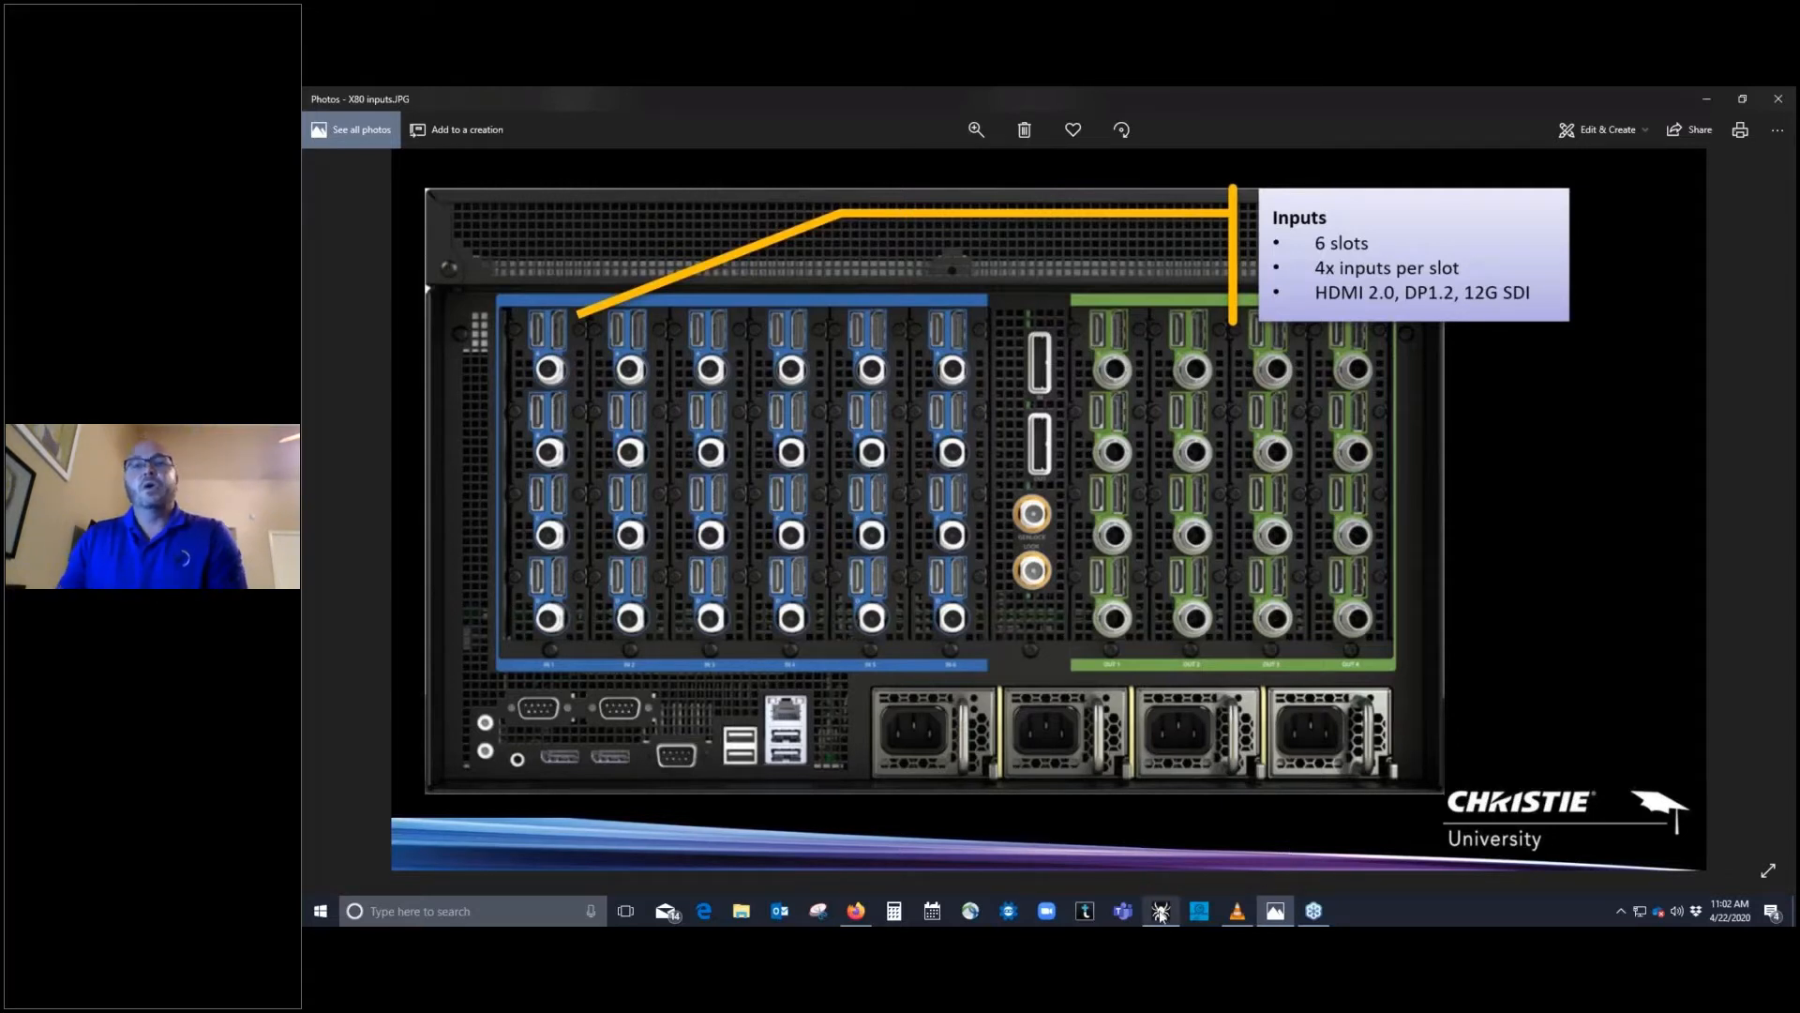
Step: Switch to Spyder Studio and show the Simulator with its program and preview views
{"action": "left_click", "coordinate": [1161, 911]}
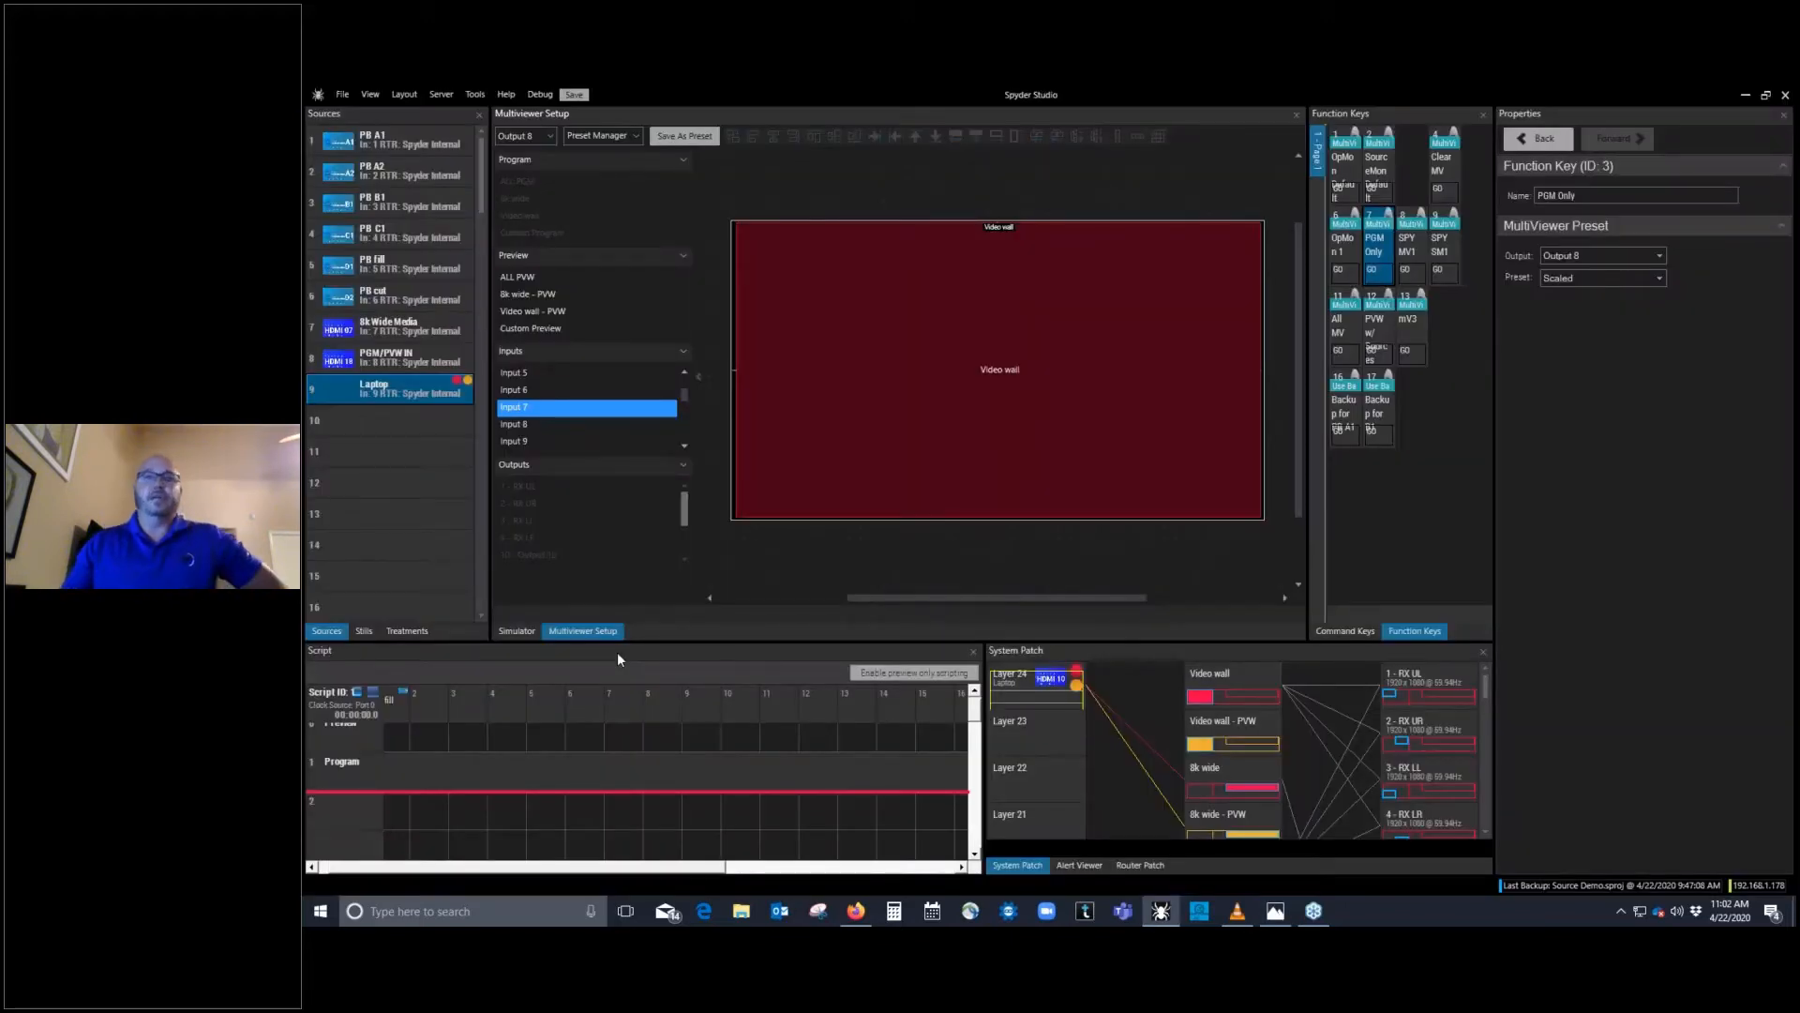
{"action": "left_click", "coordinate": [517, 630]}
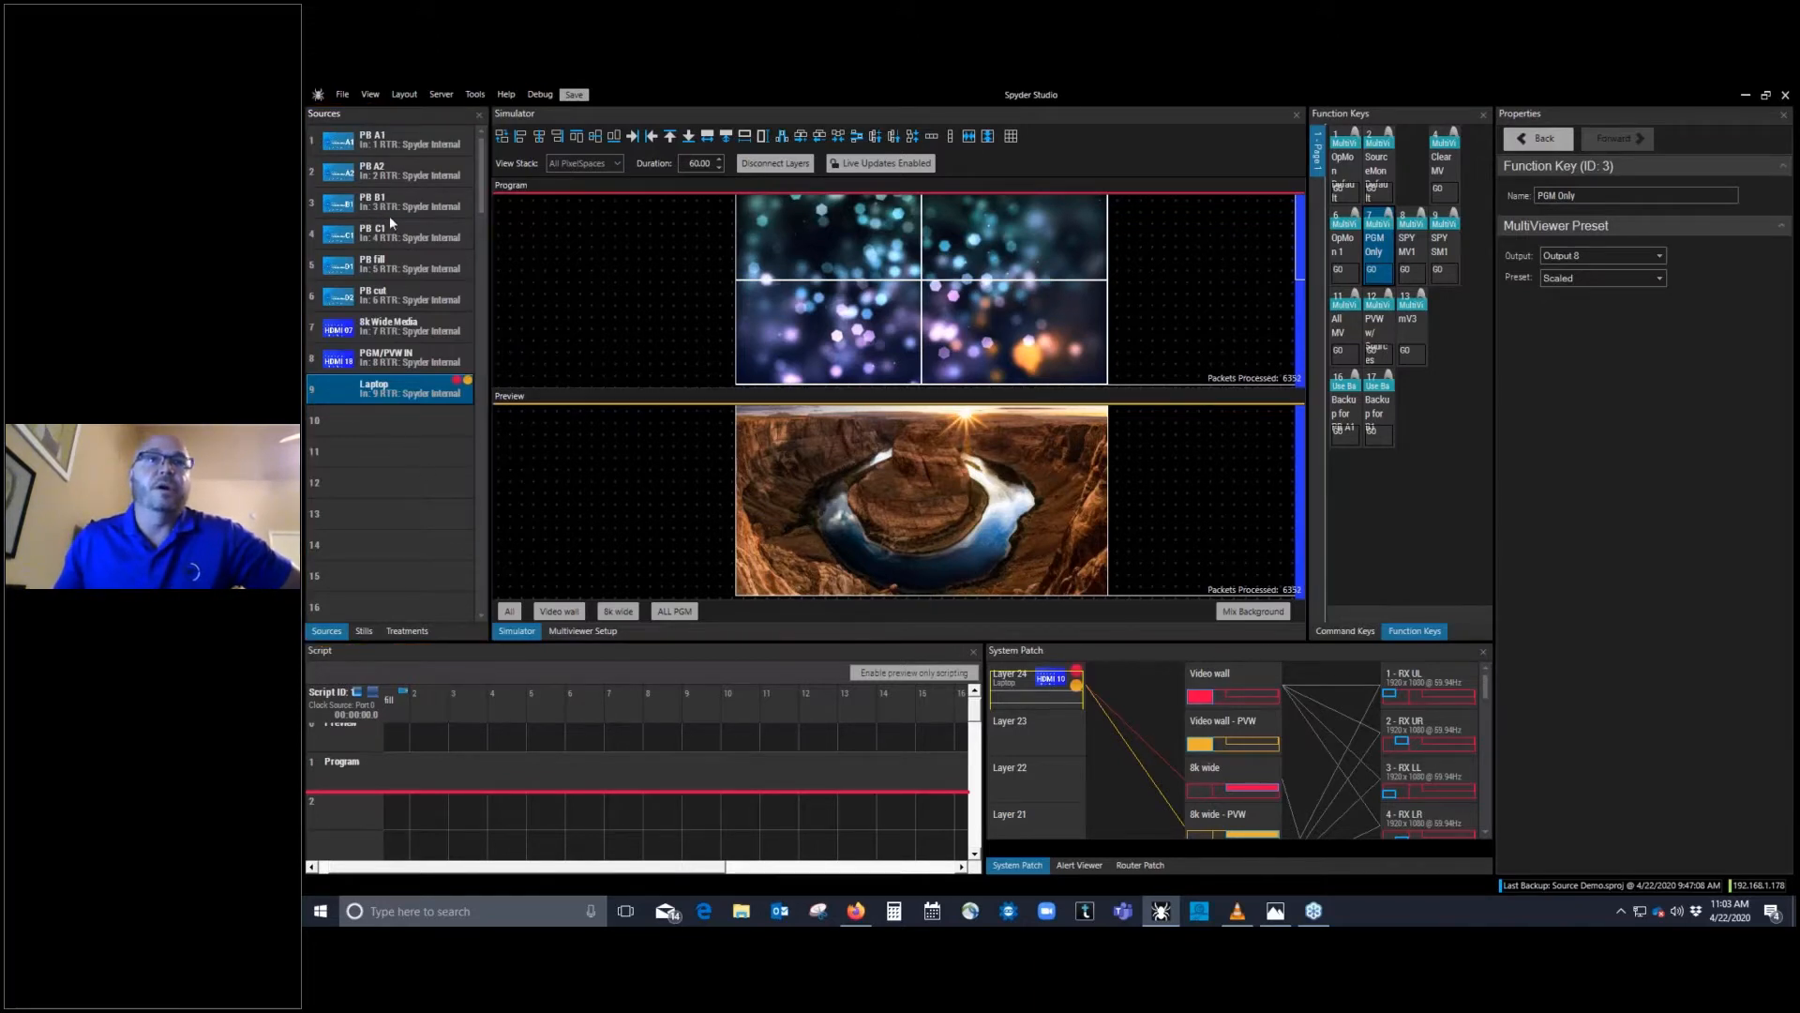
Step: Review the list of available view windows and the stills library, and return to the source list
{"action": "left_click", "coordinate": [371, 94]}
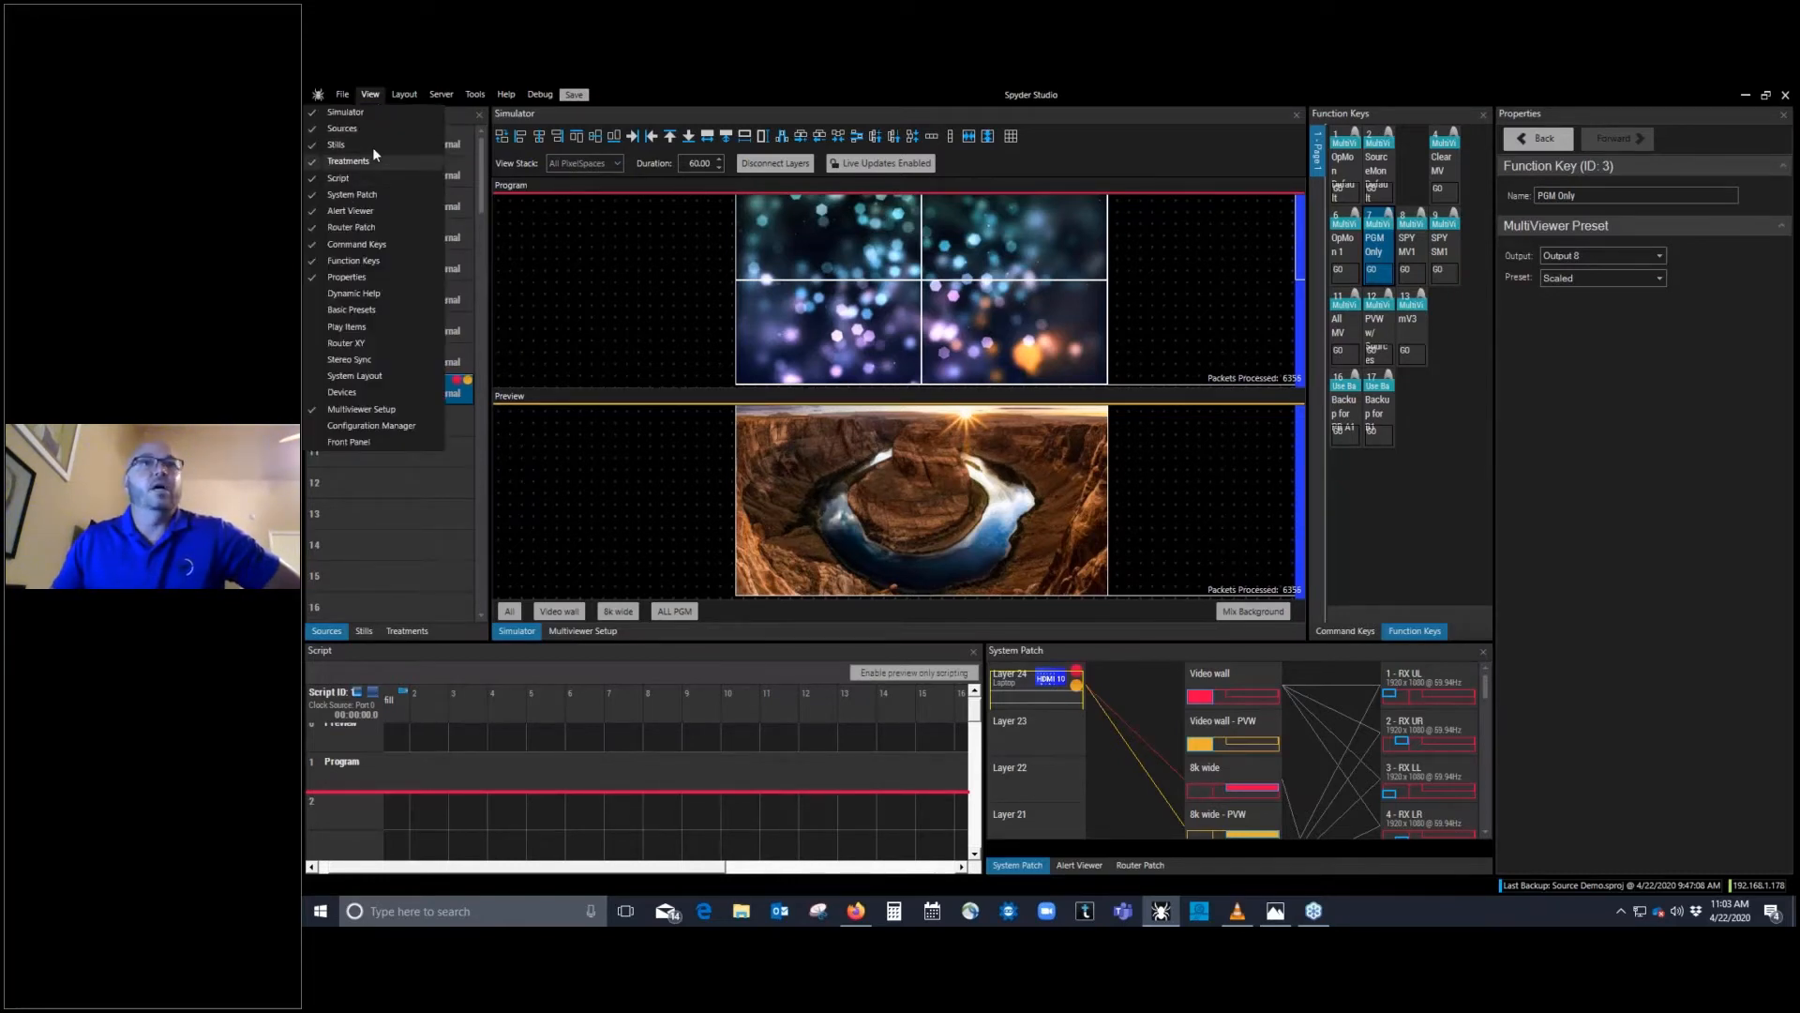
{"action": "left_click", "coordinate": [369, 96]}
{"action": "left_click", "coordinate": [369, 96]}
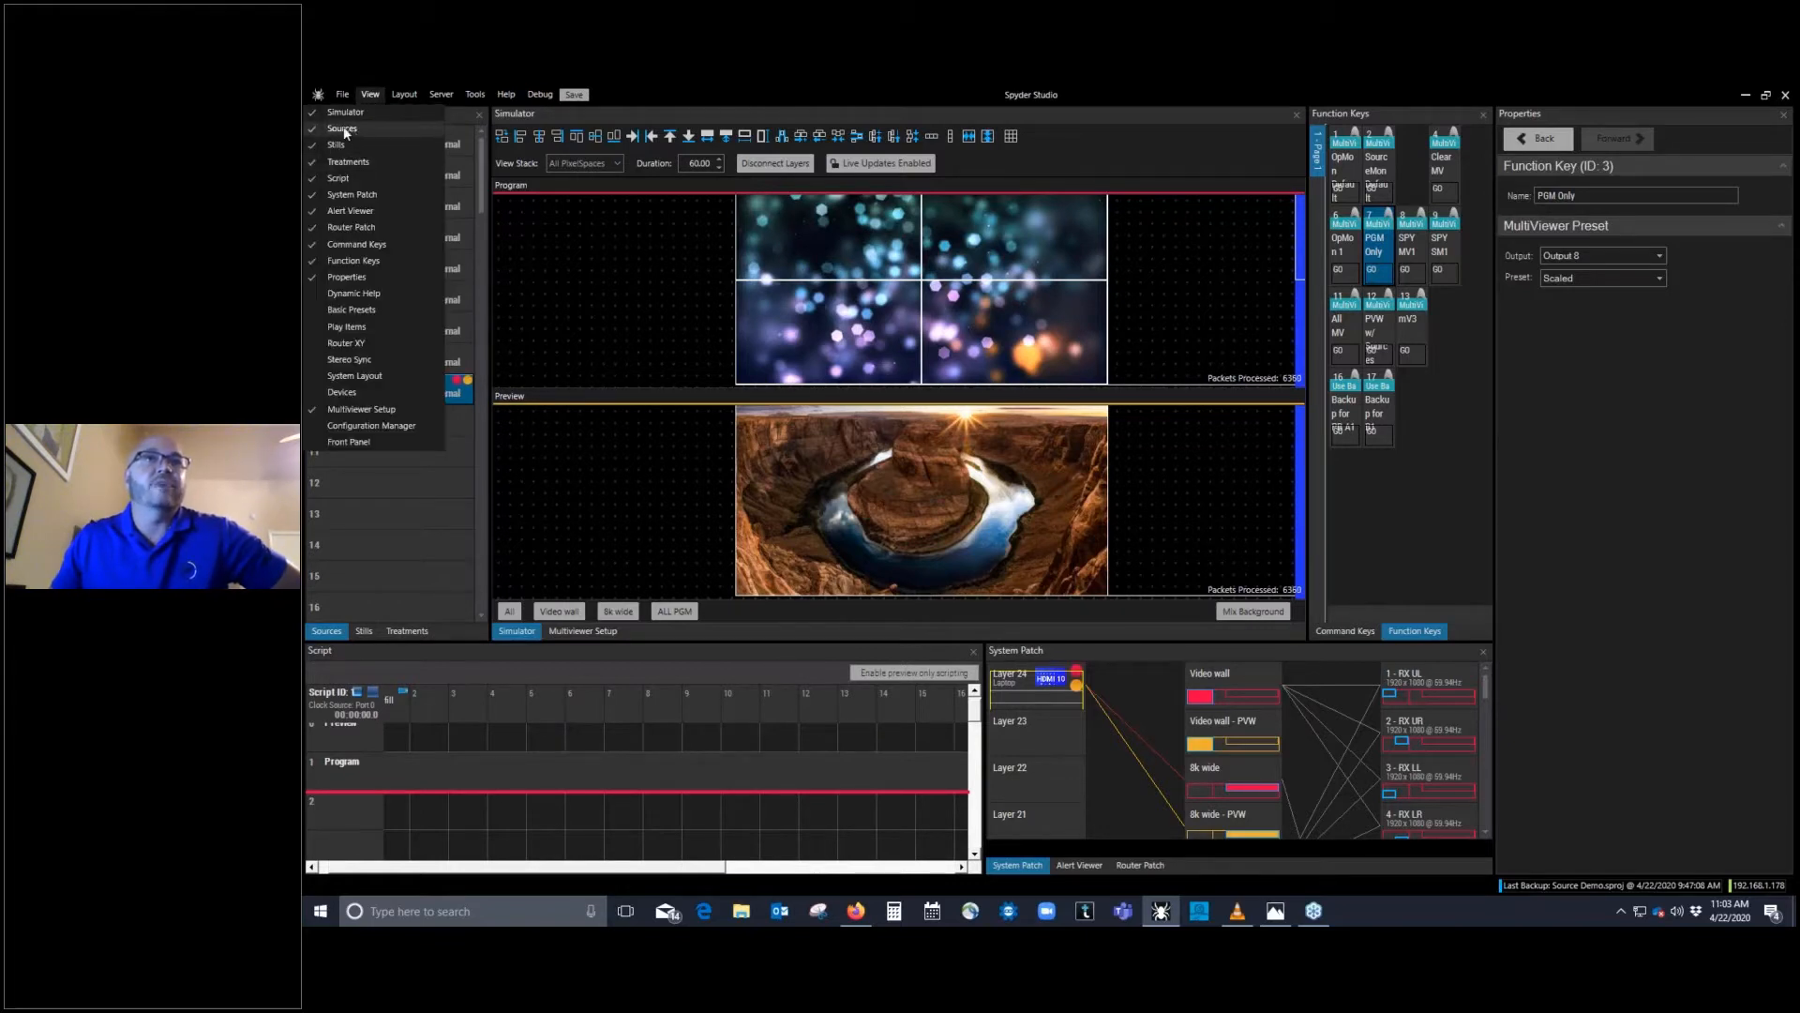
{"action": "left_click", "coordinate": [385, 527]}
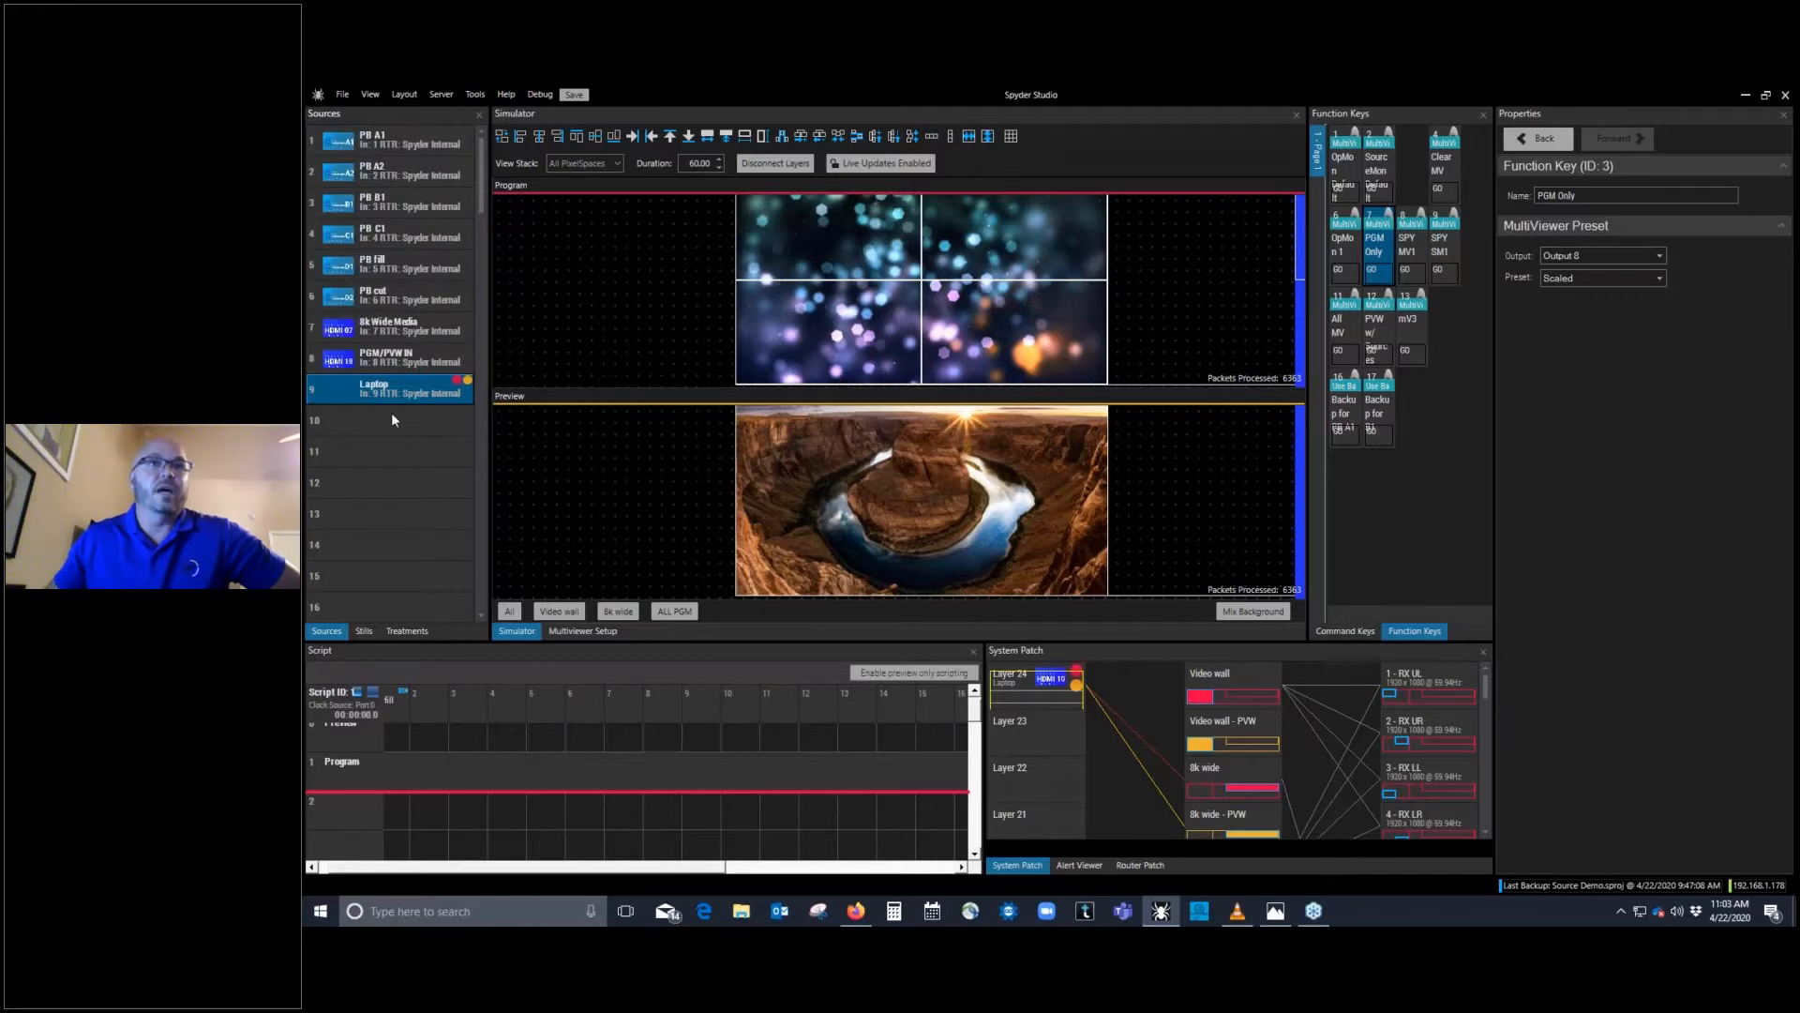
{"action": "left_click", "coordinate": [363, 632]}
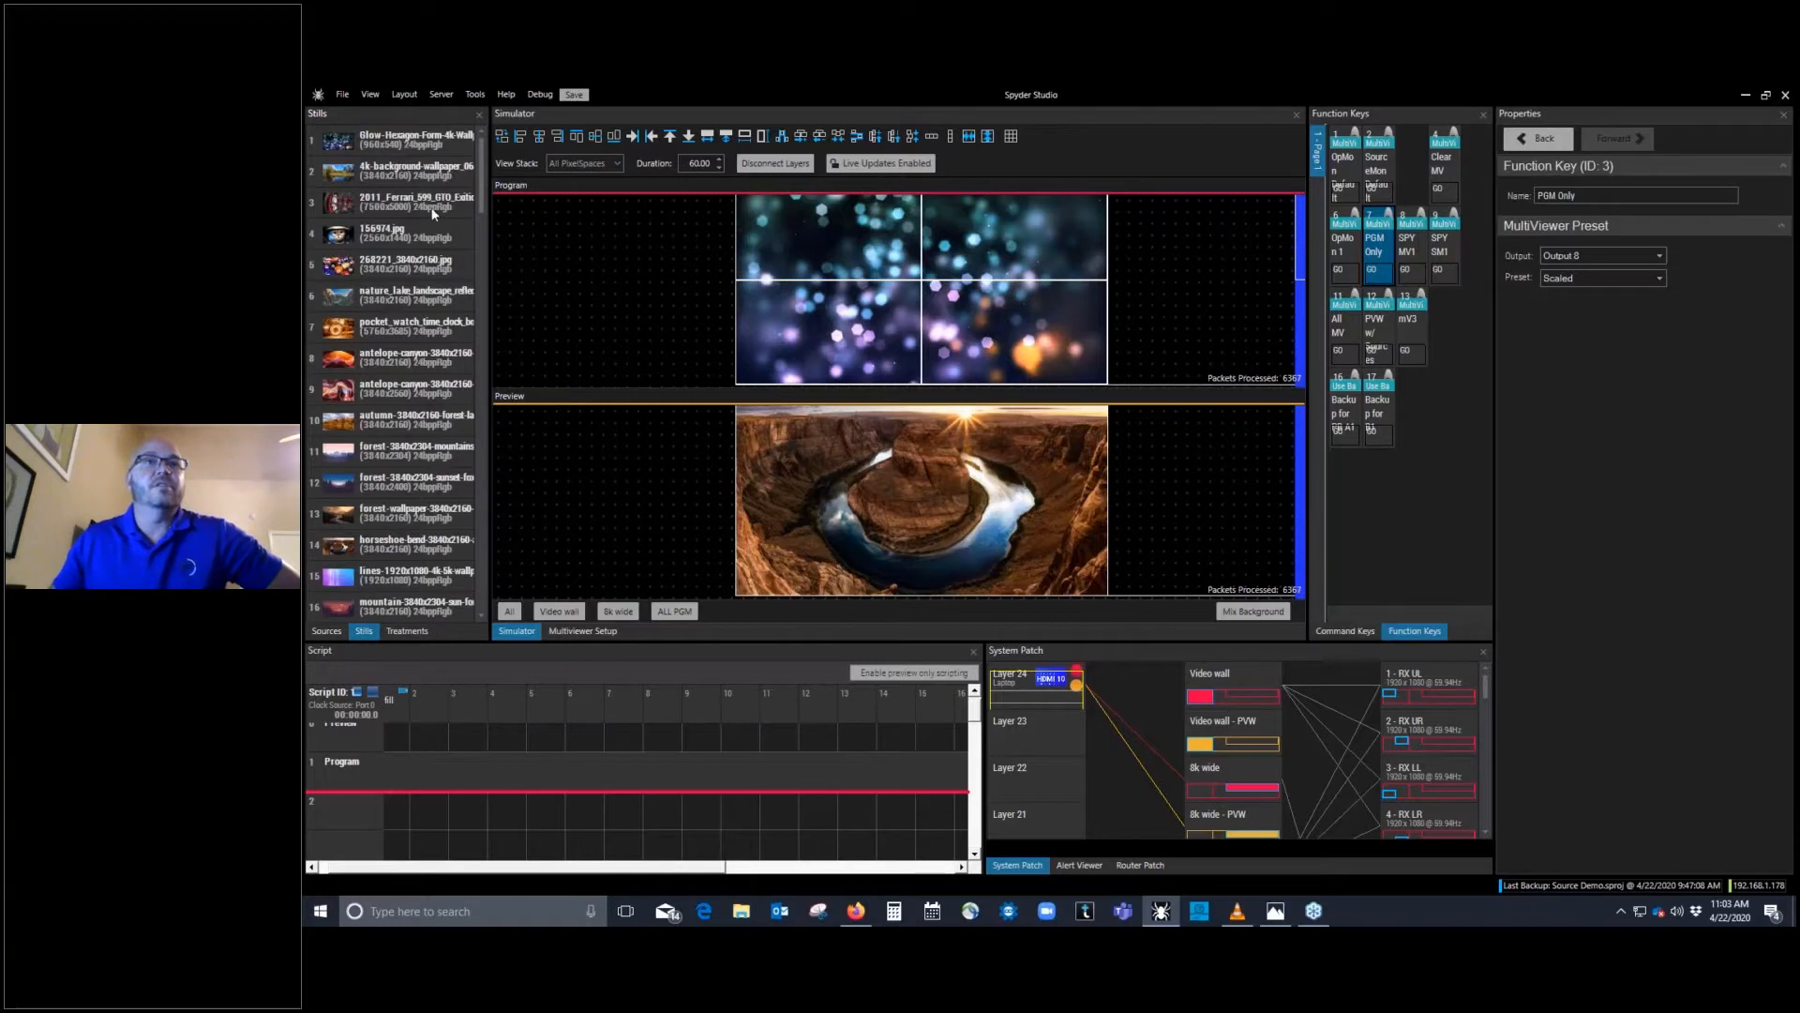
{"action": "mouse_move", "coordinate": [485, 172]}
{"action": "left_mouse_down"}
{"action": "mouse_move", "coordinate": [506, 307]}
{"action": "mouse_move", "coordinate": [479, 165]}
{"action": "left_mouse_up"}
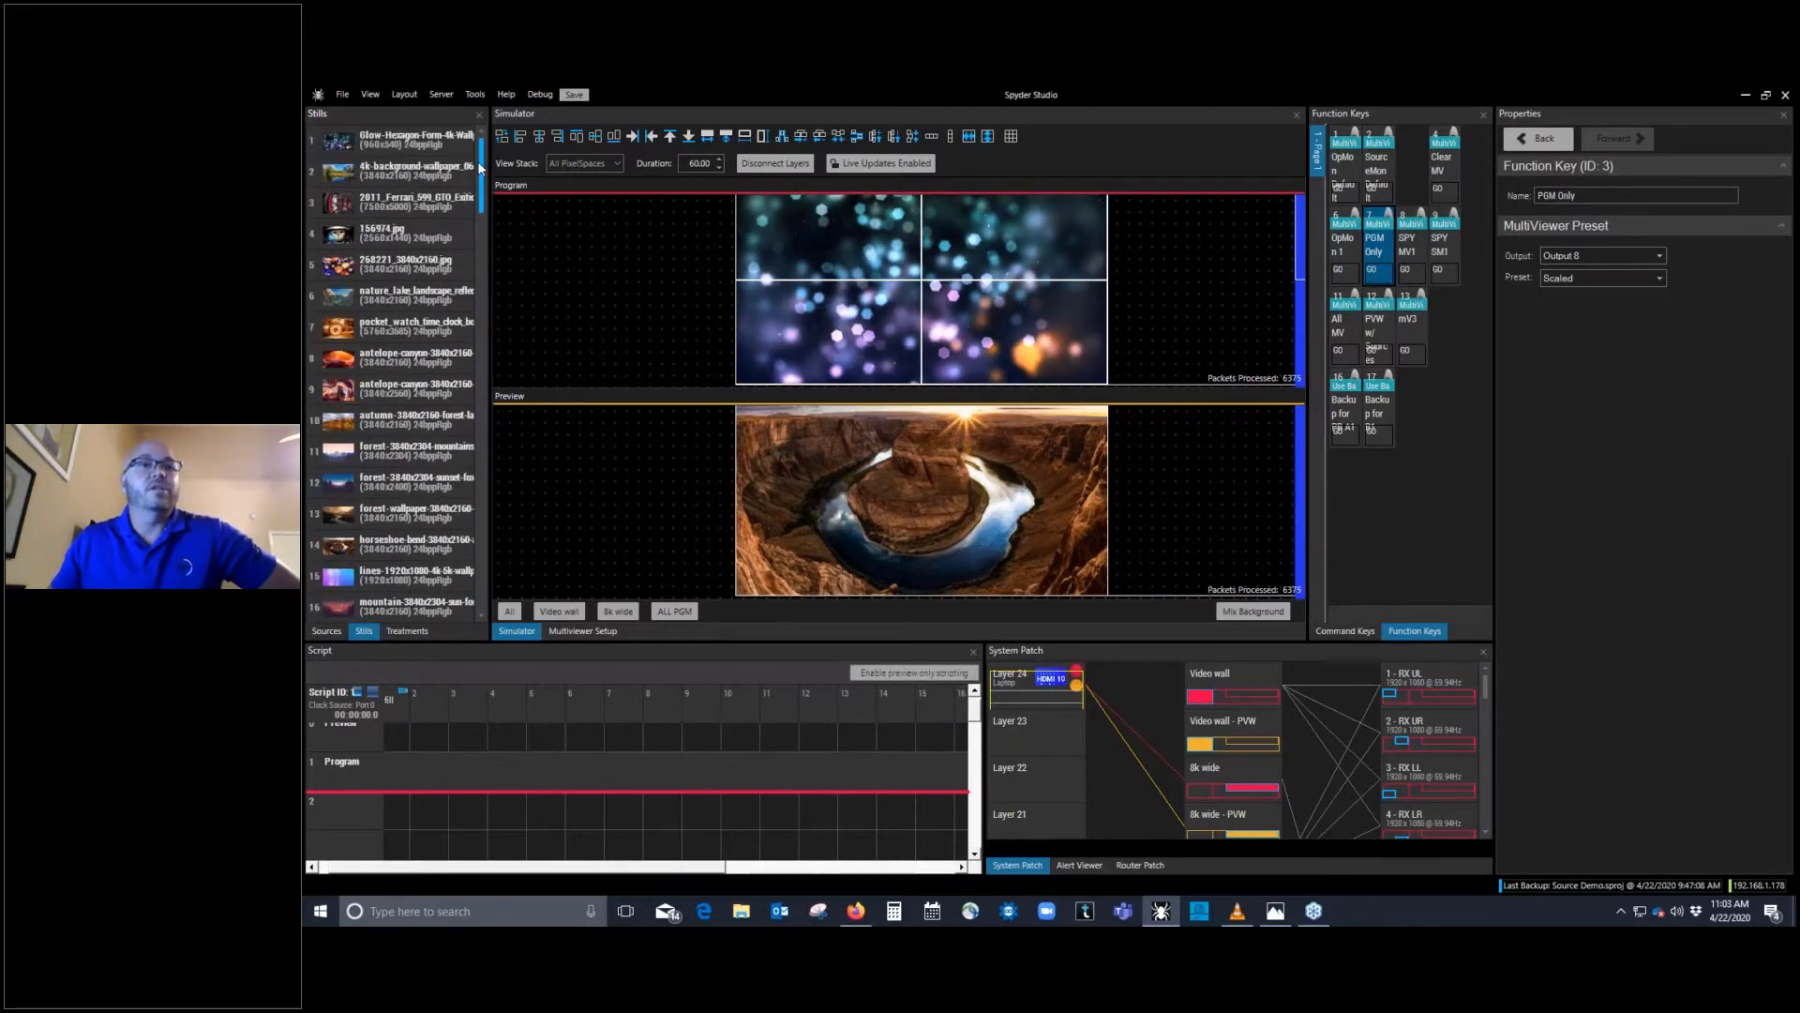
{"action": "left_click", "coordinate": [326, 630]}
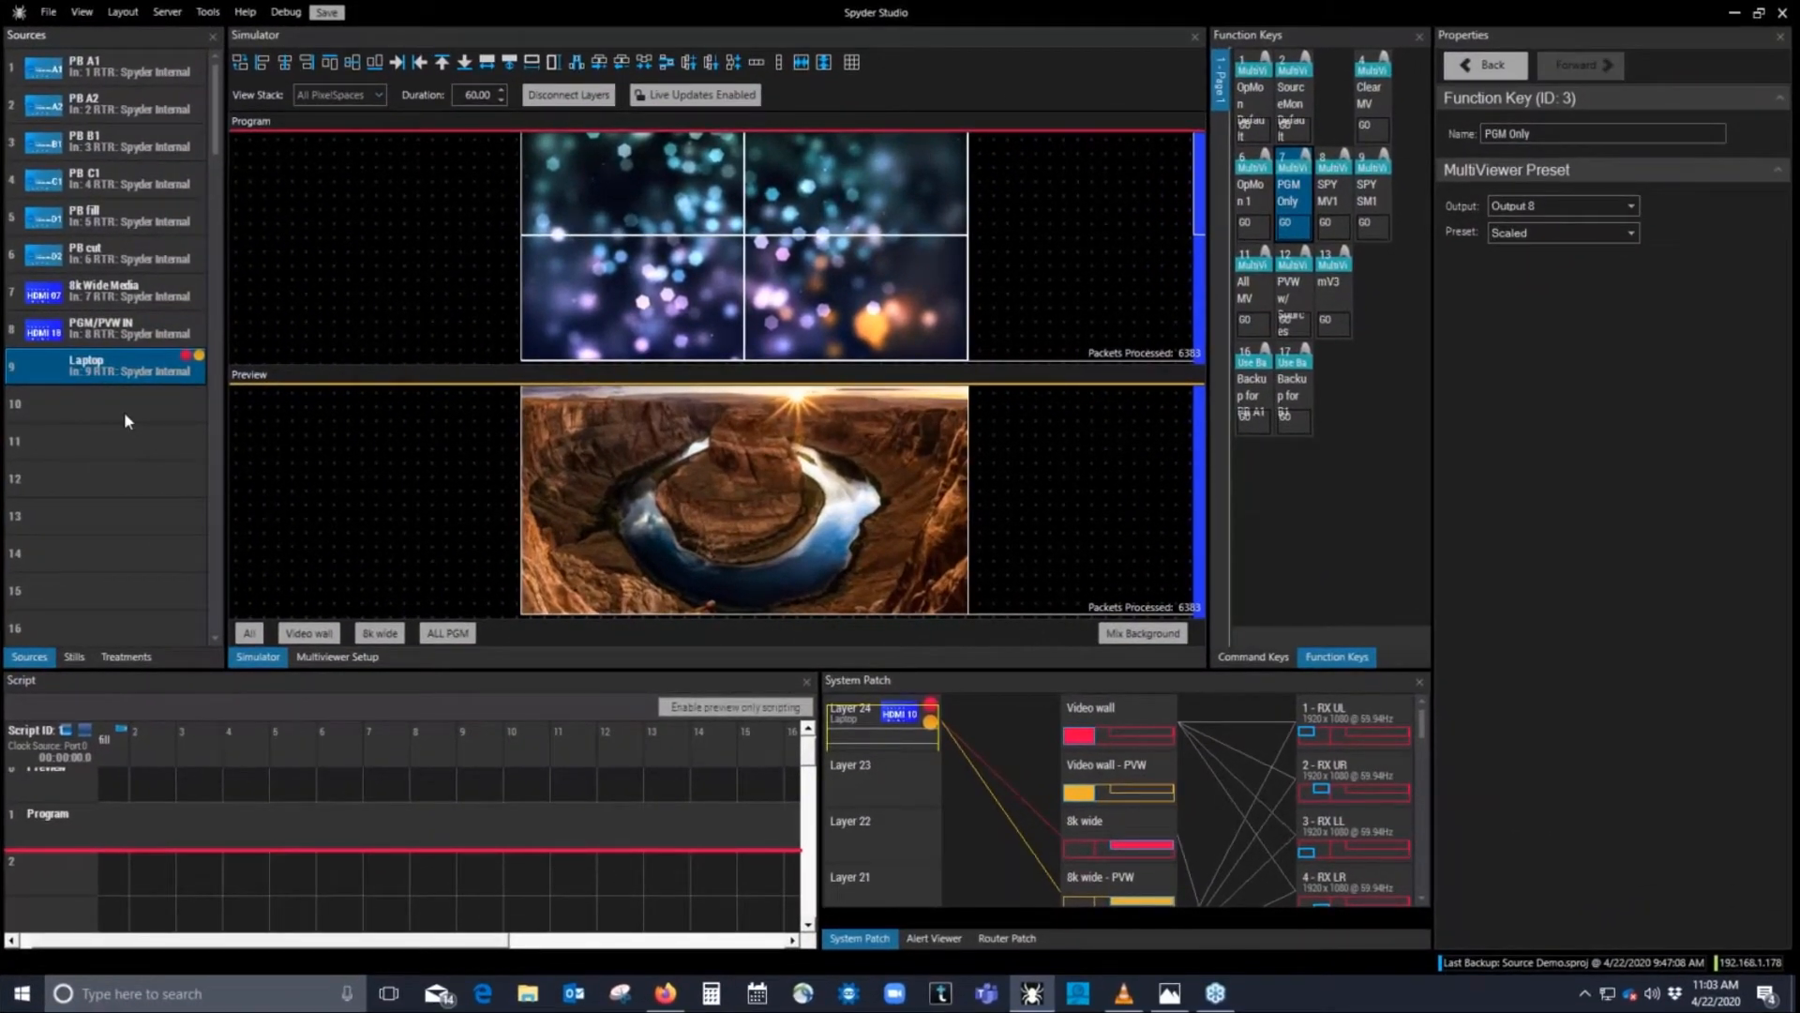
Step: Examine the properties of empty source slot 10 and of the existing source PB A1
{"action": "left_click", "coordinate": [126, 416]}
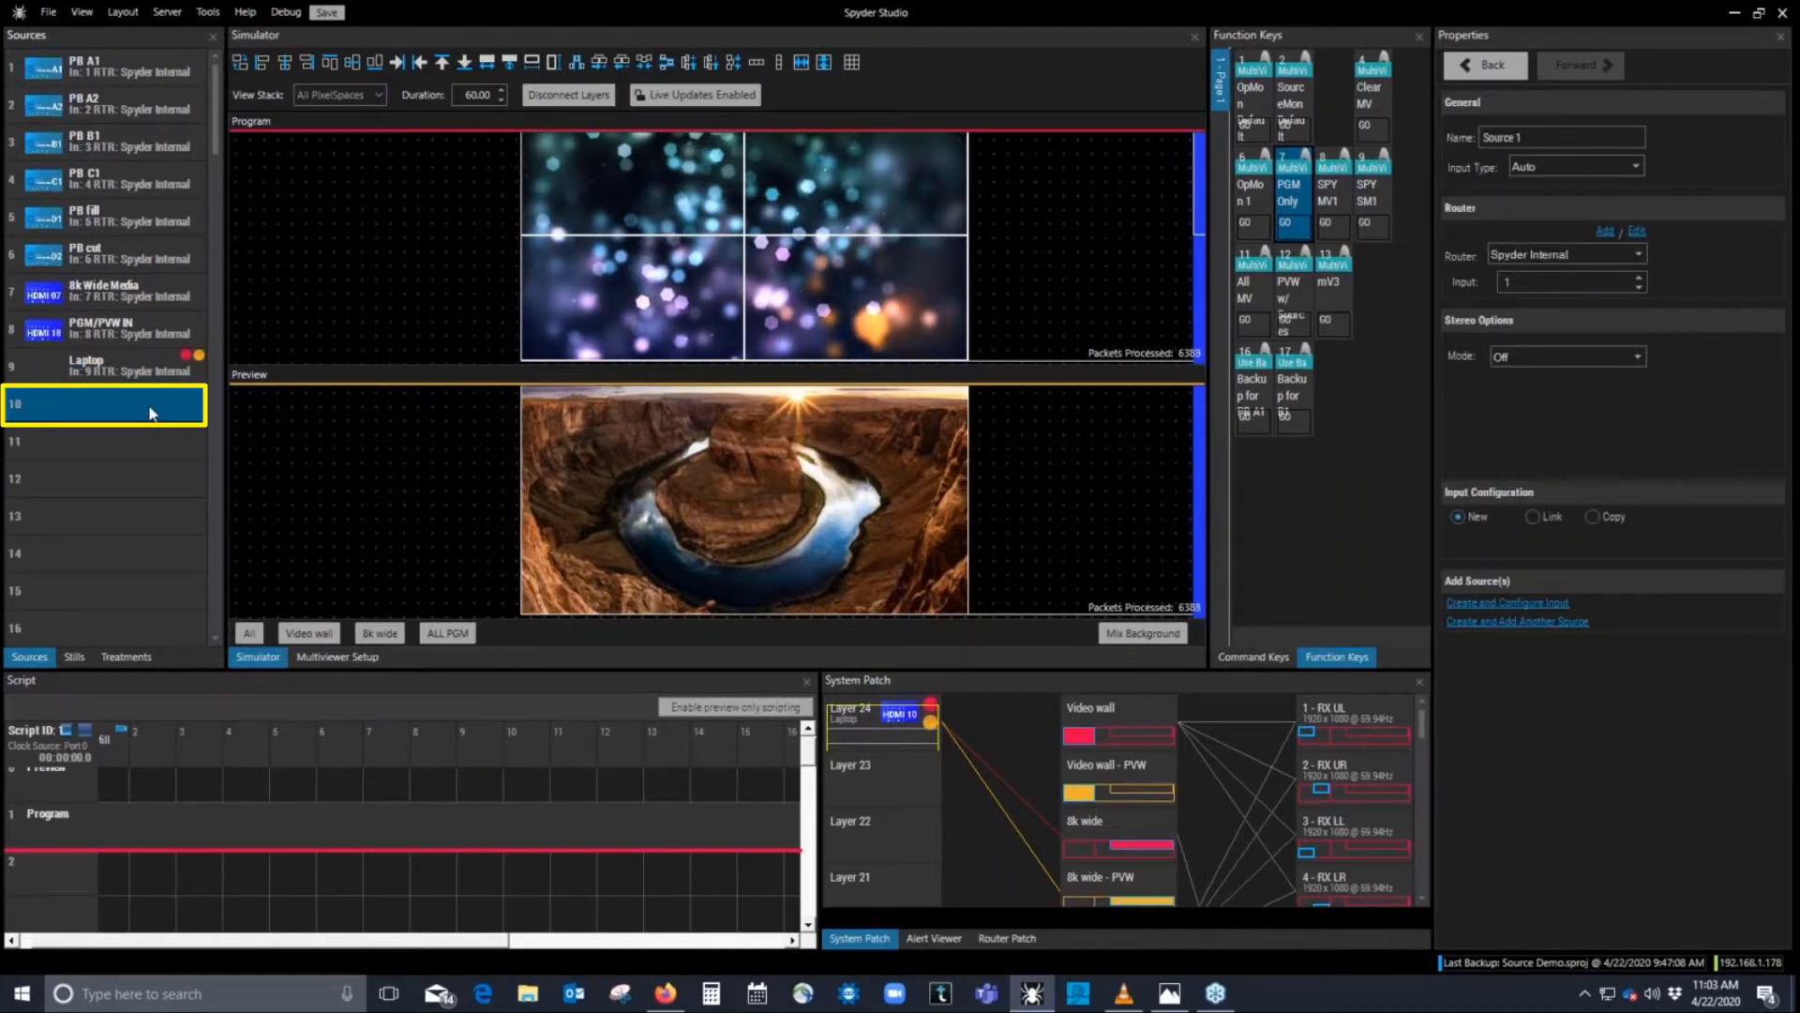
{"action": "left_click", "coordinate": [1533, 207]}
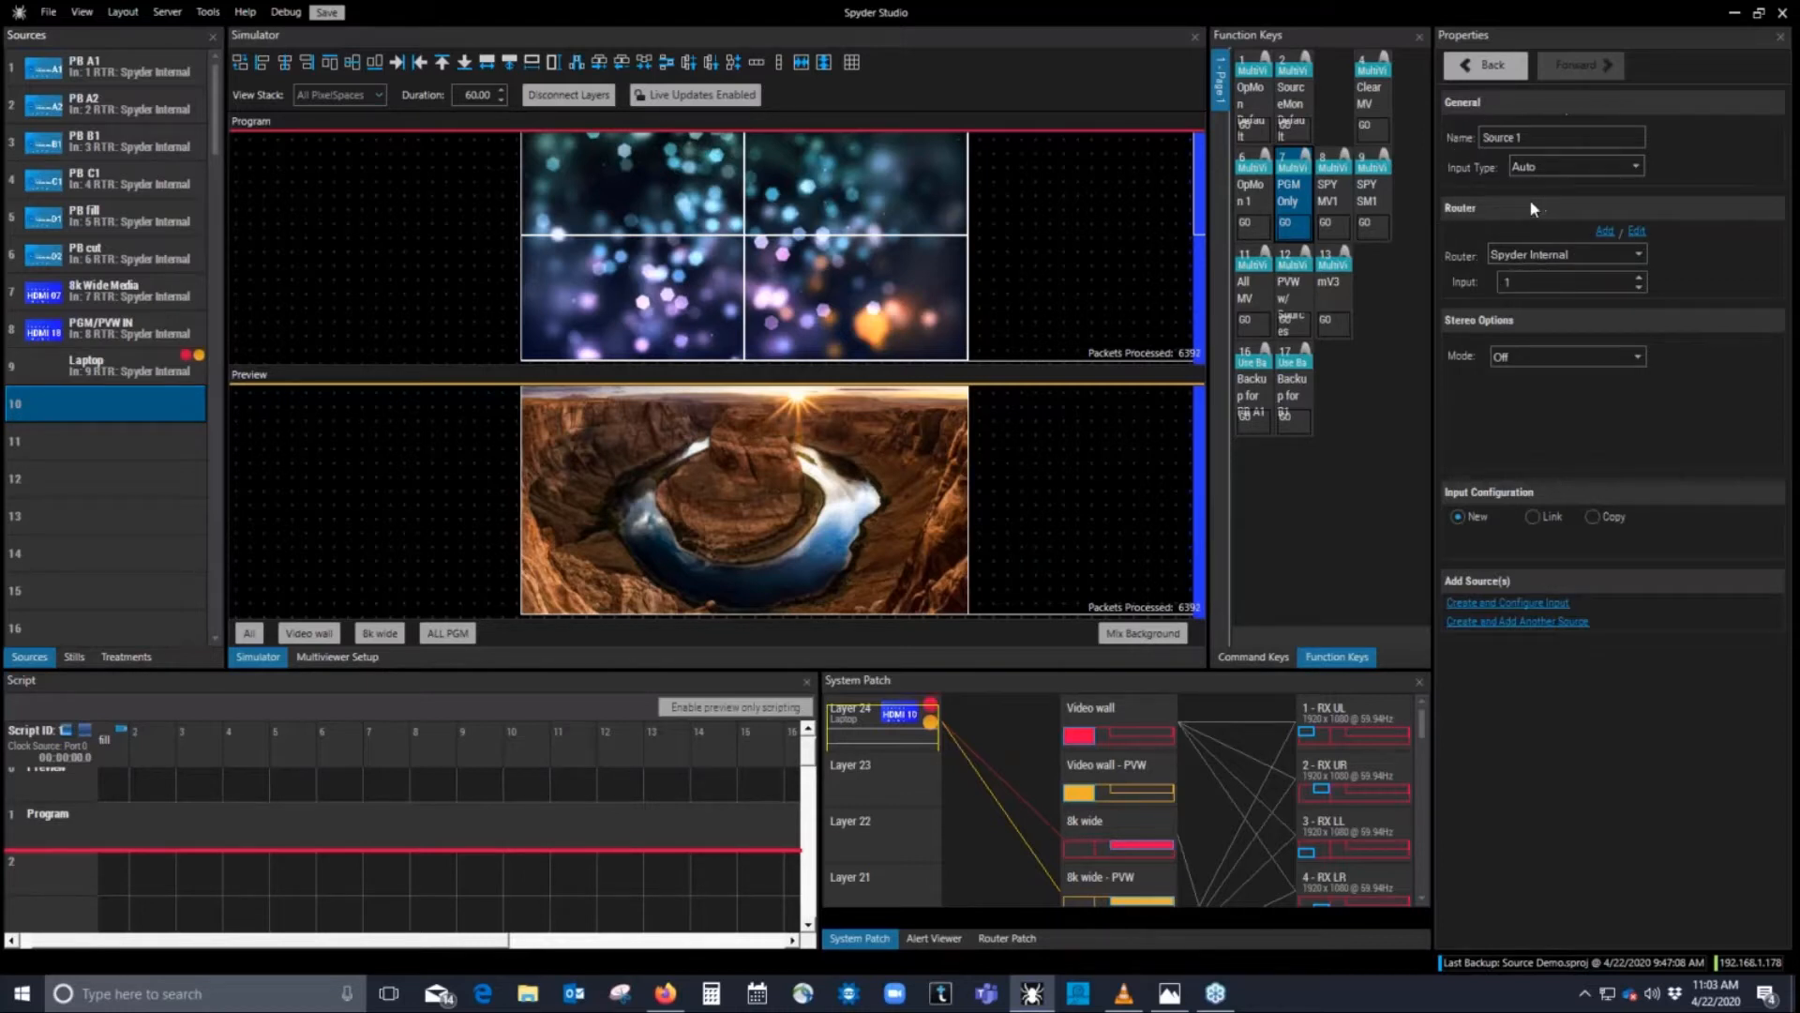
{"action": "left_click", "coordinate": [1531, 203]}
{"action": "left_click", "coordinate": [137, 73]}
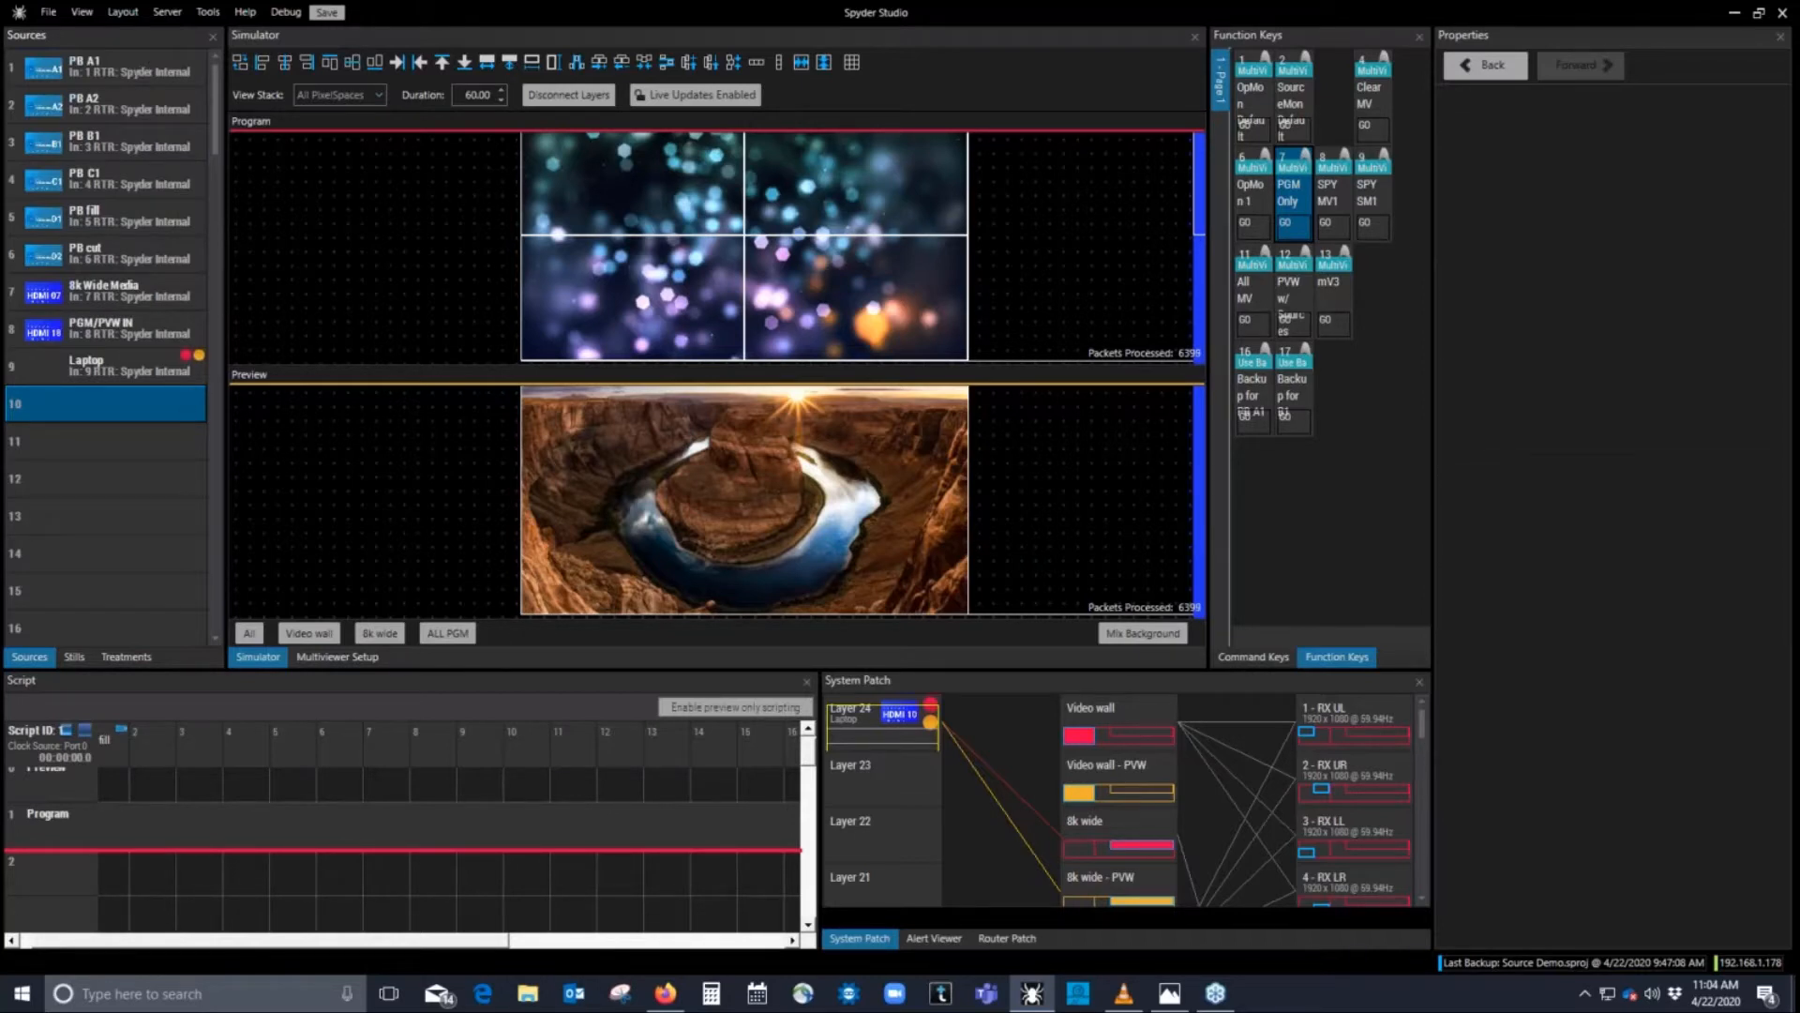
{"action": "left_click", "coordinate": [128, 67]}
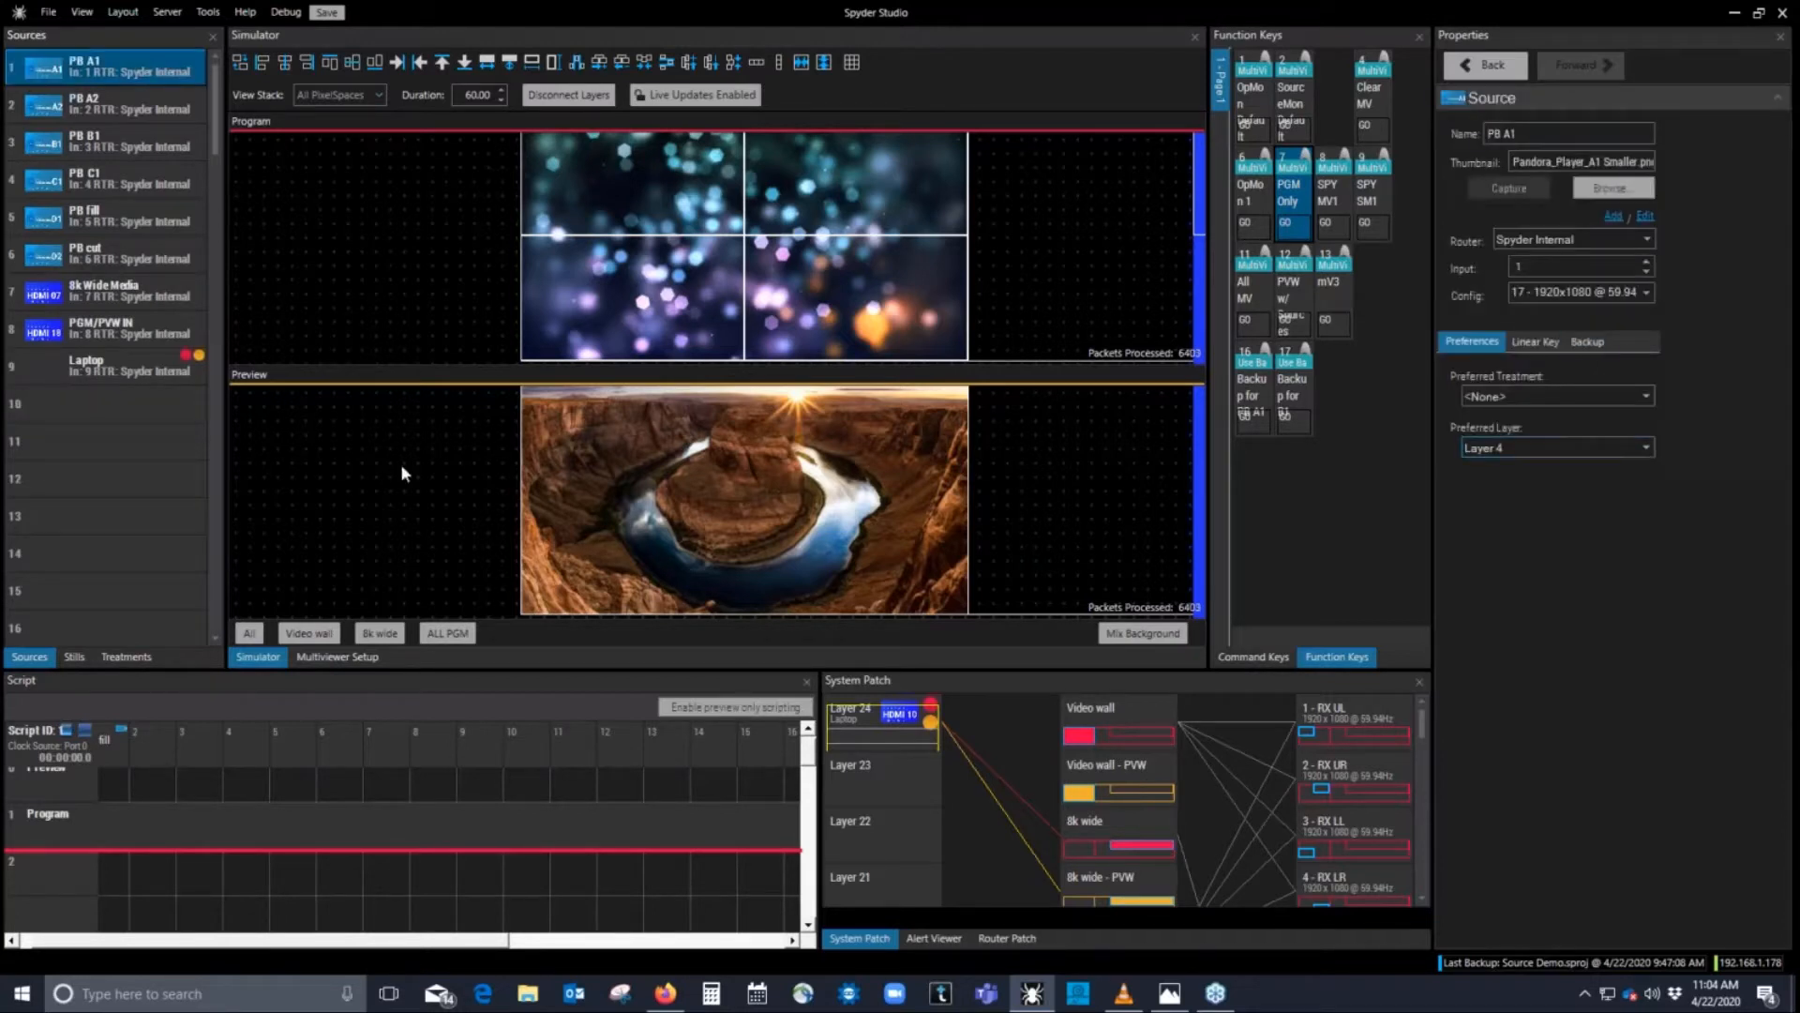
Step: Name the new source in empty slot 10 Media1 and set its input type to HDMI
{"action": "left_click", "coordinate": [144, 414]}
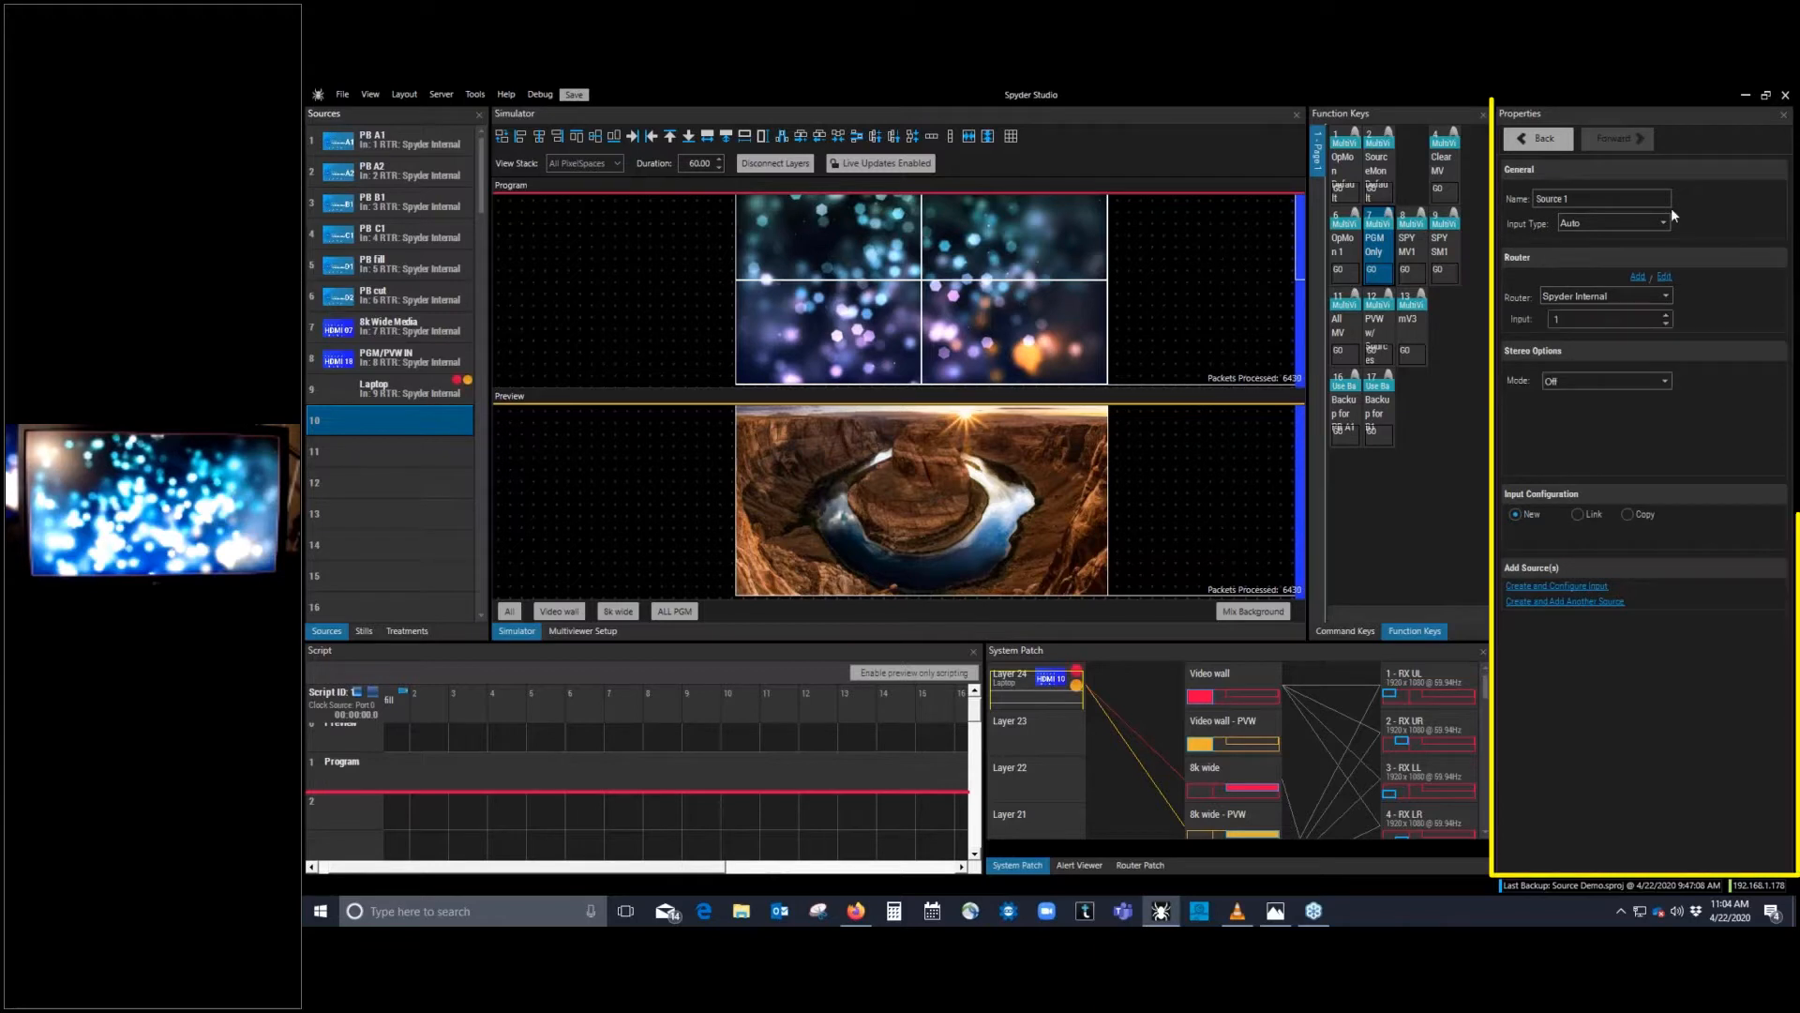
{"action": "triple_click", "coordinate": [1598, 195]}
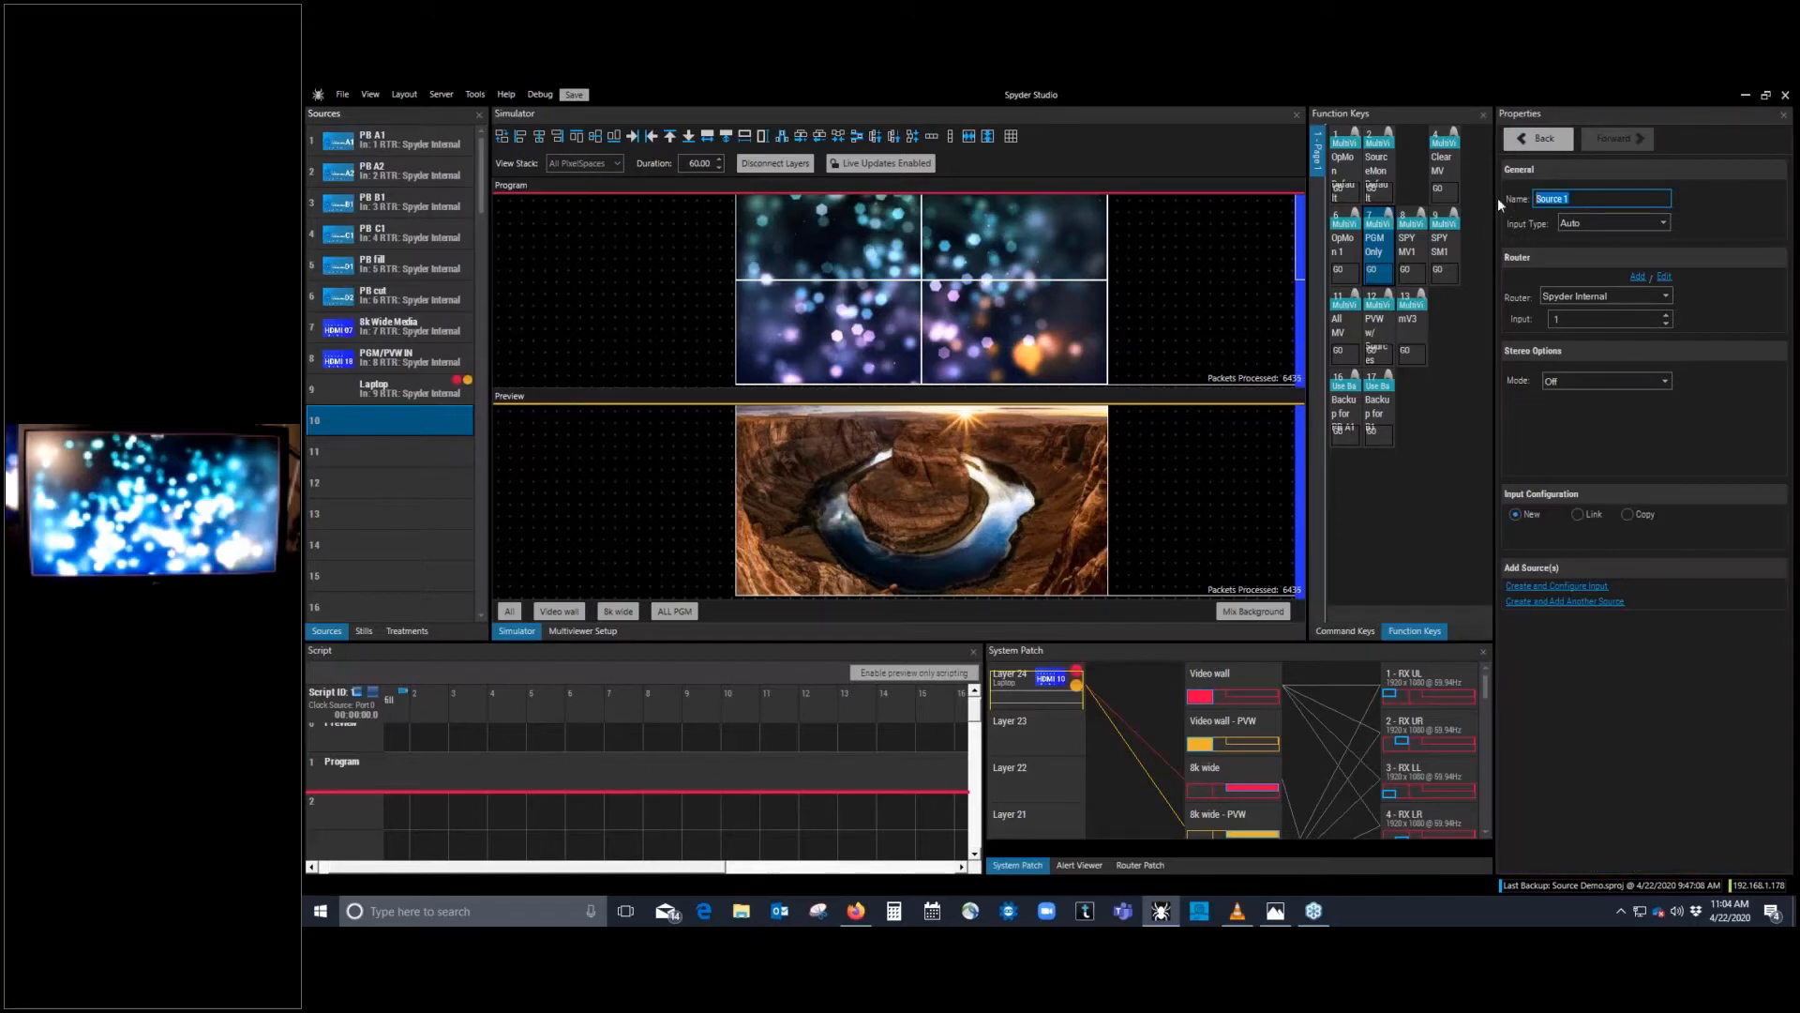
{"action": "type", "text": "Media1"}
{"action": "left_click", "coordinate": [1645, 223]}
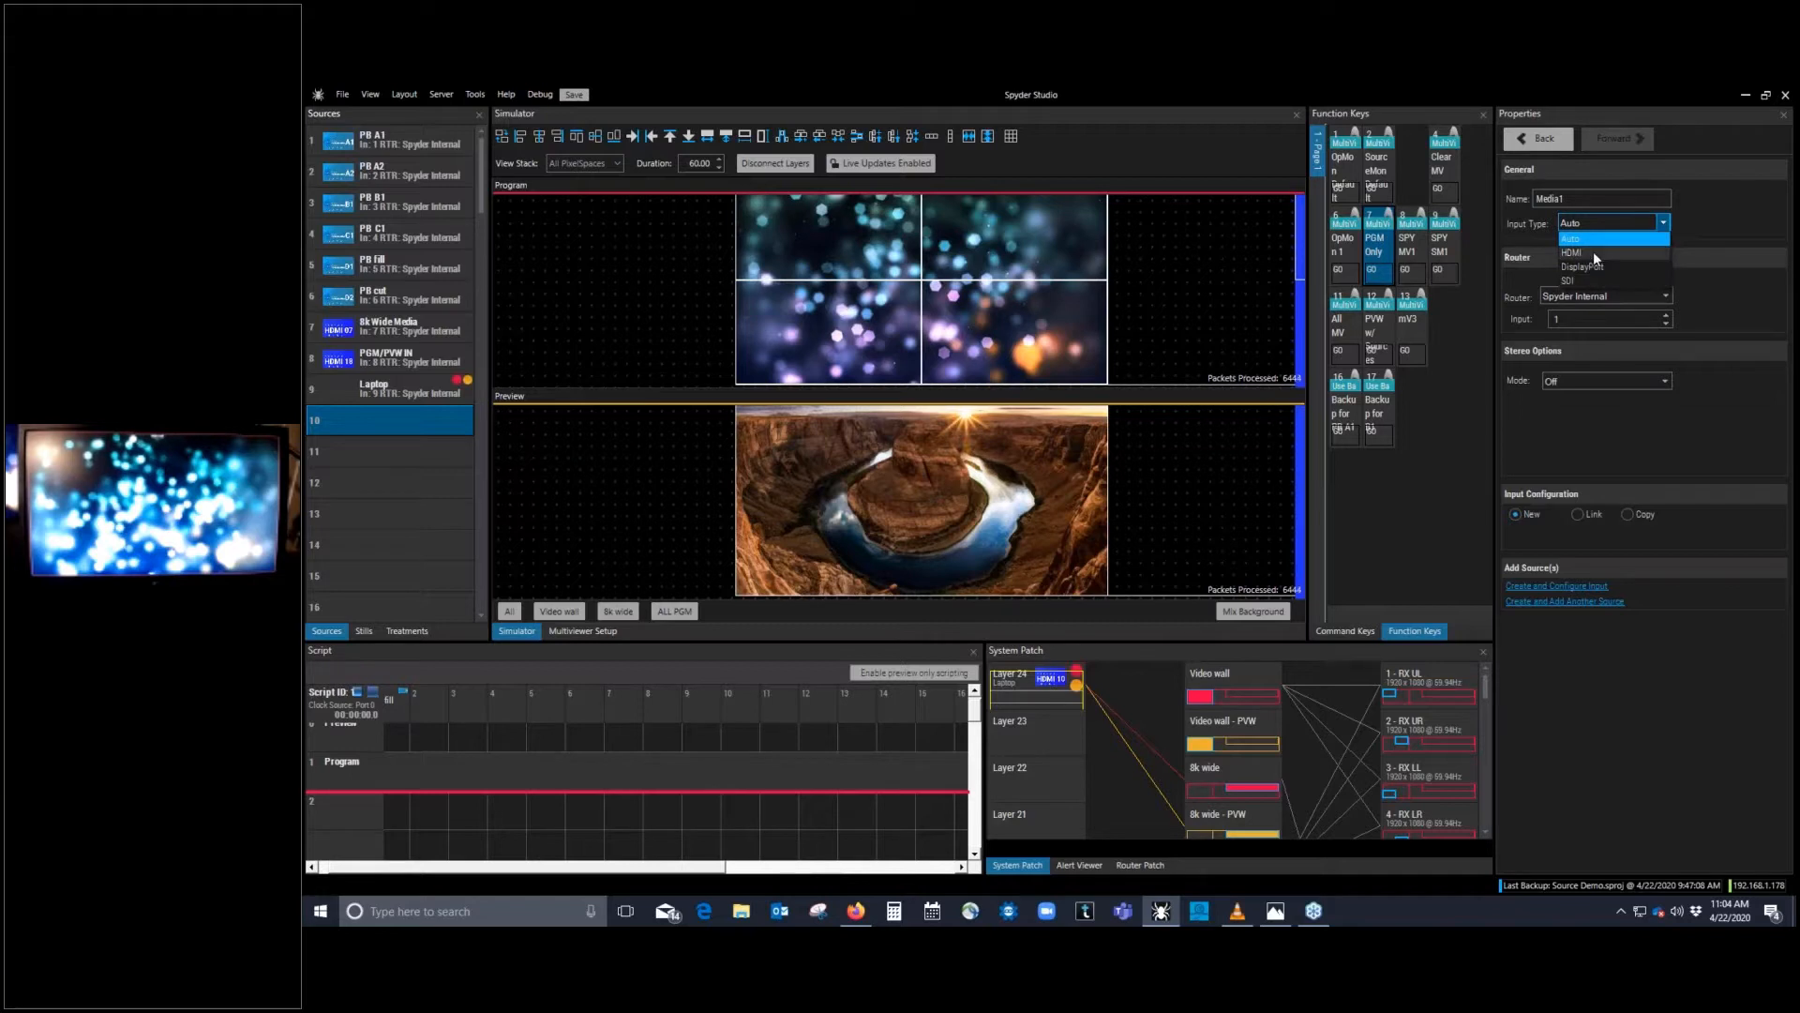
{"action": "left_click", "coordinate": [1641, 221]}
{"action": "left_click", "coordinate": [1595, 252]}
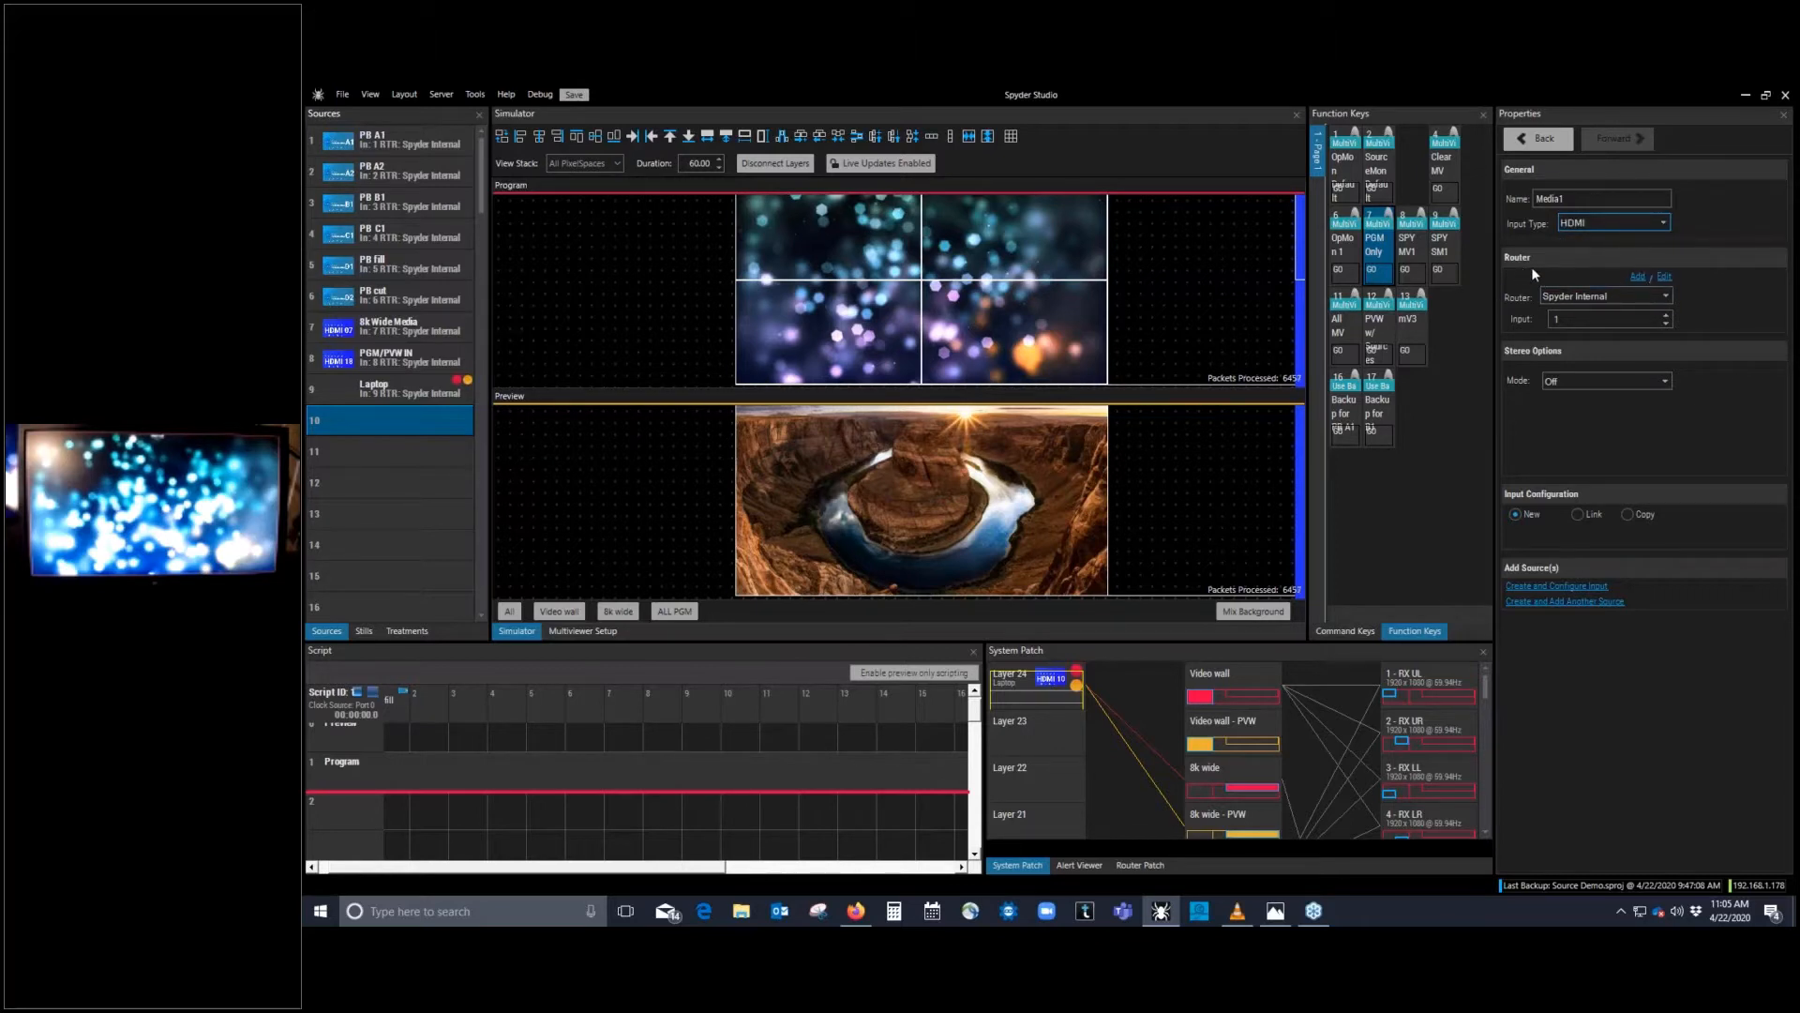
Step: Assign the Media1 source to the Spyder Internal router and select its router input number
{"action": "left_click", "coordinate": [1665, 296]}
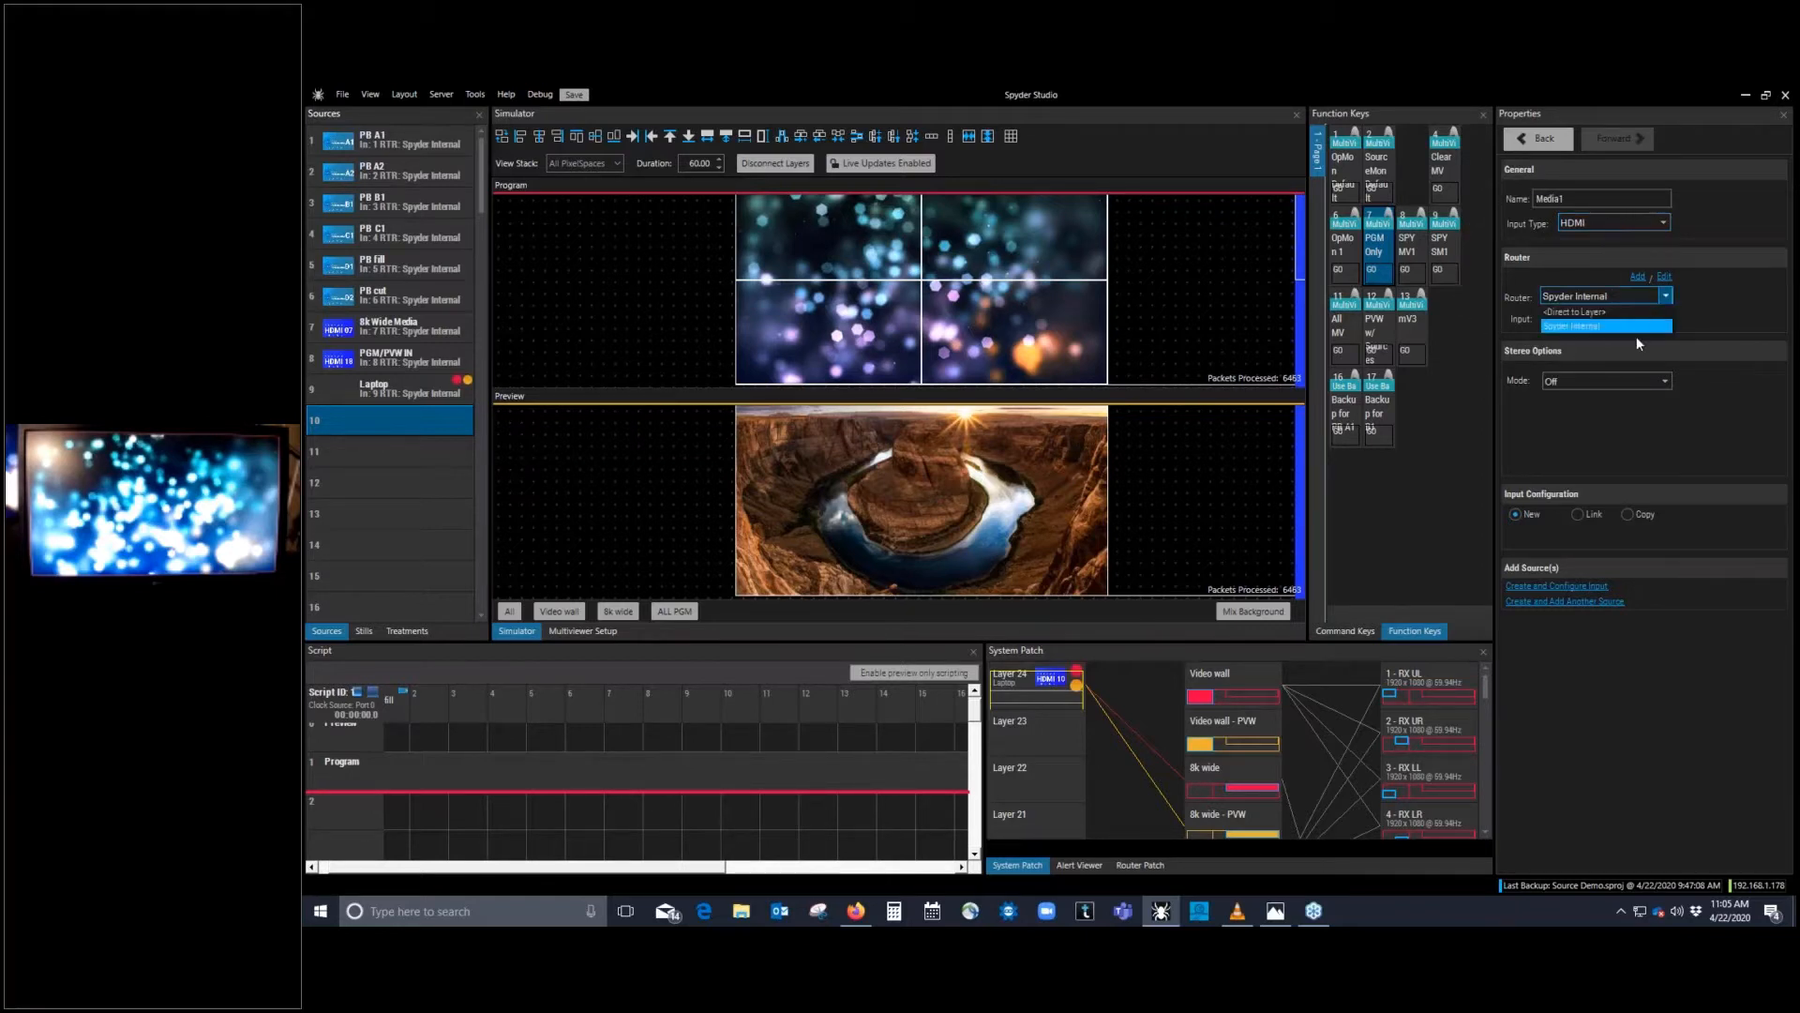
{"action": "left_click", "coordinate": [1634, 328]}
{"action": "left_click", "coordinate": [1667, 298]}
{"action": "left_click", "coordinate": [1667, 297]}
{"action": "left_click_drag", "start_coordinate": [1580, 321], "coordinate": [1537, 330]}
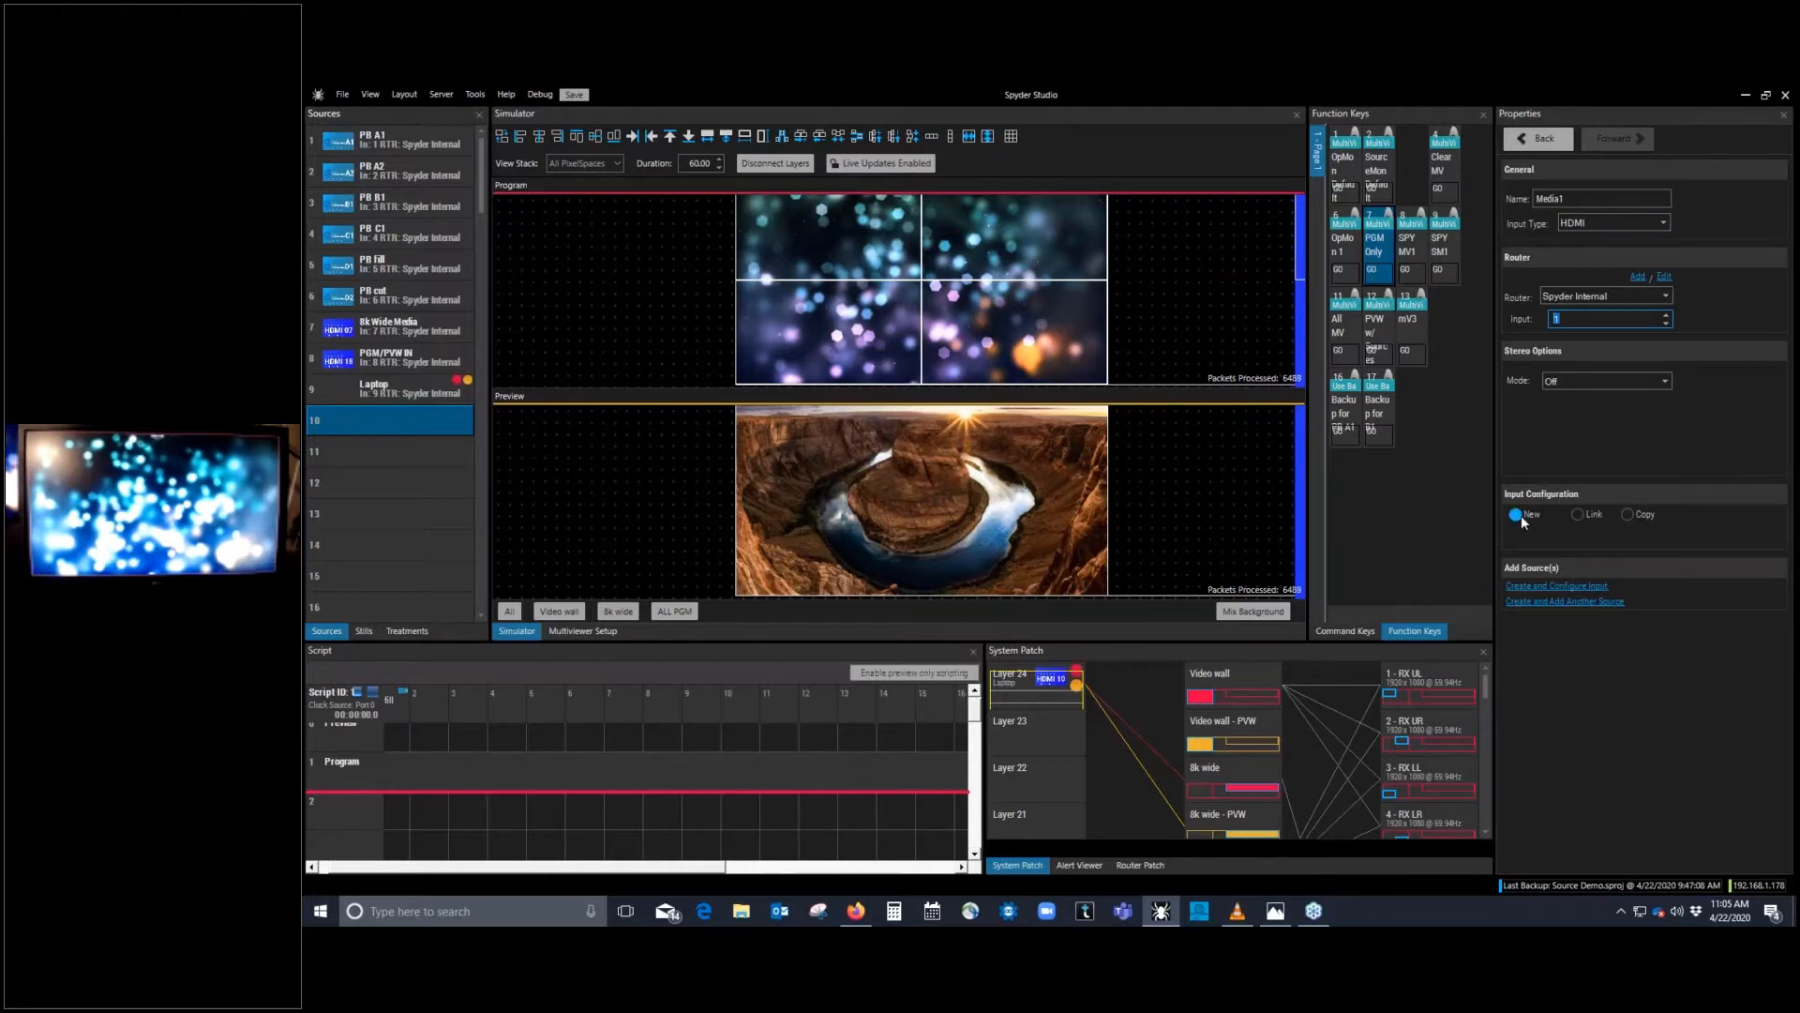
Step: Examine the Link and Copy input configuration choices with their lists of existing configurations, and return to New
{"action": "left_click", "coordinate": [1577, 515]}
{"action": "left_click", "coordinate": [1666, 536]}
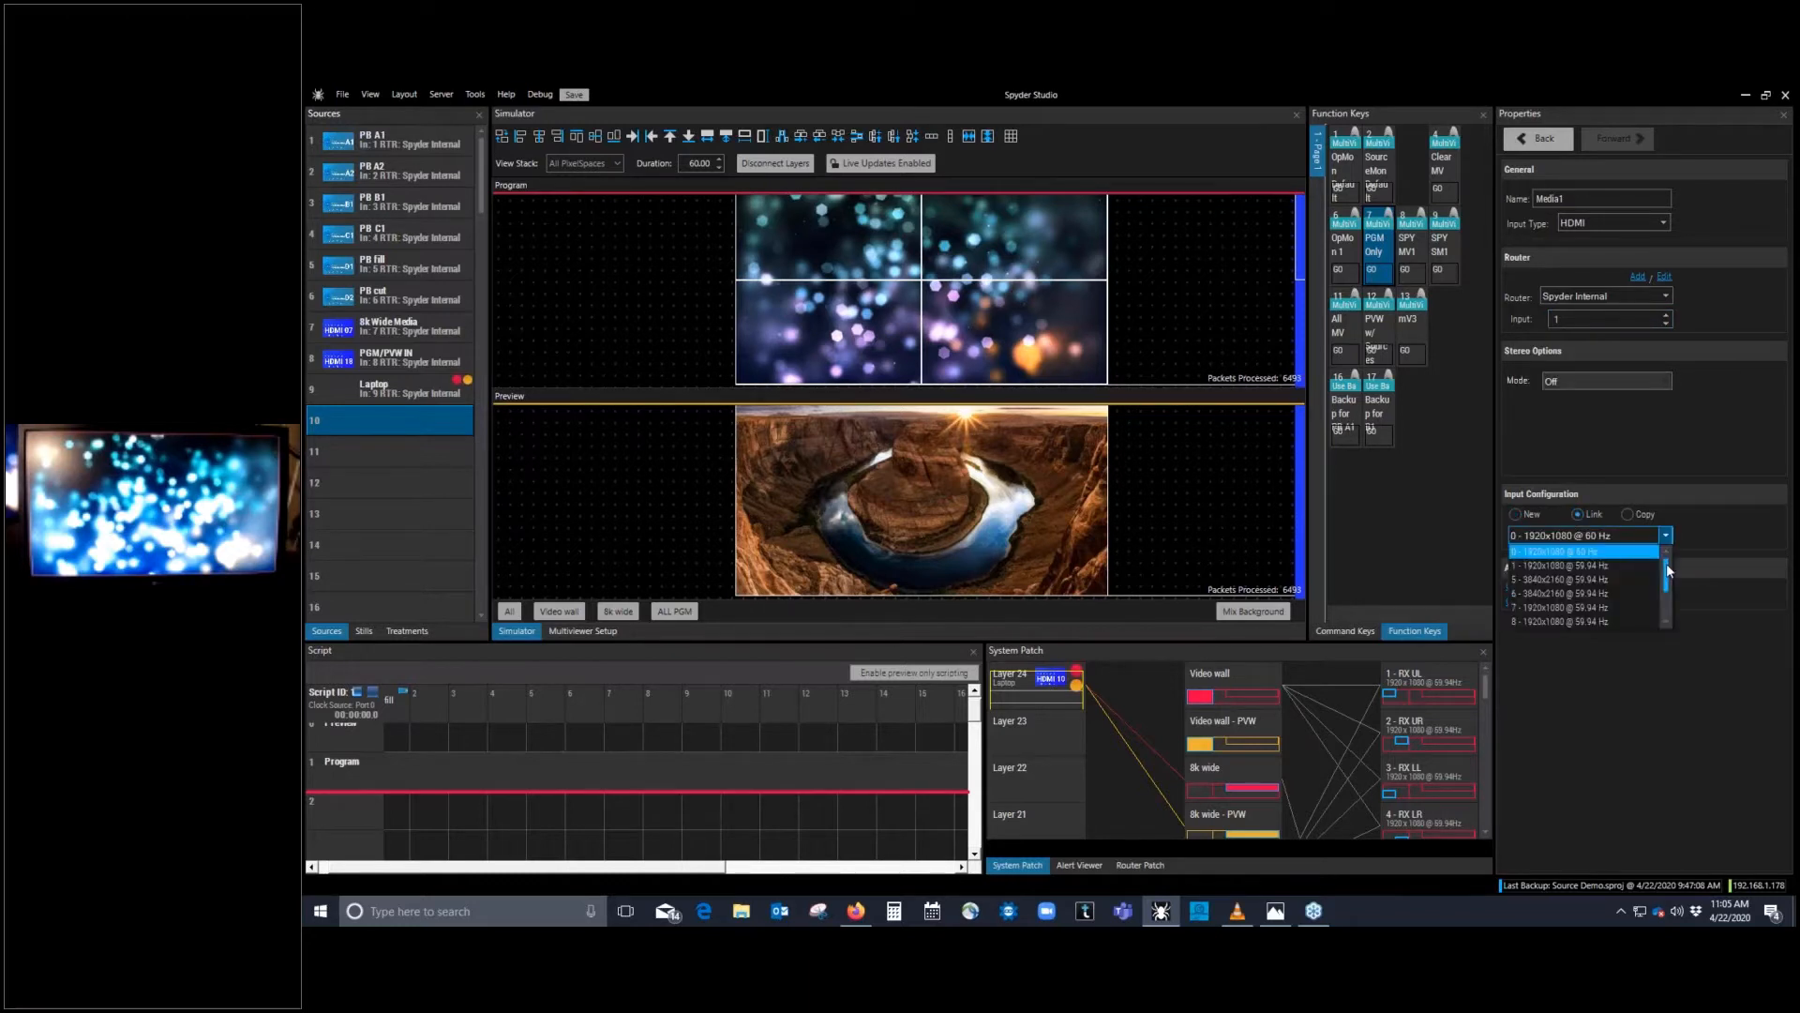
{"action": "left_click", "coordinate": [1686, 510]}
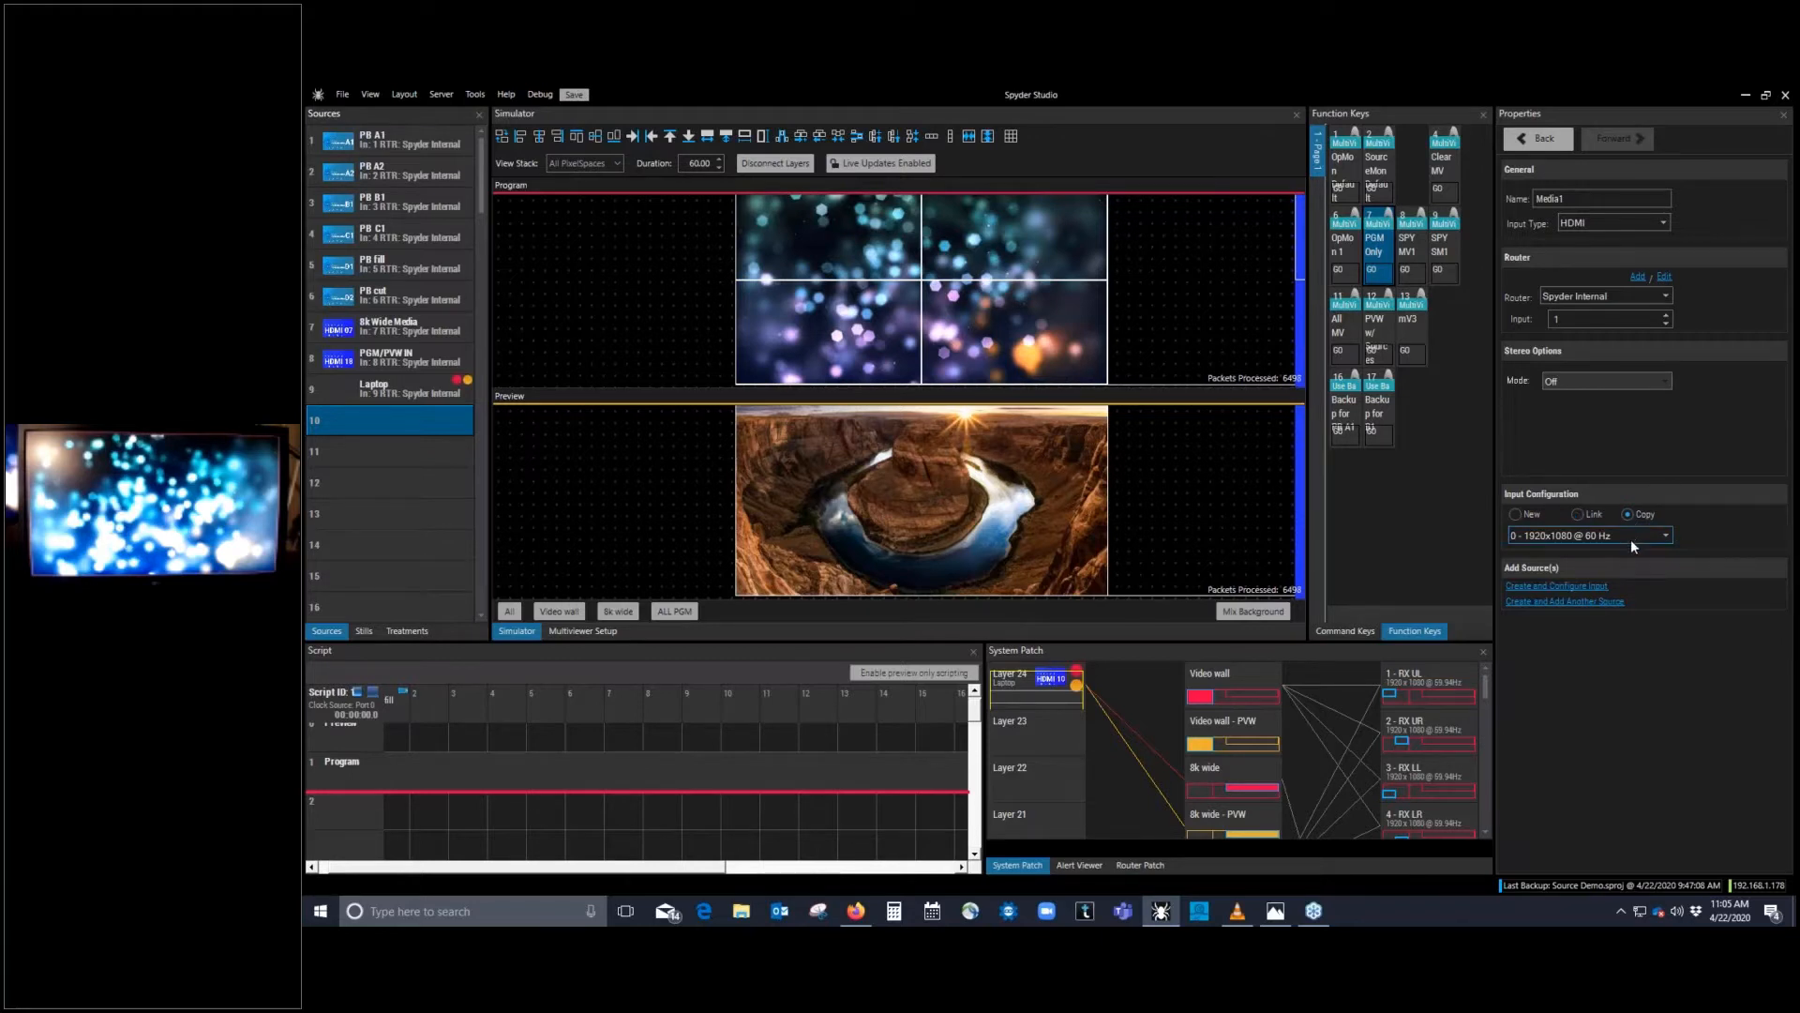
{"action": "left_click", "coordinate": [1630, 538]}
{"action": "left_click", "coordinate": [1685, 514]}
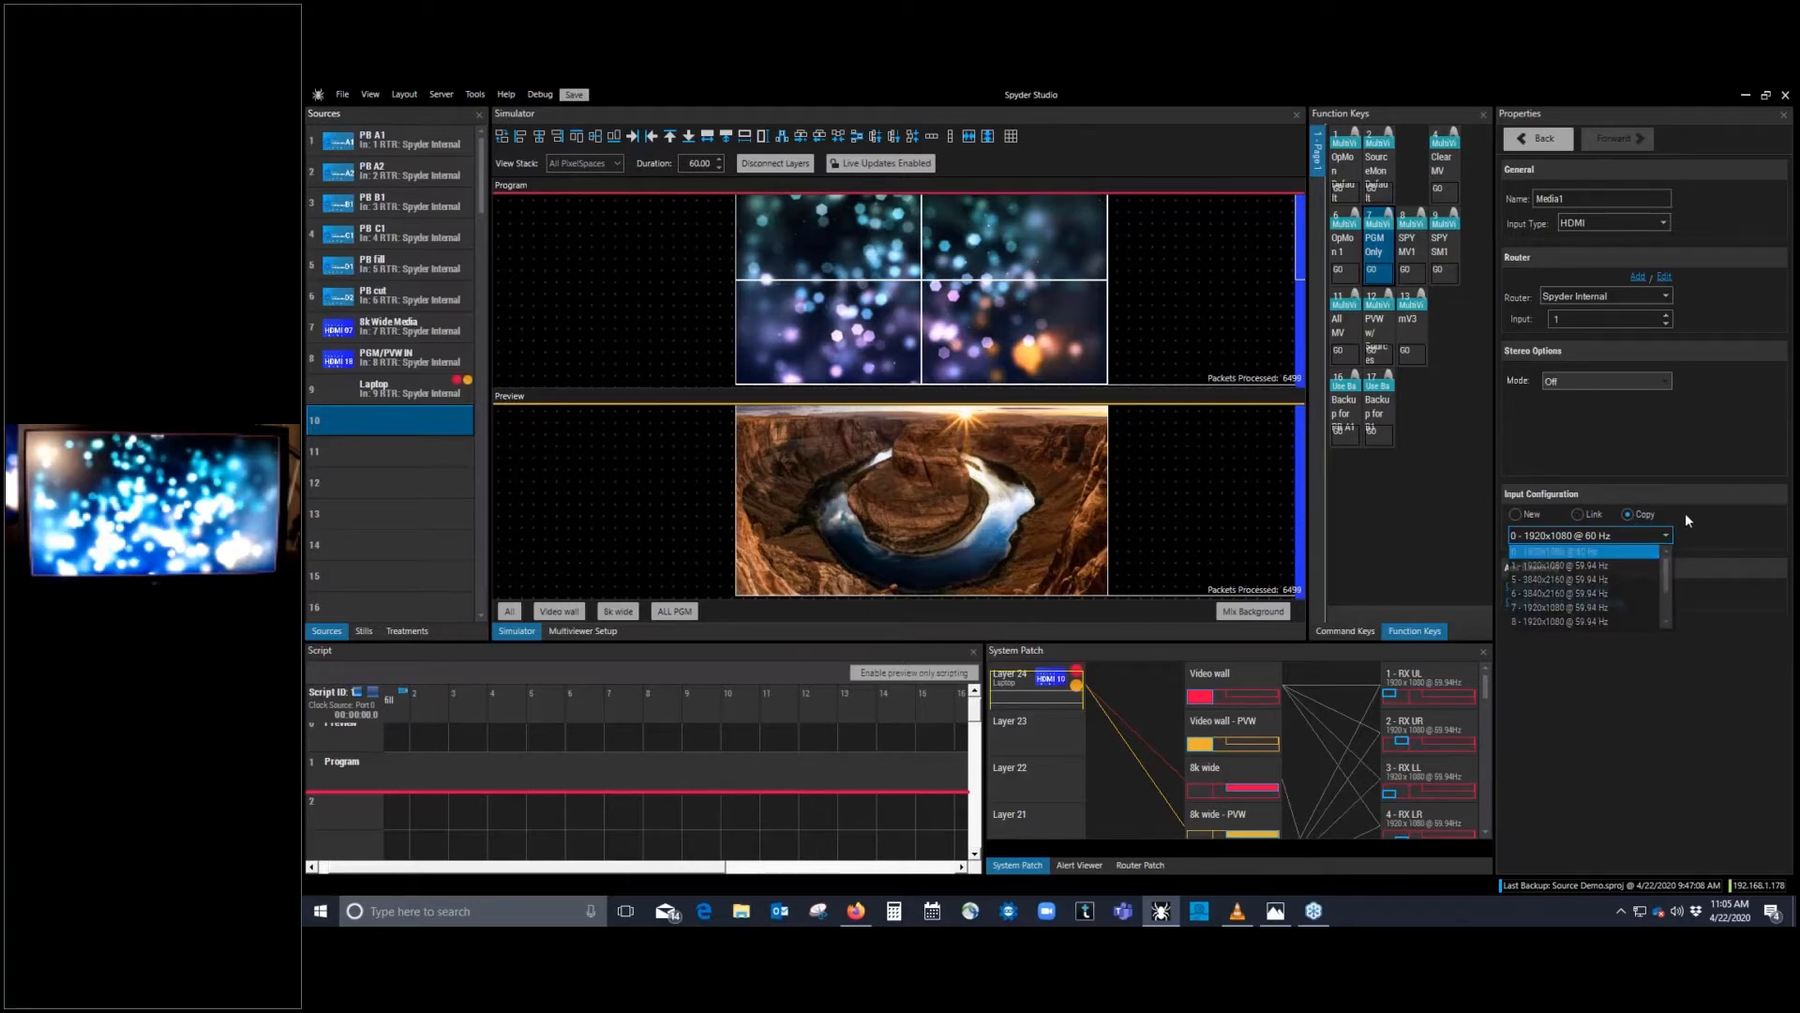
{"action": "left_click", "coordinate": [1559, 510]}
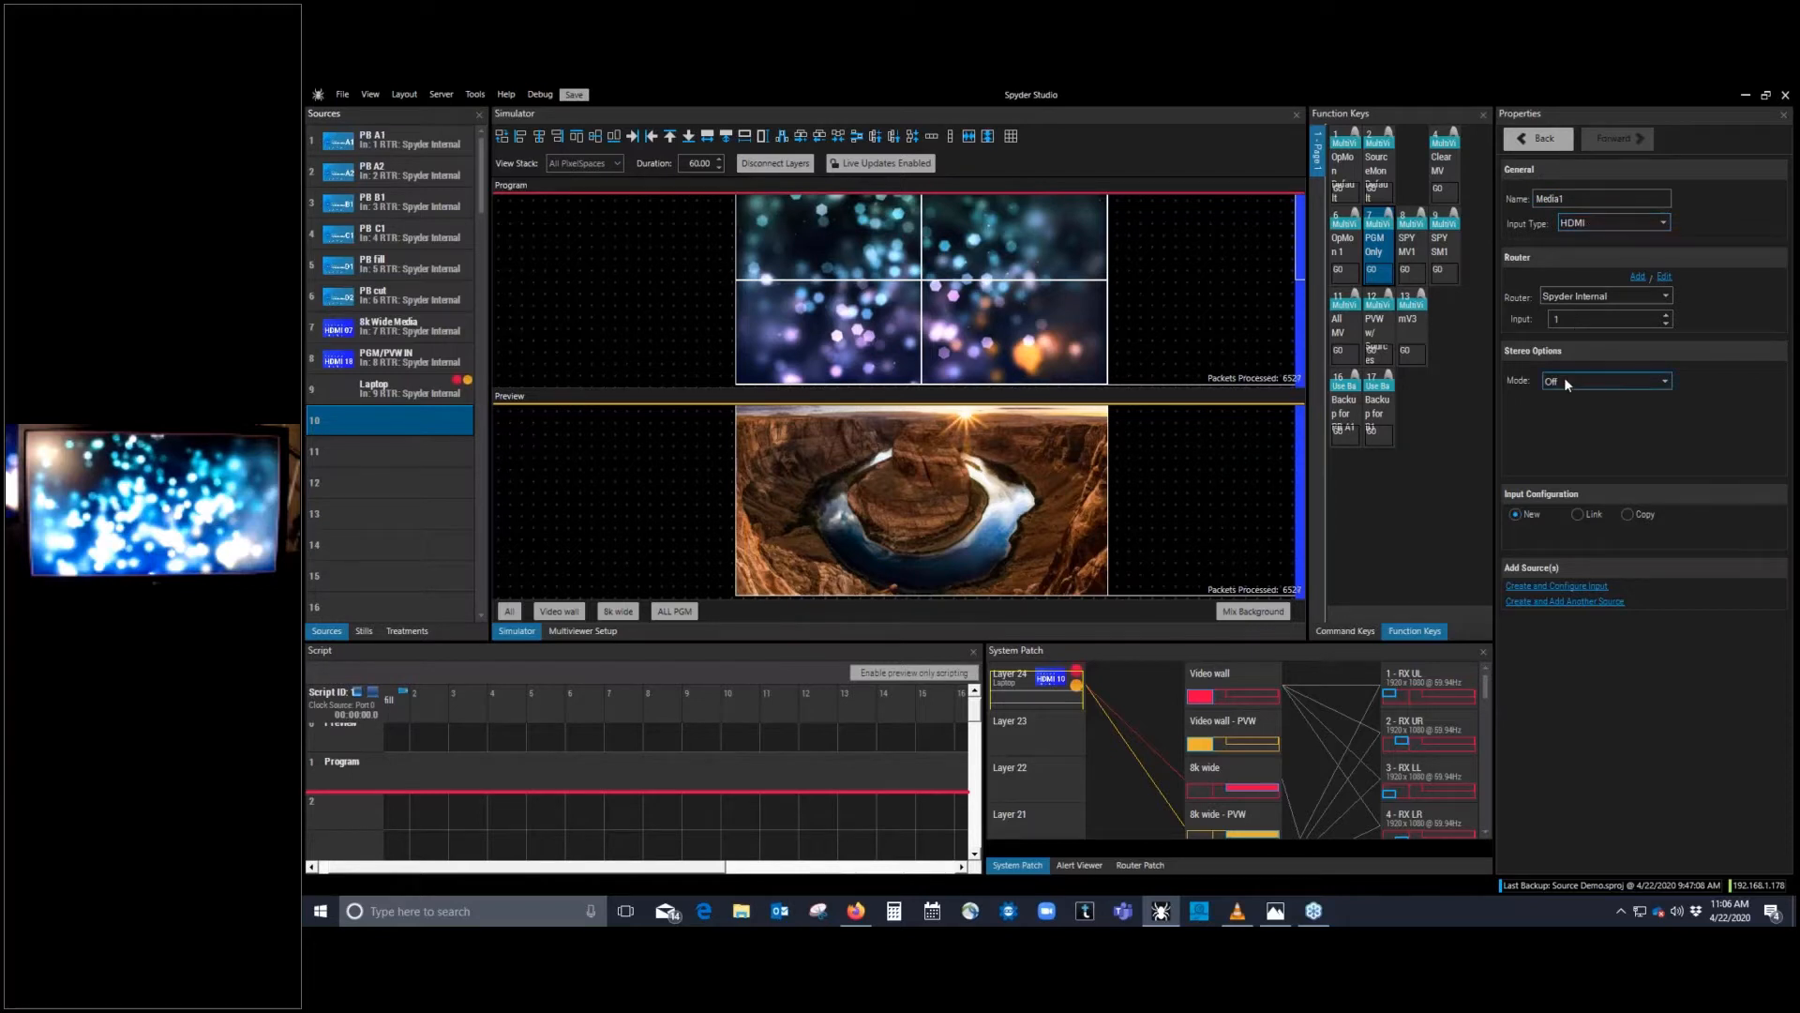
Step: Examine the stereo mode options for the new source
{"action": "left_click", "coordinate": [1667, 385]}
{"action": "left_click", "coordinate": [1667, 378]}
{"action": "left_click", "coordinate": [1667, 379]}
{"action": "left_click", "coordinate": [1669, 373]}
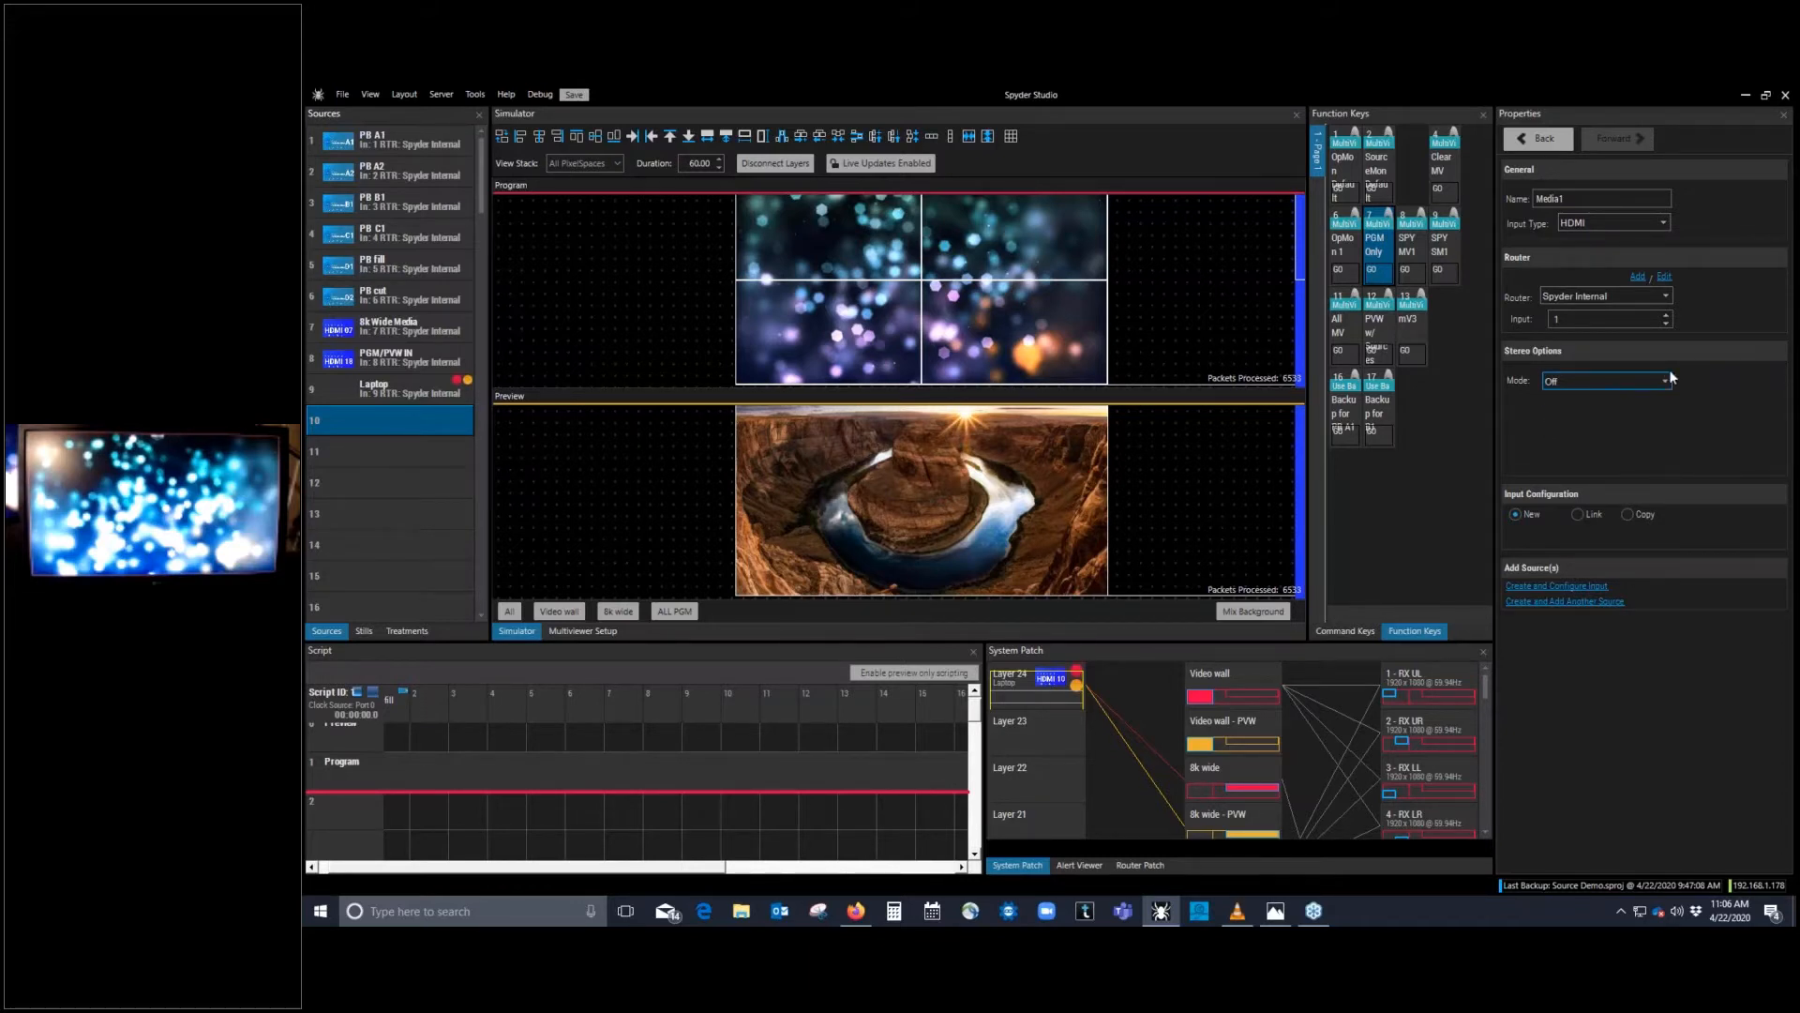
Step: Create the Media1 source with a new input configuration and open that configuration for setup
{"action": "left_click", "coordinate": [1578, 600]}
{"action": "left_click", "coordinate": [1596, 606]}
{"action": "left_click", "coordinate": [1579, 587]}
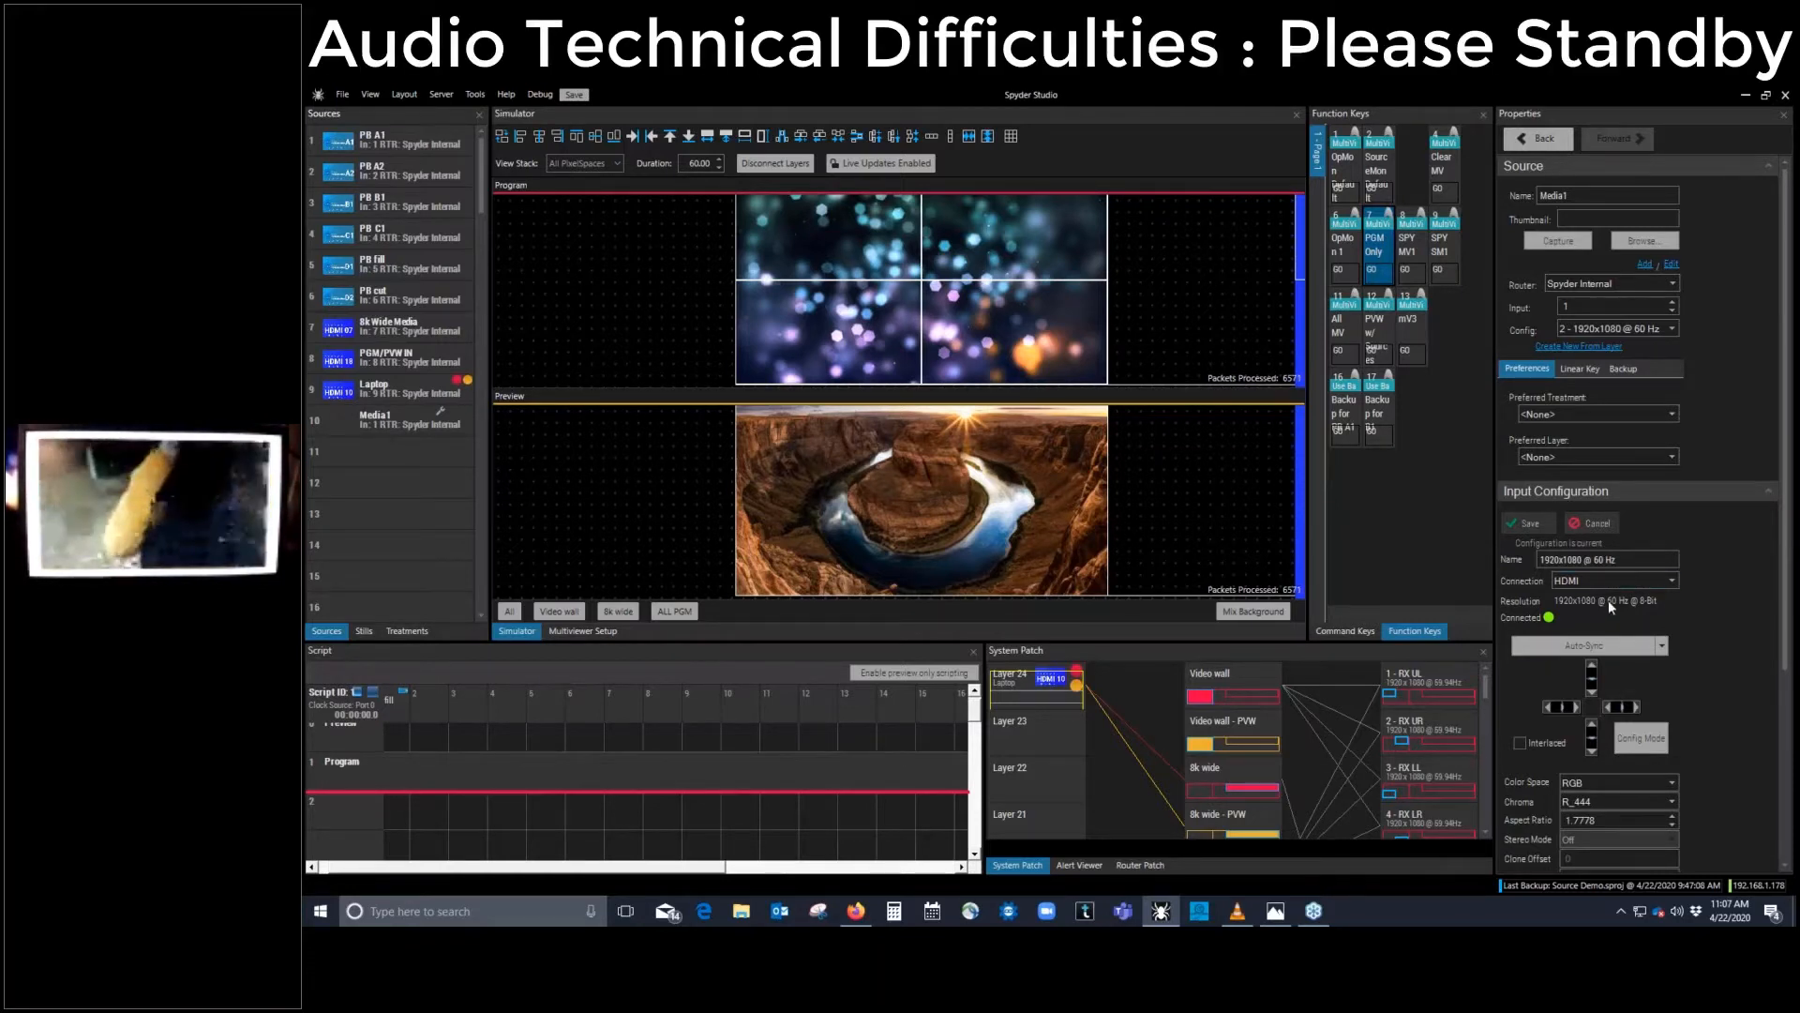
{"action": "key", "text": "ctrl"}
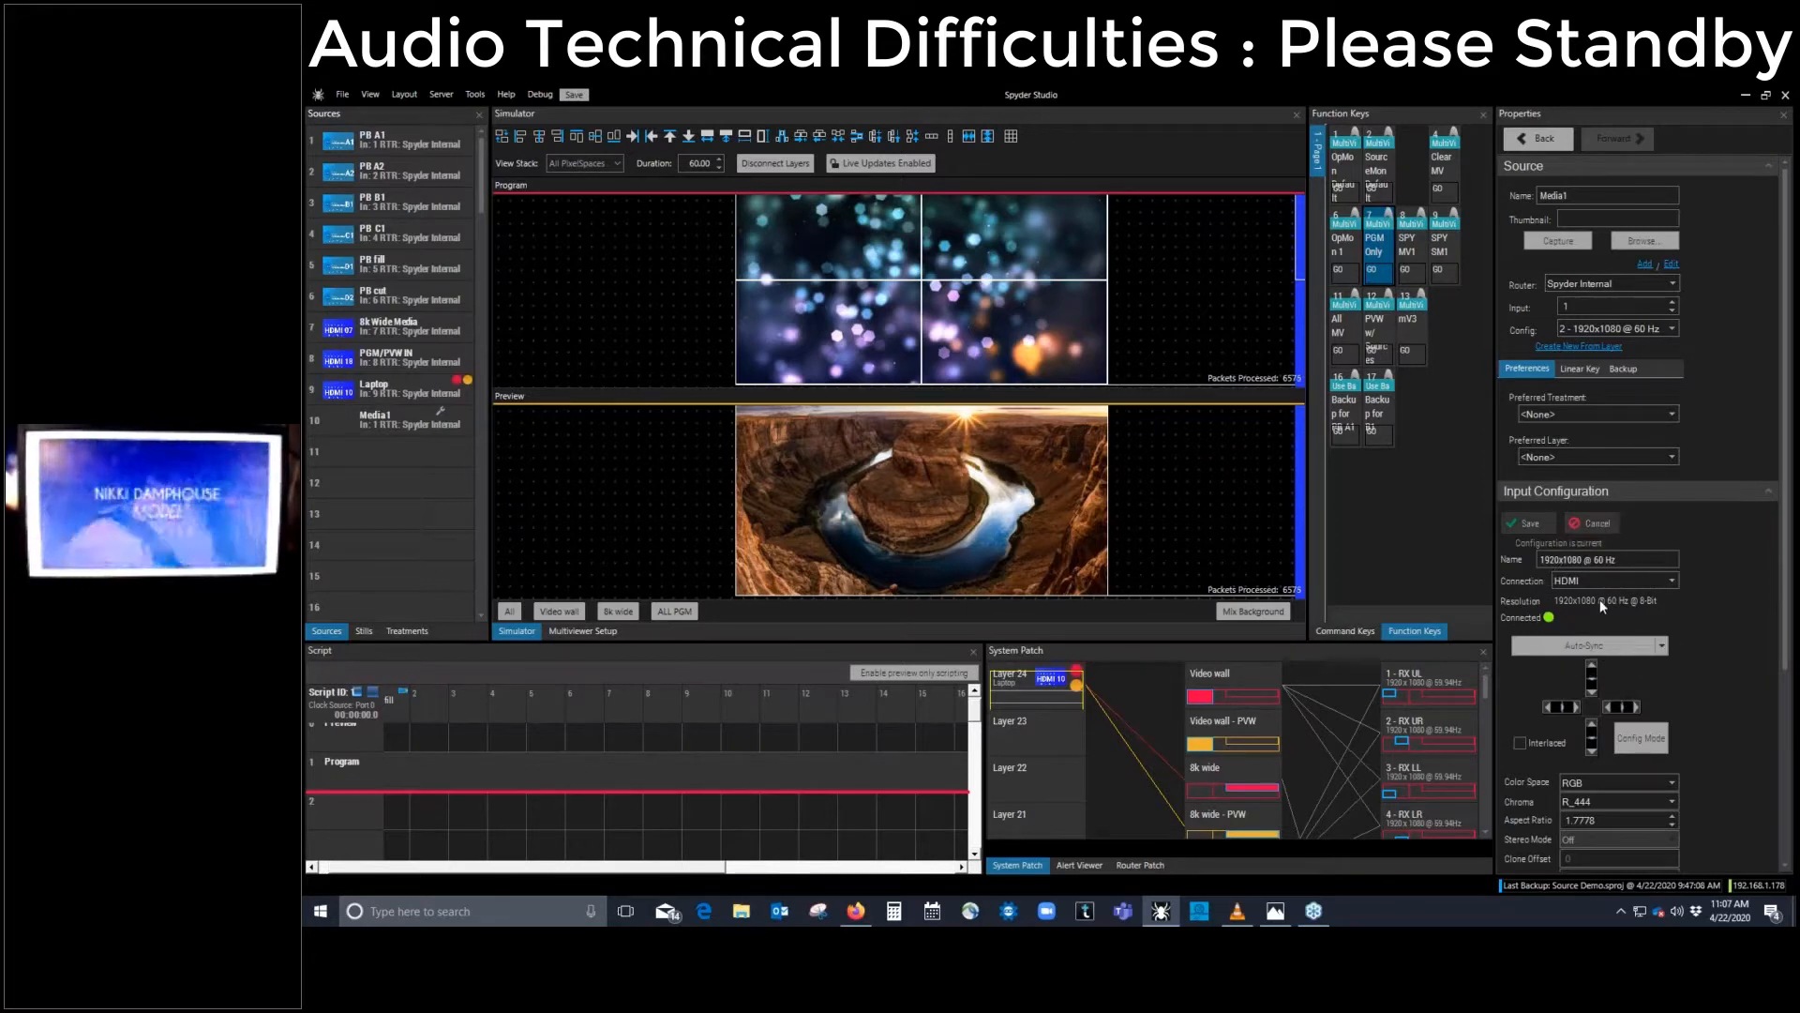
Step: Run Auto Sync twice on the Media1 source's input, saving the input configuration each time
{"action": "left_click", "coordinate": [414, 414]}
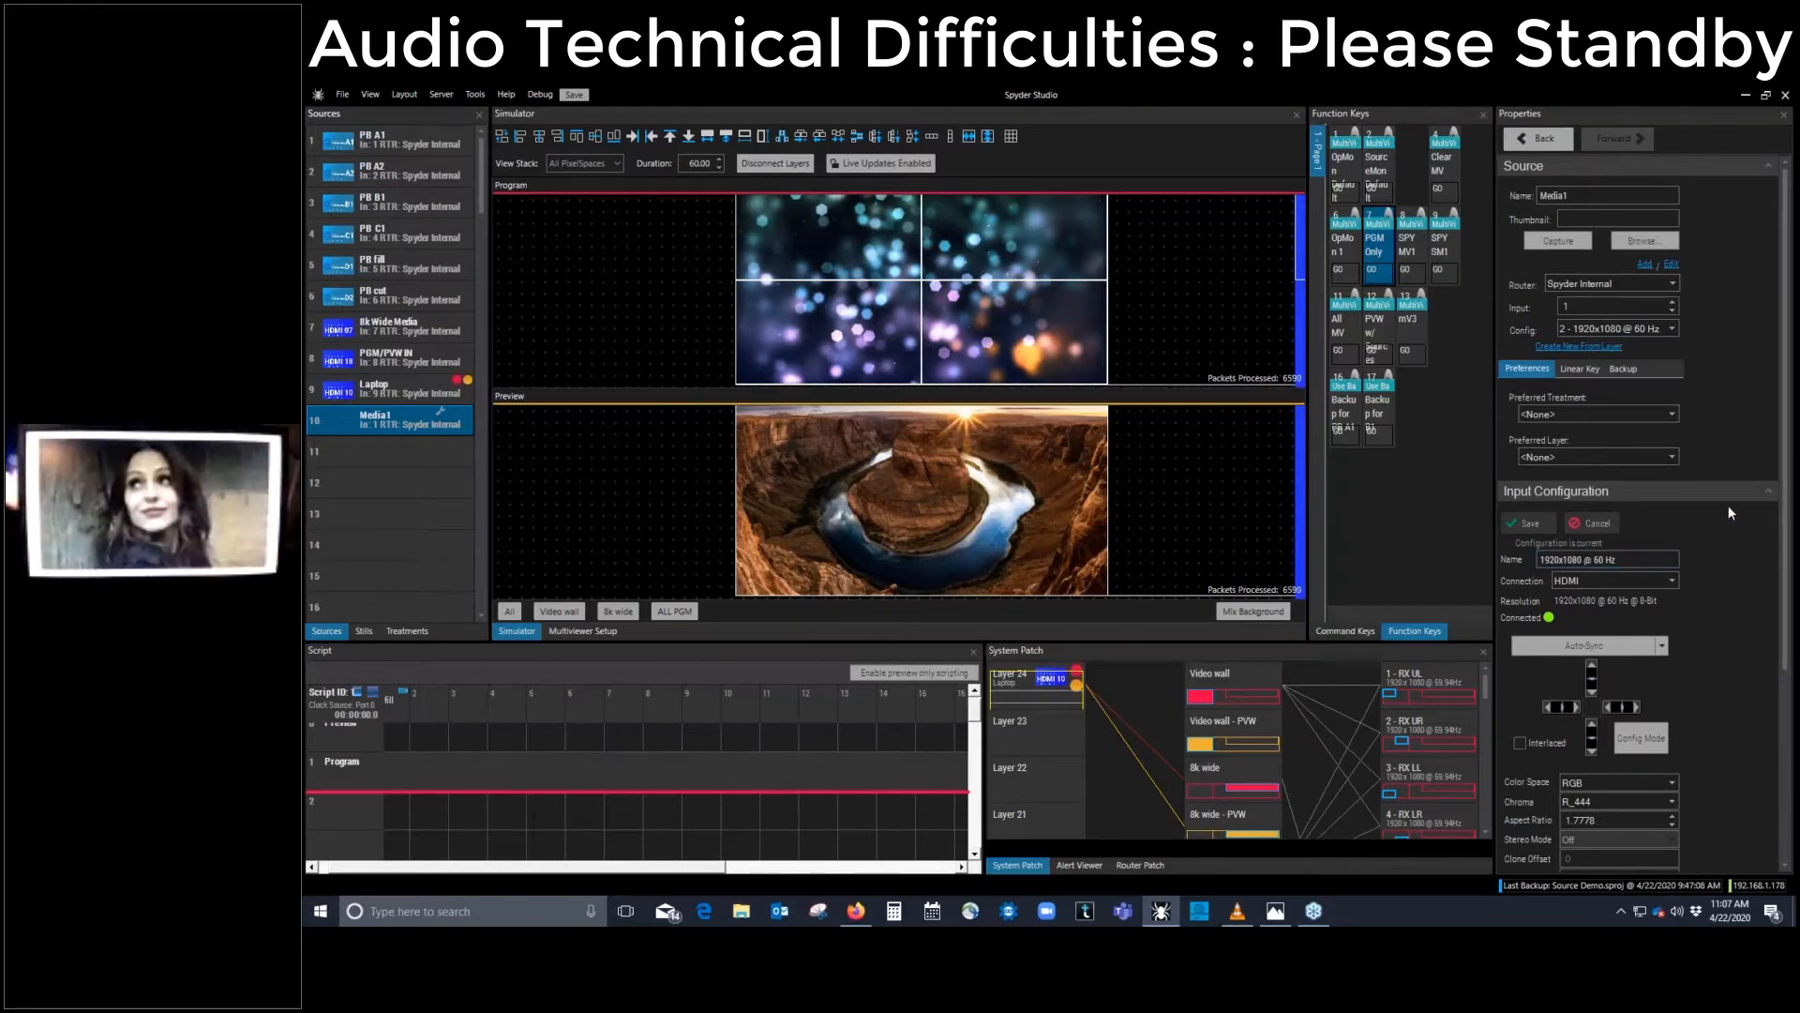
{"action": "scroll", "coordinate": [1729, 504], "scroll_direction": "down", "scroll_amount": 2}
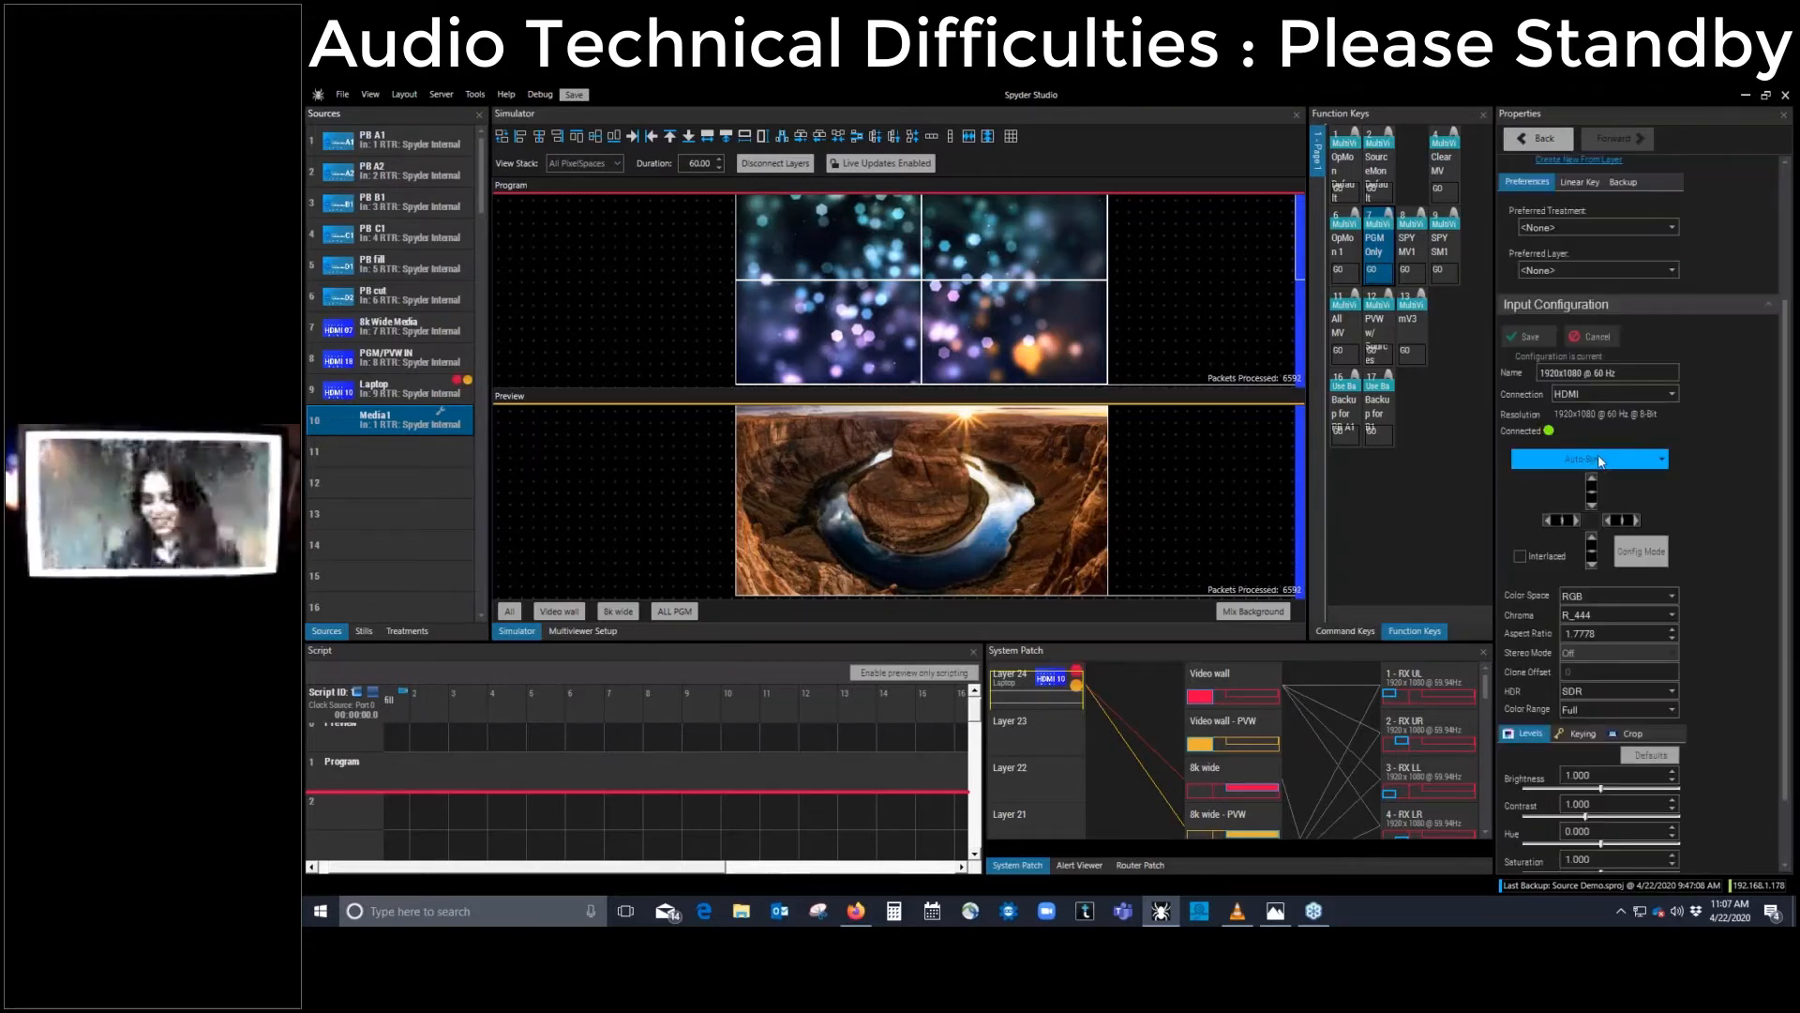
{"action": "left_click", "coordinate": [1599, 457]}
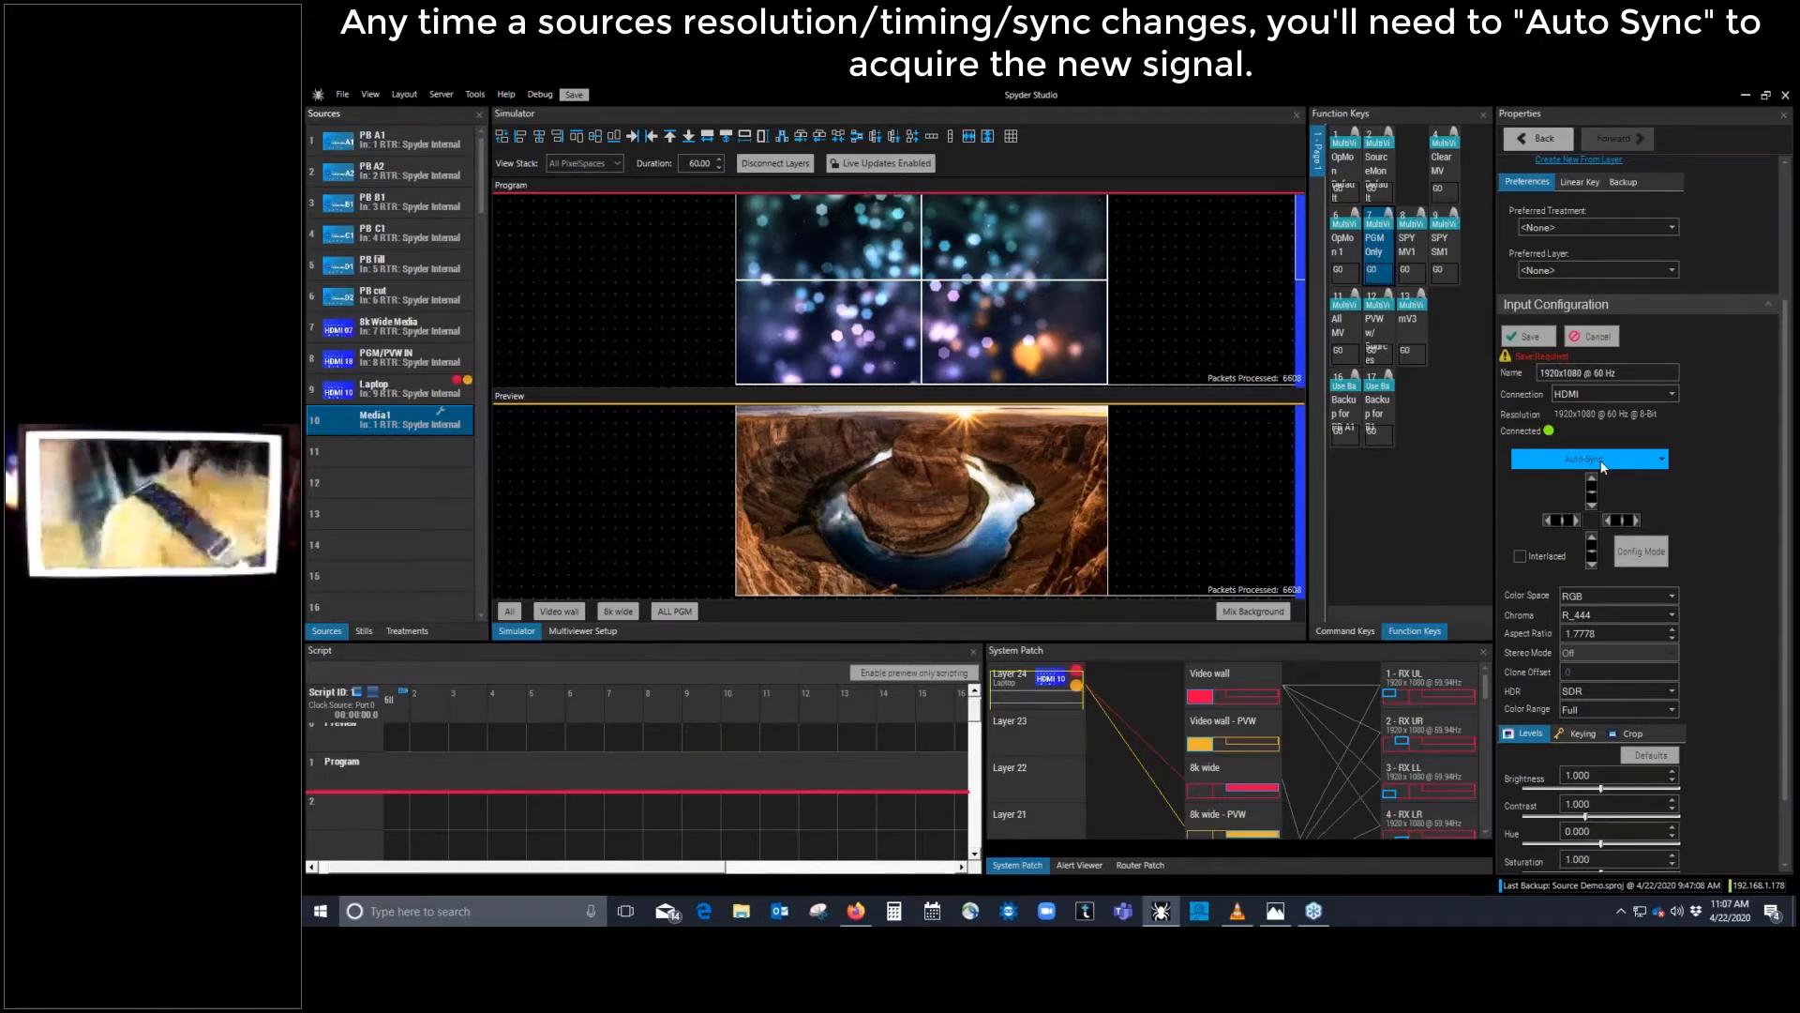
{"action": "left_click", "coordinate": [1542, 343]}
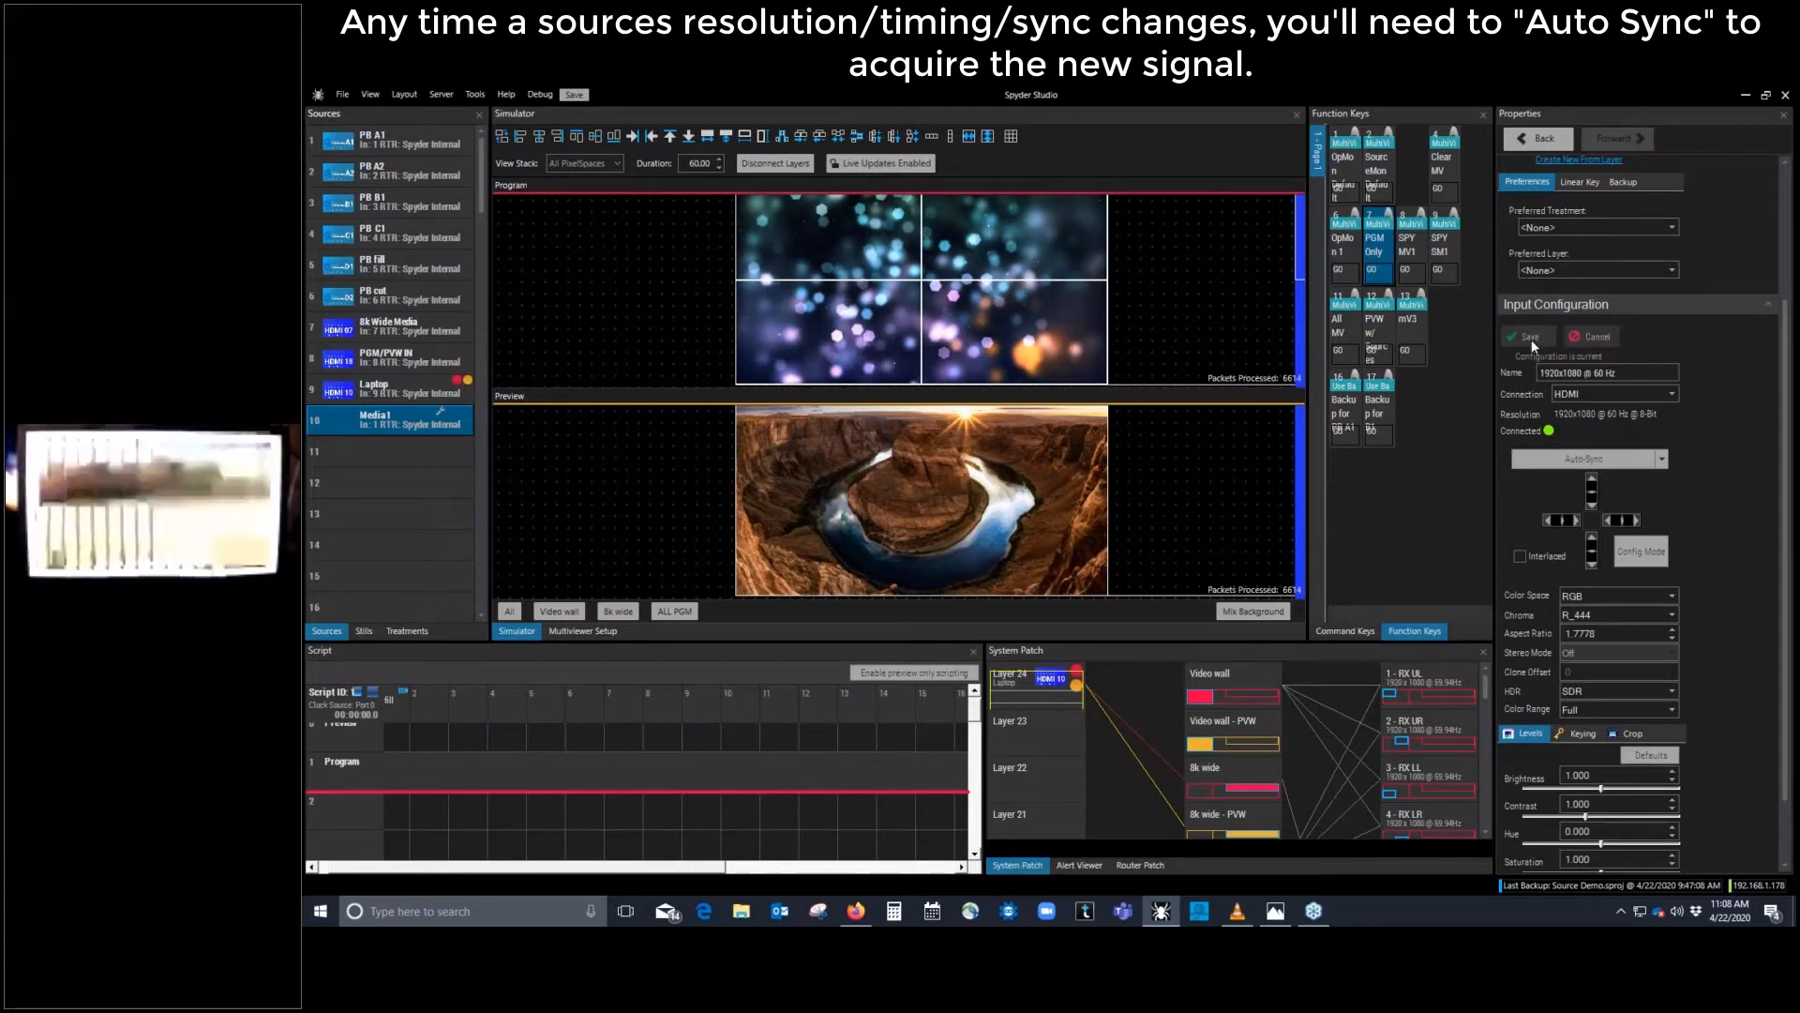
{"action": "left_click", "coordinate": [1603, 463]}
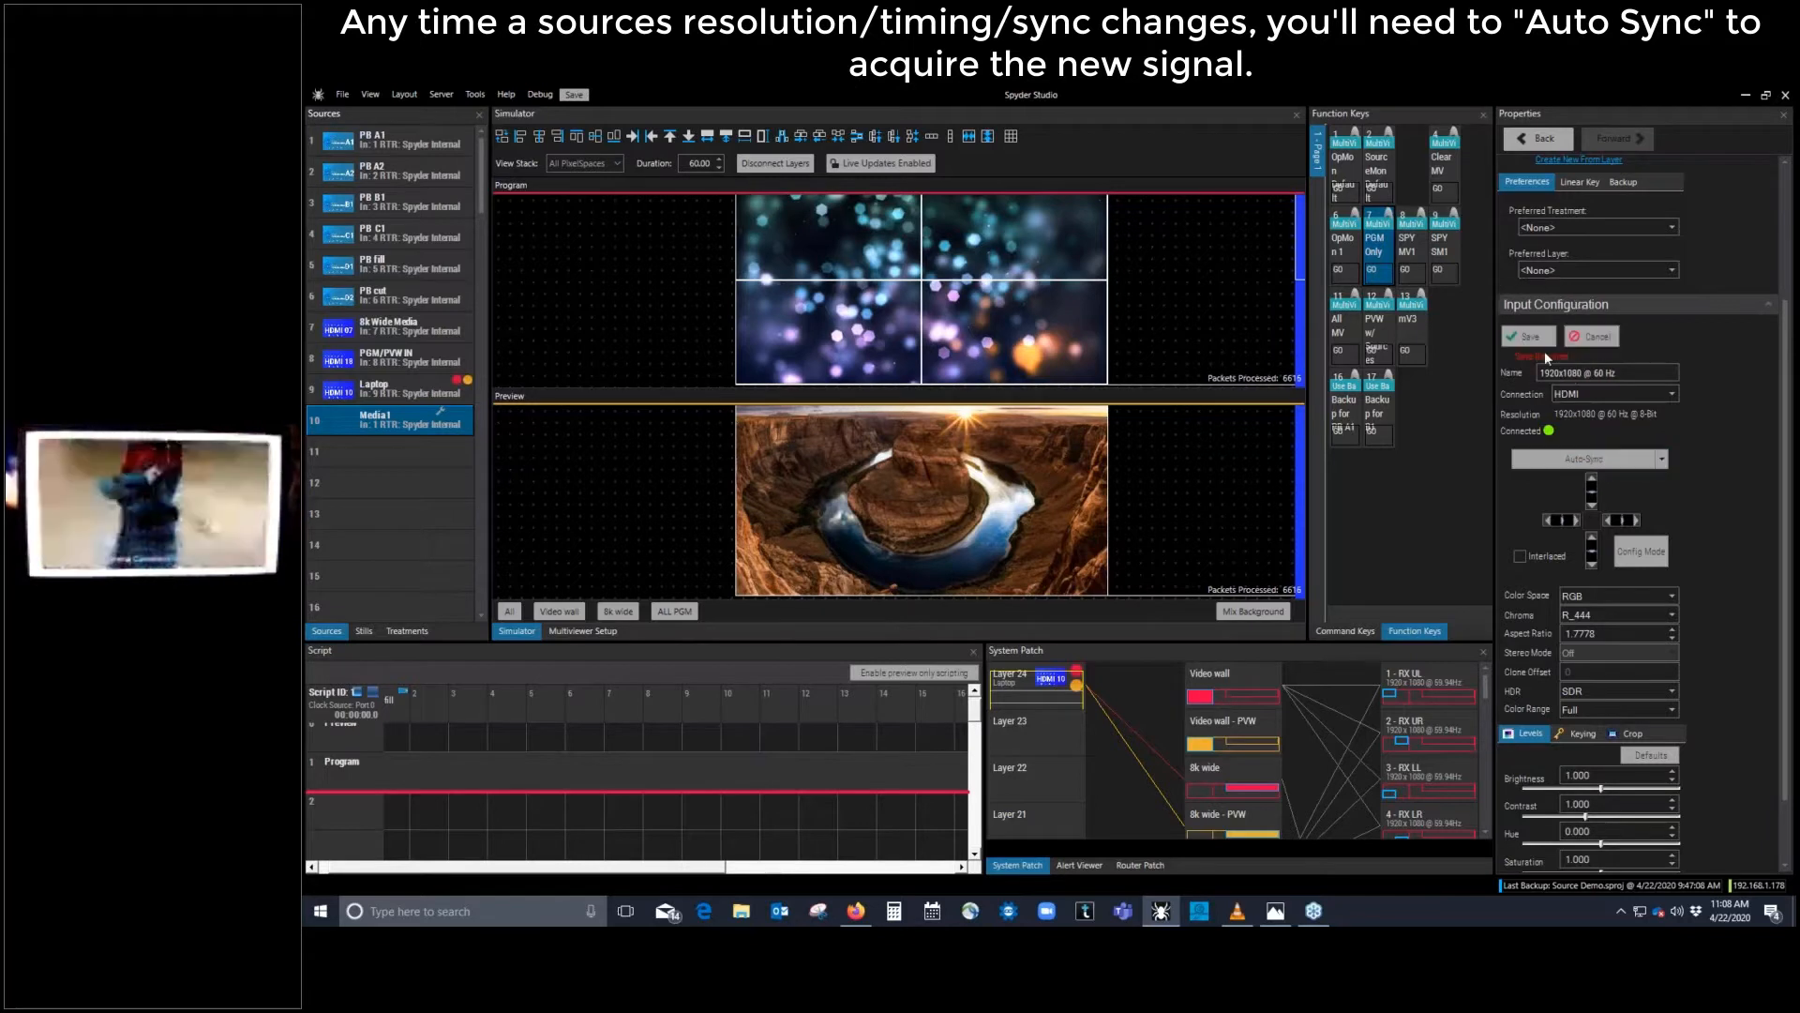
{"action": "left_click", "coordinate": [1540, 343]}
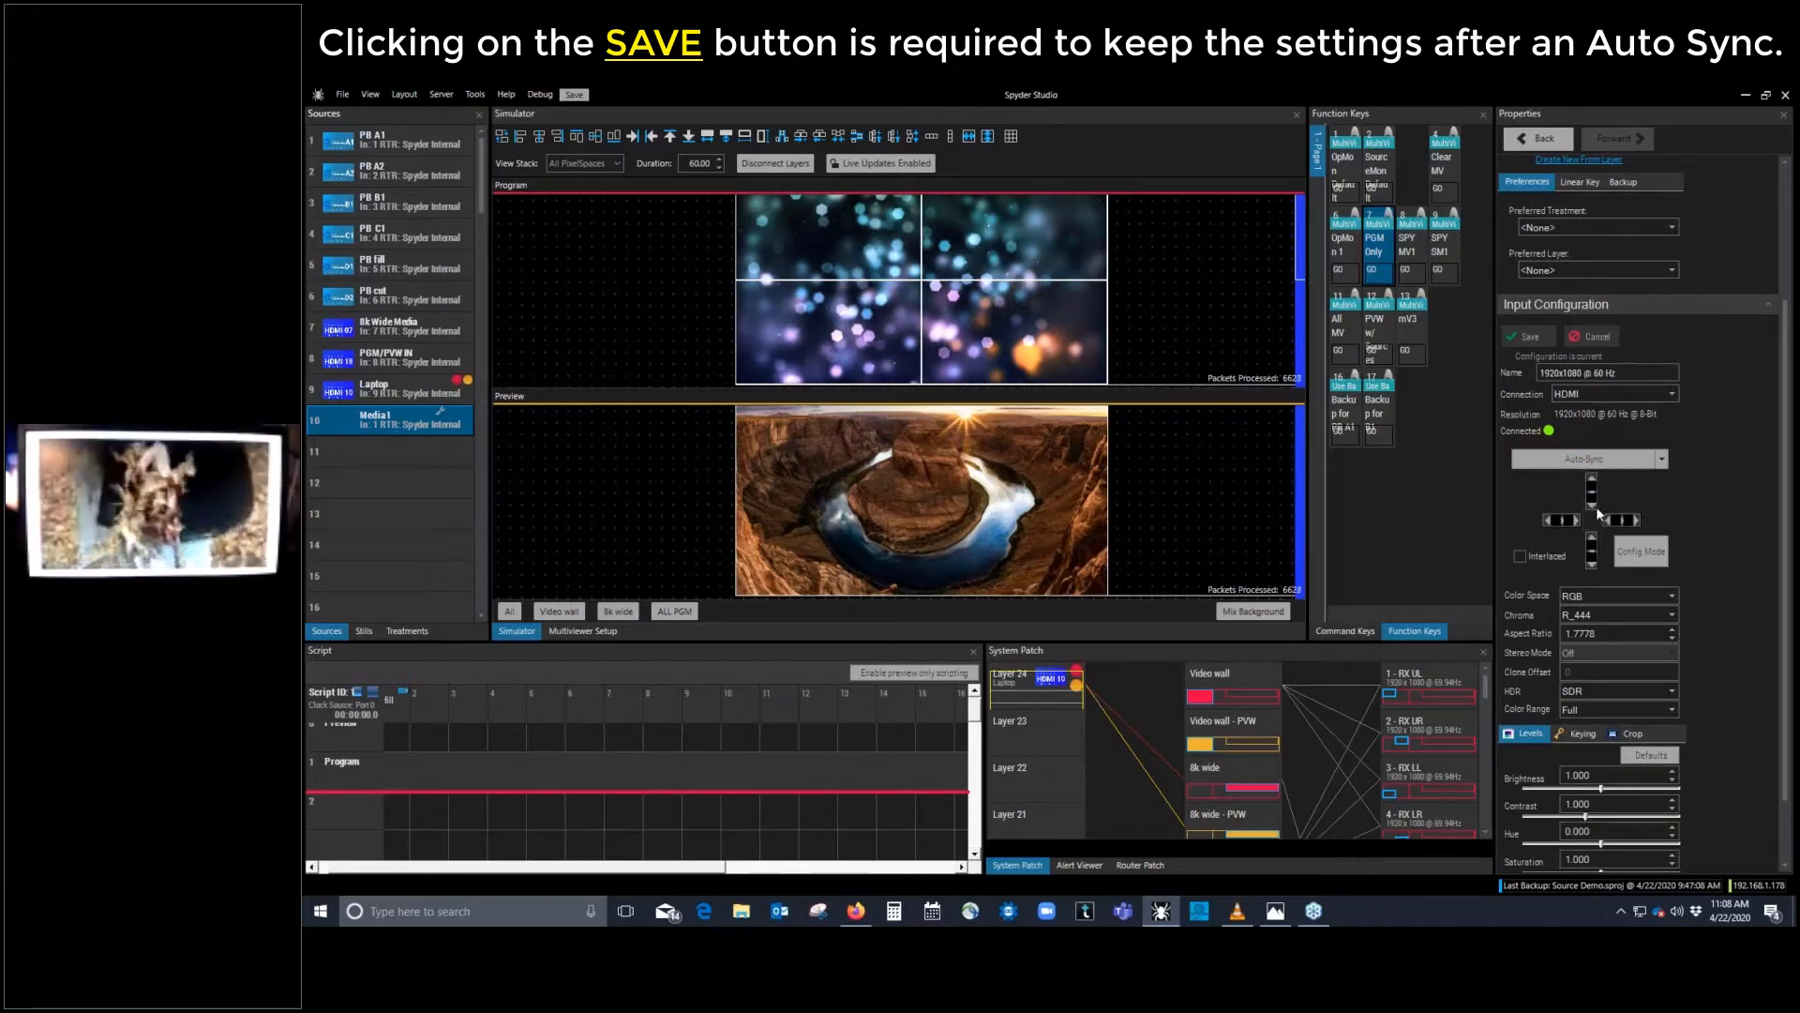
{"action": "key", "text": "ctrl"}
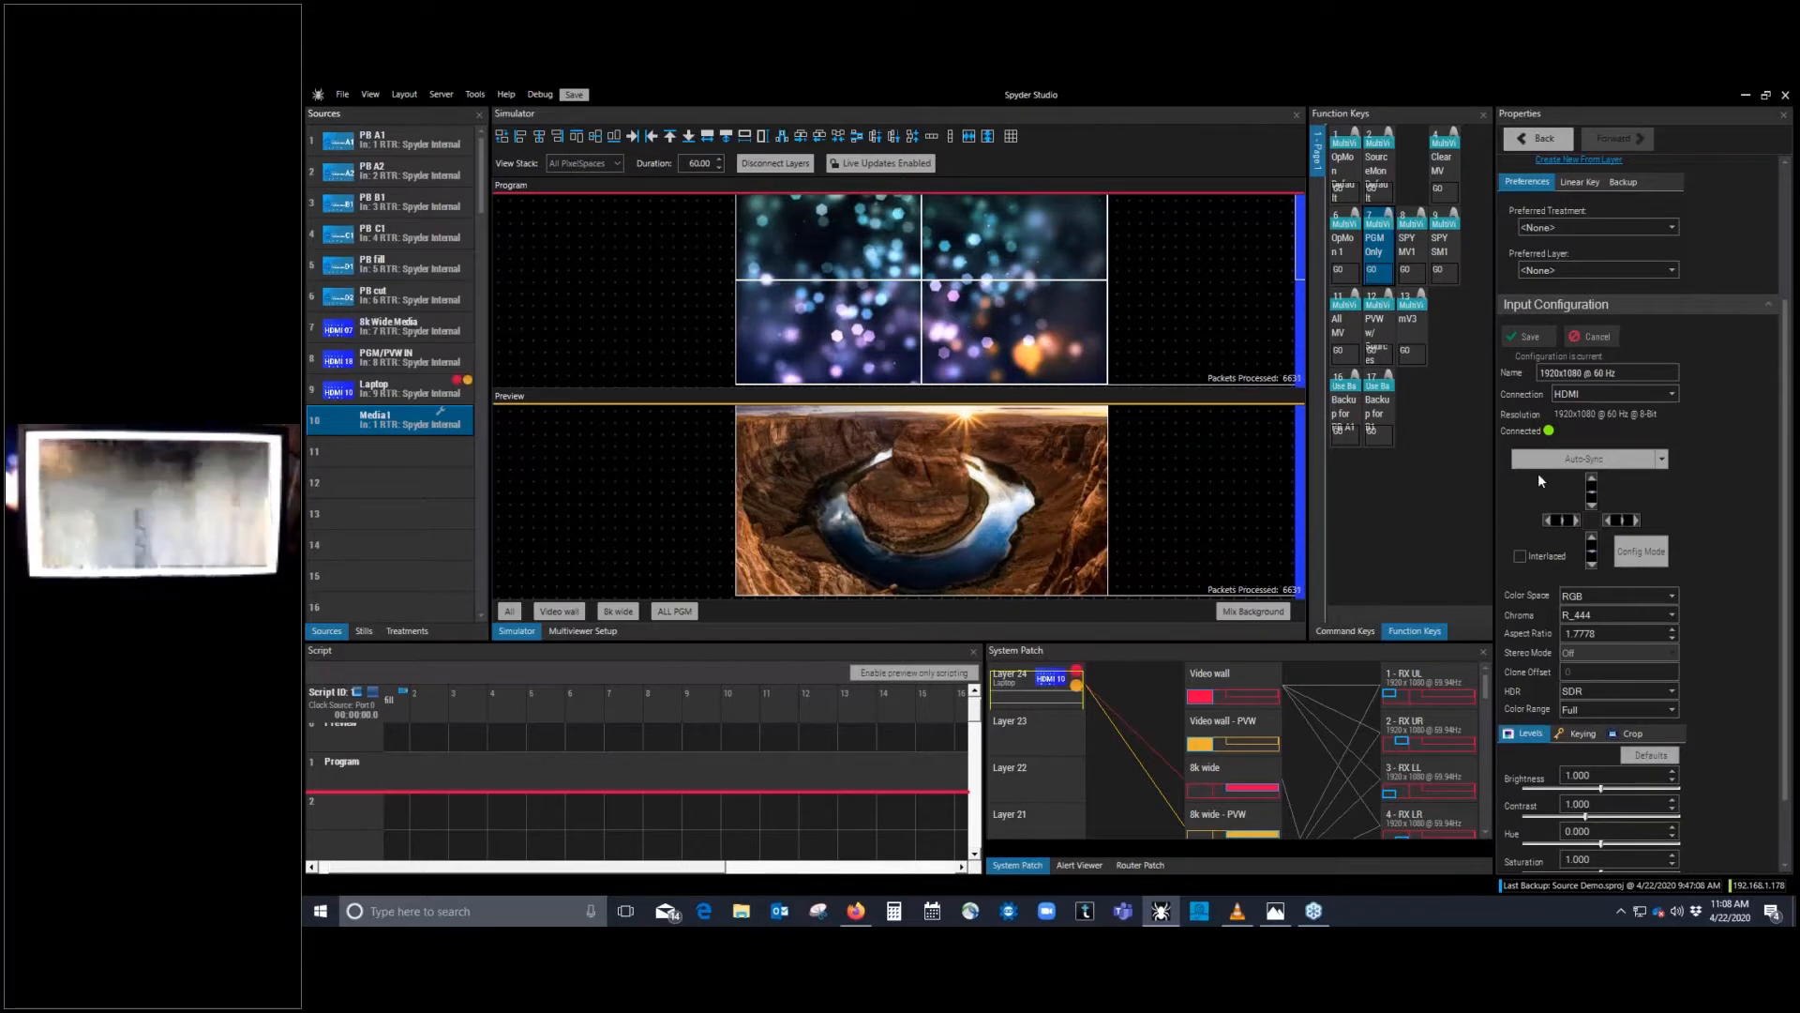
Step: Examine the color space options in Media1's input configuration
{"action": "left_click", "coordinate": [1613, 522]}
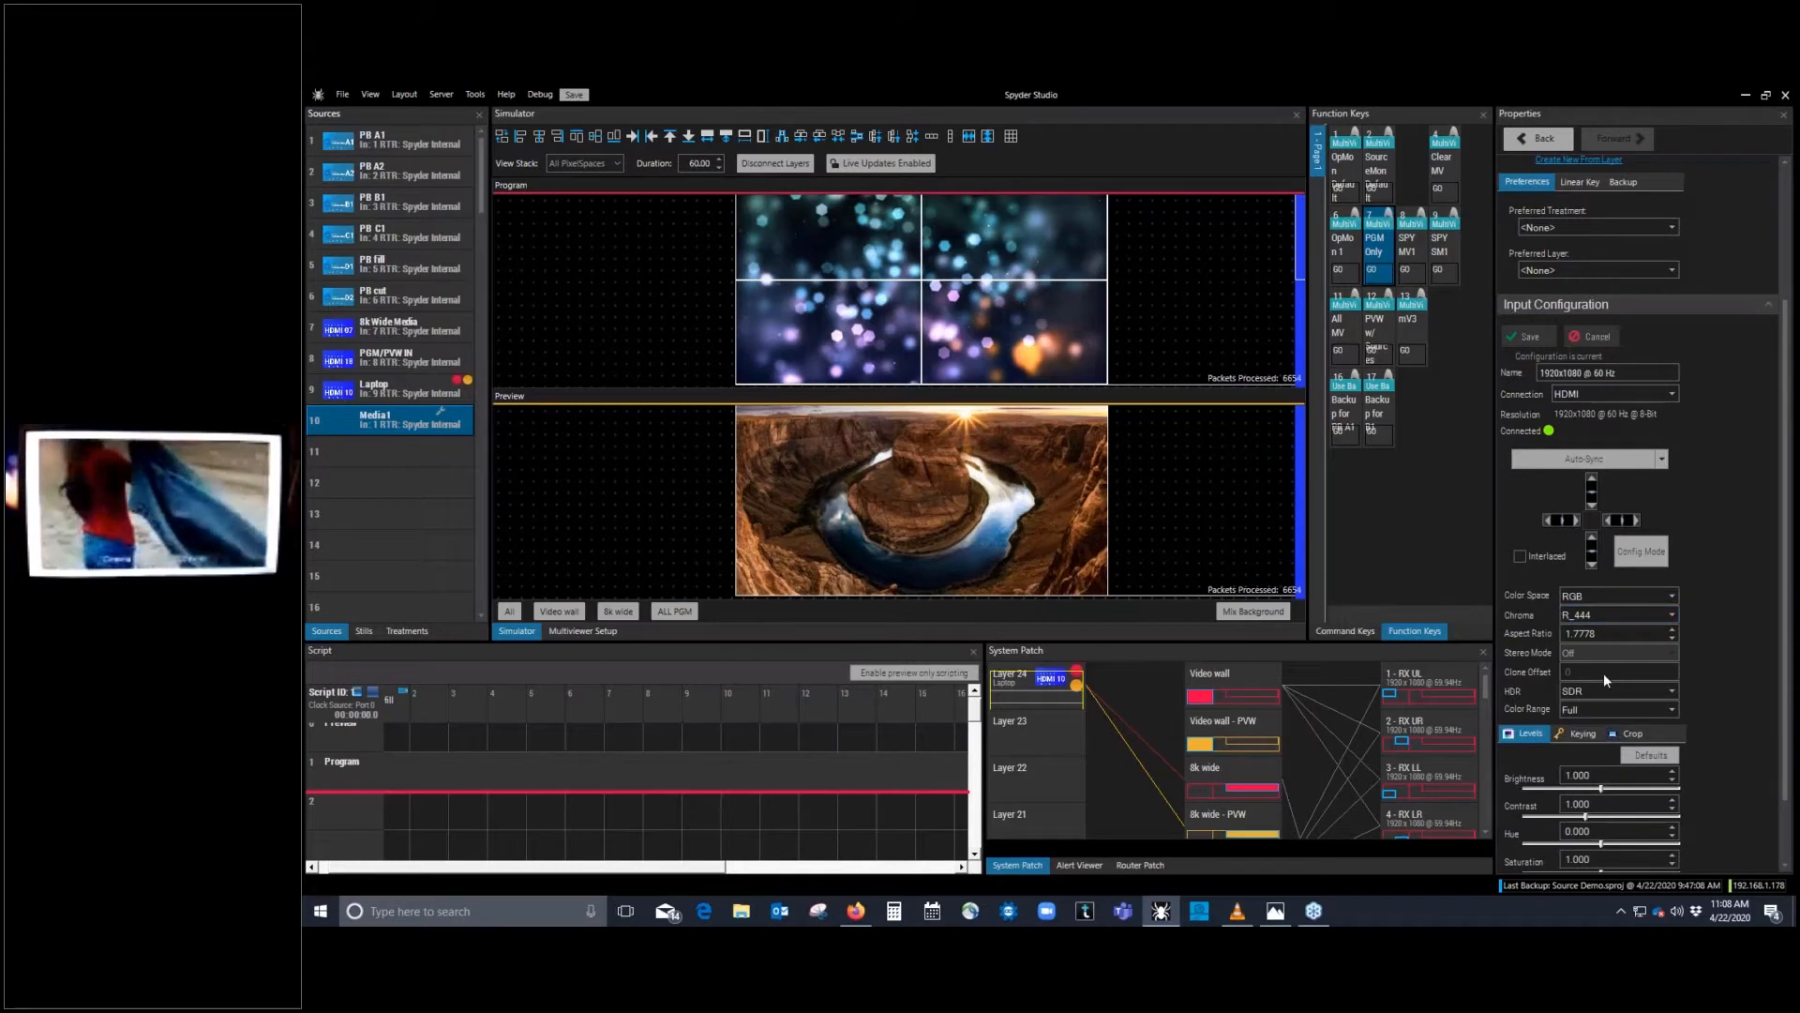
{"action": "left_click", "coordinate": [1672, 595]}
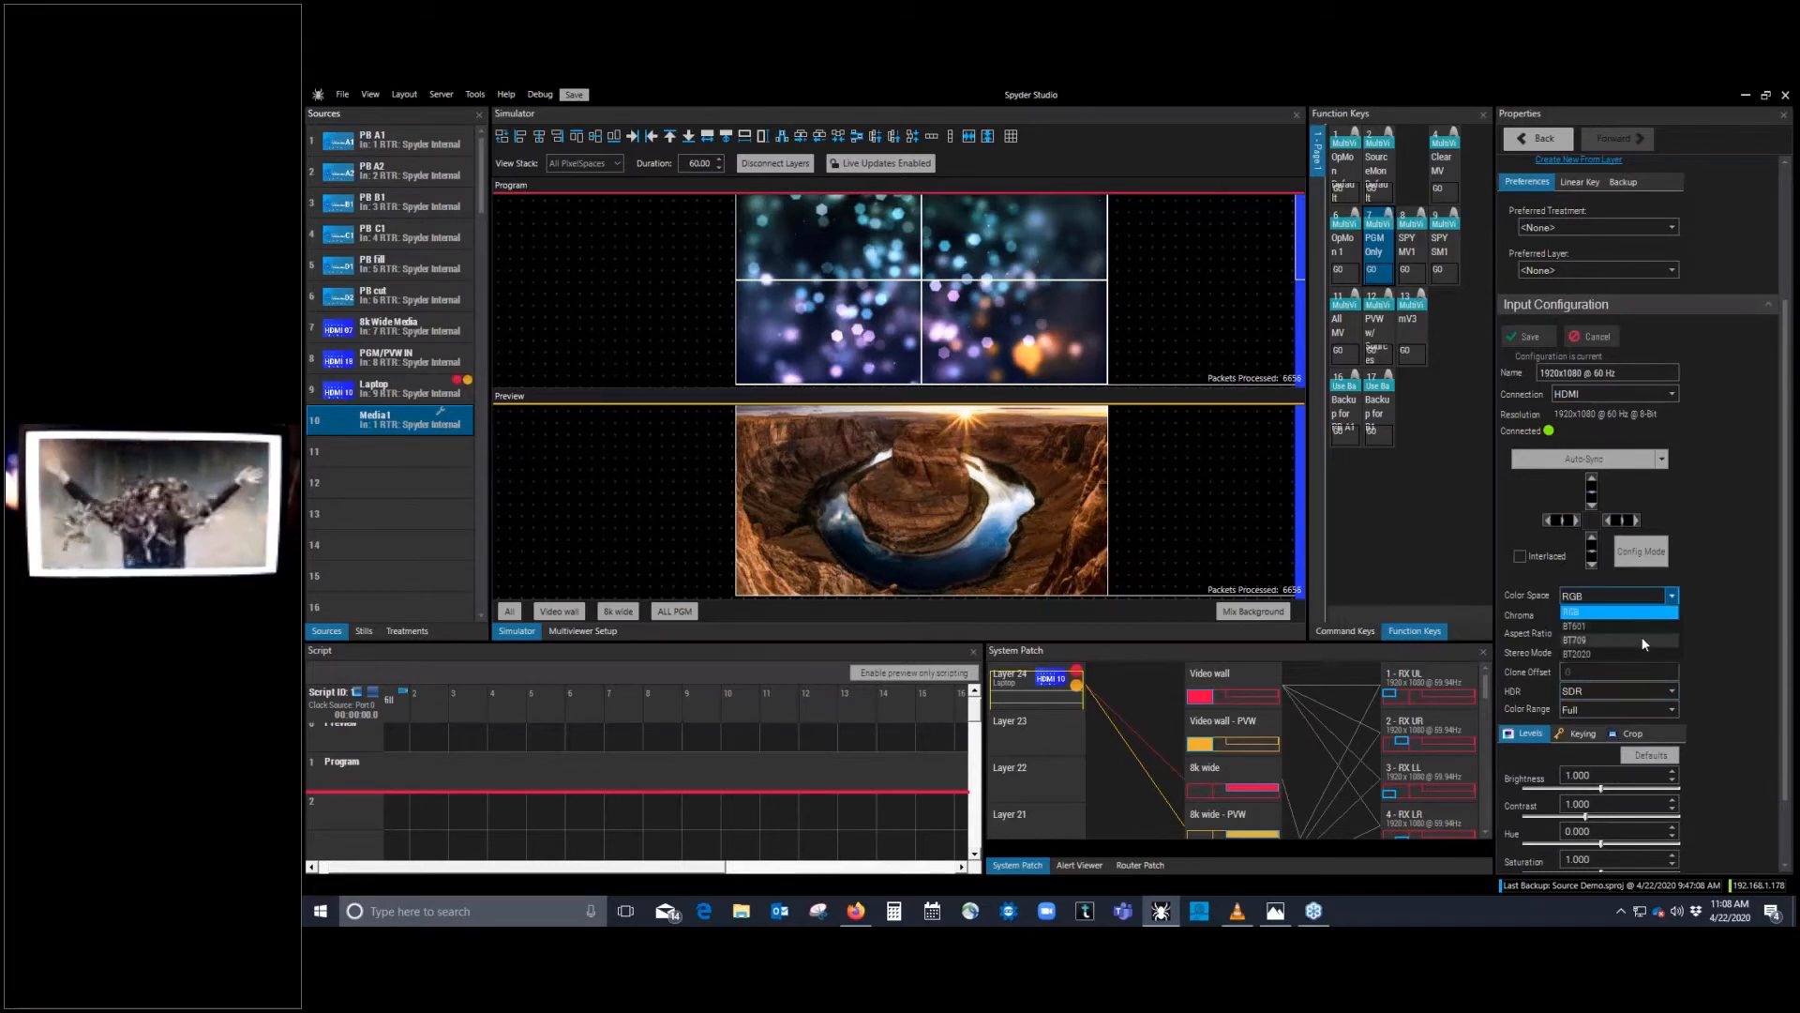
{"action": "left_click", "coordinate": [1679, 599]}
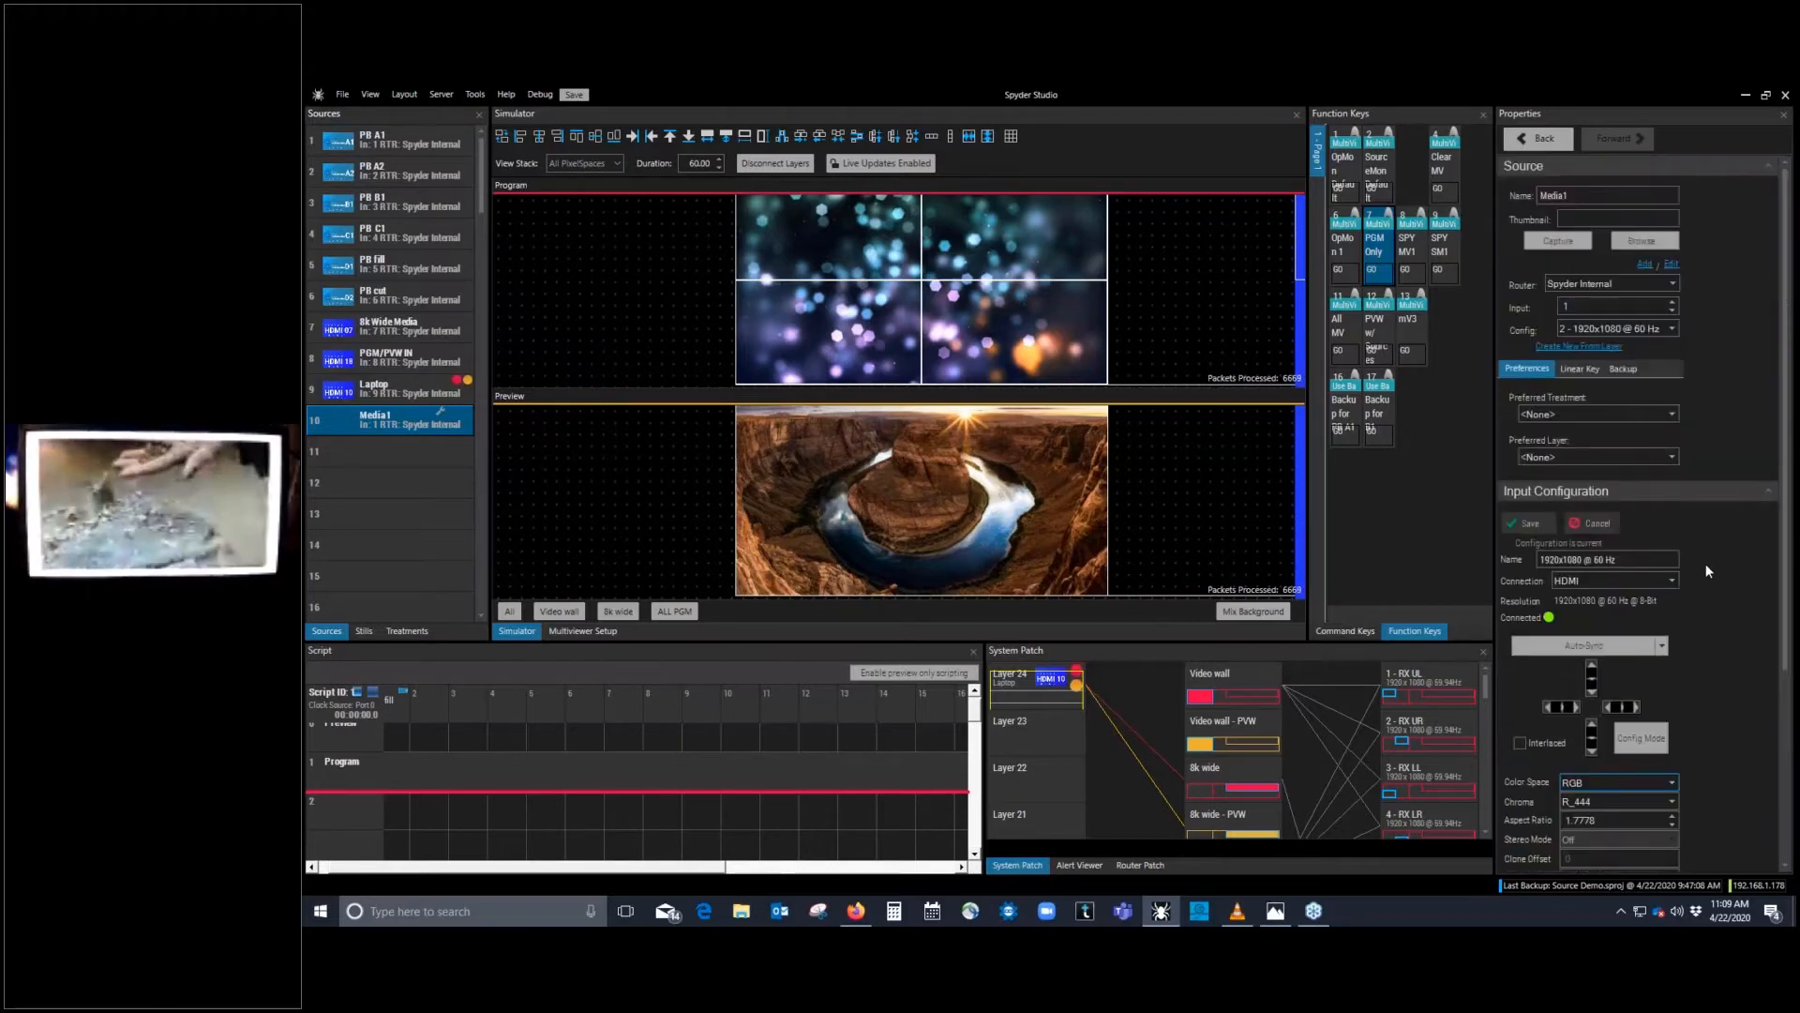
Step: Try different brightness levels for Media1's input, and restore the levels to their defaults
{"action": "scroll", "coordinate": [1706, 564], "scroll_direction": "down", "scroll_amount": 3}
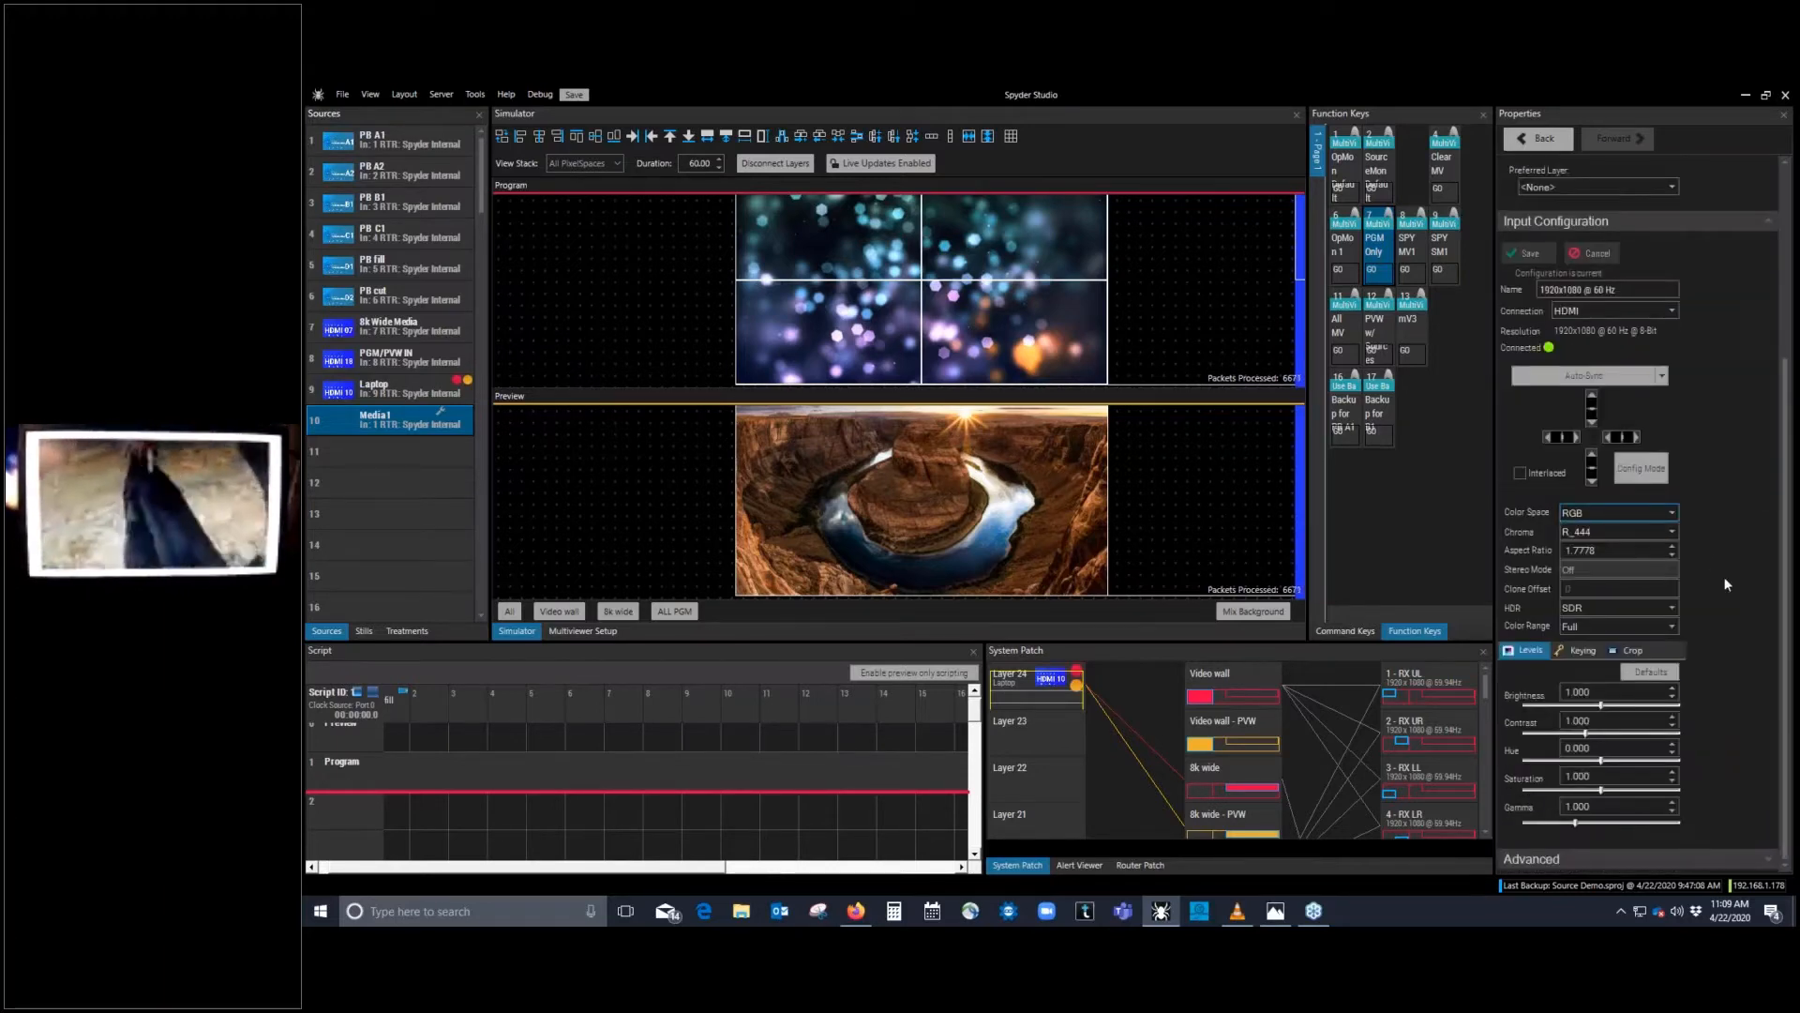
{"action": "scroll", "coordinate": [1725, 584], "scroll_direction": "up", "scroll_amount": 1}
{"action": "scroll", "coordinate": [1713, 577], "scroll_direction": "down", "scroll_amount": 1}
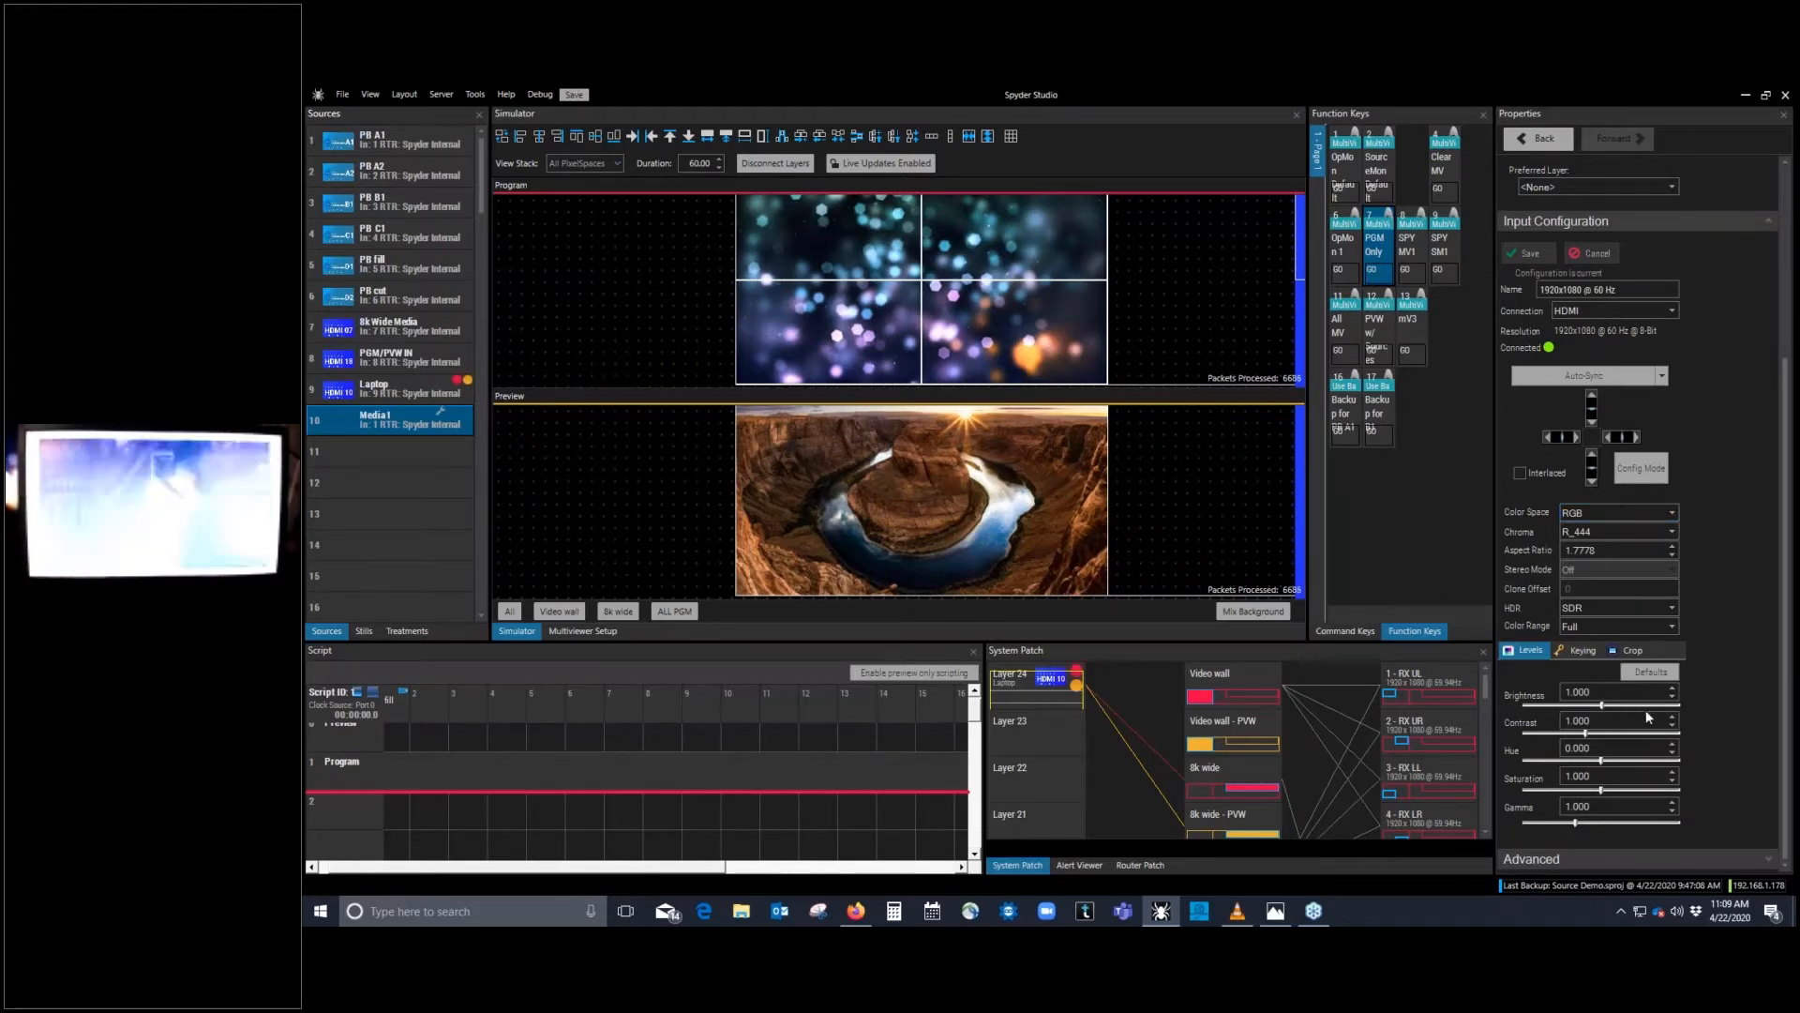
{"action": "left_click_drag", "start_coordinate": [1653, 716], "coordinate": [1575, 705]}
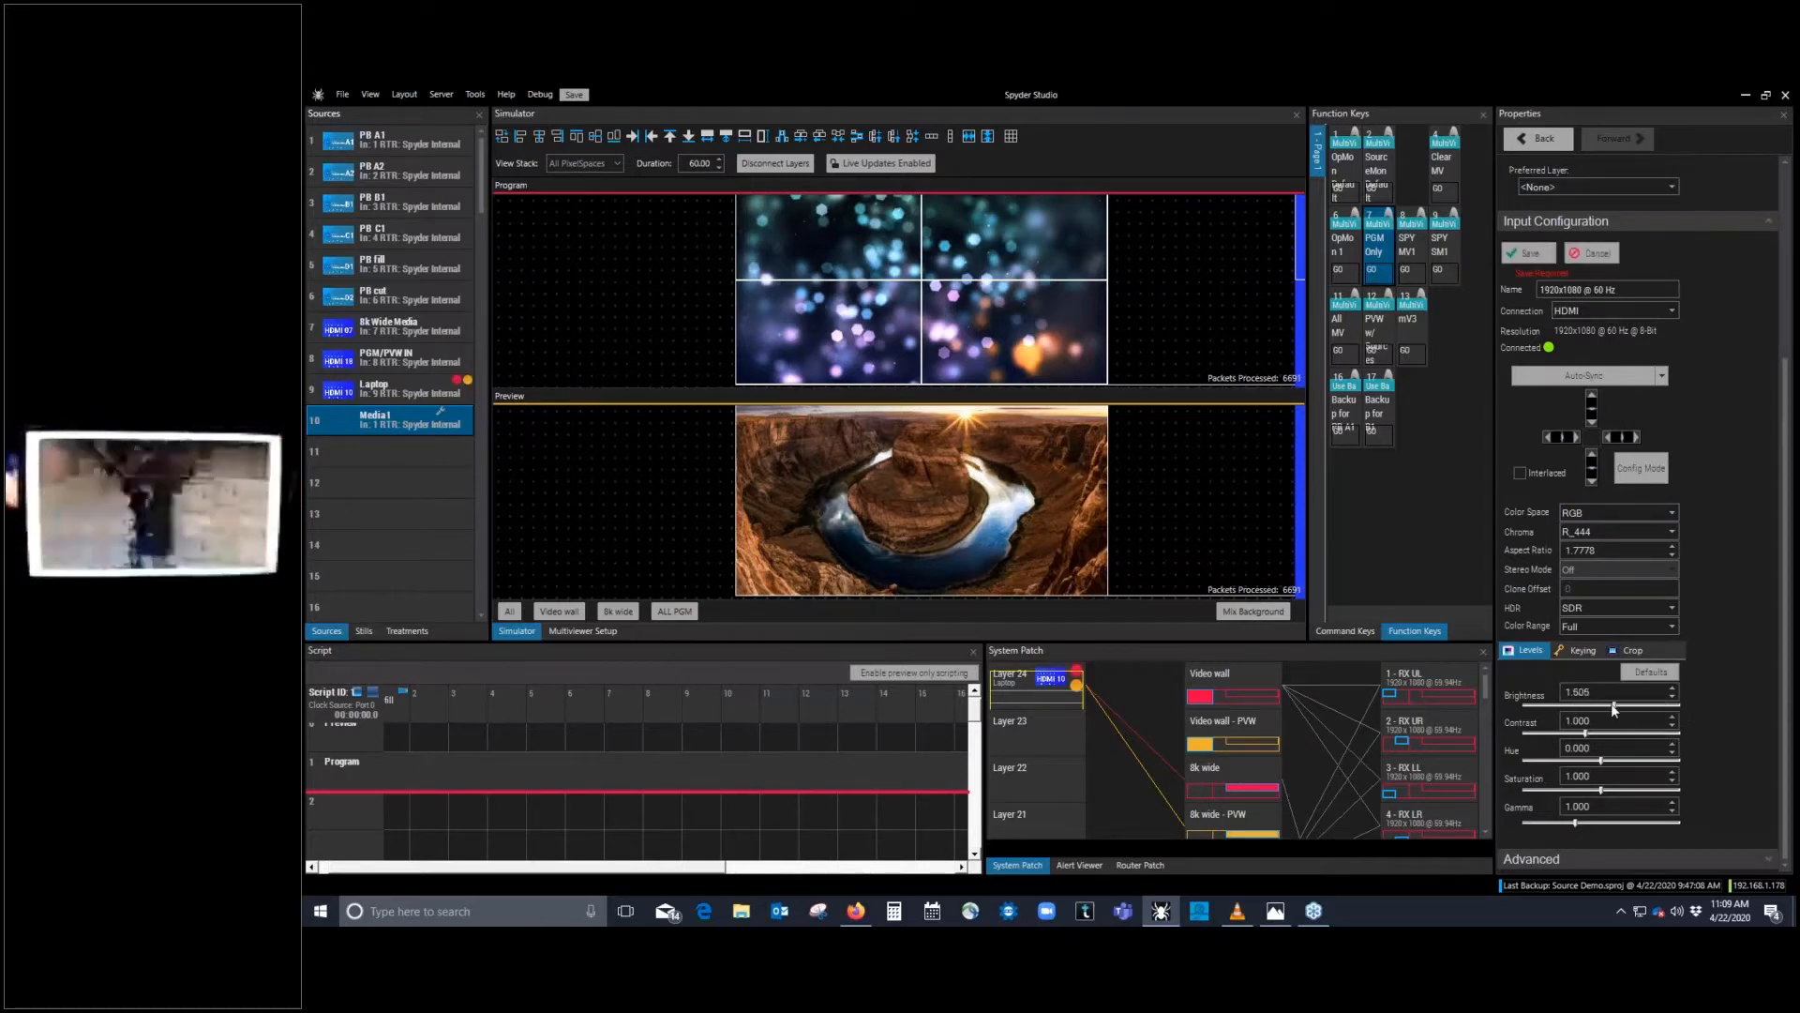
{"action": "left_click_drag", "start_coordinate": [1614, 709], "coordinate": [1606, 710]}
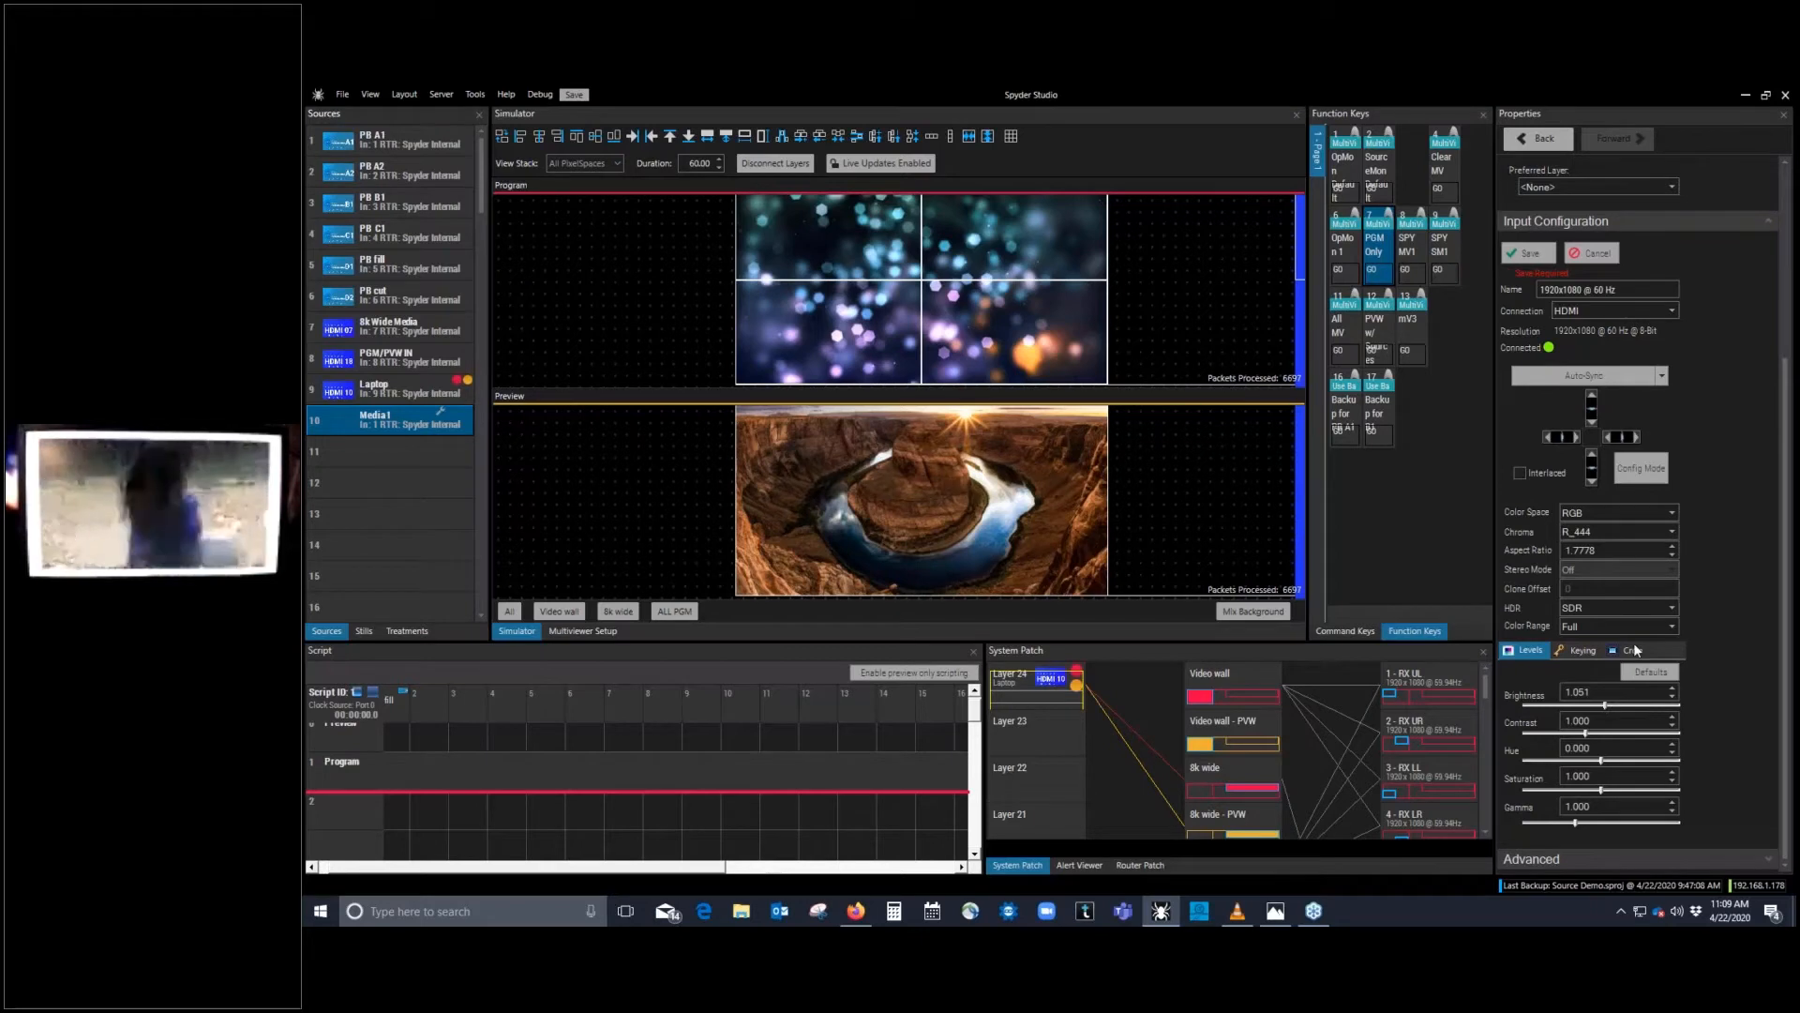
{"action": "left_click", "coordinate": [1657, 673]}
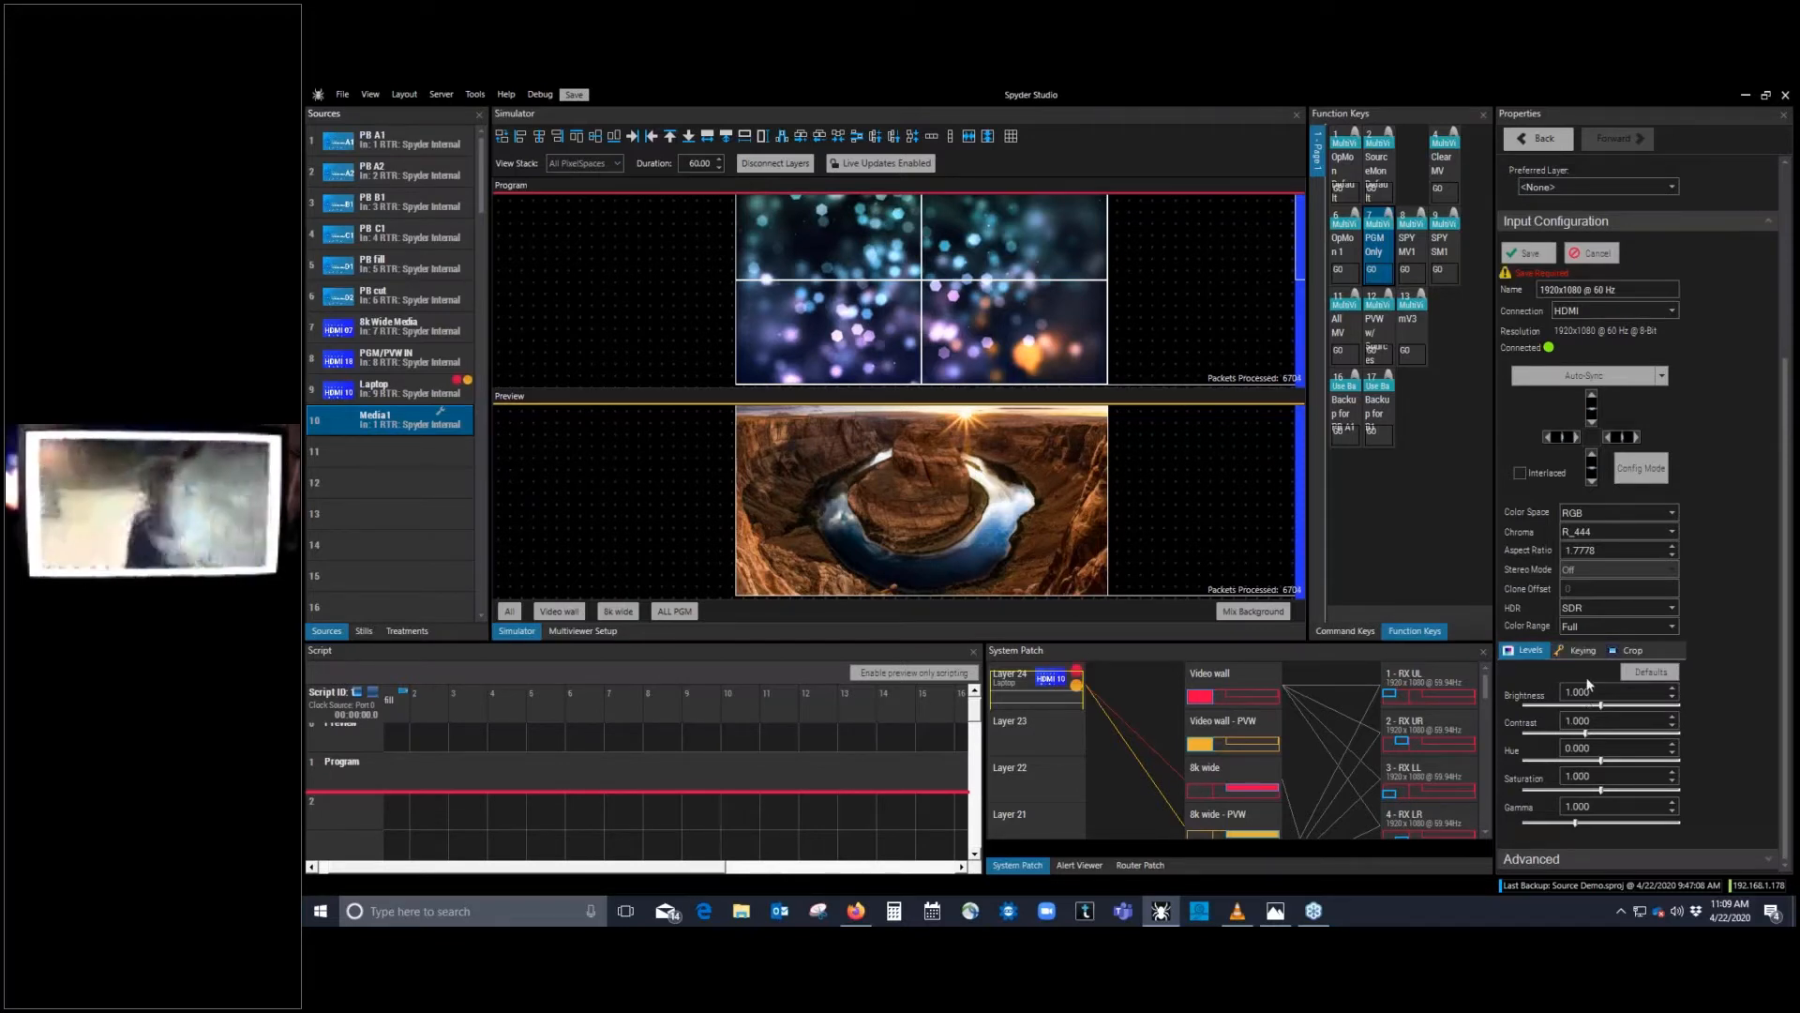
Step: Review the keying and crop settings of Media1's input, and discard the pending input configuration changes
{"action": "left_click", "coordinate": [1580, 650]}
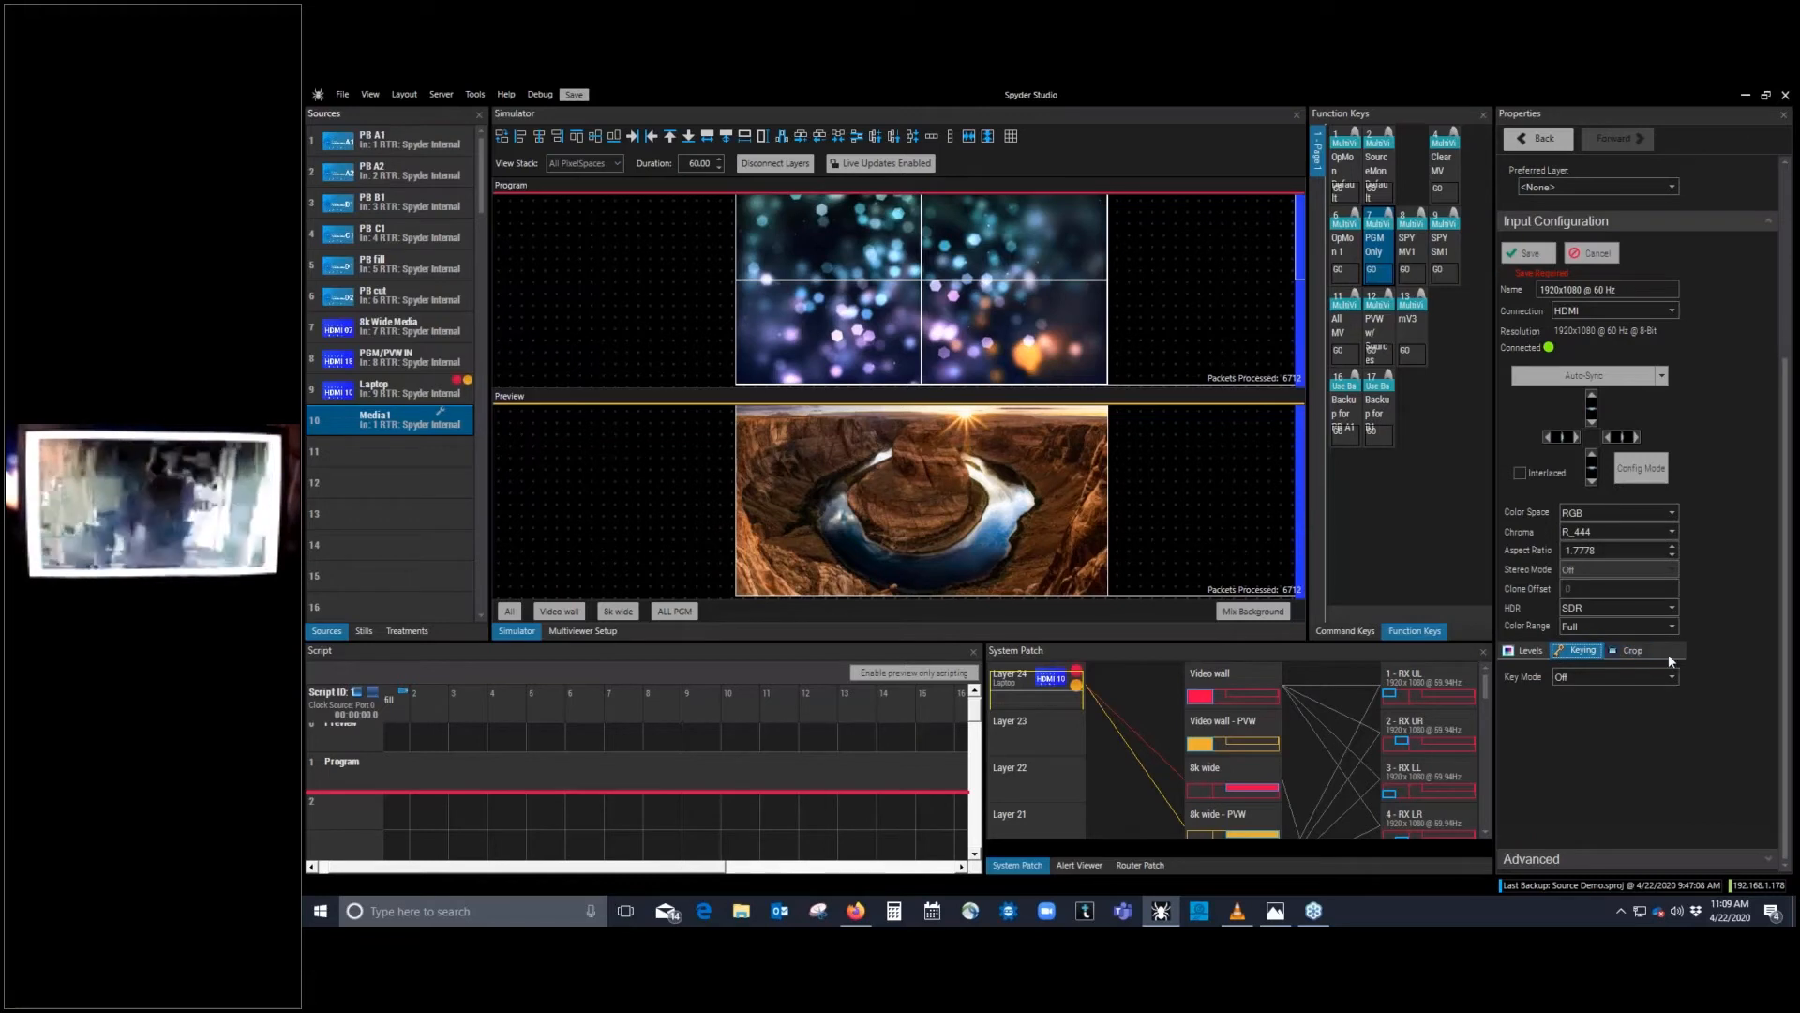
{"action": "left_click", "coordinate": [1633, 651]}
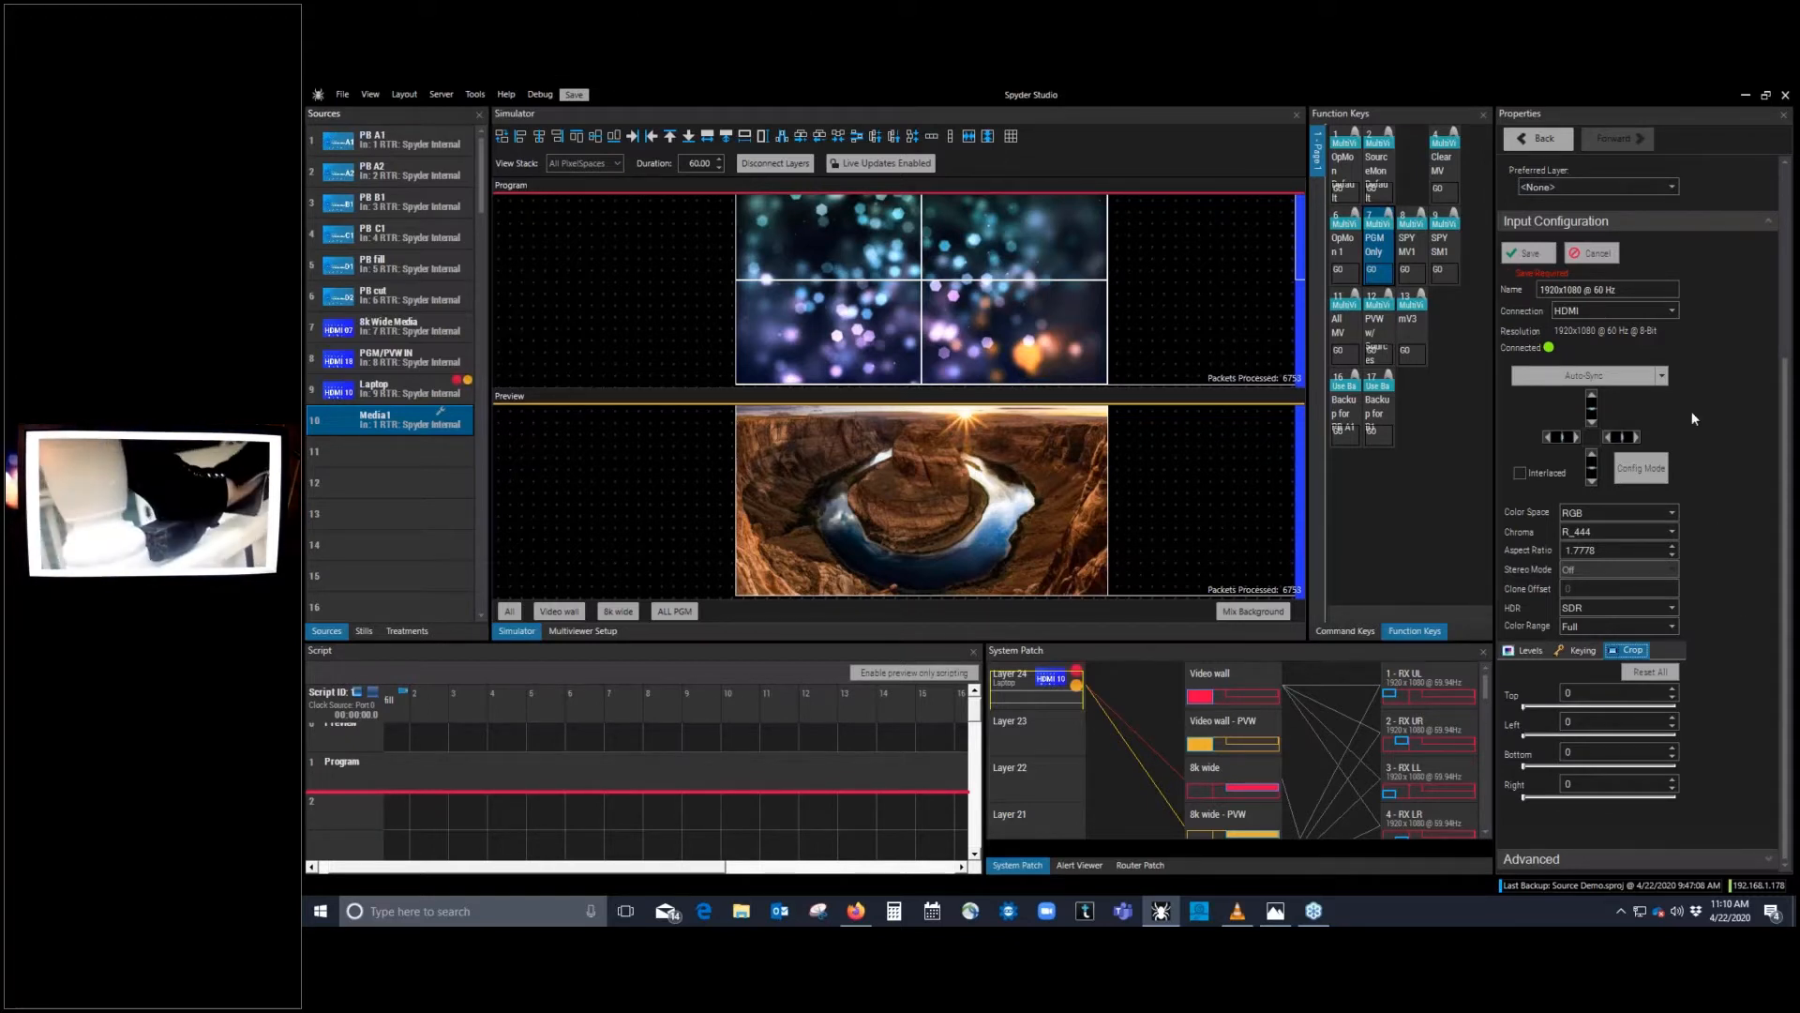
{"action": "left_click", "coordinate": [1591, 254]}
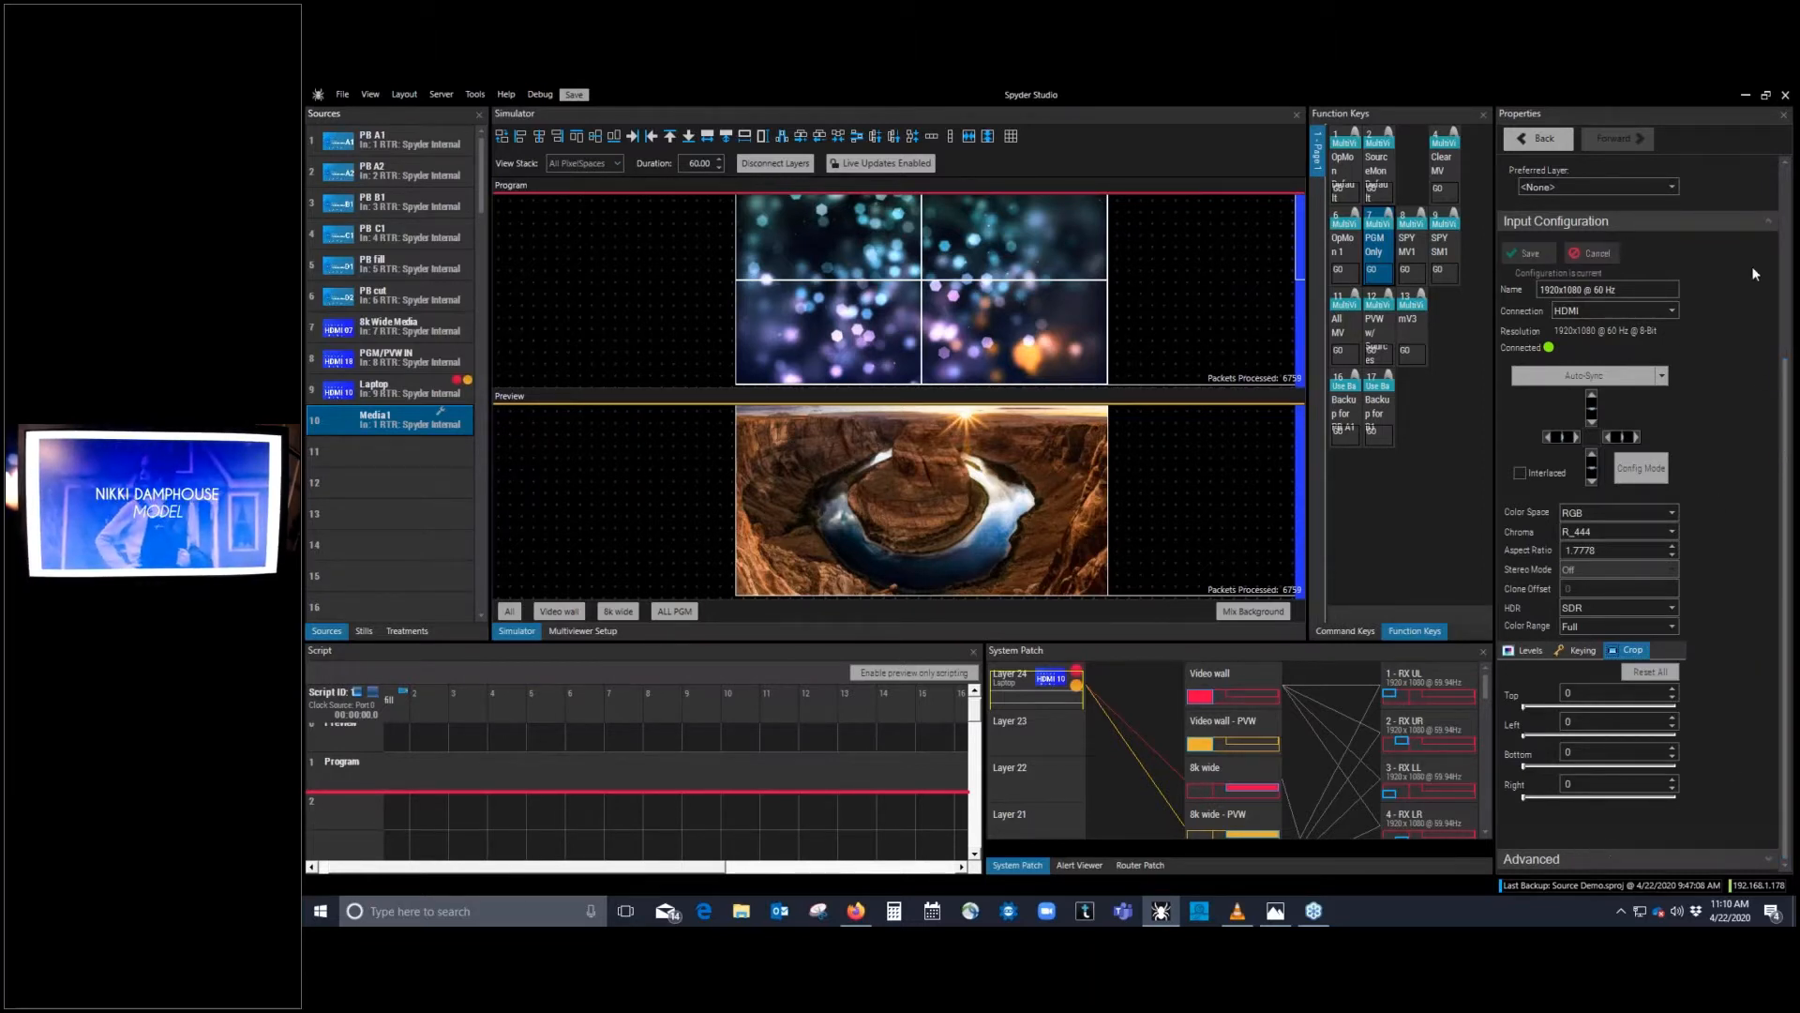
Step: Examine Media1's advanced input configuration properties, with the source and input configuration sections collapsed
{"action": "left_click", "coordinate": [1767, 225]}
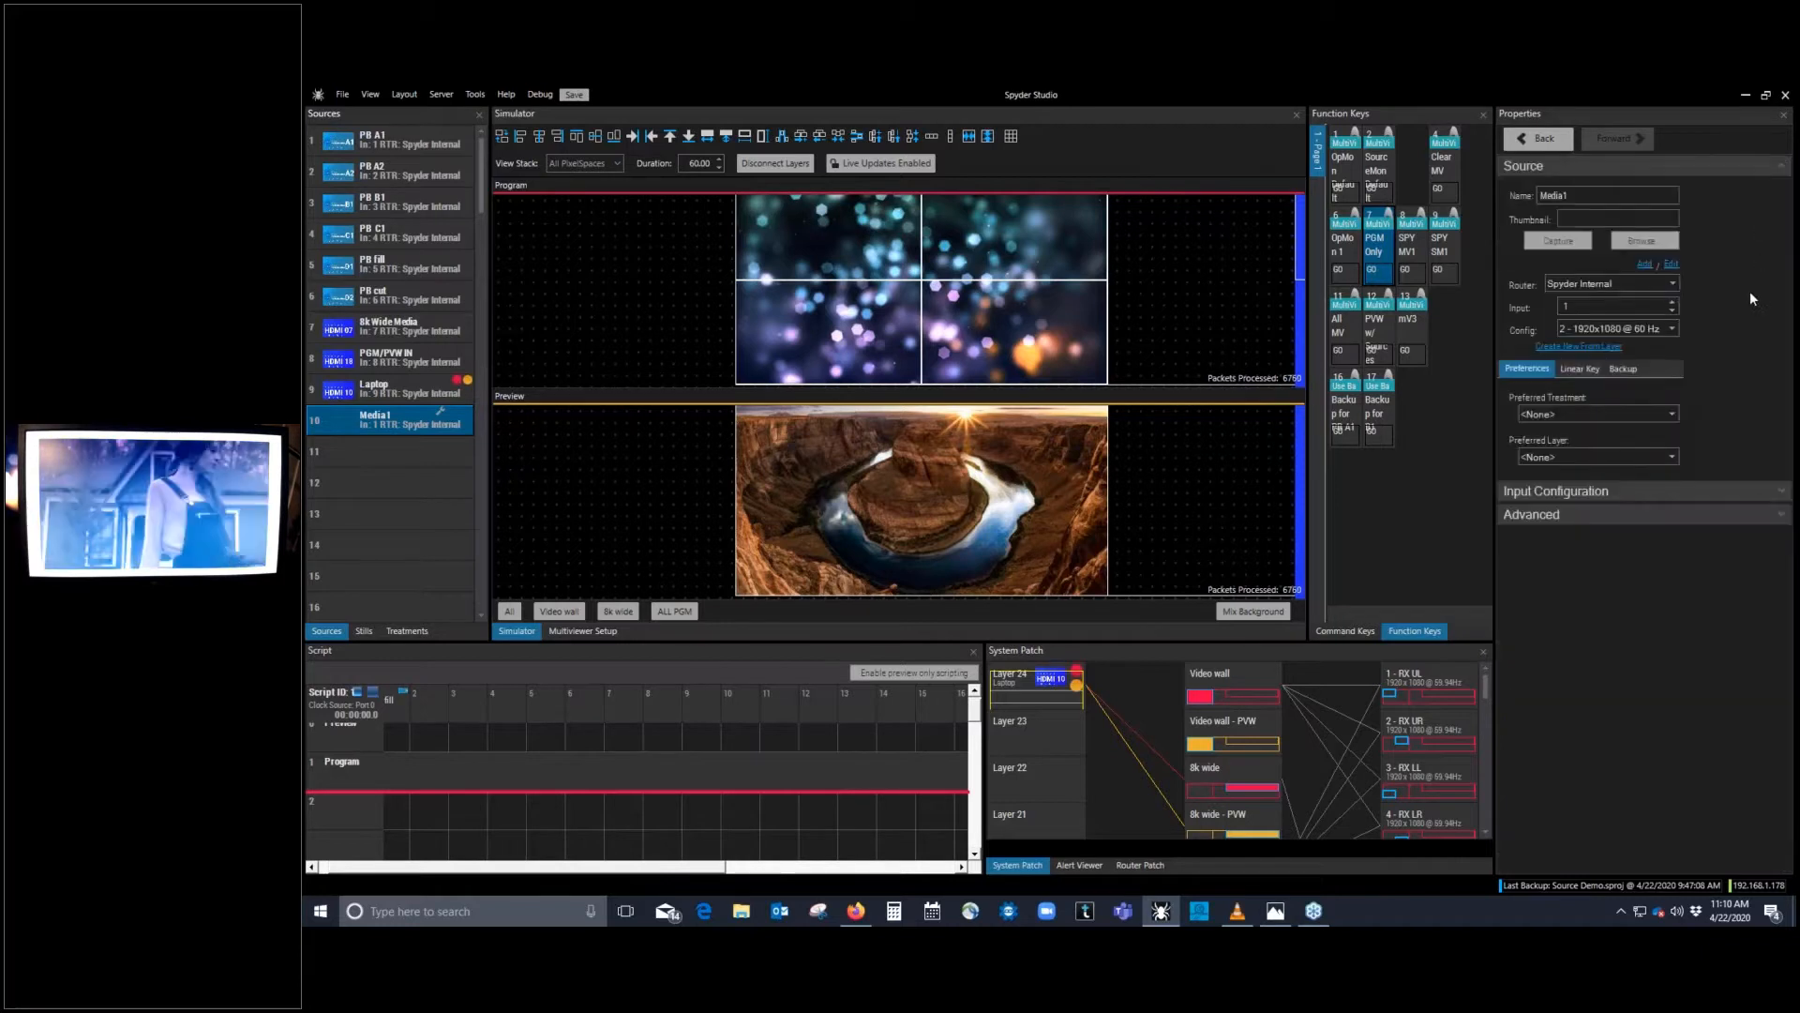
{"action": "left_click", "coordinate": [1781, 166]}
{"action": "left_click", "coordinate": [1781, 215]}
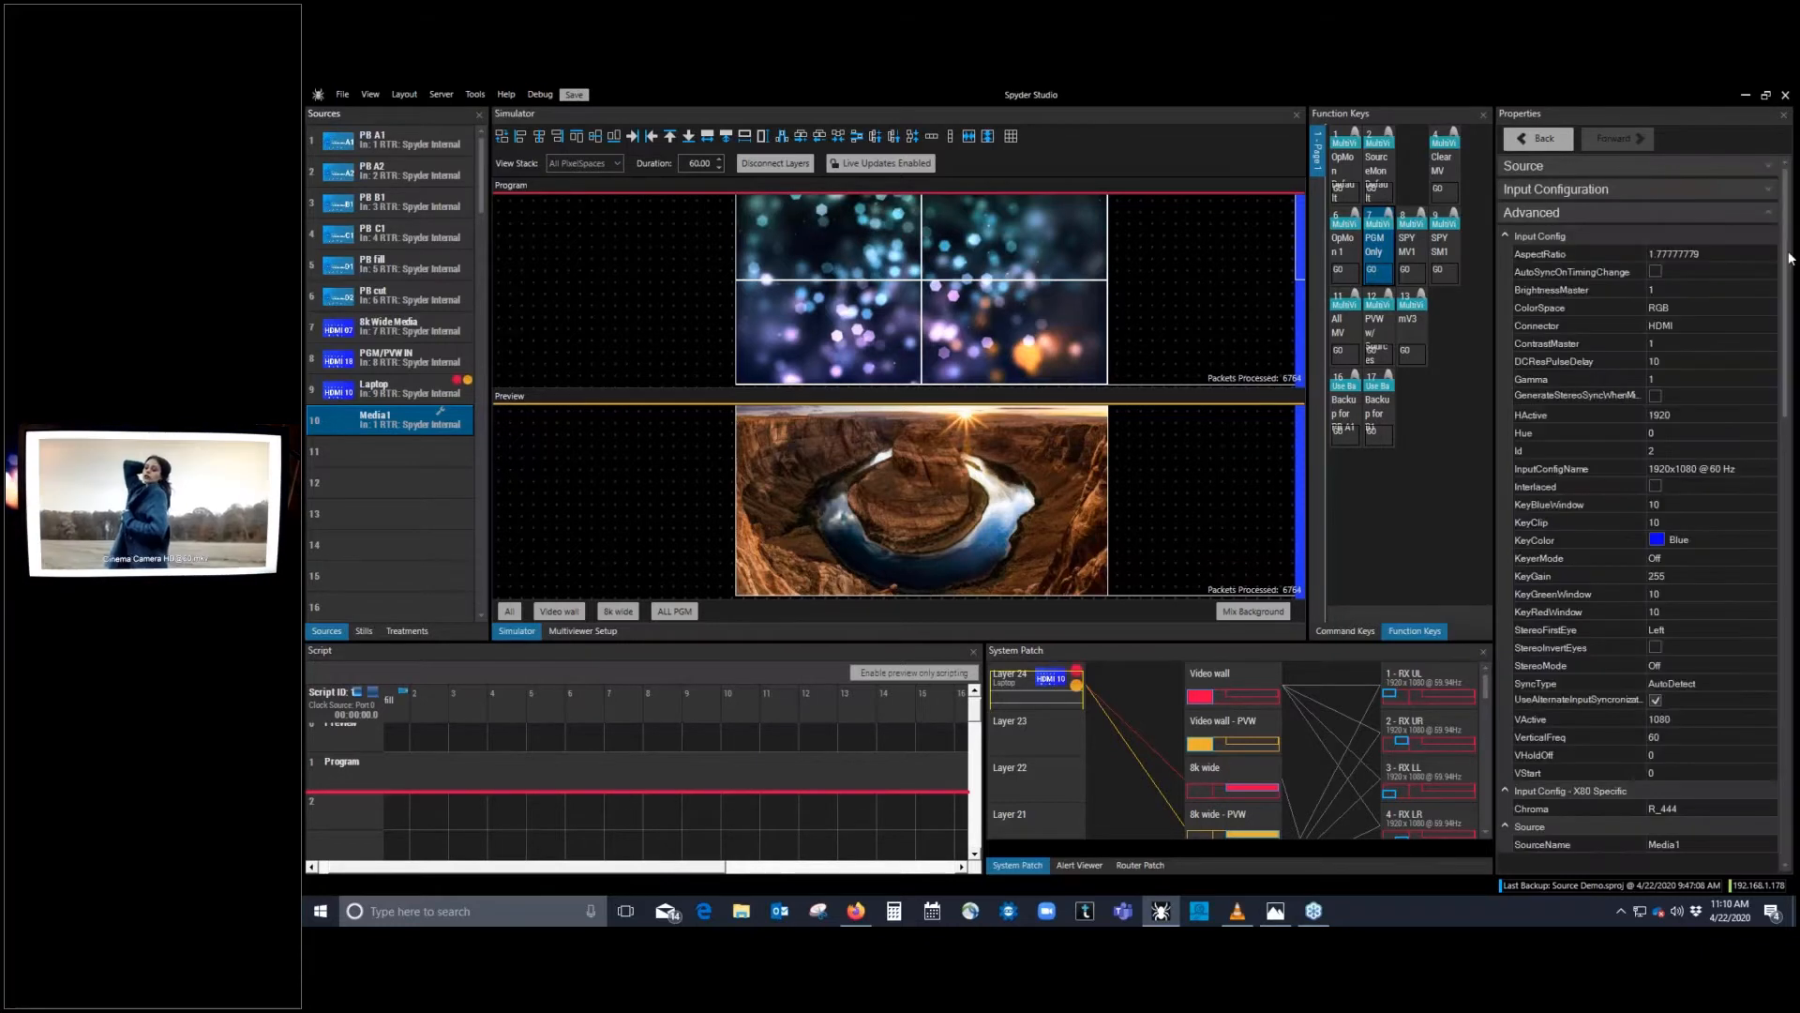
{"action": "mouse_move", "coordinate": [1788, 255]}
{"action": "left_mouse_down"}
{"action": "mouse_move", "coordinate": [1781, 310]}
{"action": "mouse_move", "coordinate": [1777, 265]}
{"action": "left_mouse_up"}
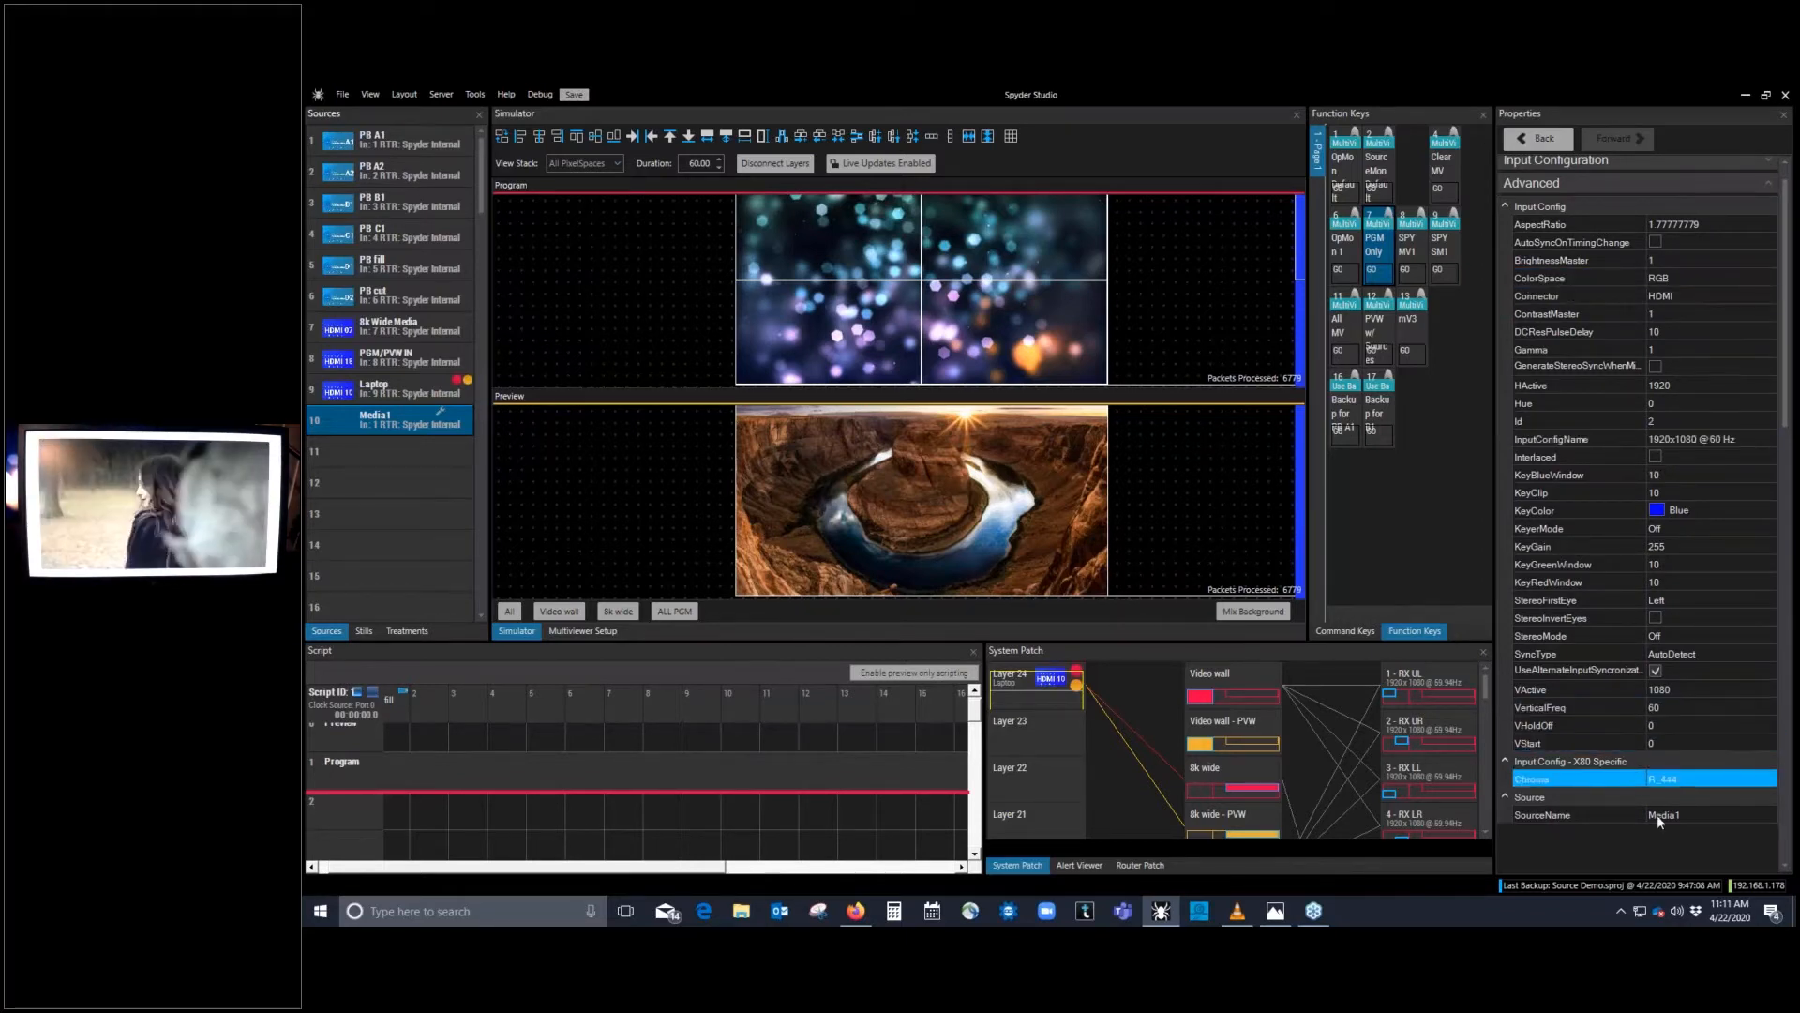
{"action": "scroll", "coordinate": [1657, 443], "scroll_direction": "up", "scroll_amount": 1}
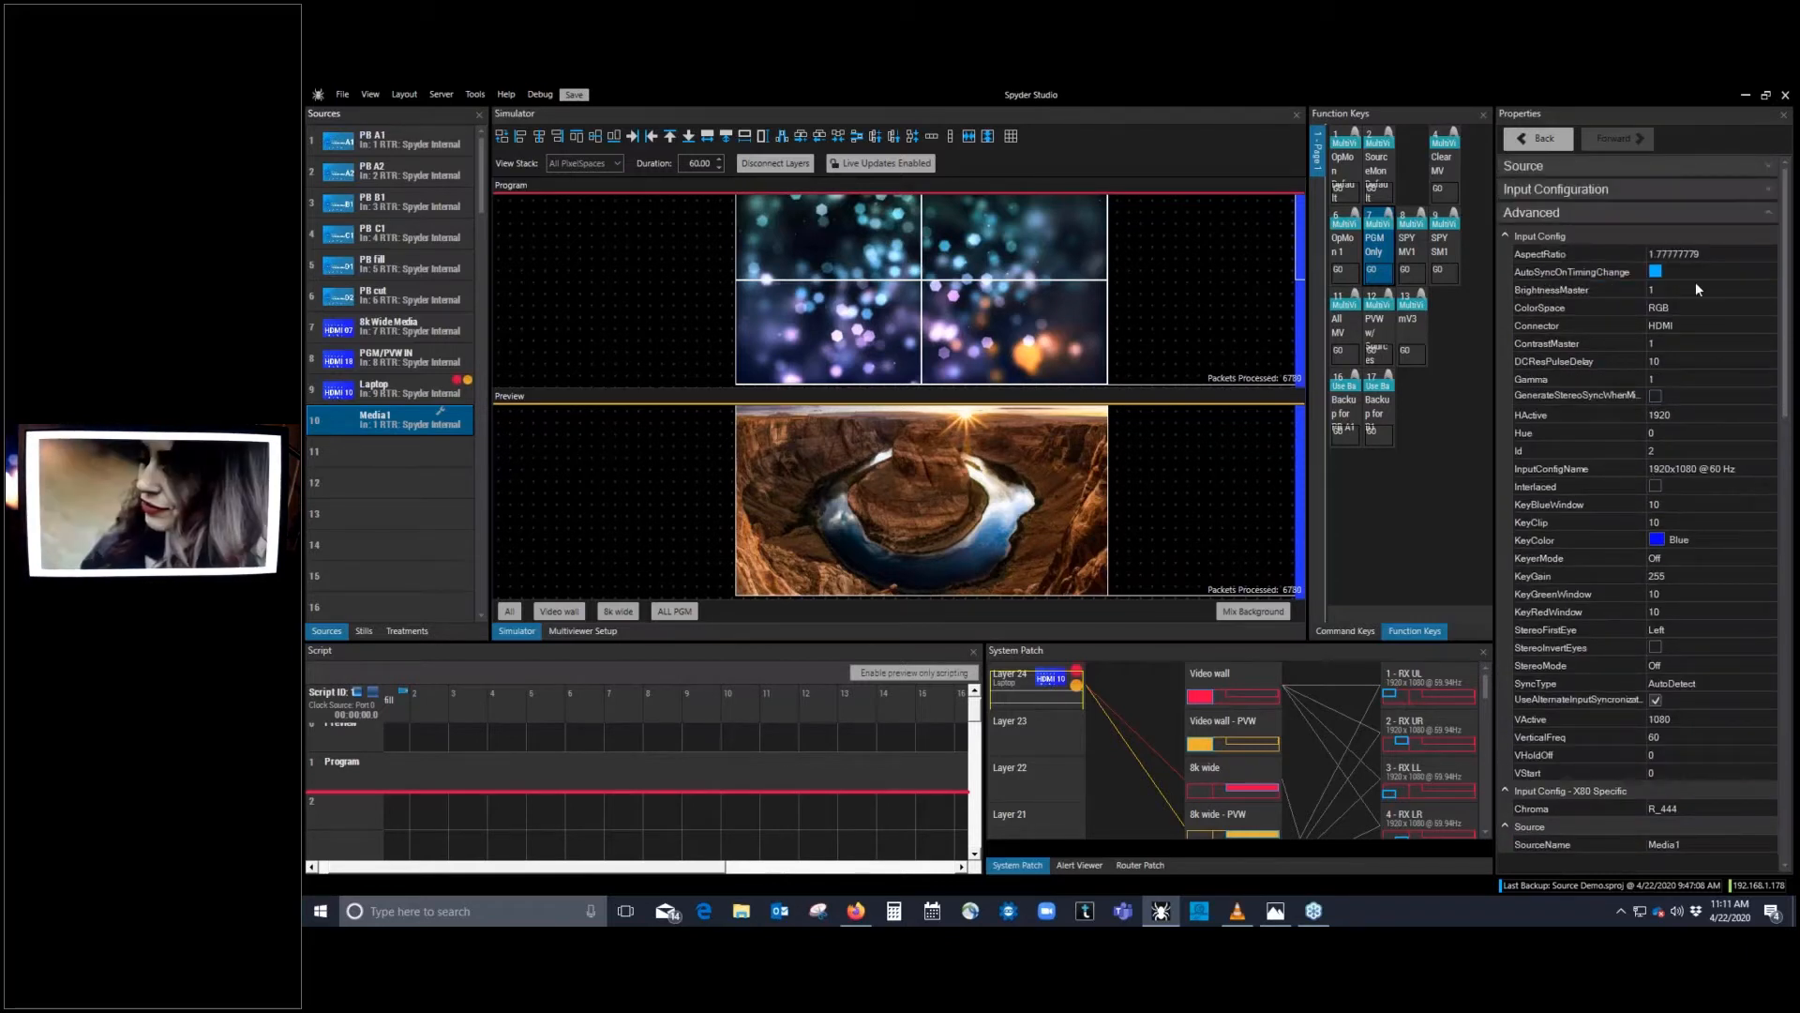
{"action": "left_click", "coordinate": [1504, 235]}
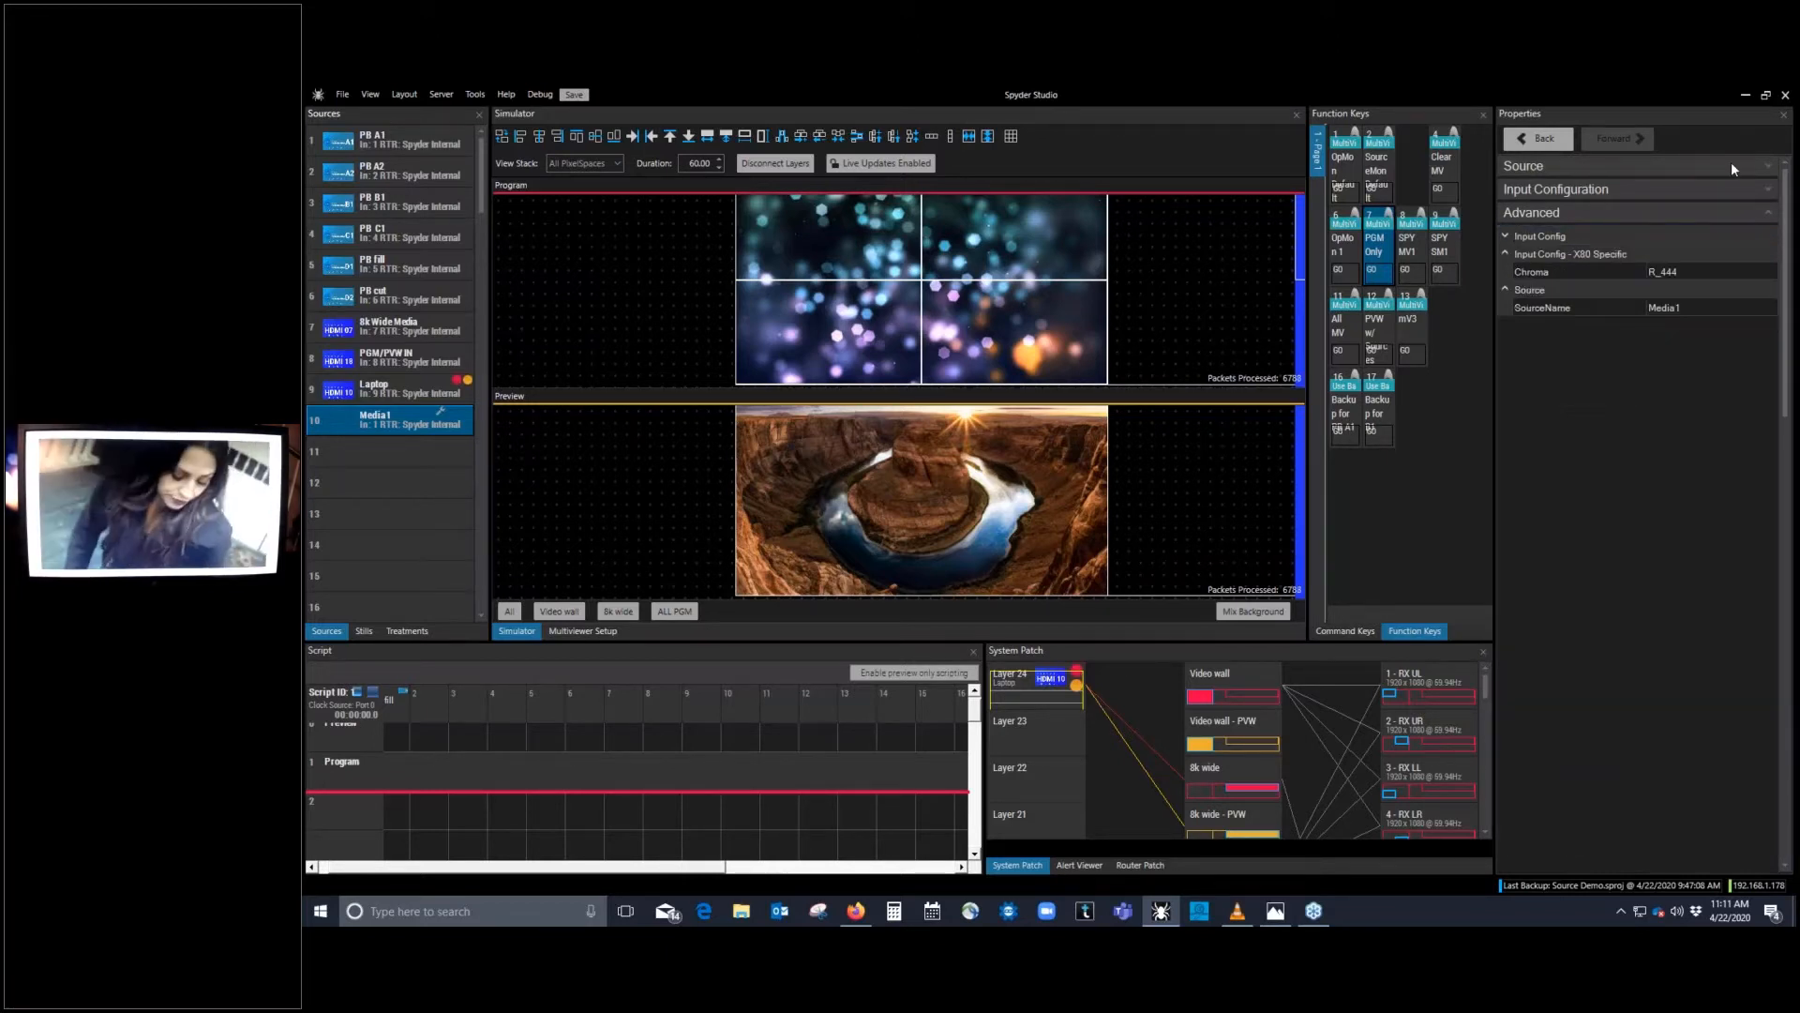
Step: Set Media1's preferred treatment to Yellow Brder in its source preferences
{"action": "left_click", "coordinate": [1758, 166]}
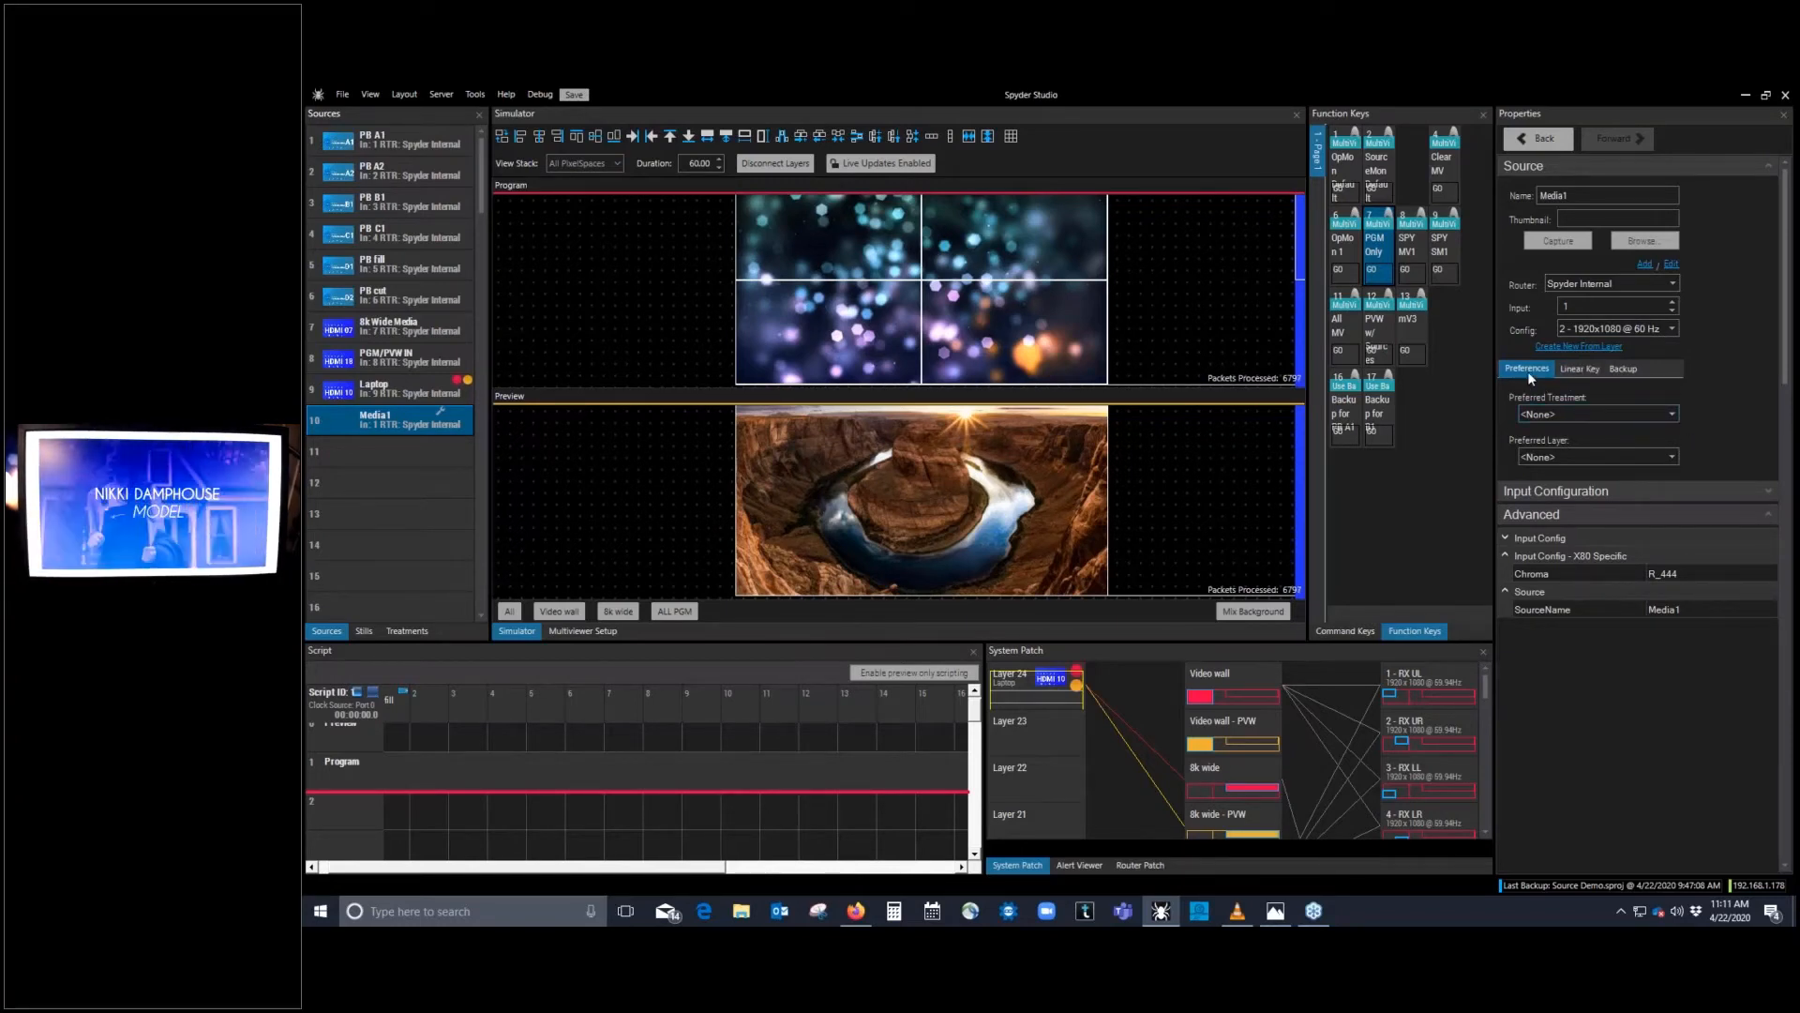
{"action": "left_click", "coordinate": [1673, 413]}
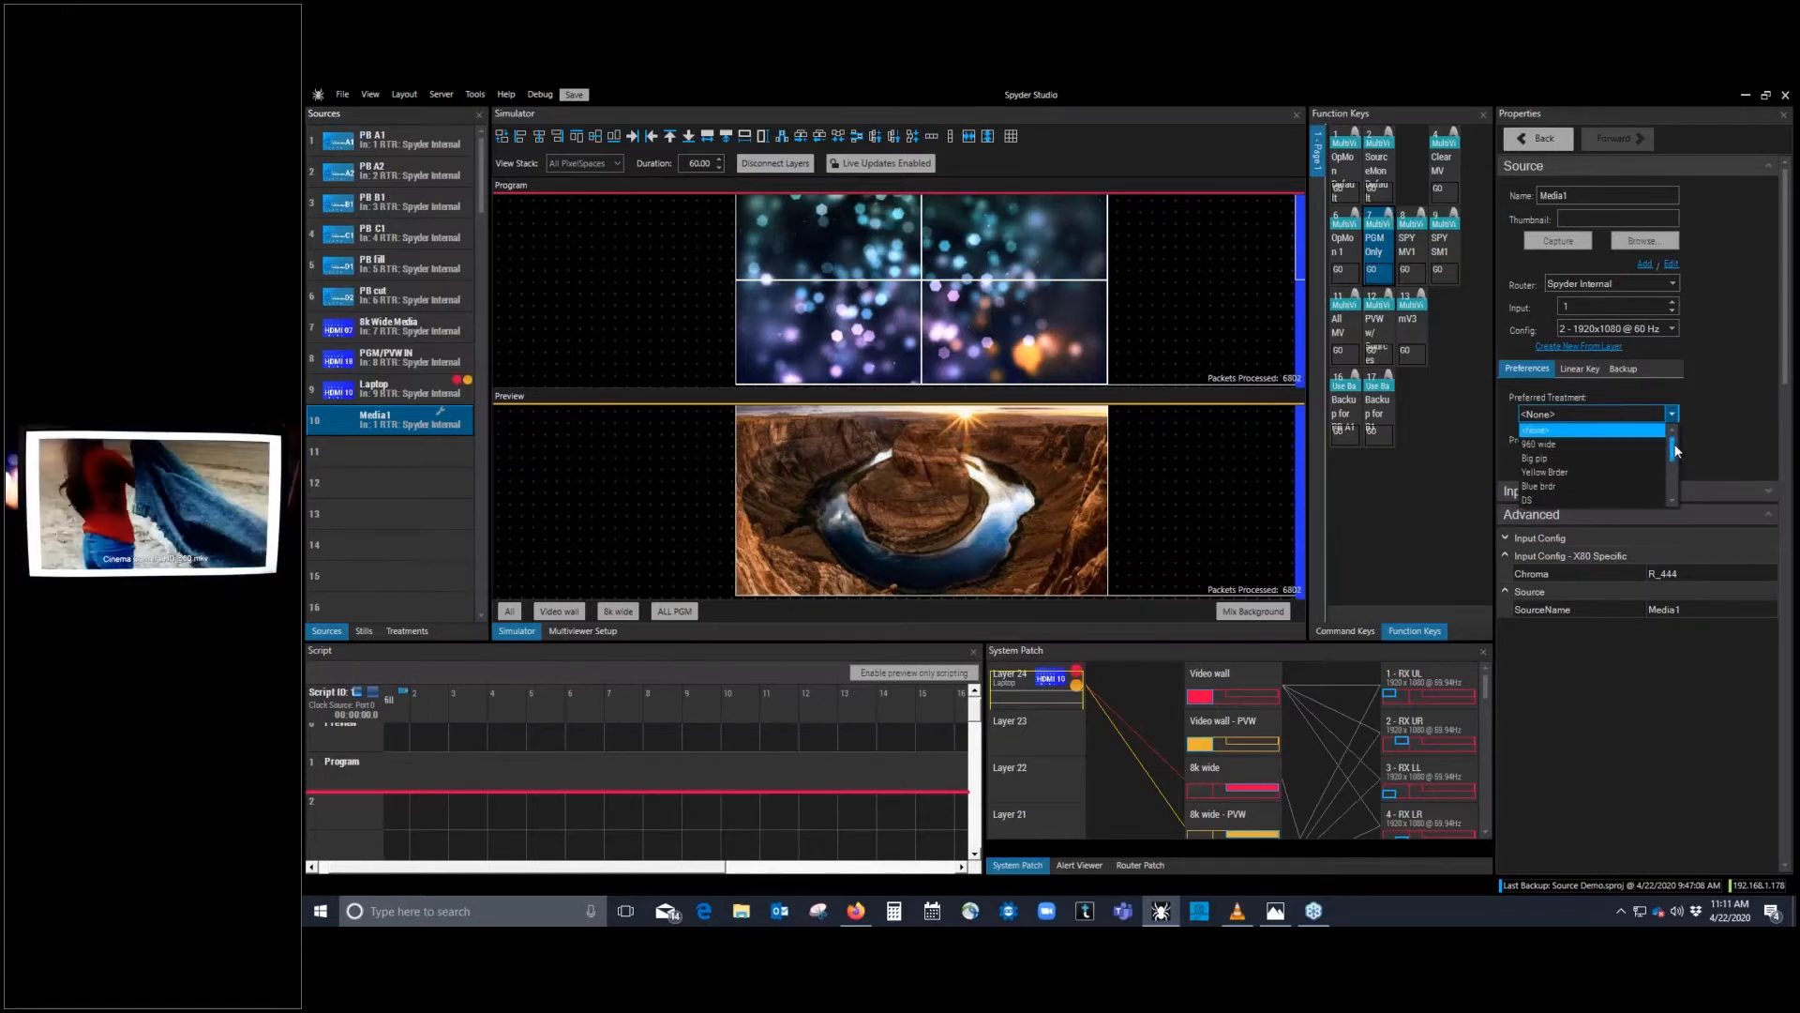
{"action": "left_click_drag", "start_coordinate": [1676, 450], "coordinate": [1677, 479]}
{"action": "left_click_drag", "start_coordinate": [1676, 480], "coordinate": [1747, 433]}
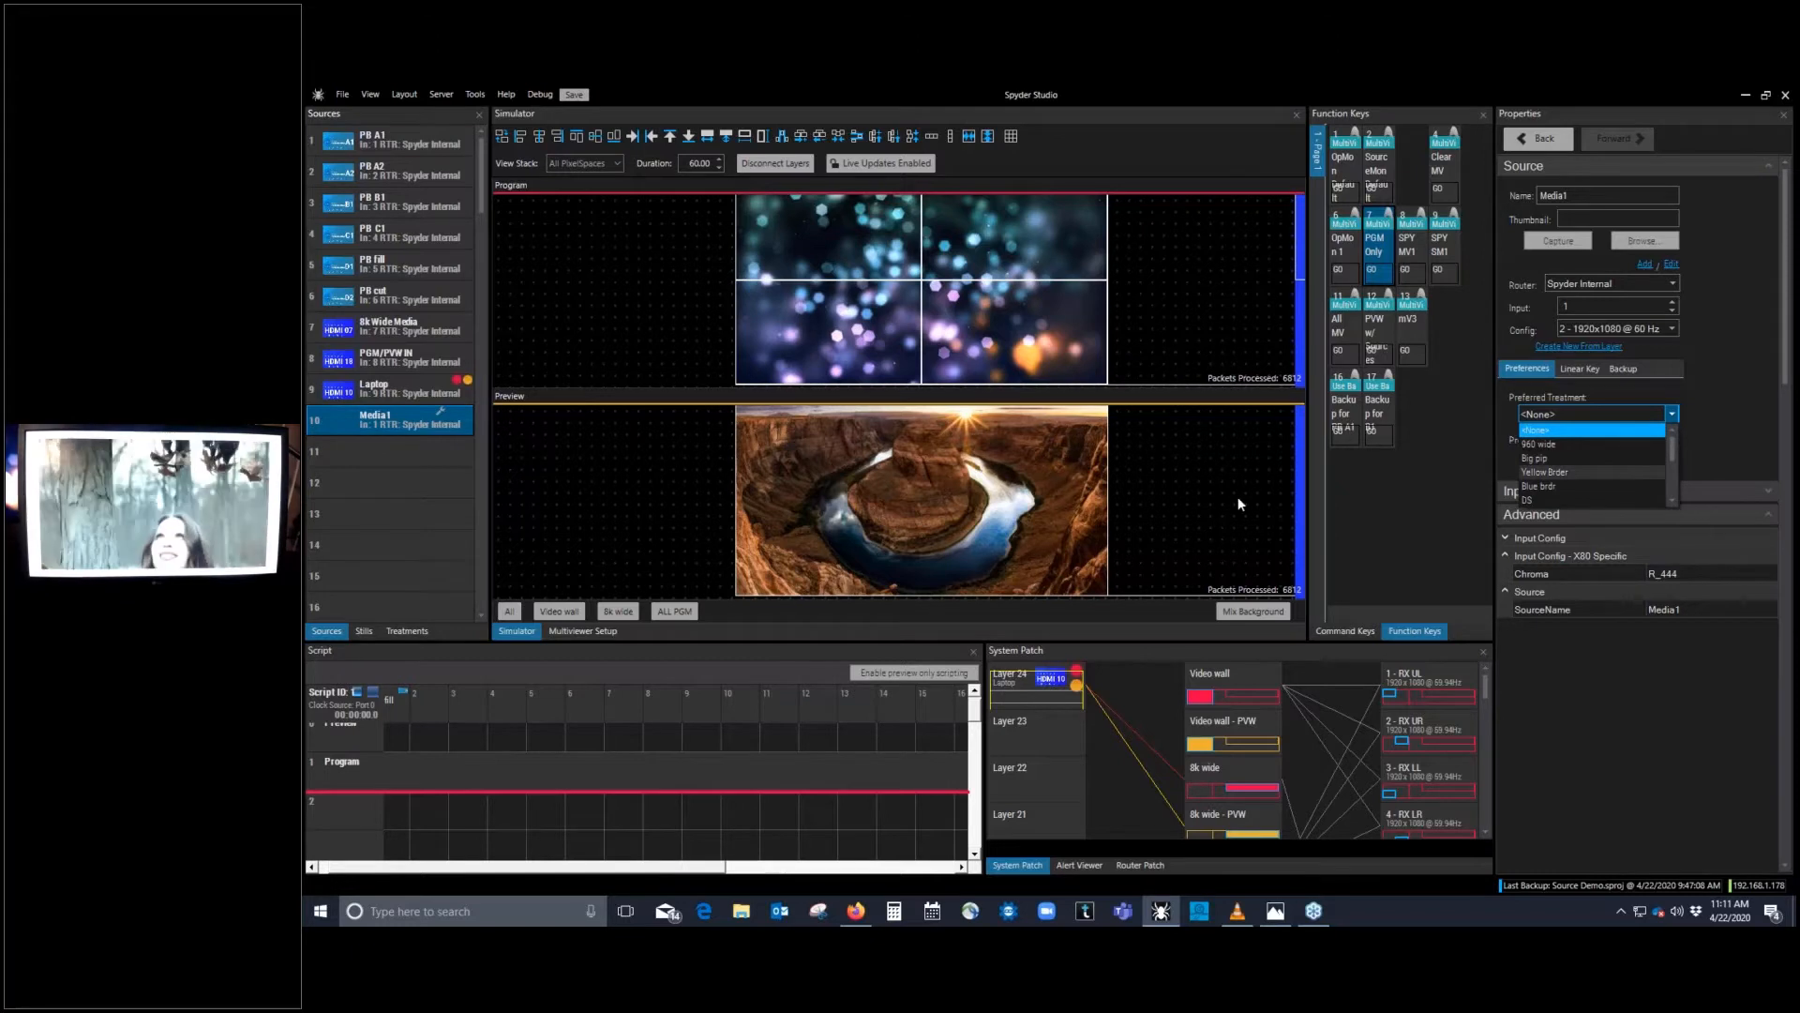
{"action": "left_click", "coordinate": [1544, 472]}
Step: Exit source configuration for Media1 and place the source in the lower middle of the Program canvas
{"action": "right_click", "coordinate": [397, 424]}
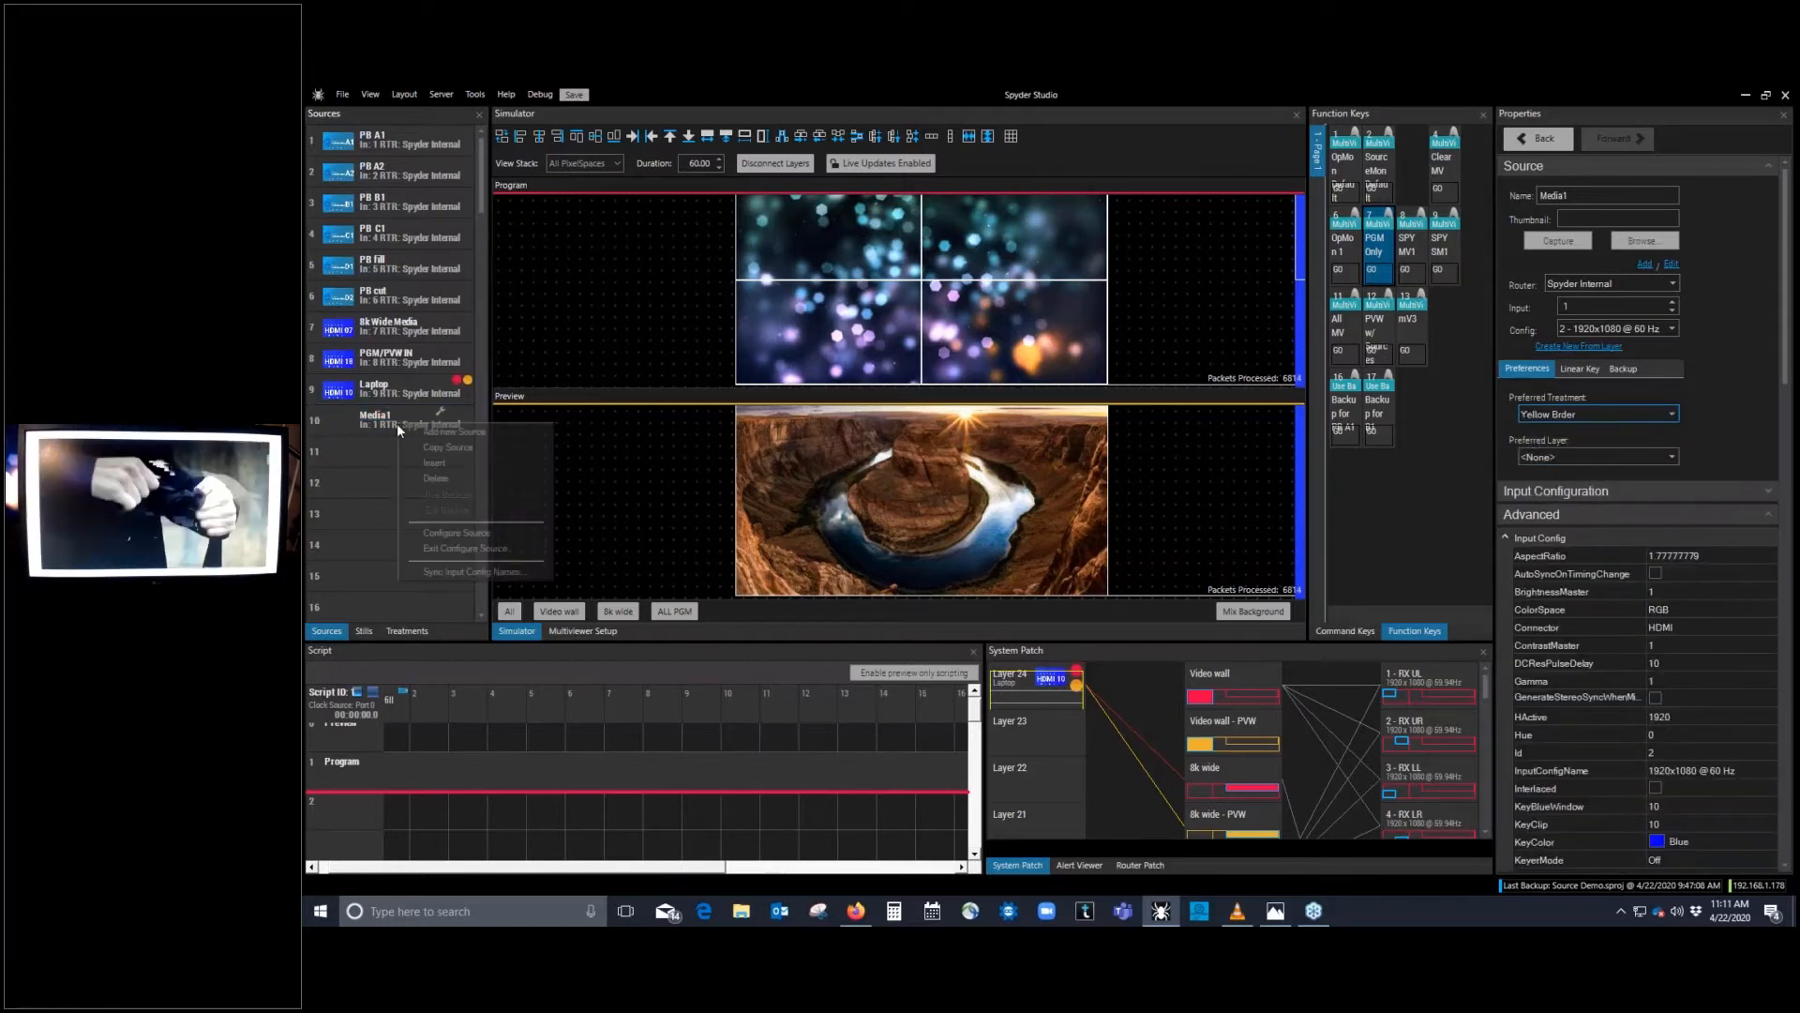
{"action": "left_click", "coordinate": [441, 542]}
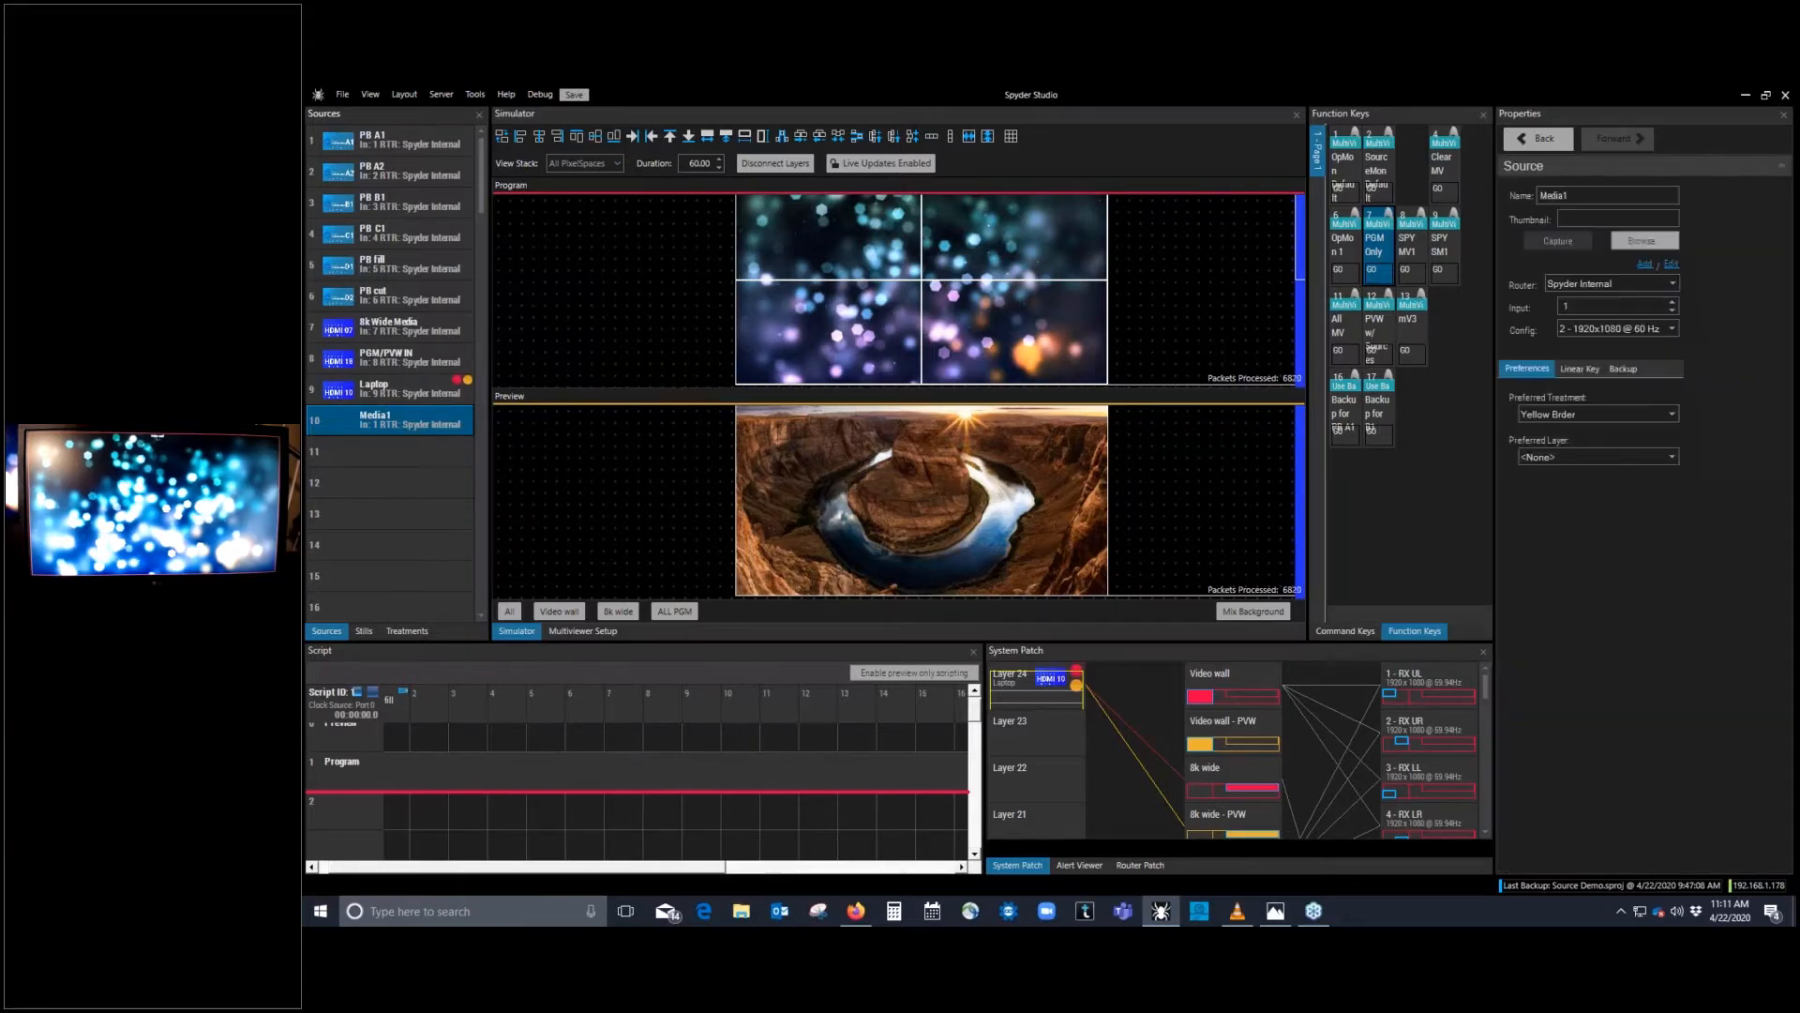
{"action": "left_click_drag", "start_coordinate": [409, 420], "coordinate": [888, 309]}
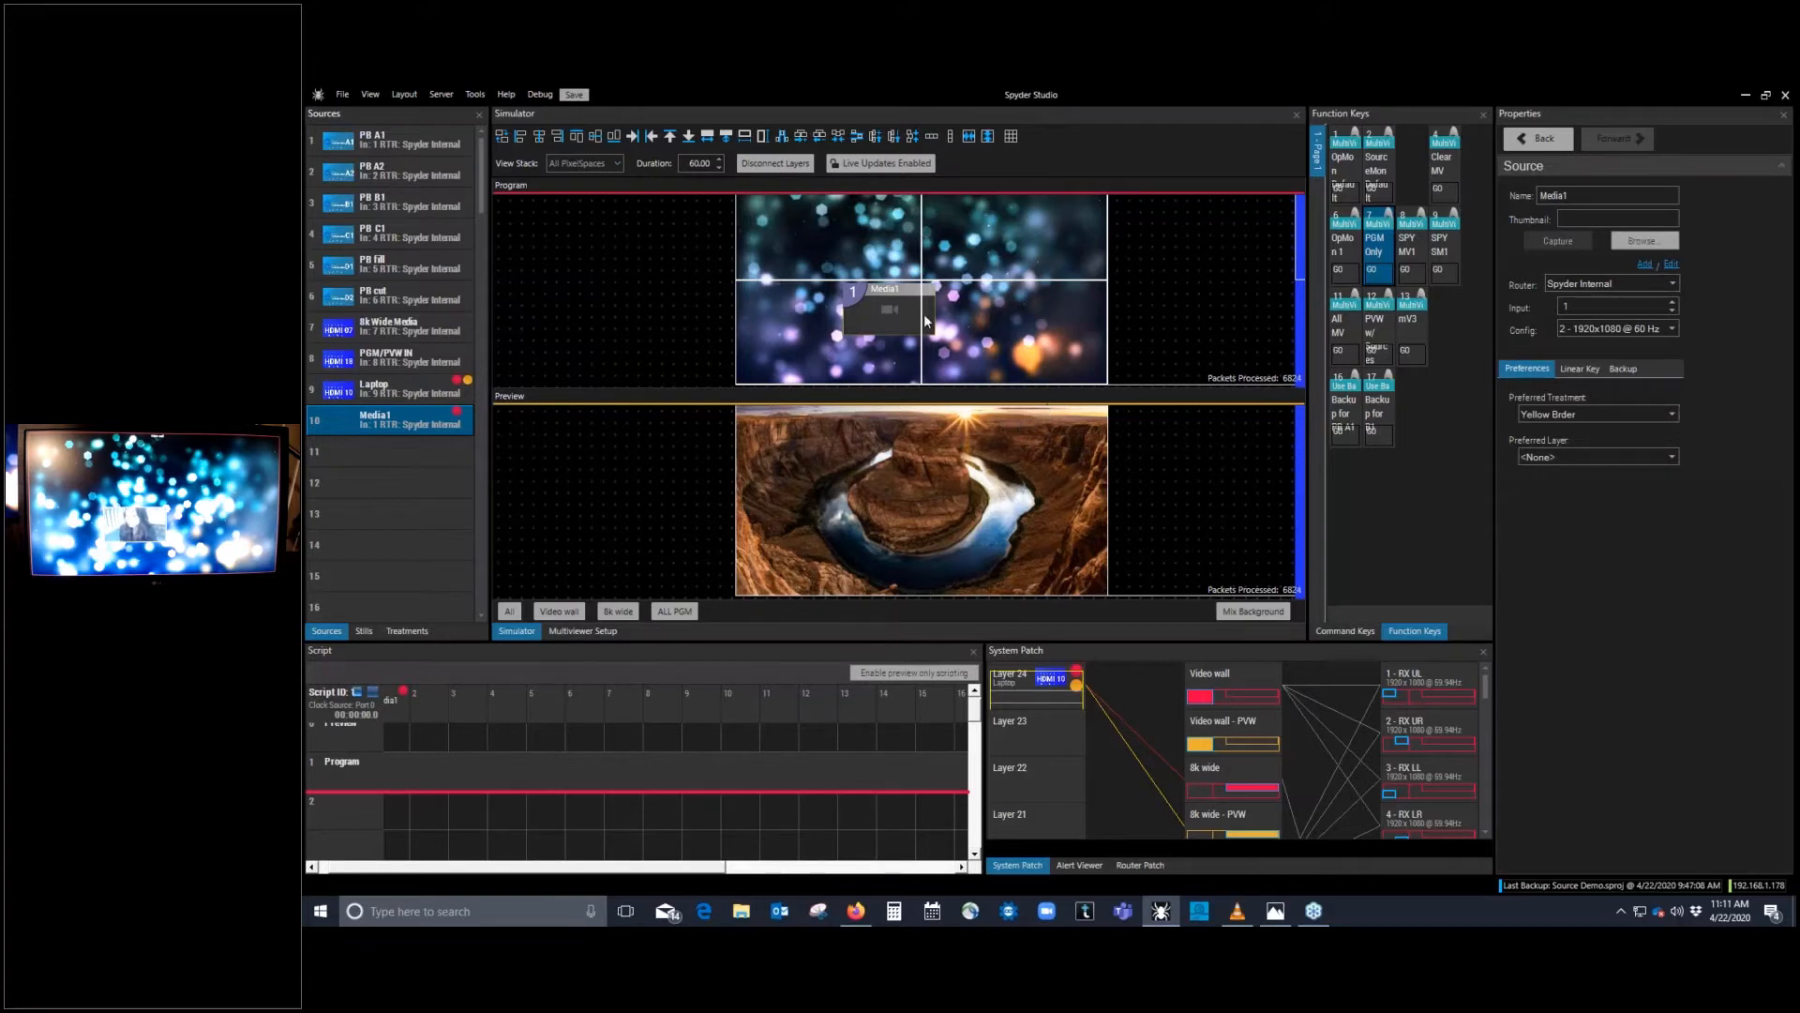
Step: Check the preferred layer options for Media1 and set its preferred treatment to <None>
{"action": "left_click", "coordinate": [1672, 457]}
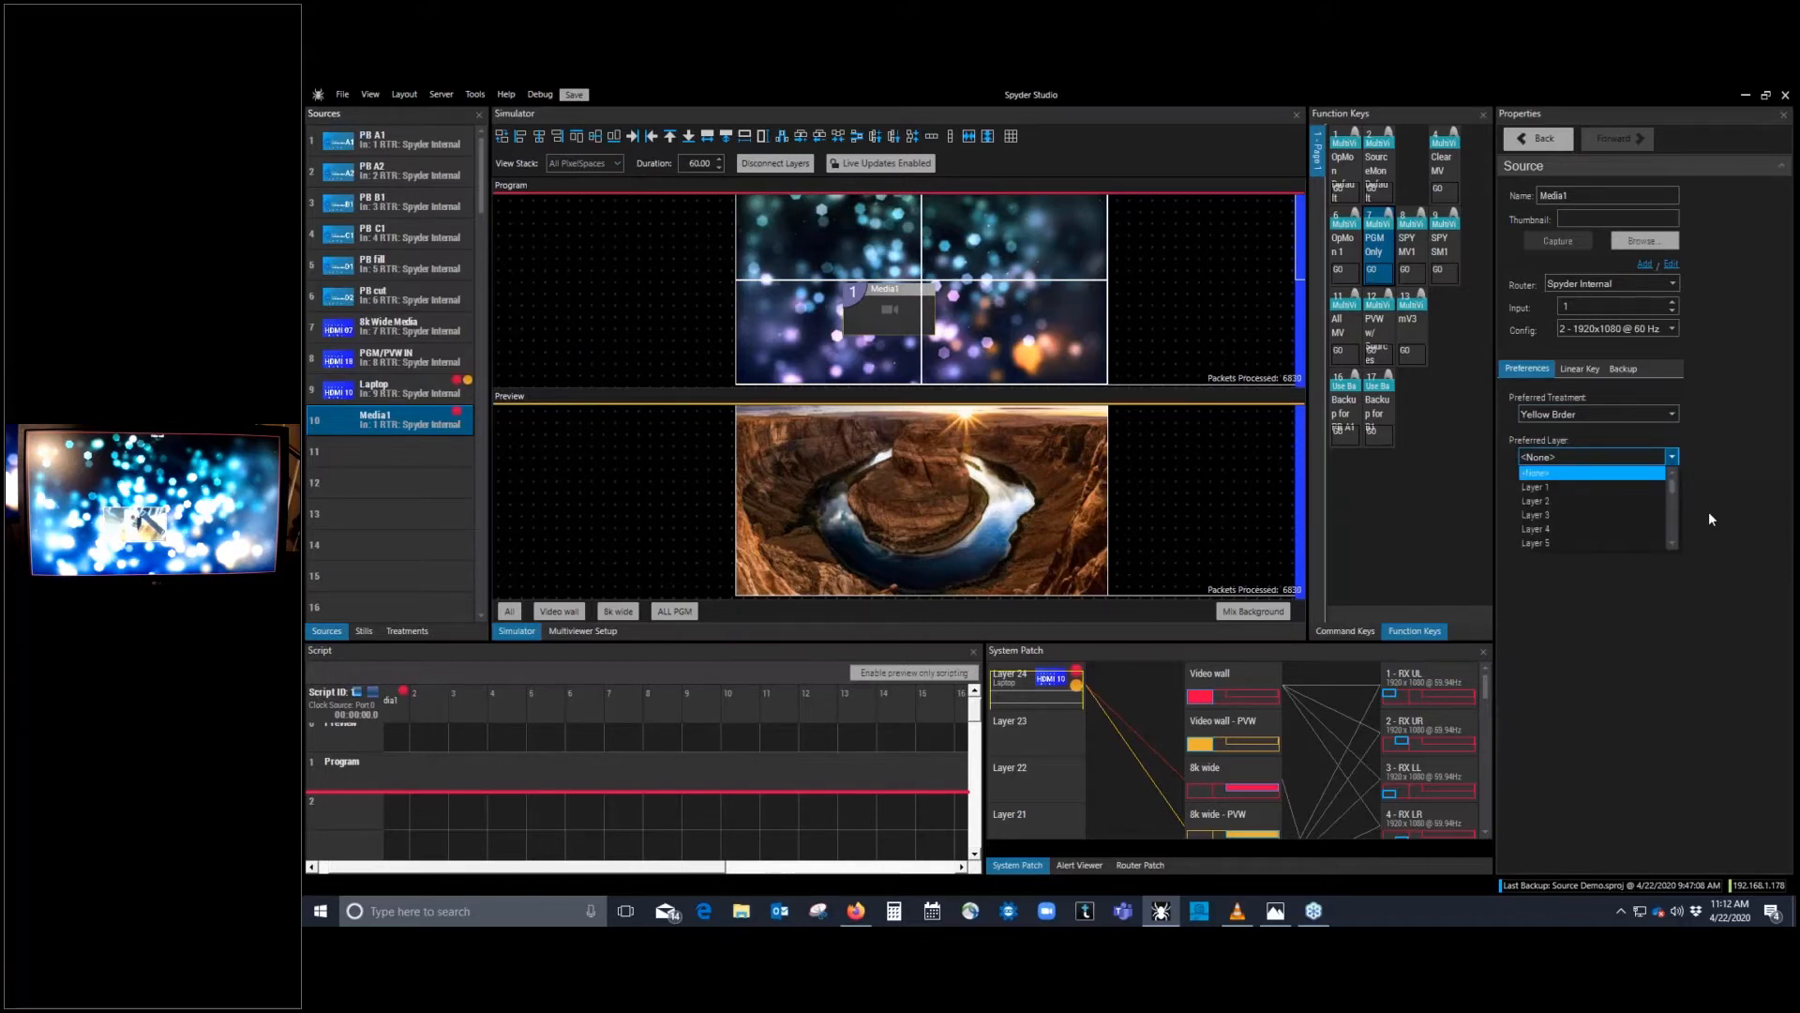
{"action": "left_click", "coordinate": [1697, 465]}
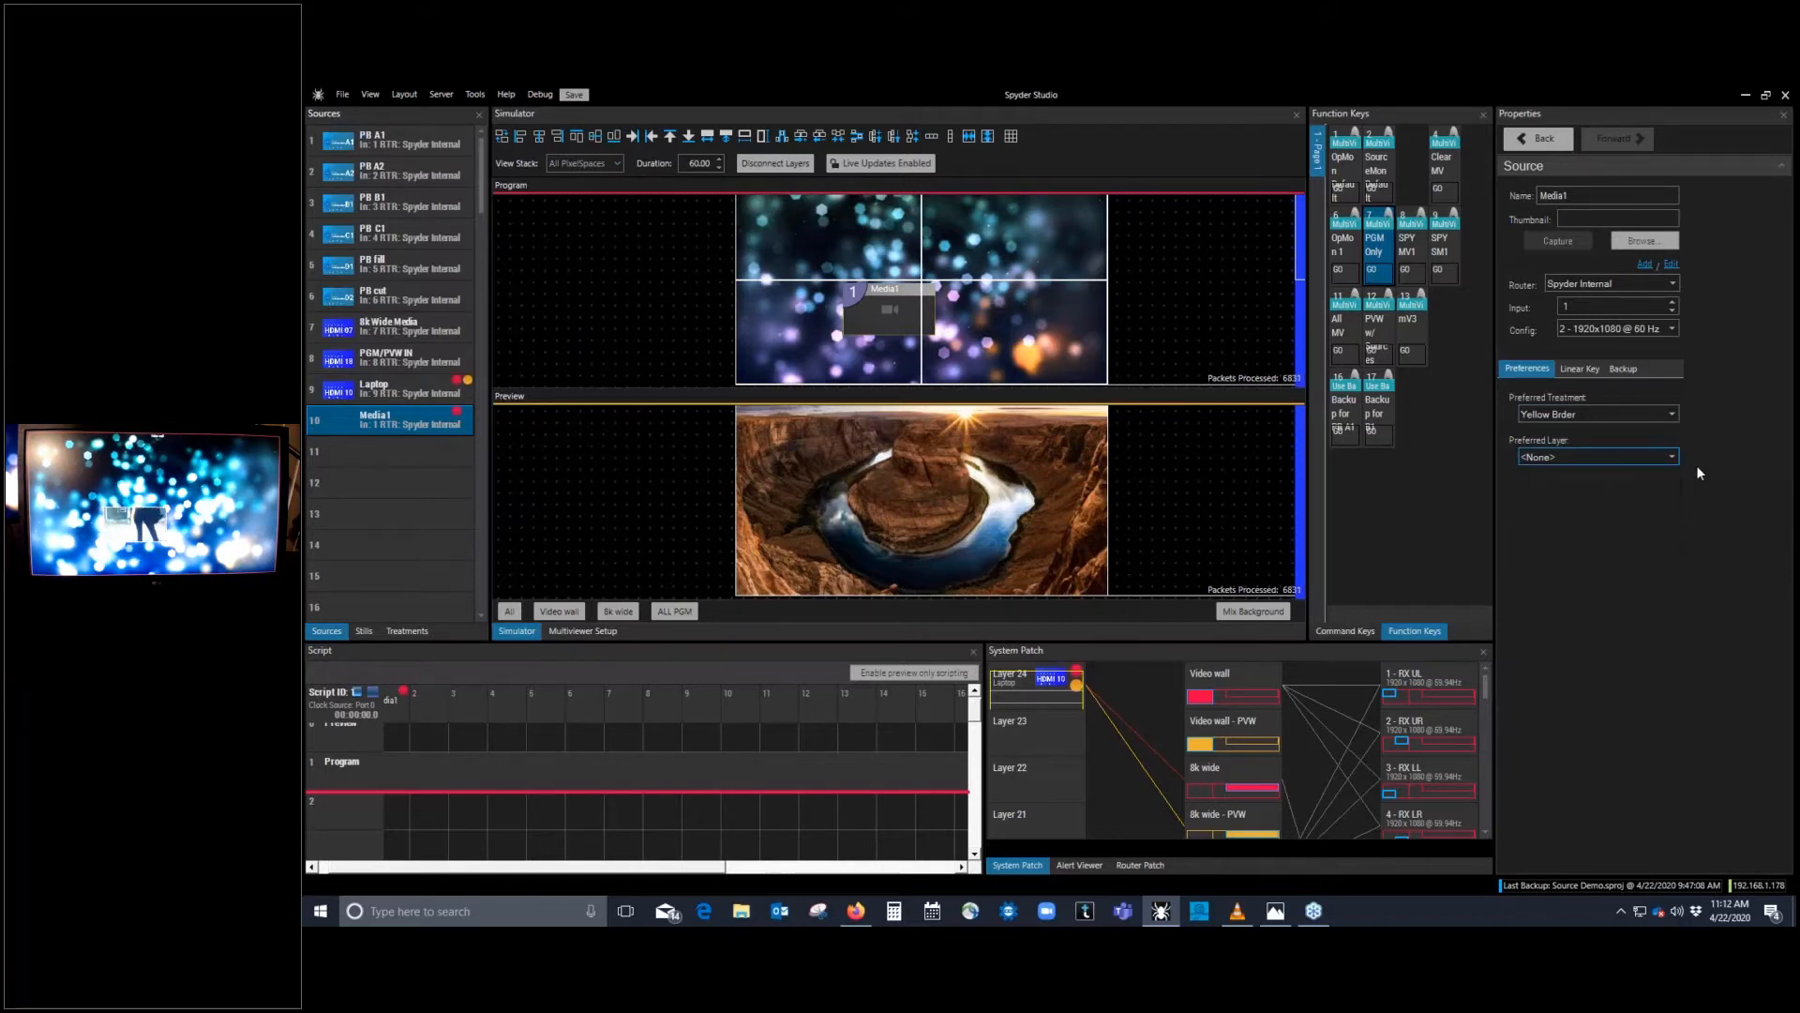
{"action": "left_click", "coordinate": [1673, 418]}
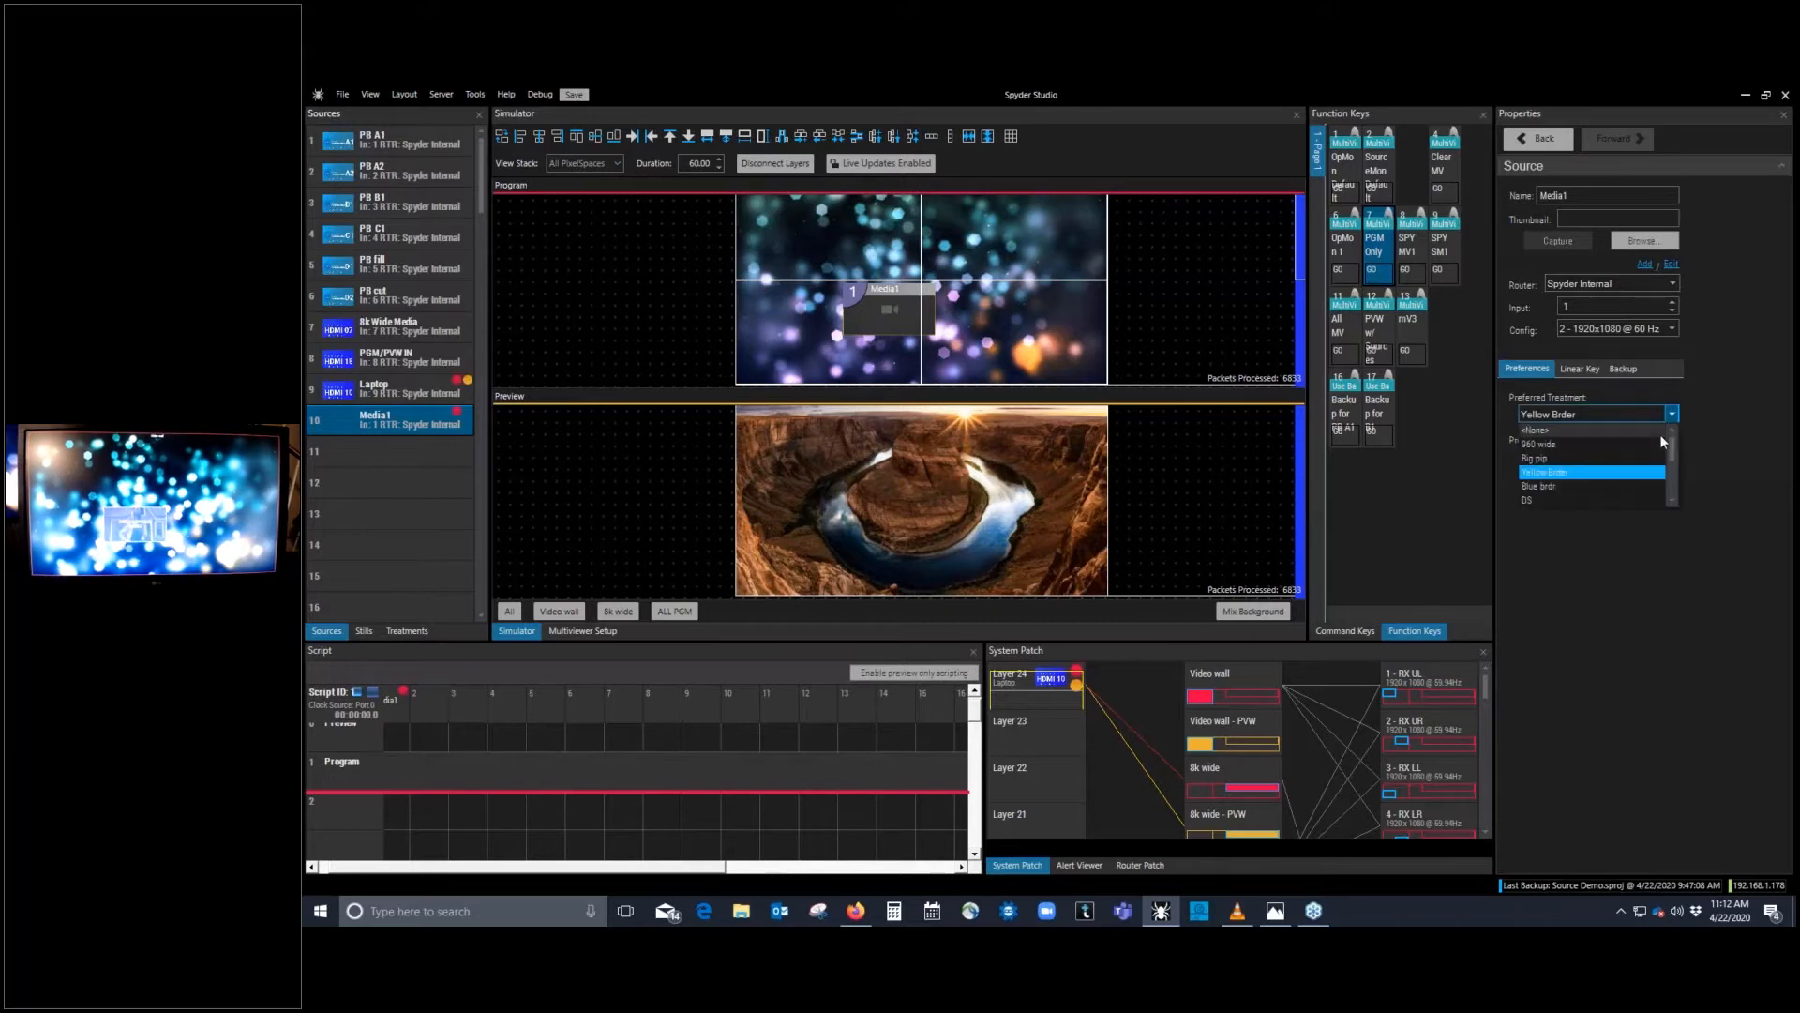
{"action": "left_click", "coordinate": [1660, 435]}
Step: Review Media1's linear key cut source and backup settings, and return to its preferences
{"action": "left_click", "coordinate": [1595, 369]}
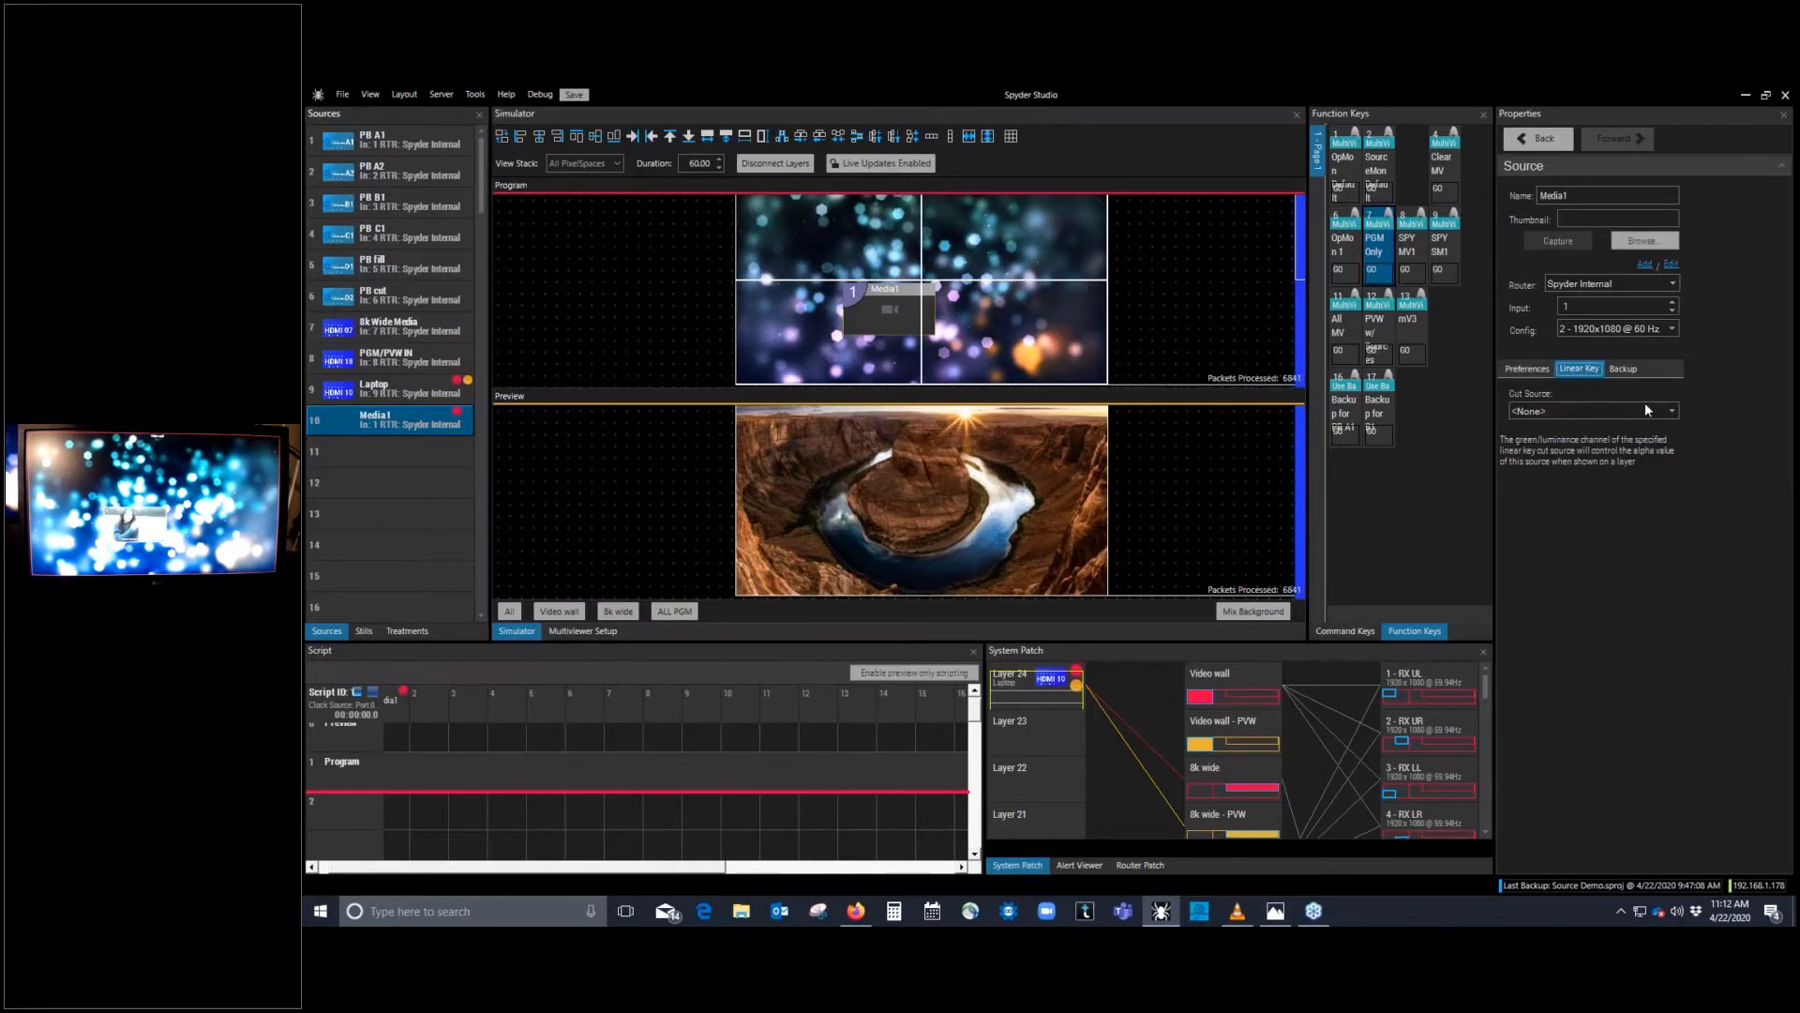
{"action": "left_click", "coordinate": [1670, 412]}
{"action": "left_click", "coordinate": [1707, 416]}
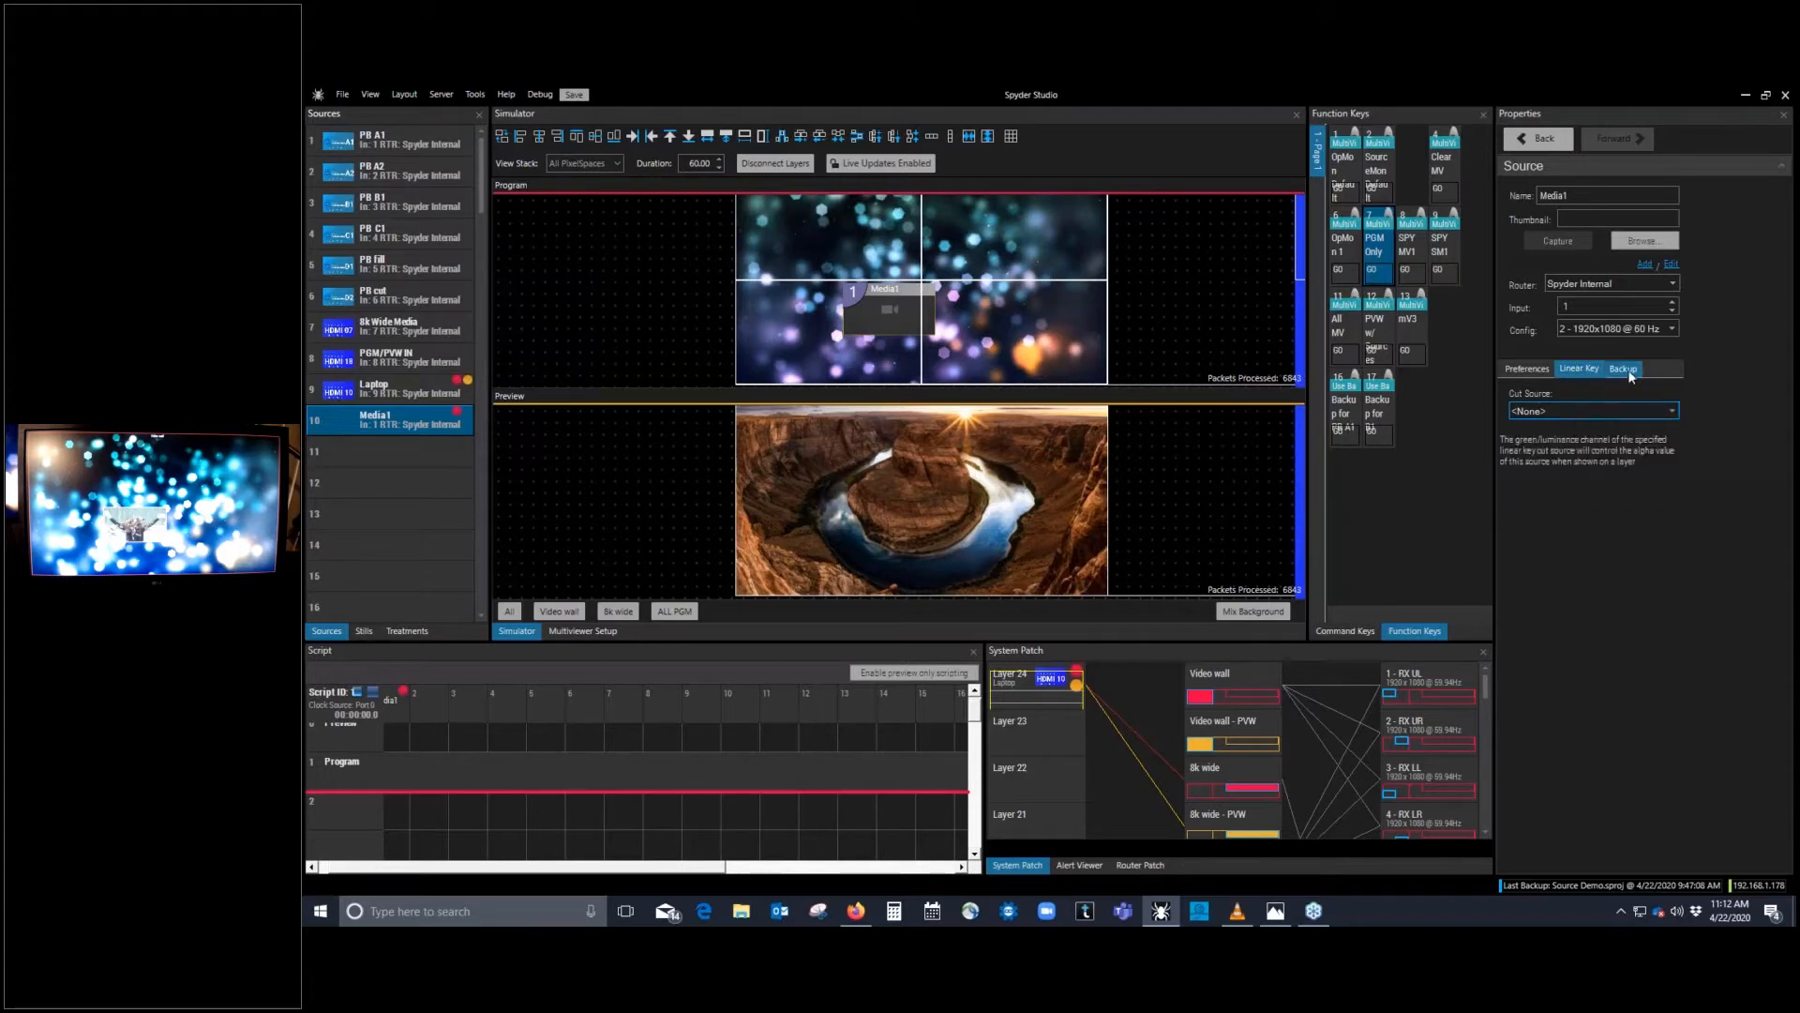
{"action": "left_click", "coordinate": [1628, 371]}
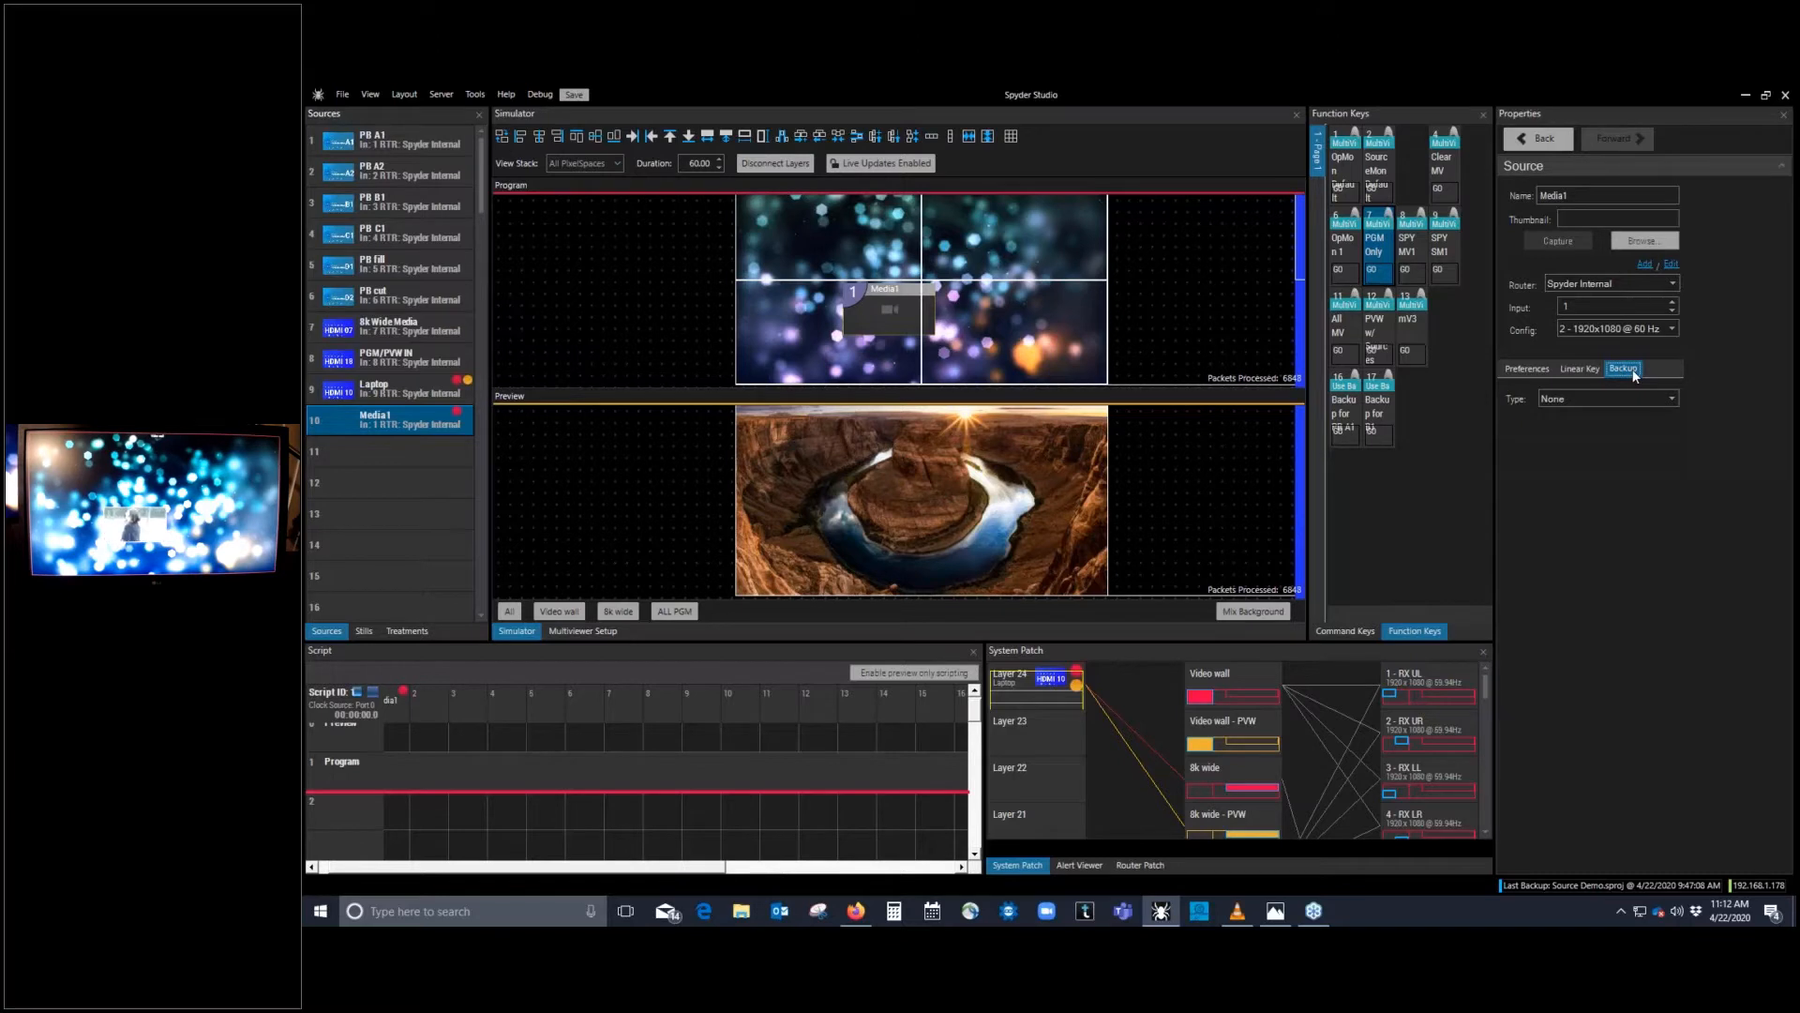
{"action": "left_click", "coordinate": [1528, 368]}
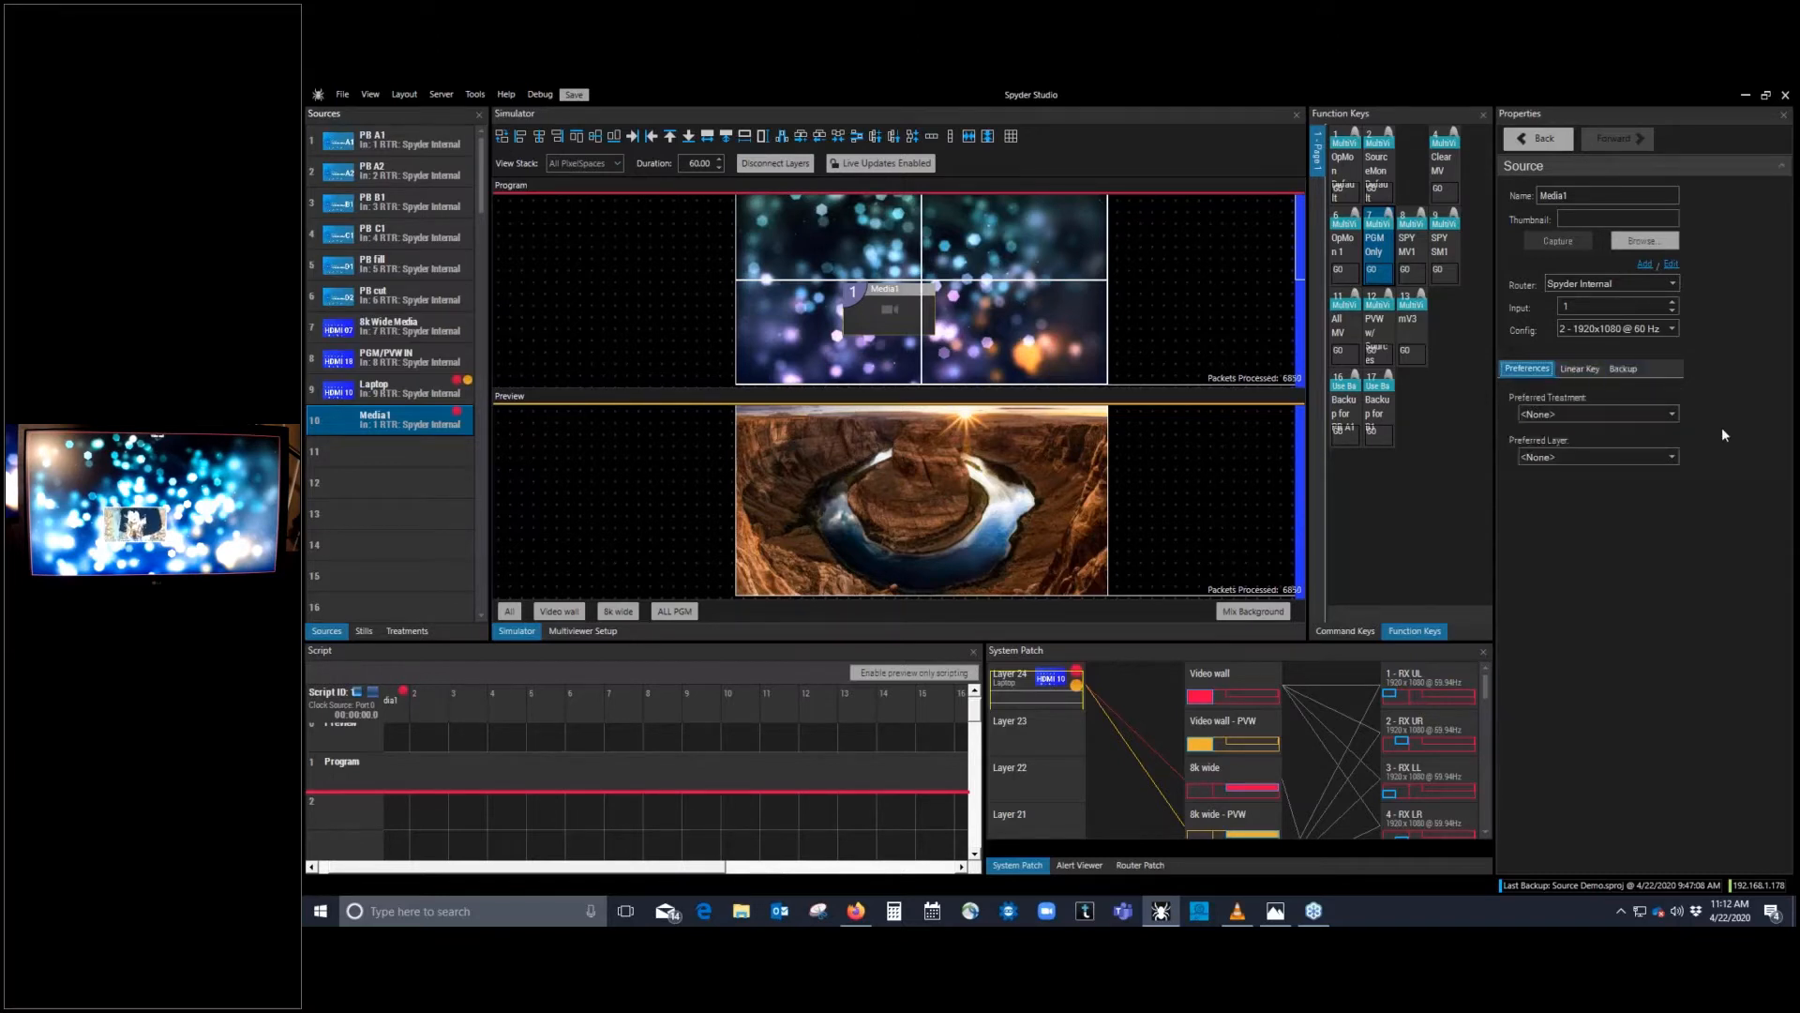
Step: Select Media1 in the source list and put it back into configuration mode
{"action": "left_click", "coordinate": [395, 419]}
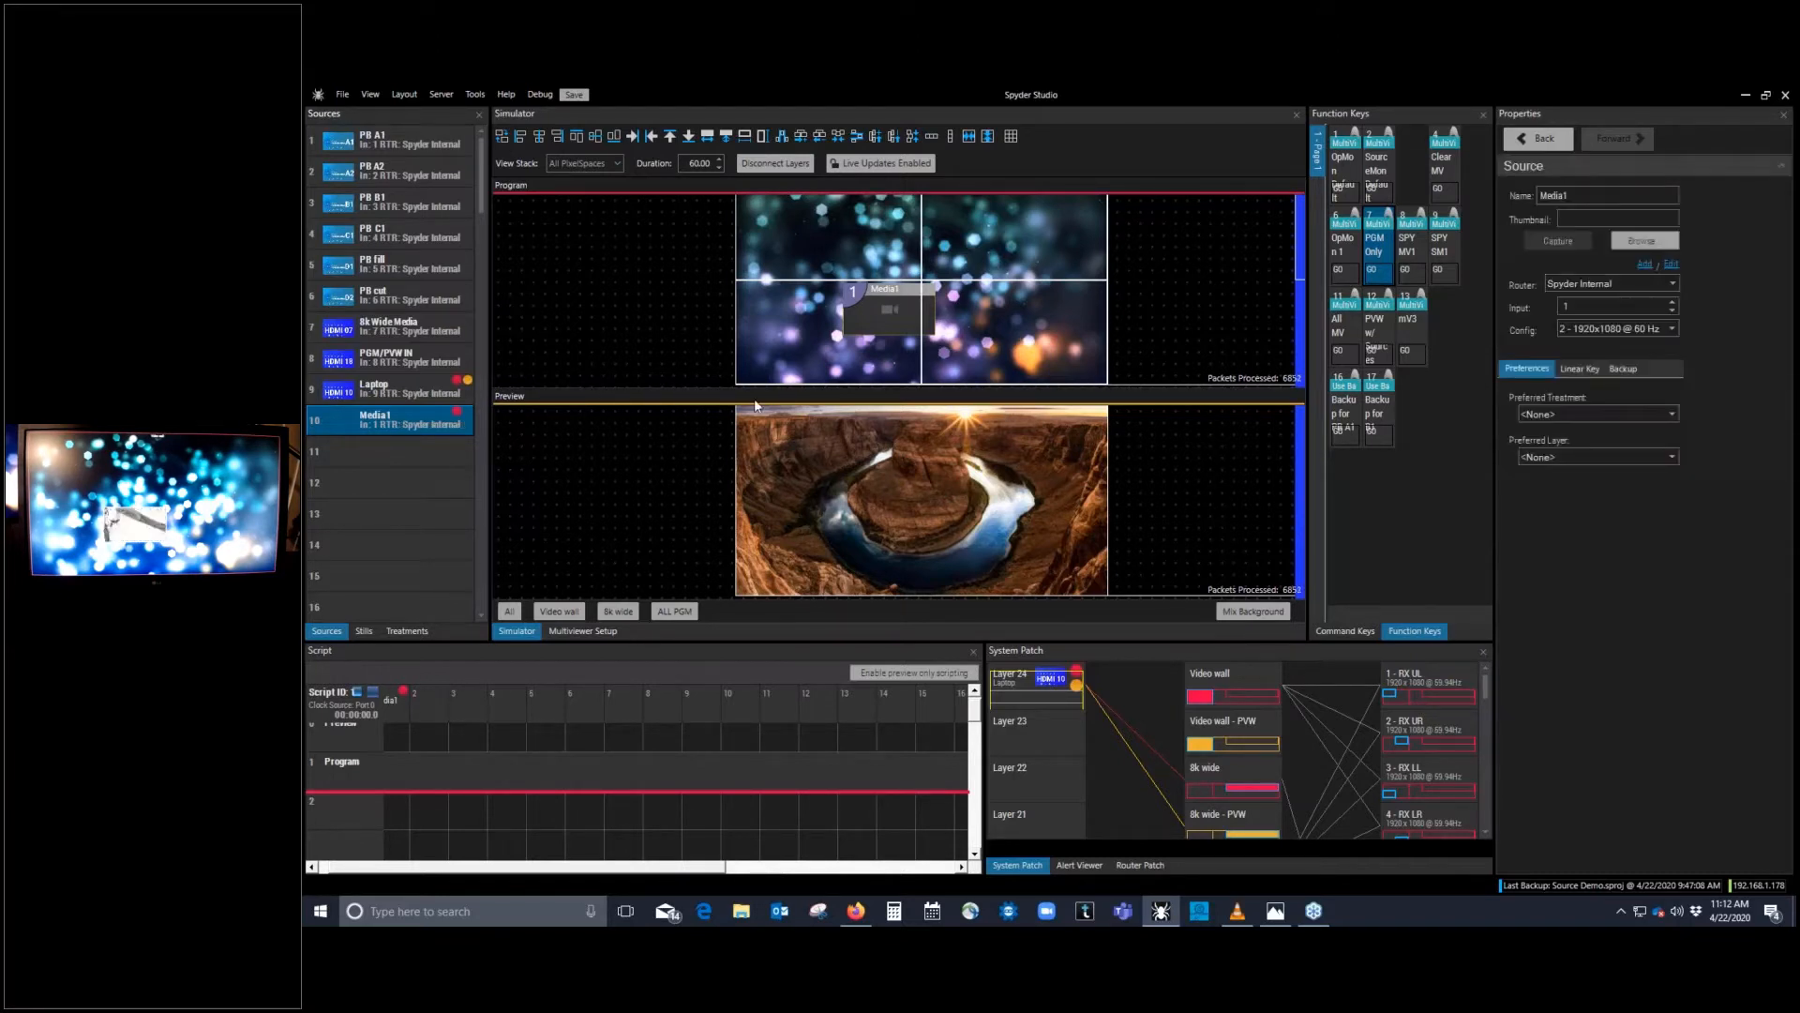
{"action": "left_click", "coordinate": [433, 482]}
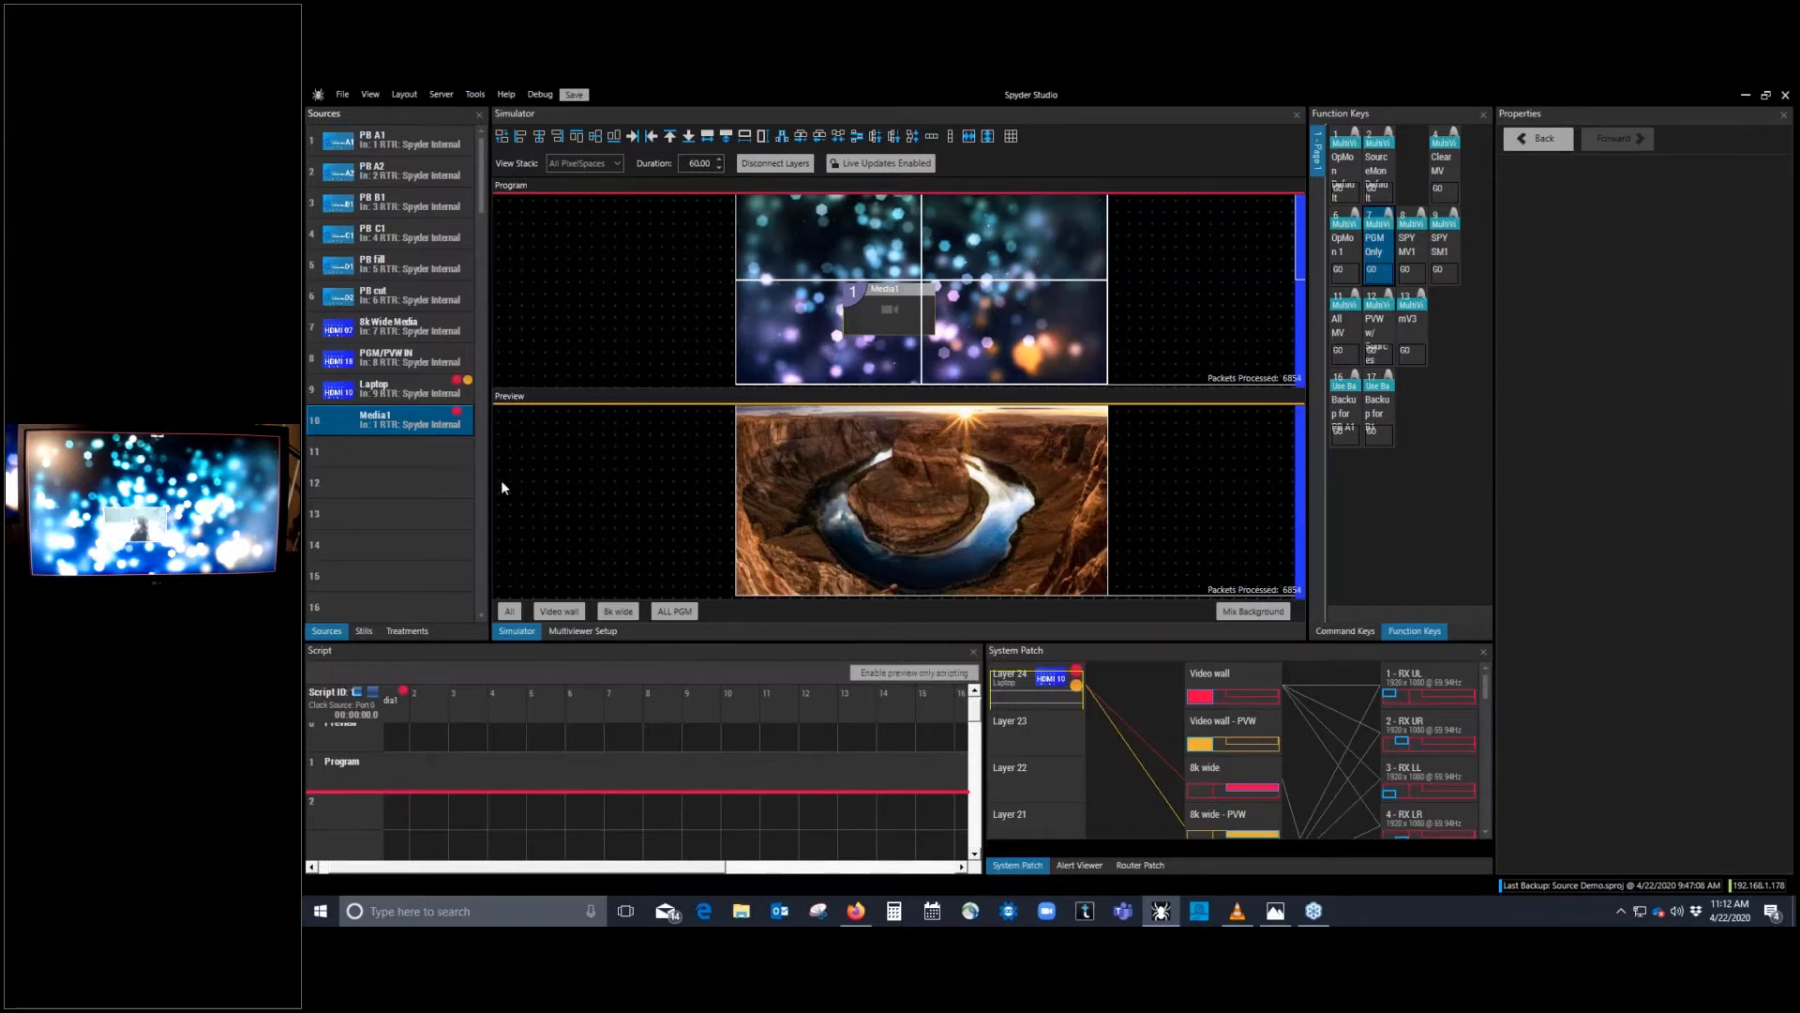
{"action": "left_click", "coordinate": [416, 419]}
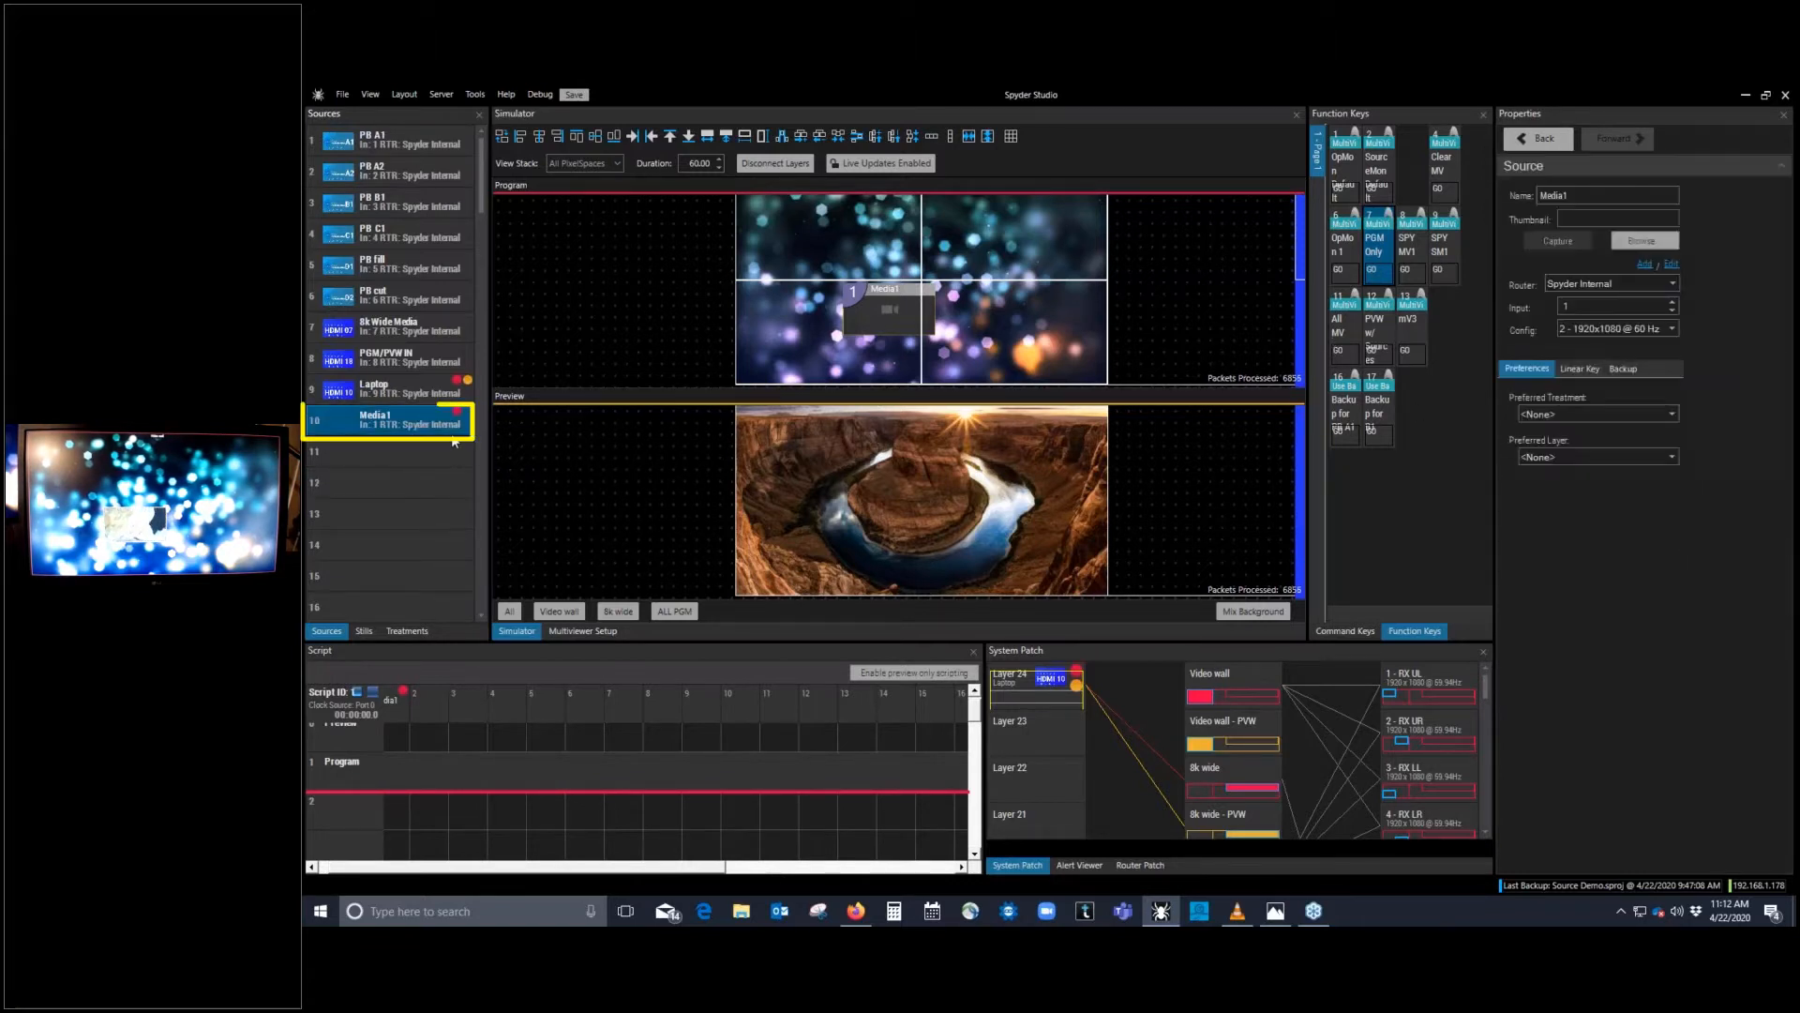
{"action": "left_click", "coordinate": [401, 413]}
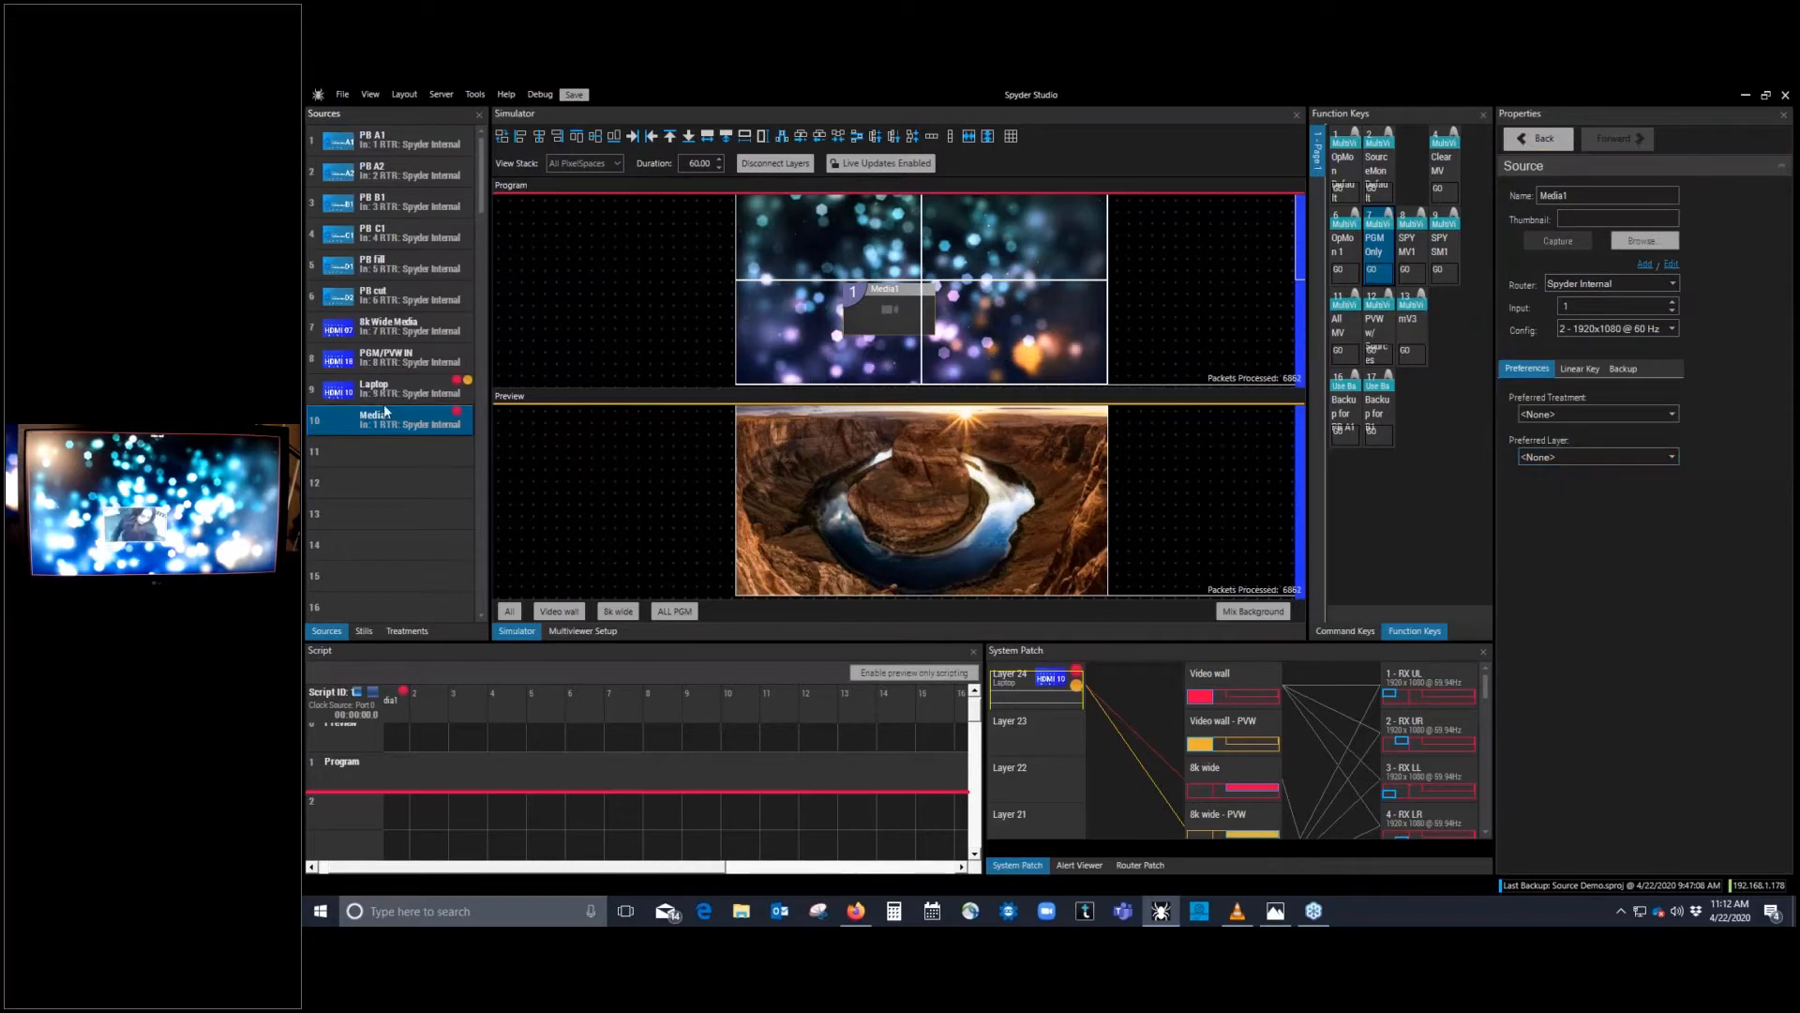
{"action": "right_click", "coordinate": [400, 427]}
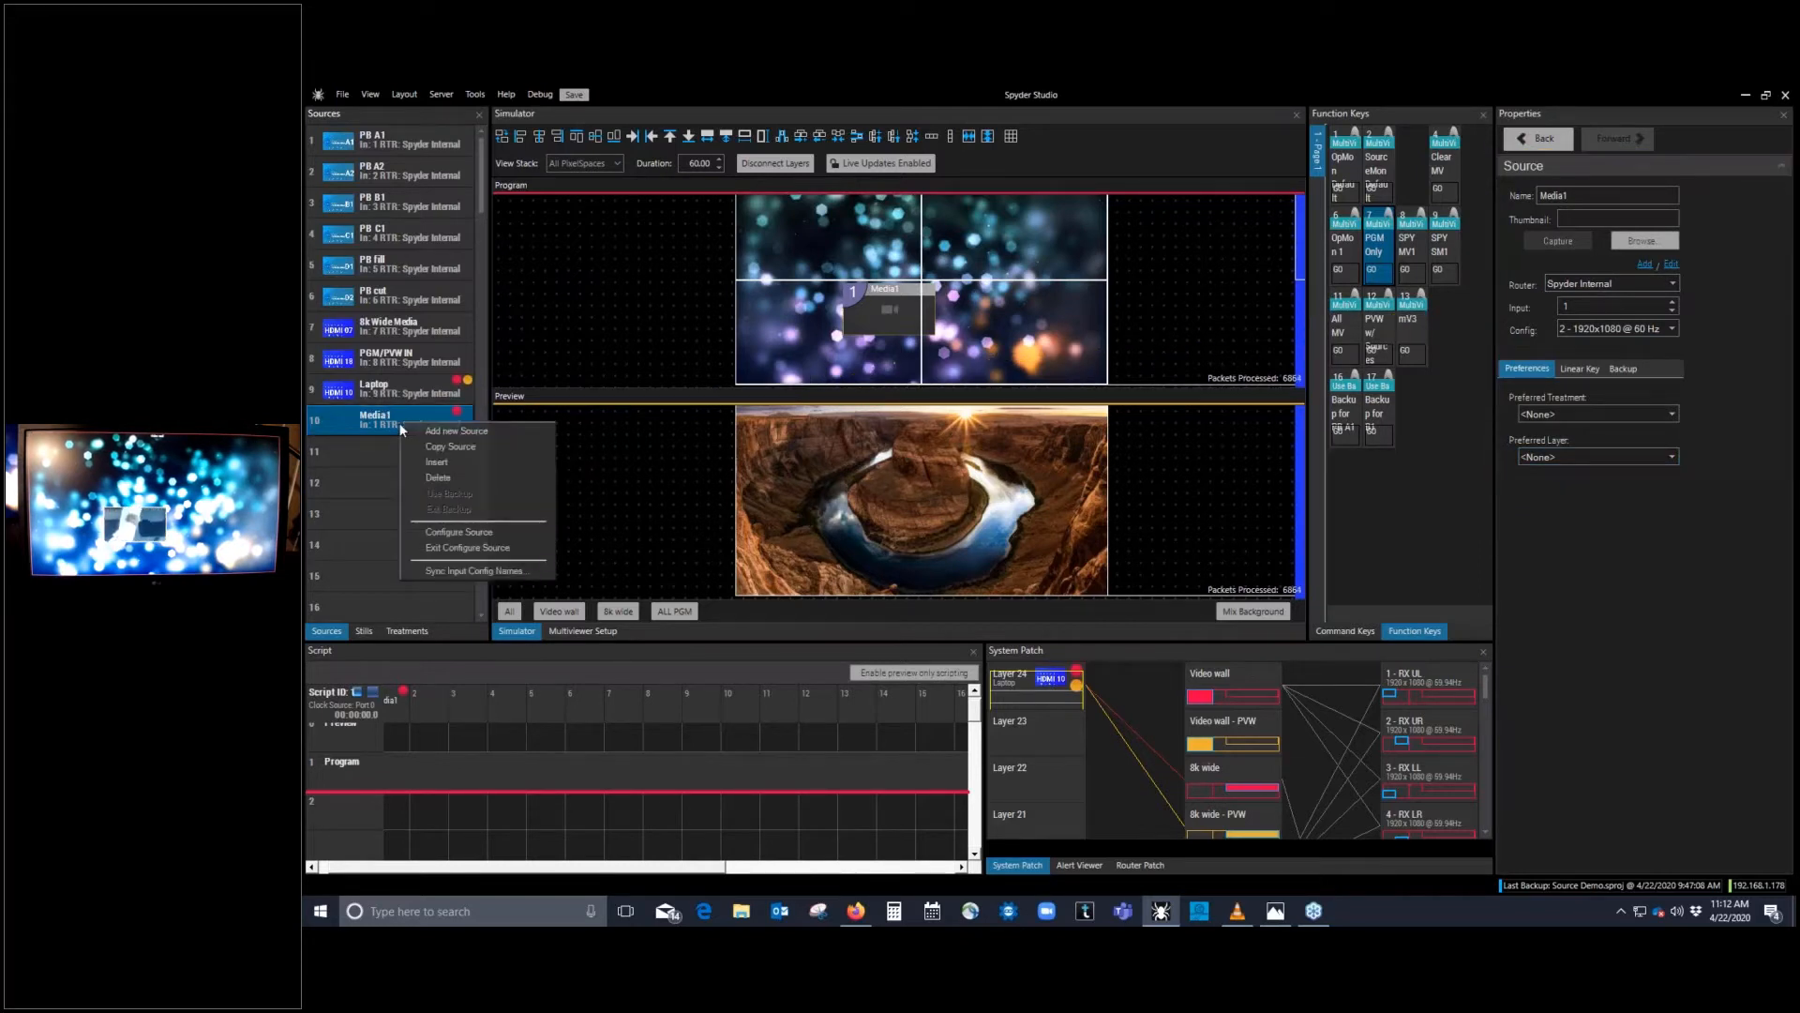
{"action": "left_click", "coordinate": [372, 418]}
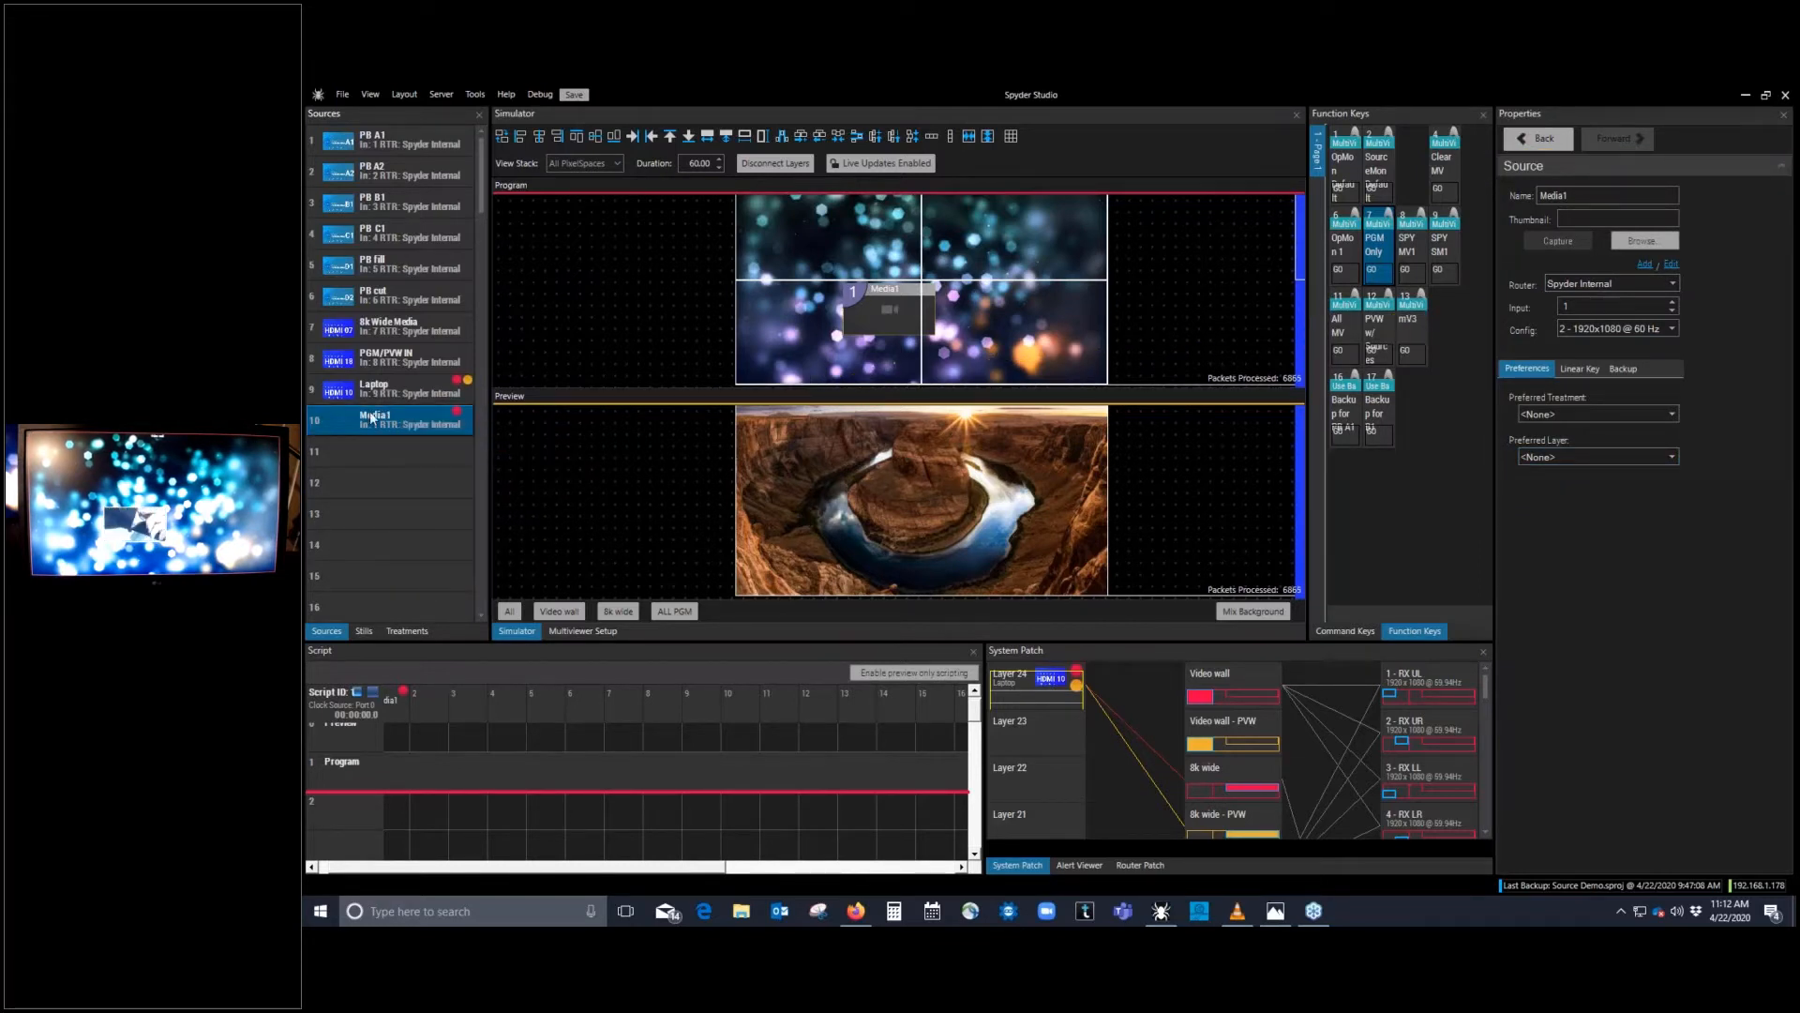
{"action": "right_click", "coordinate": [372, 418]}
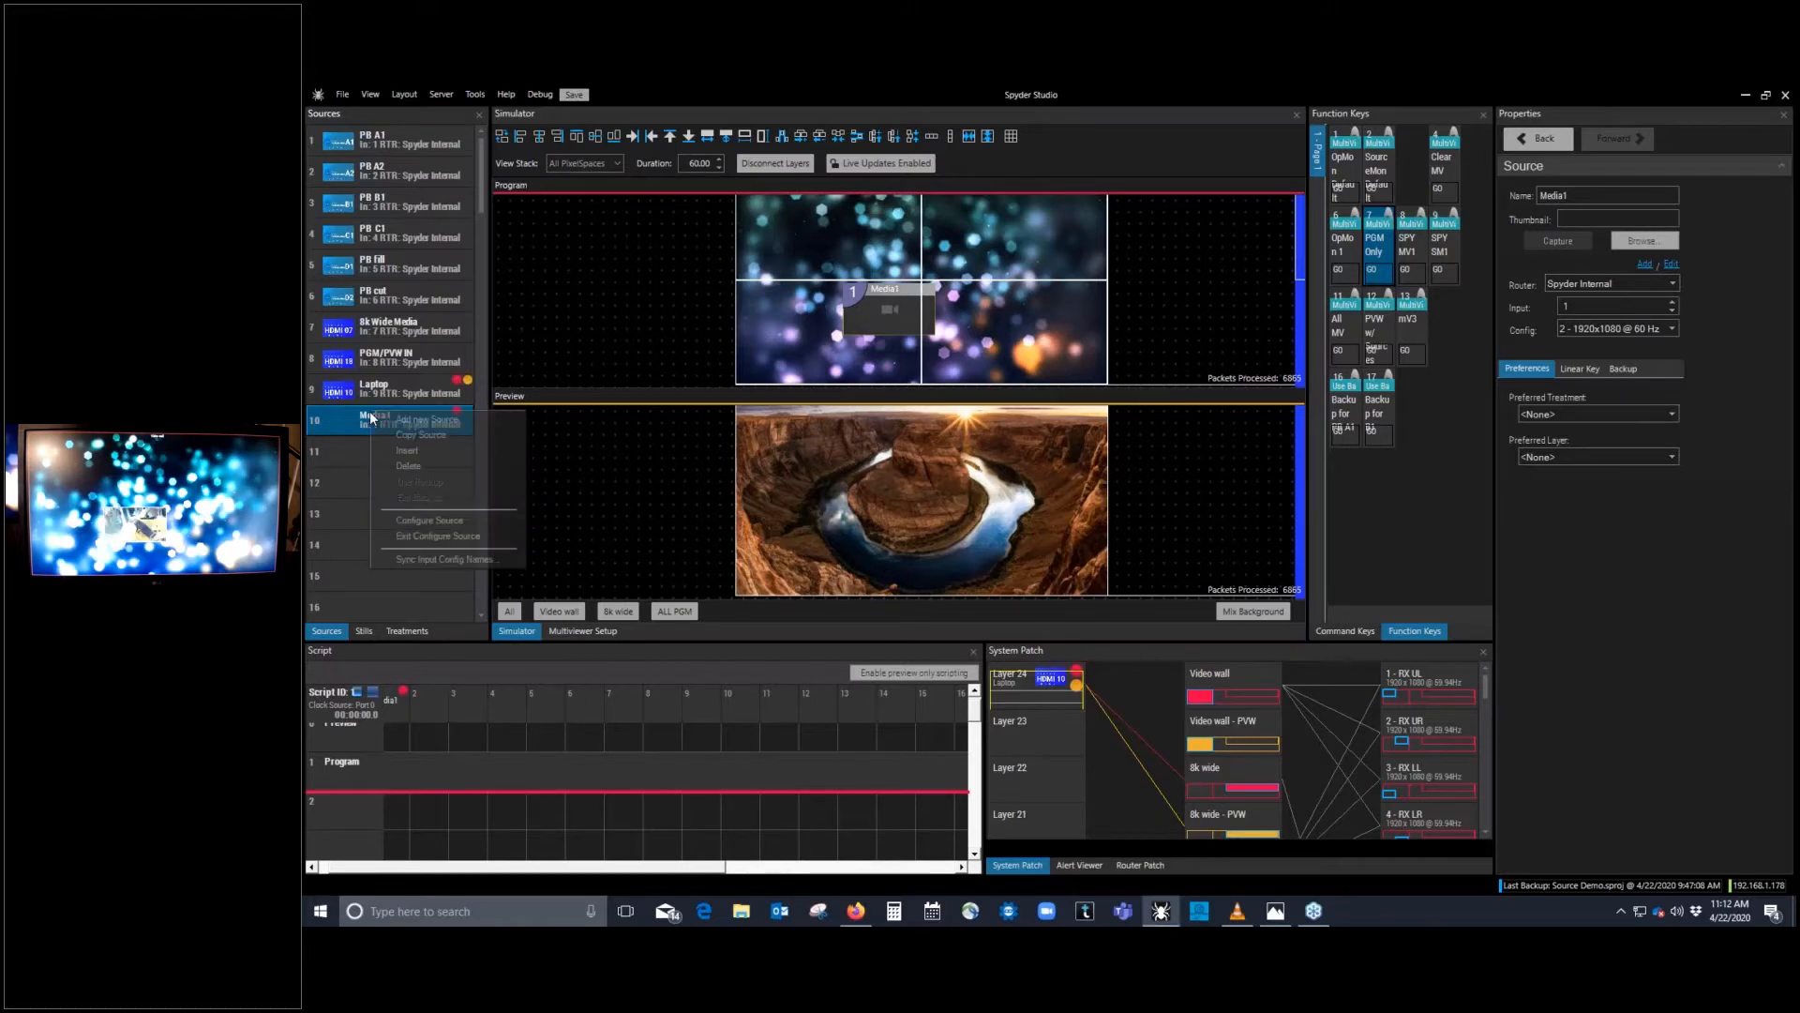
{"action": "left_click", "coordinate": [437, 522]}
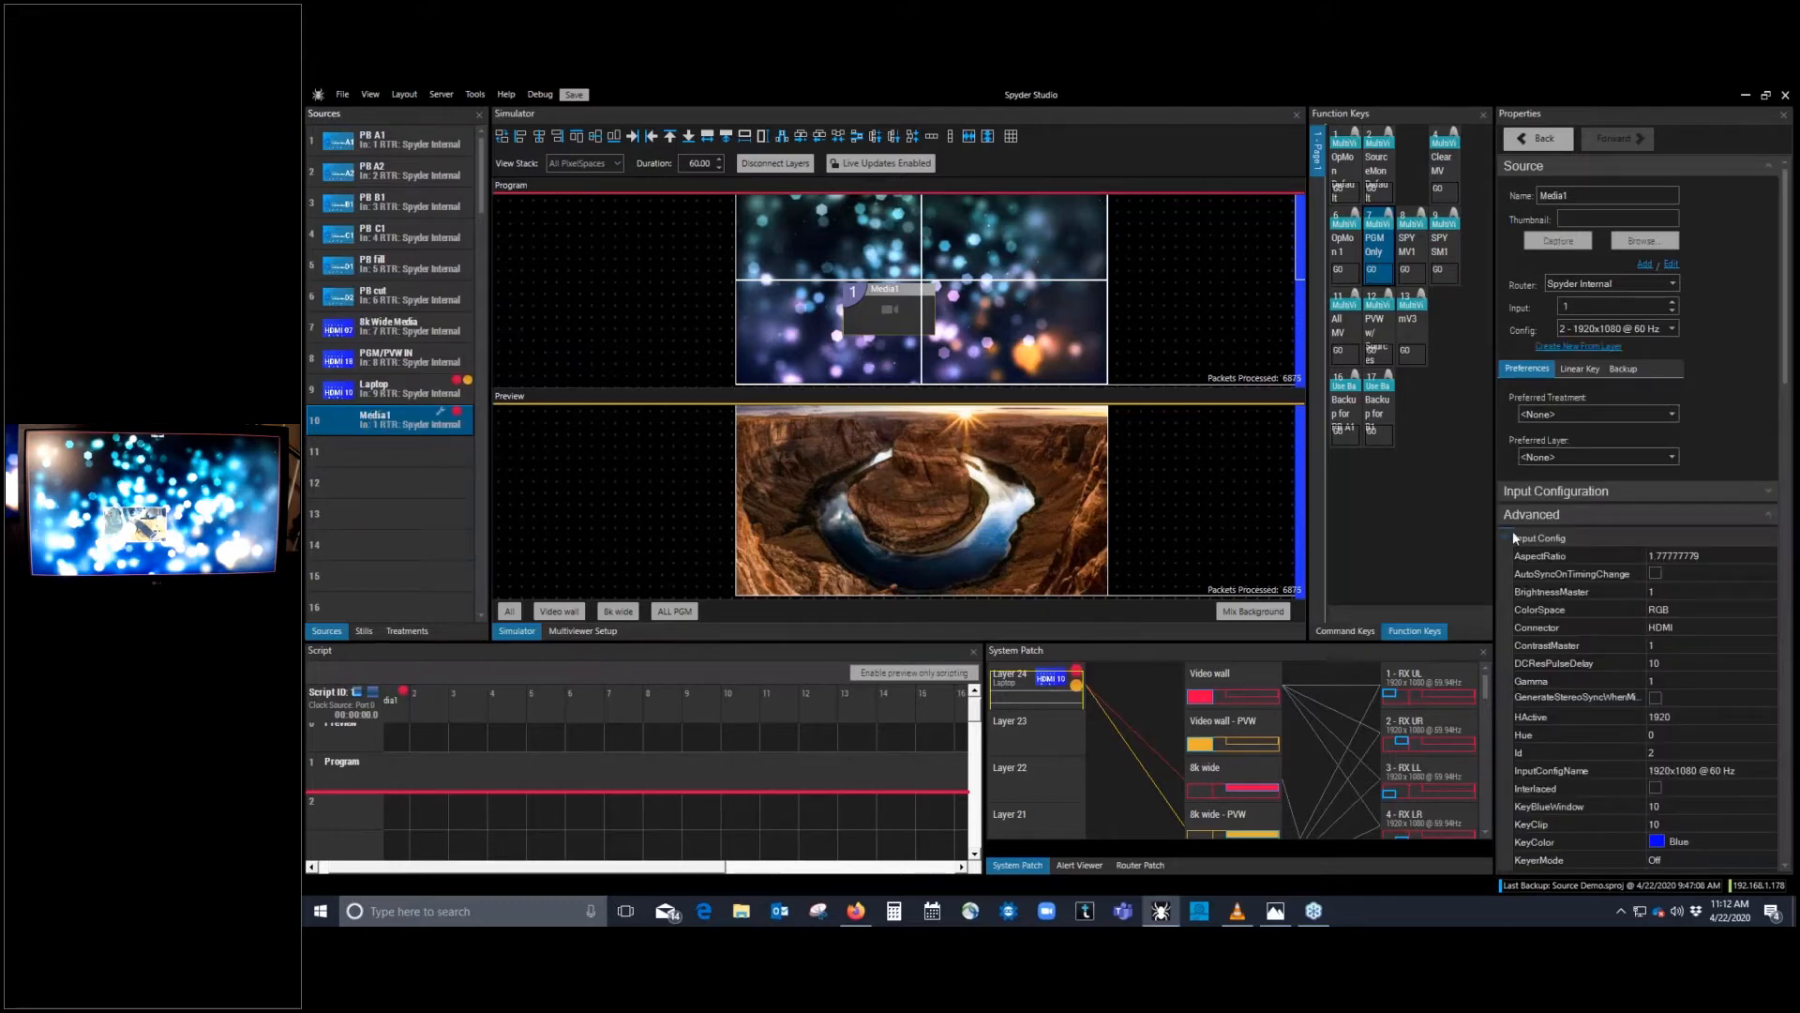
Step: Exit source configuration for Media1 and select its layer on the Program canvas
{"action": "right_click", "coordinate": [407, 424]}
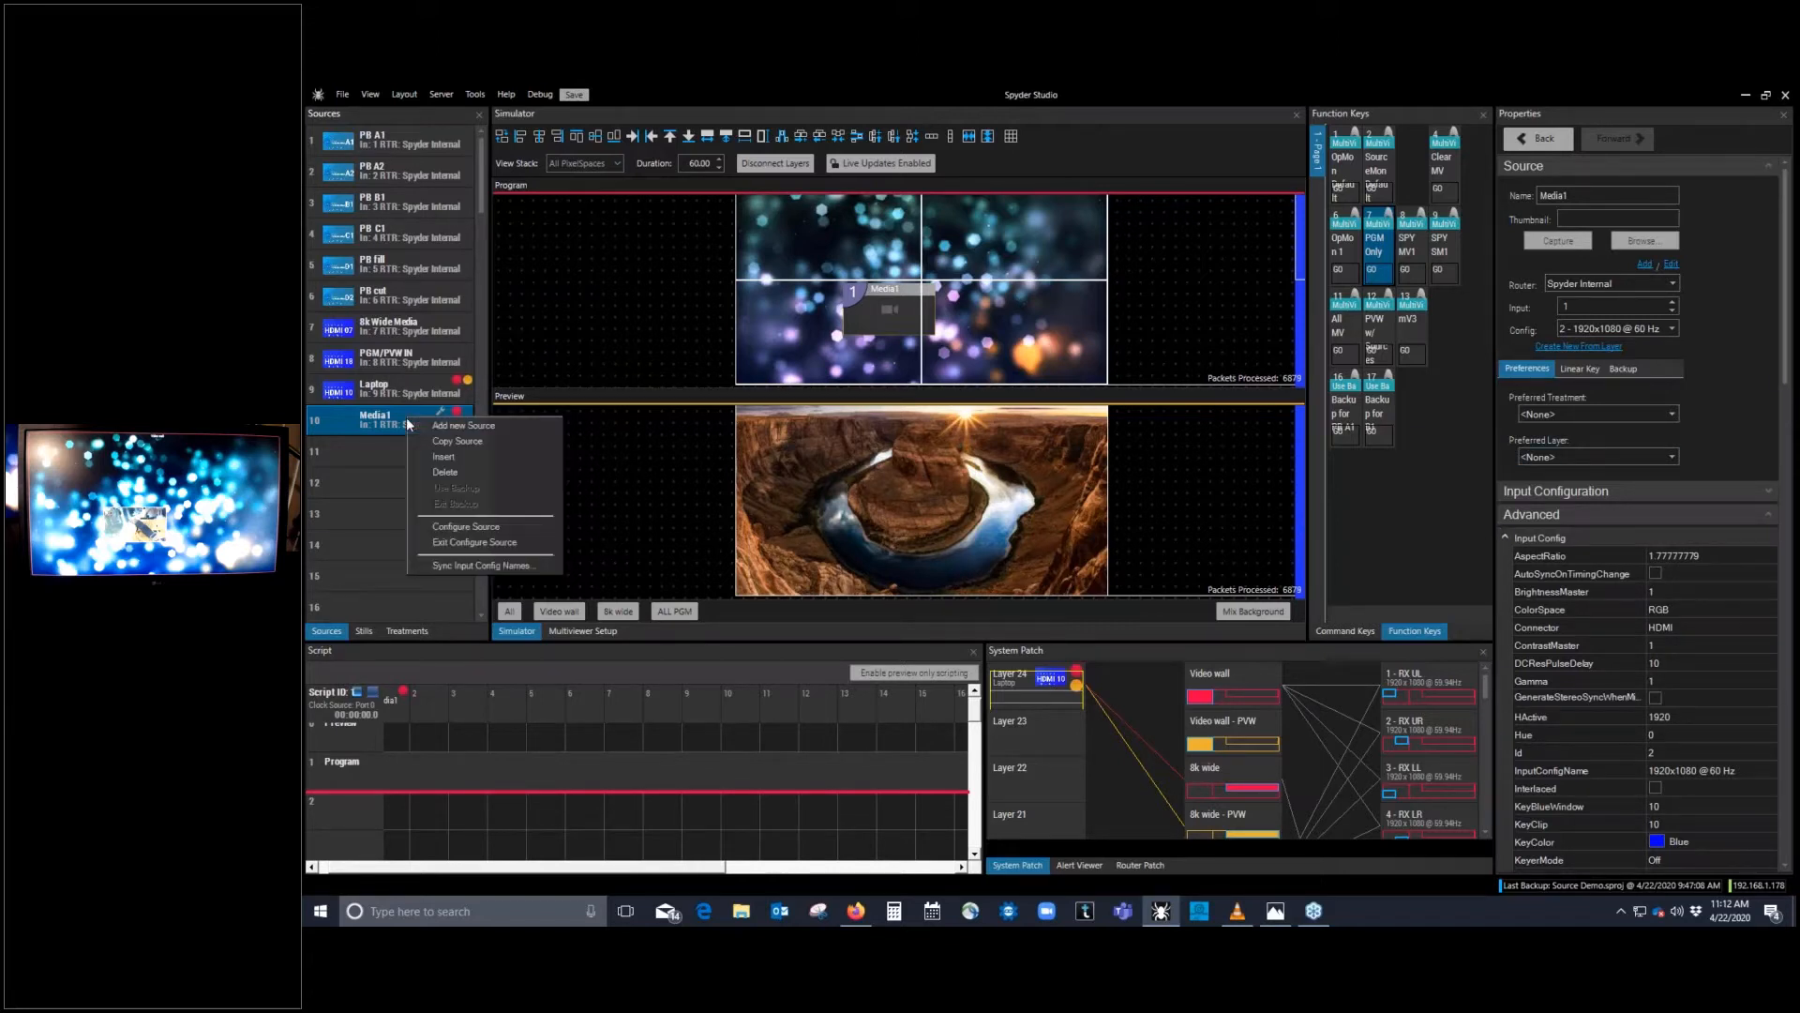
{"action": "left_click", "coordinate": [440, 466]}
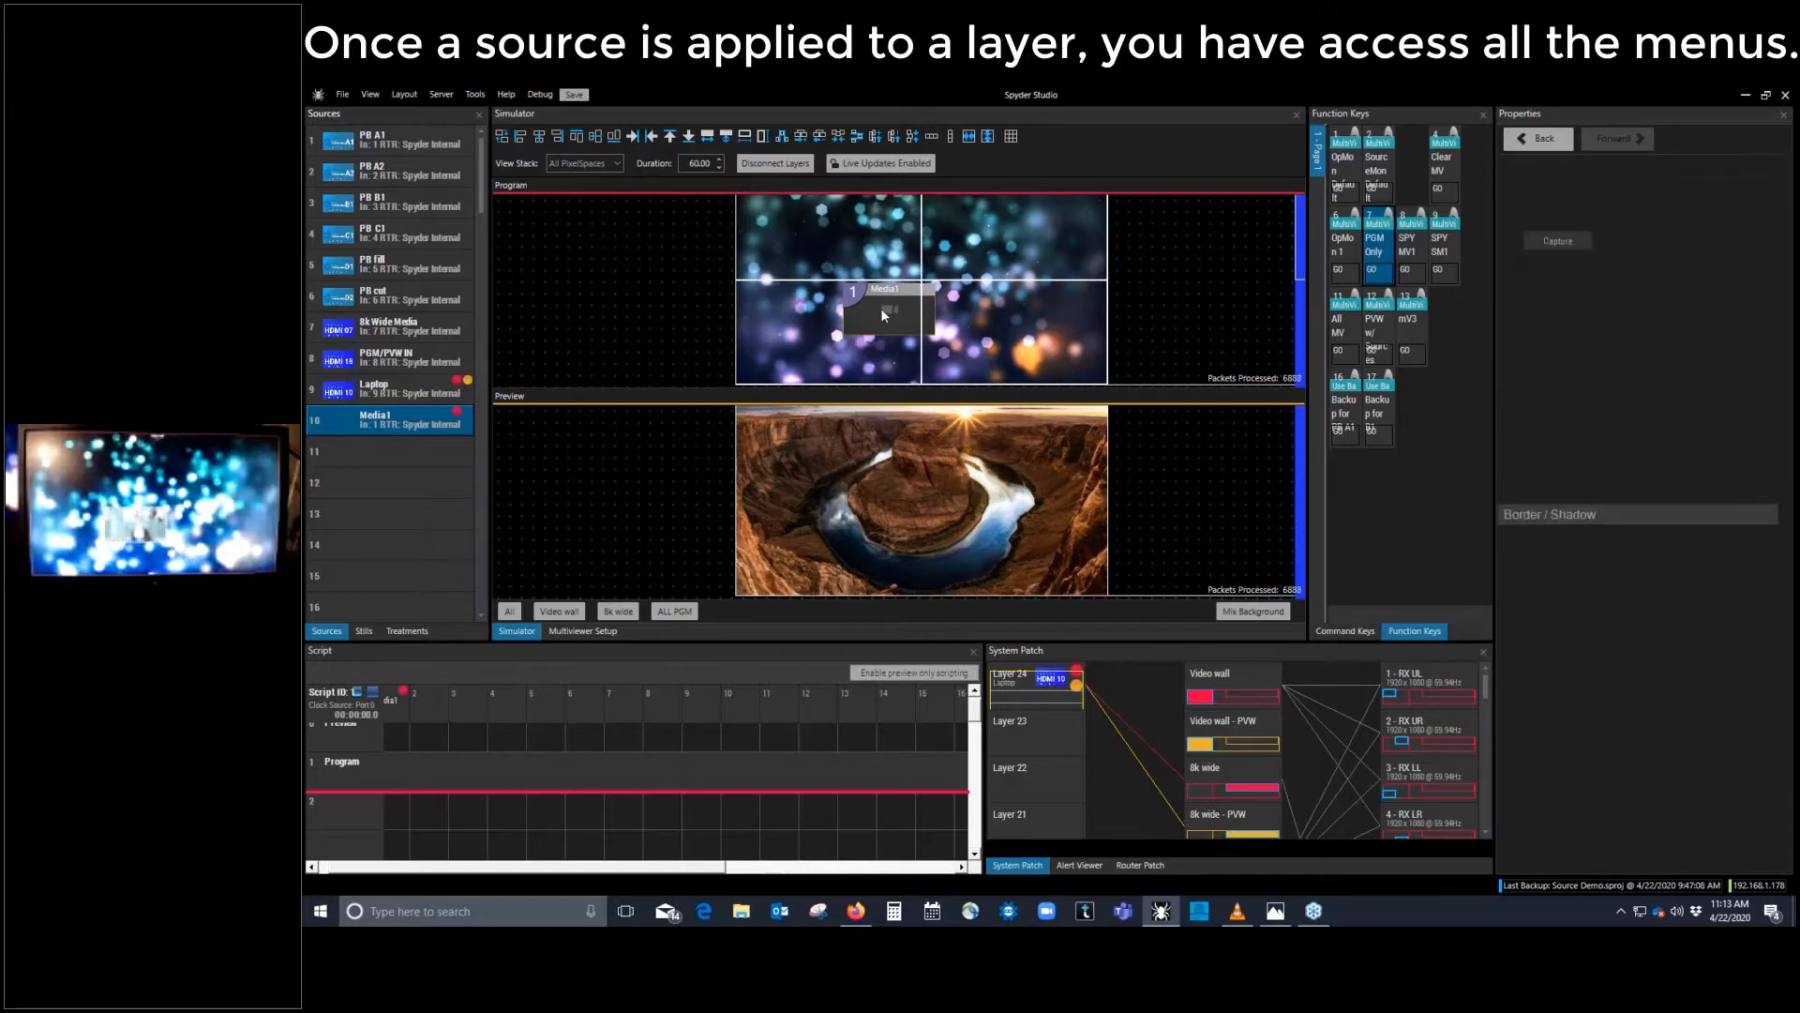
{"action": "left_click", "coordinate": [880, 308]}
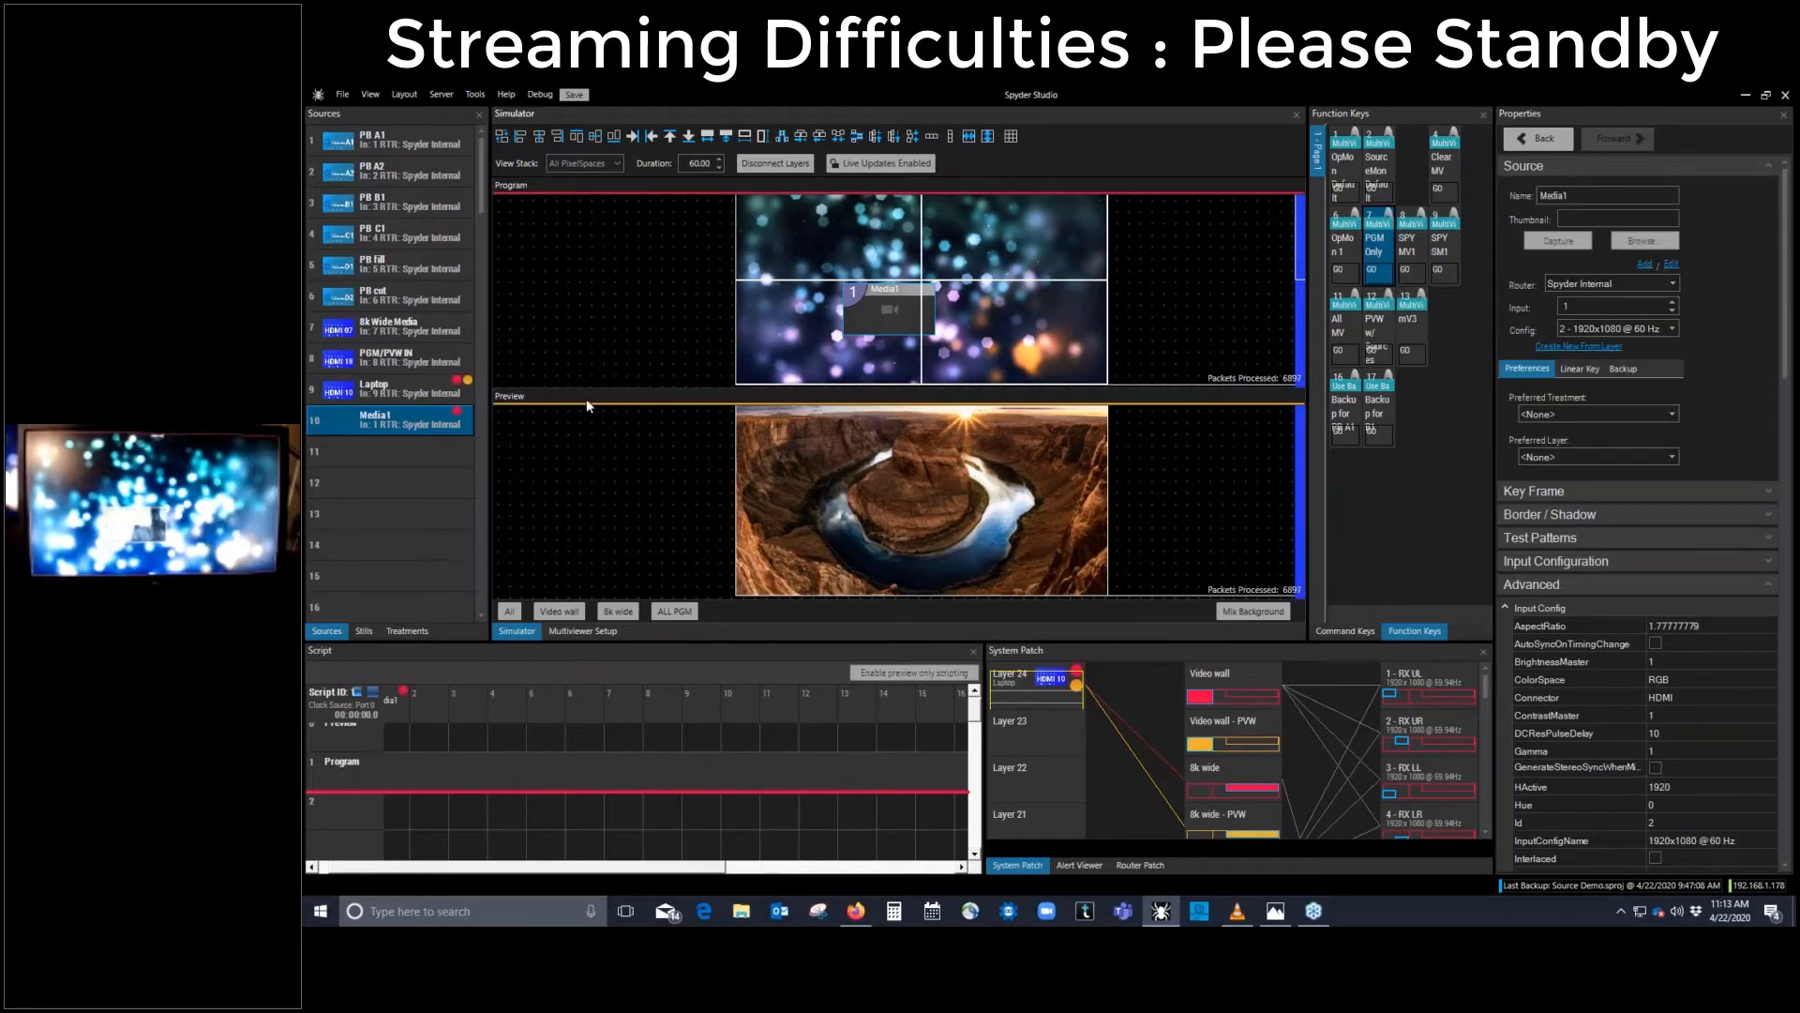
Step: Review the property sections available for the Media1 layer outside configuration mode, including its Key Frame size, position and crop settings
{"action": "right_click", "coordinate": [427, 427]}
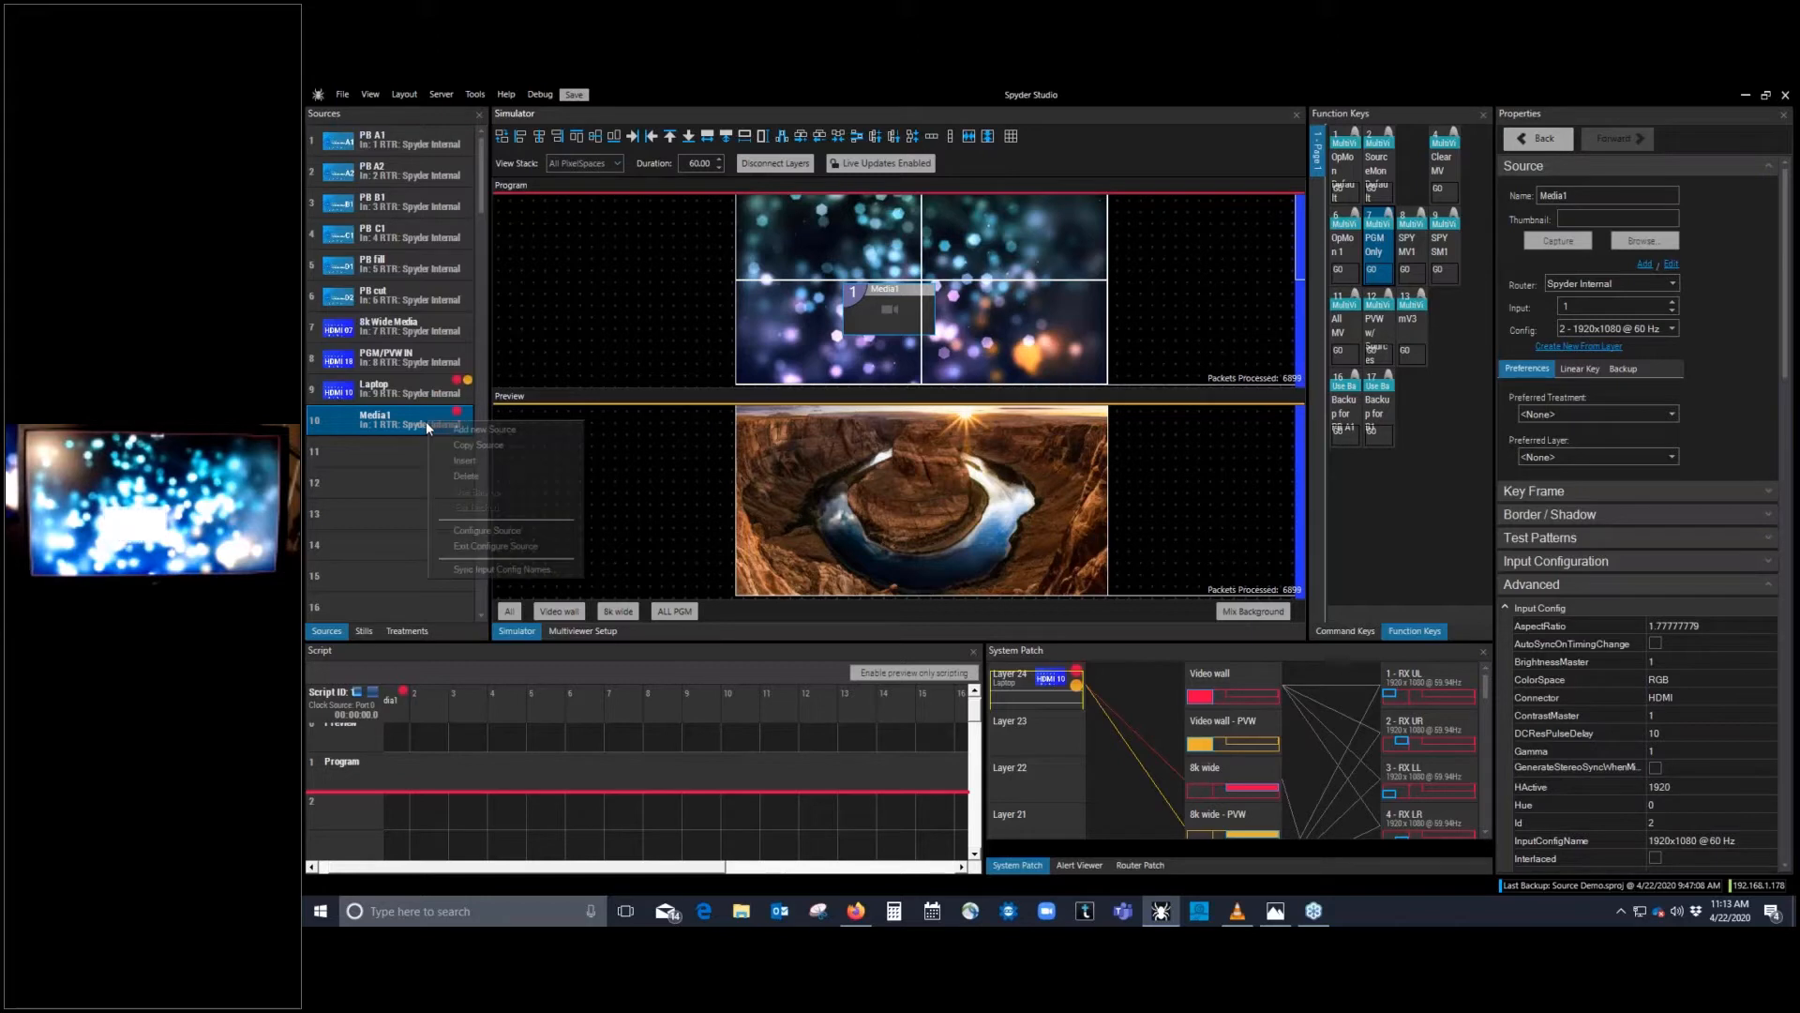
{"action": "left_click", "coordinate": [478, 532]}
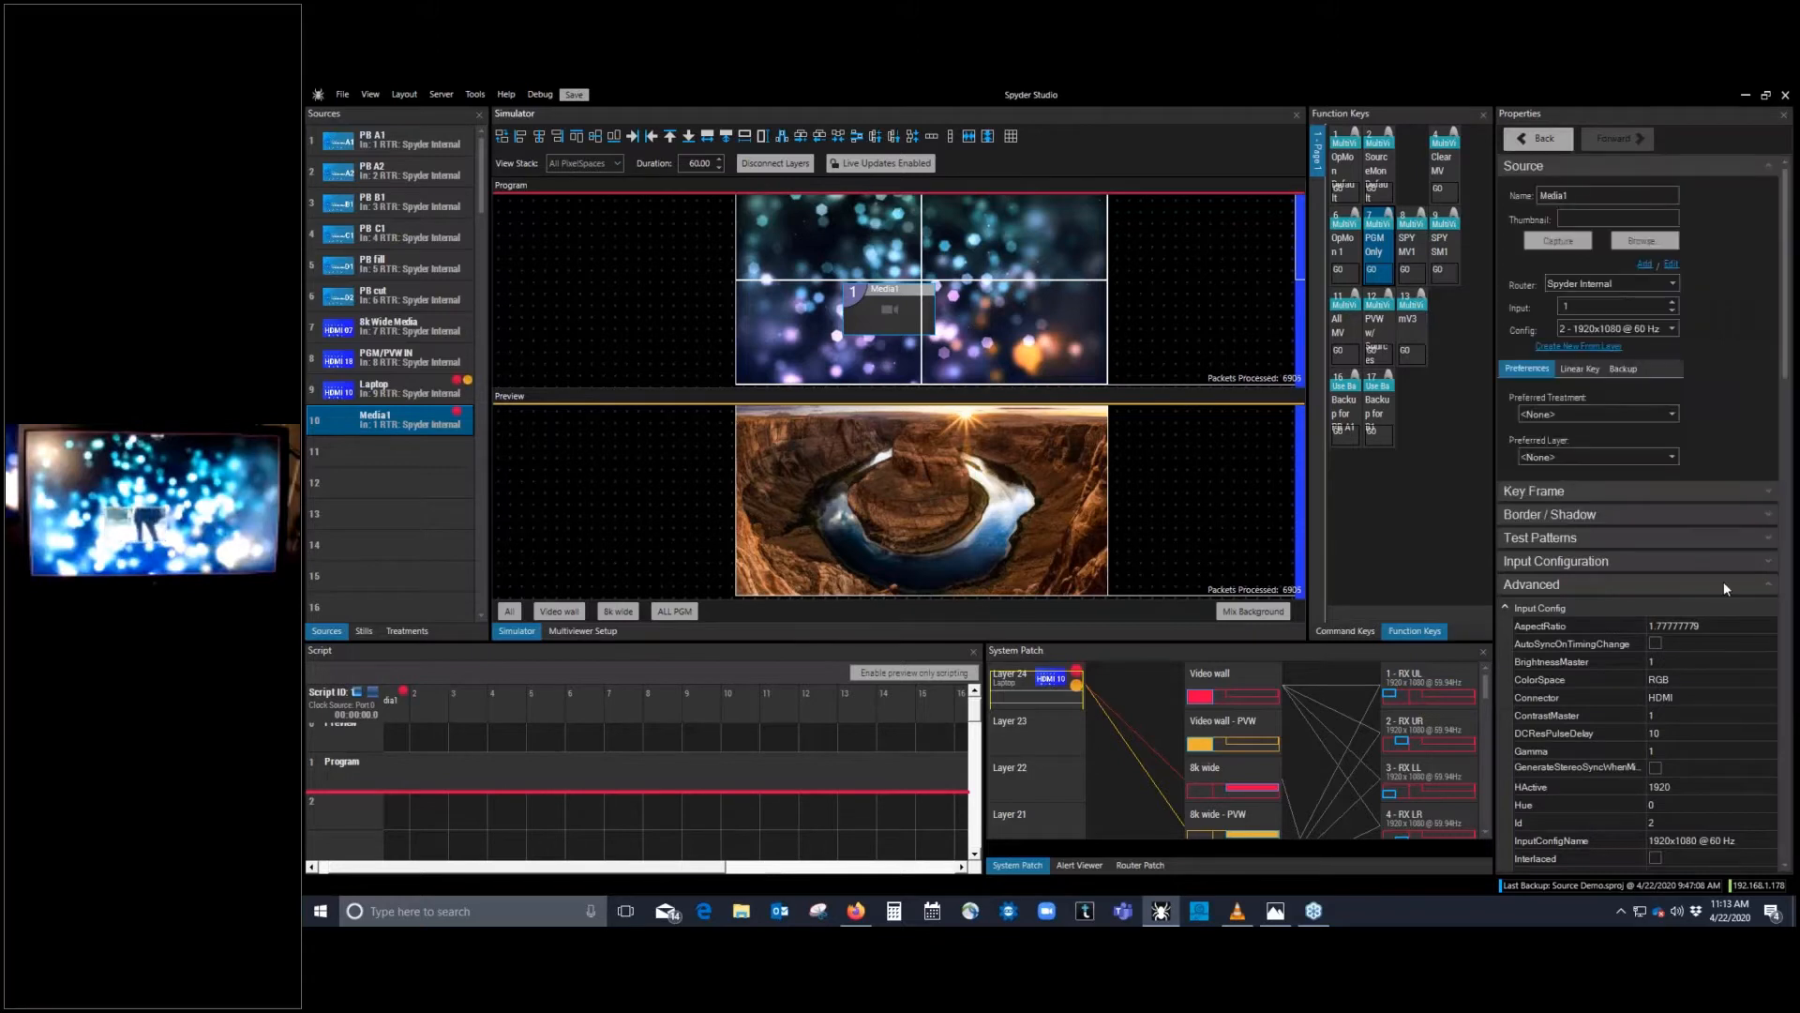
{"action": "left_click", "coordinate": [1723, 583]}
{"action": "left_click", "coordinate": [1784, 173]}
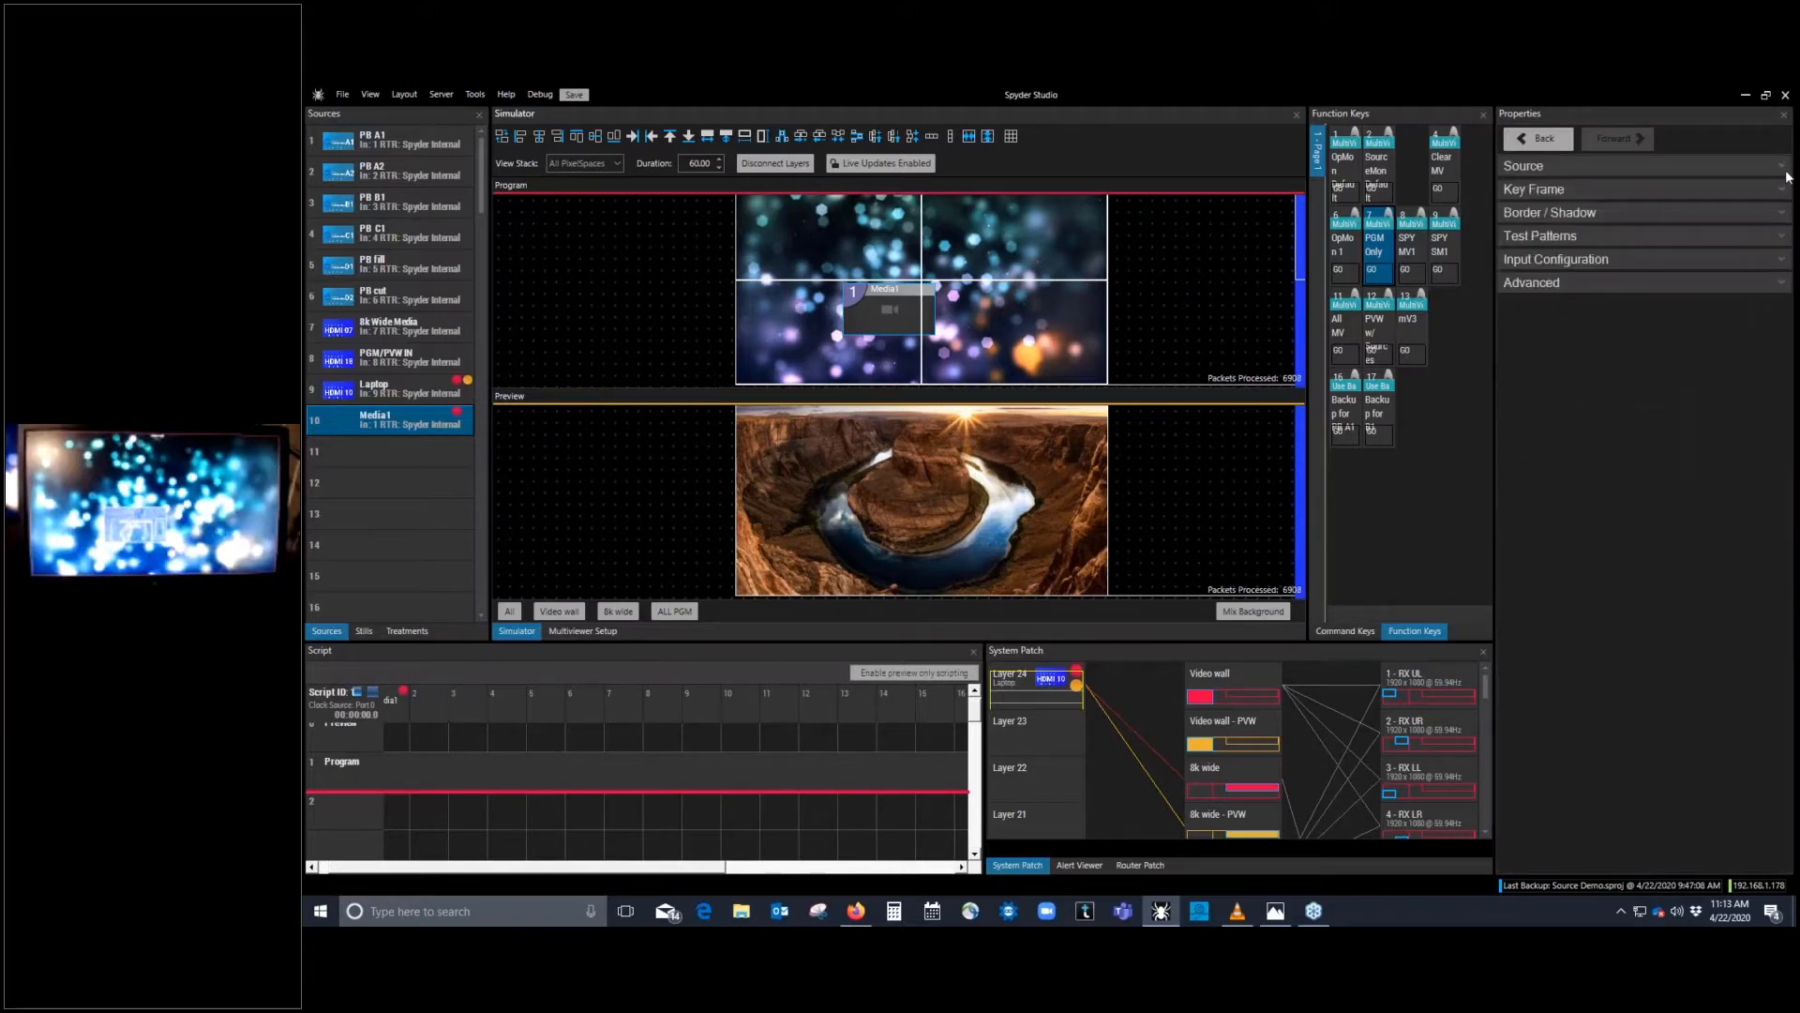
{"action": "left_click", "coordinate": [1785, 174]}
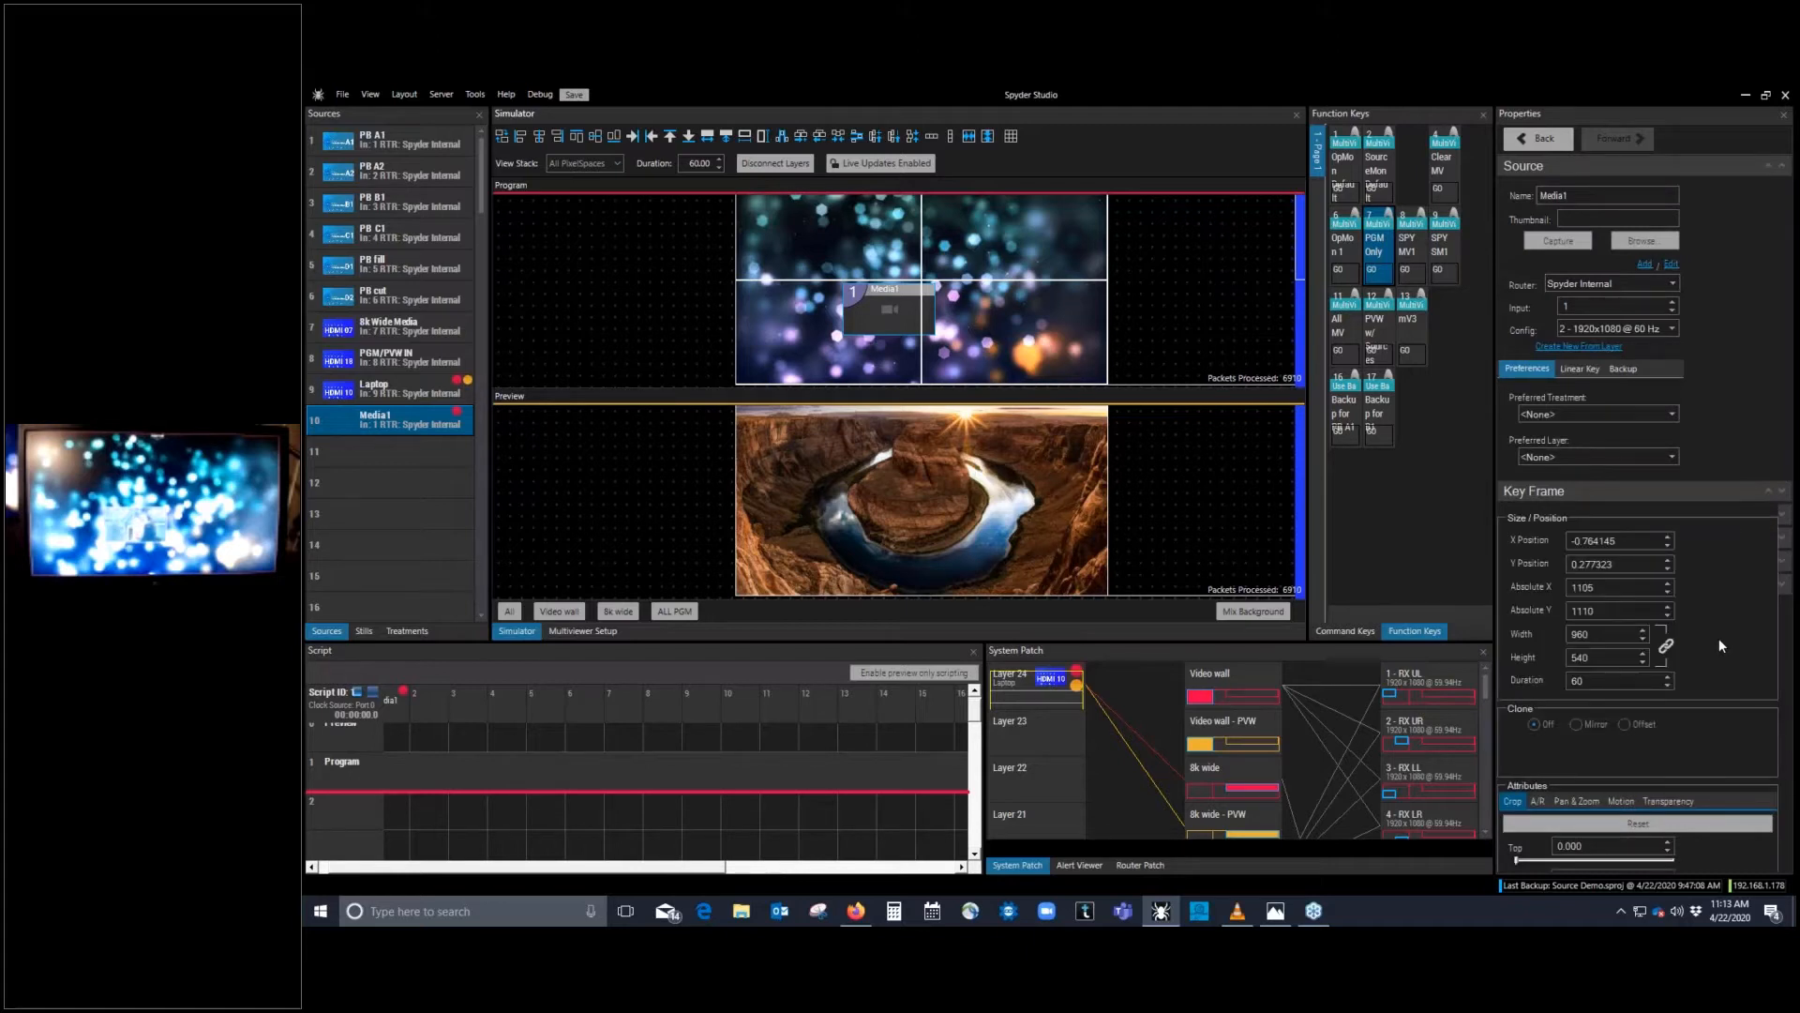
{"action": "scroll", "coordinate": [1721, 645], "scroll_direction": "down", "scroll_amount": 2}
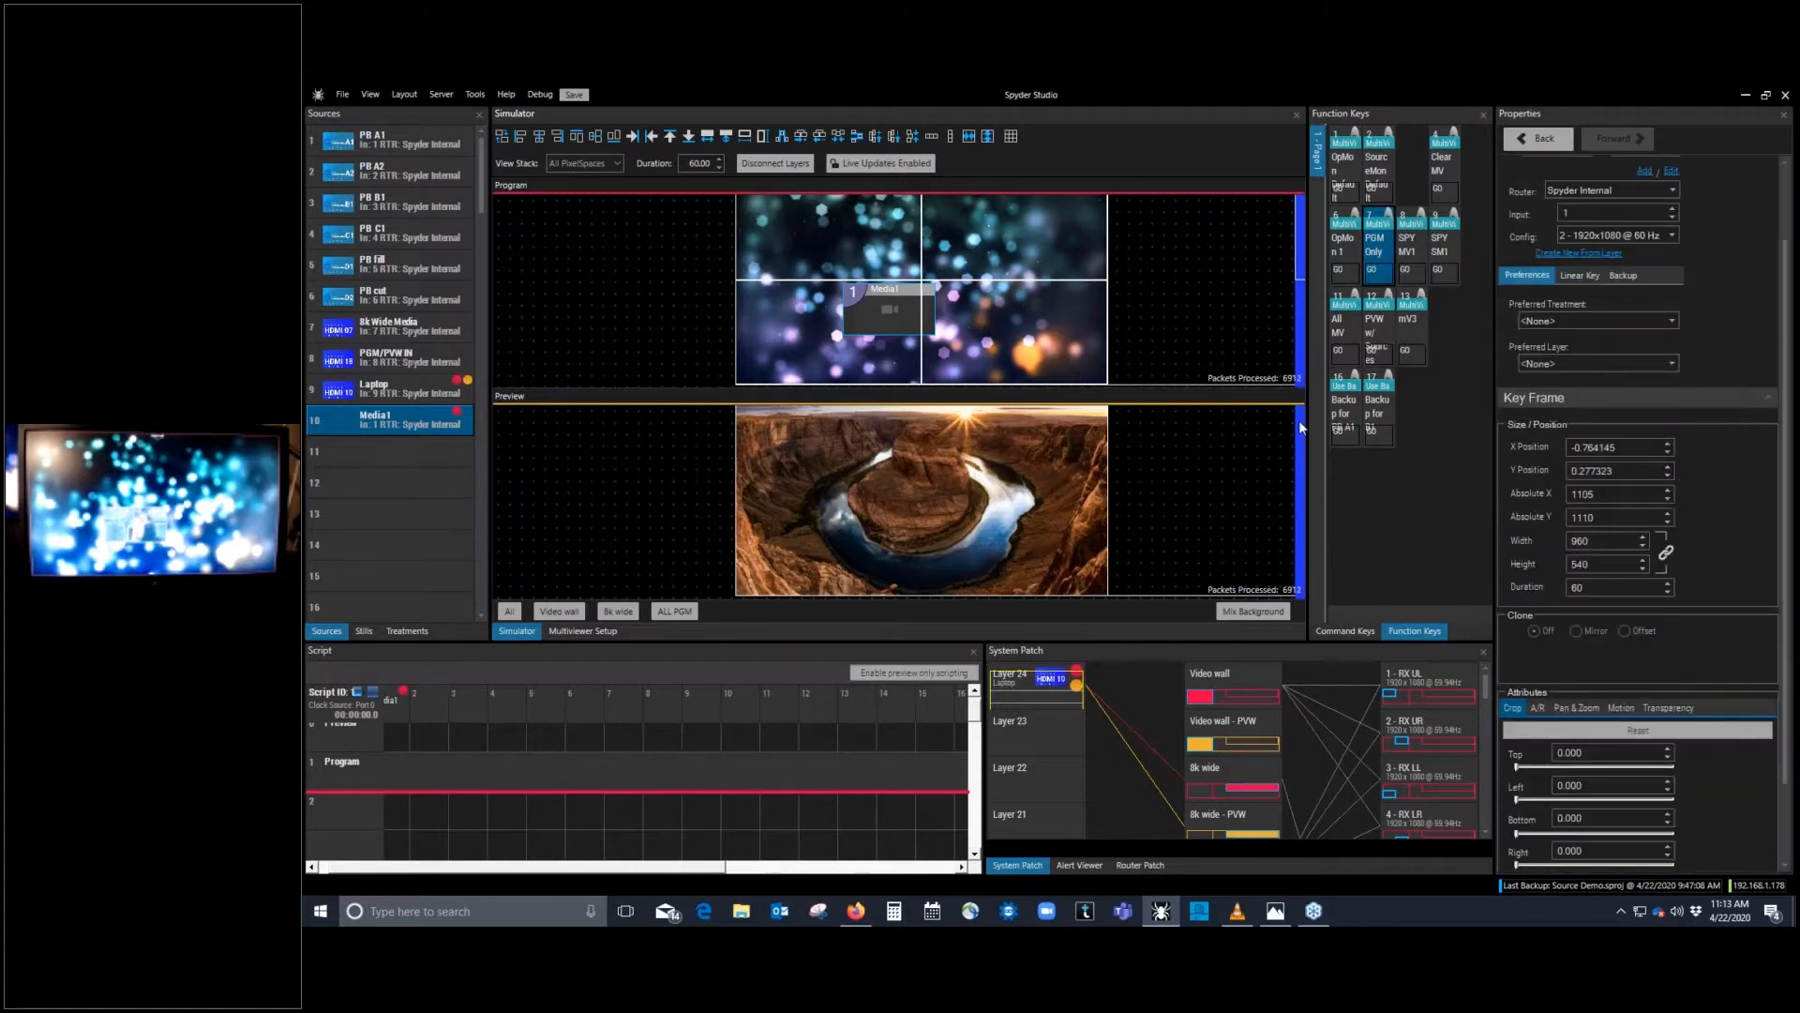
Step: Put Media1 back into configuration mode and collapse its input configuration details
{"action": "right_click", "coordinate": [391, 418]}
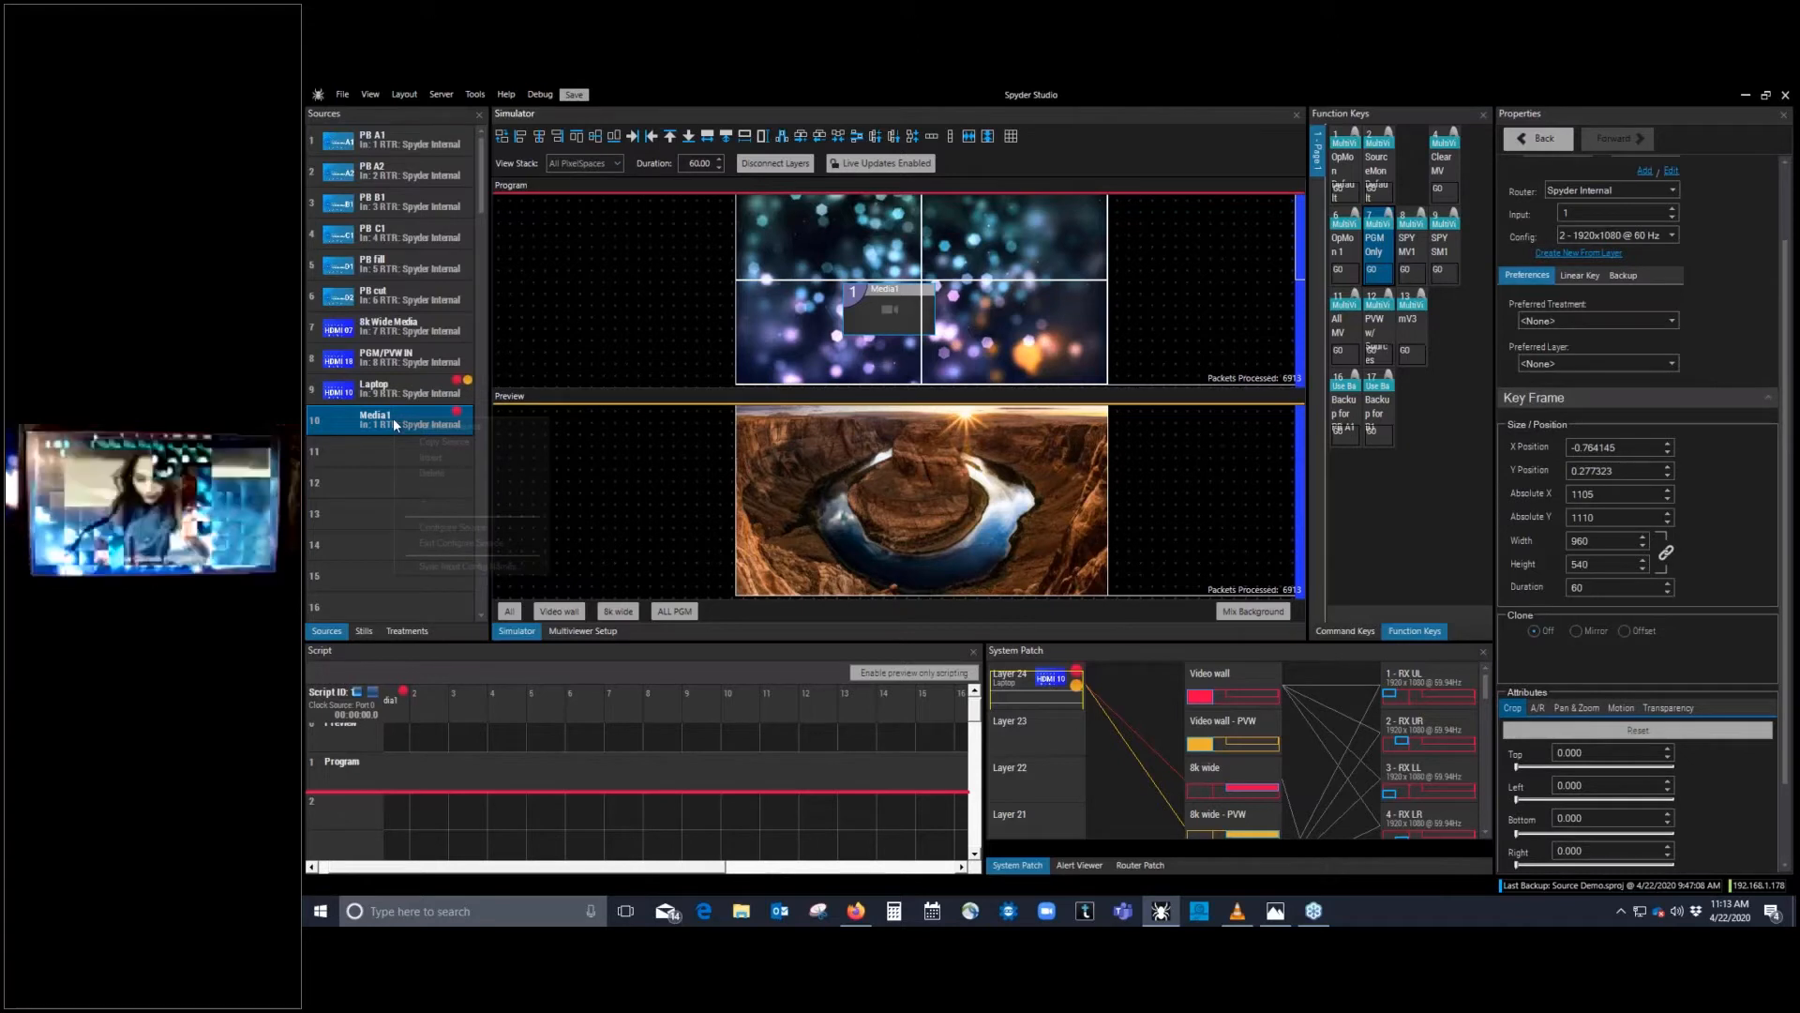
{"action": "left_click", "coordinate": [448, 536]}
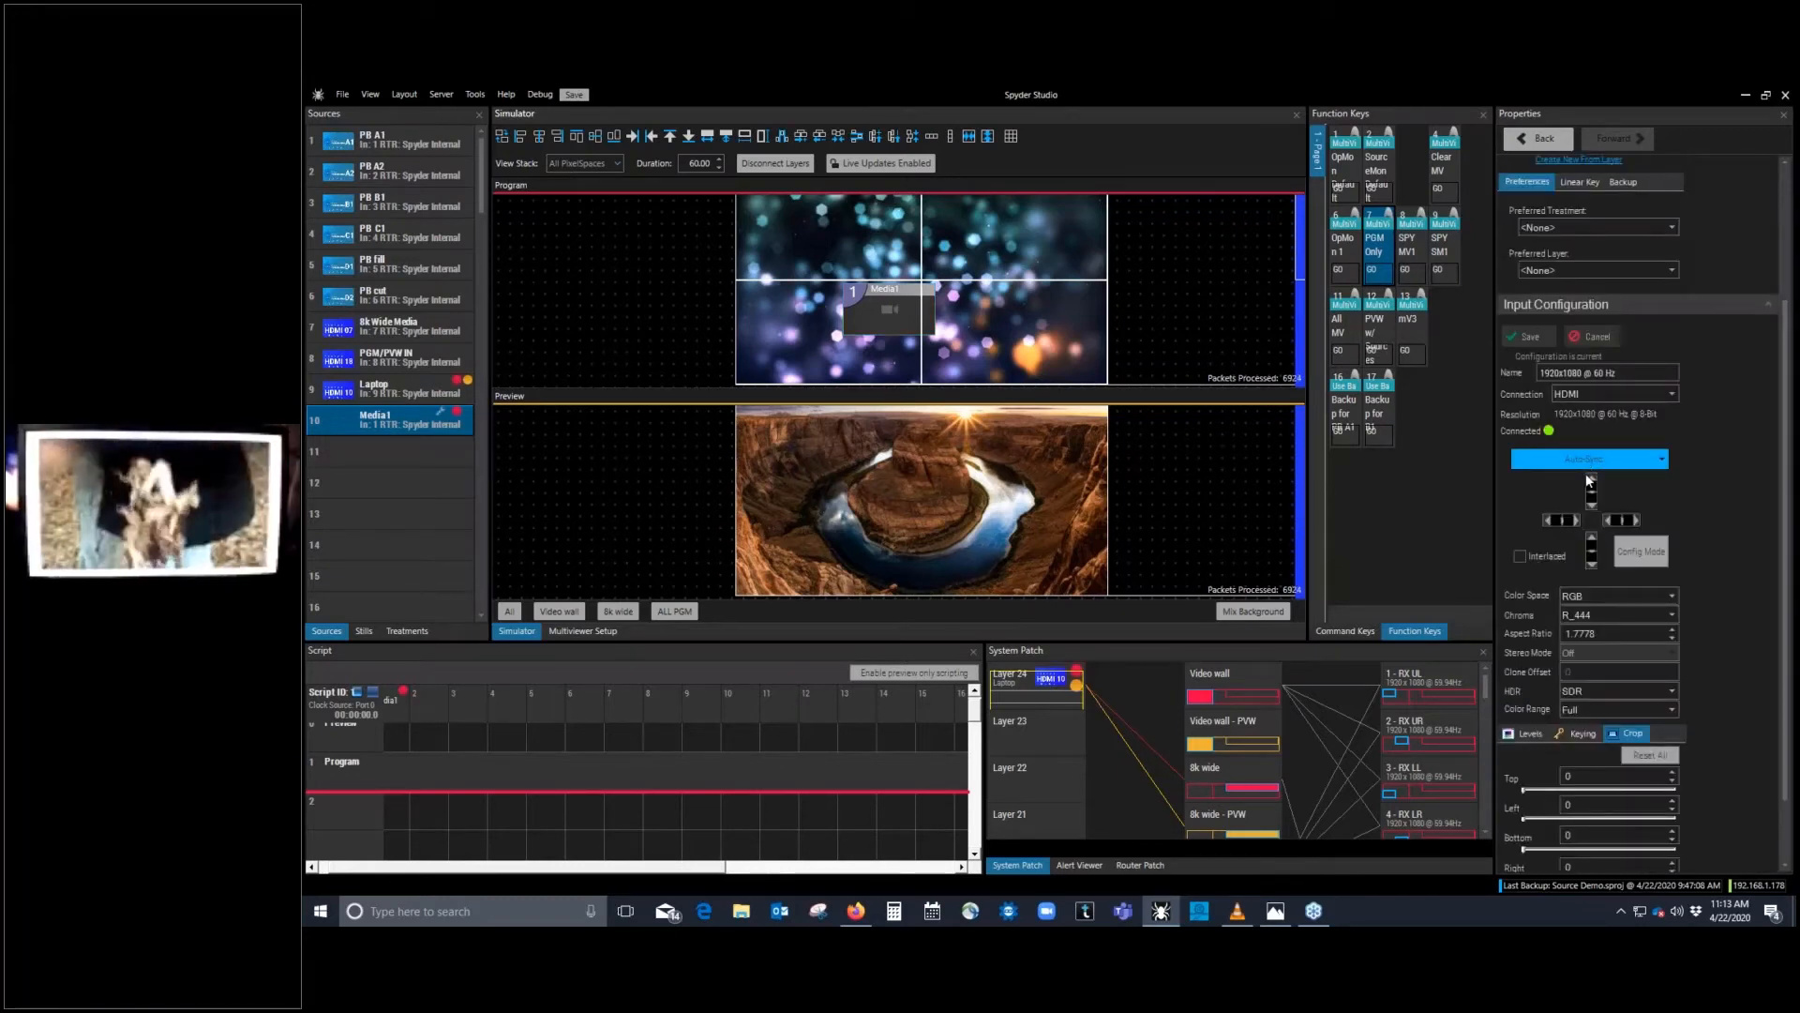
{"action": "left_click", "coordinate": [1767, 308]}
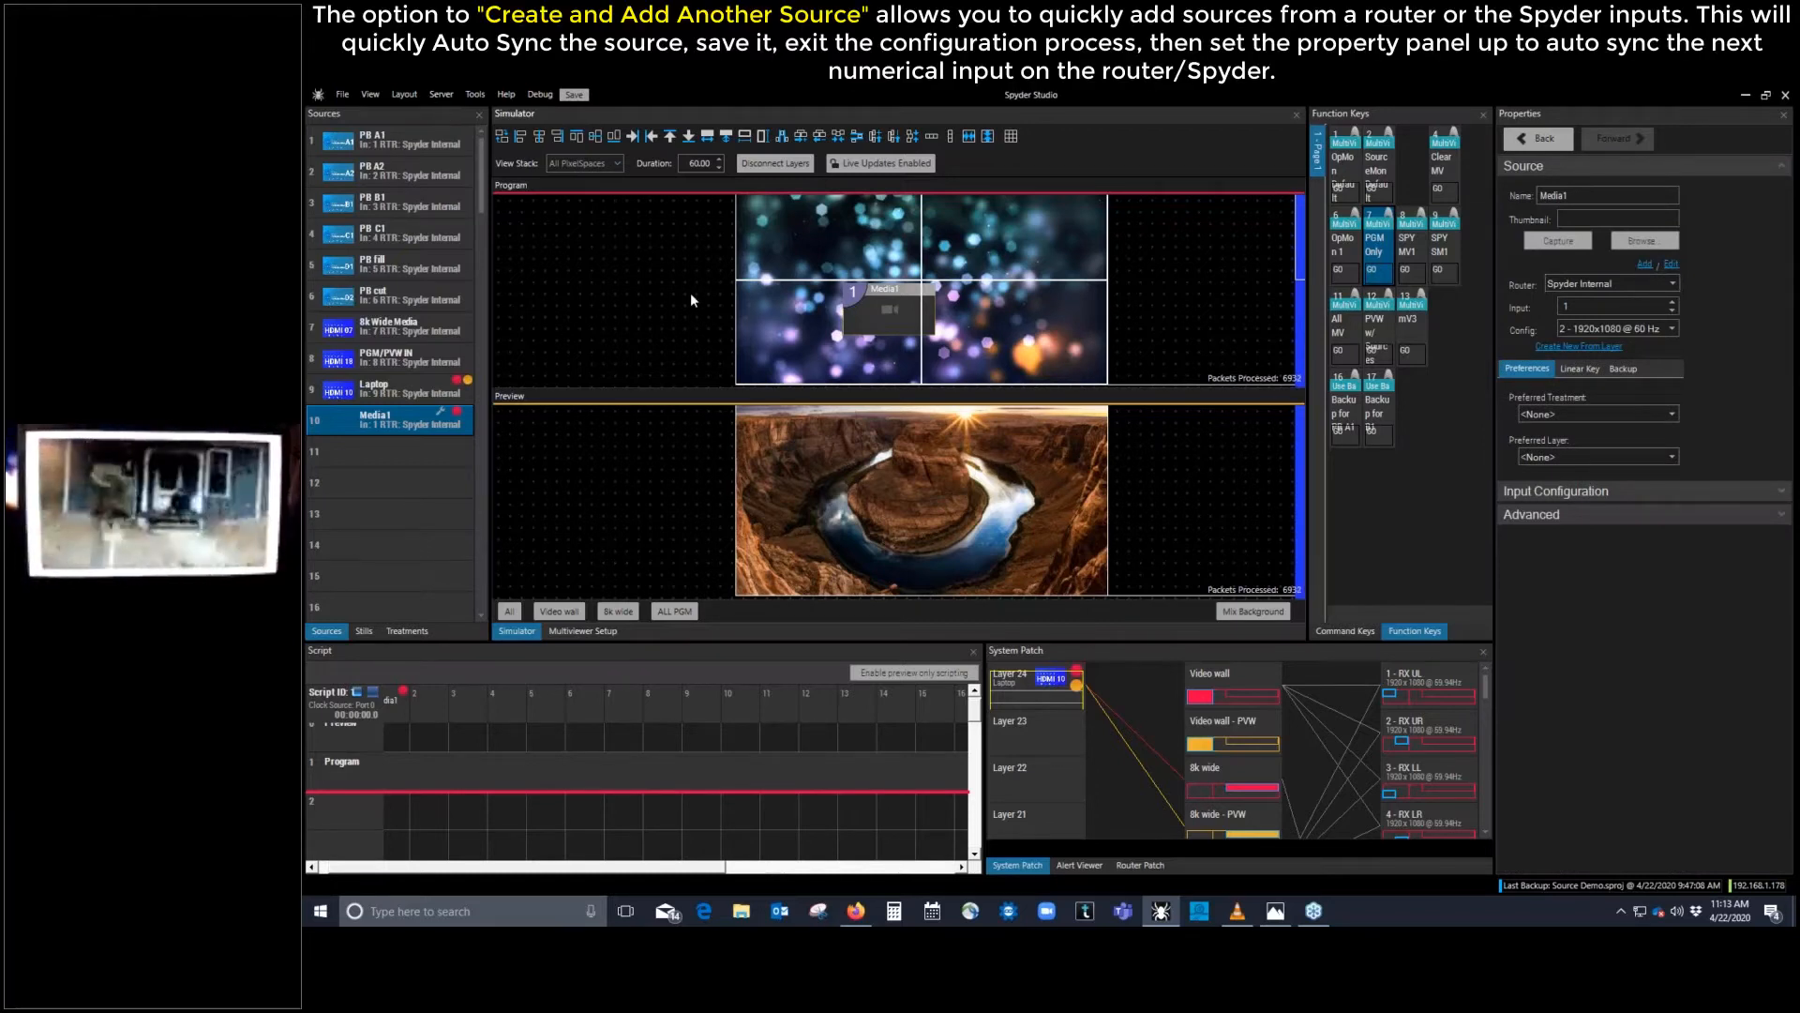
Step: Start a new source in empty slot 11 and name it media2
{"action": "left_click", "coordinate": [431, 444]}
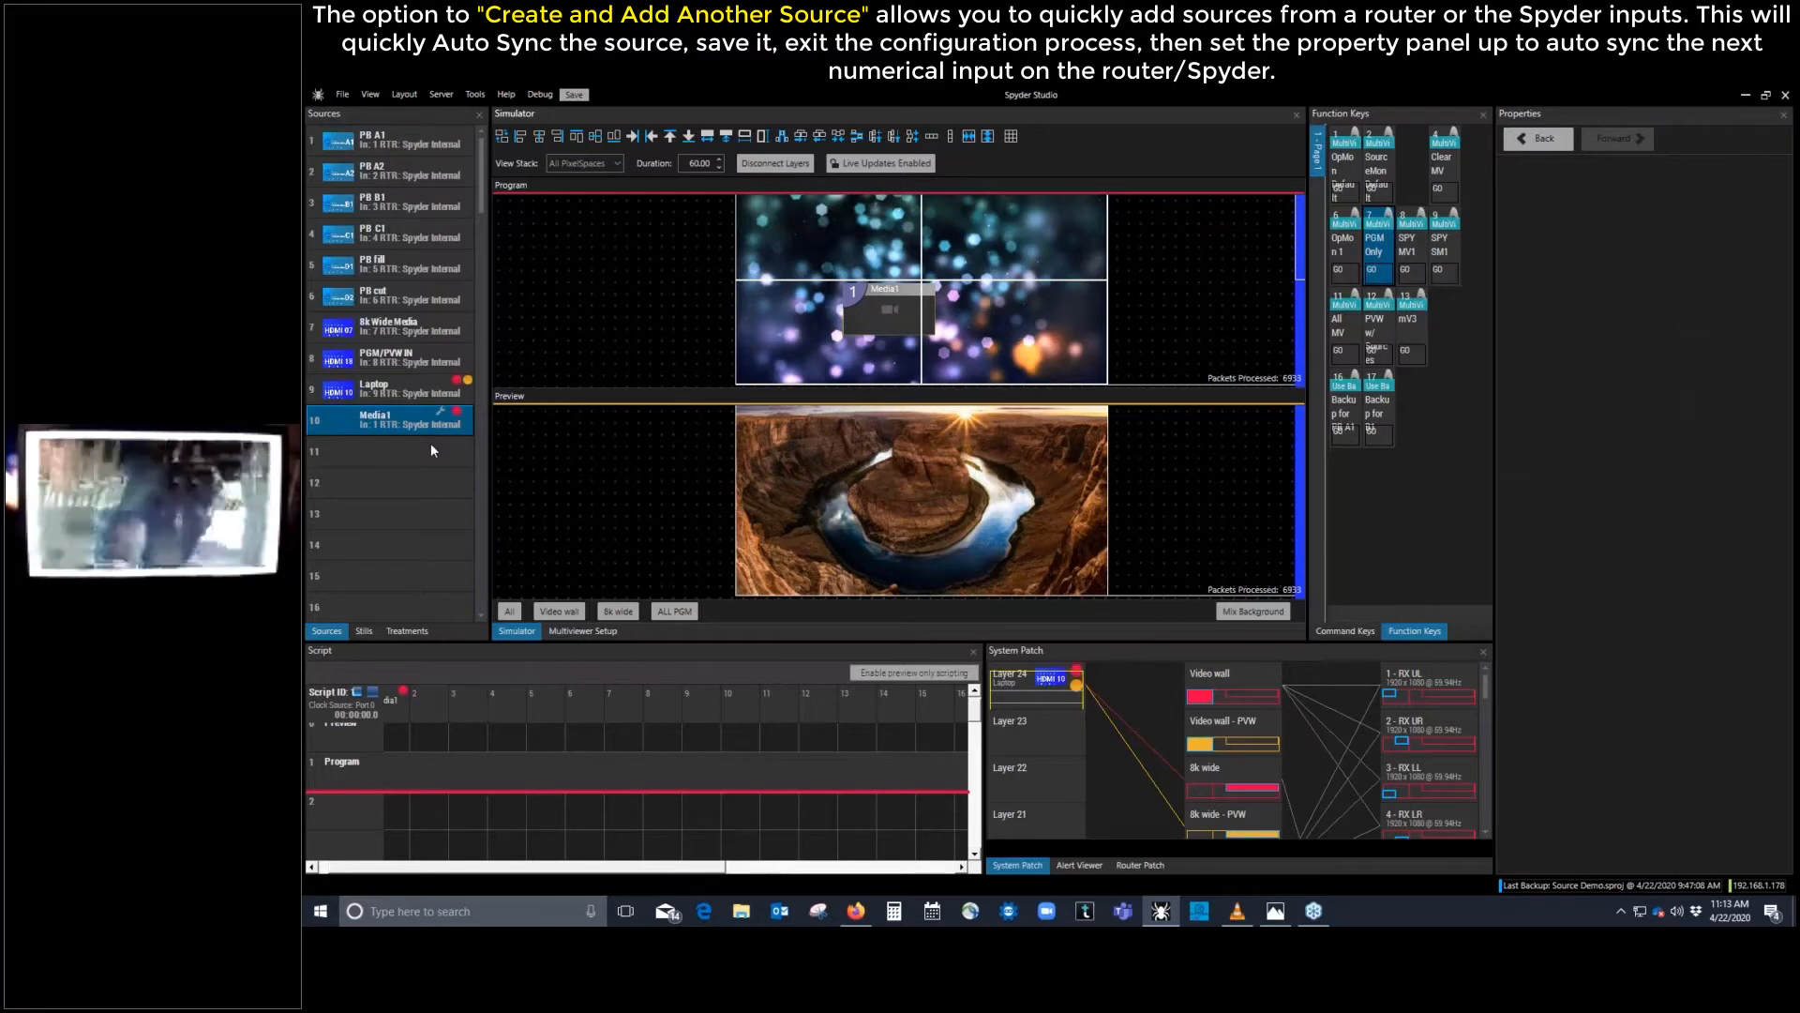
{"action": "left_click", "coordinate": [413, 425]}
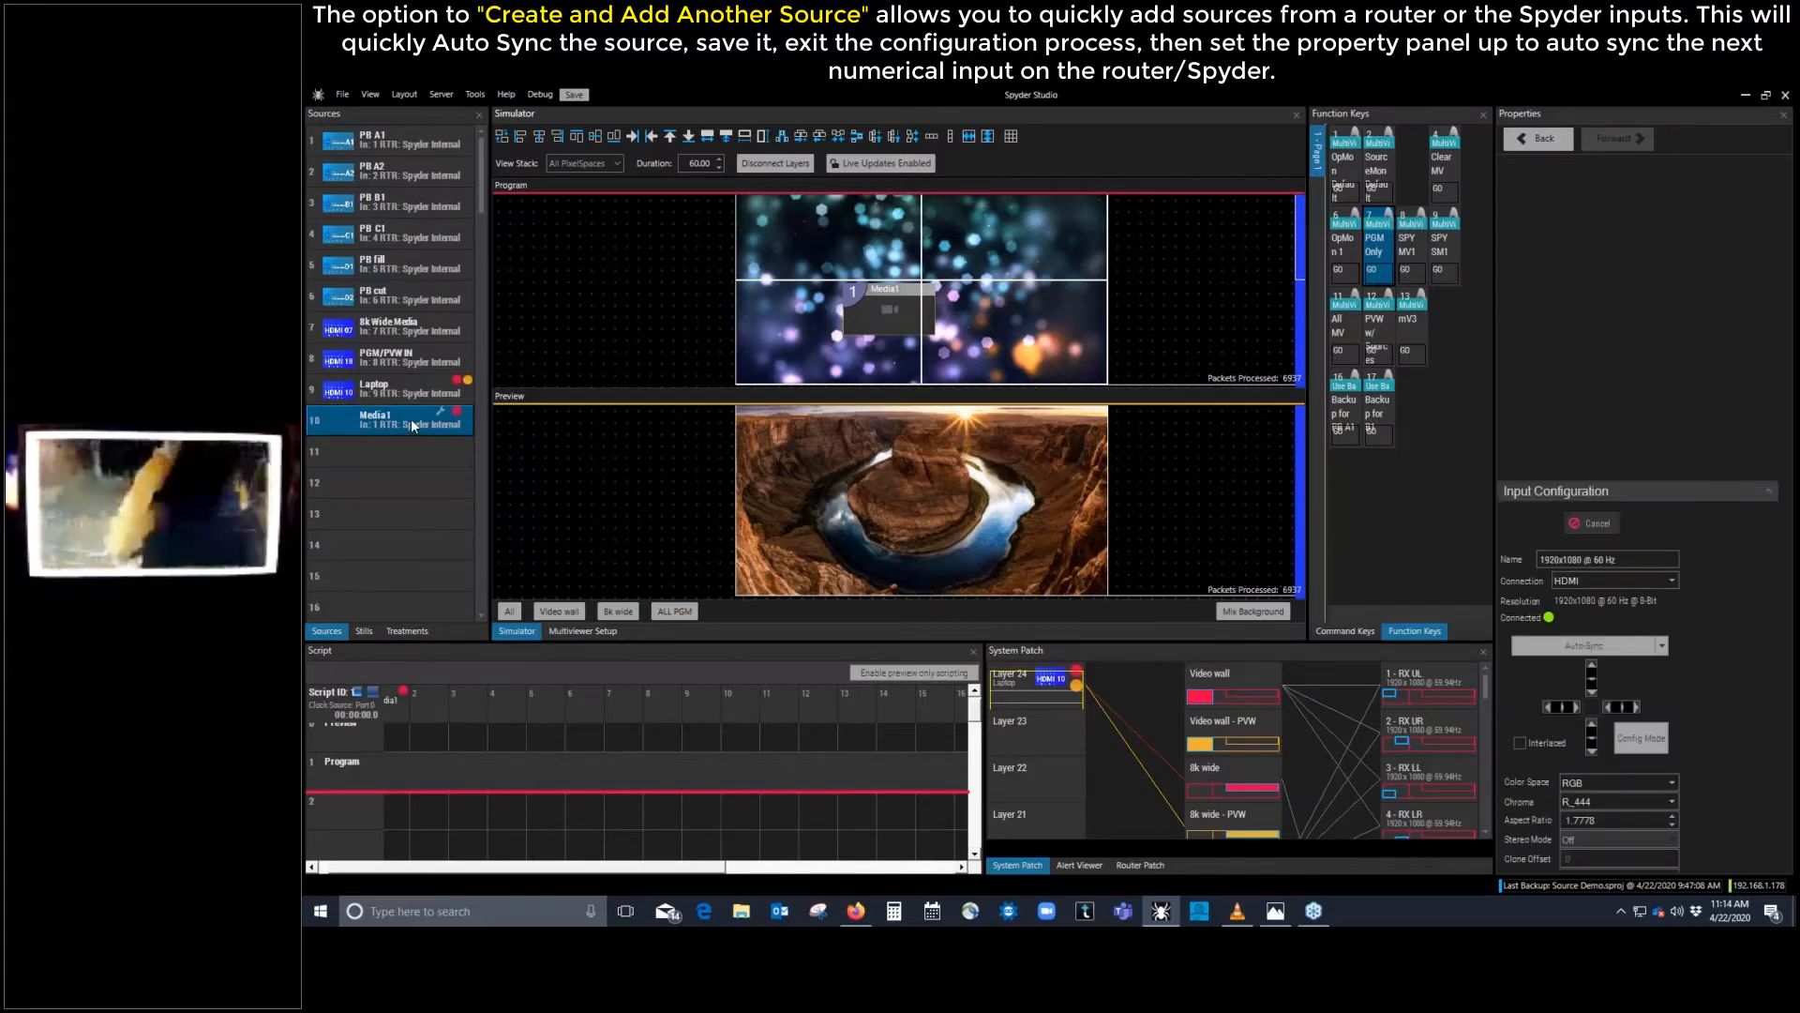
{"action": "left_click", "coordinate": [412, 439]}
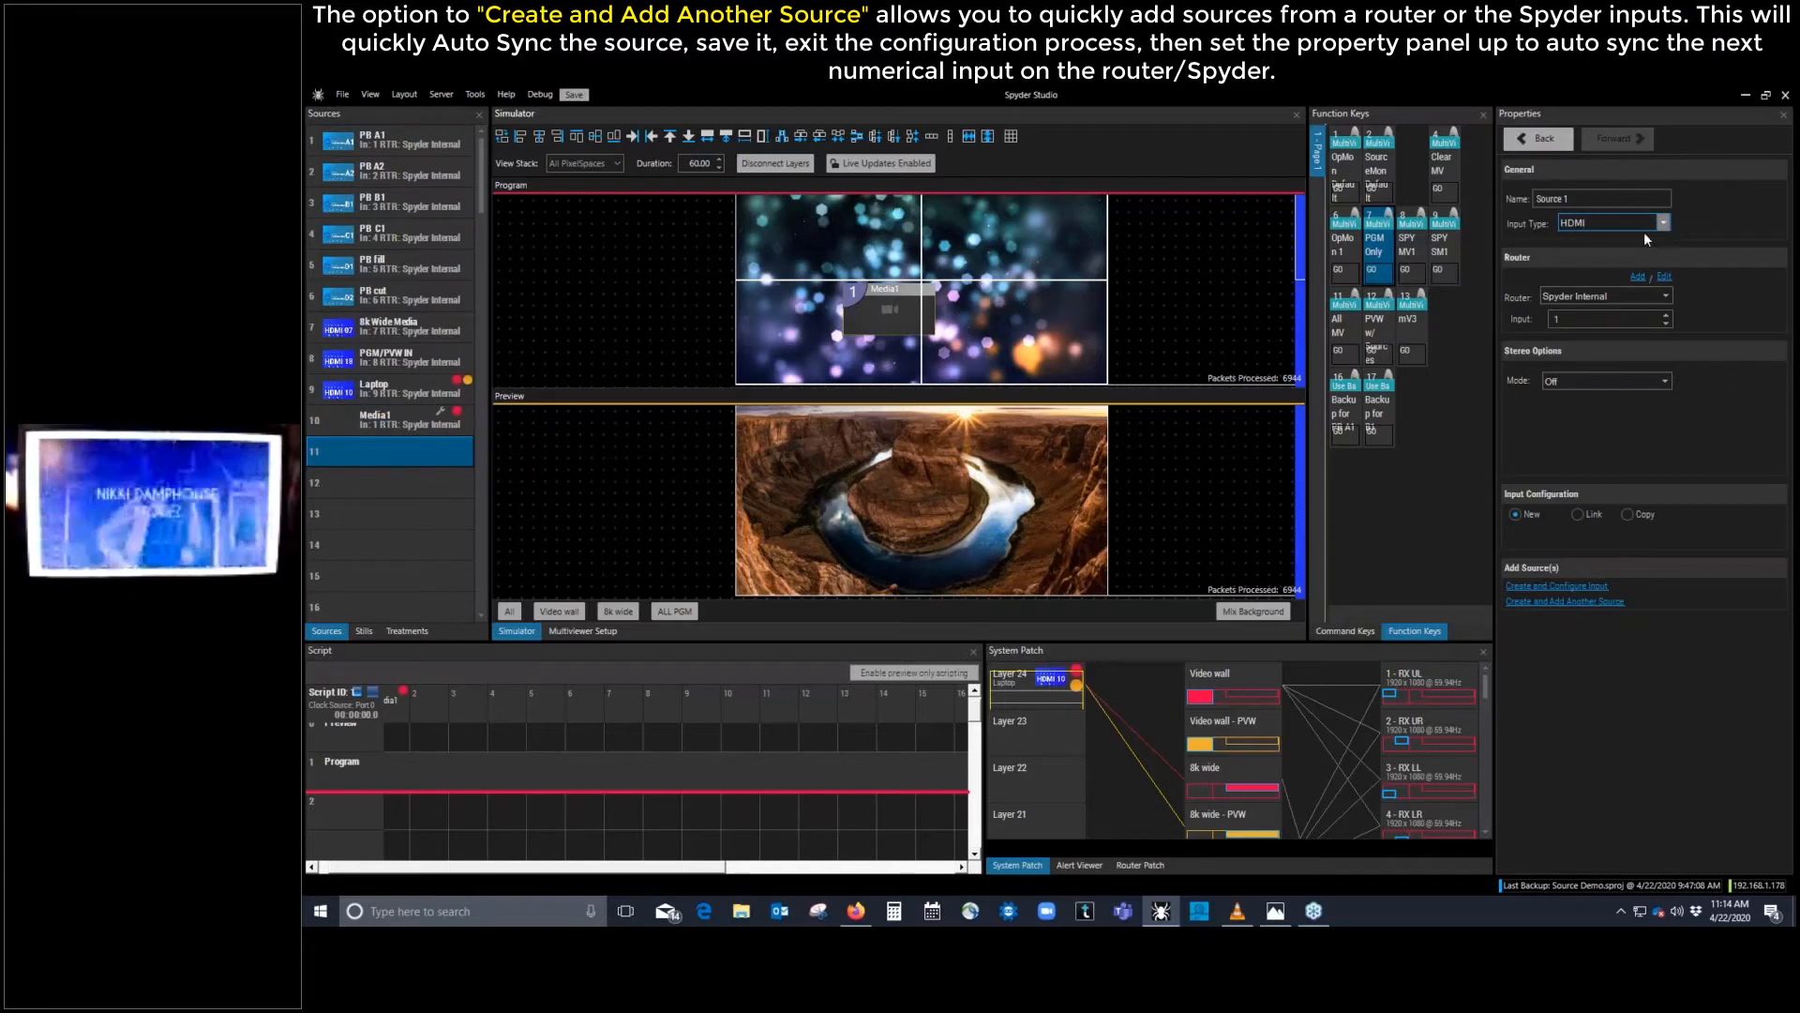
{"action": "left_click", "coordinate": [1632, 197]}
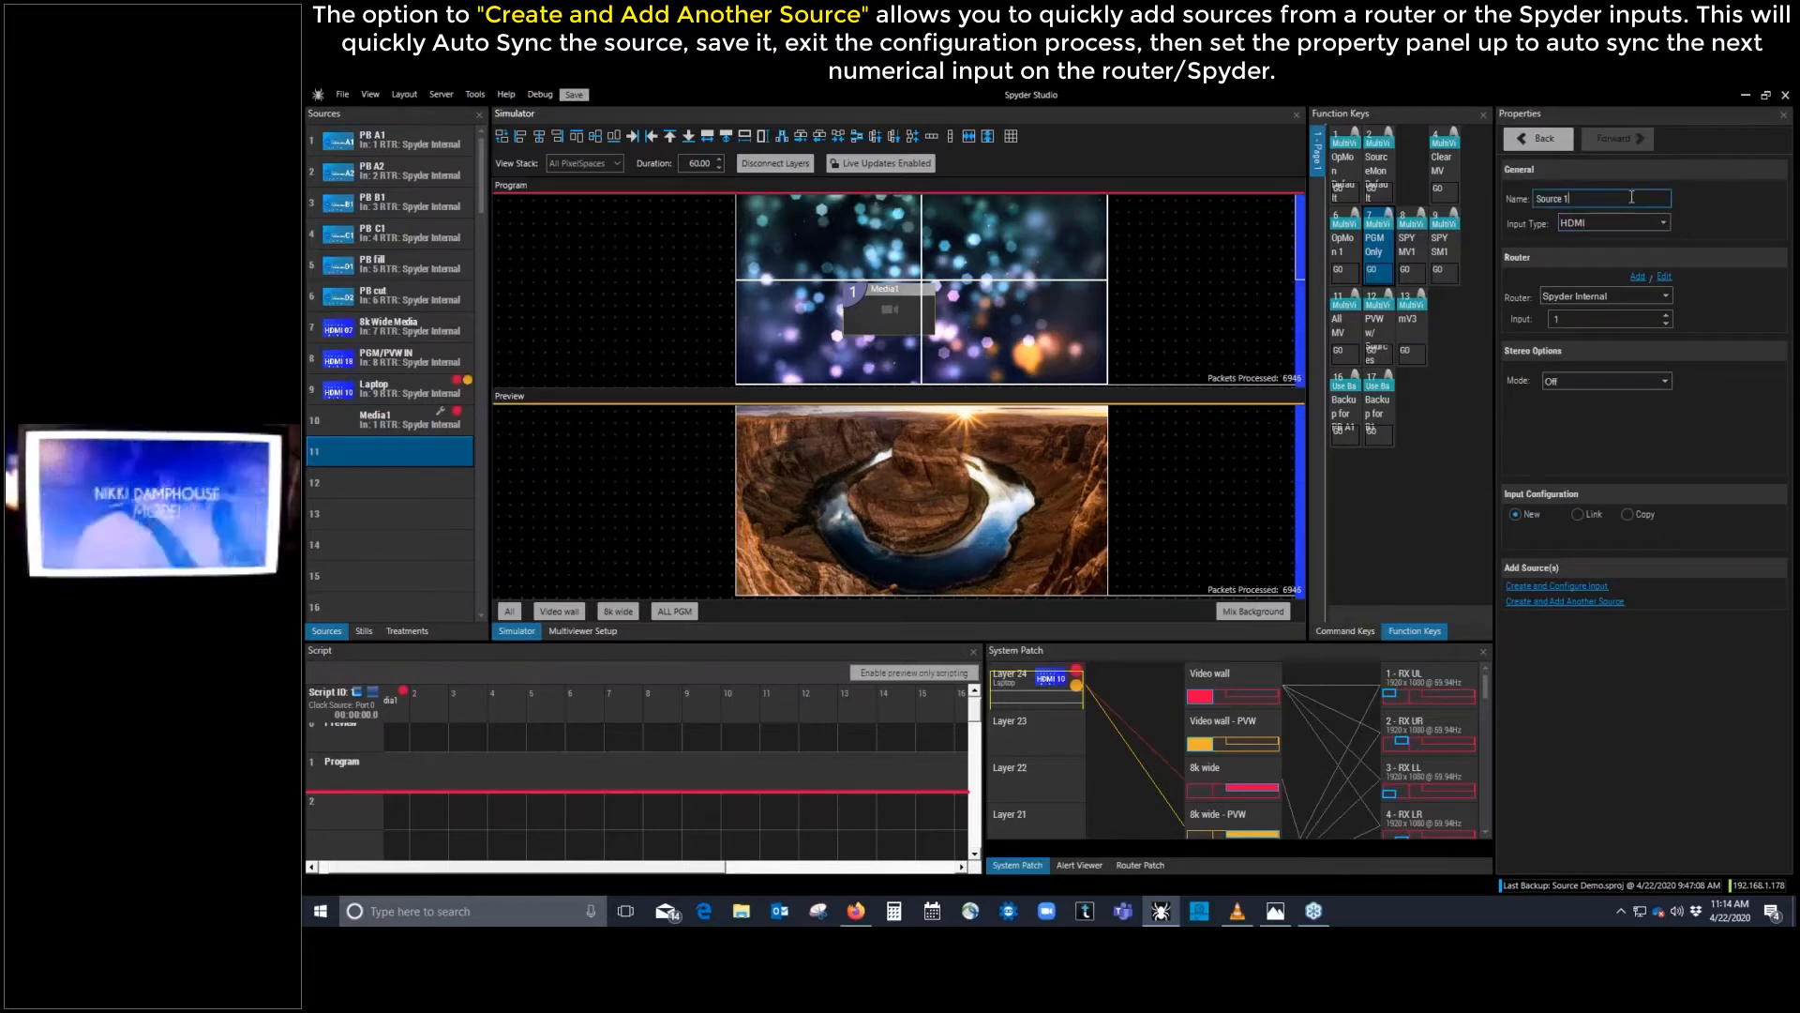
{"action": "left_click_drag", "start_coordinate": [1631, 197], "coordinate": [1411, 205]}
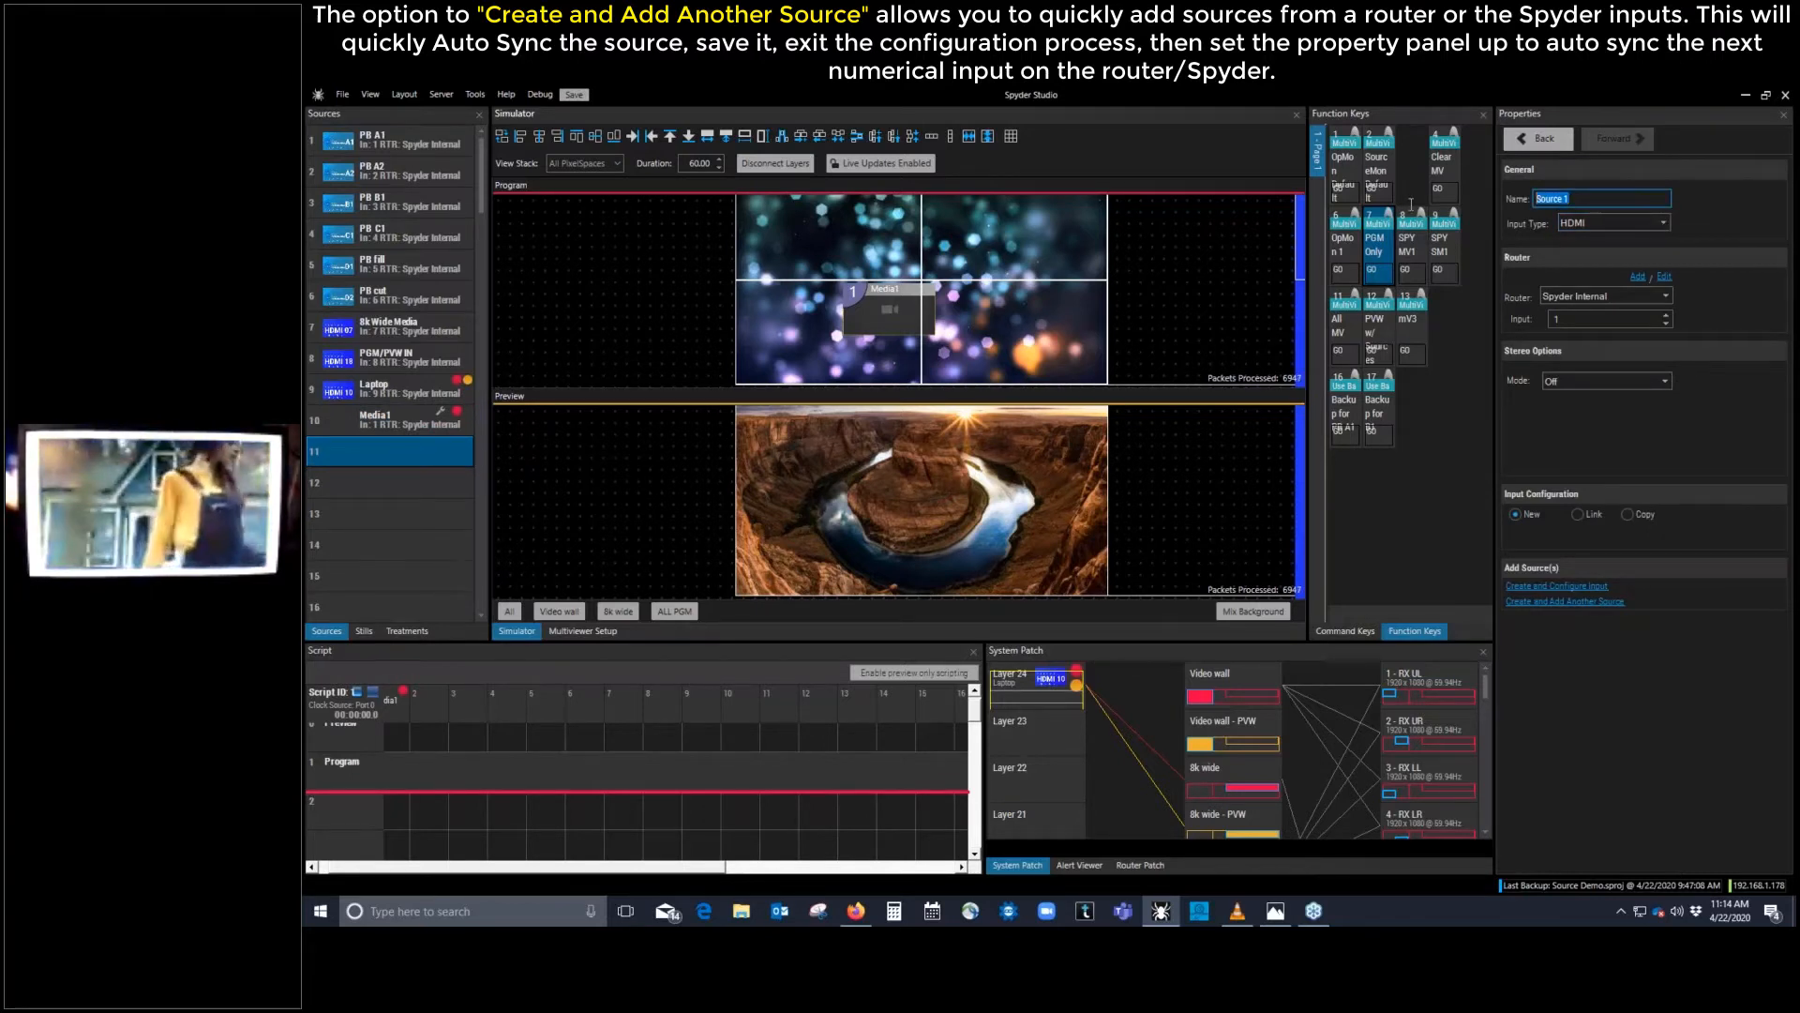
{"action": "type", "text": "medi"}
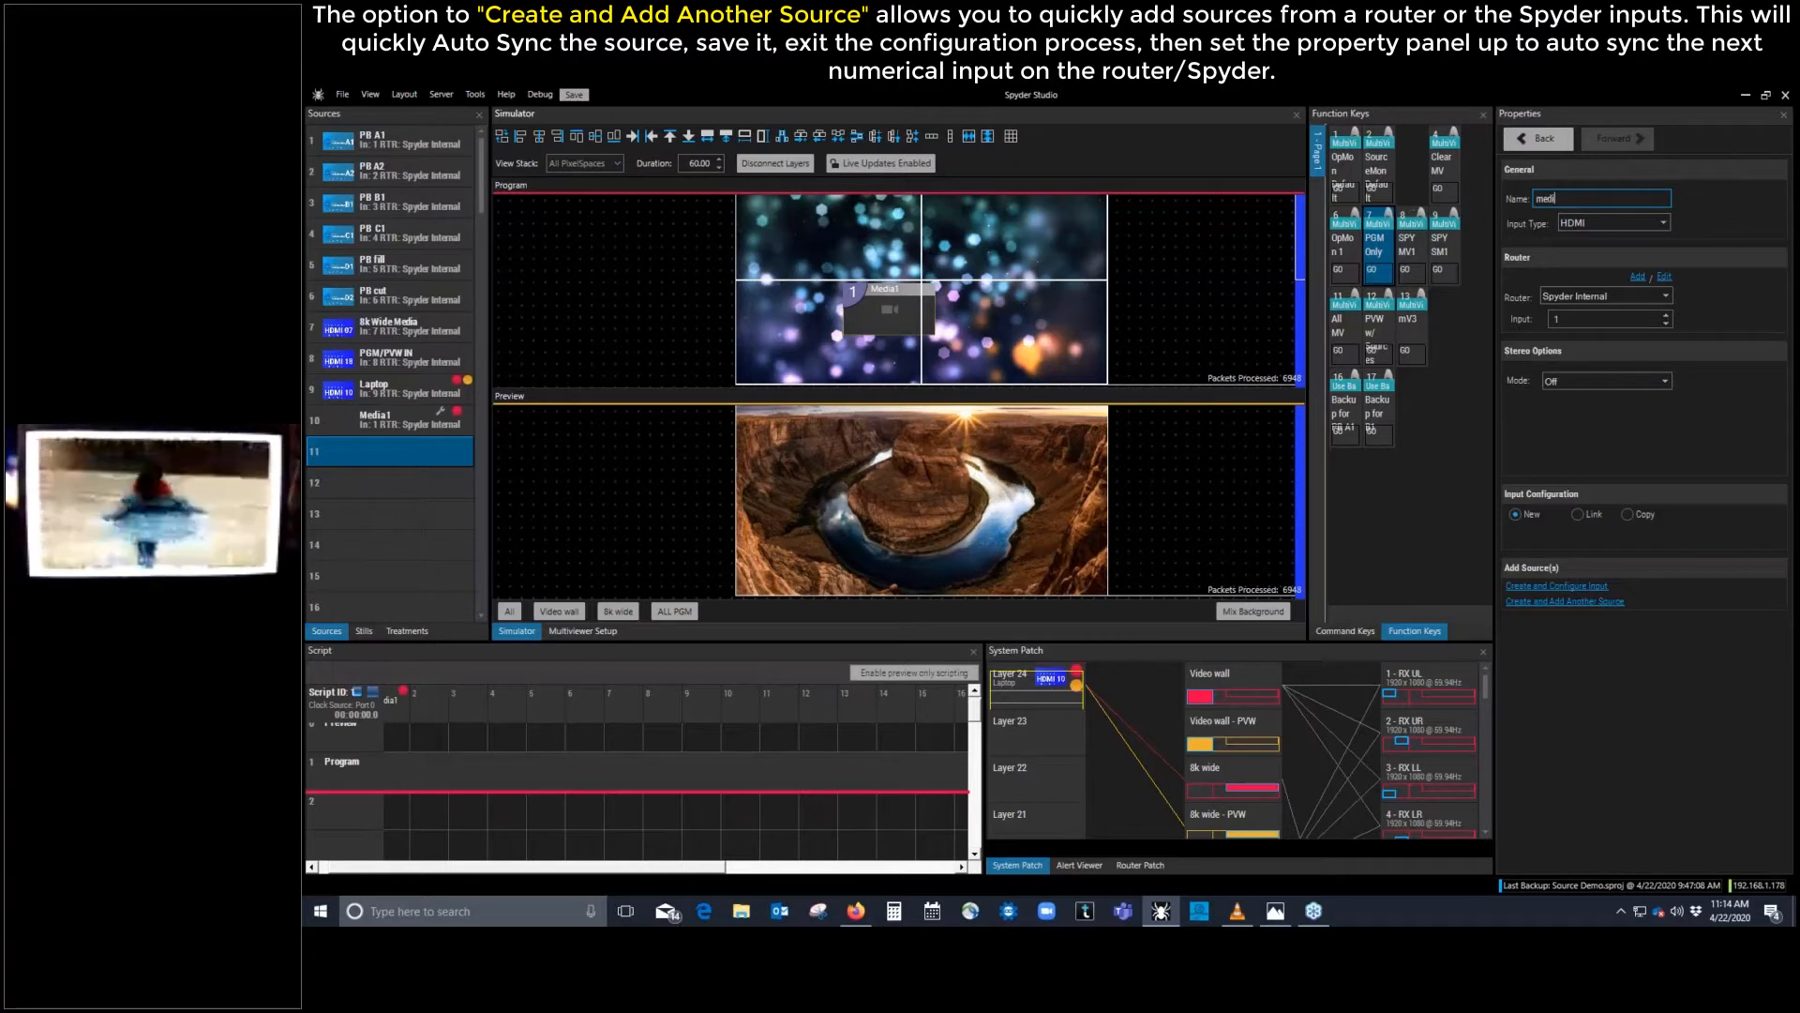
{"action": "type", "text": "a2"}
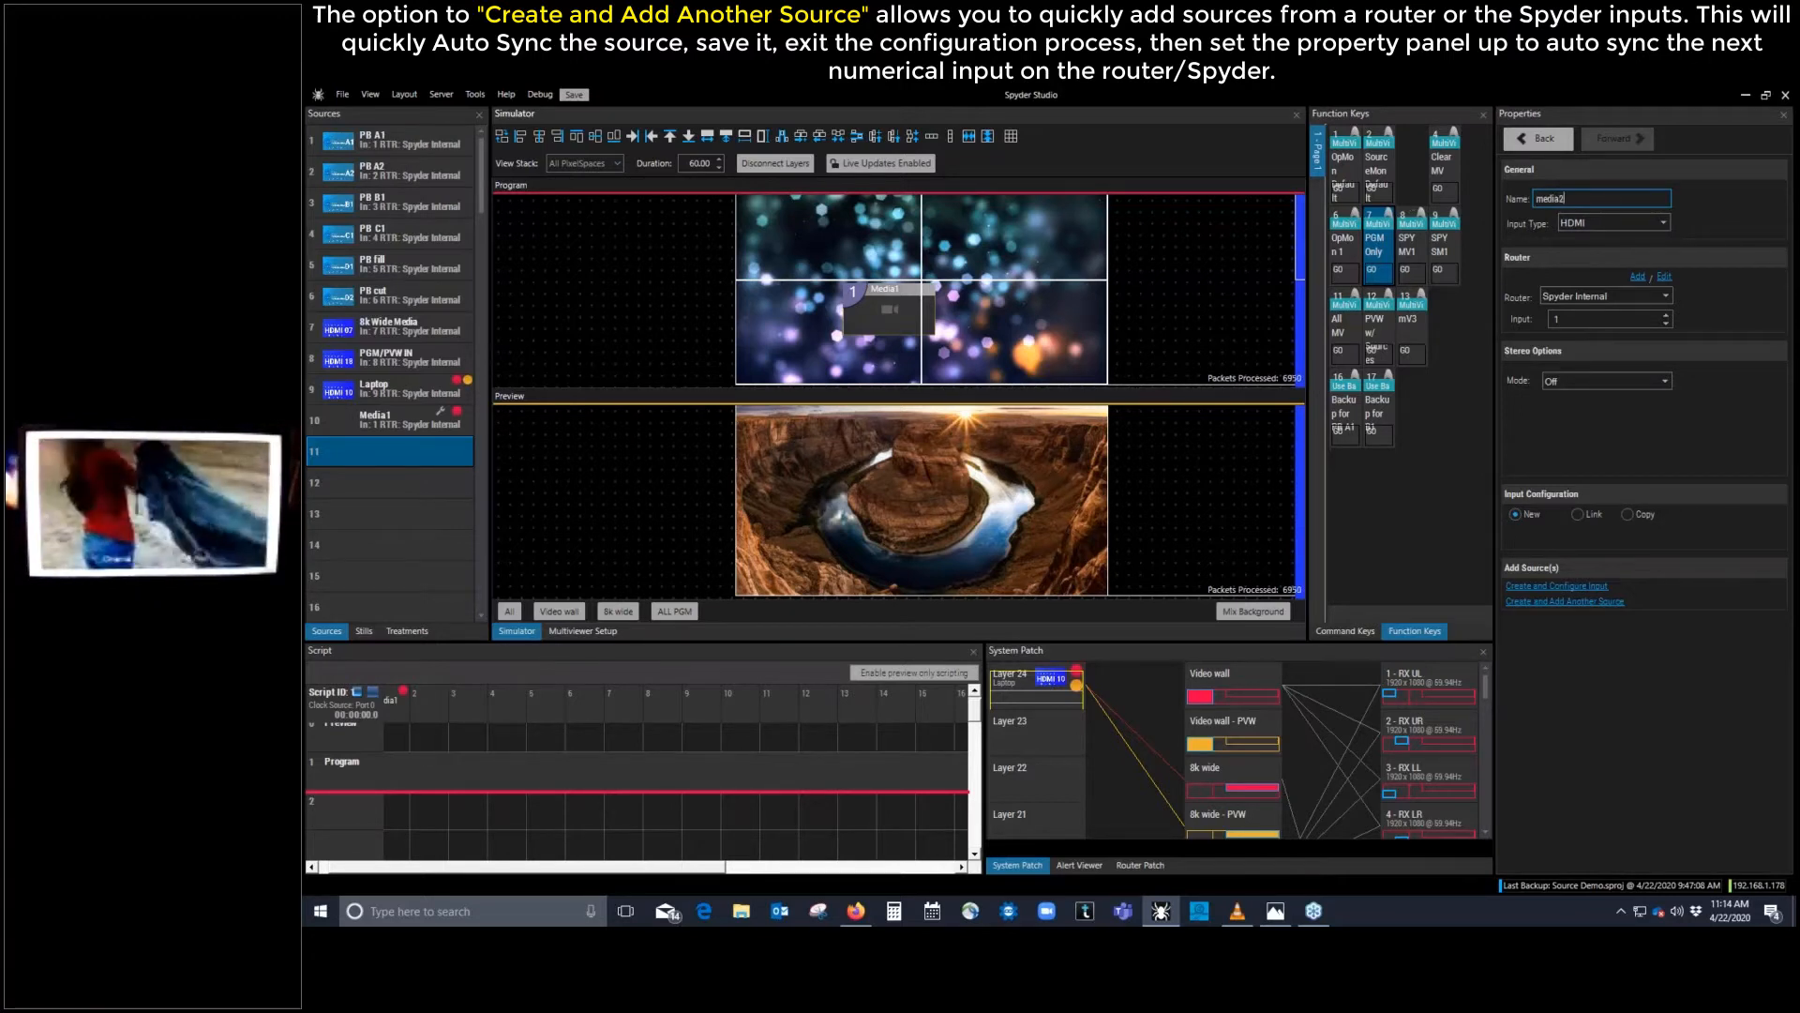
Step: Set media2 to HDMI on input 2 of the Spyder Internal router, and create it with the option to add another source
{"action": "left_click", "coordinate": [1663, 224]}
{"action": "left_click", "coordinate": [1654, 255]}
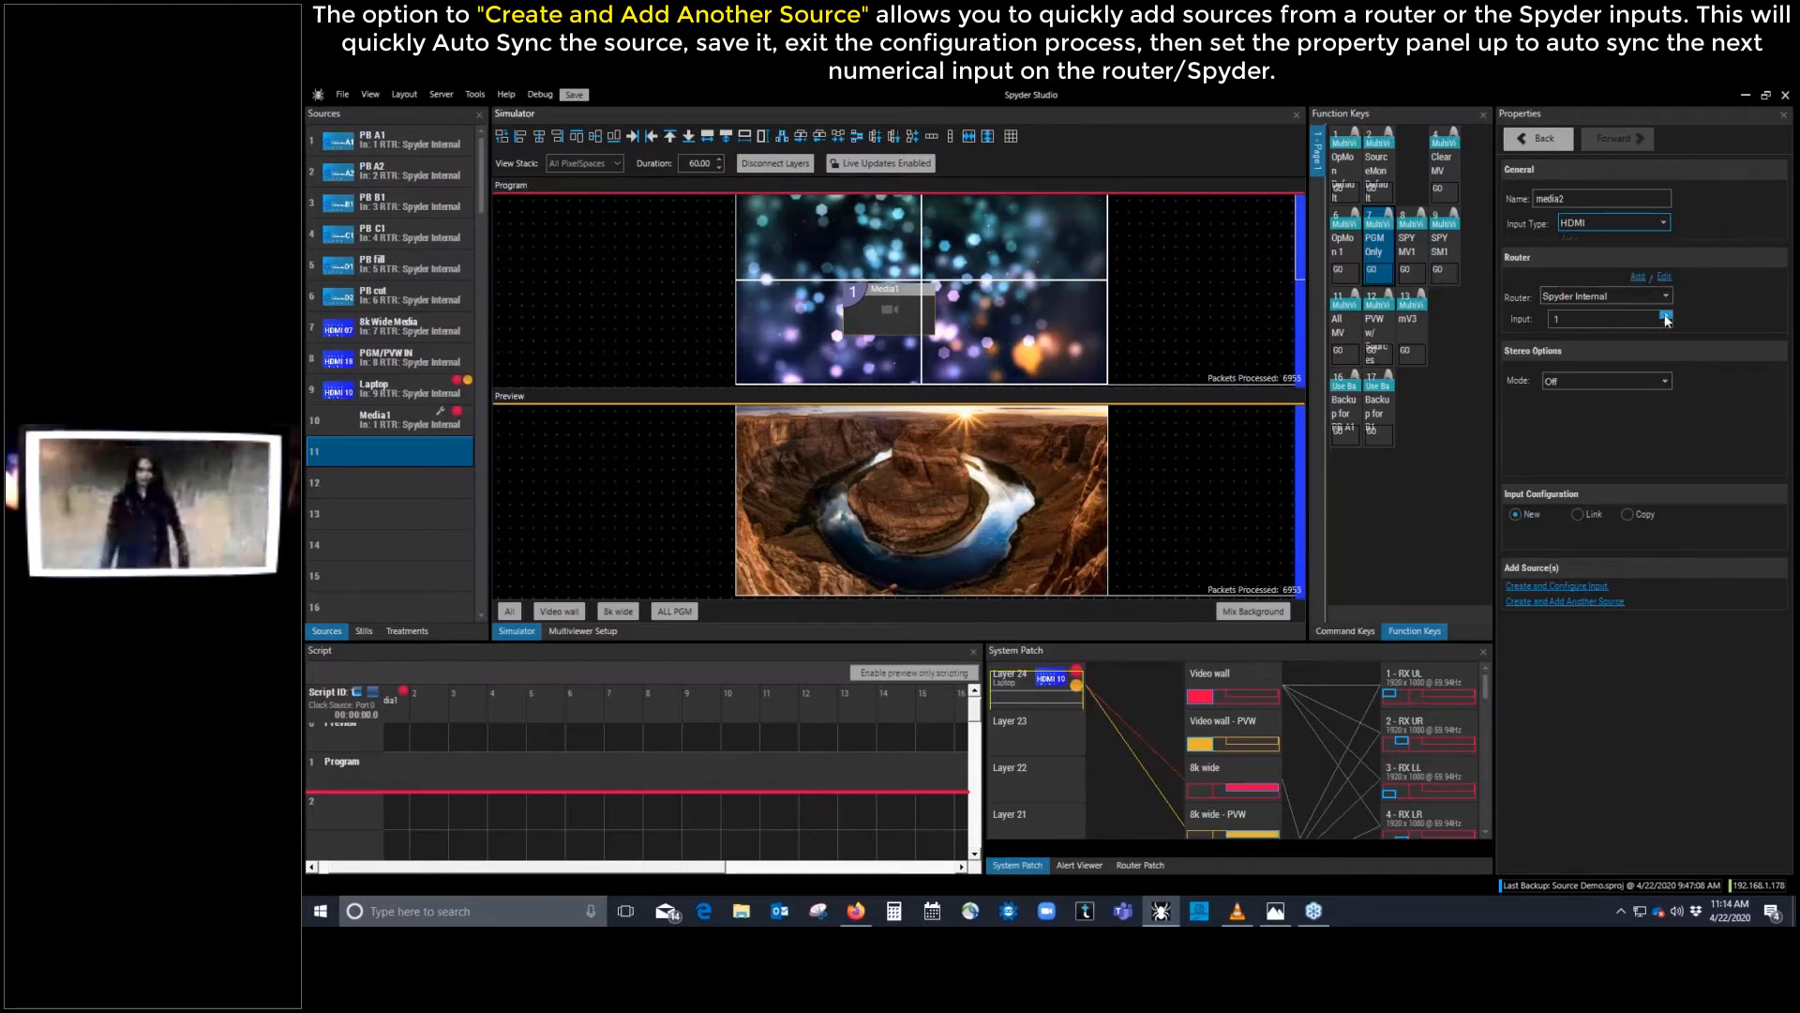
{"action": "type", "text": "2"}
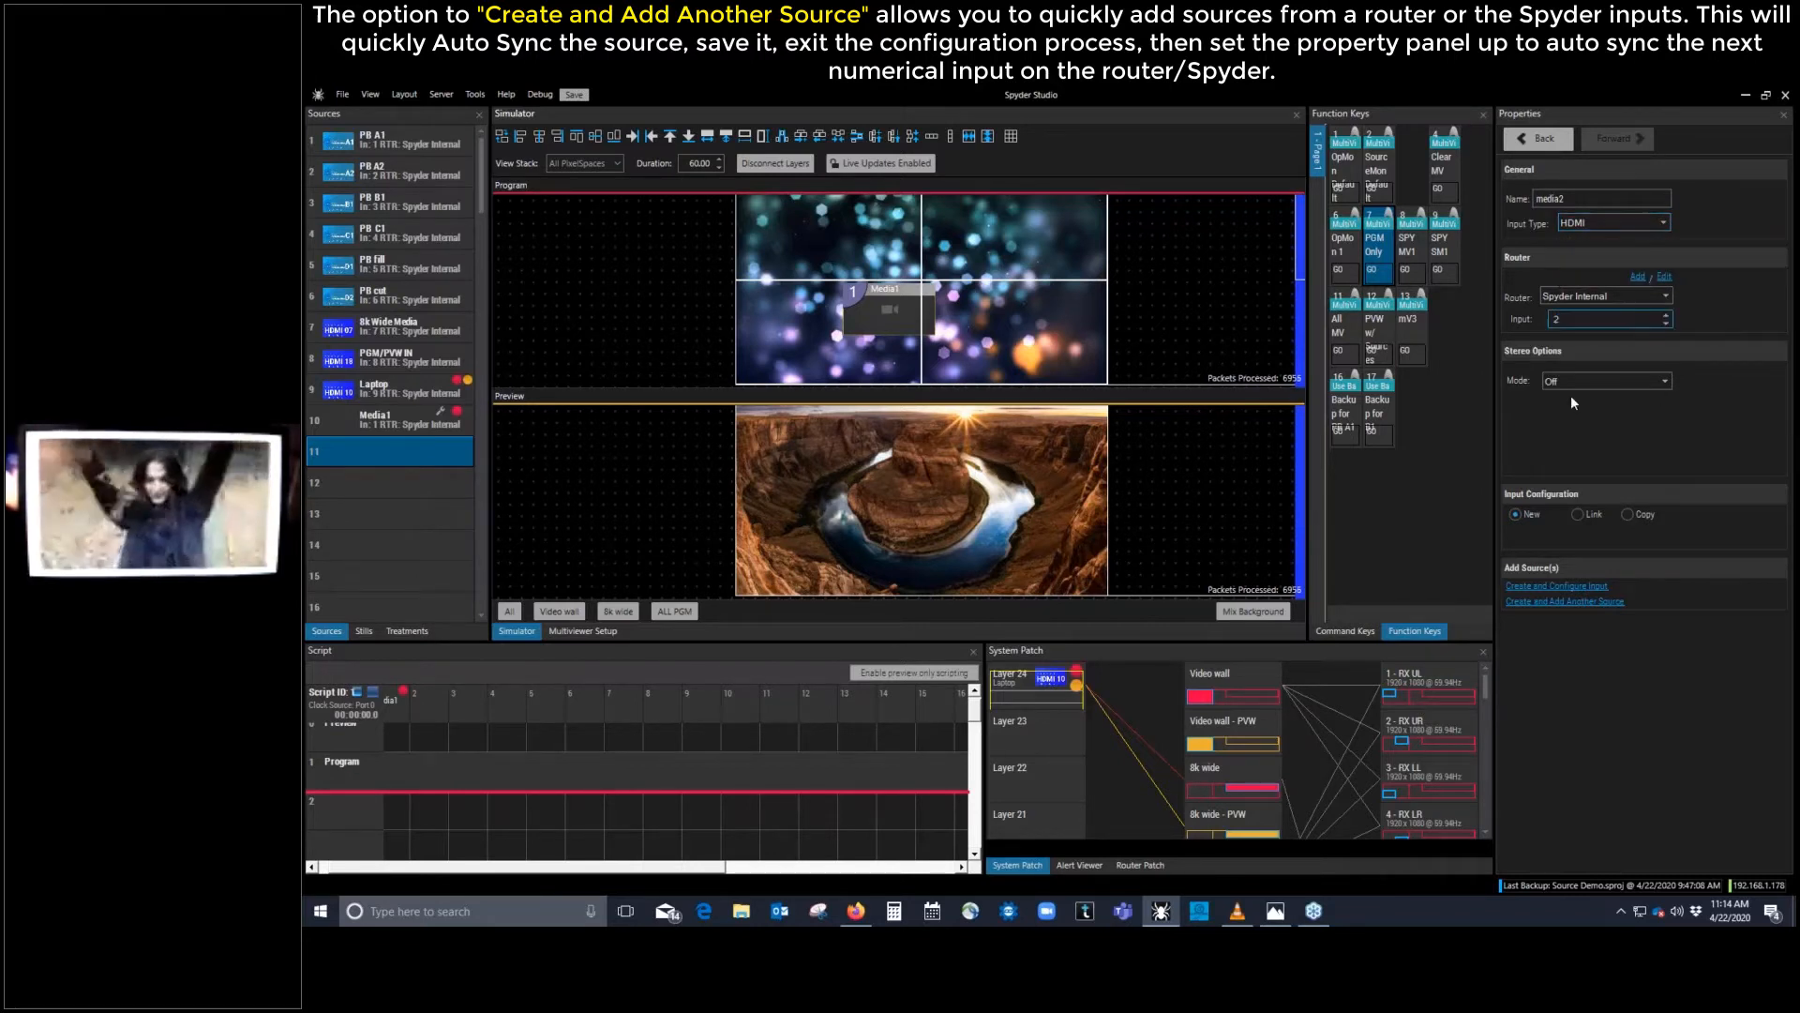
{"action": "left_click", "coordinate": [1566, 602]}
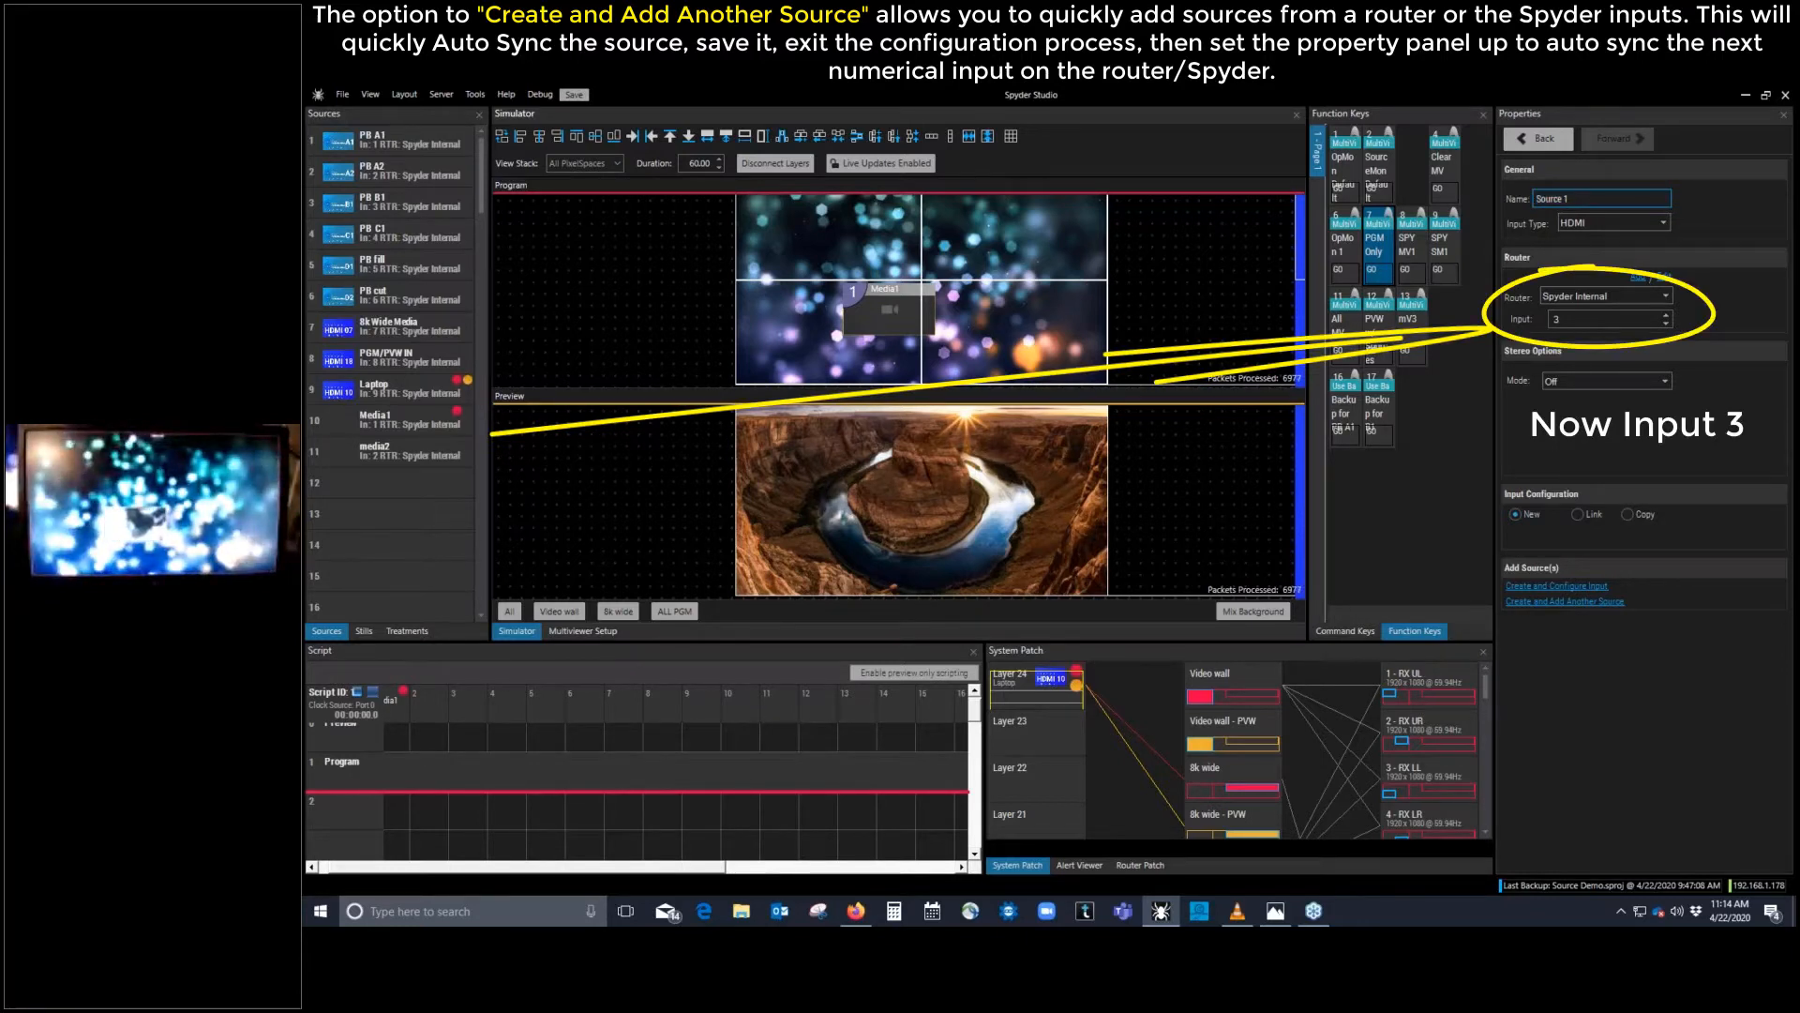
Step: Name the next source Media 3, keep it as HDMI on input 3, and create it with the option to add another source
{"action": "key", "text": "BackSpace"}
{"action": "key", "text": "BackSpace"}
{"action": "key", "text": "BackSpace"}
{"action": "key", "text": "BackSpace"}
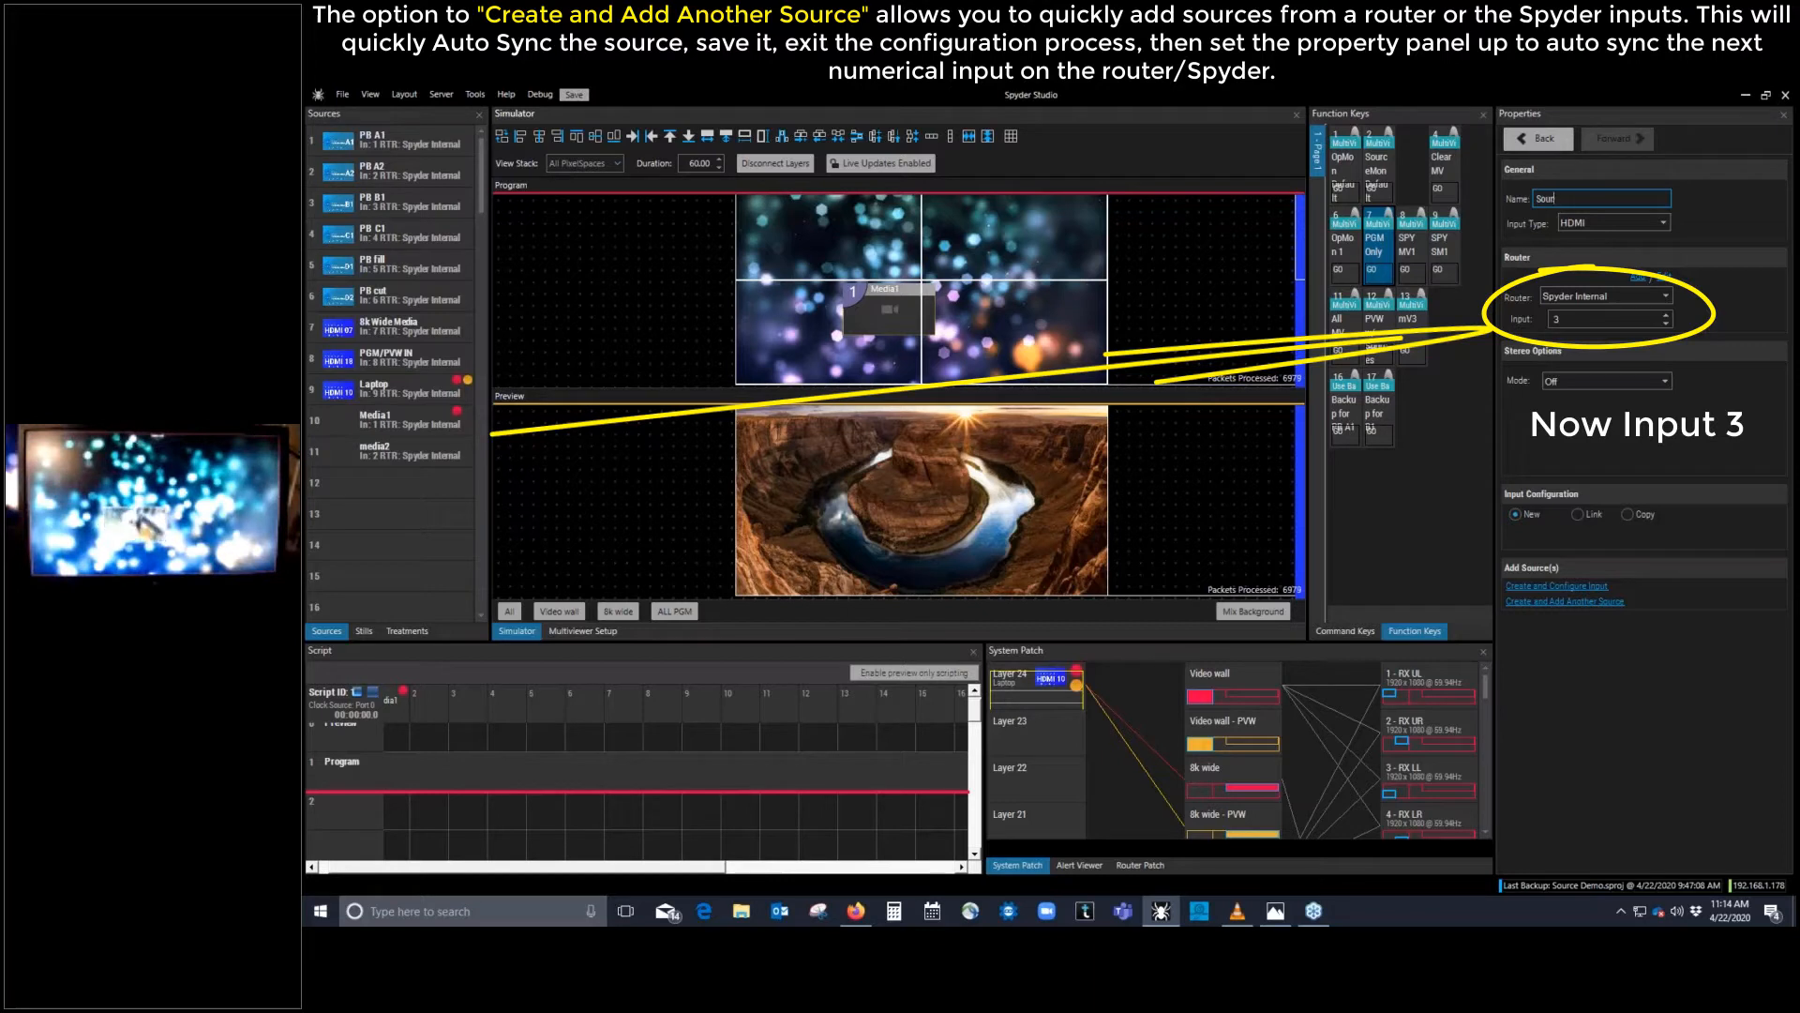
{"action": "key", "text": "BackSpace"}
{"action": "key", "text": "BackSpace"}
{"action": "key", "text": "BackSpace"}
{"action": "type", "text": "Media 3"}
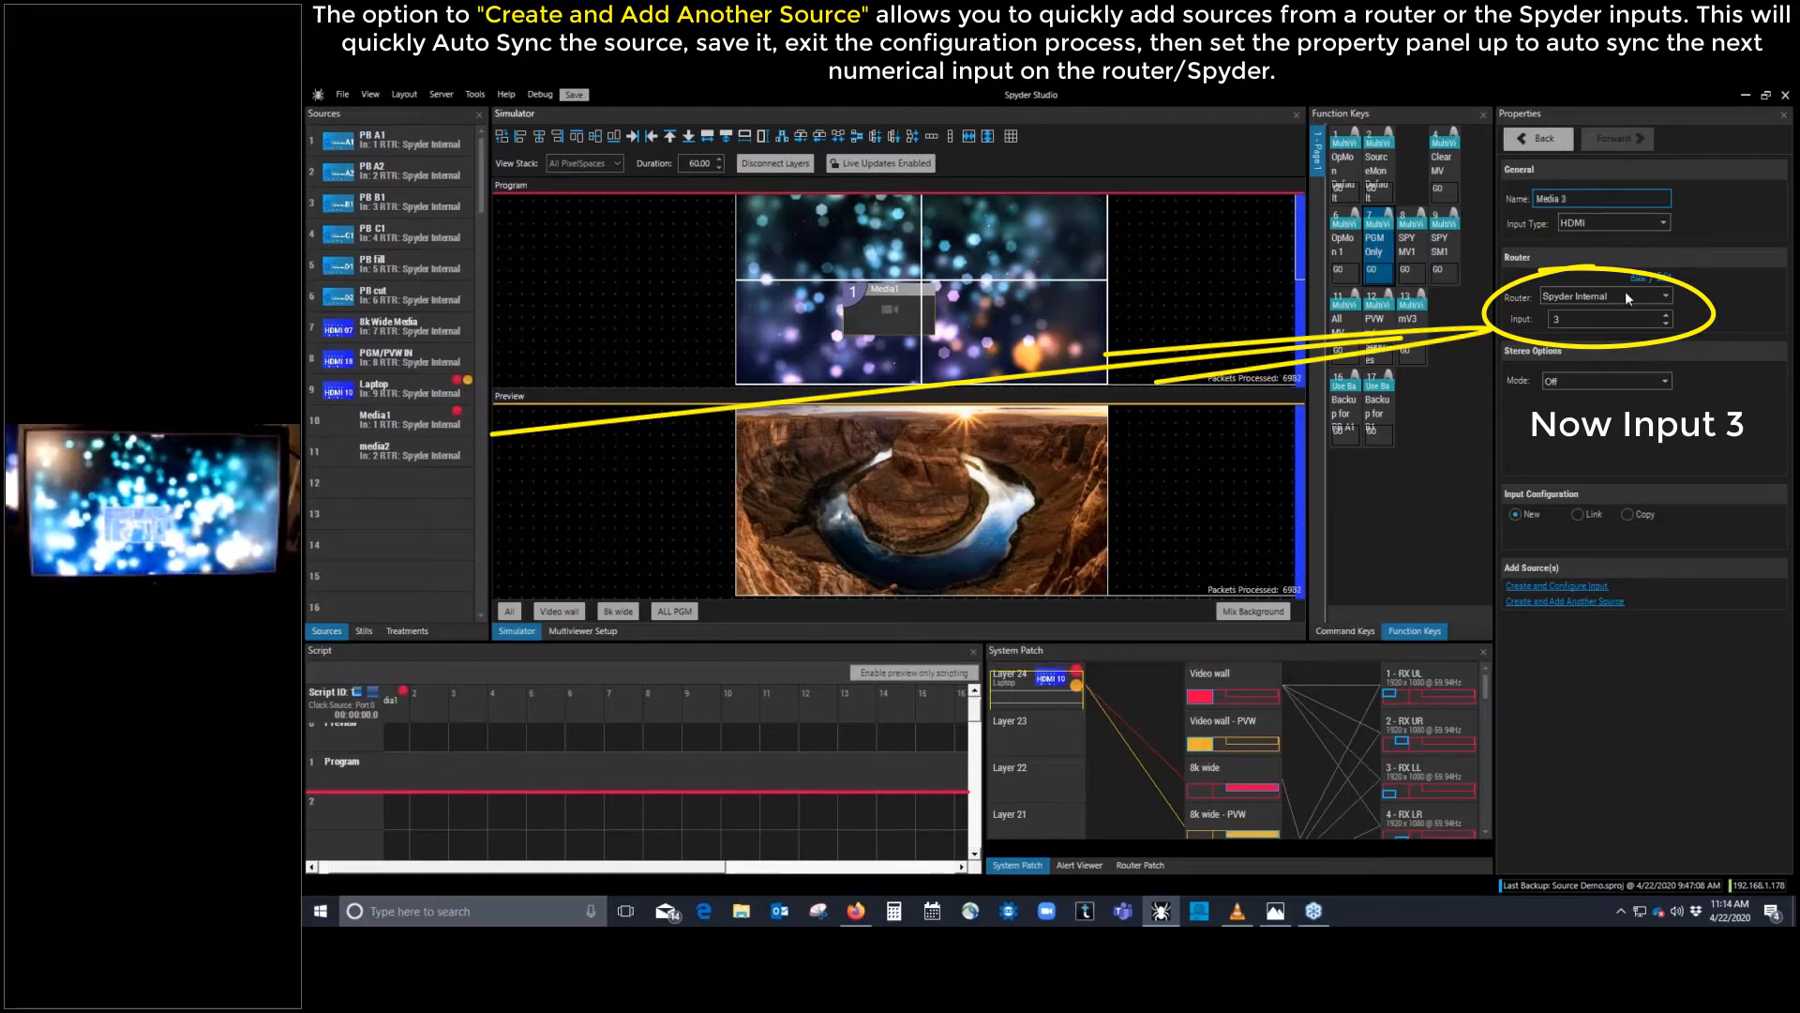
{"action": "left_click", "coordinate": [1579, 604]}
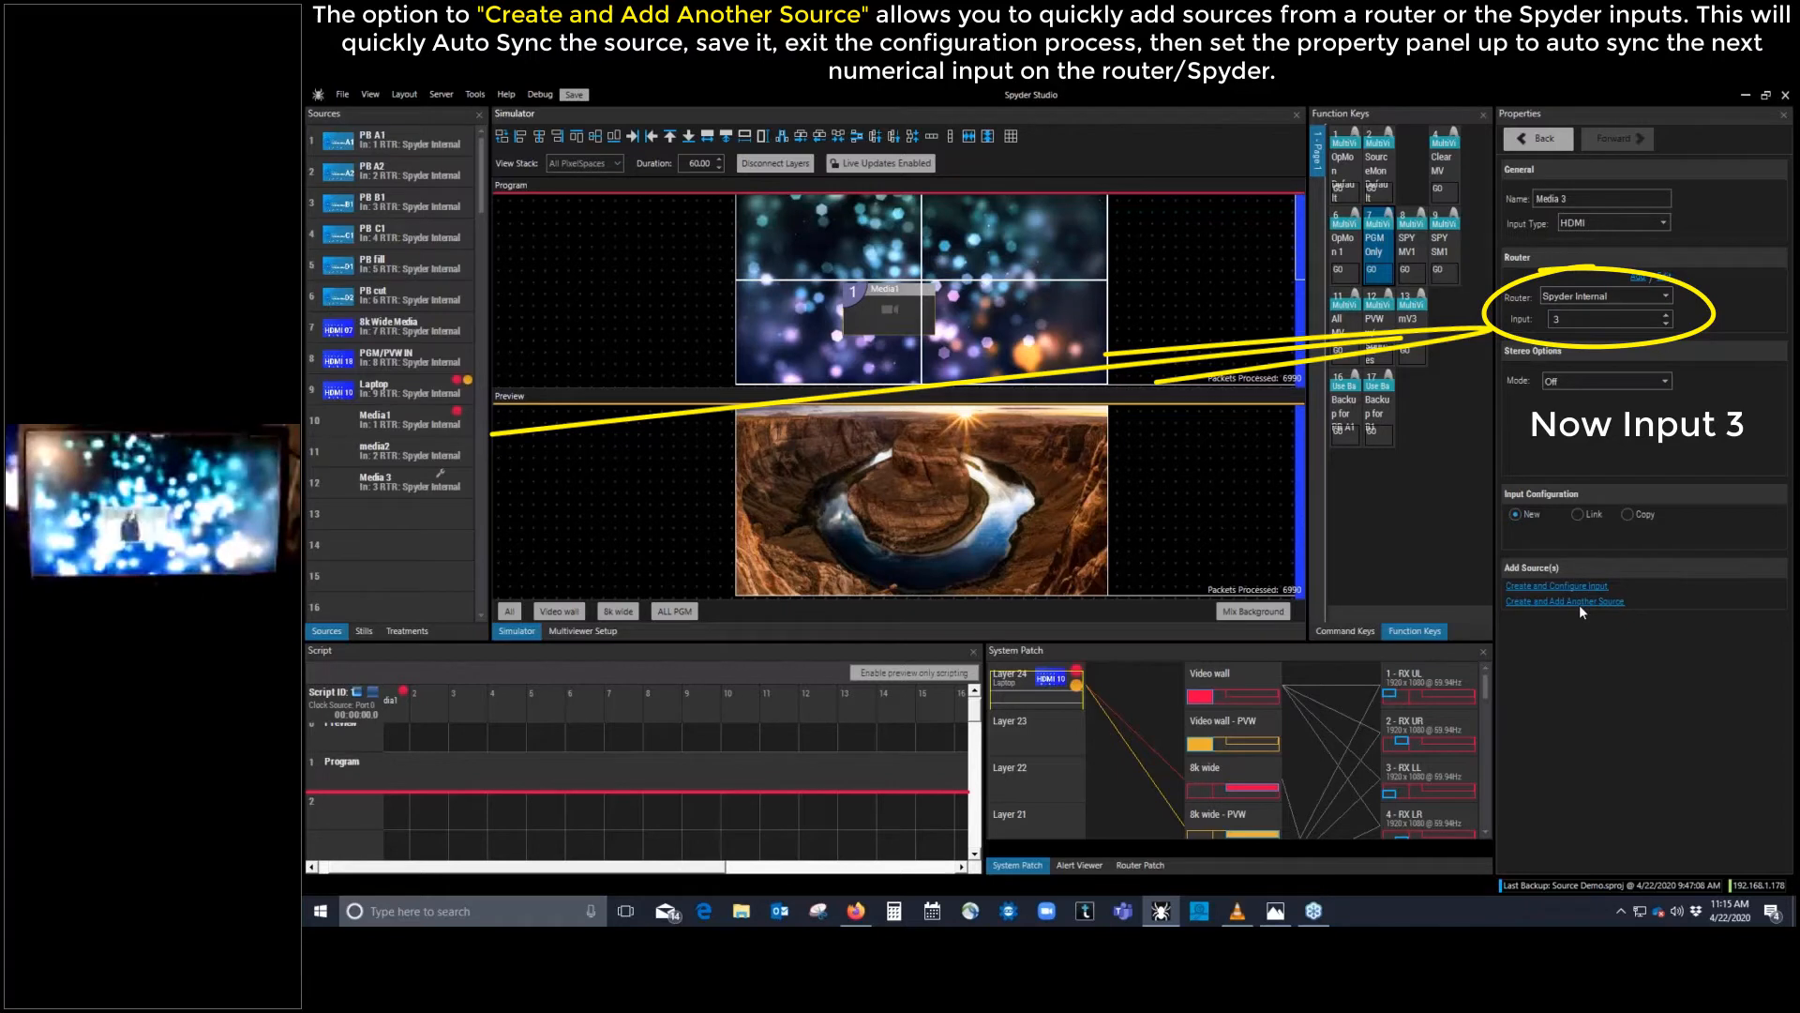
{"action": "left_click", "coordinate": [1579, 602]}
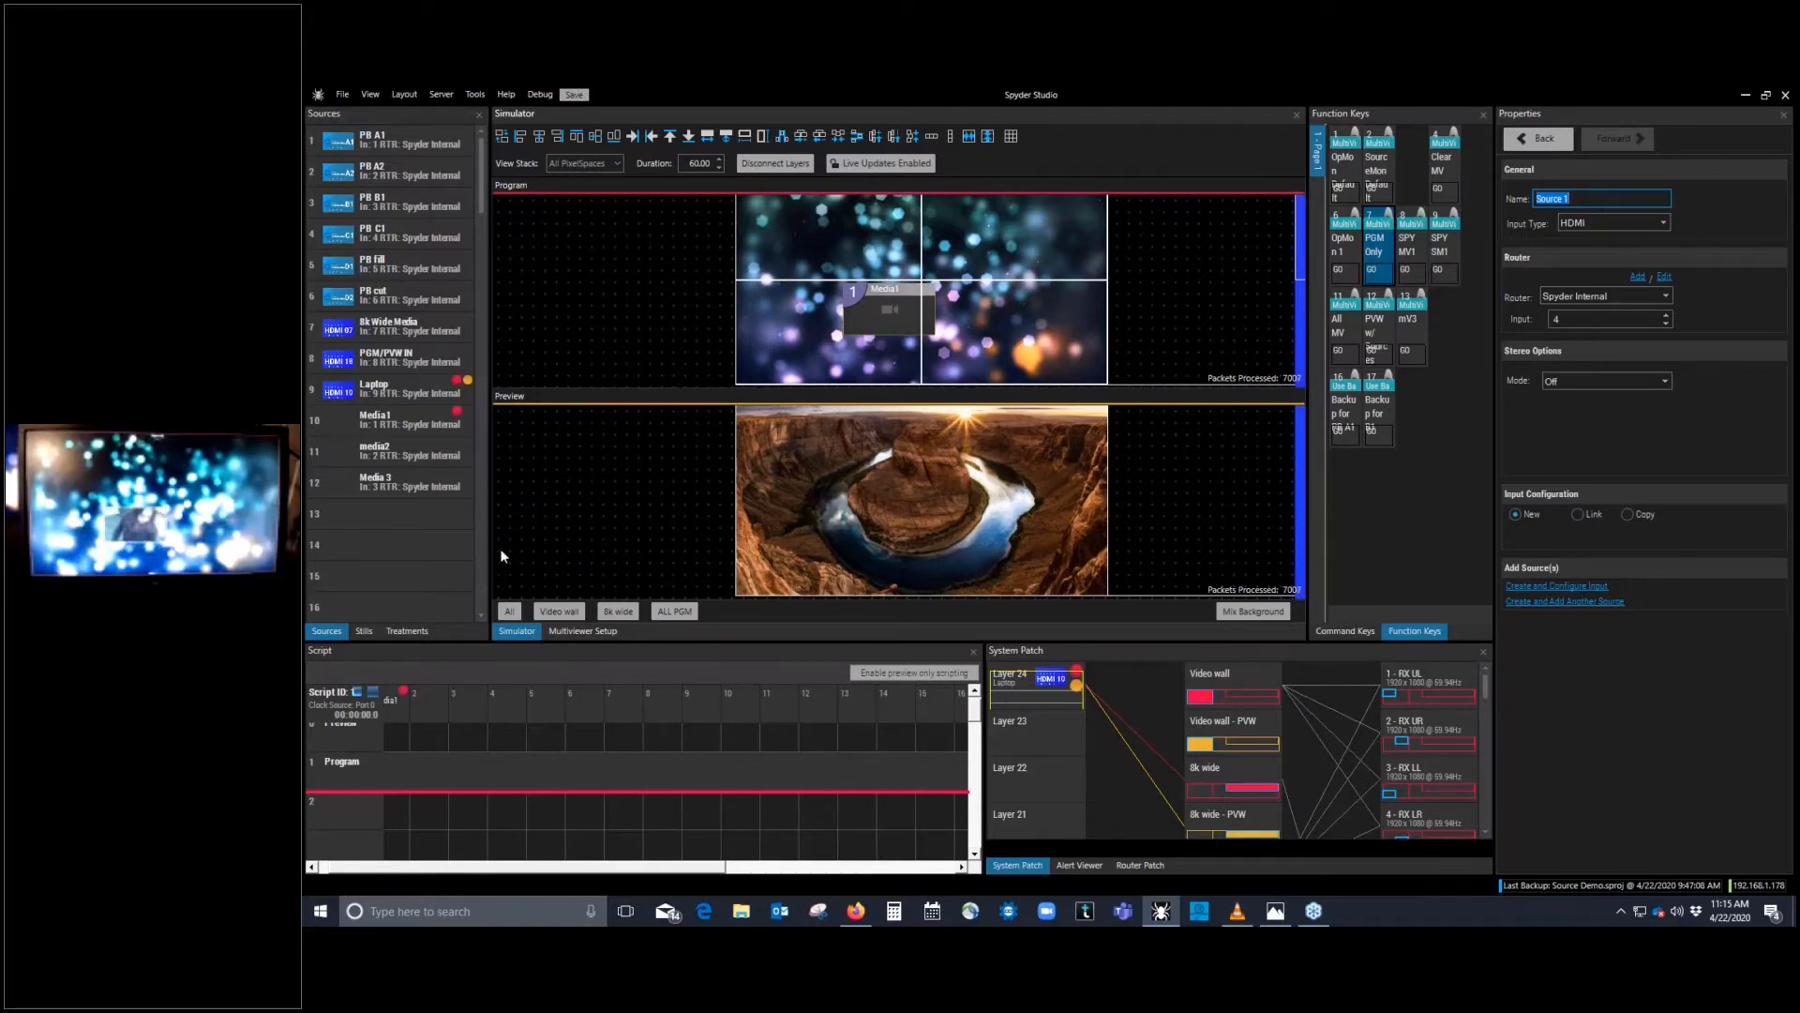
Step: Compare the source properties of Media 3 and media2, including their router input, config and thumbnail options
{"action": "left_click", "coordinate": [428, 487]}
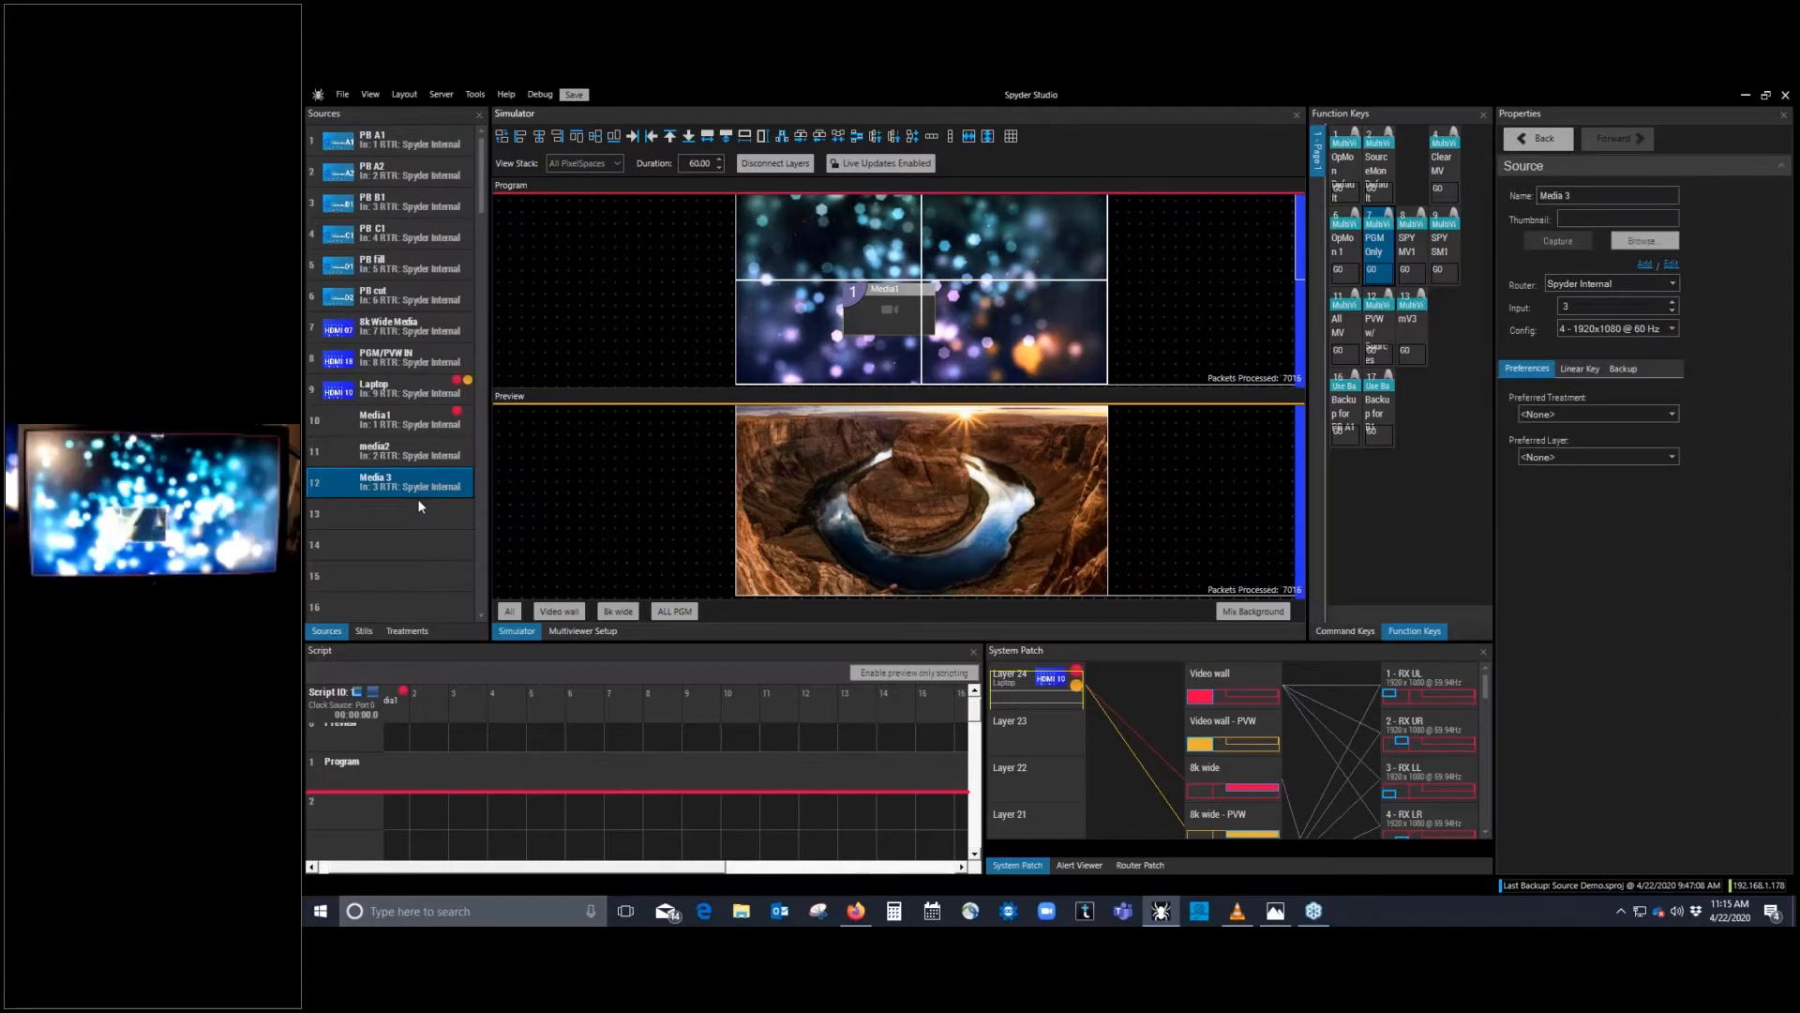
{"action": "left_click", "coordinate": [426, 453]}
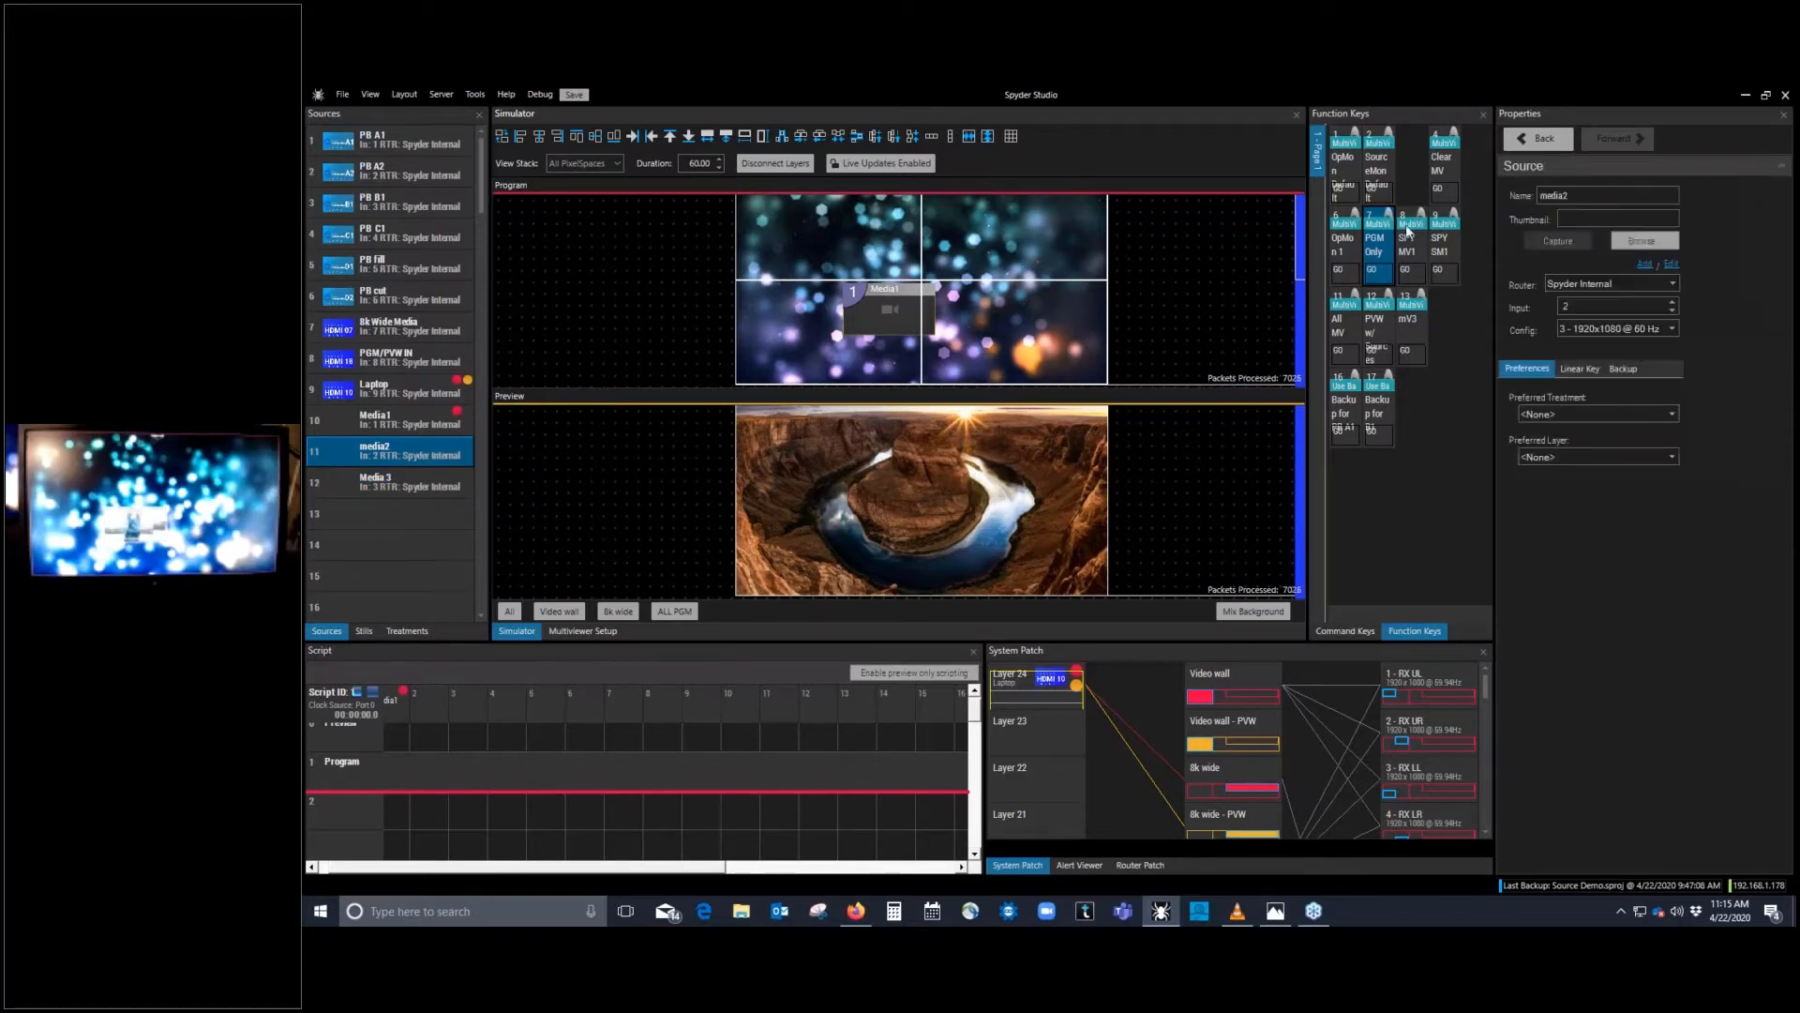
{"action": "left_click", "coordinate": [1670, 243]}
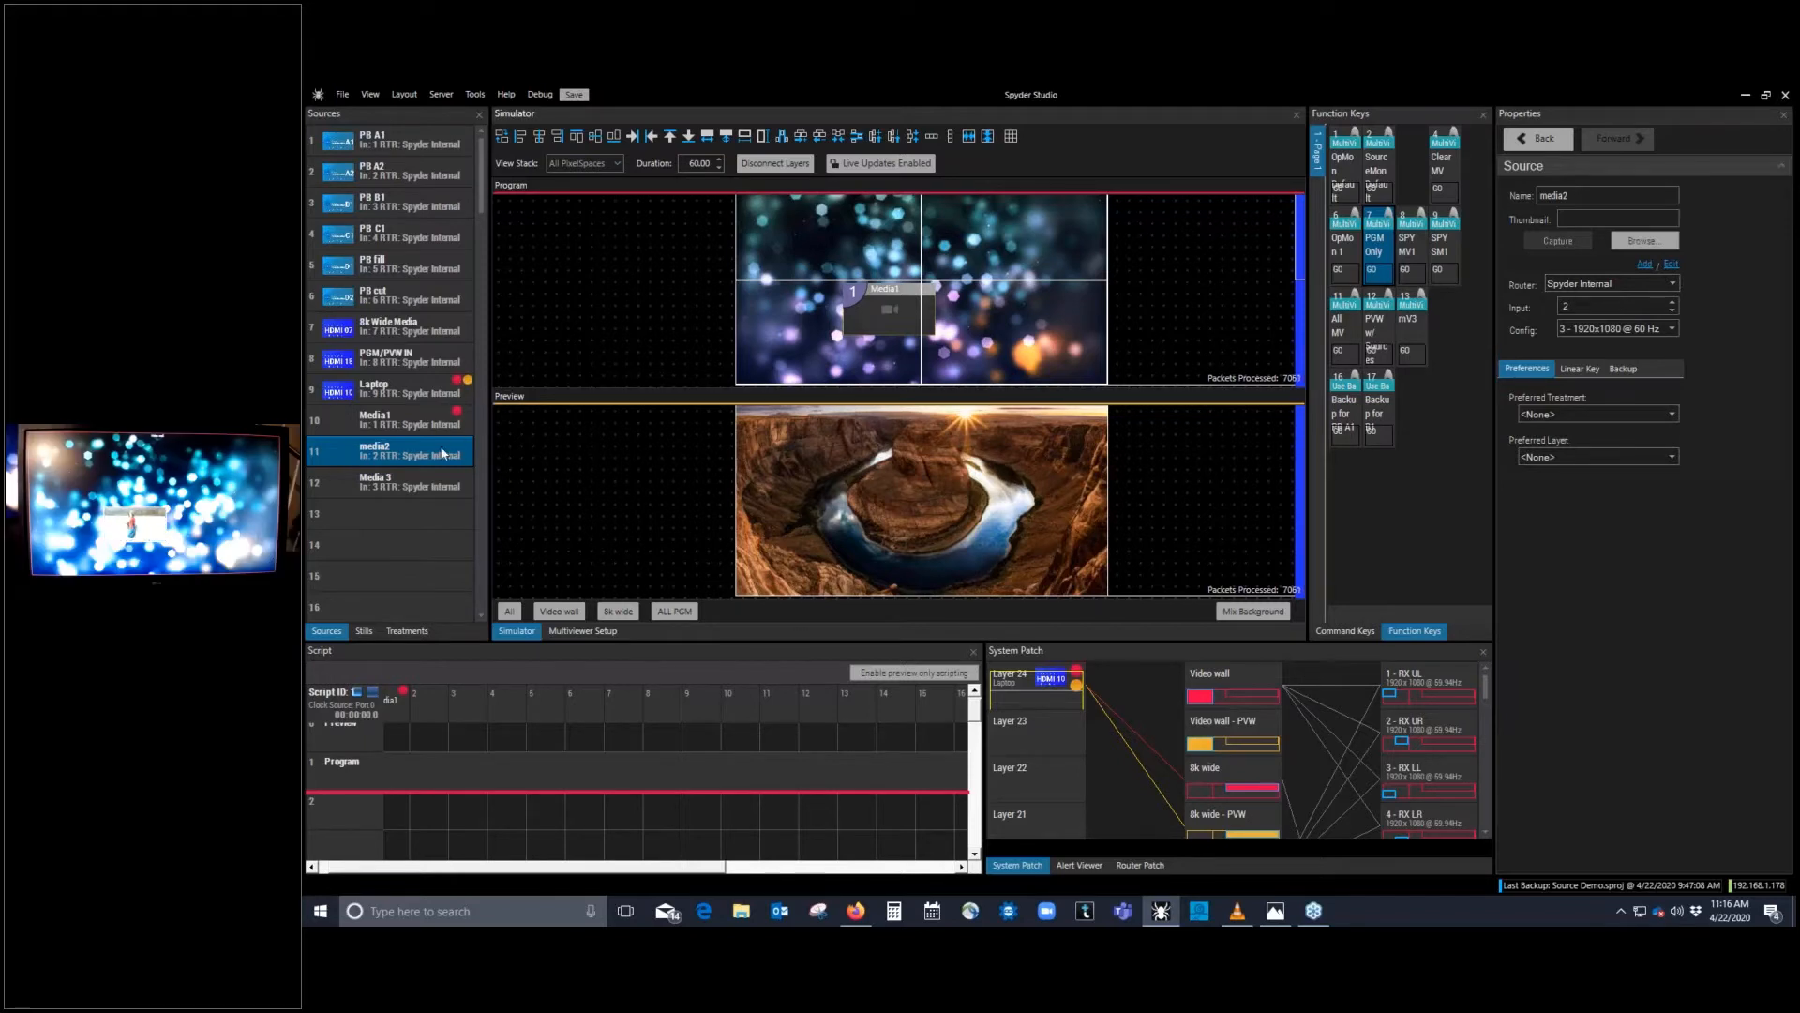
{"action": "left_click", "coordinate": [408, 487]}
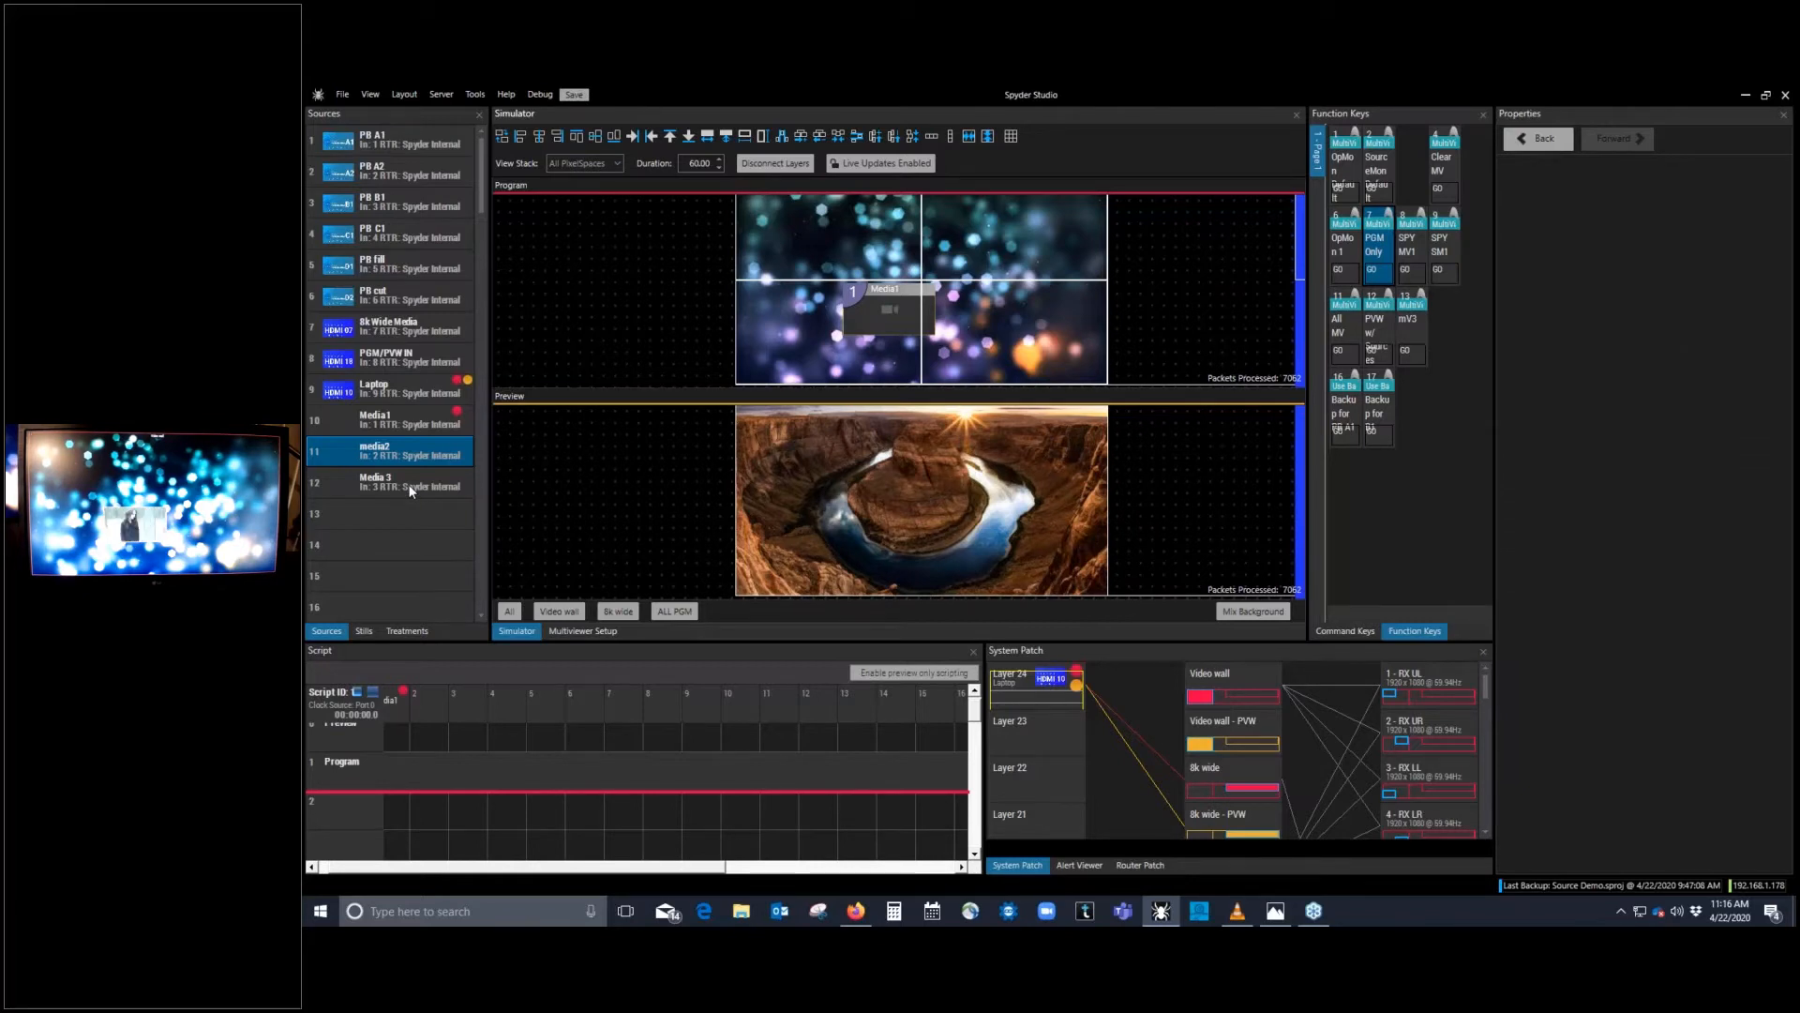
{"action": "left_click", "coordinate": [409, 489]}
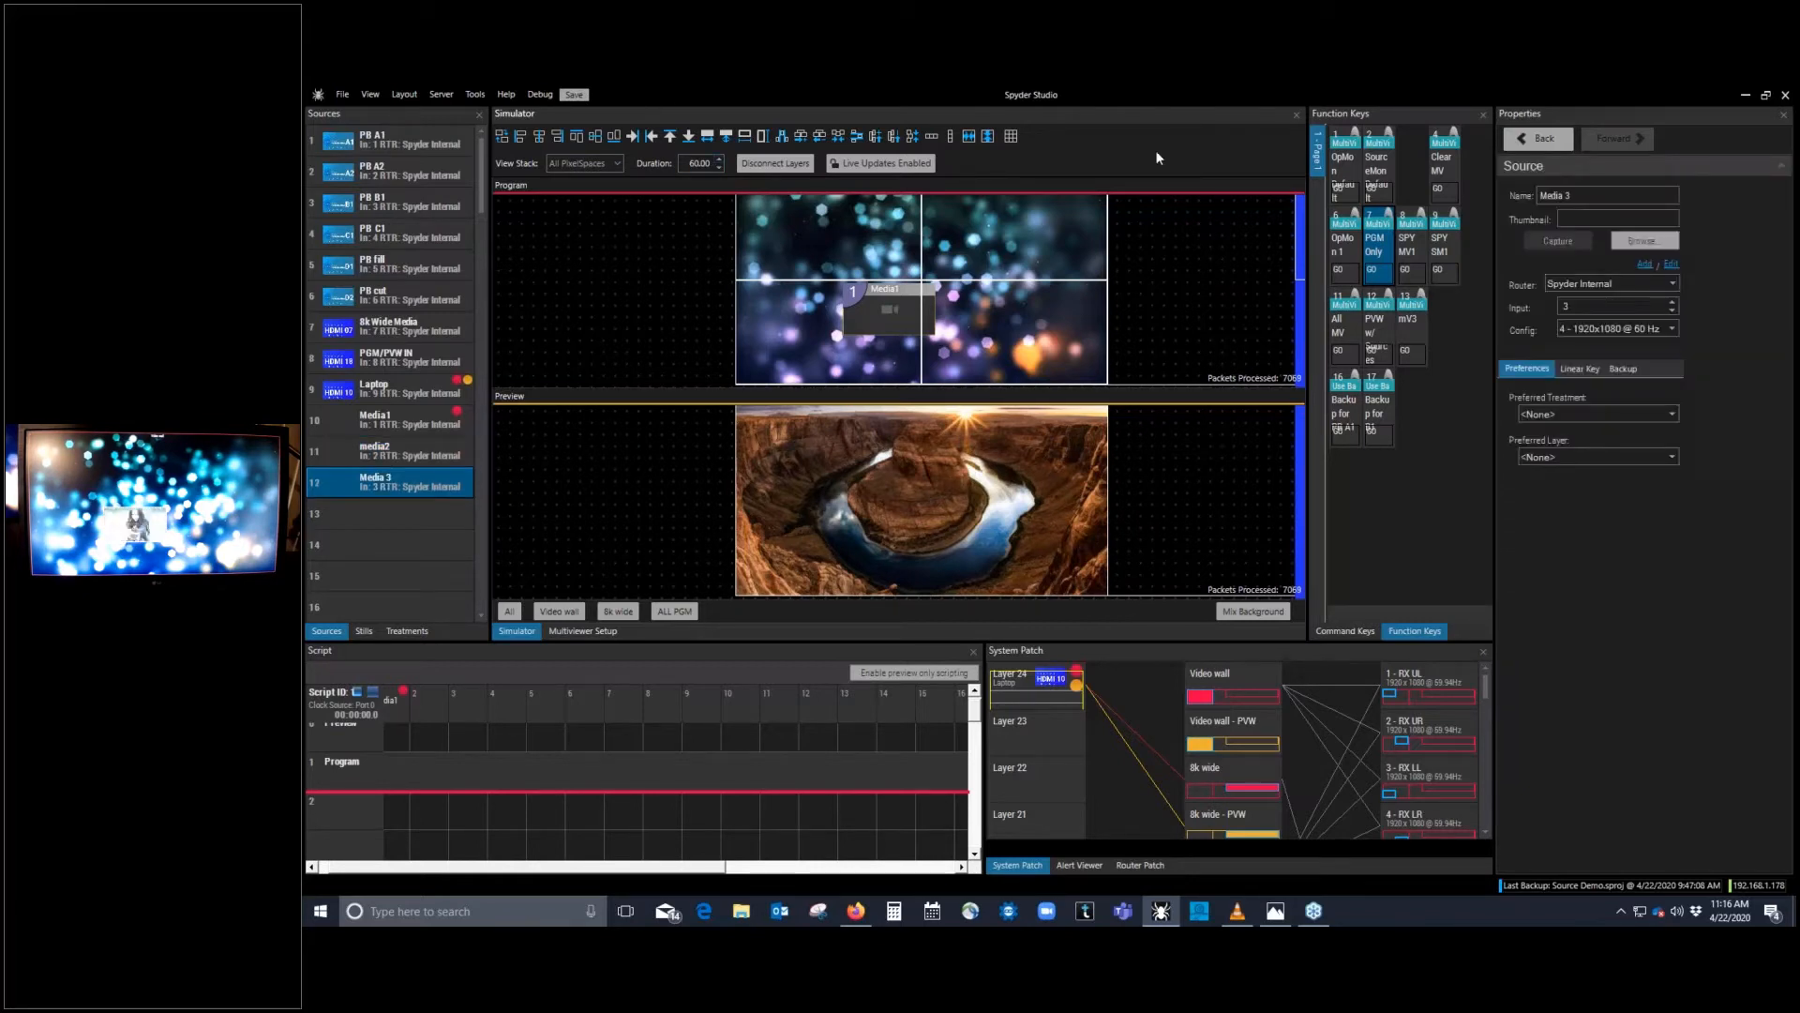
Step: Open the EDID Manager and filter the connector list to exclude DisplayPort inputs, leaving only HDMI
{"action": "left_click", "coordinate": [475, 93]}
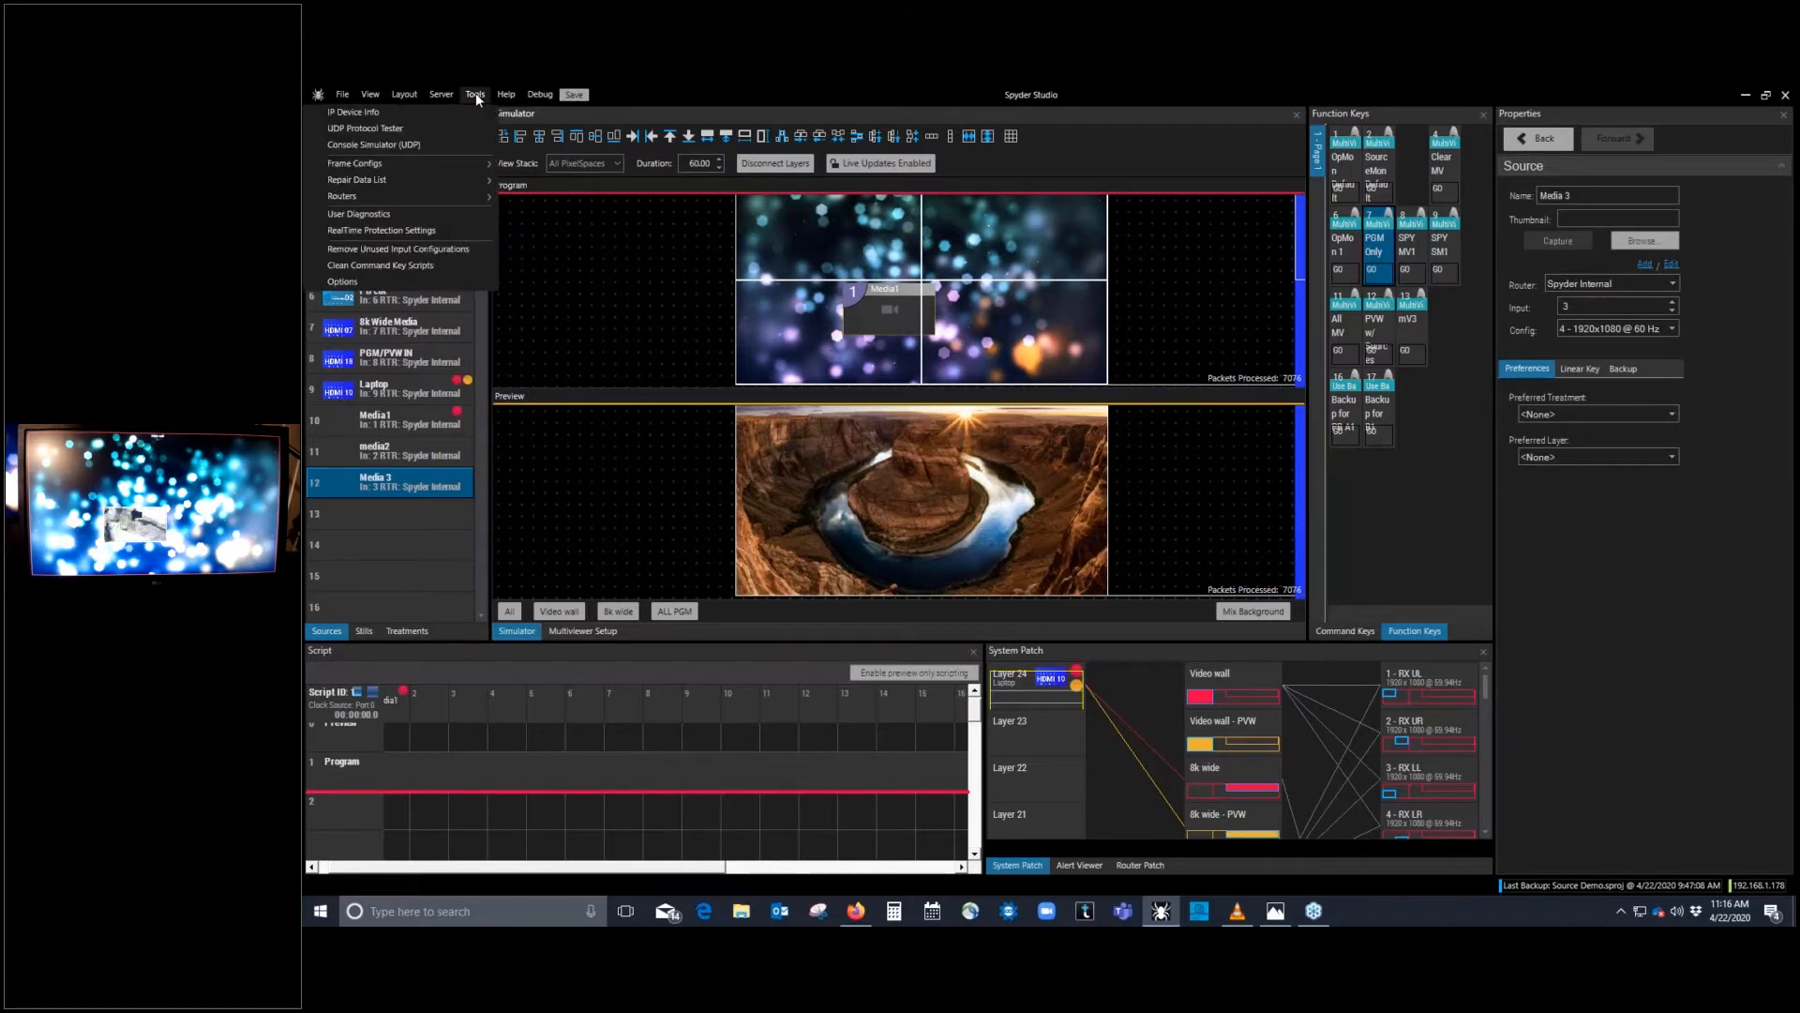
{"action": "mouse_move", "coordinate": [442, 95]}
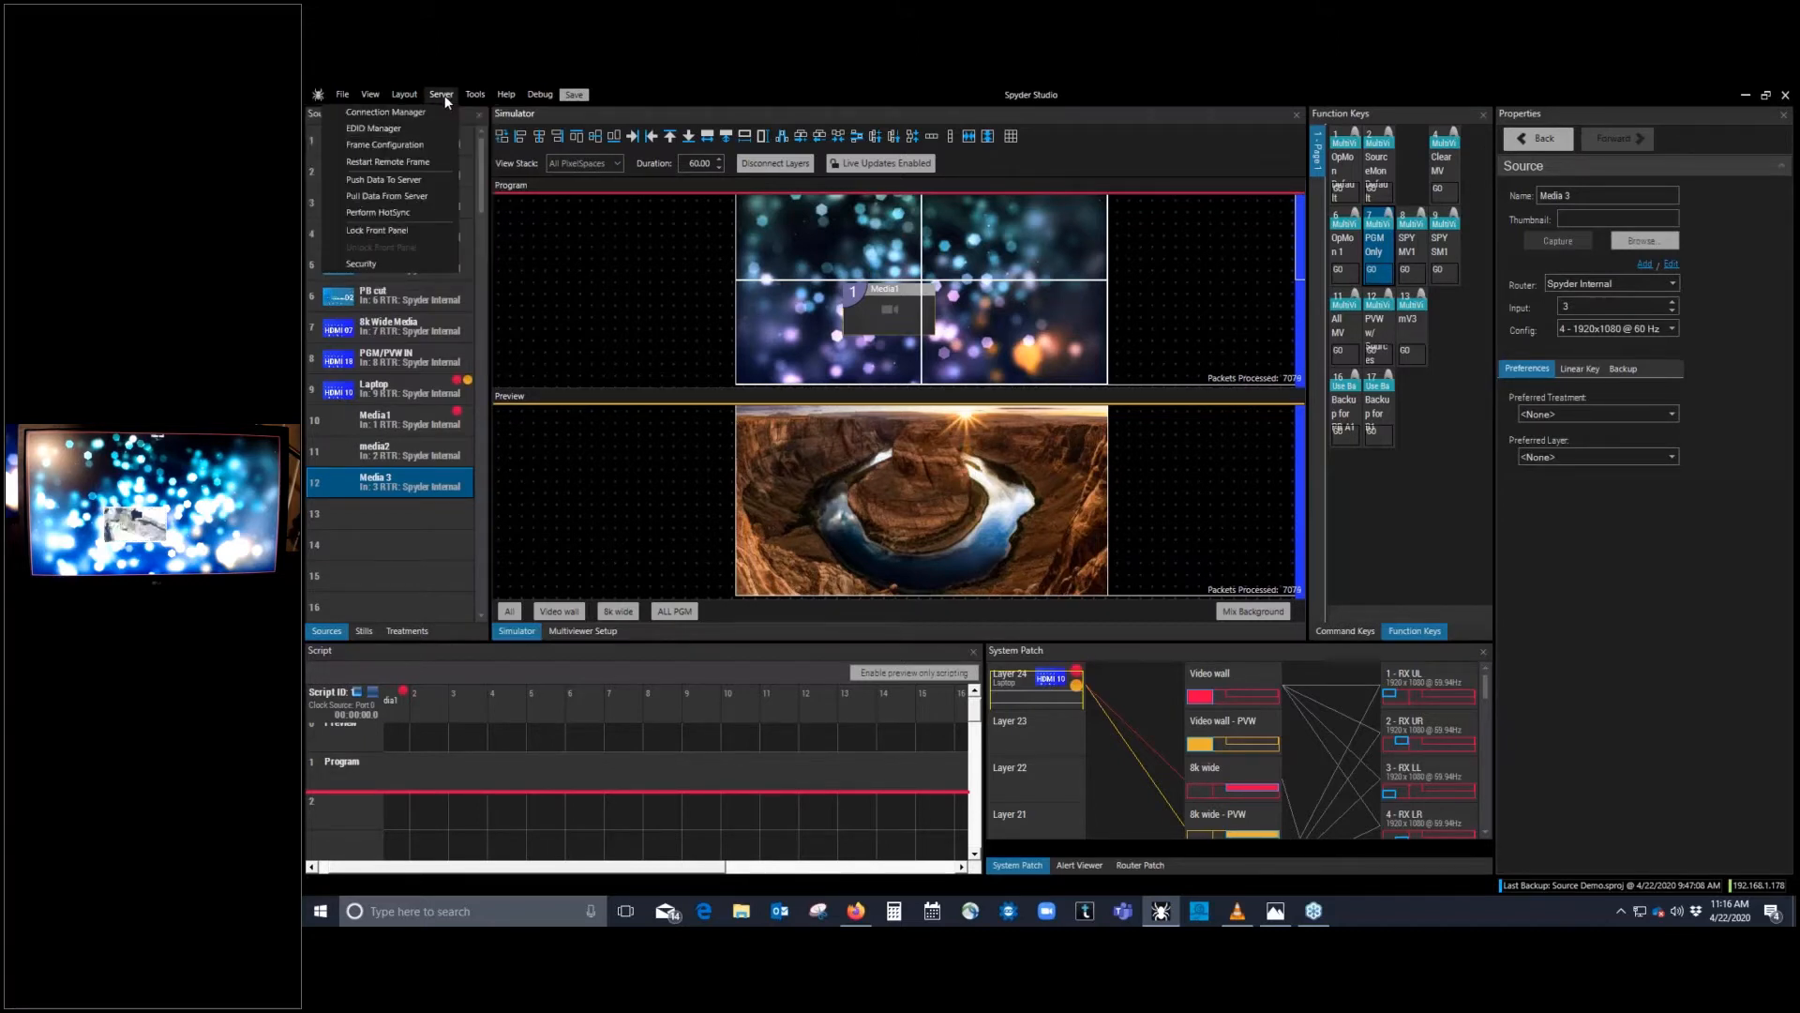
{"action": "left_click", "coordinate": [397, 133]}
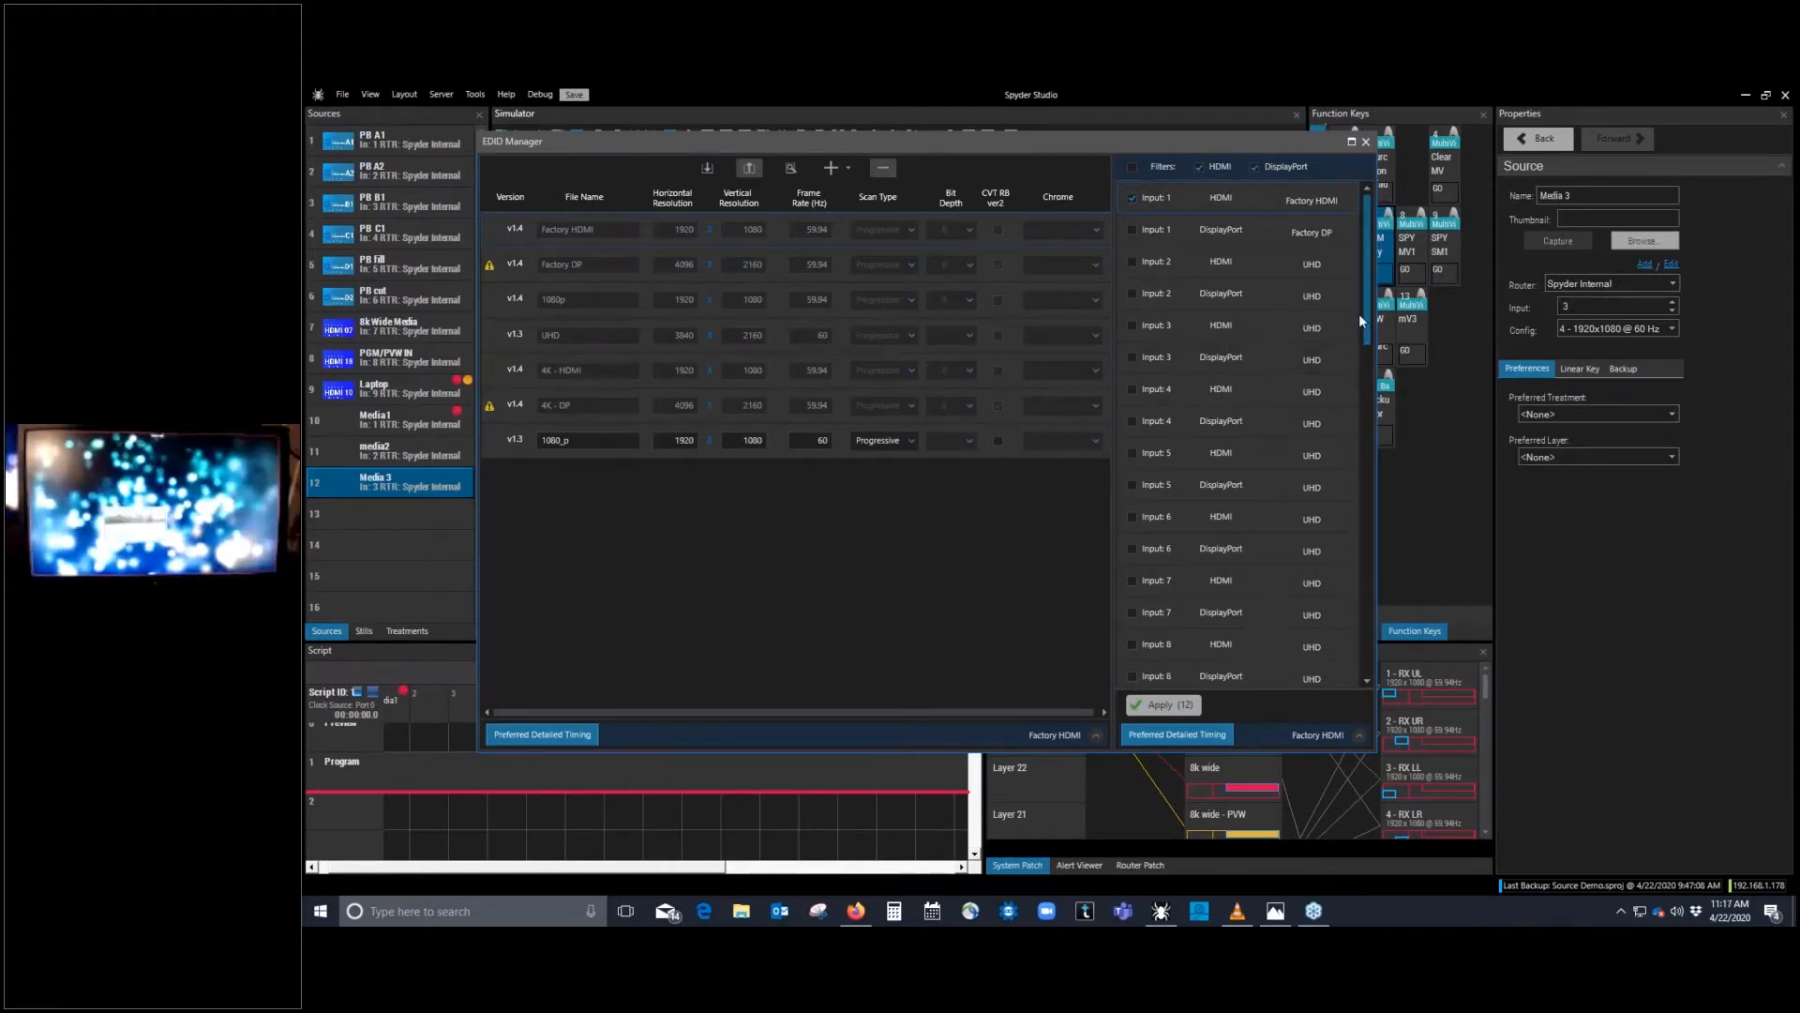
{"action": "mouse_move", "coordinate": [1364, 316]}
{"action": "left_mouse_down"}
{"action": "mouse_move", "coordinate": [1368, 666]}
{"action": "mouse_move", "coordinate": [1364, 291]}
{"action": "left_mouse_up"}
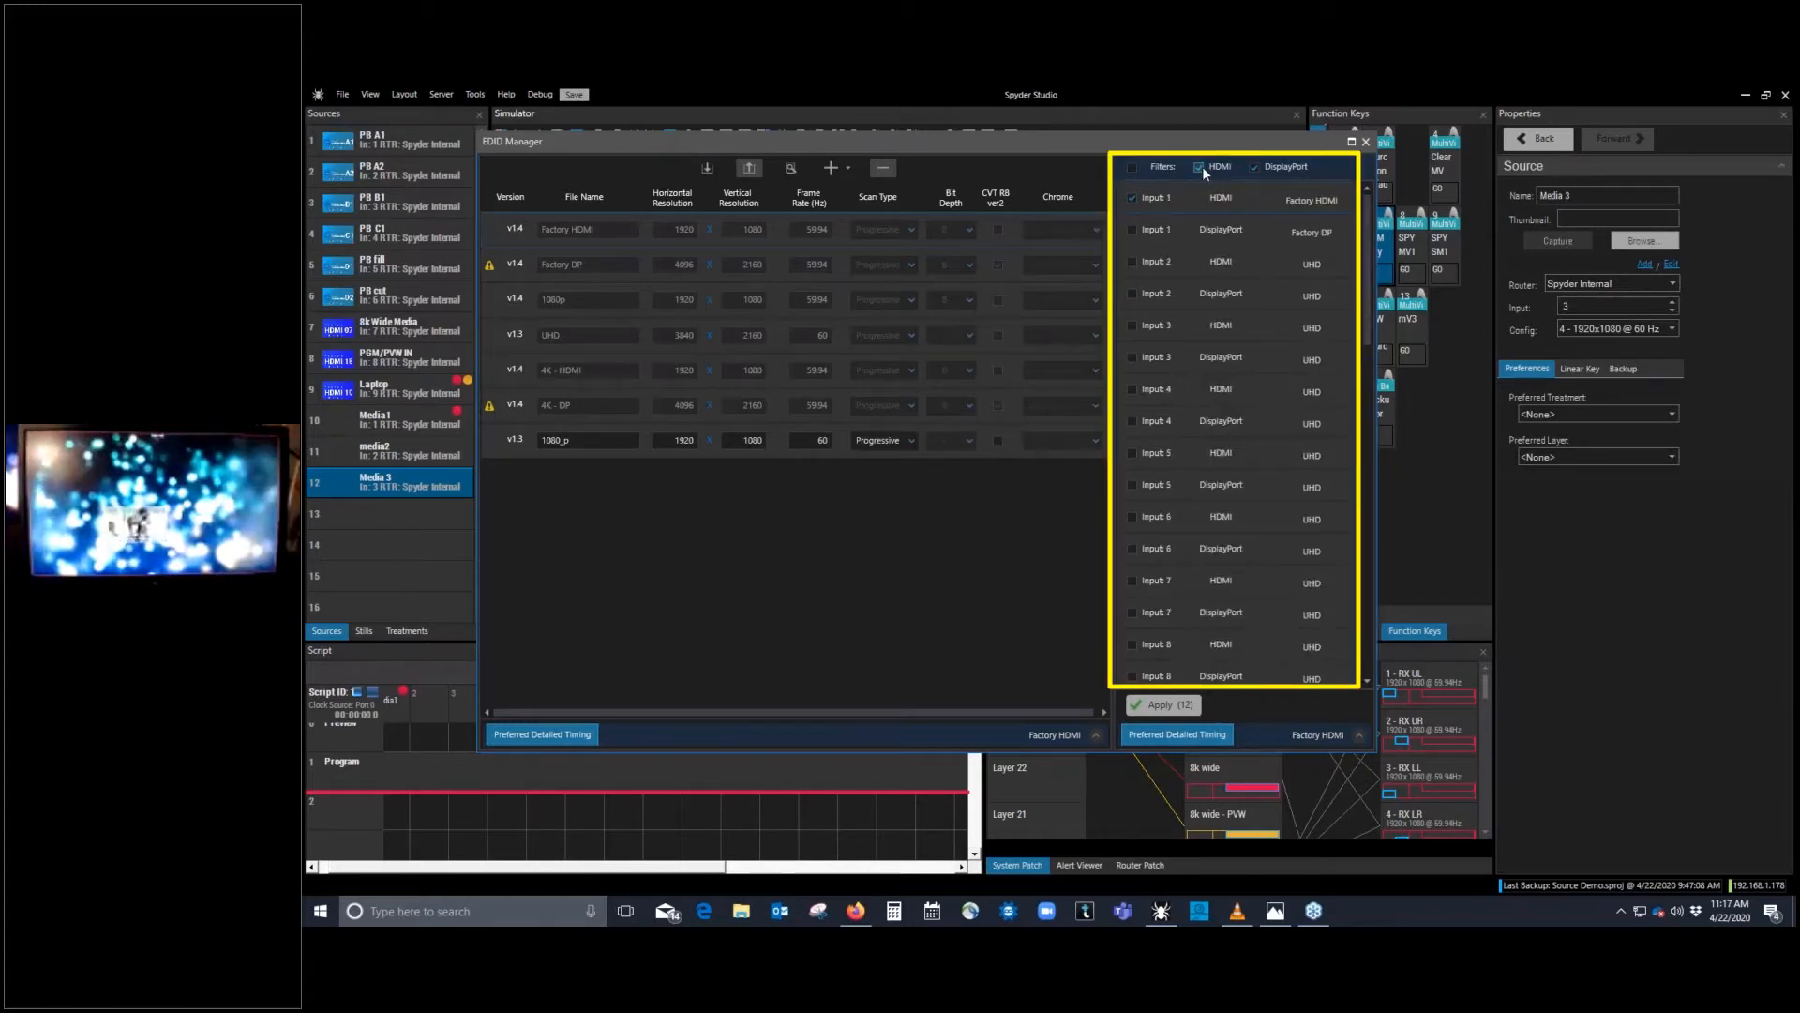
{"action": "left_click", "coordinate": [1254, 167]}
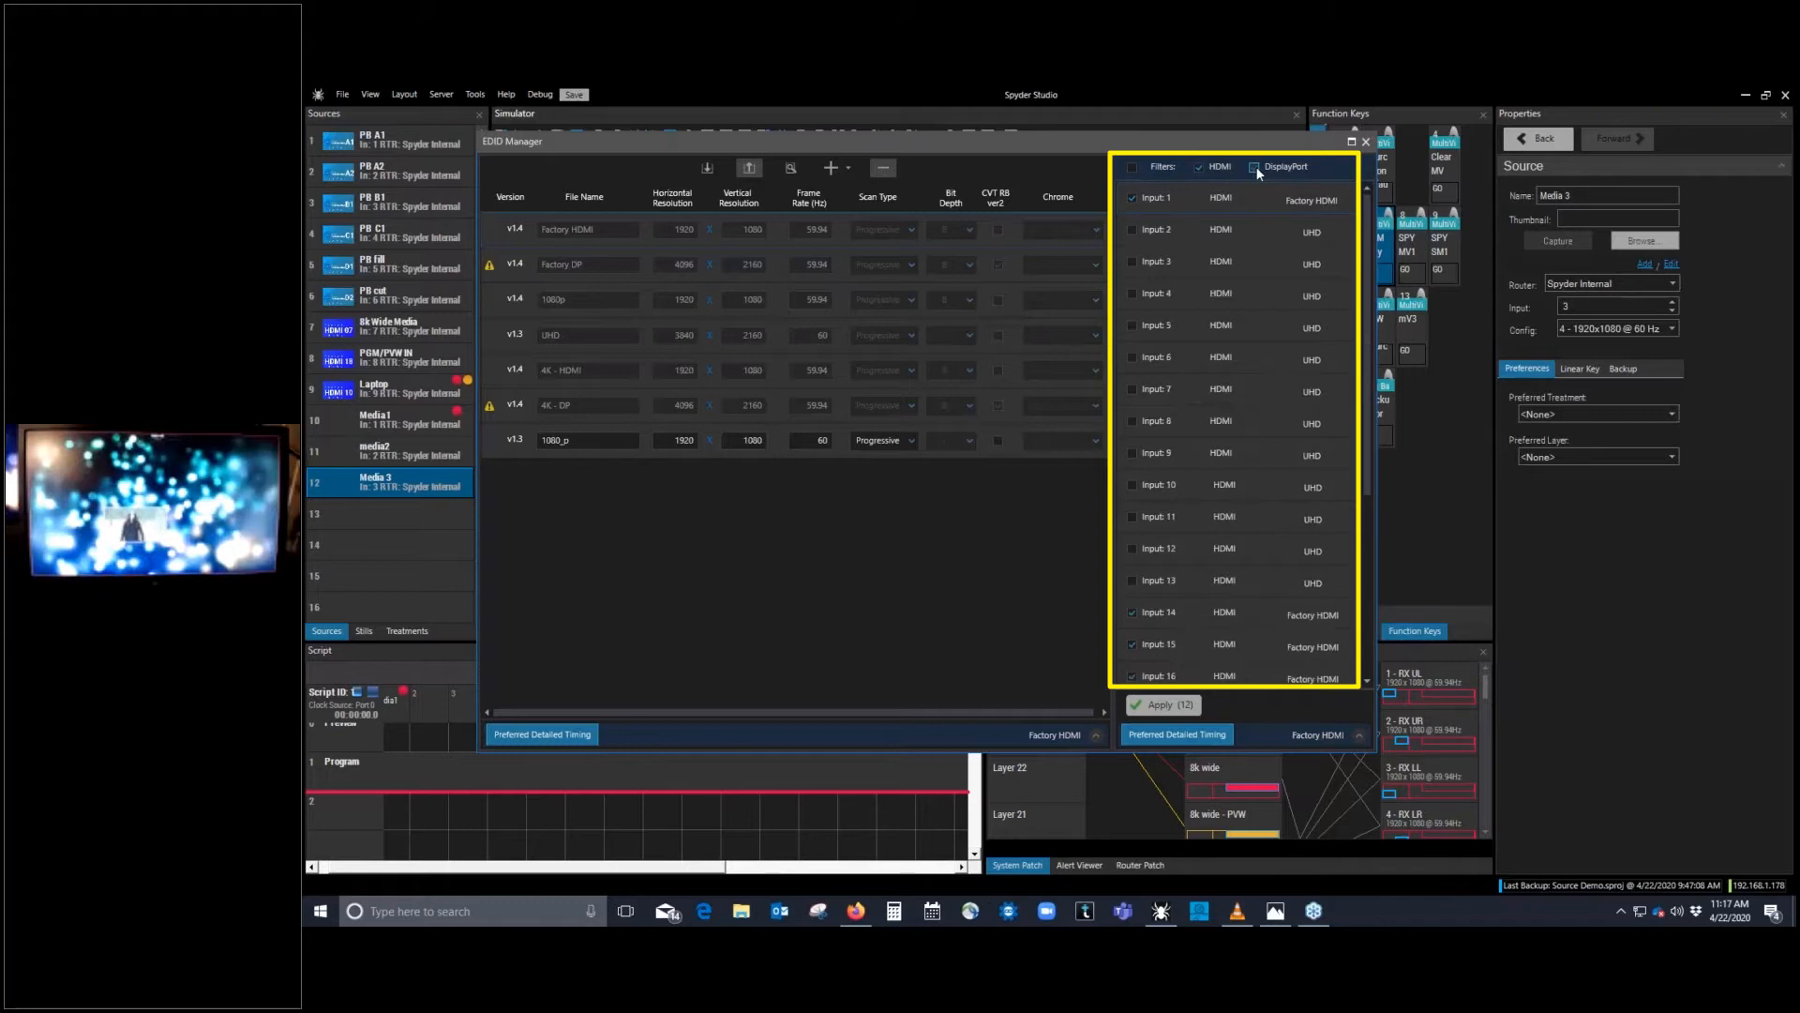
Step: Compare the connector list under the HDMI and DisplayPort filters, leaving only the HDMI inputs listed
{"action": "left_click", "coordinate": [1198, 167]}
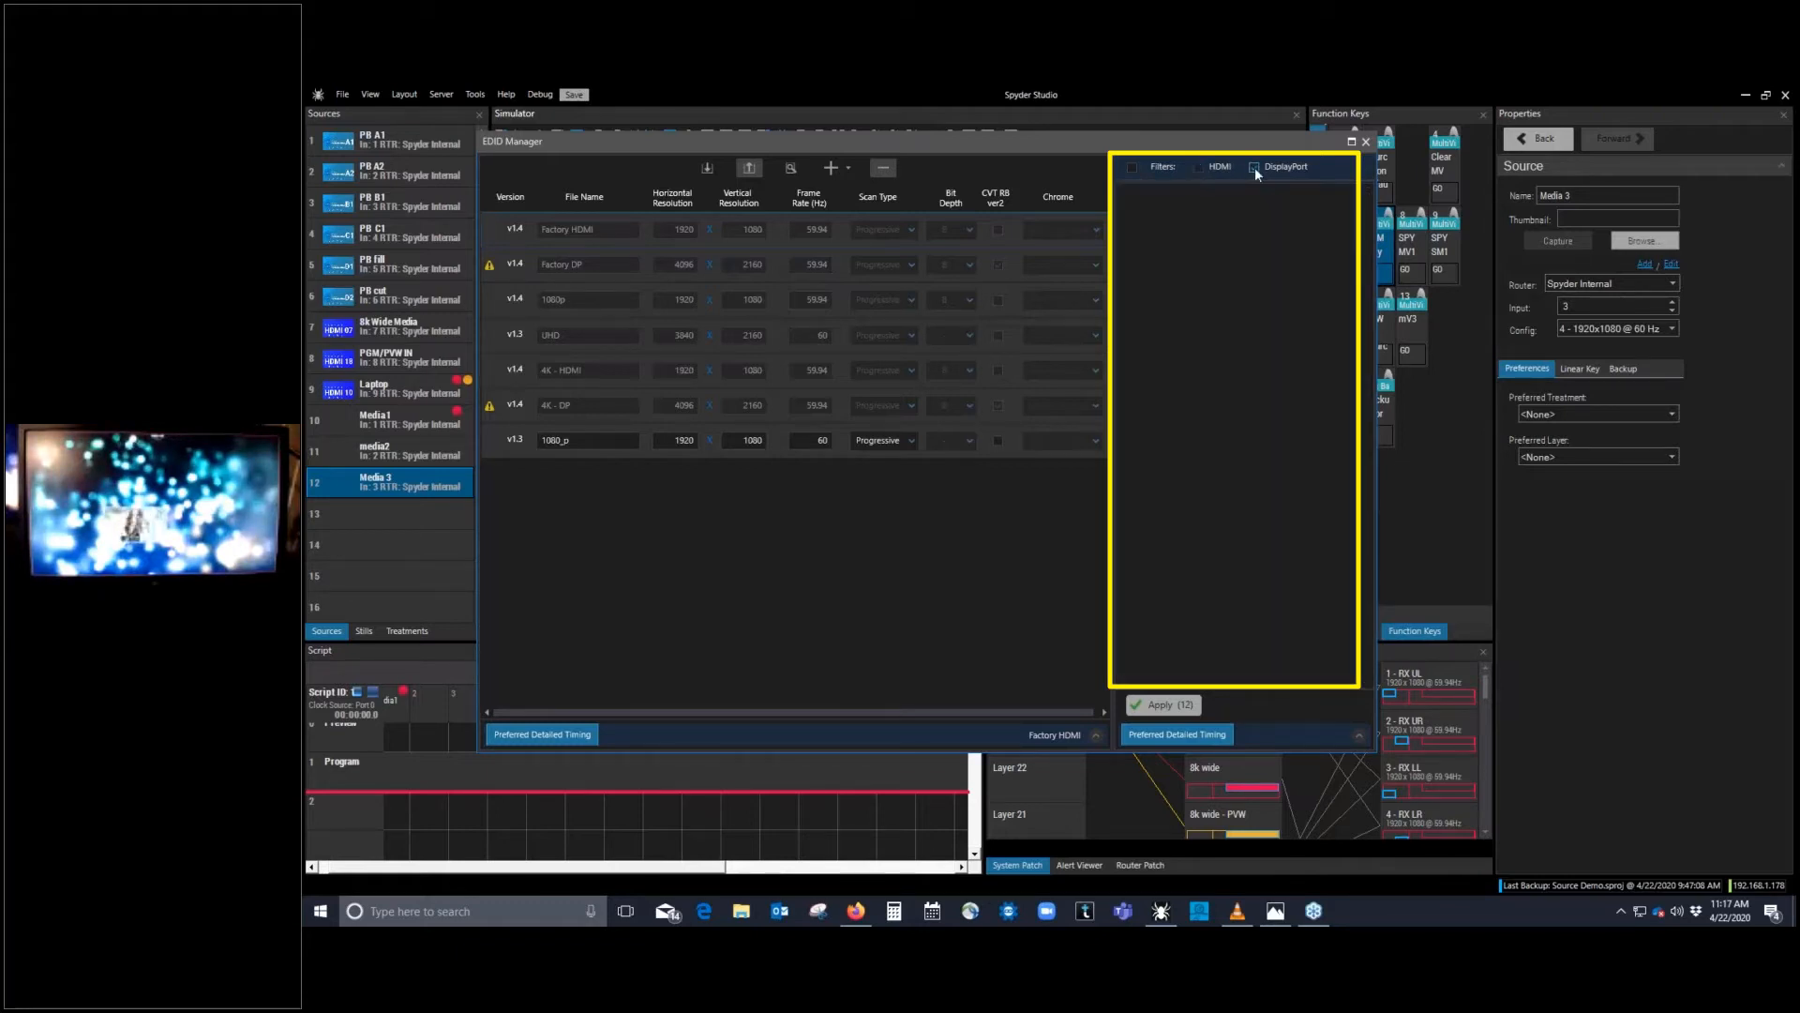
{"action": "left_click", "coordinate": [1255, 167]}
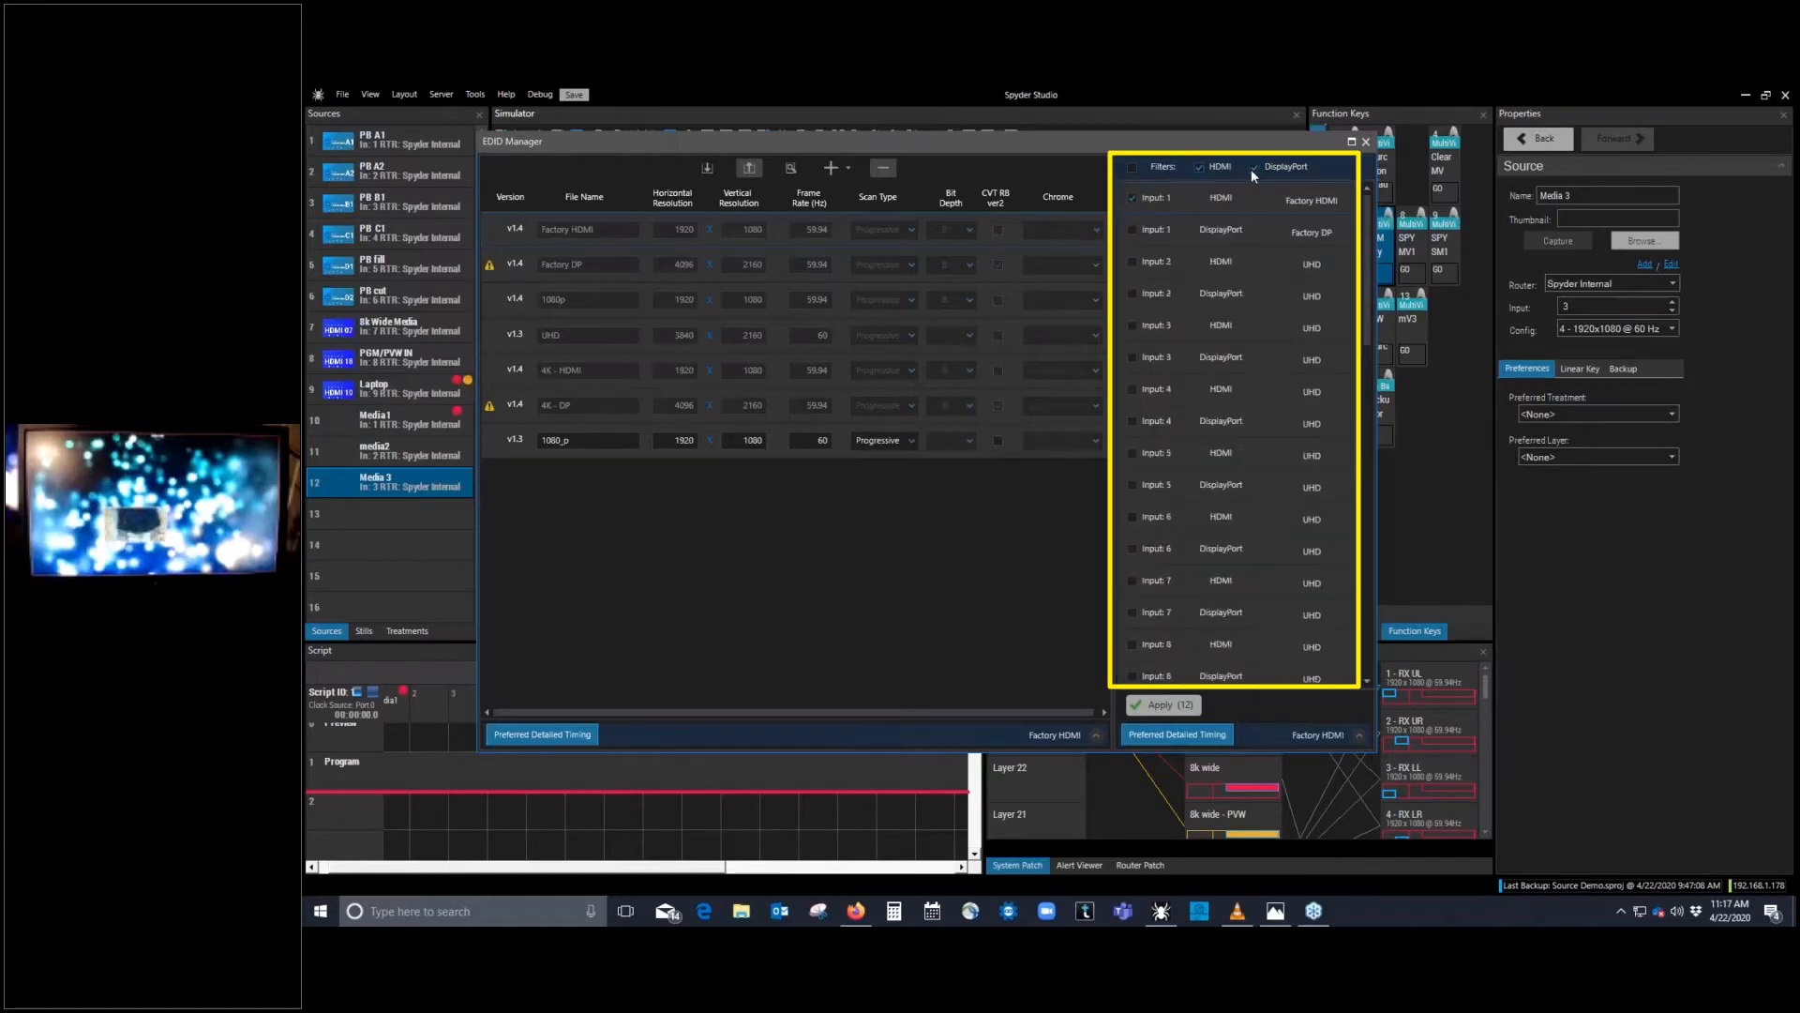
{"action": "left_click", "coordinate": [1254, 168]}
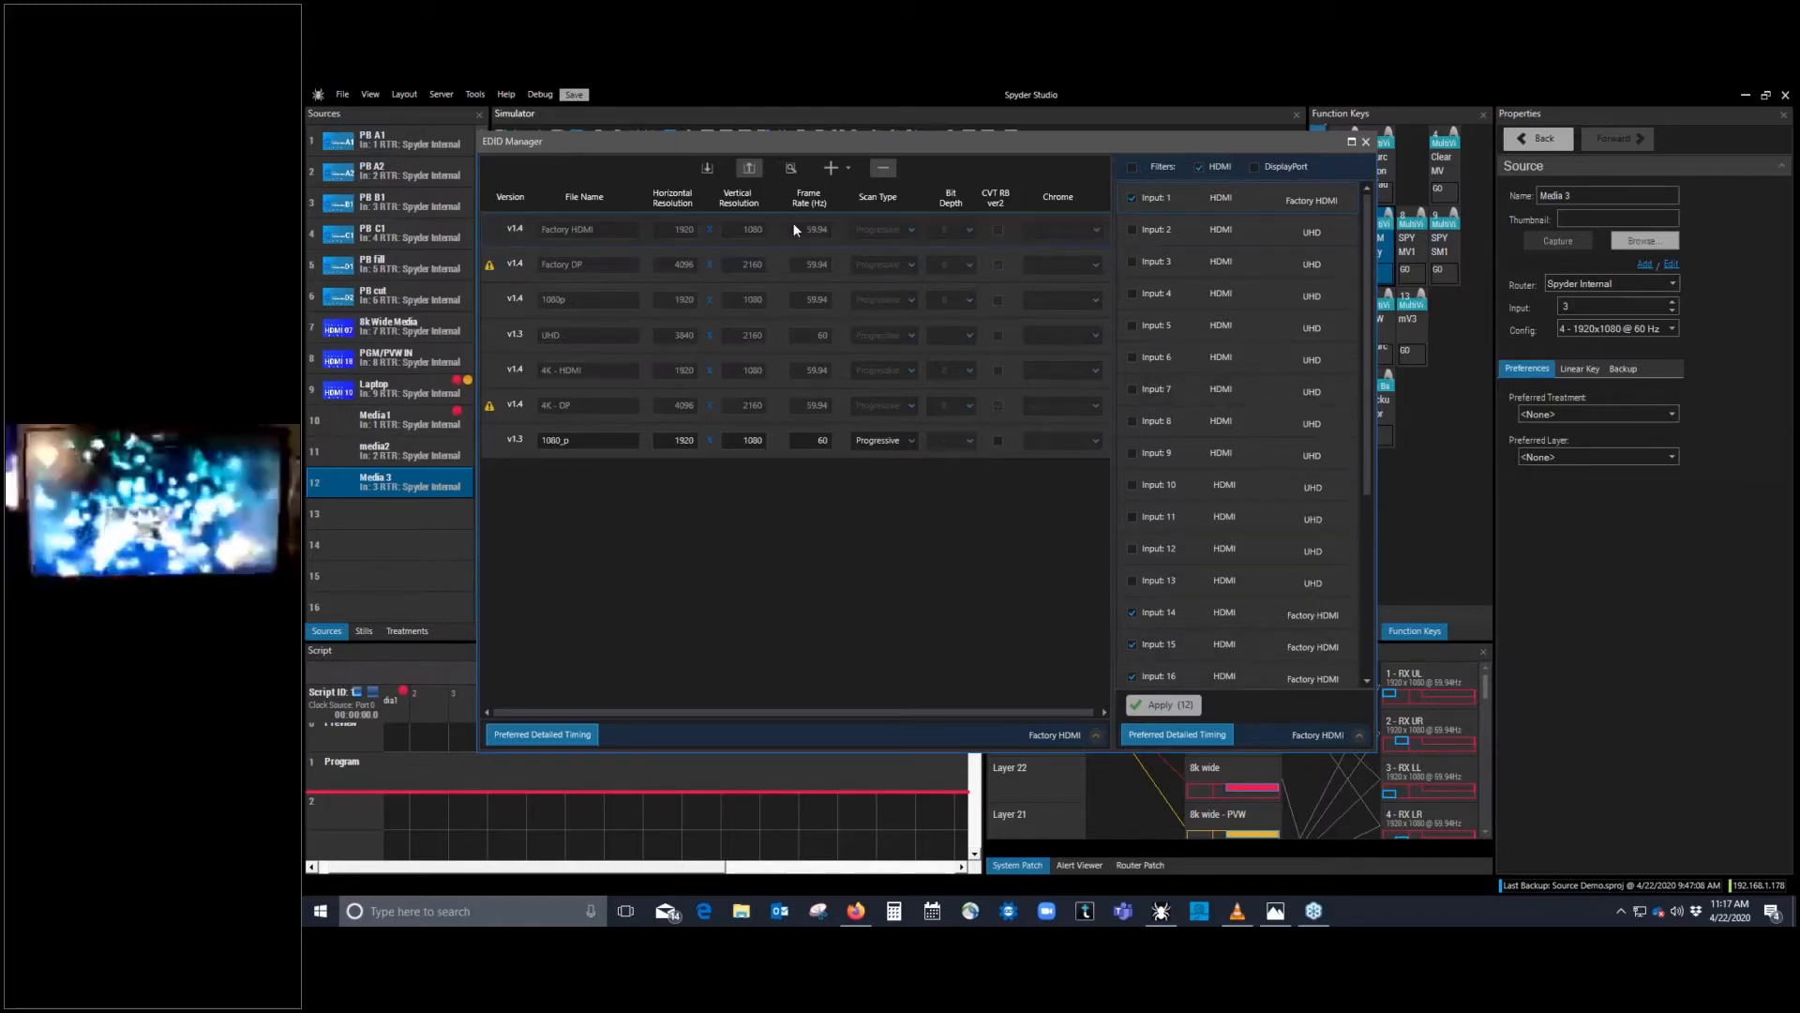
Step: Review the Factory DP, UHD, 4K - DP, 4K - HDMI and Factory HDMI EDID files and close the EDID Manager
{"action": "left_click", "coordinate": [750, 265]}
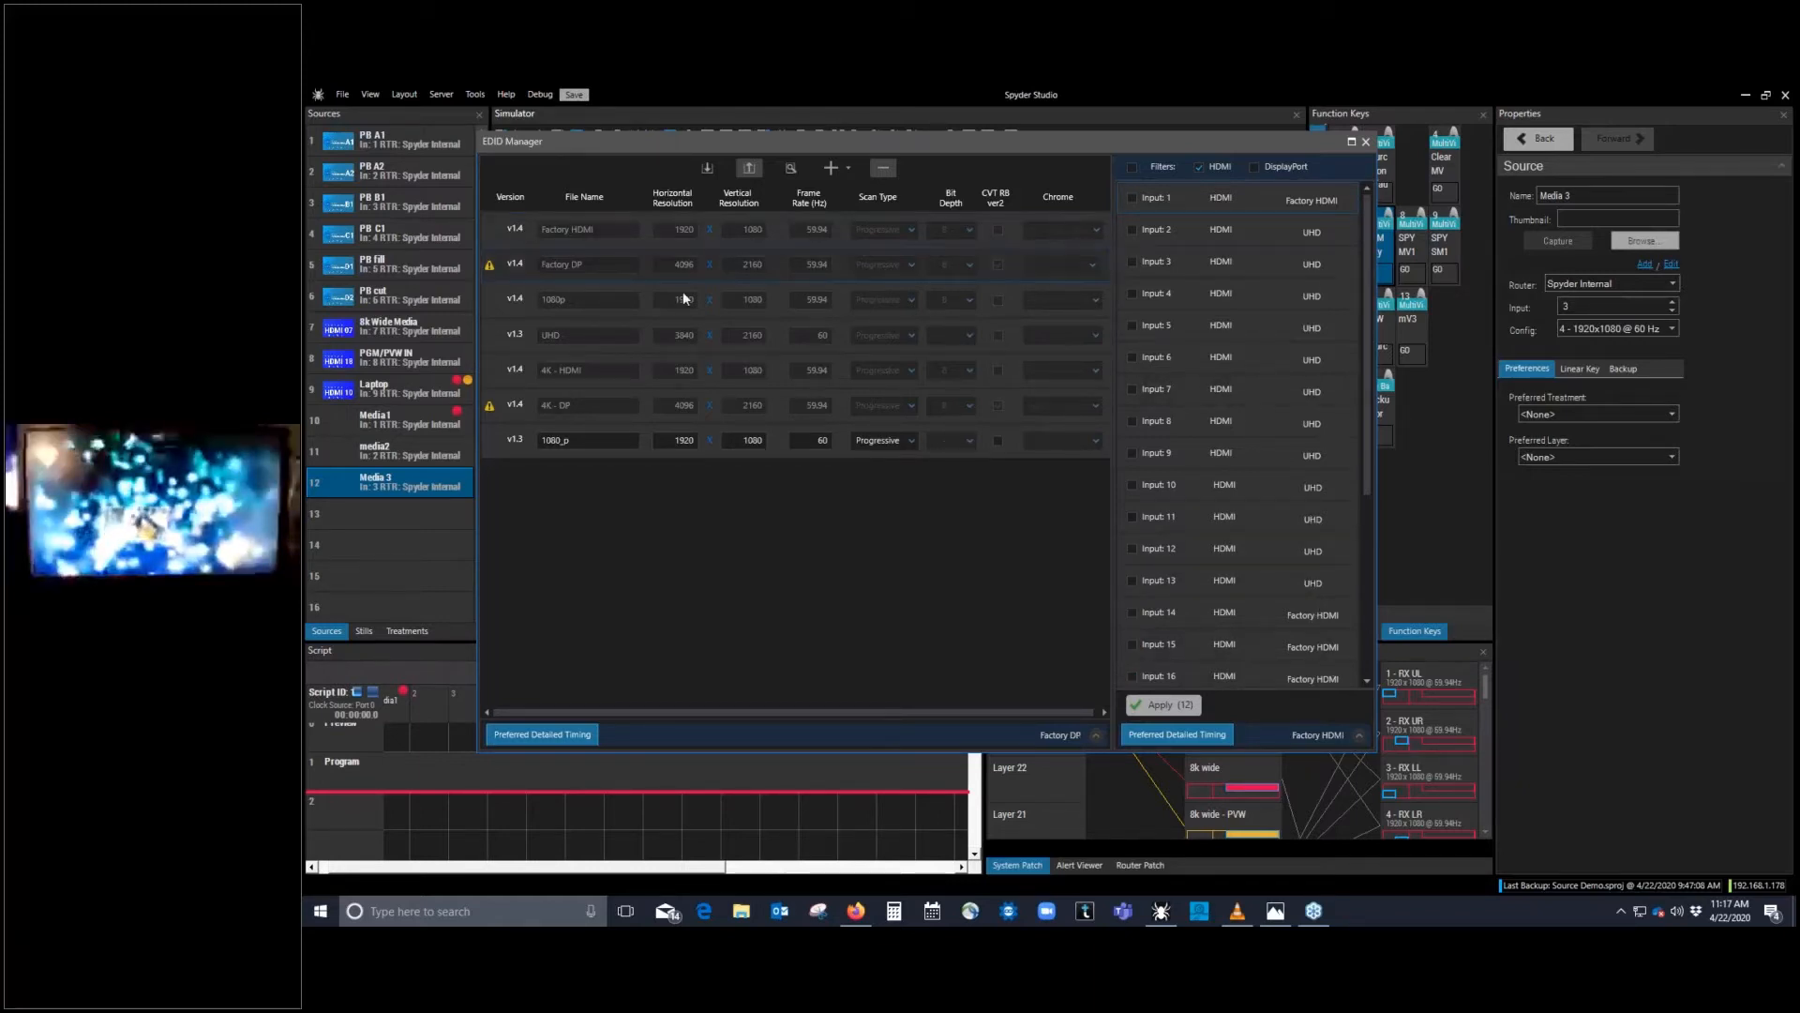
{"action": "left_click", "coordinate": [621, 337]}
{"action": "left_click", "coordinate": [602, 410]}
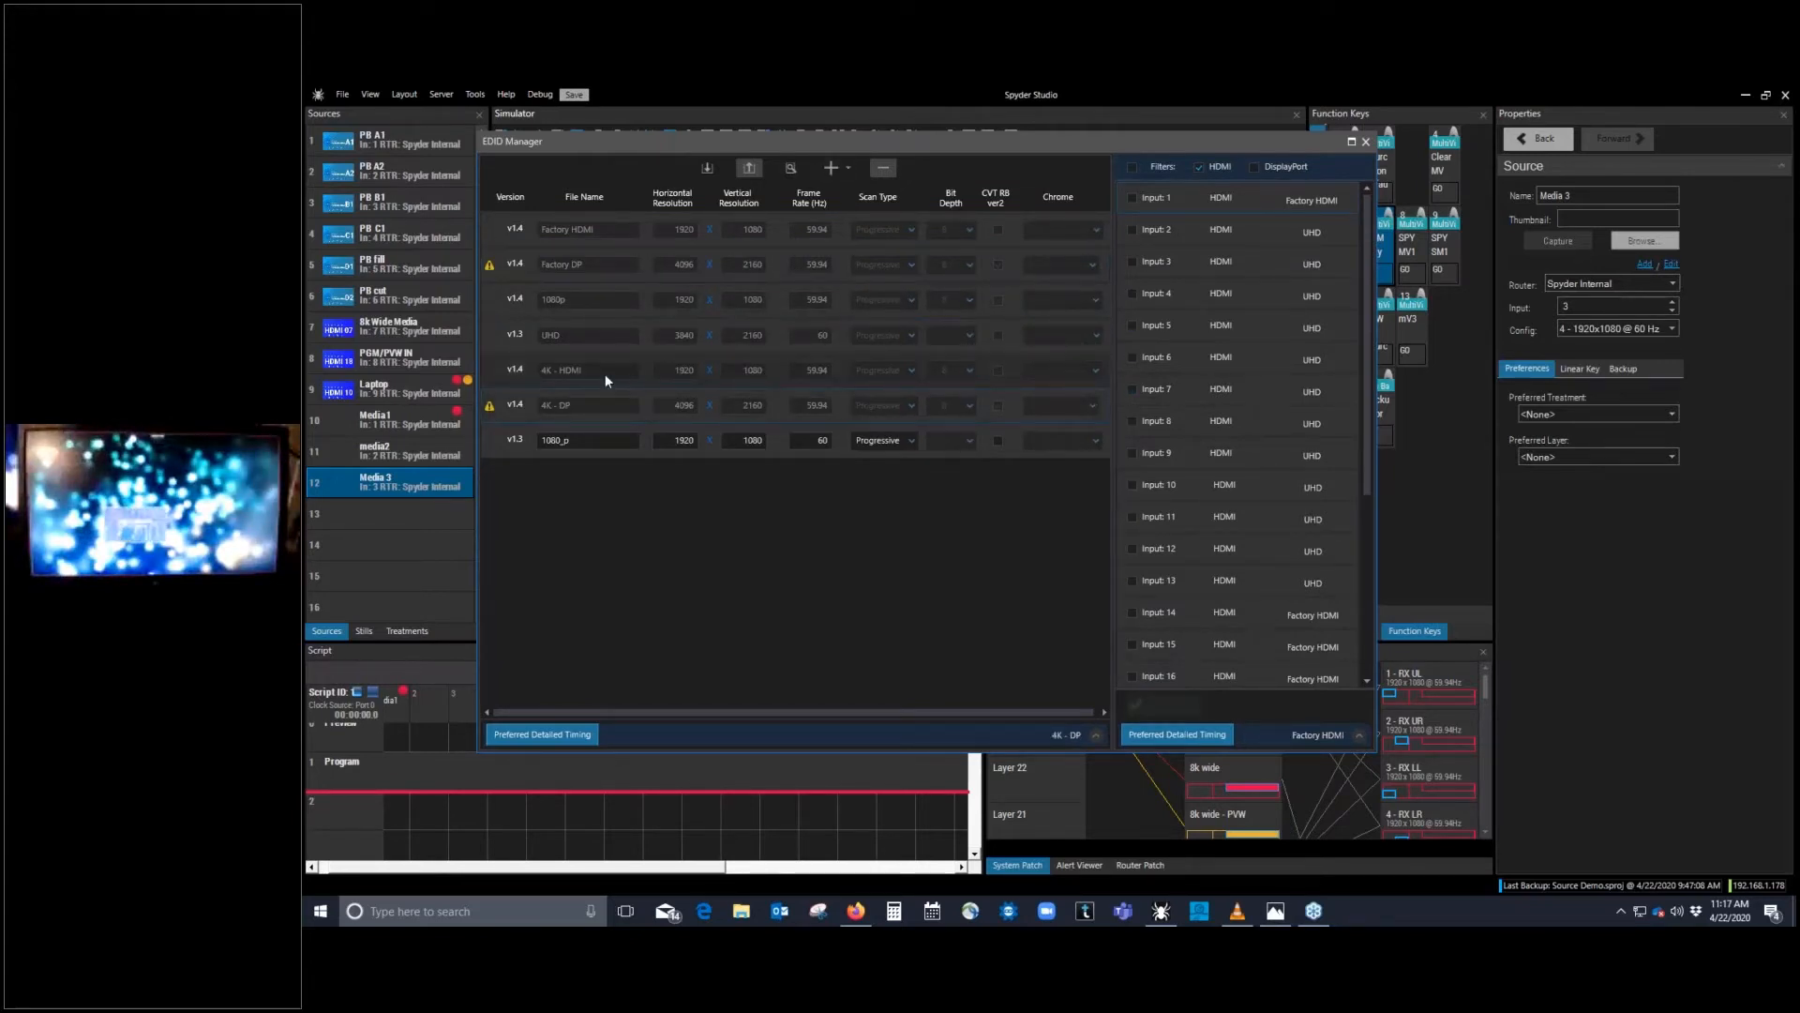
{"action": "left_click", "coordinate": [605, 373]}
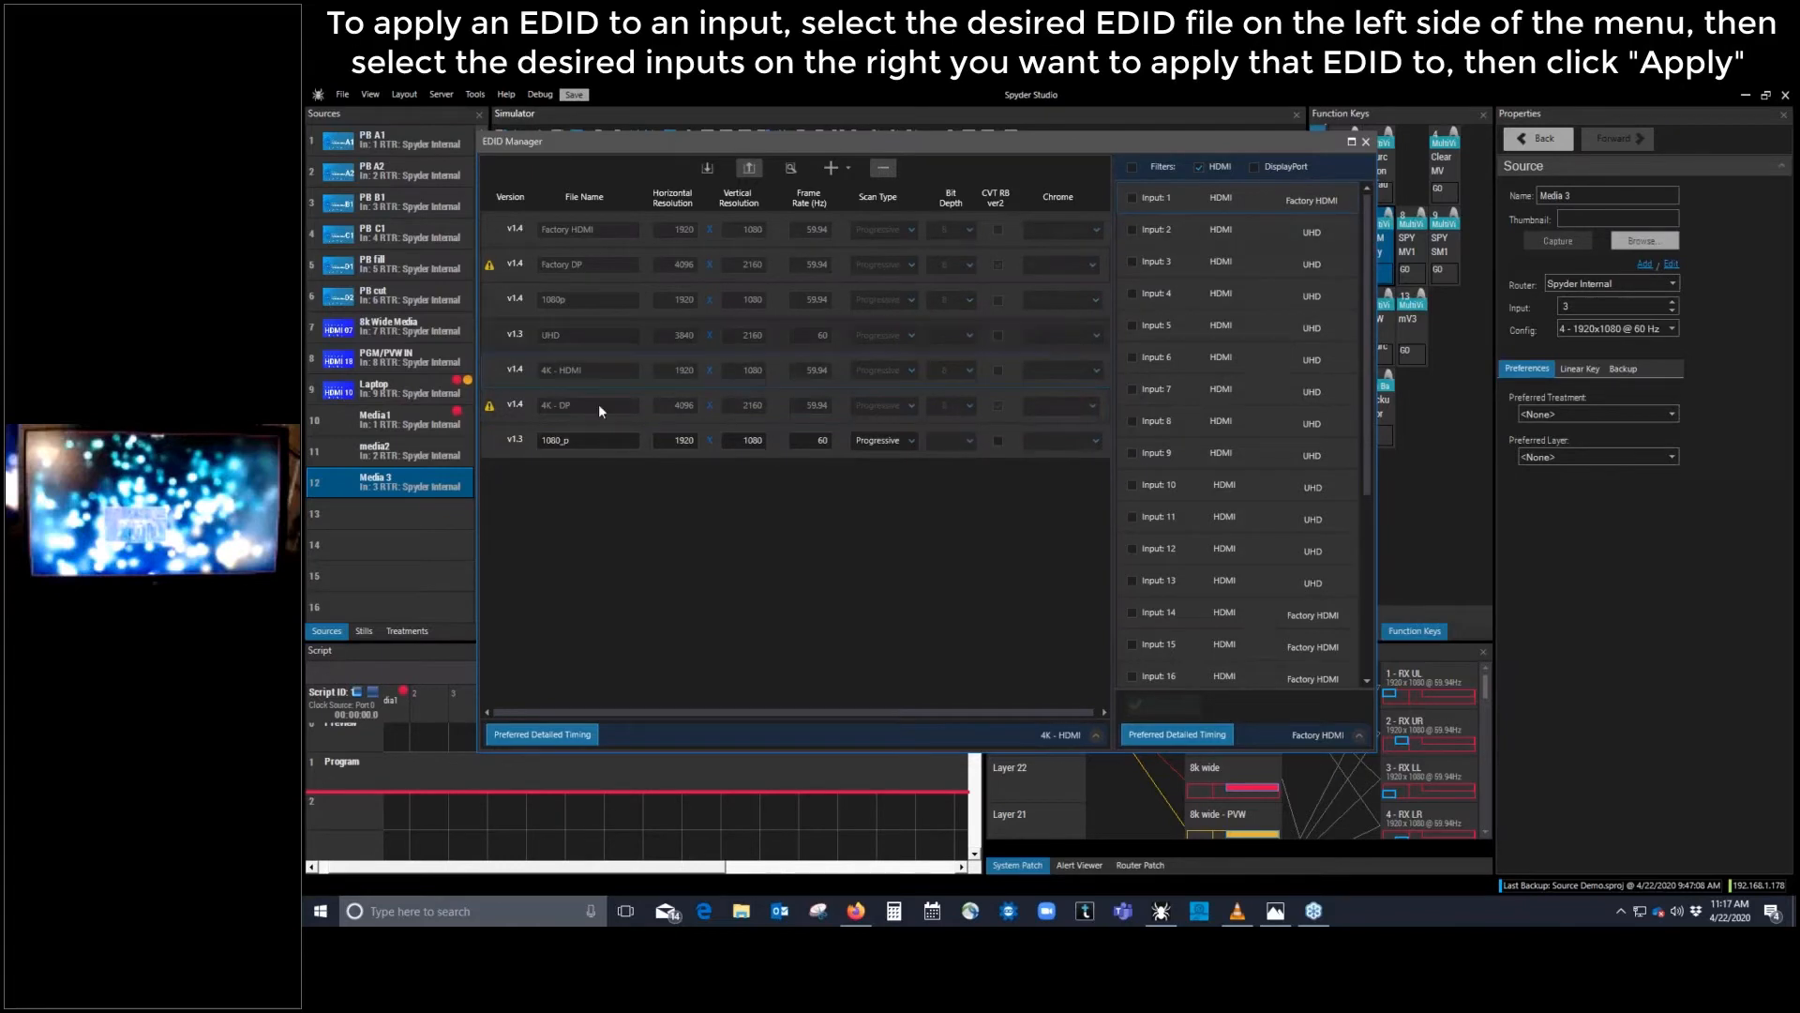
{"action": "left_click", "coordinate": [608, 233]}
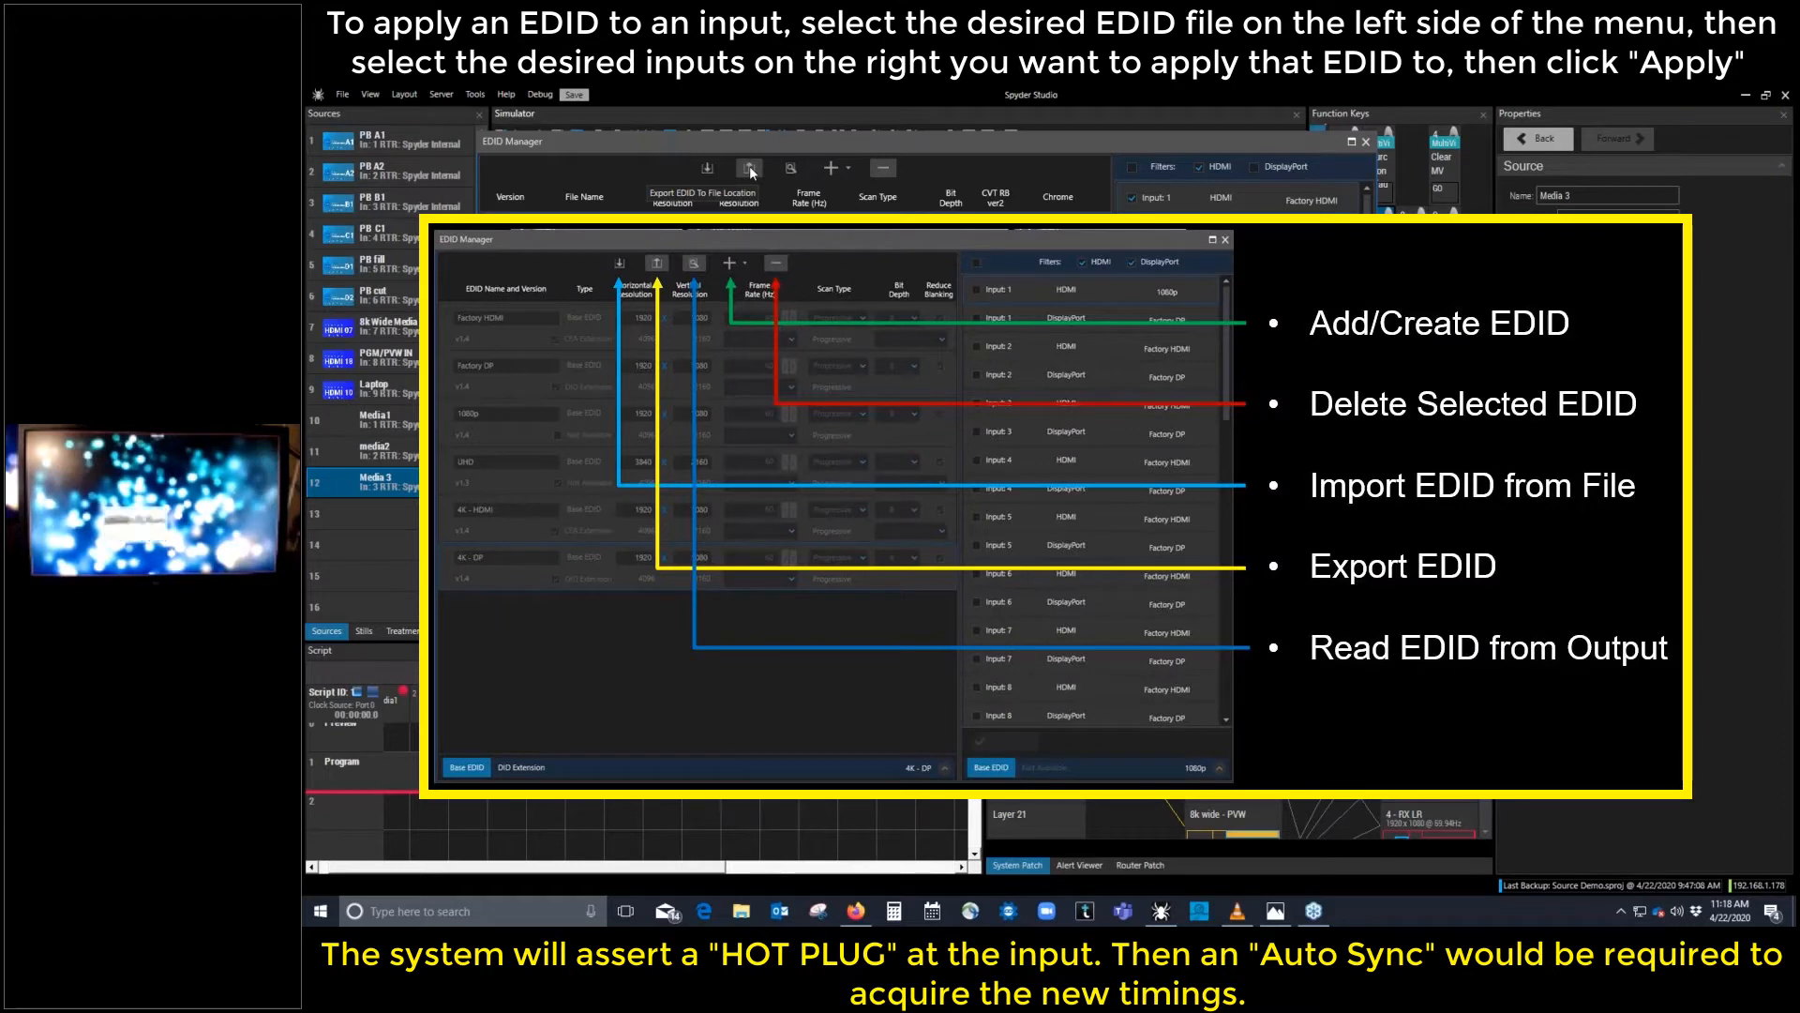
{"action": "left_click", "coordinate": [750, 165]}
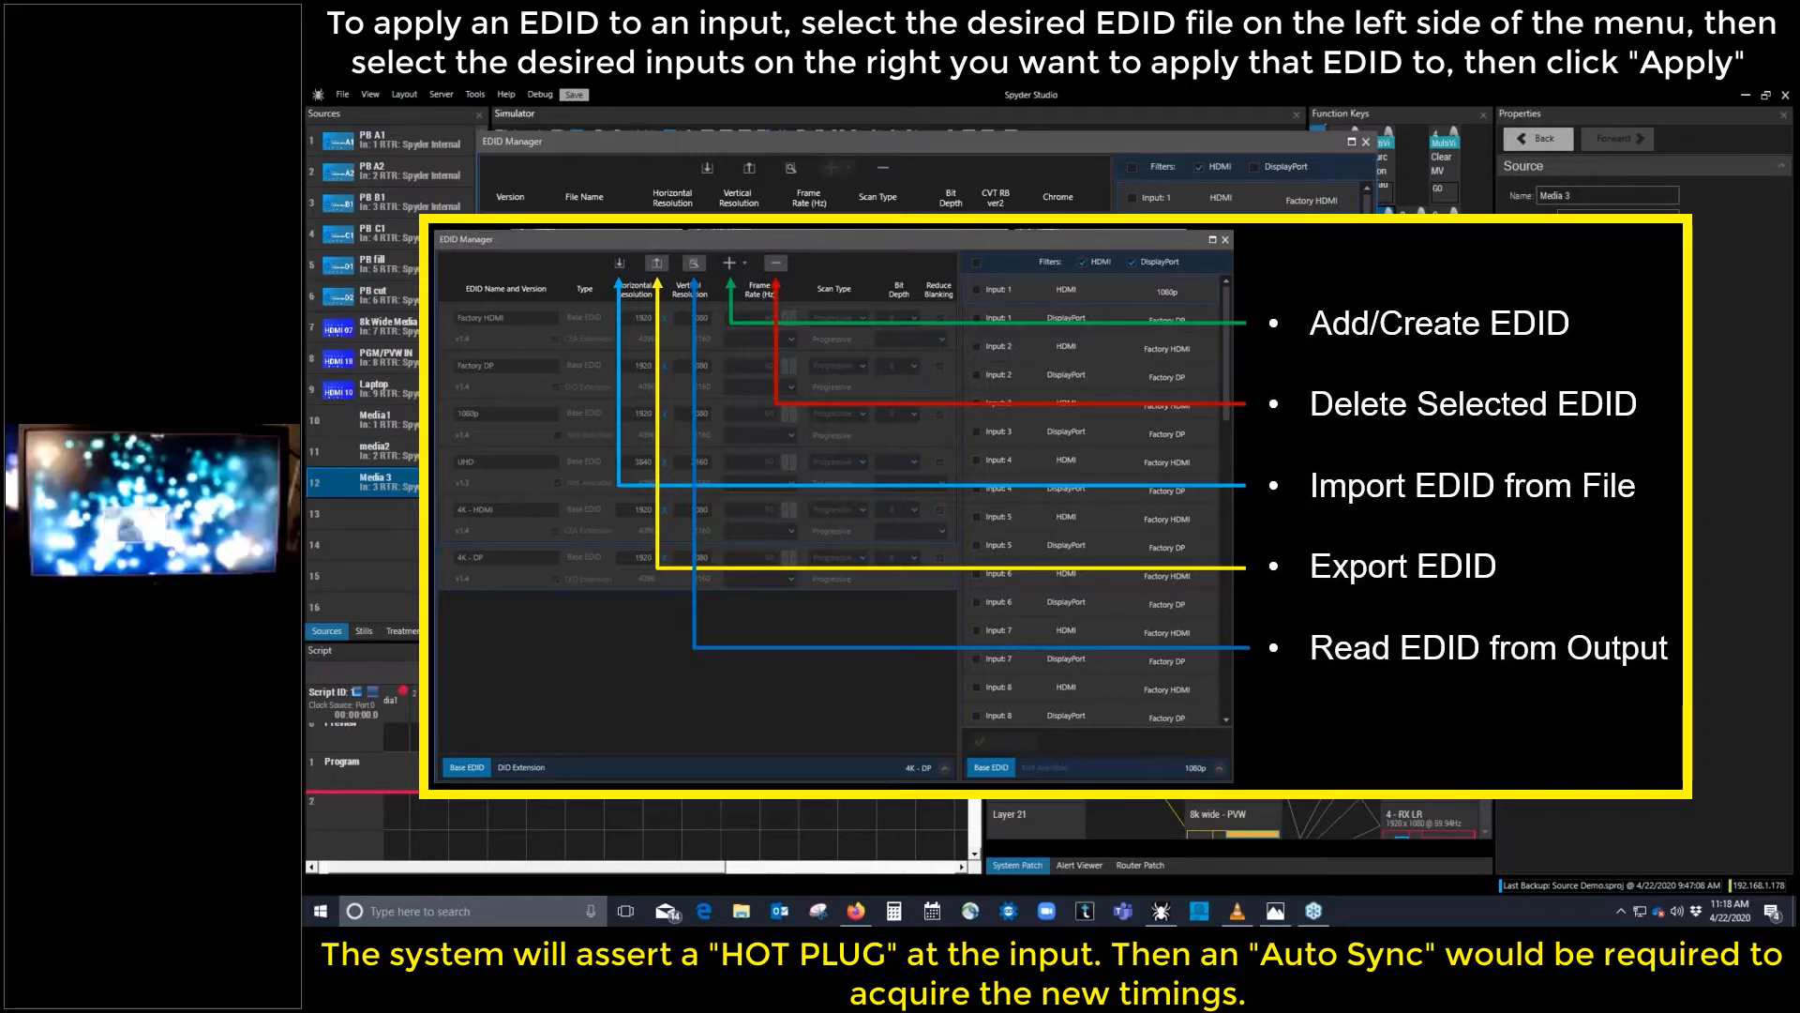
{"action": "left_click", "coordinate": [1367, 143]}
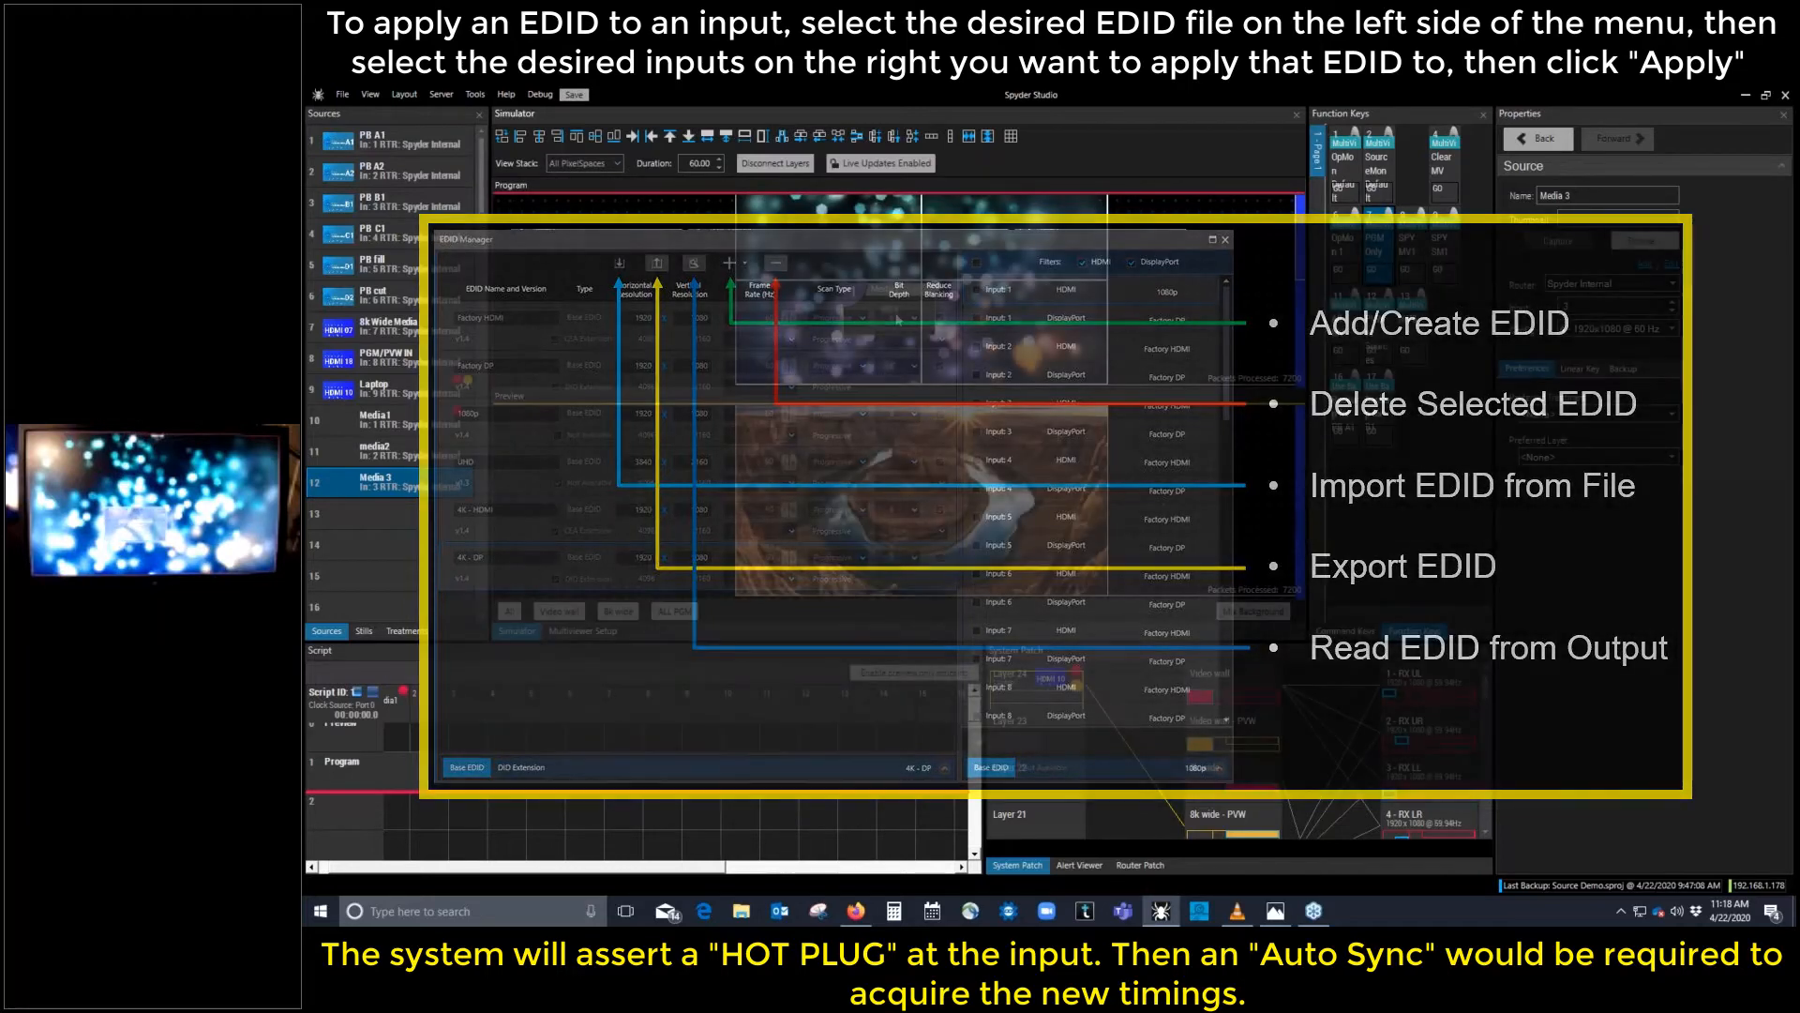
Step: Open the input configuration of the Media 3 source and save it
{"action": "left_click", "coordinate": [894, 311]}
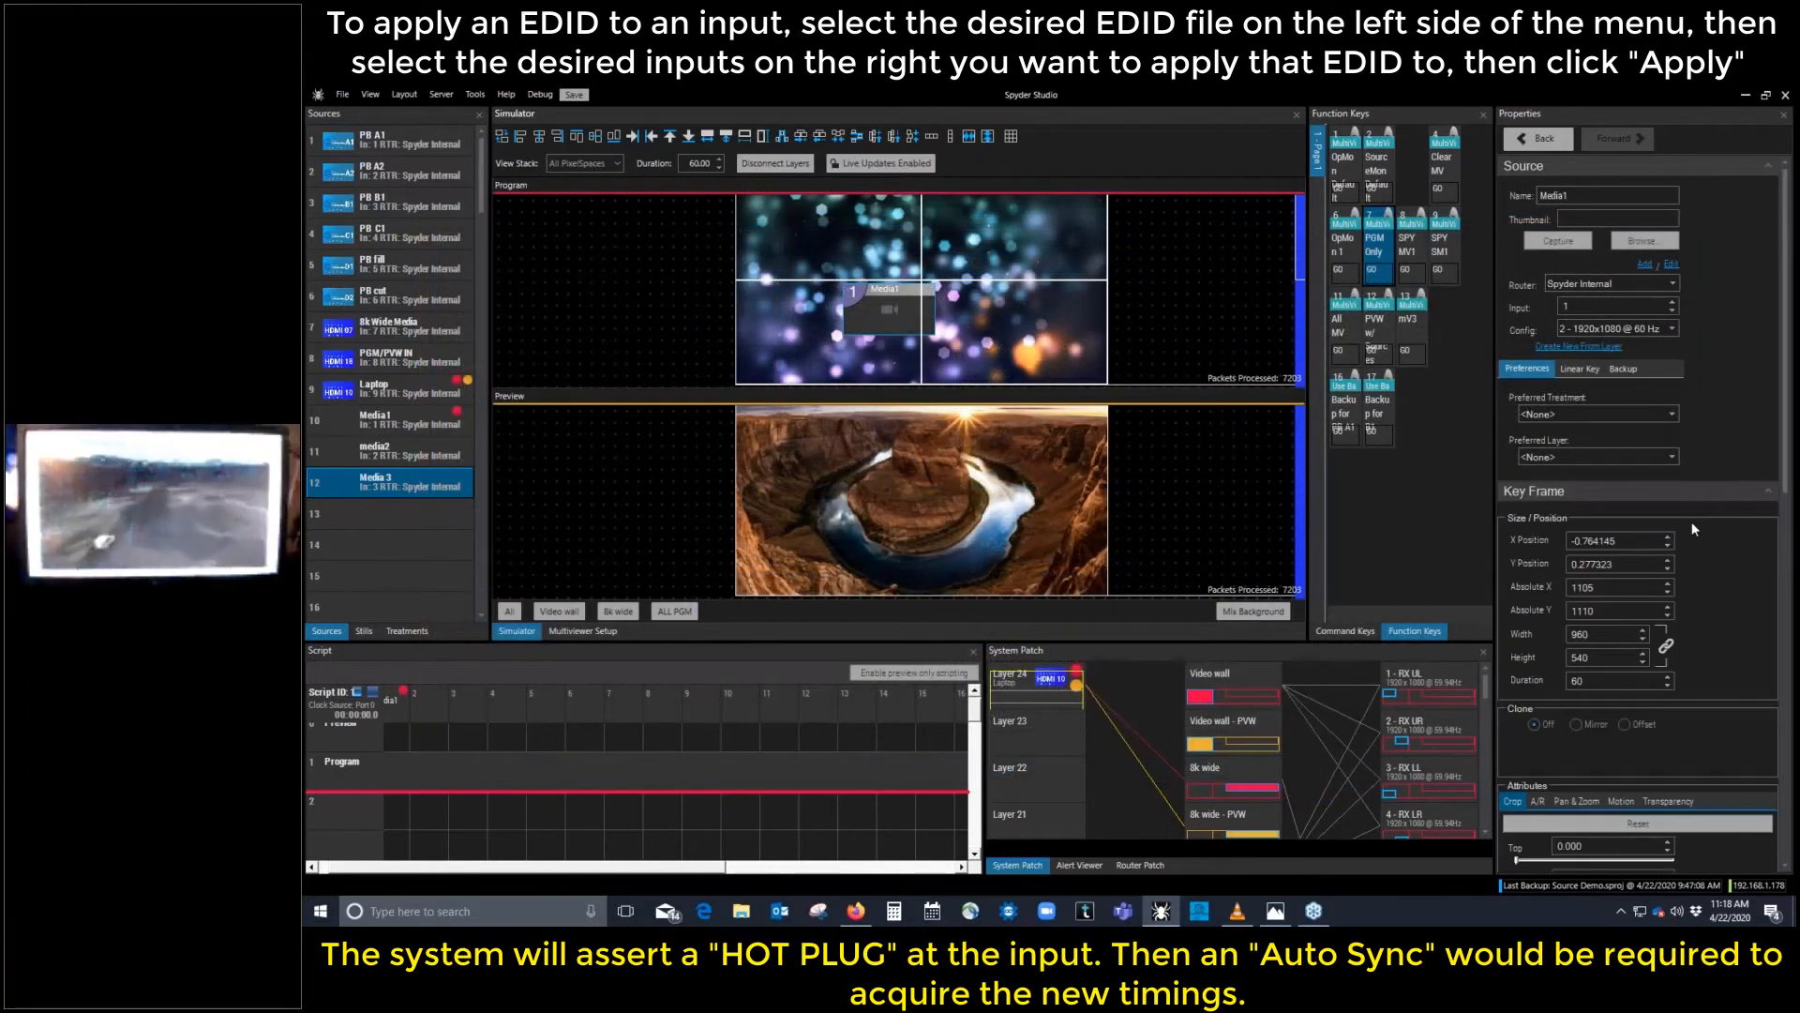
{"action": "left_click", "coordinate": [930, 488]}
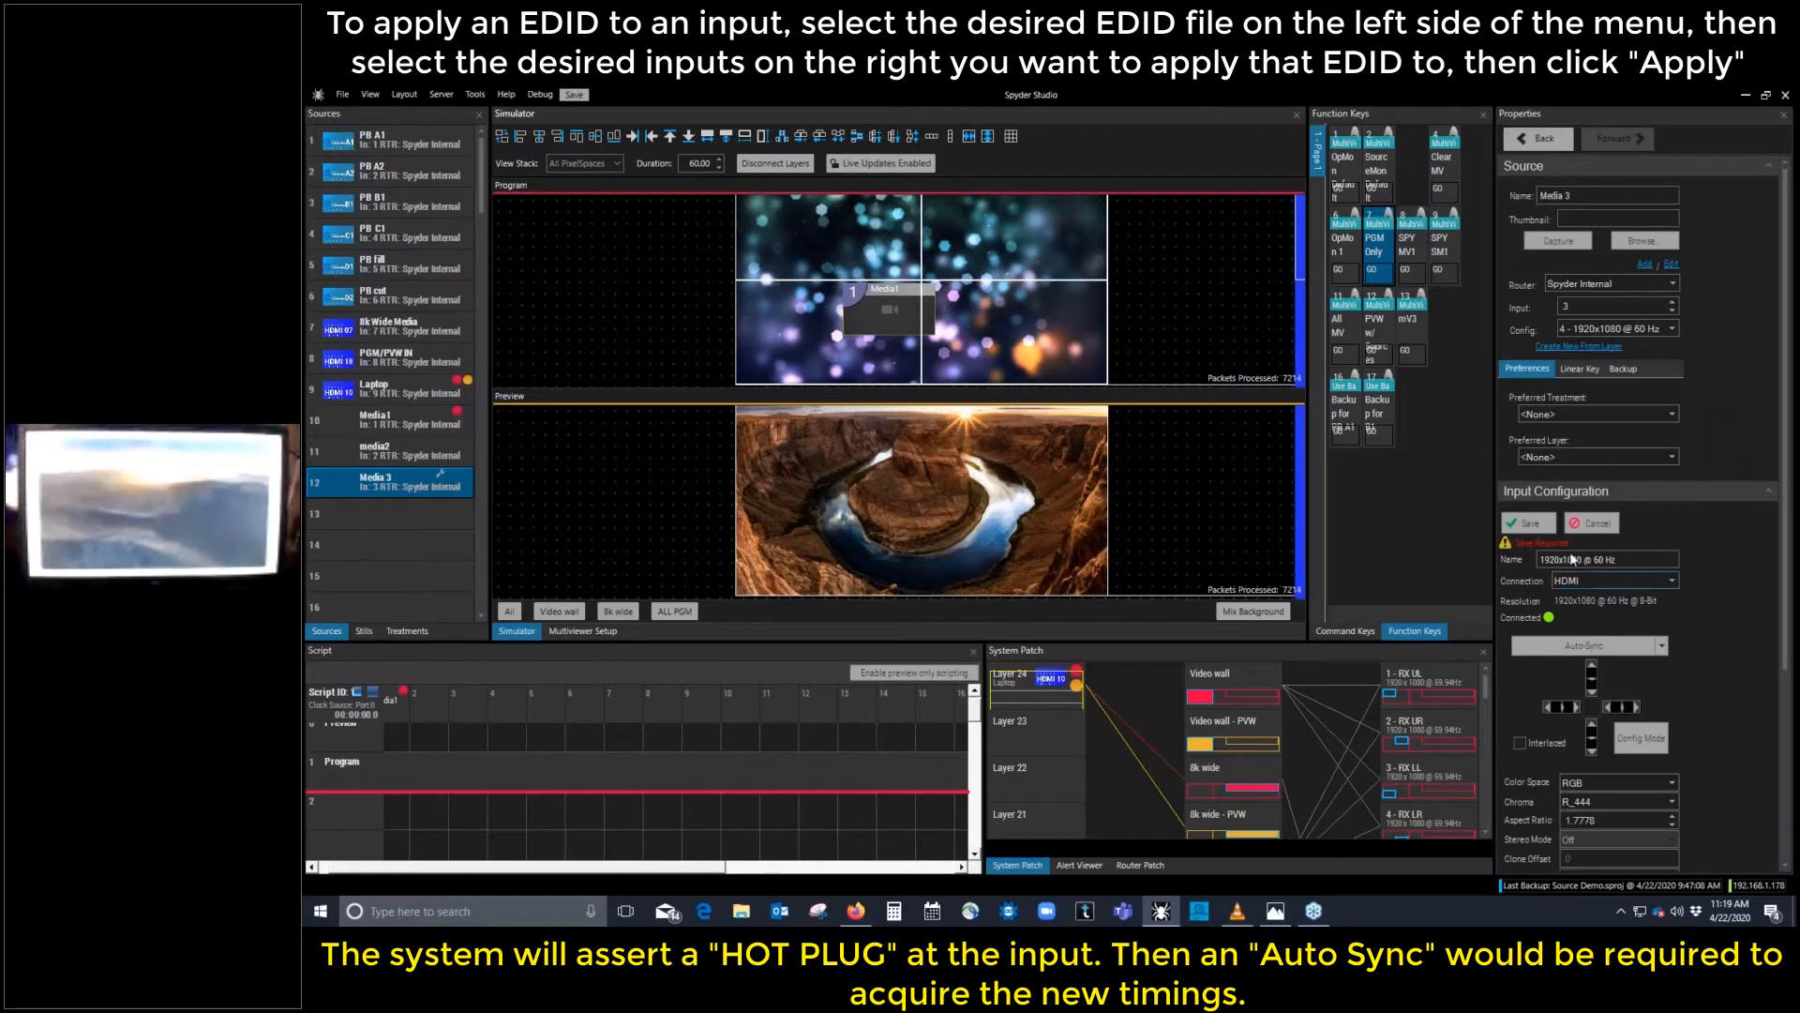
{"action": "left_click", "coordinate": [1543, 526]}
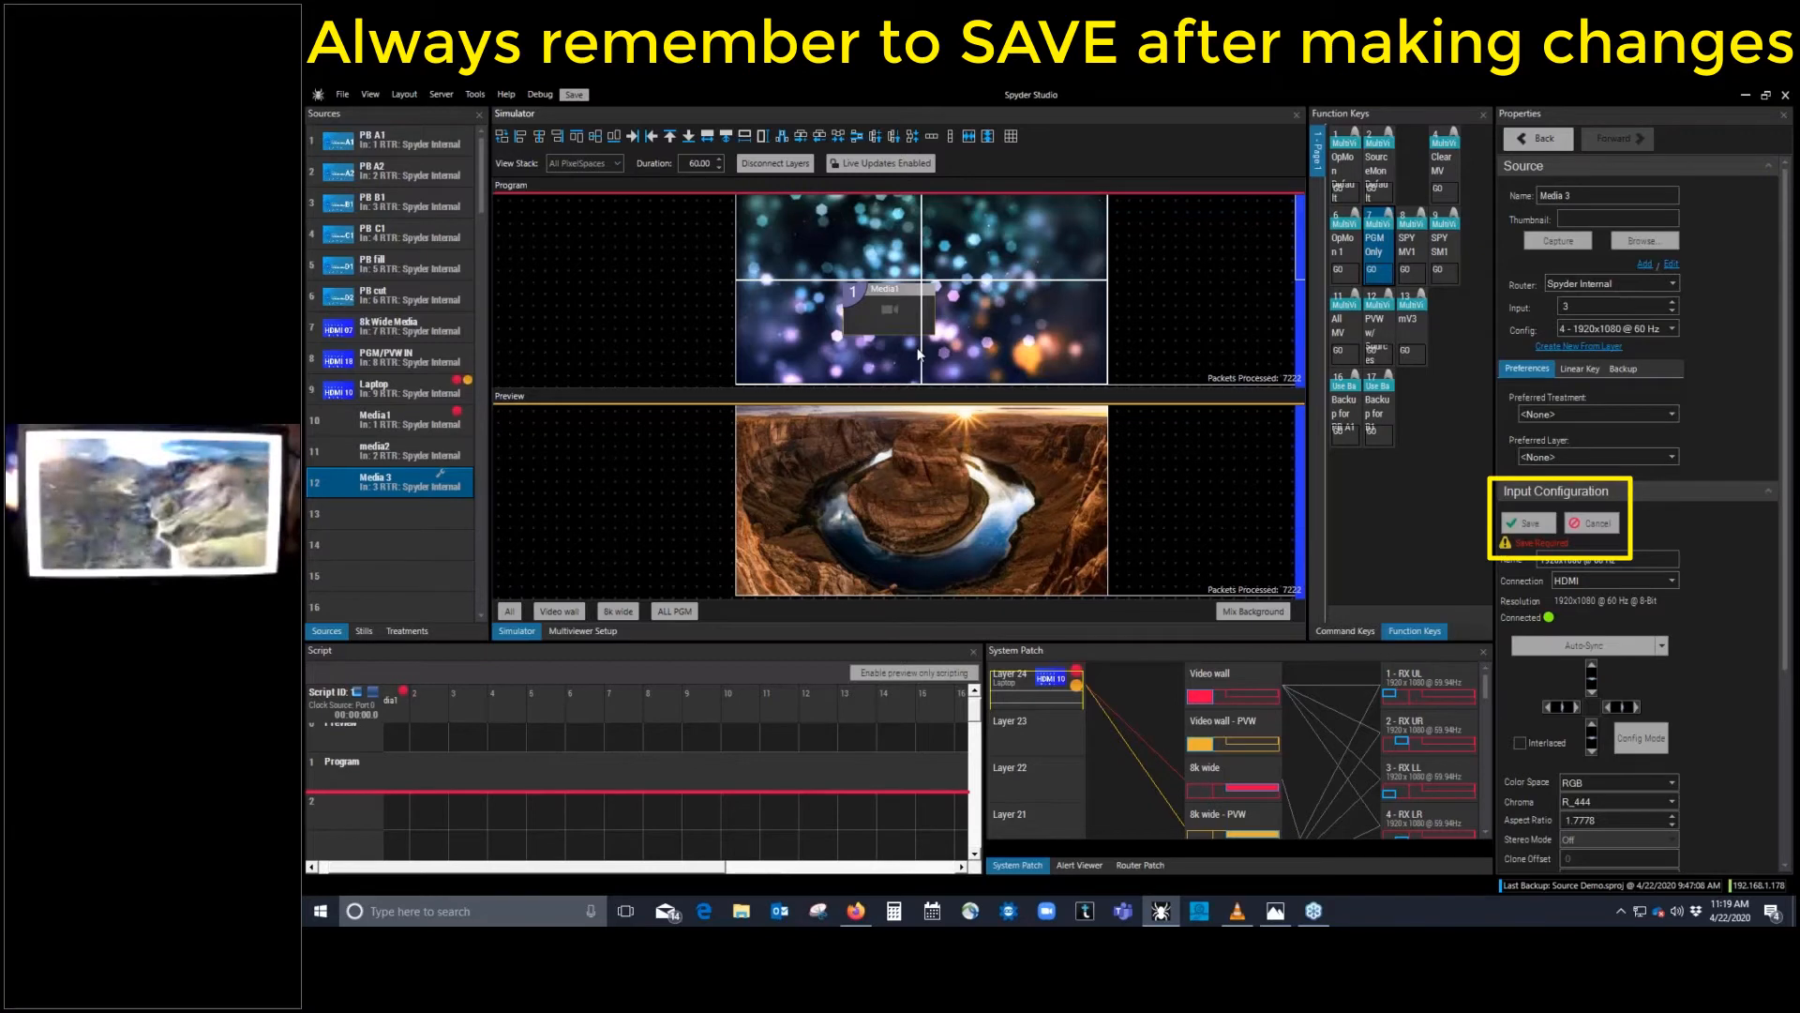
{"action": "left_click", "coordinate": [1549, 550]}
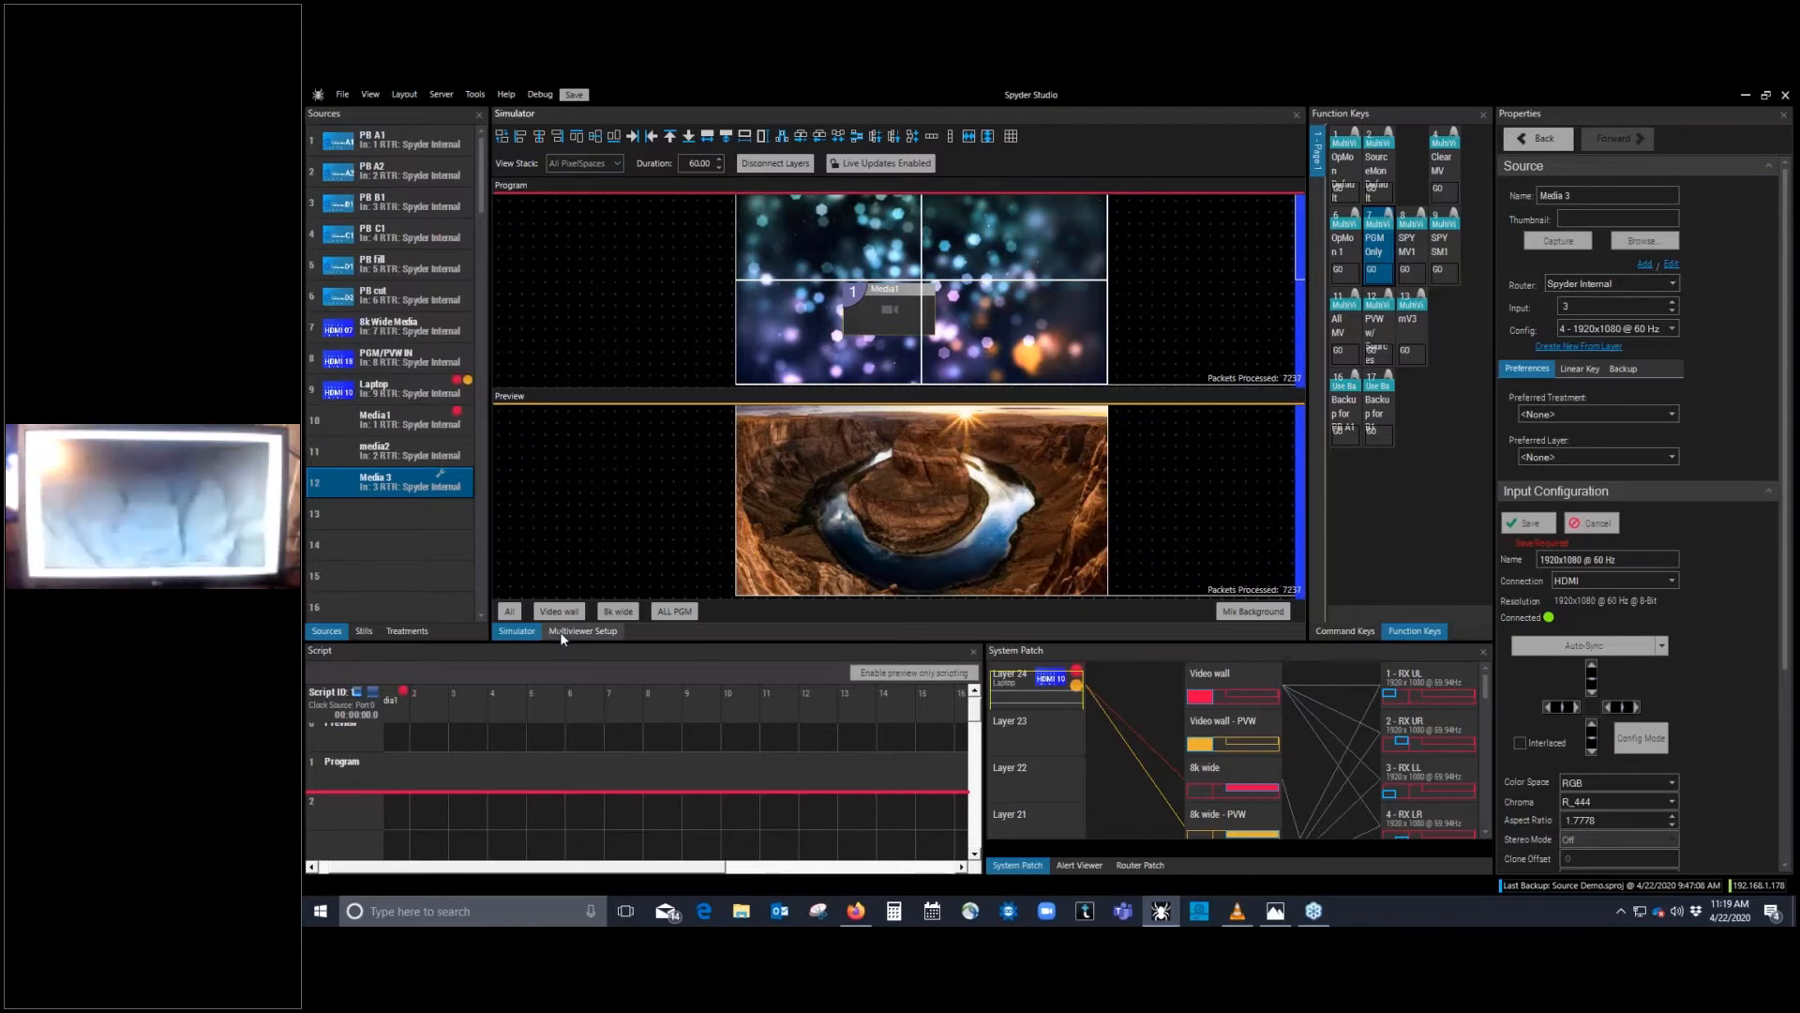
{"action": "left_click", "coordinate": [398, 482]}
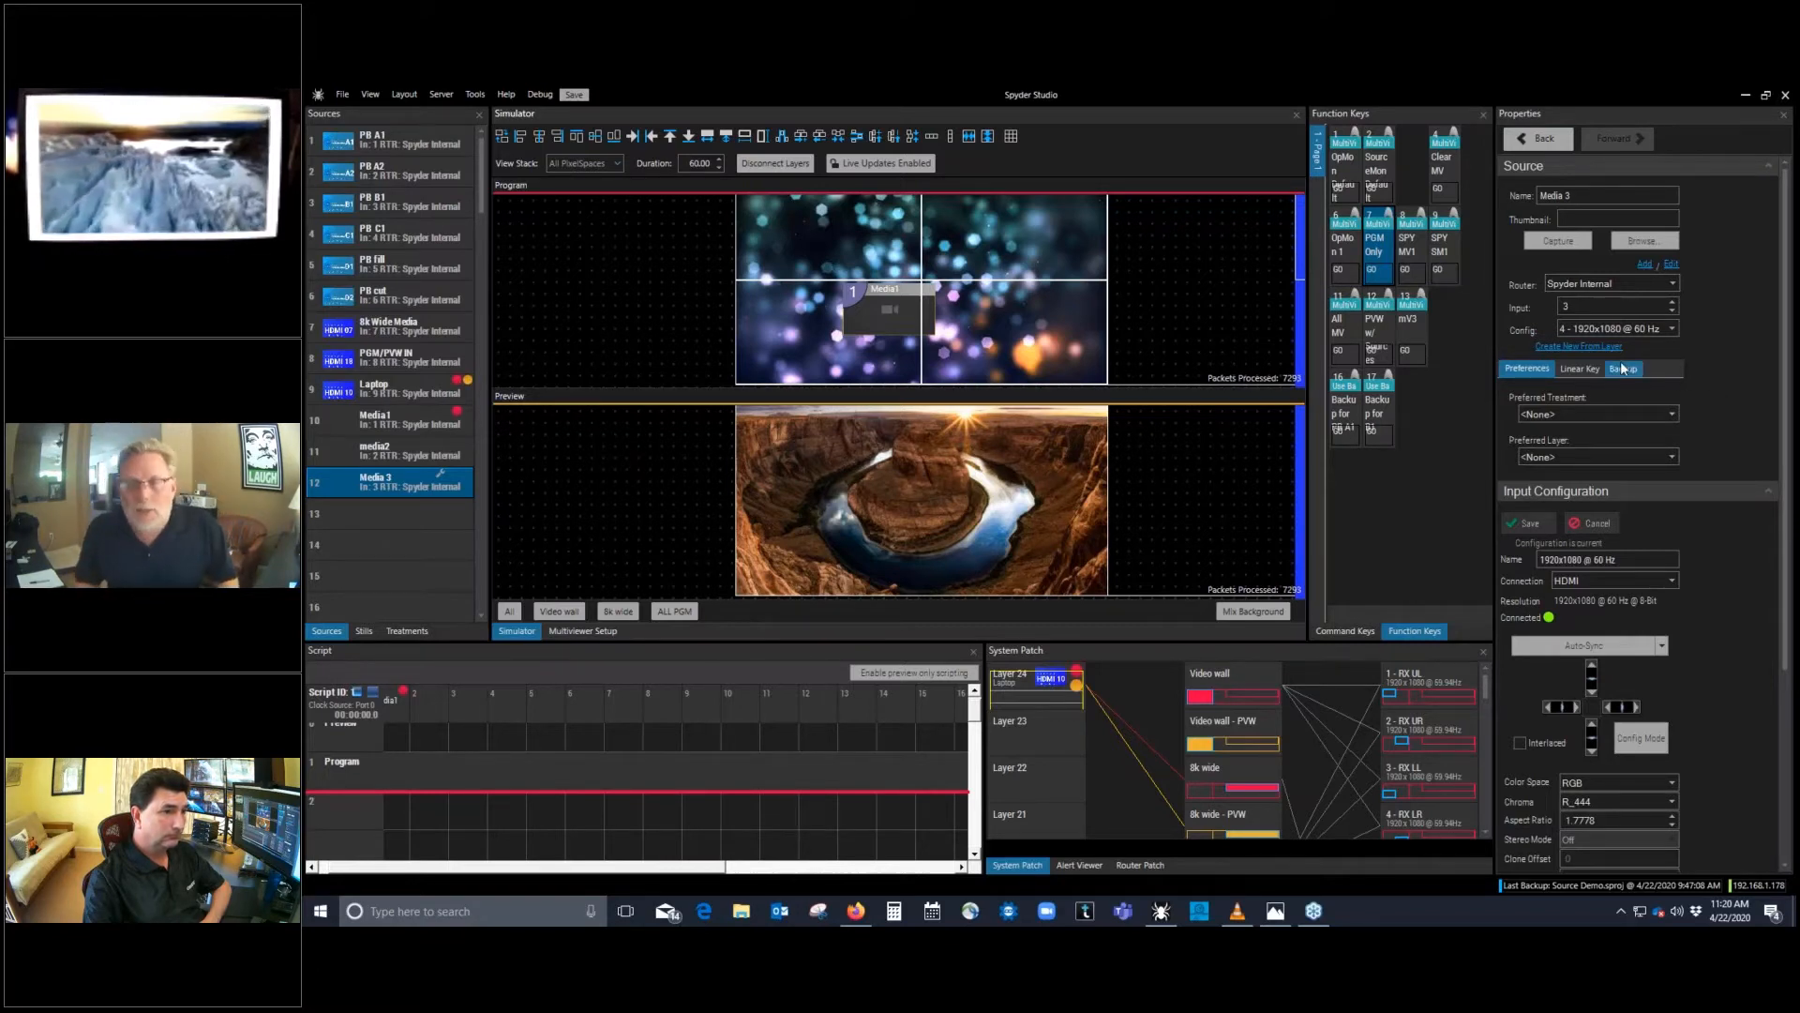
Step: Recall the SPY MV1 multiviewer preset and check the source properties of PB cut and PB fill
{"action": "left_click", "coordinate": [892, 317]}
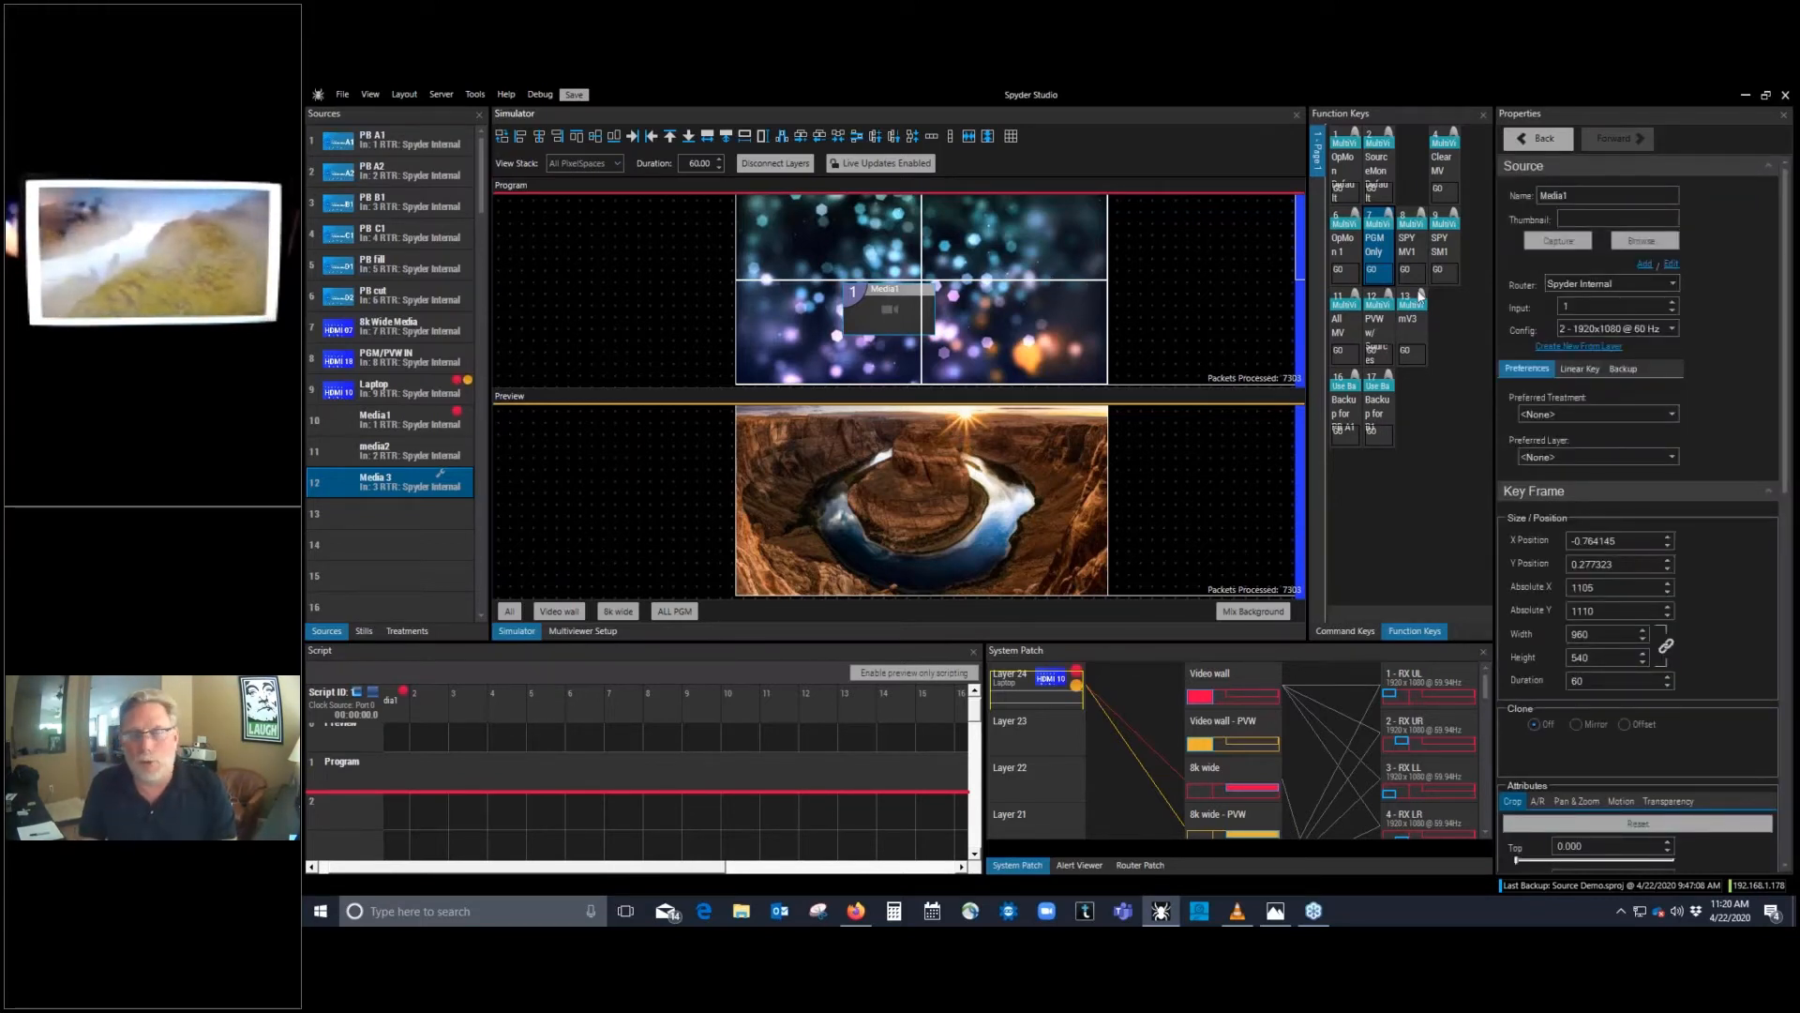
{"action": "left_click", "coordinate": [1408, 268]}
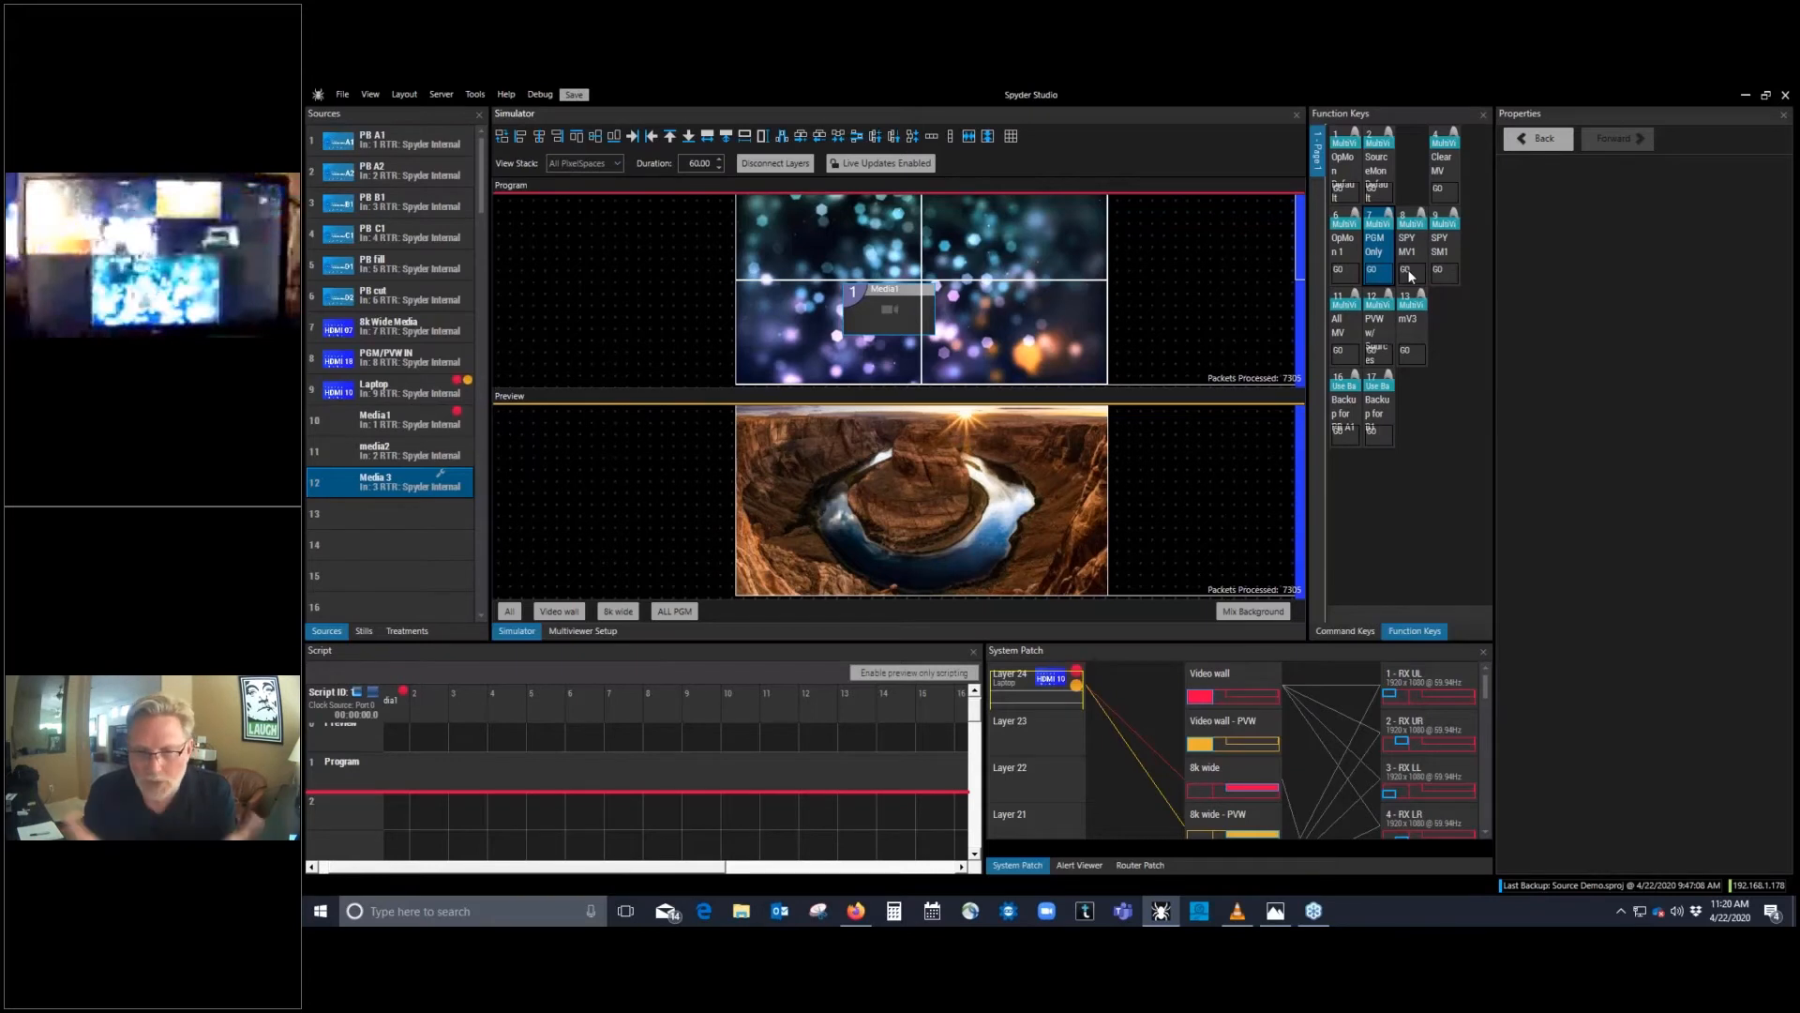
{"action": "left_click", "coordinate": [1409, 268]}
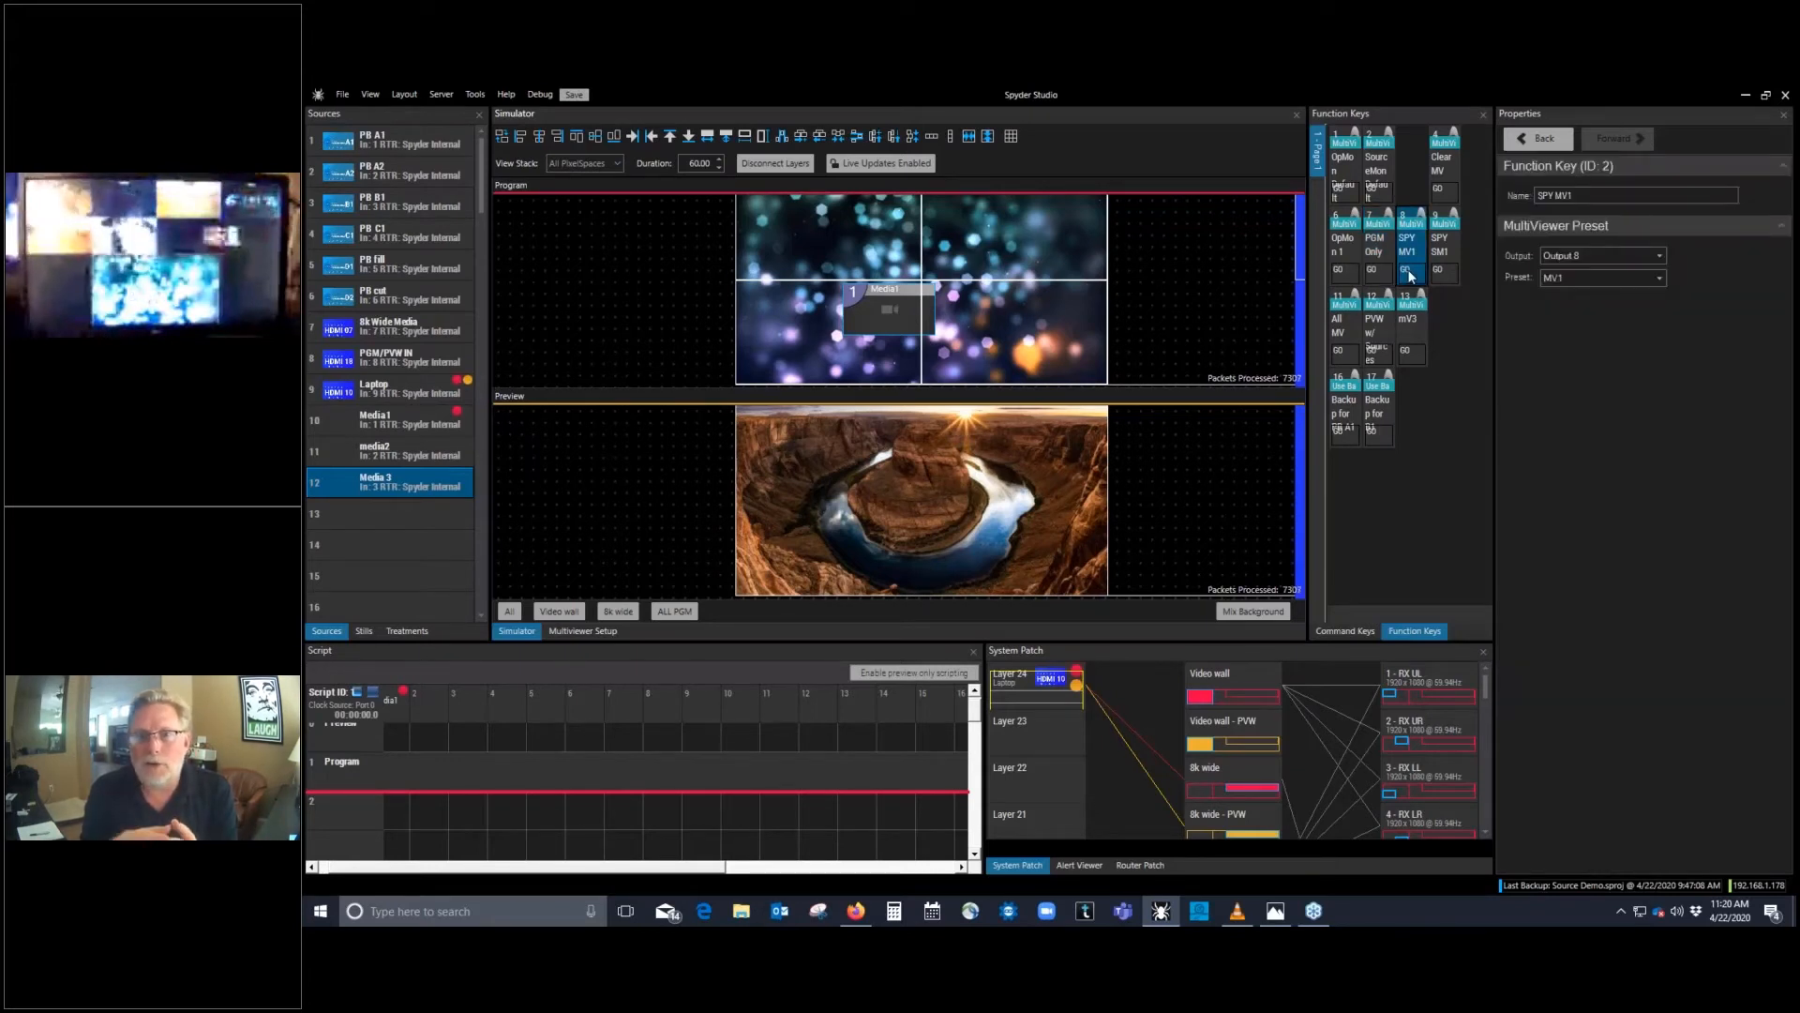
{"action": "left_click", "coordinate": [420, 296]}
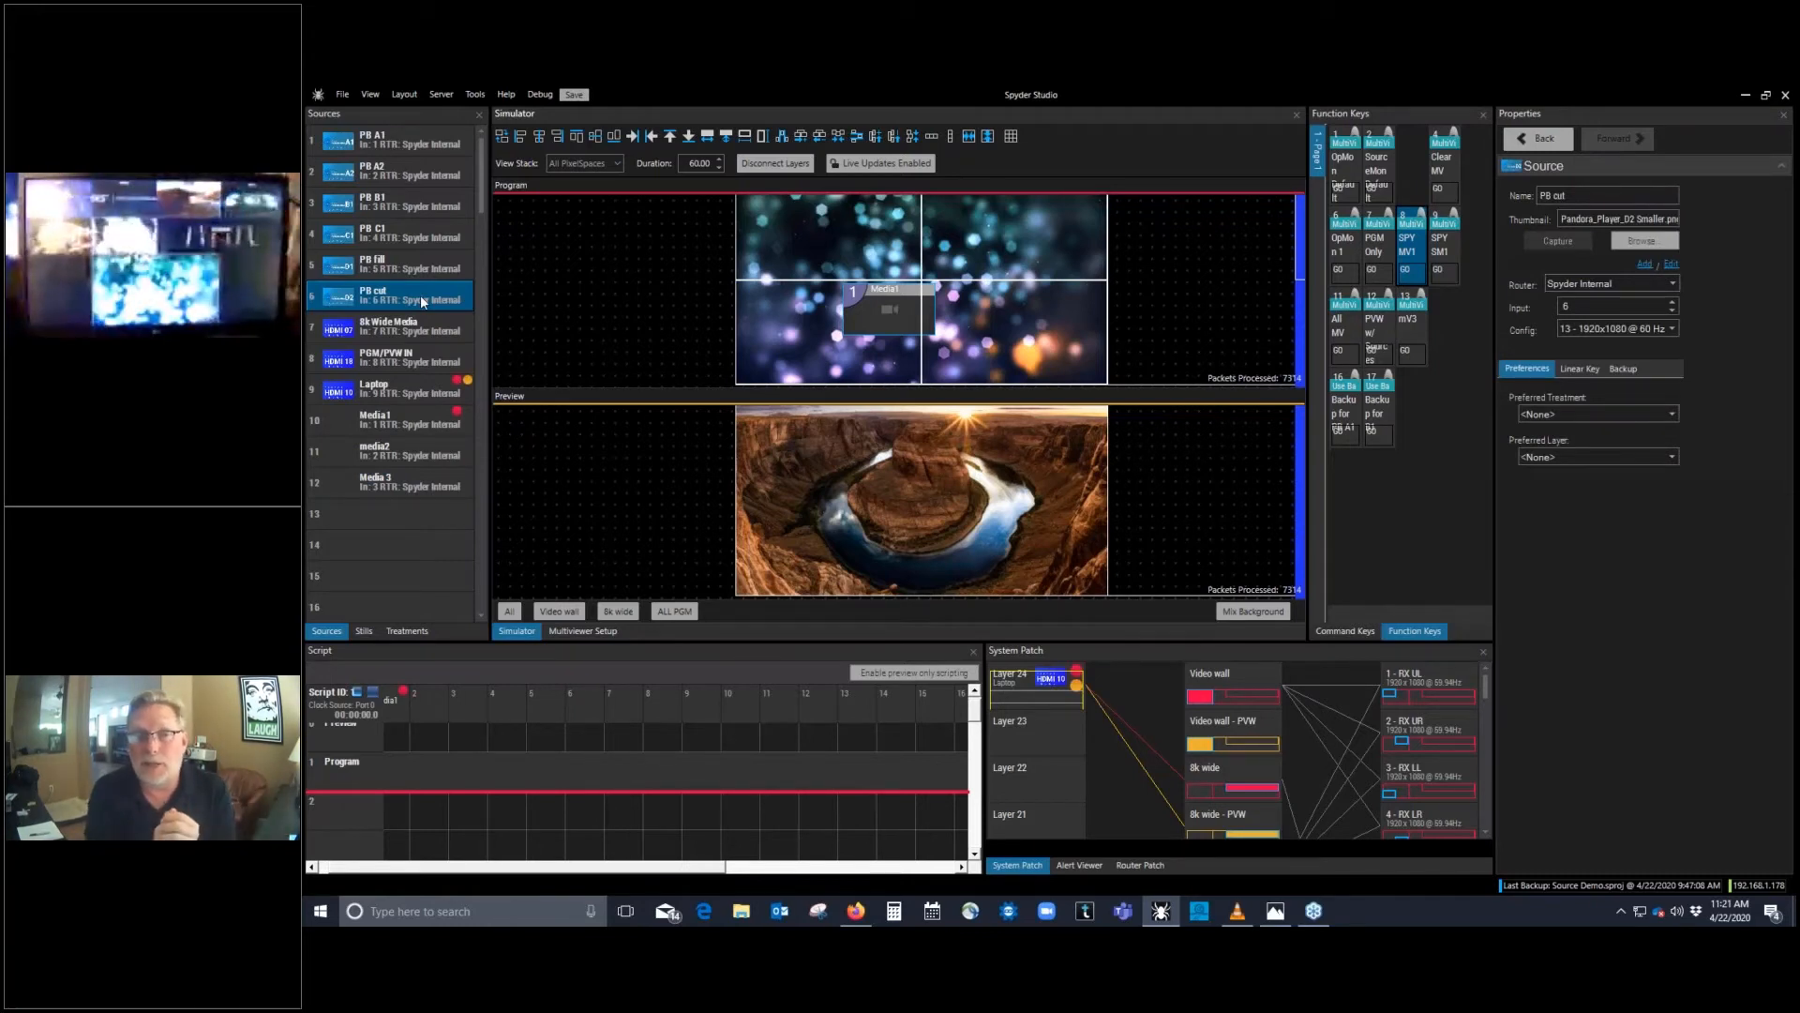
{"action": "left_click", "coordinate": [412, 264]}
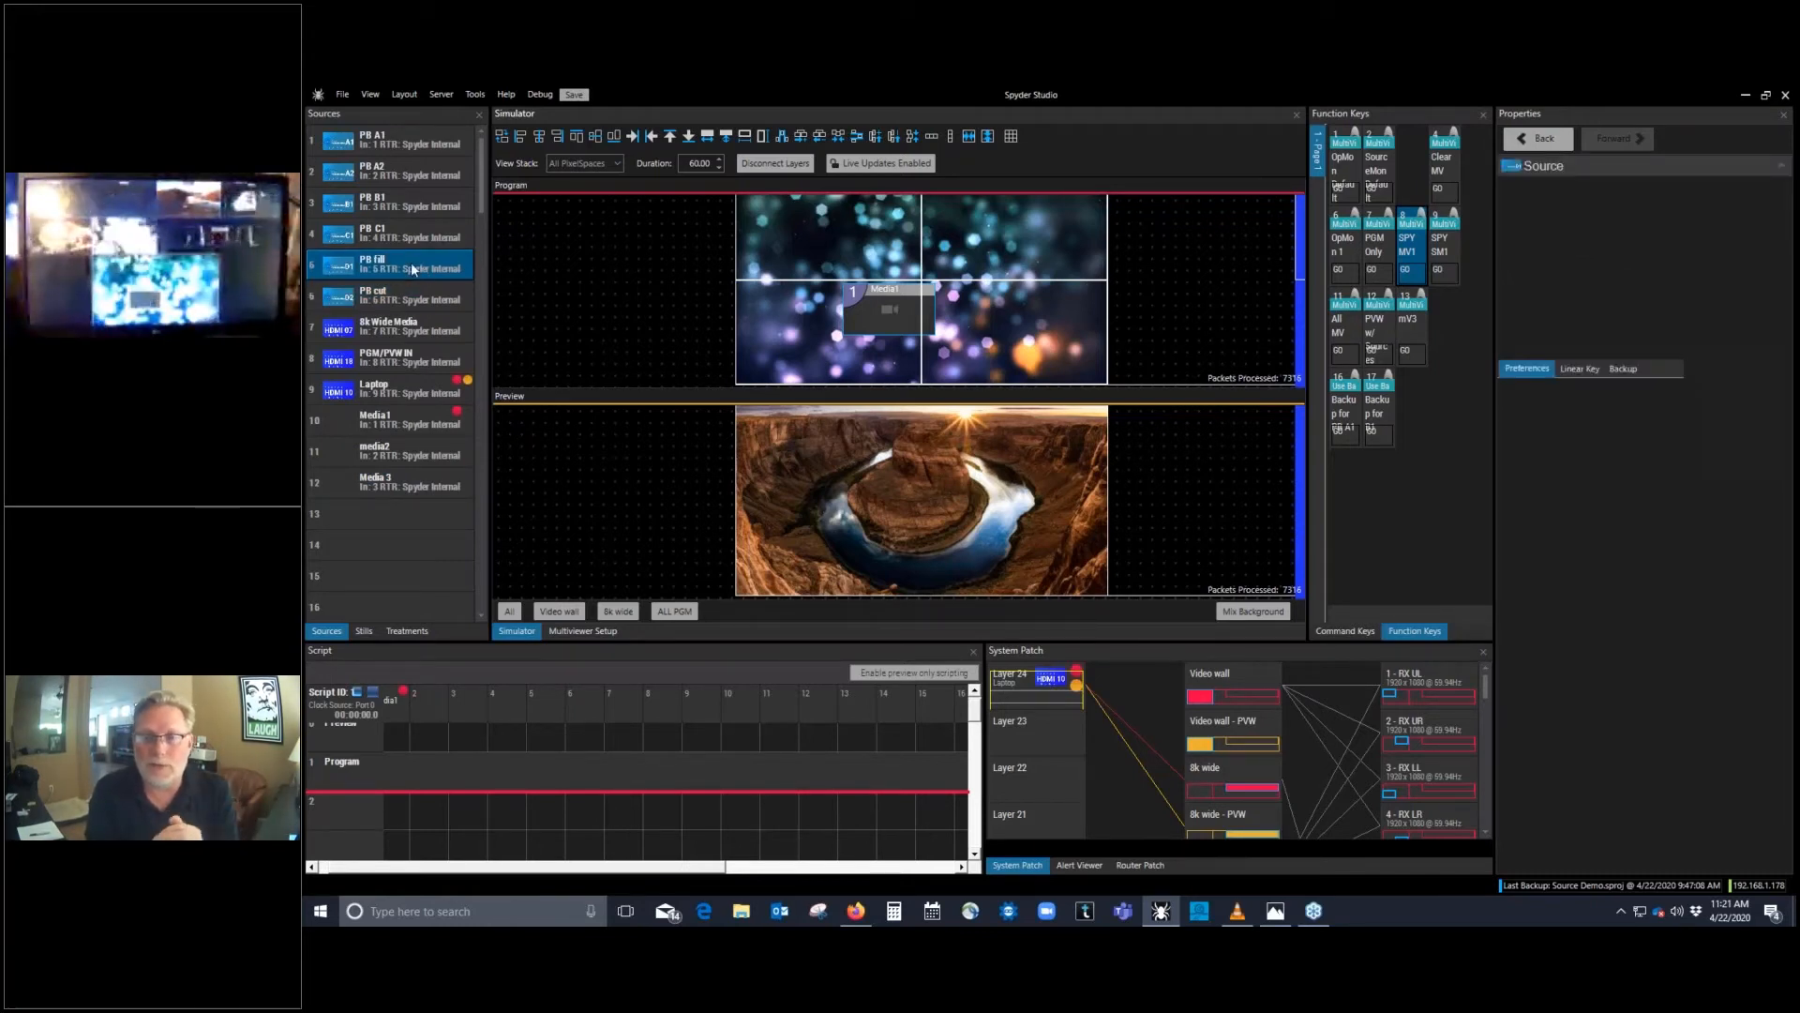
Step: Recall the Clear Terra command key from the Terra sources page to clear the Media1 layer from Program
{"action": "left_click", "coordinate": [1344, 631]}
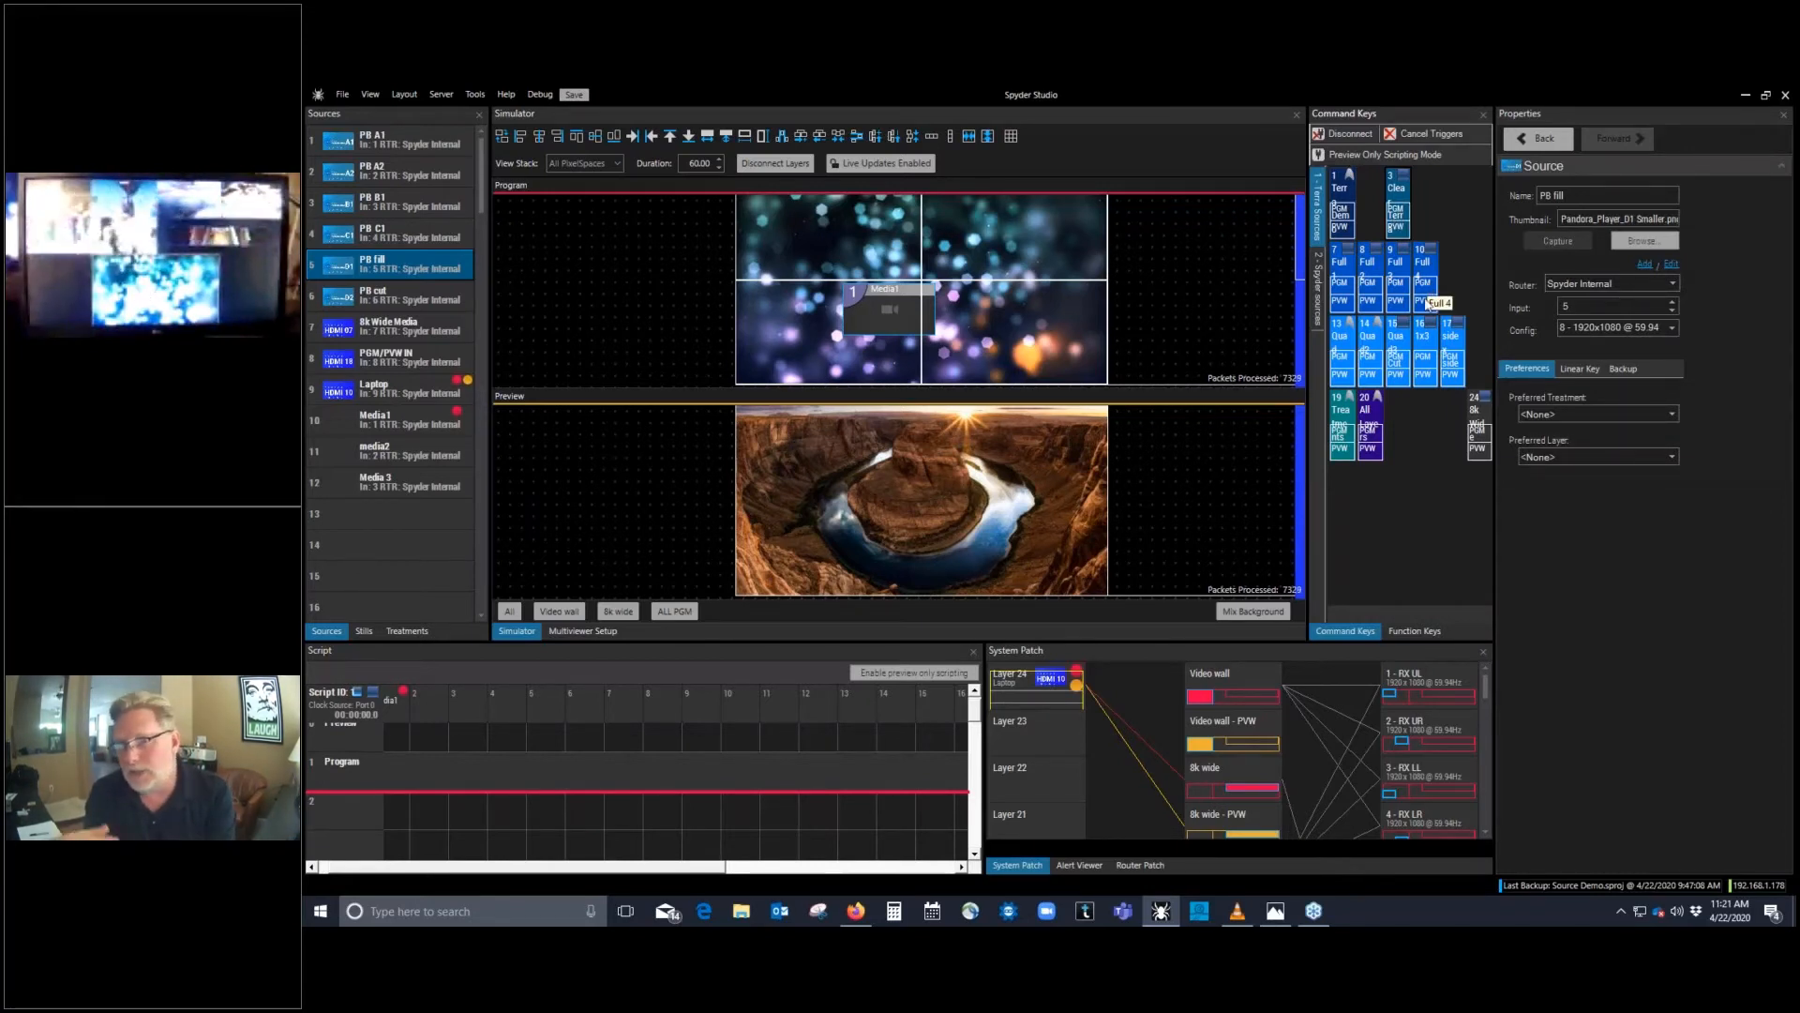
{"action": "left_click", "coordinate": [1319, 289]}
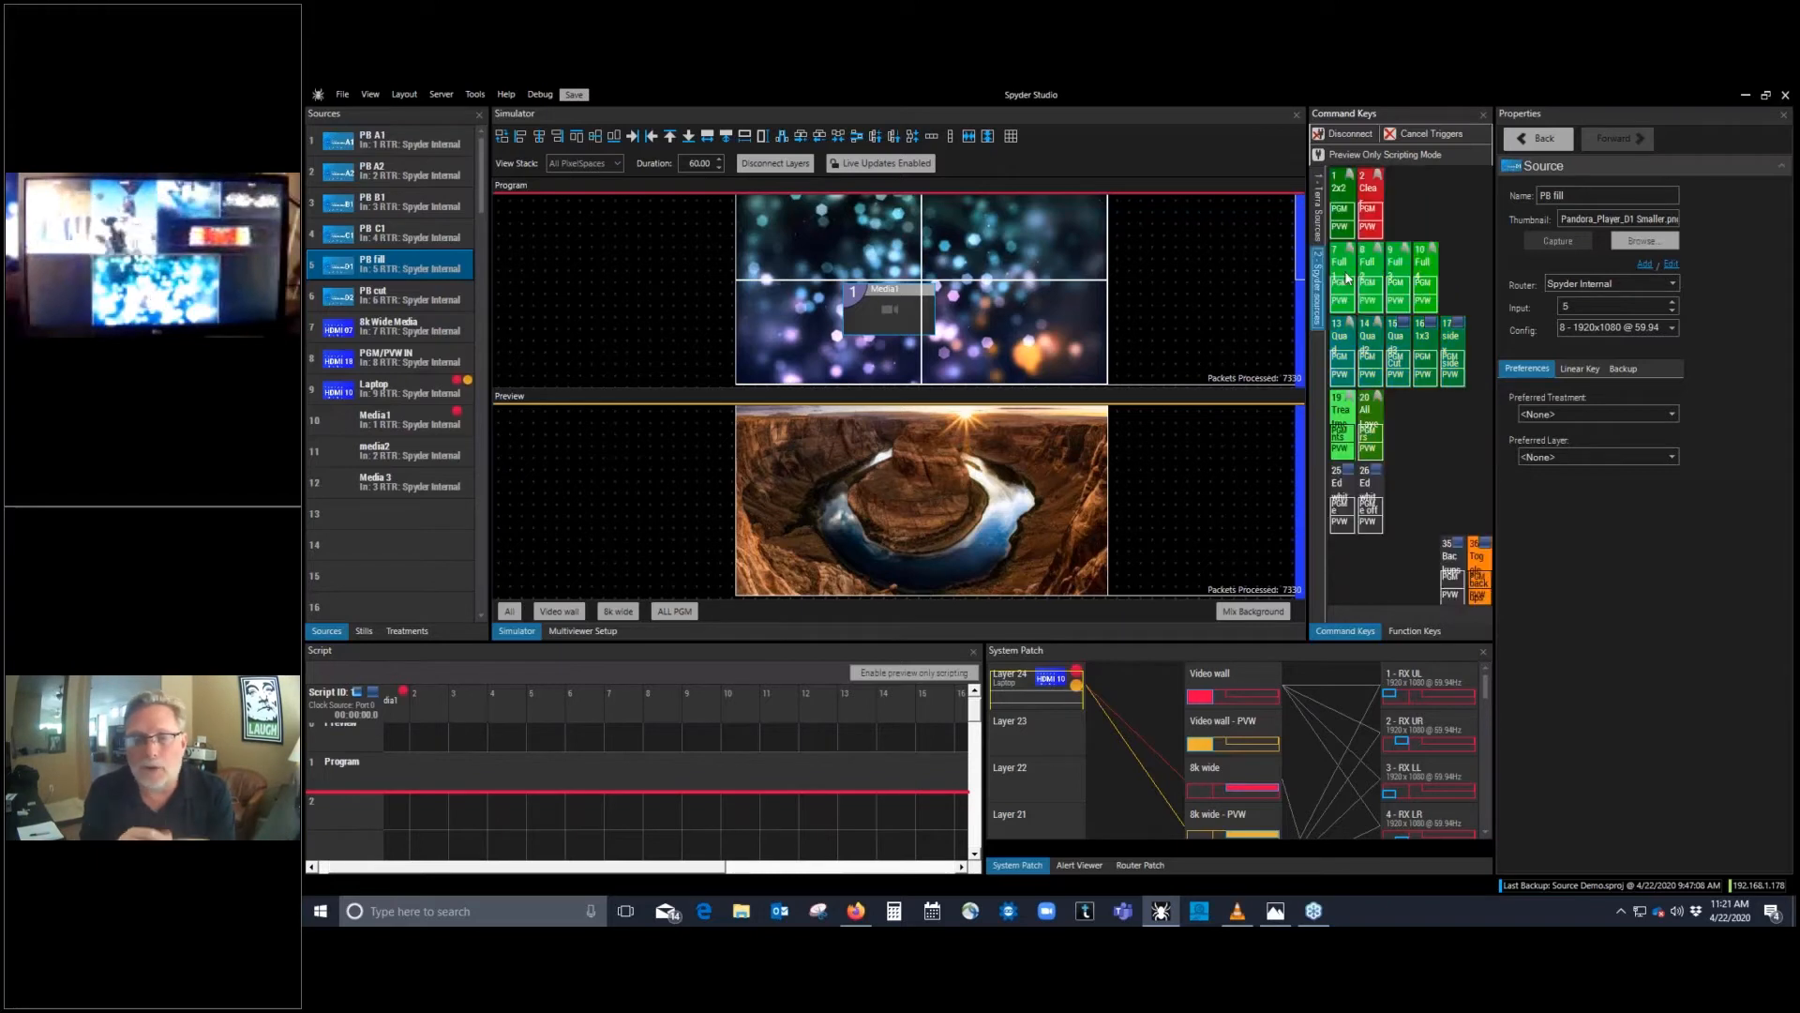
{"action": "left_click", "coordinate": [1316, 228]}
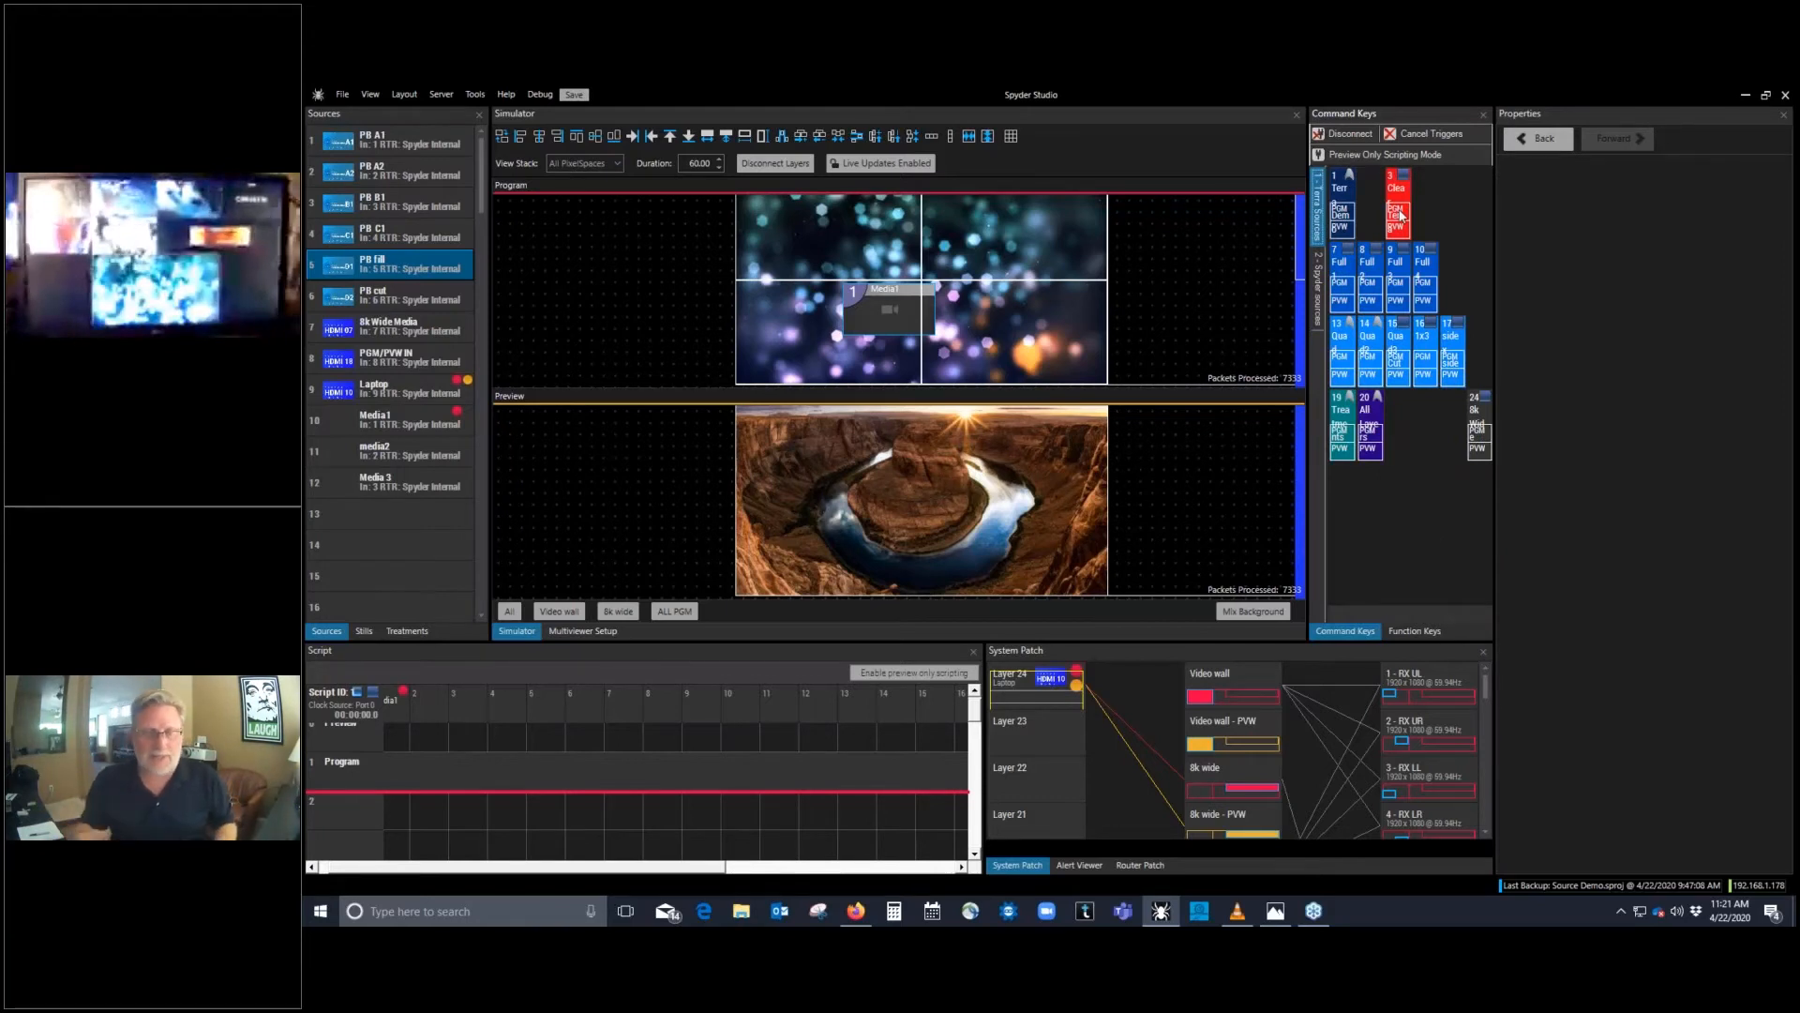
{"action": "left_click", "coordinate": [1401, 215]}
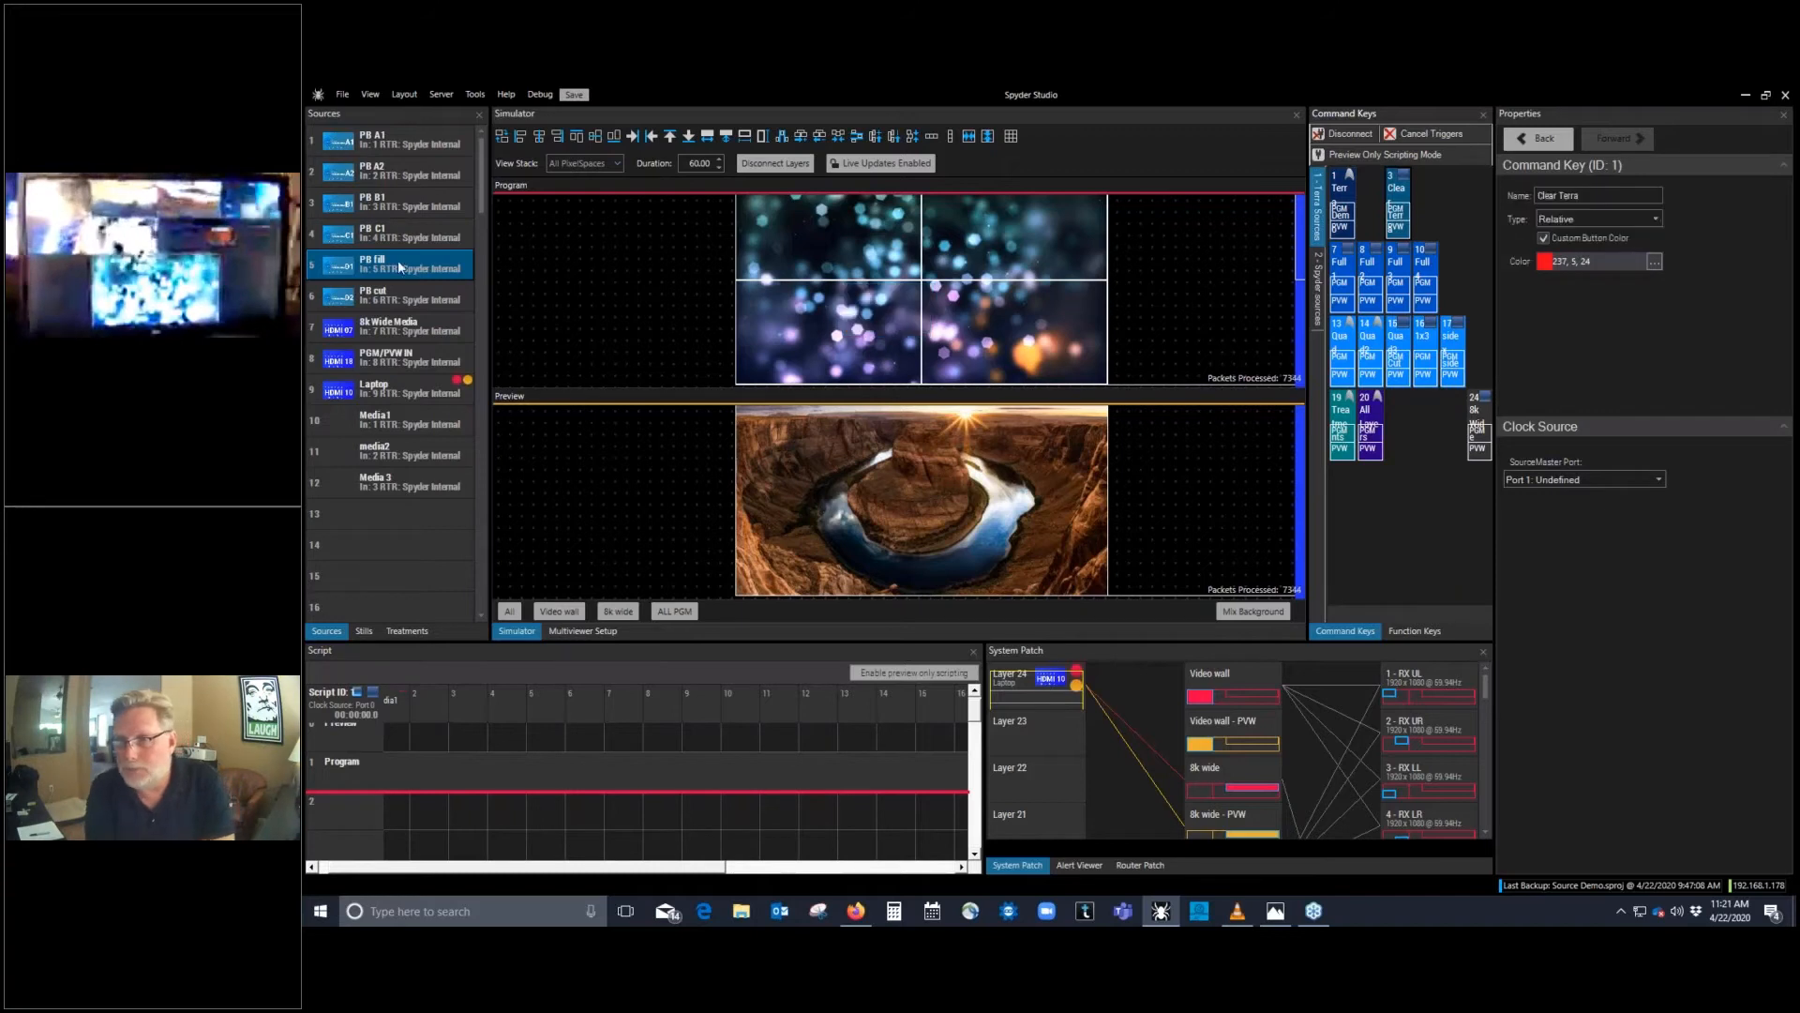
Step: Check the PB fill source and put the PB cut source into source configuration mode
{"action": "left_click", "coordinate": [400, 267]}
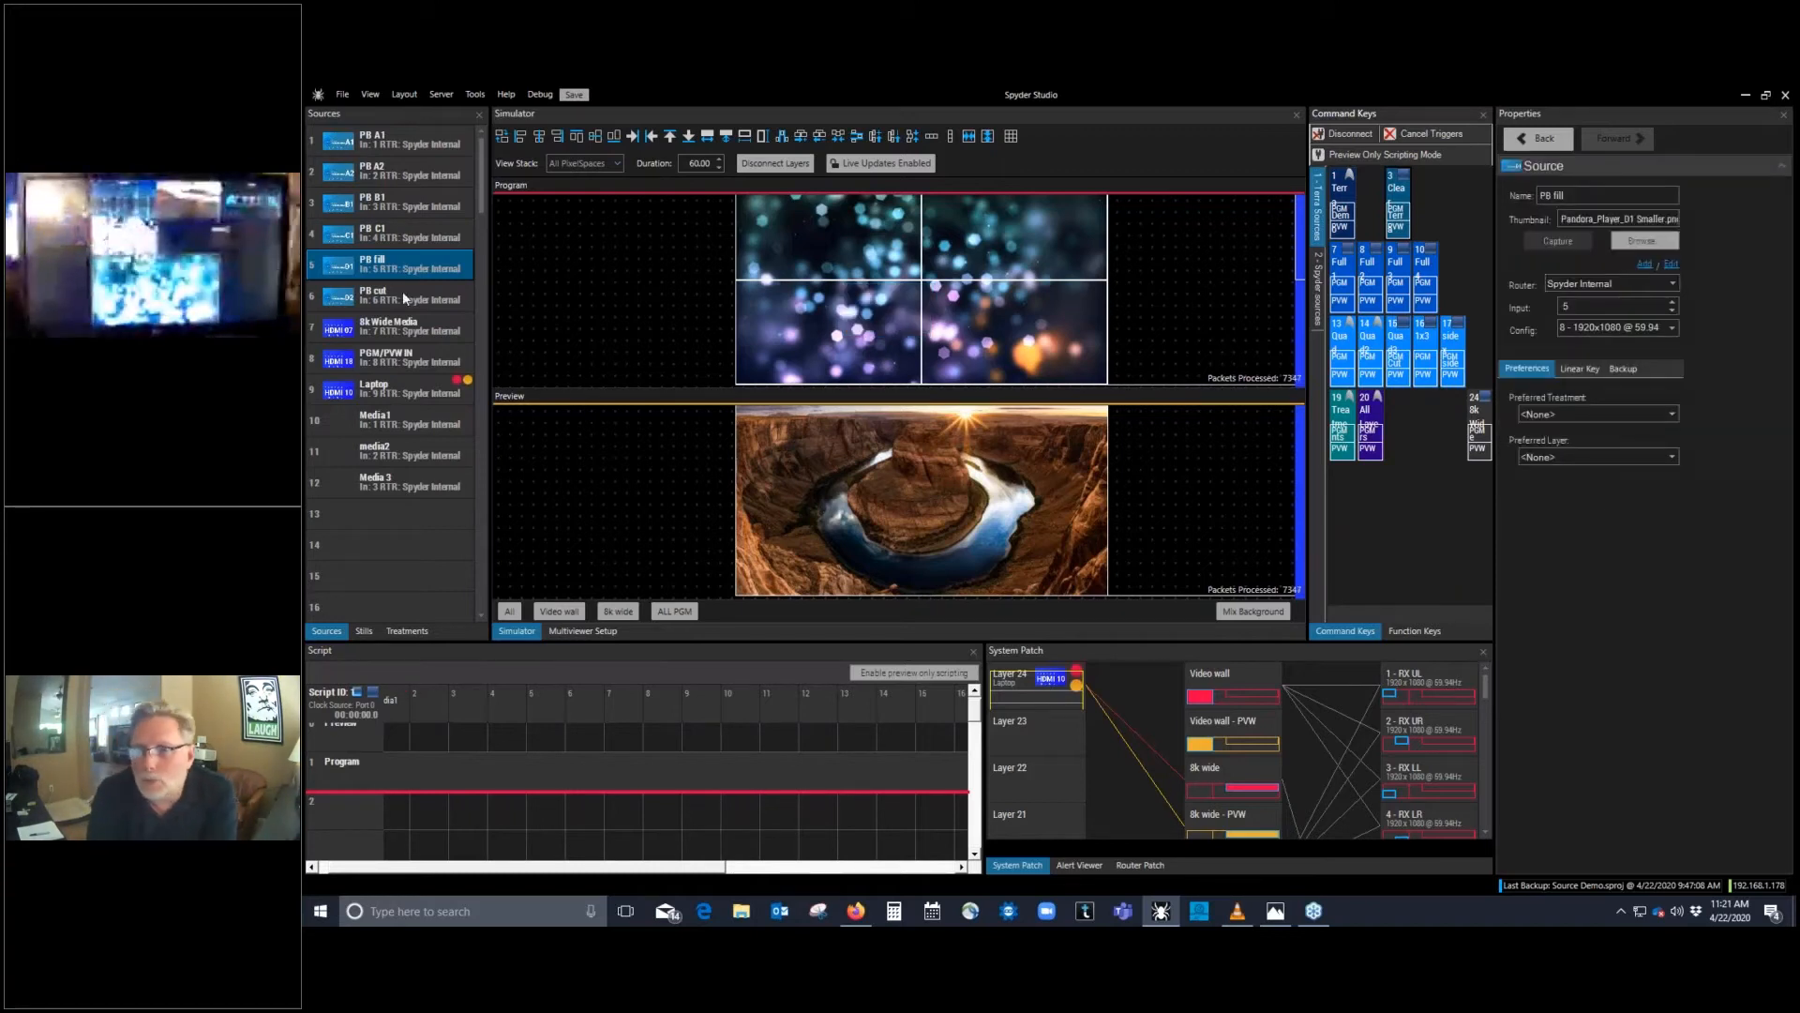
{"action": "left_click", "coordinate": [403, 295]}
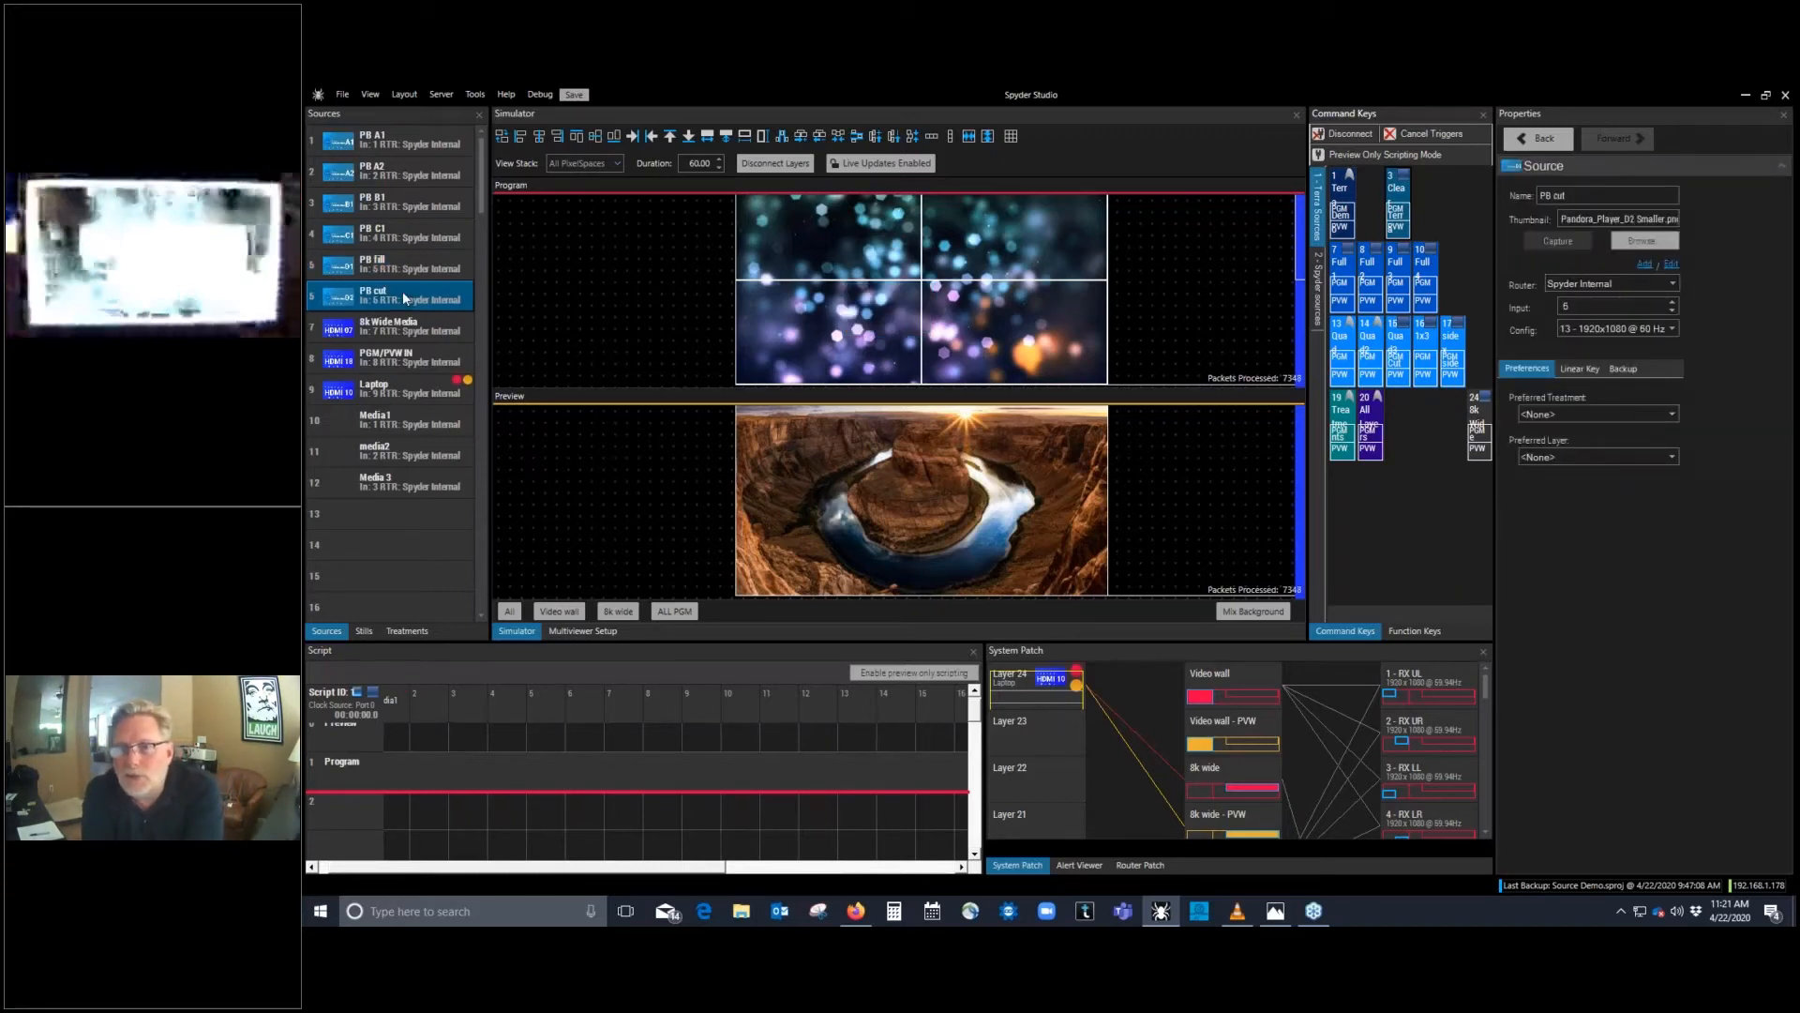
{"action": "right_click", "coordinate": [405, 298]}
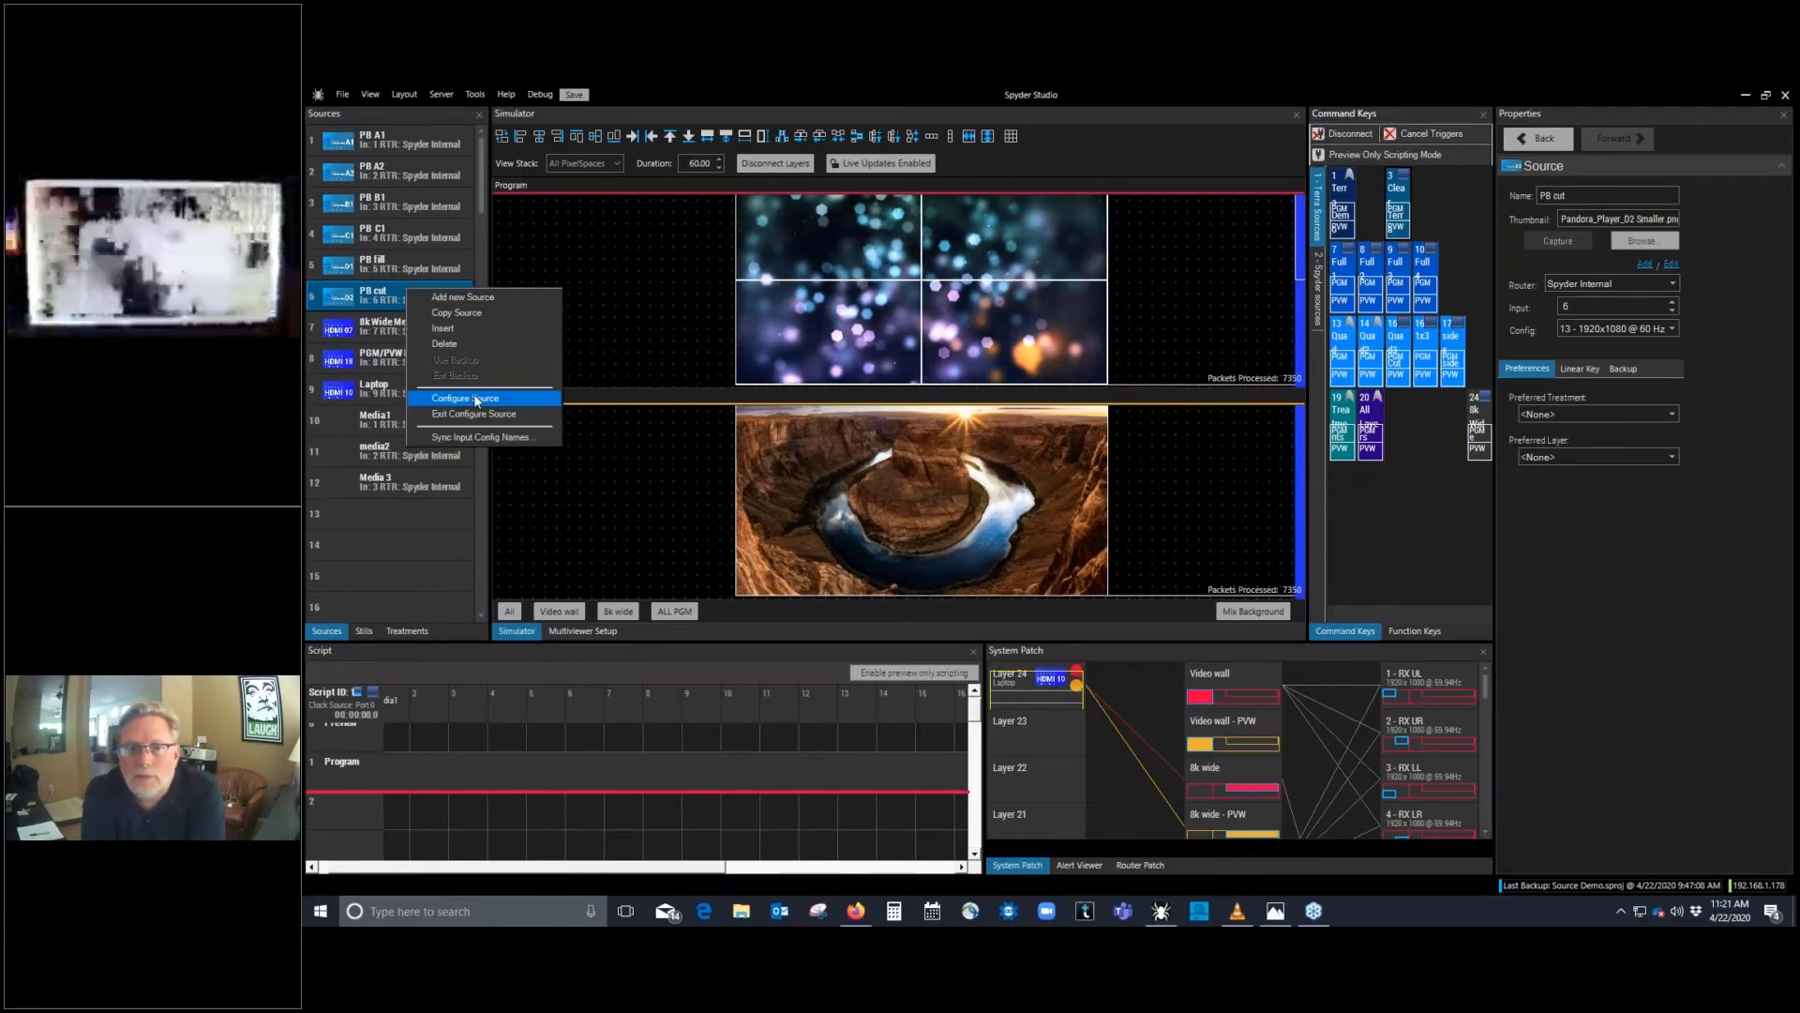
{"action": "left_click", "coordinate": [475, 400]}
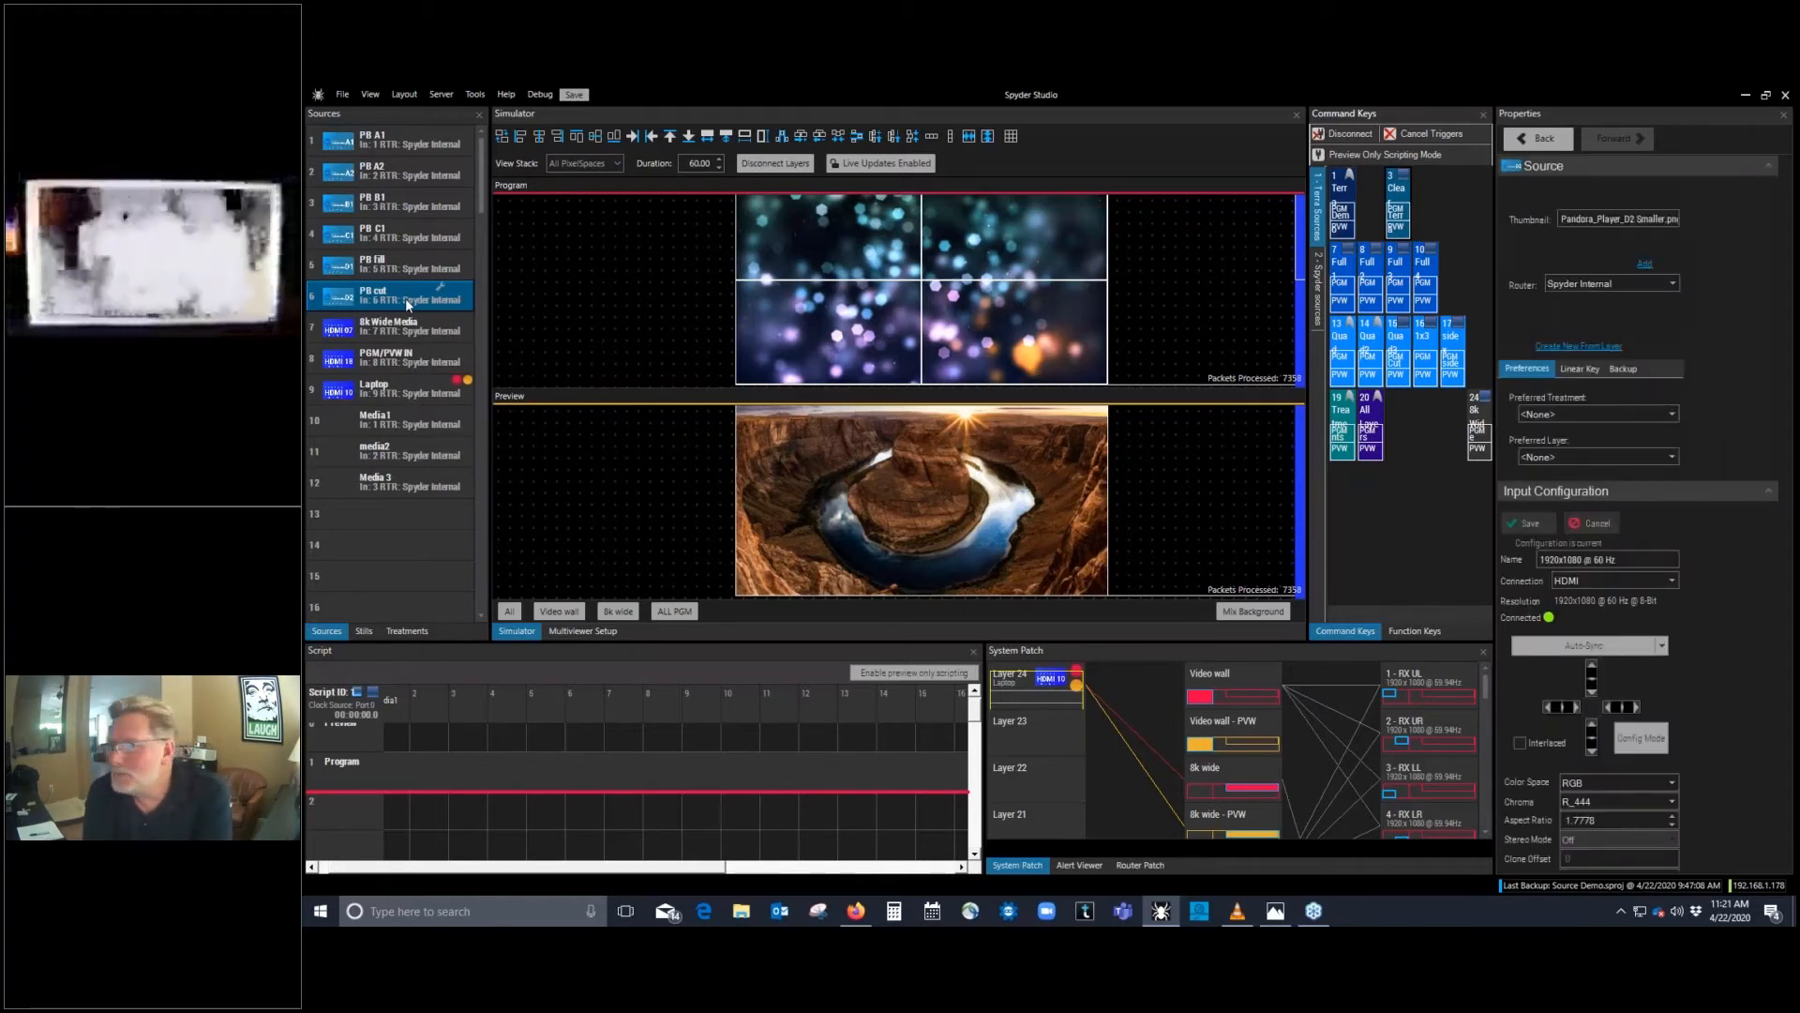
{"action": "right_click", "coordinate": [407, 302]}
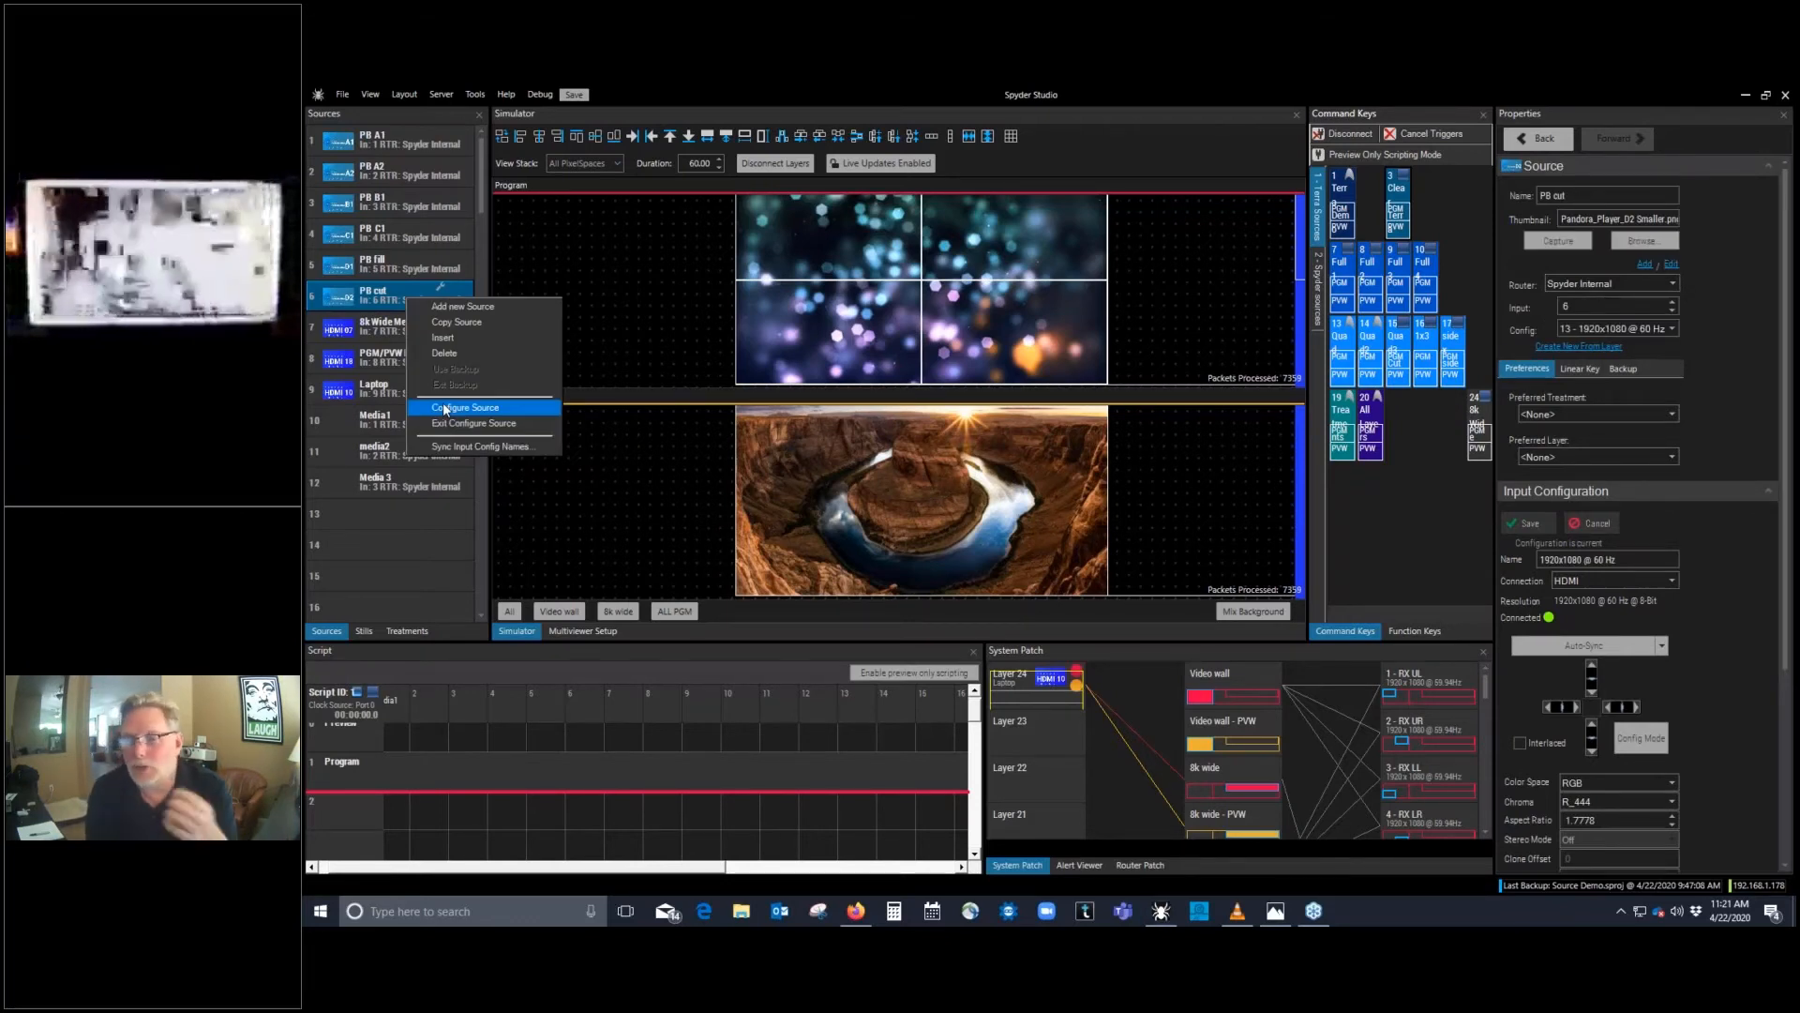
{"action": "left_click", "coordinate": [443, 407]}
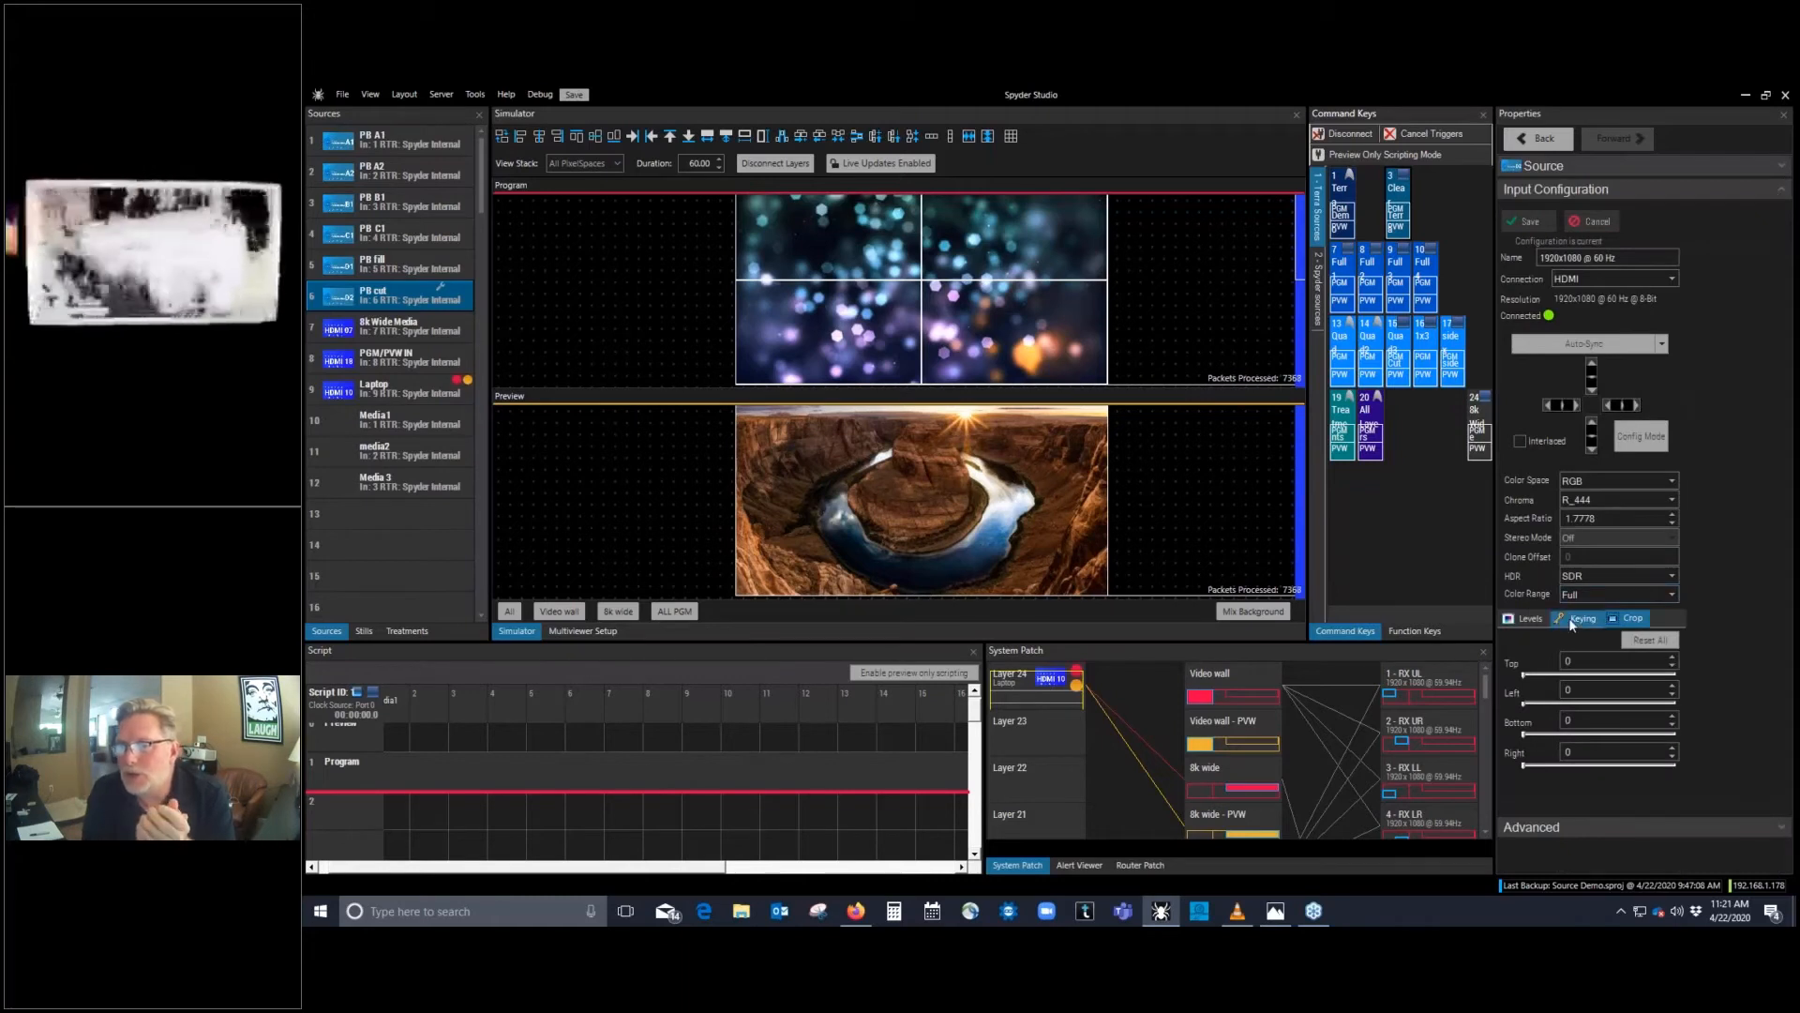
Step: Choose Cut as the key mode in the keying settings of PB cut and save the input configuration
{"action": "left_click", "coordinate": [1579, 619]}
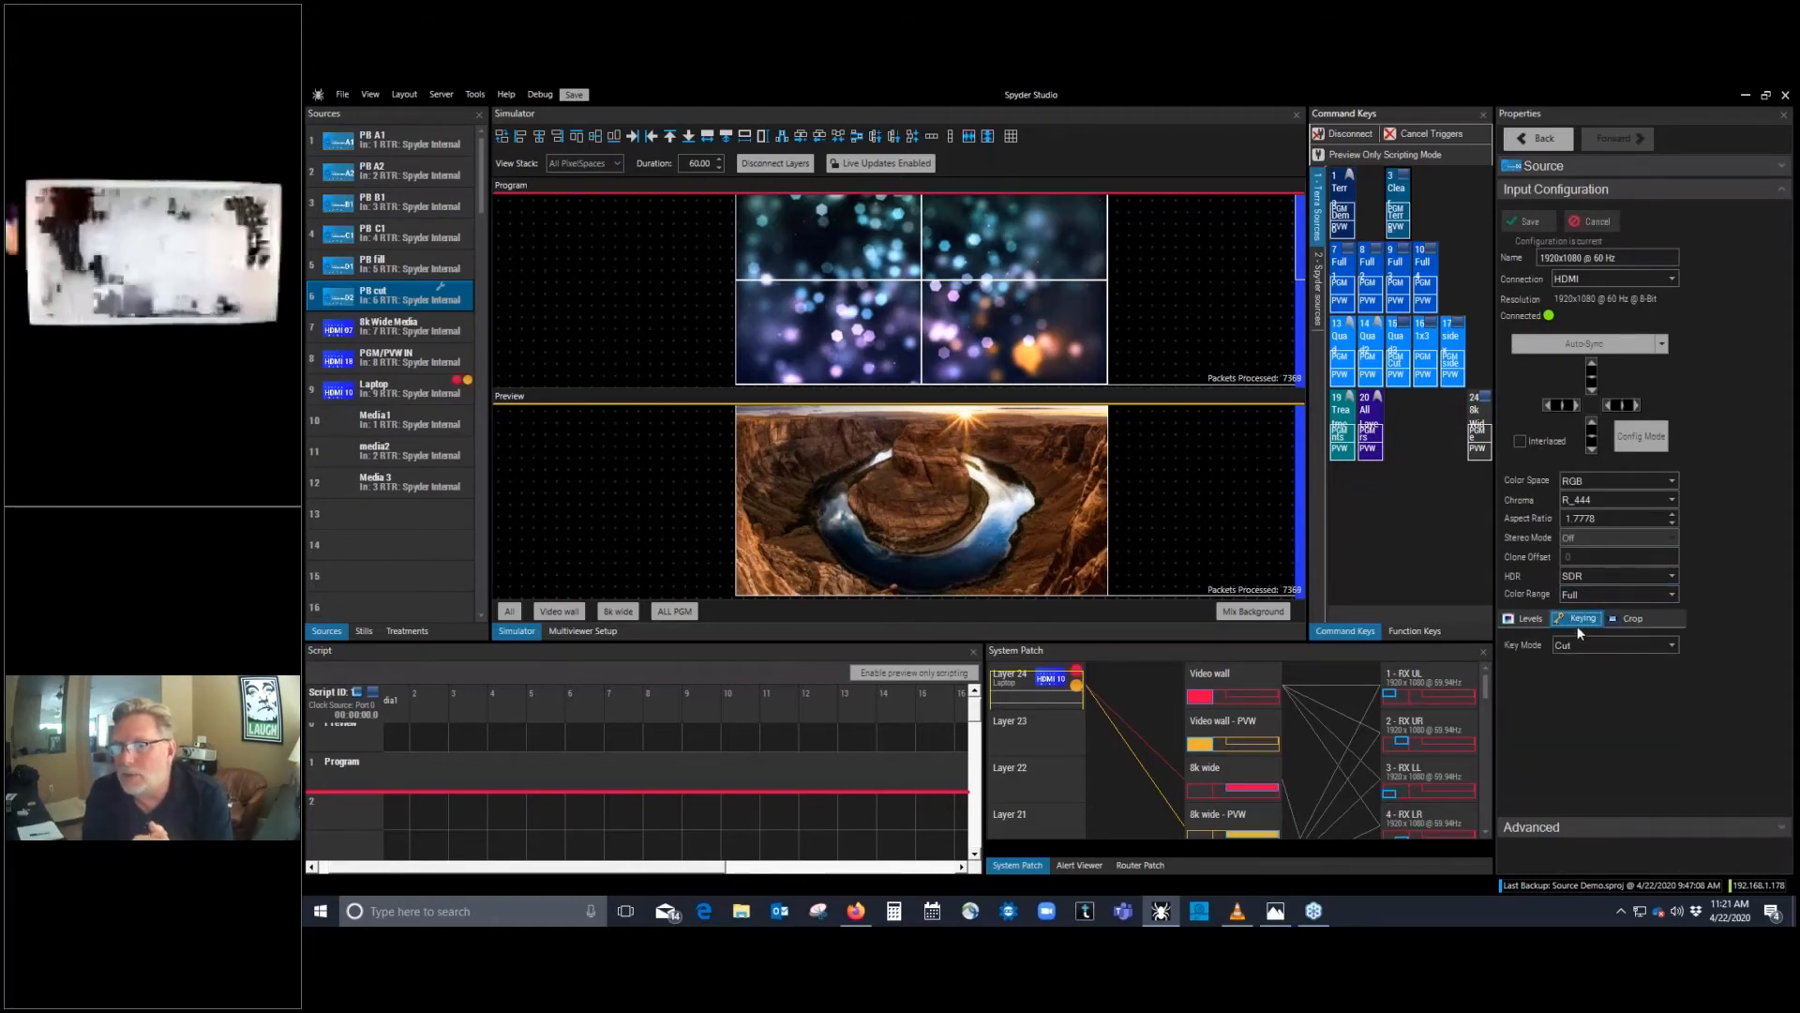
{"action": "left_click", "coordinate": [1670, 645]}
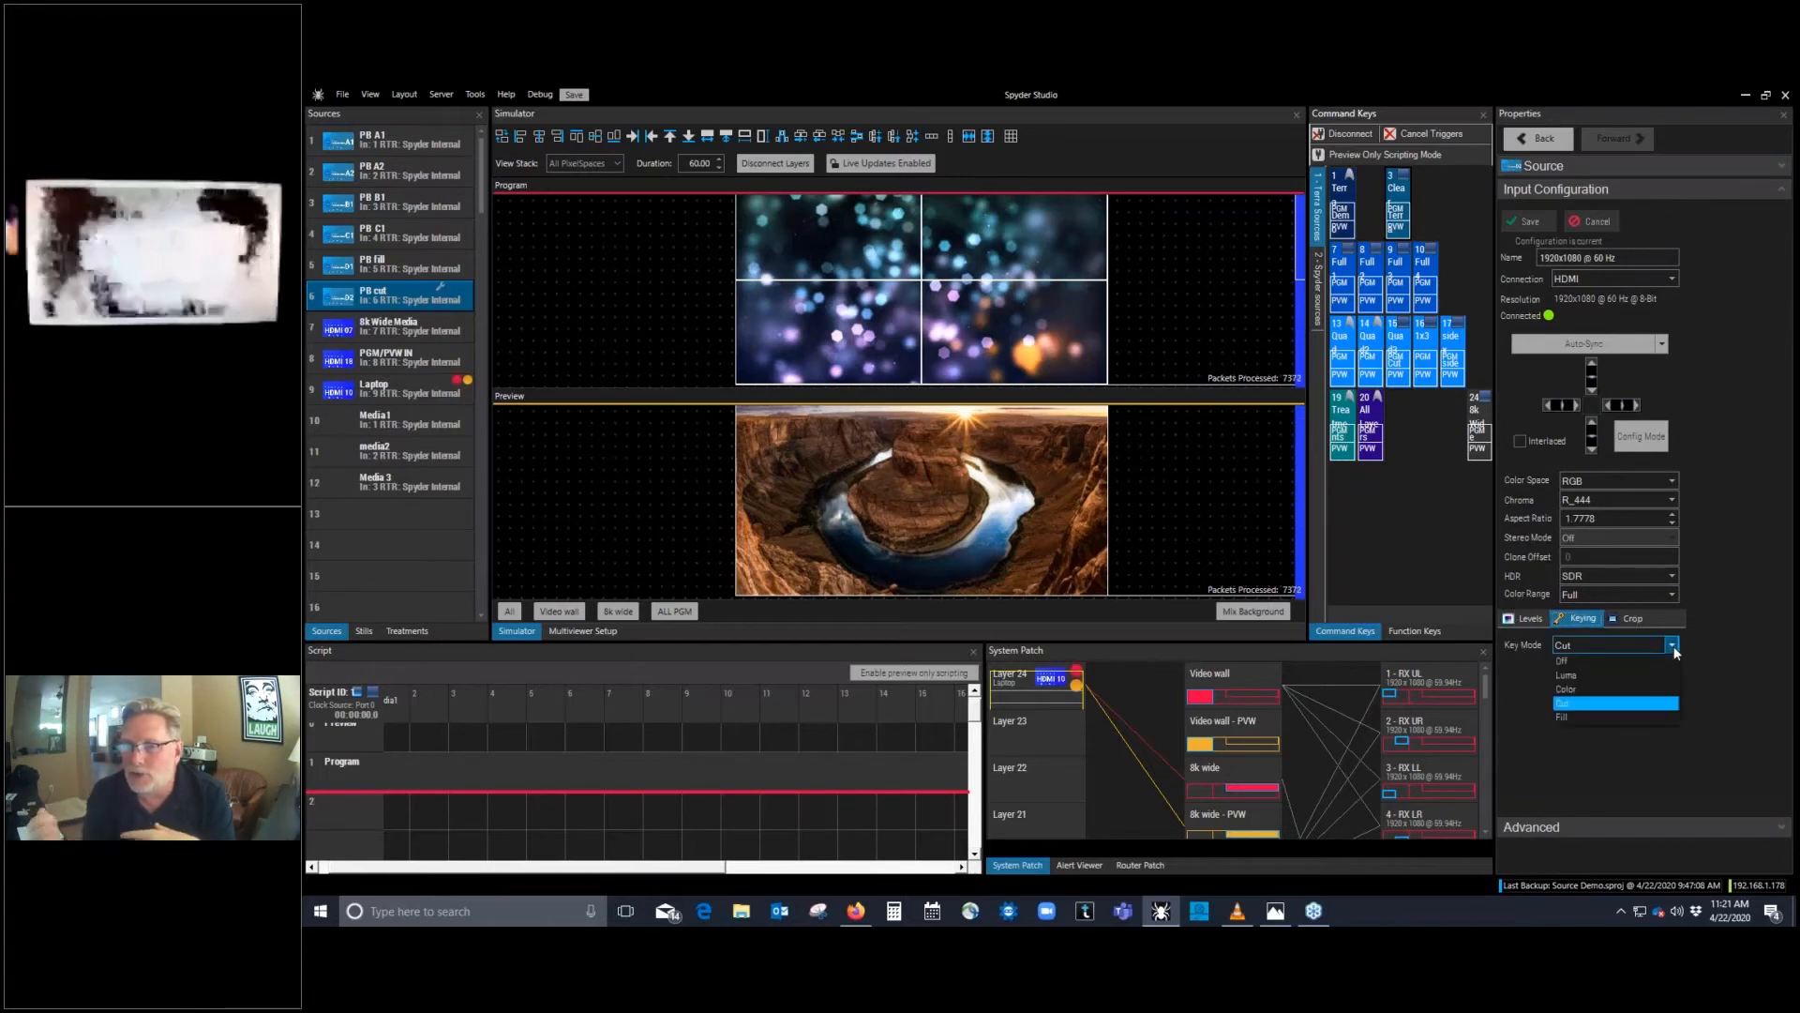
{"action": "left_click", "coordinate": [1605, 703]}
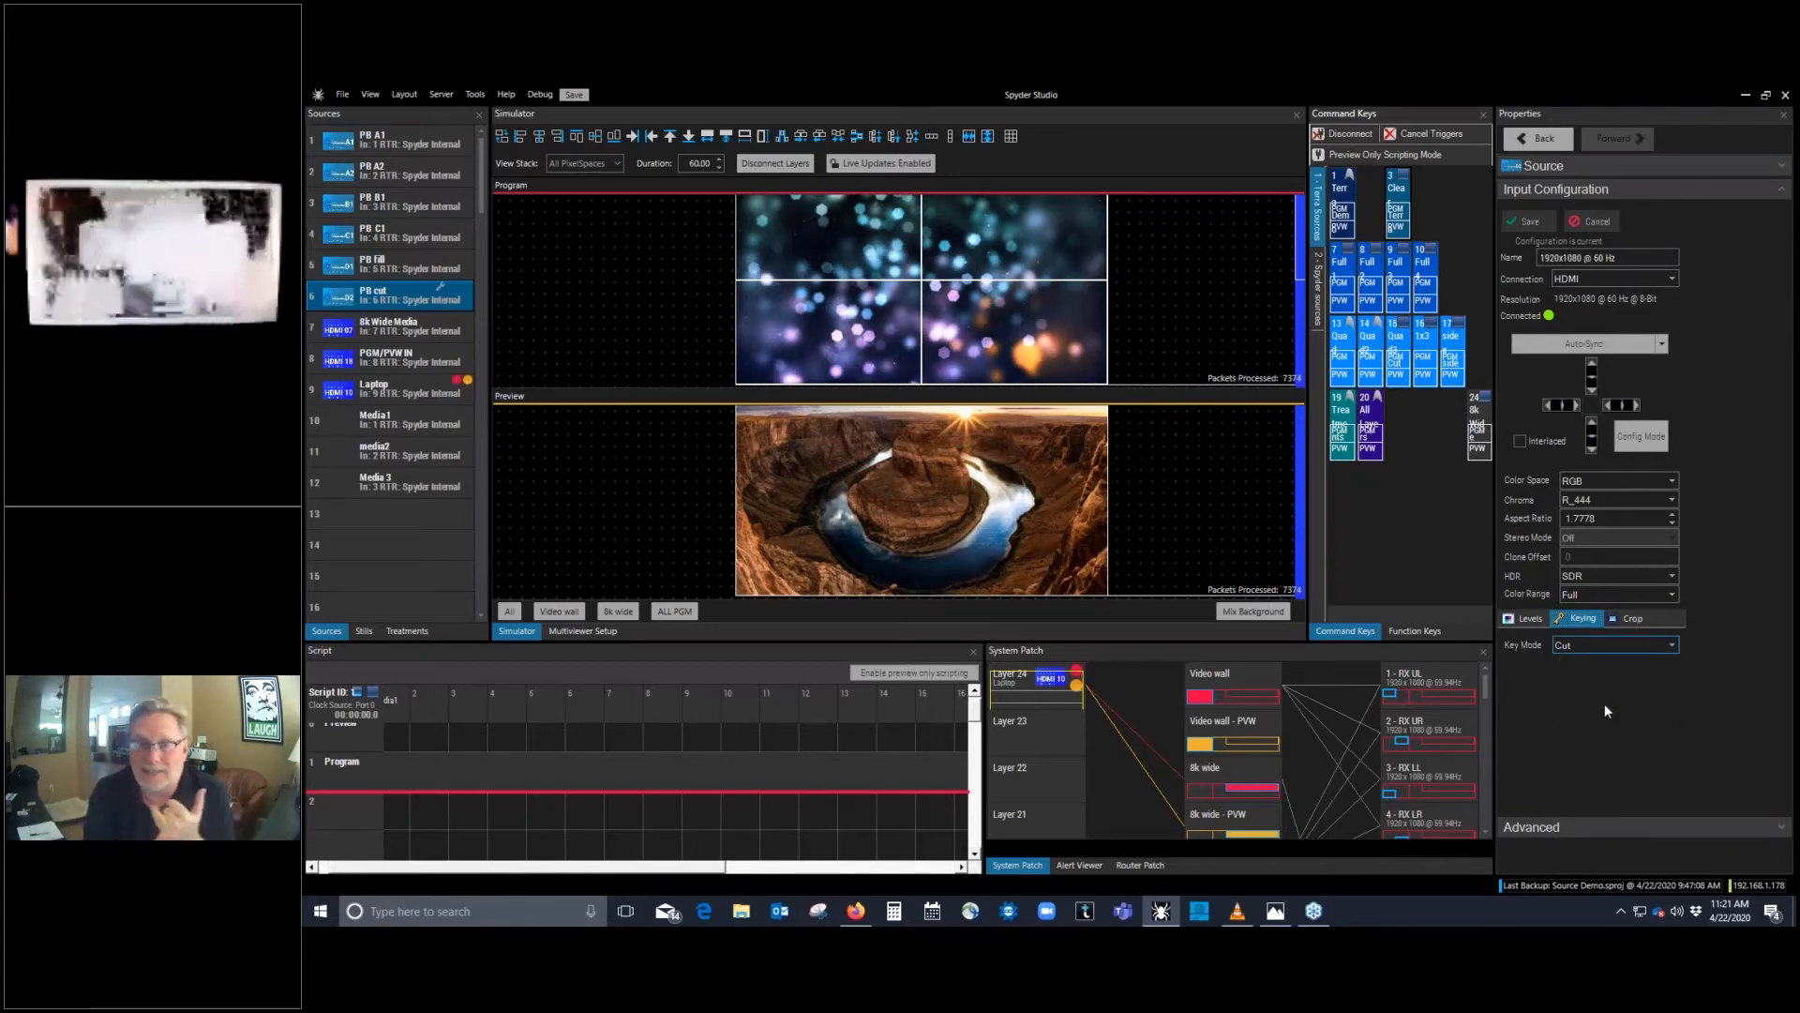
{"action": "left_click", "coordinate": [1585, 649]}
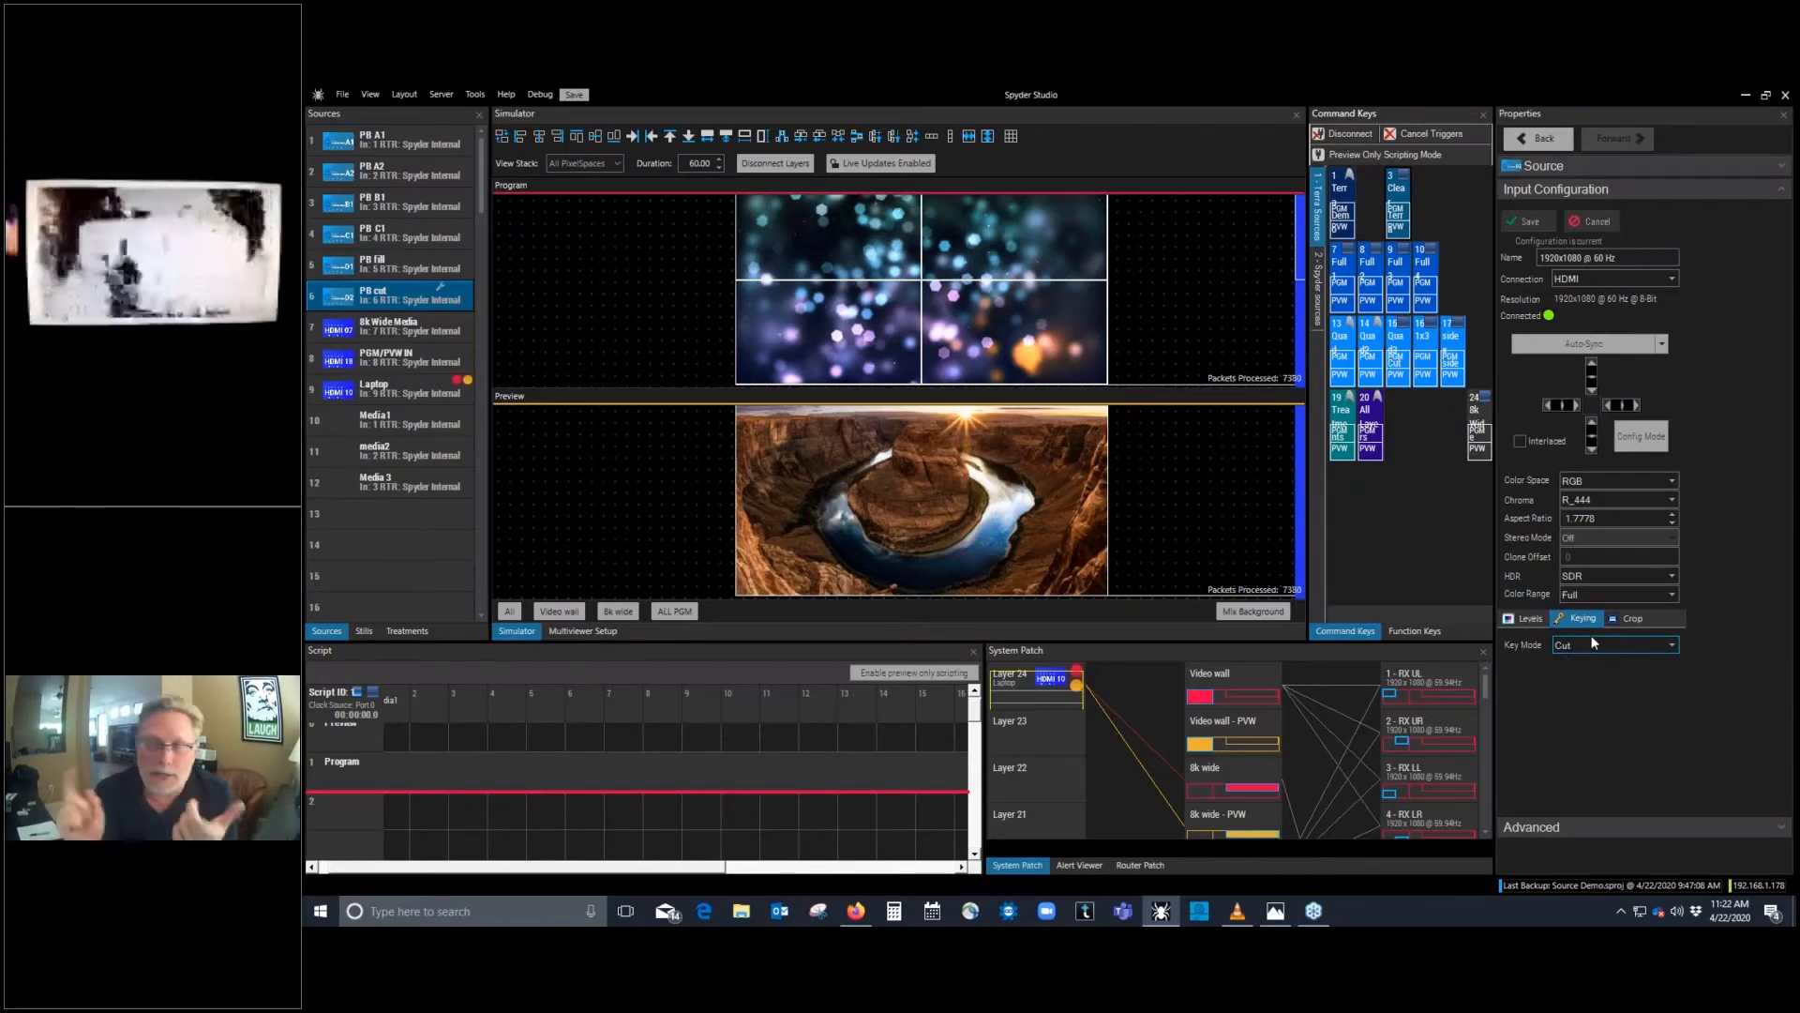
{"action": "left_click", "coordinate": [1520, 225]}
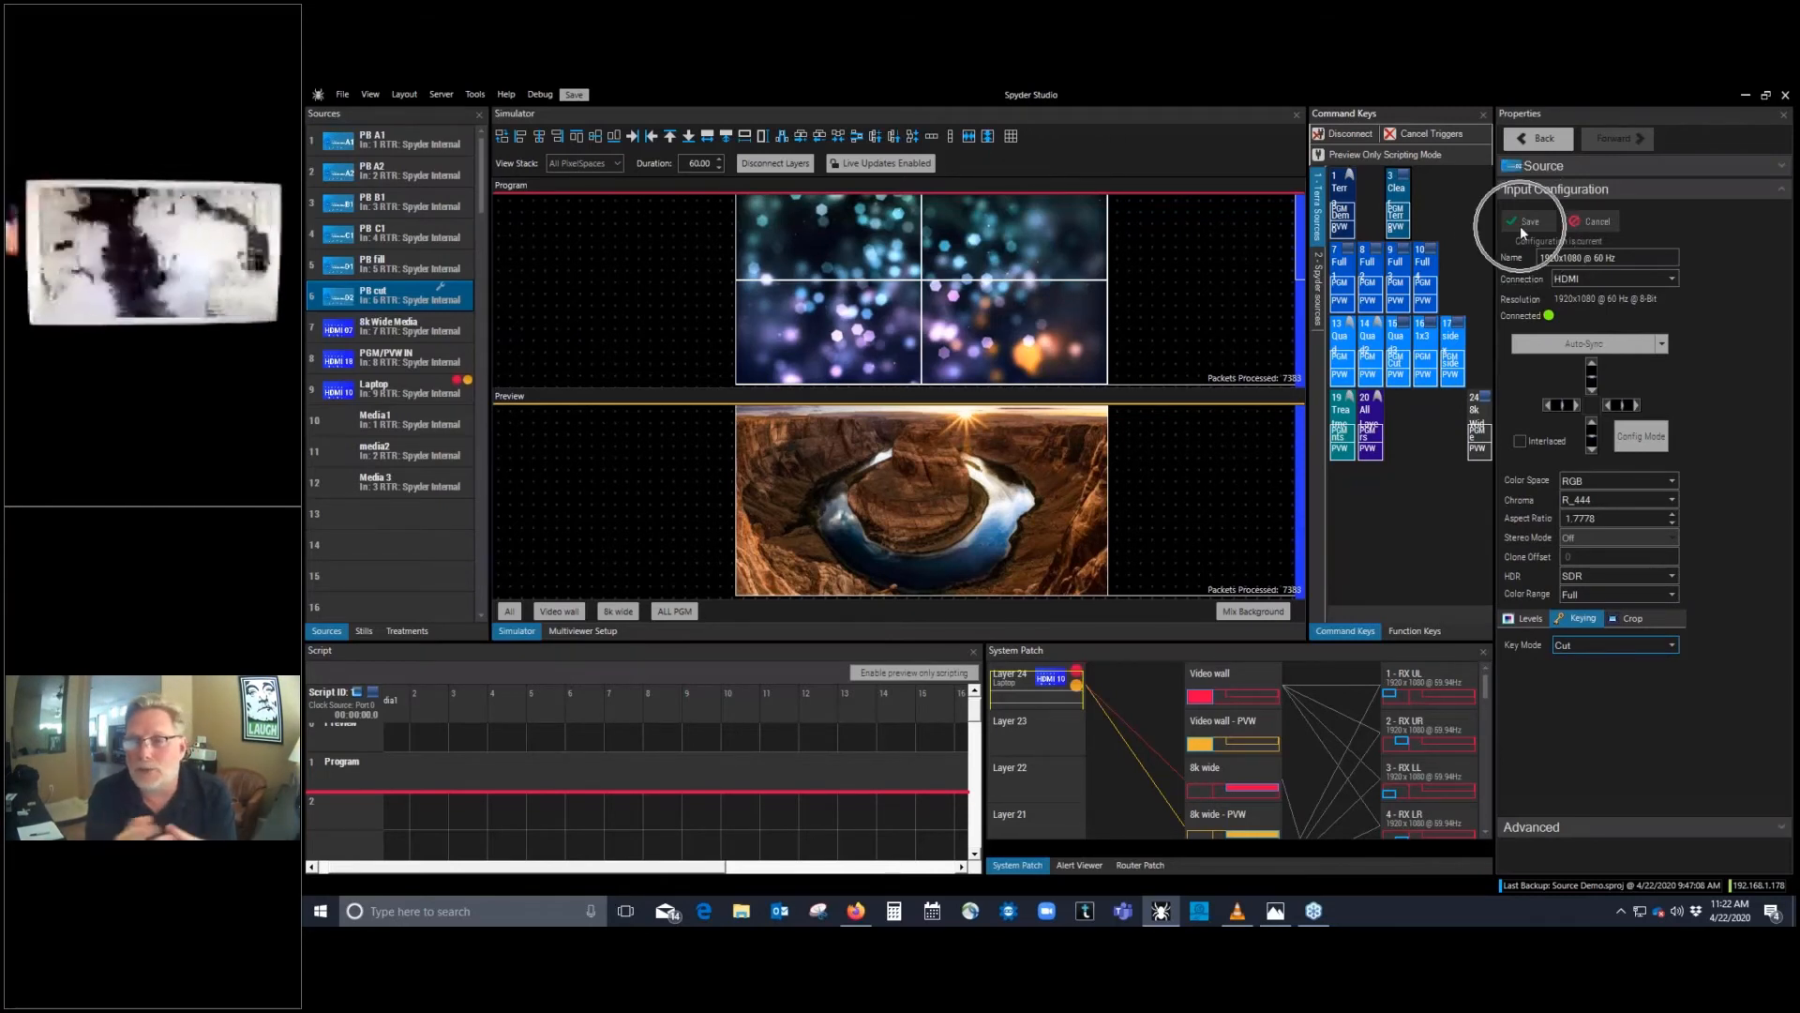
Step: Take the PB cut source out of source configuration mode
{"action": "right_click", "coordinate": [417, 301]}
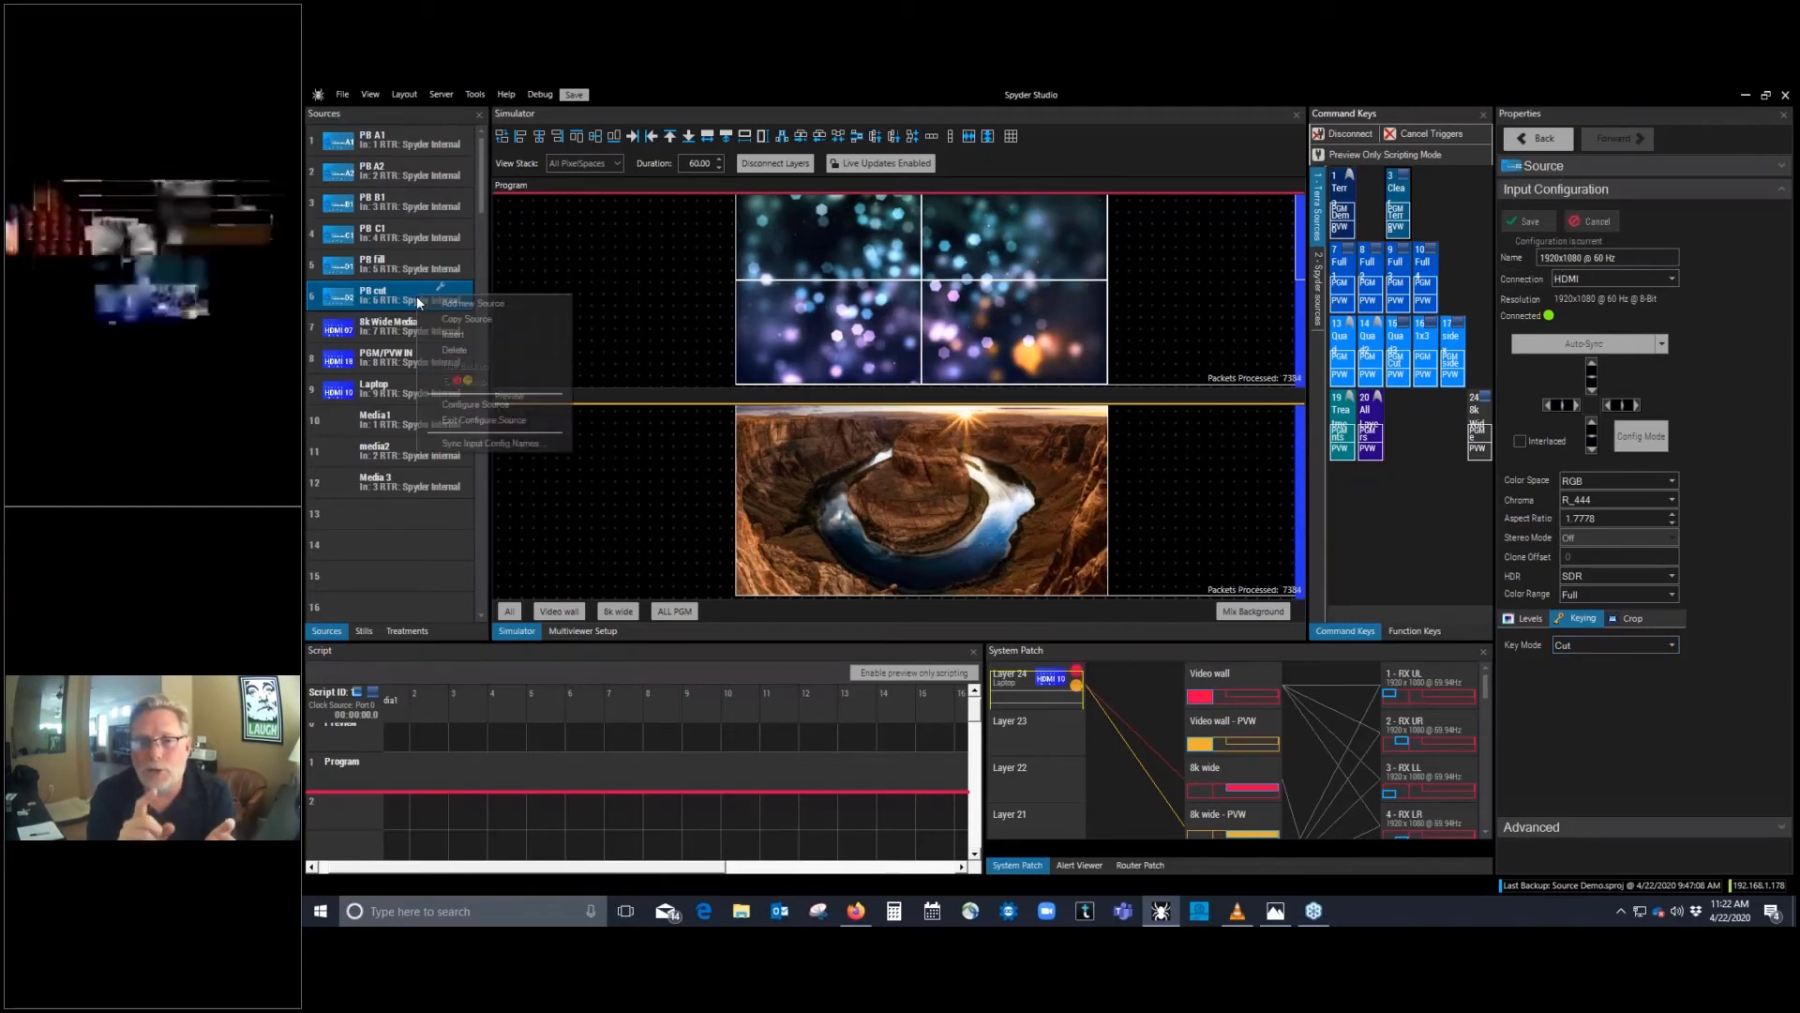
{"action": "left_click", "coordinate": [456, 407]}
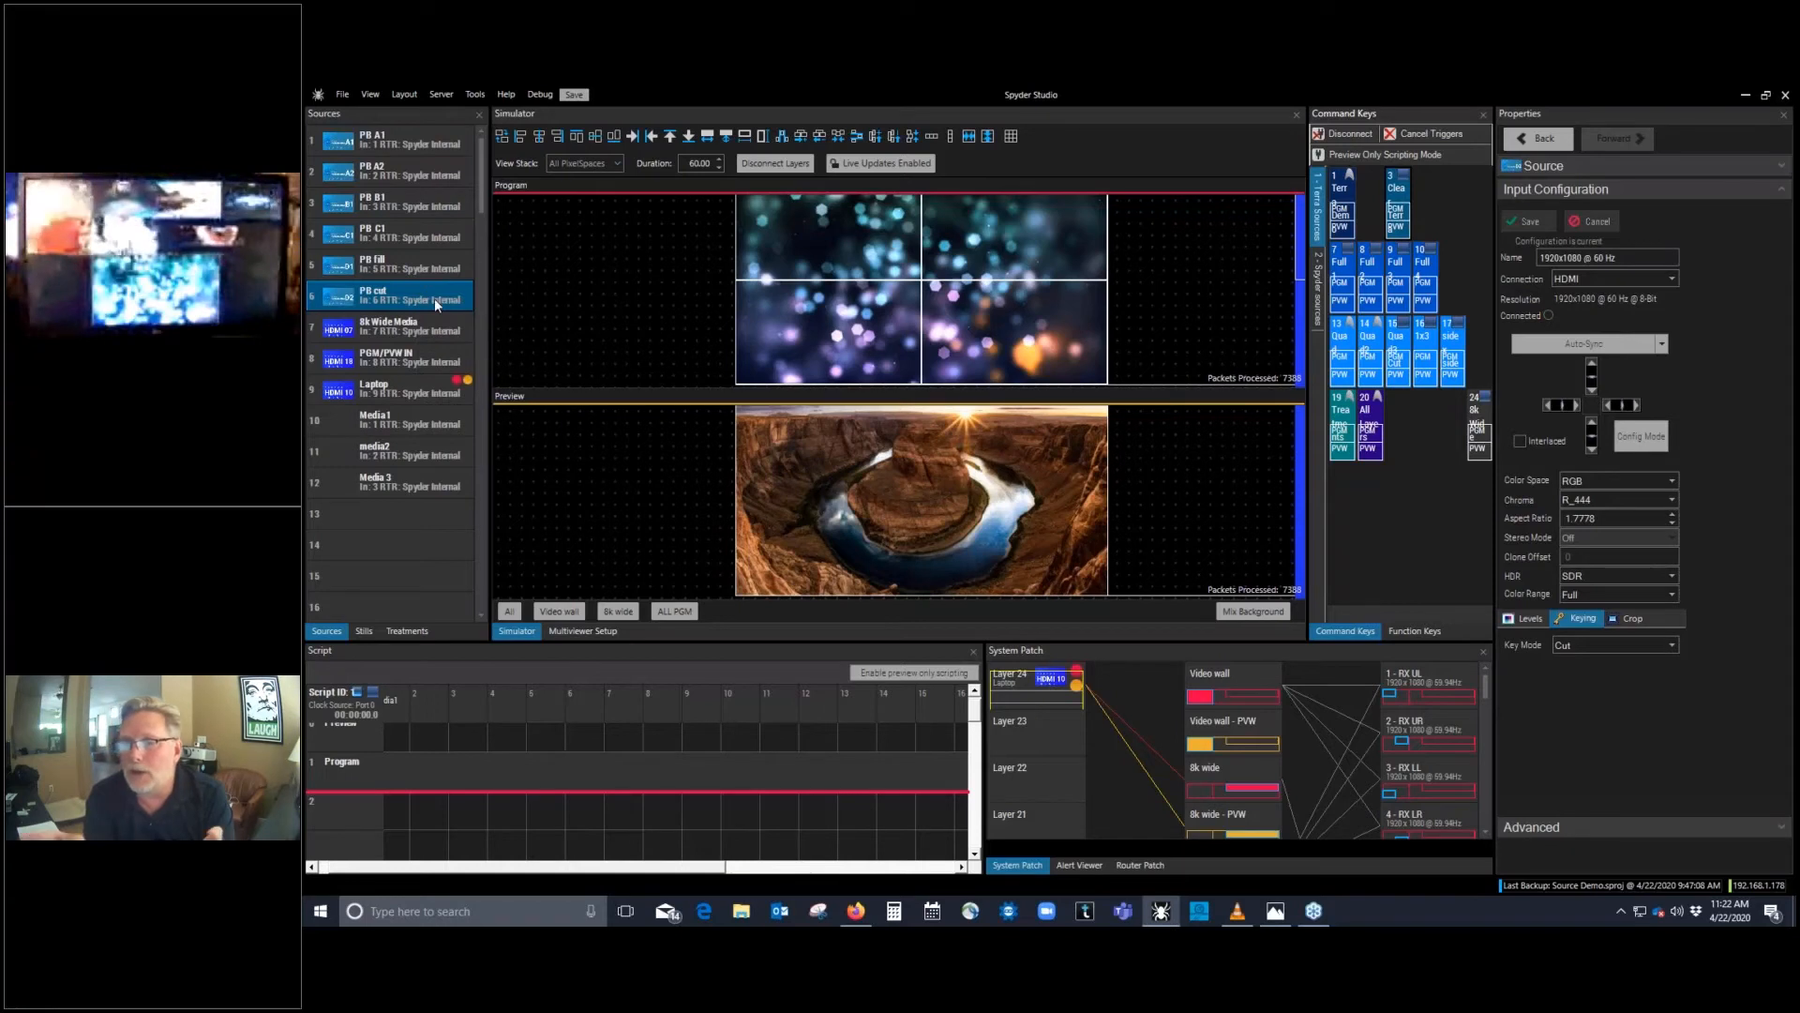
{"action": "right_click", "coordinate": [435, 298]}
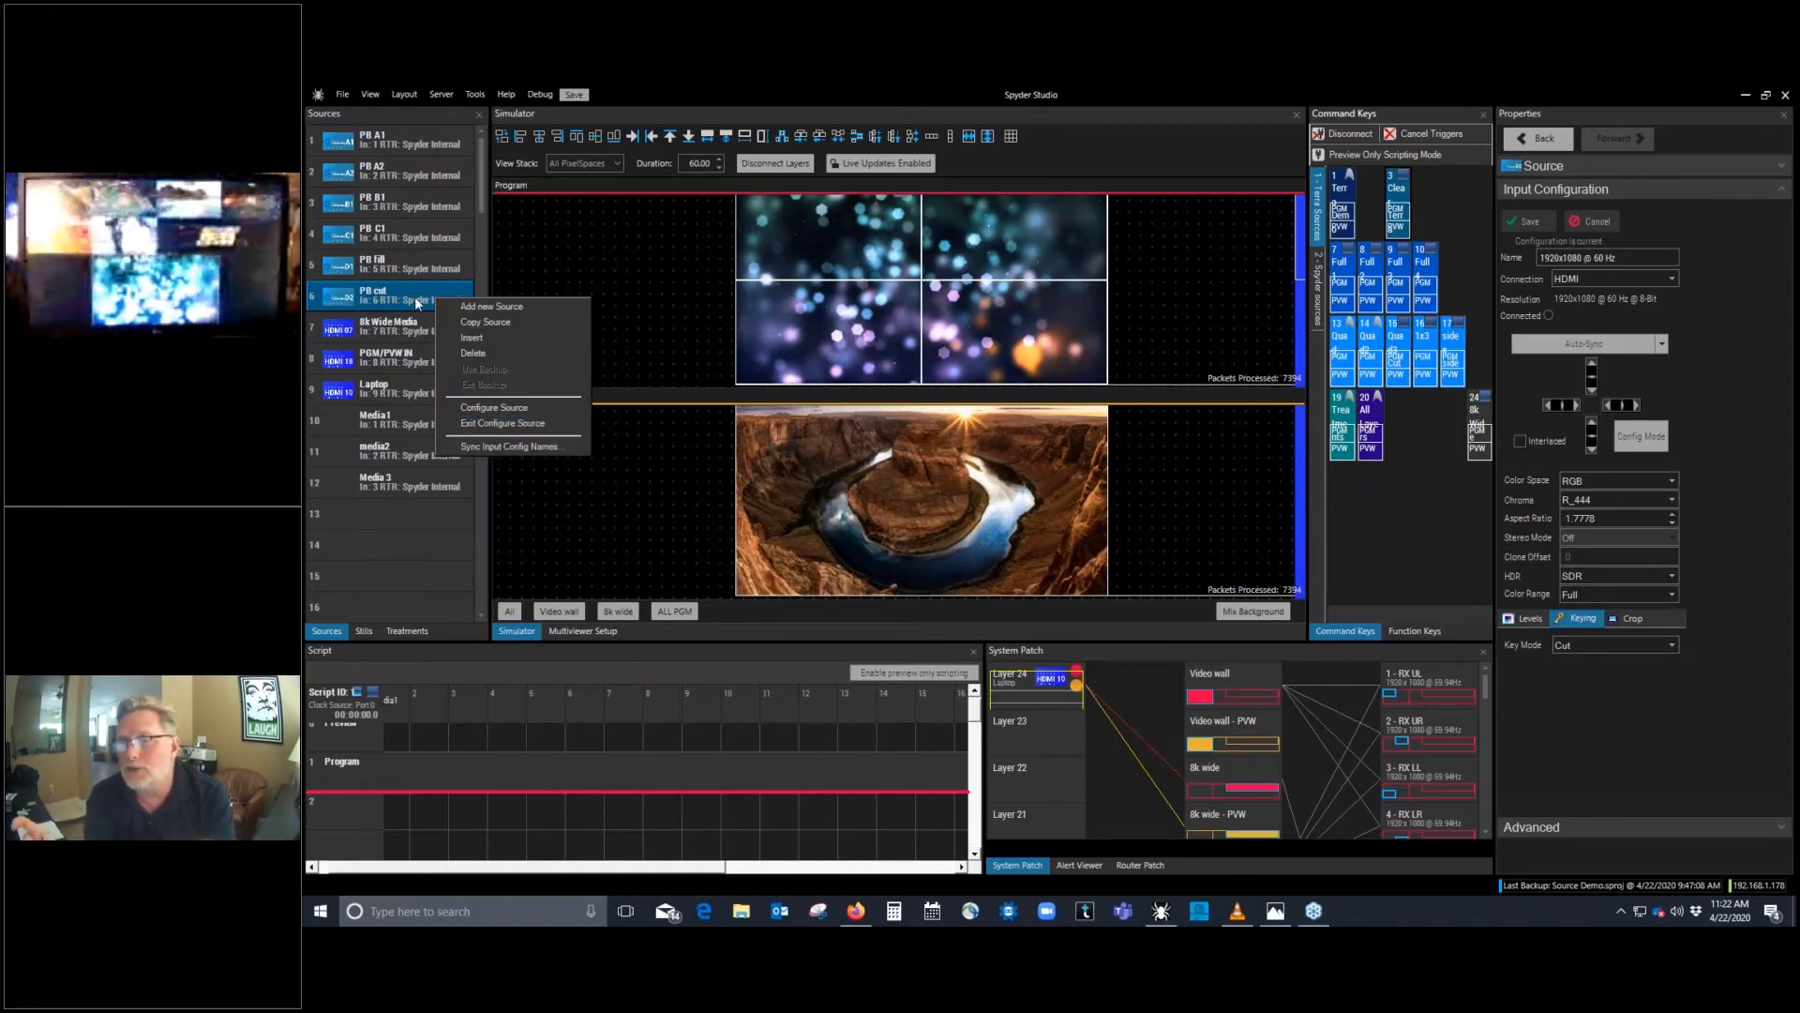
{"action": "left_click", "coordinate": [417, 302]}
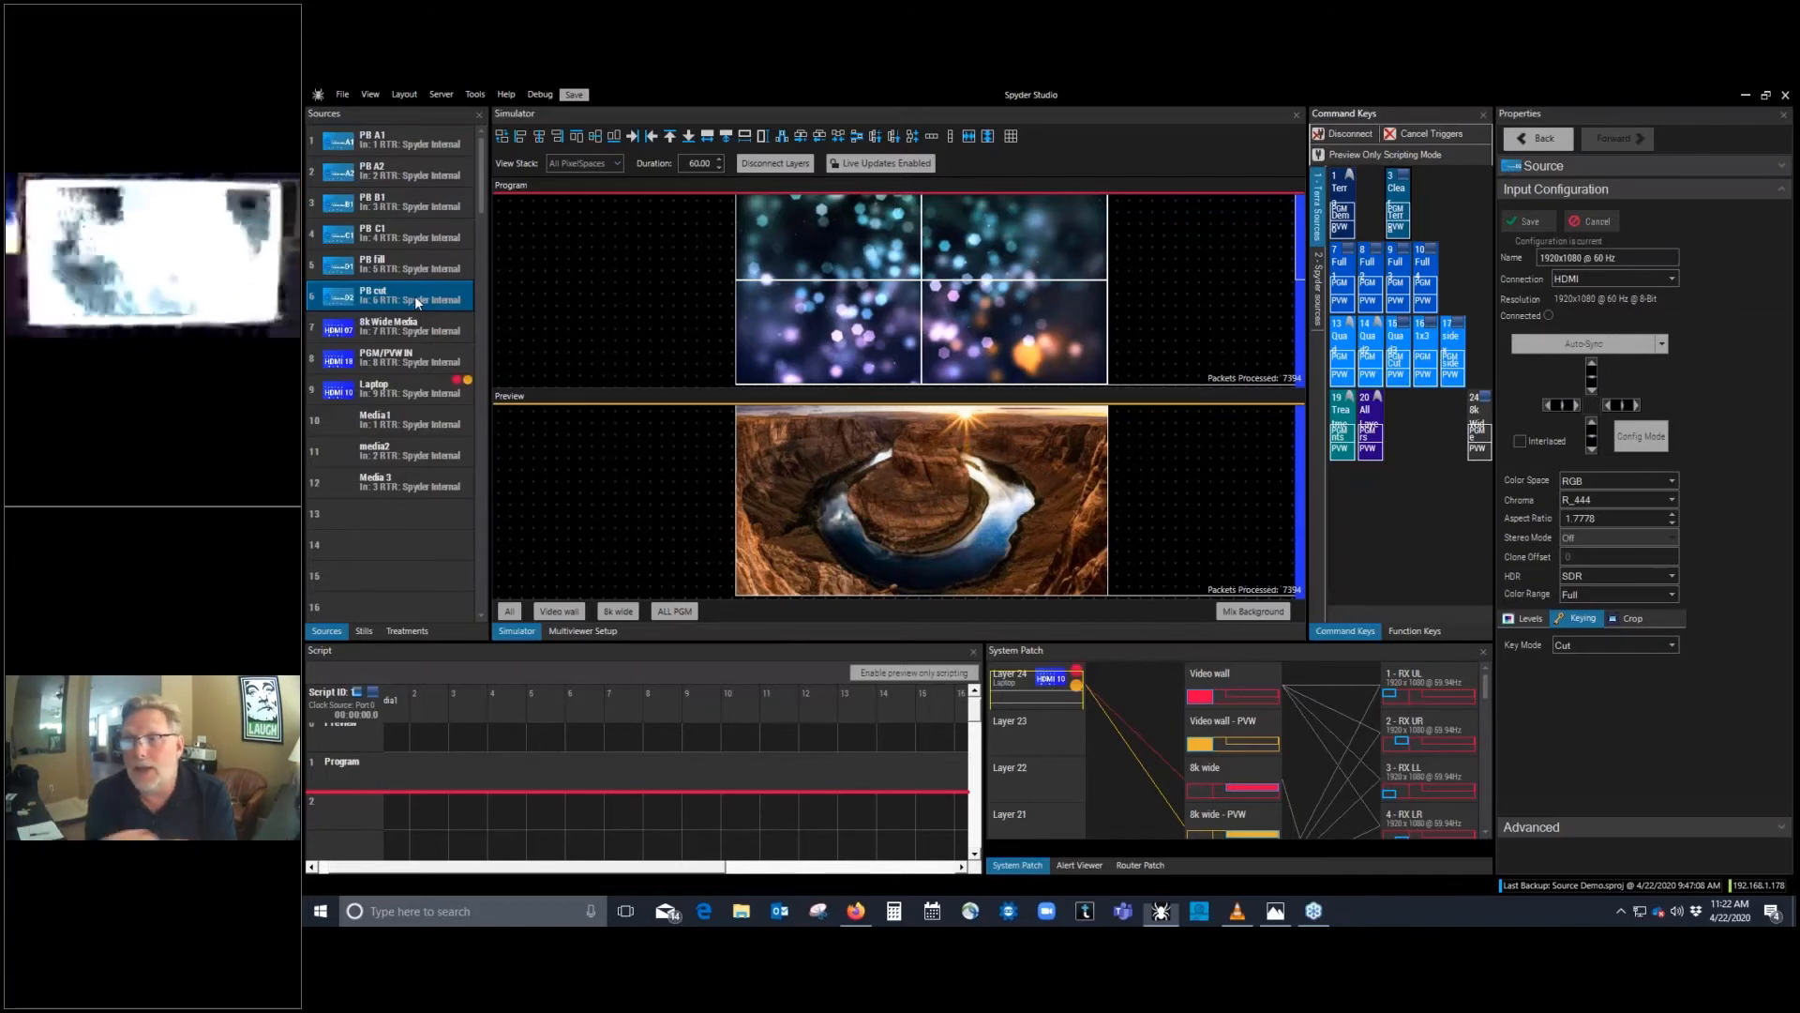
{"action": "right_click", "coordinate": [417, 302]}
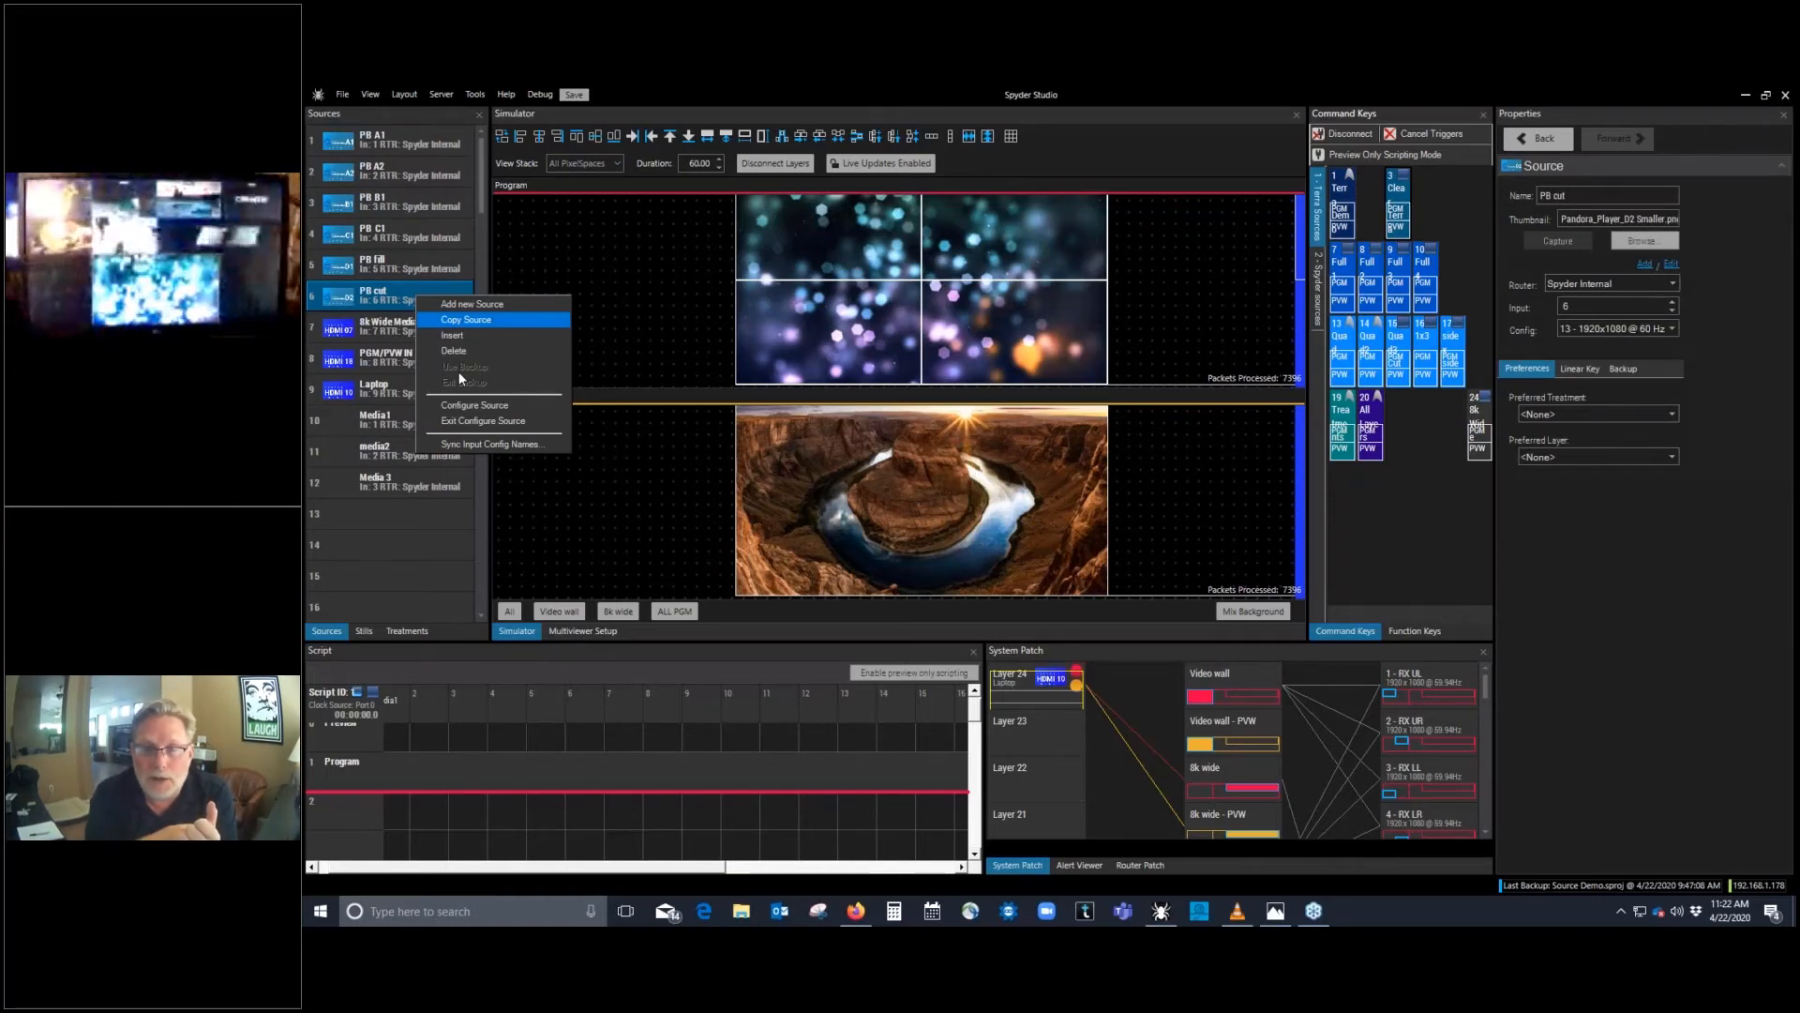
{"action": "left_click", "coordinate": [474, 404]}
Step: Put the PB fill source into configuration mode and choose PB cut as its linear key cut source
{"action": "left_click", "coordinate": [397, 268]}
{"action": "right_click", "coordinate": [397, 268]}
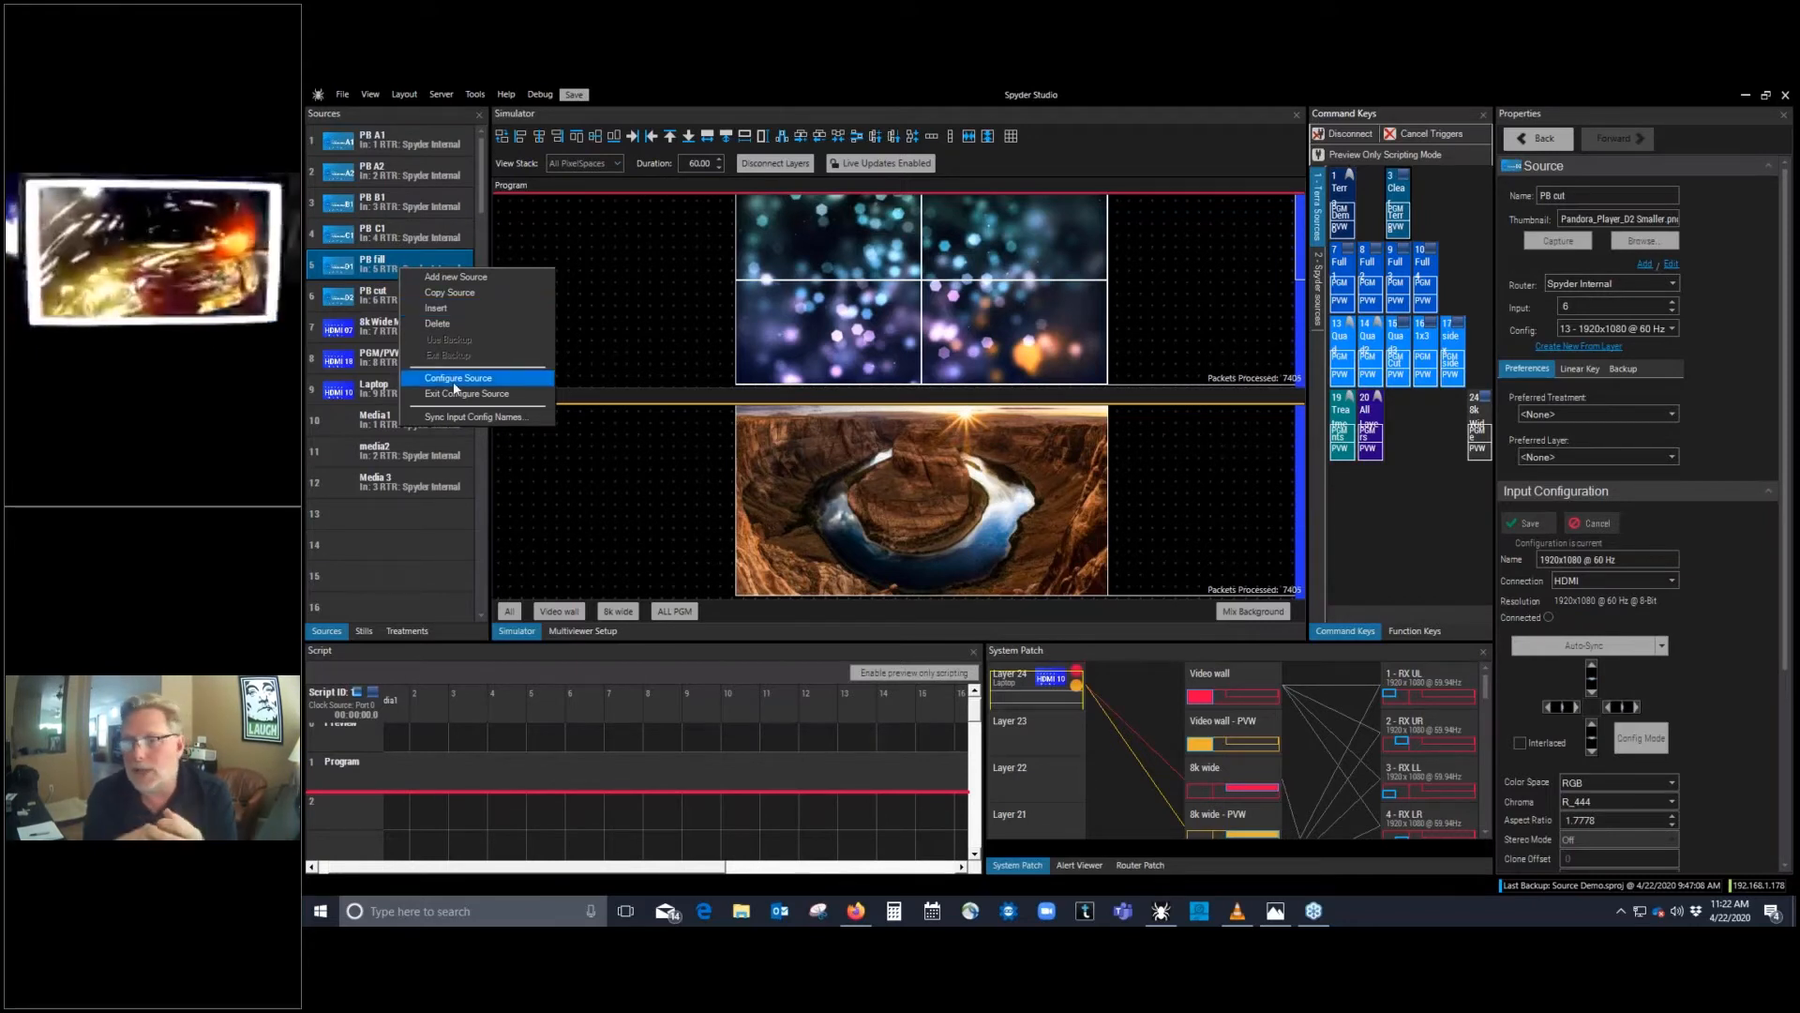
{"action": "left_click", "coordinate": [457, 381]}
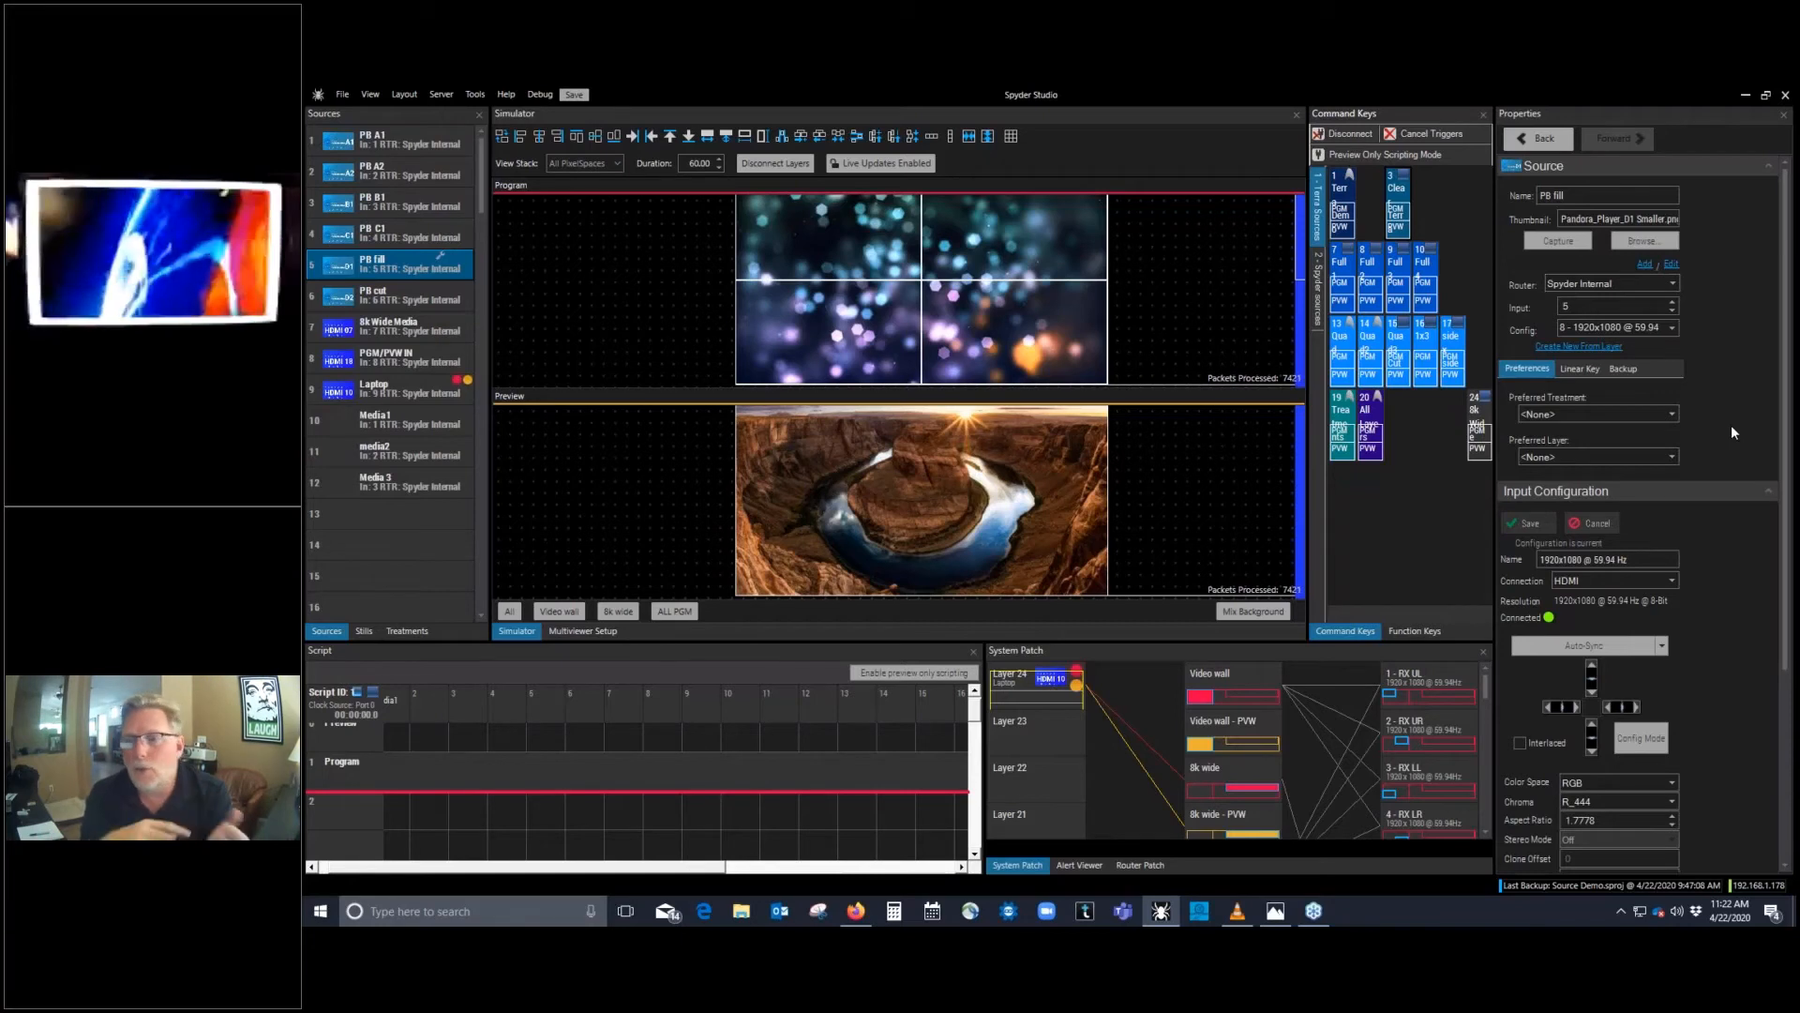
{"action": "left_click", "coordinate": [1590, 373]}
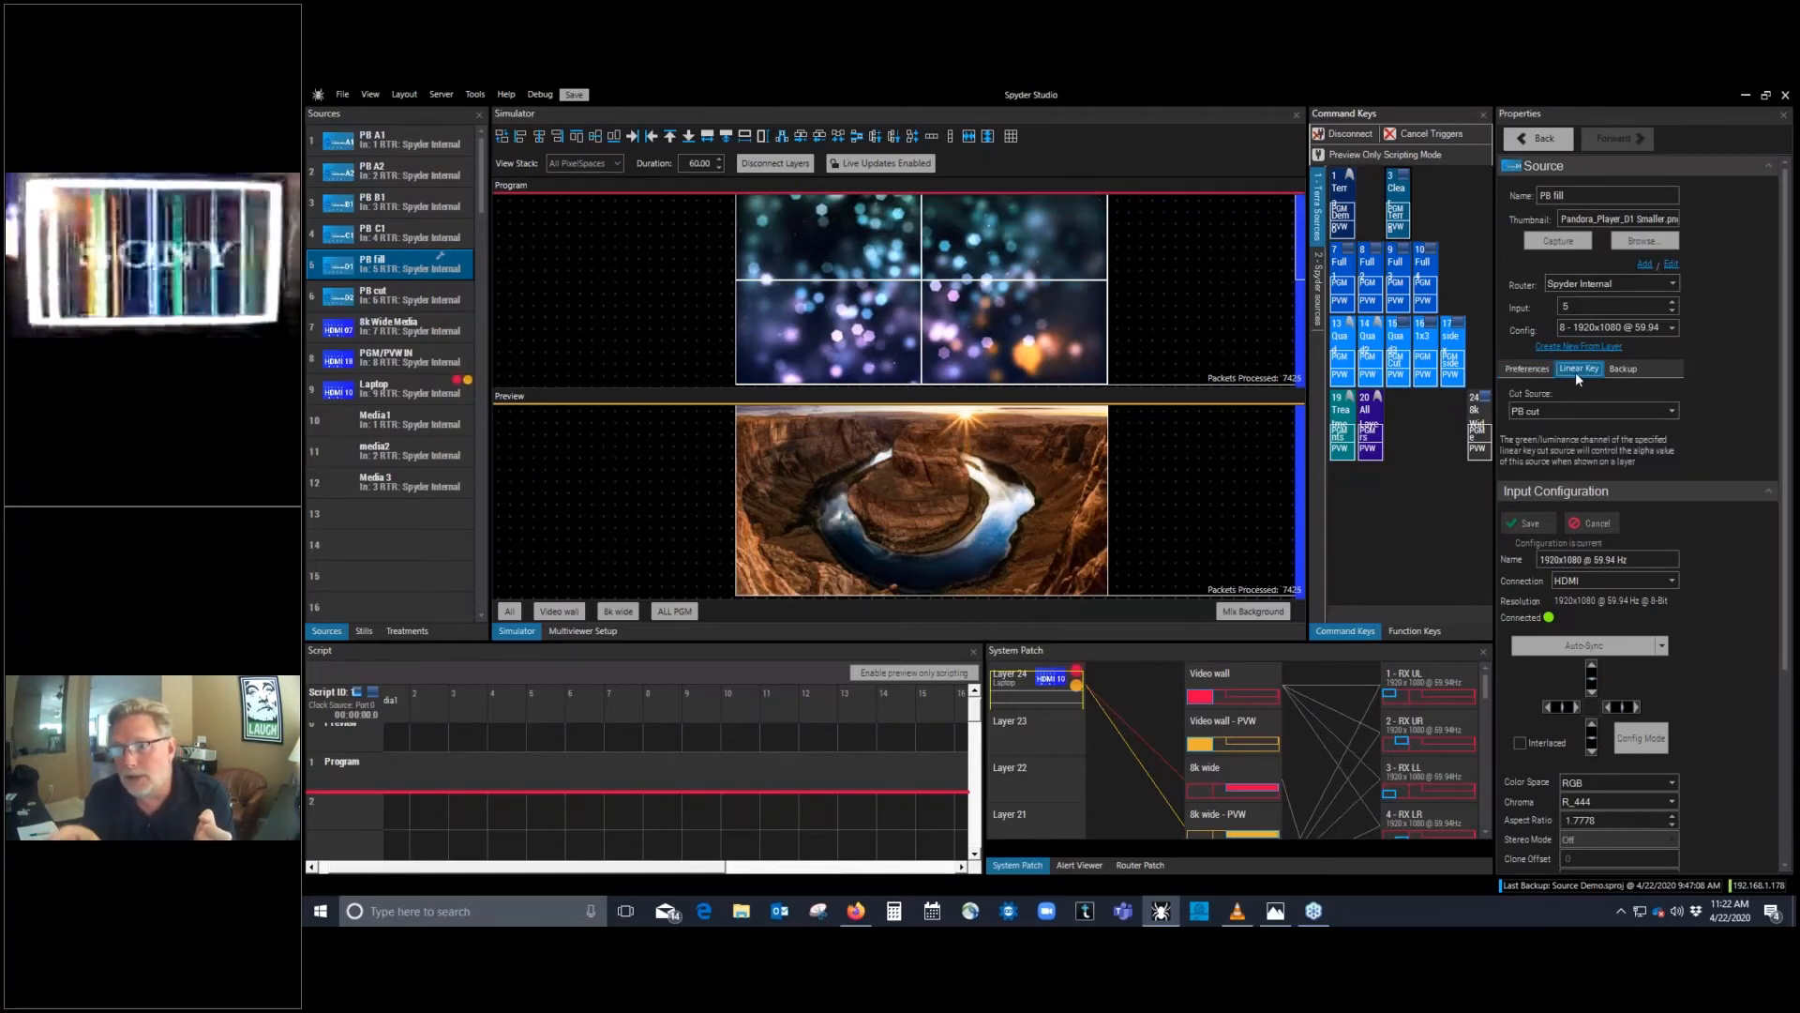
{"action": "left_click", "coordinate": [1581, 368]}
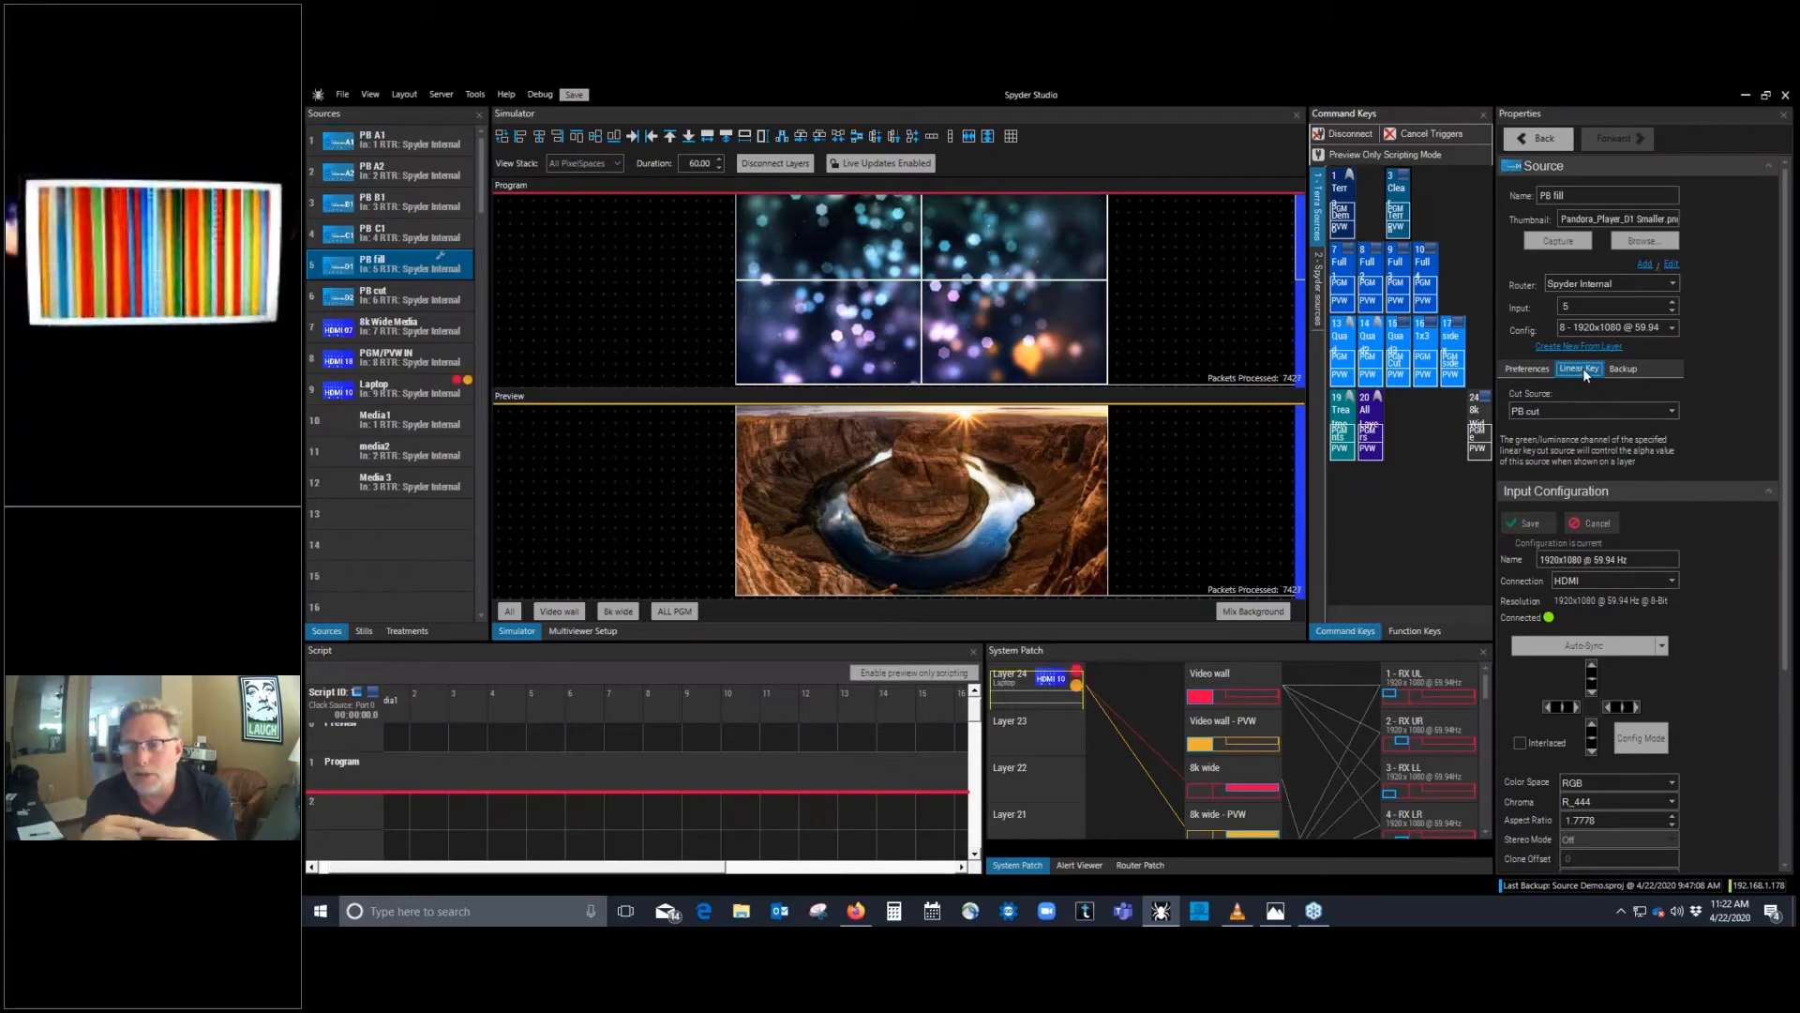
{"action": "left_click", "coordinate": [1672, 410]}
{"action": "scroll", "coordinate": [1674, 437], "scroll_direction": "down", "scroll_amount": 2}
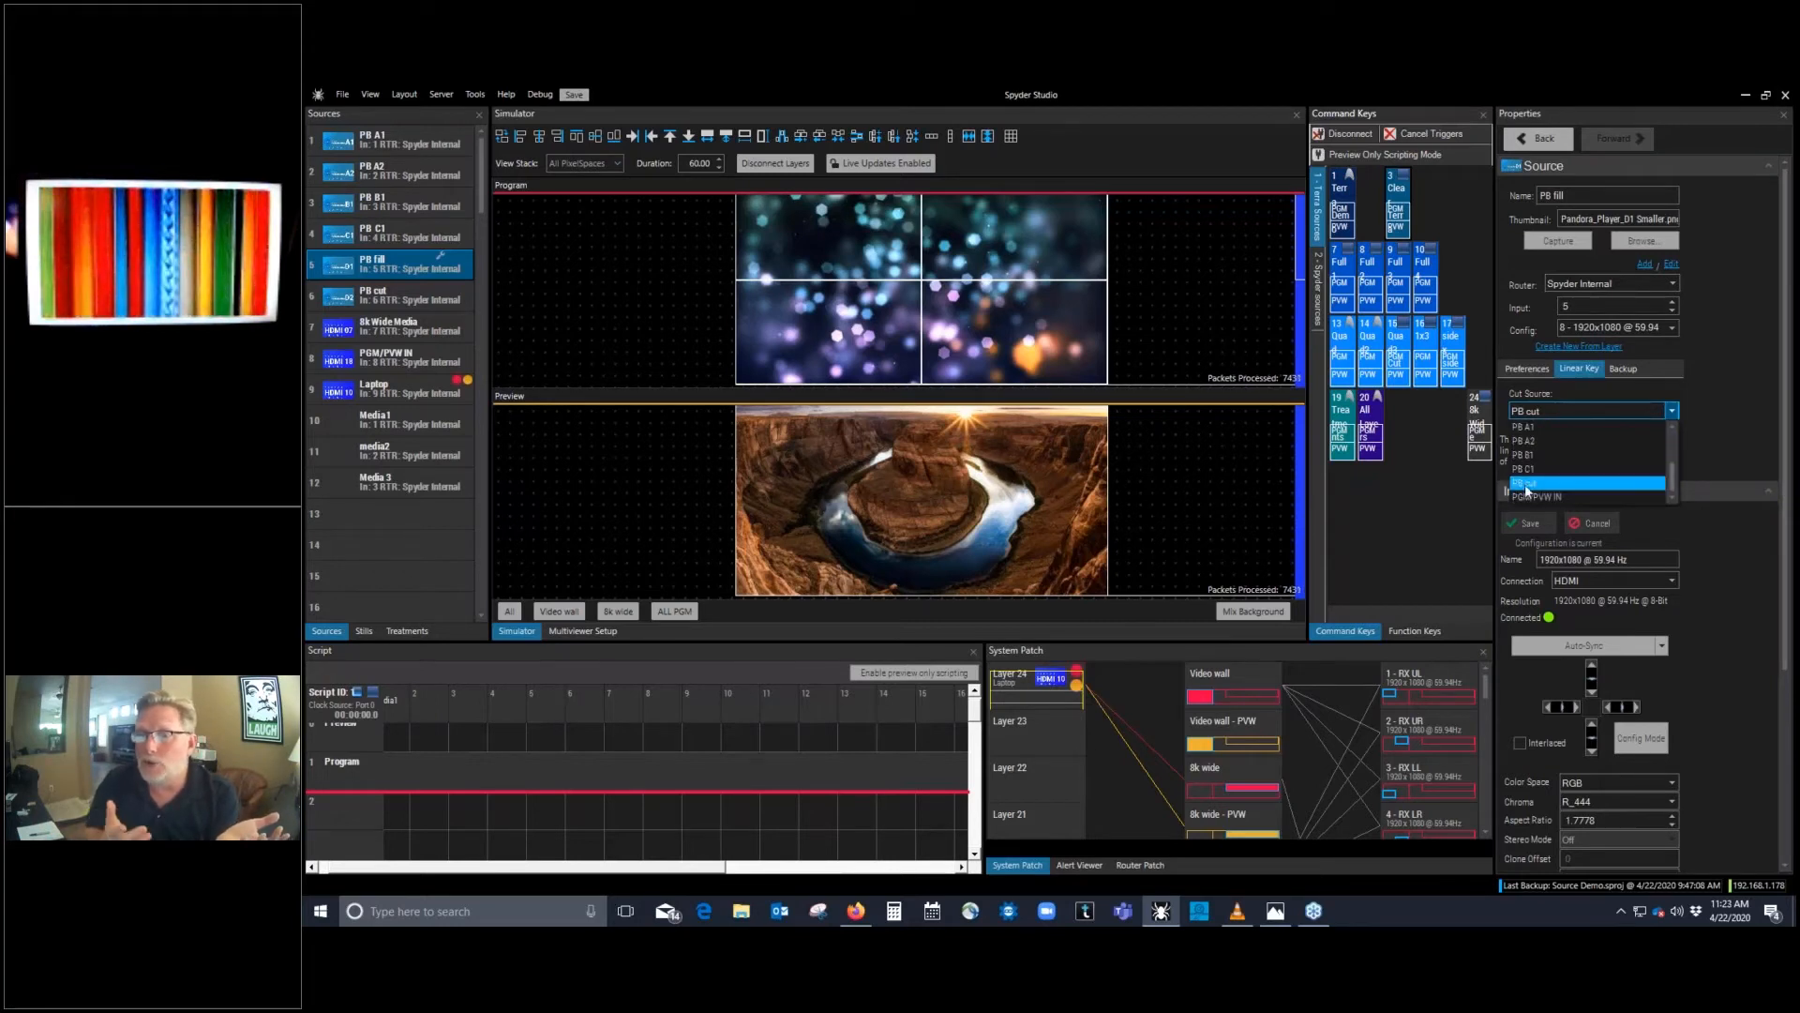
{"action": "left_click", "coordinate": [1527, 483]}
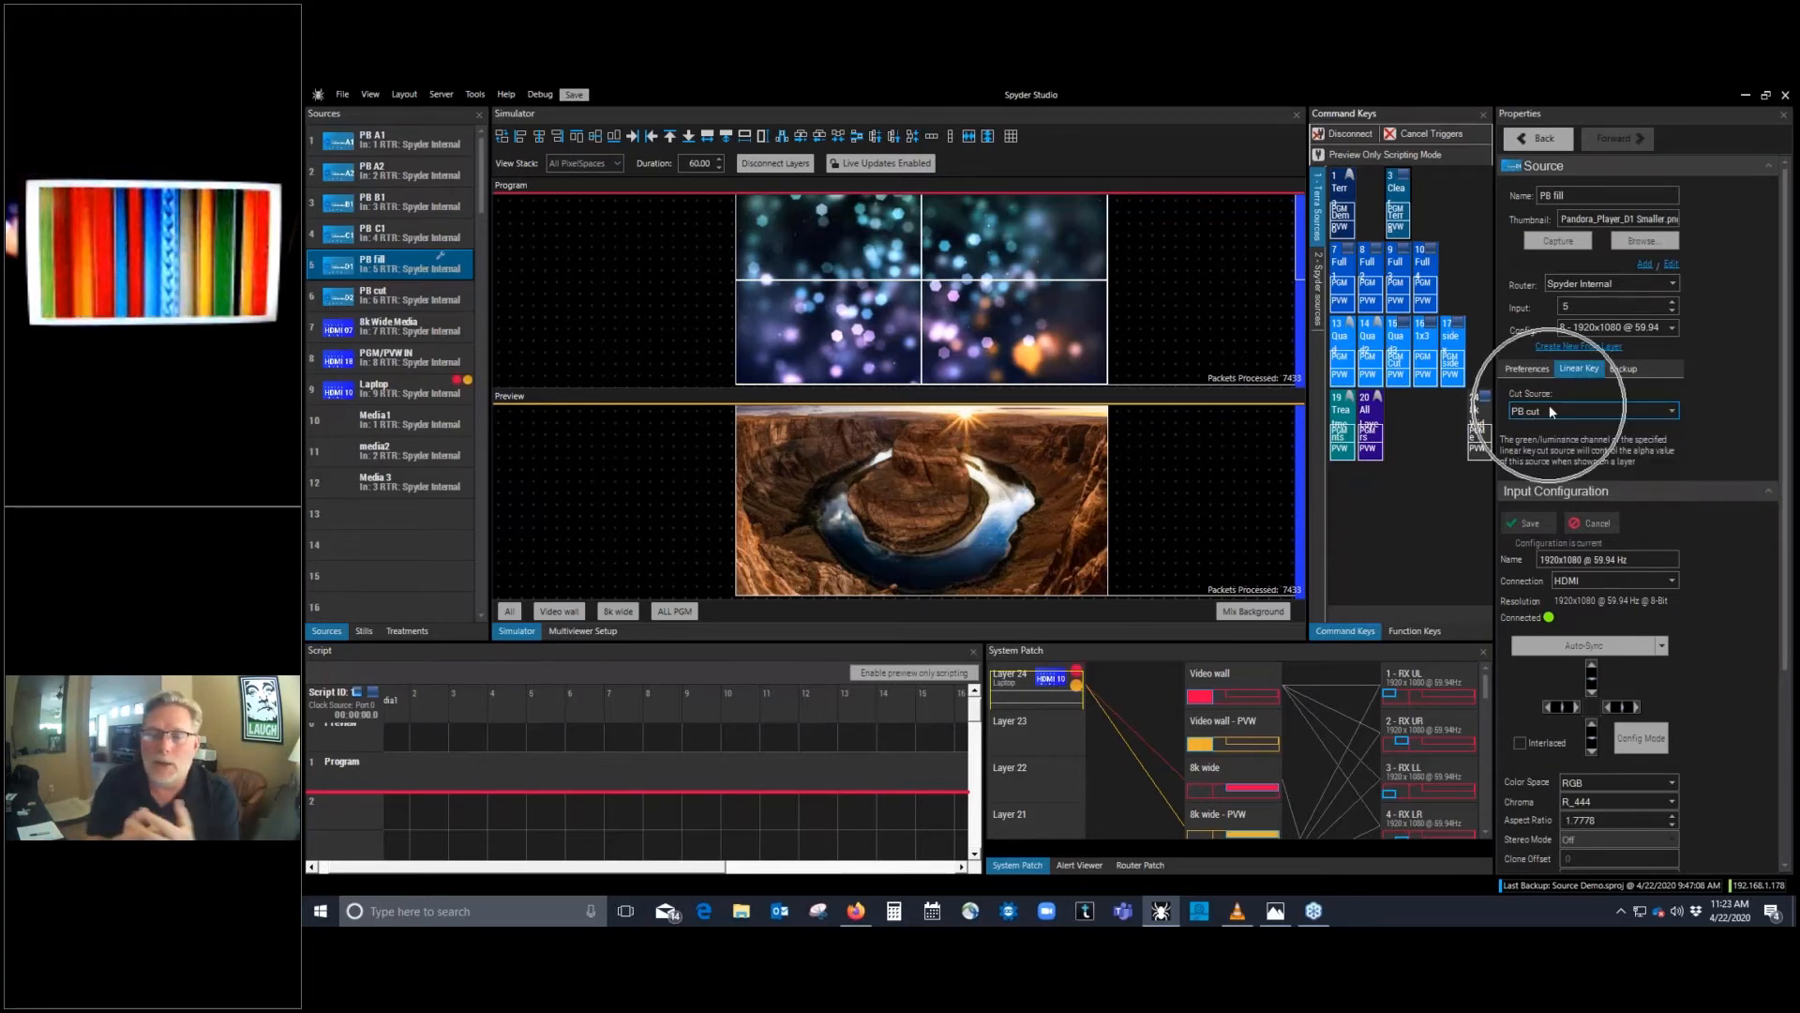
Step: Take the PB fill source out of source configuration mode
{"action": "left_click", "coordinate": [401, 268]}
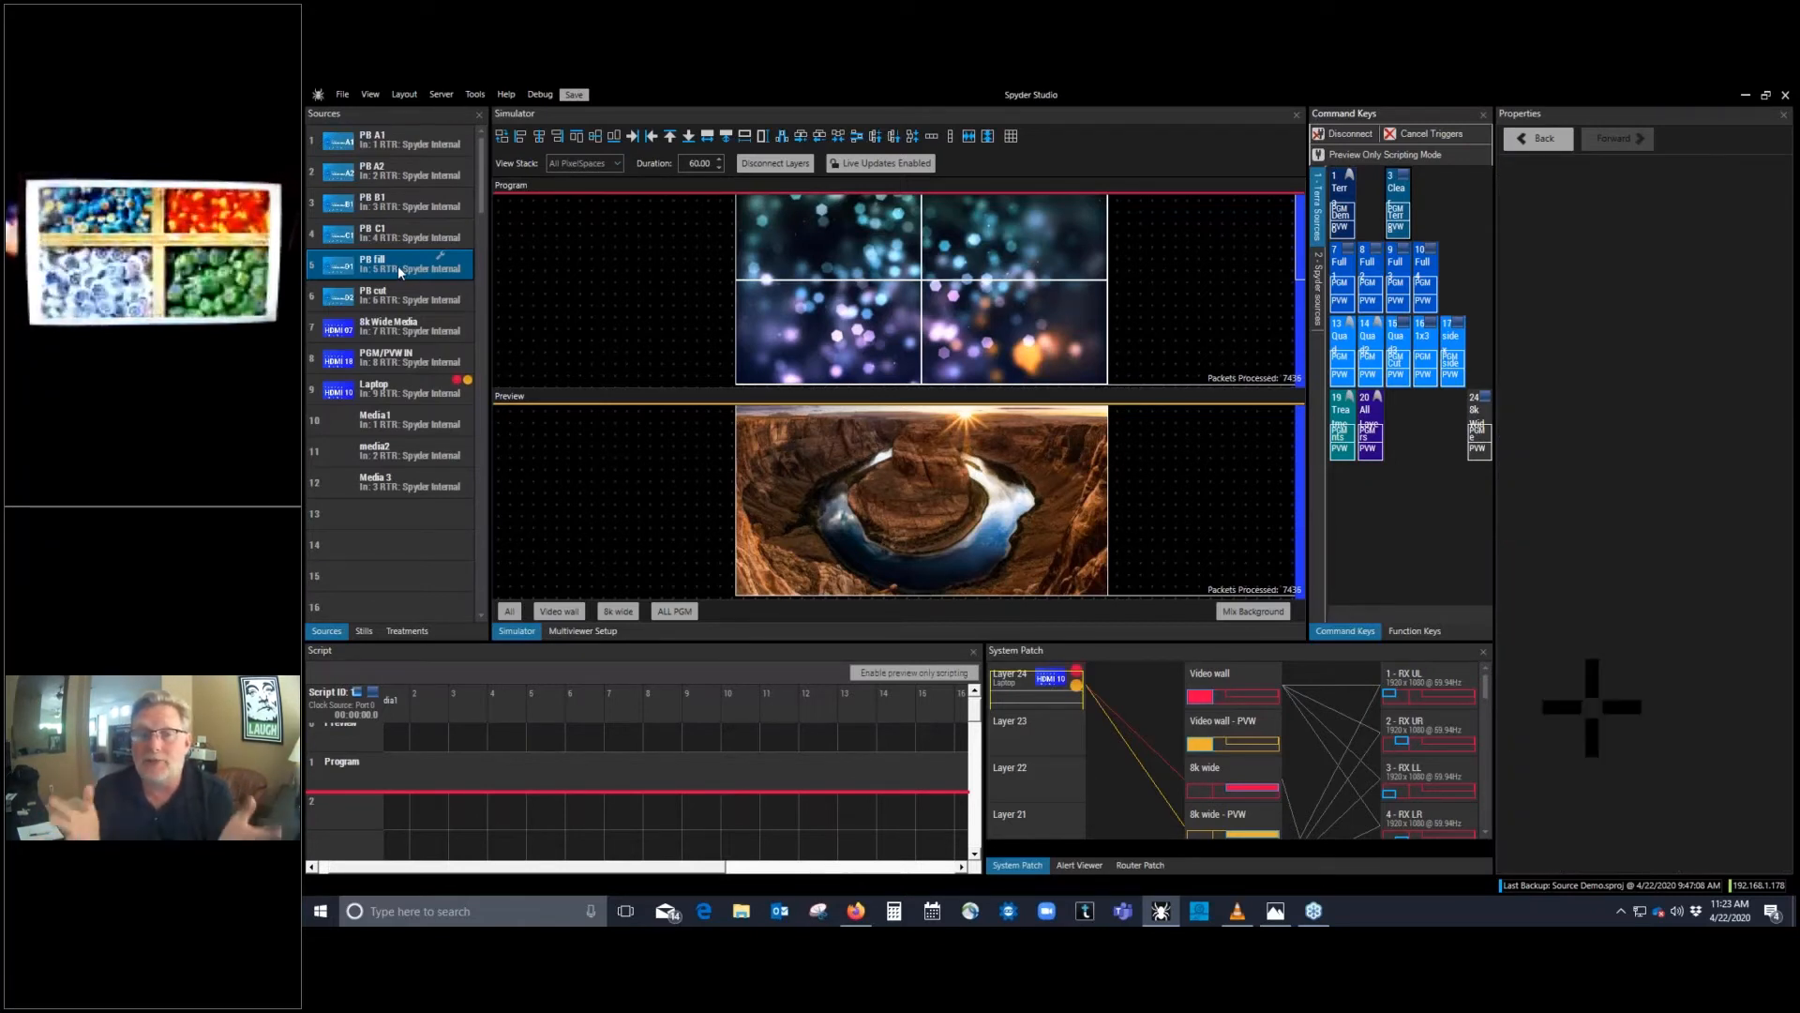
{"action": "right_click", "coordinate": [399, 270]}
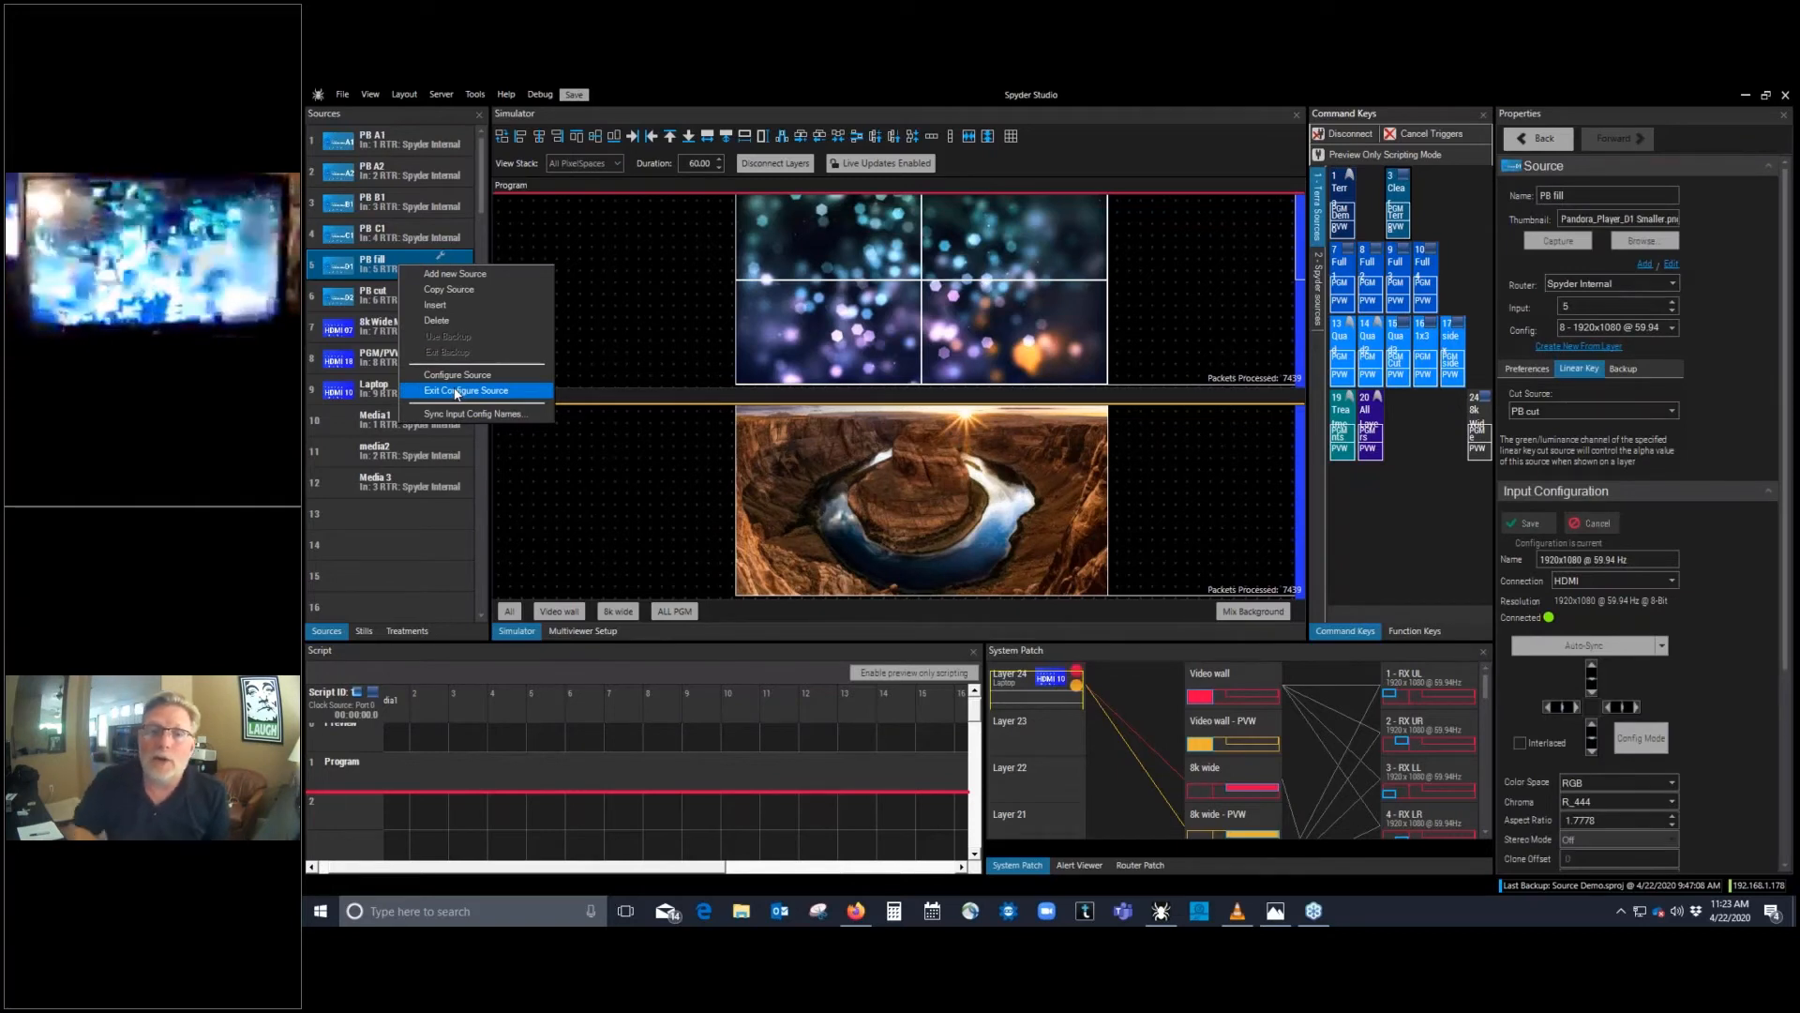
{"action": "left_click", "coordinate": [456, 391]}
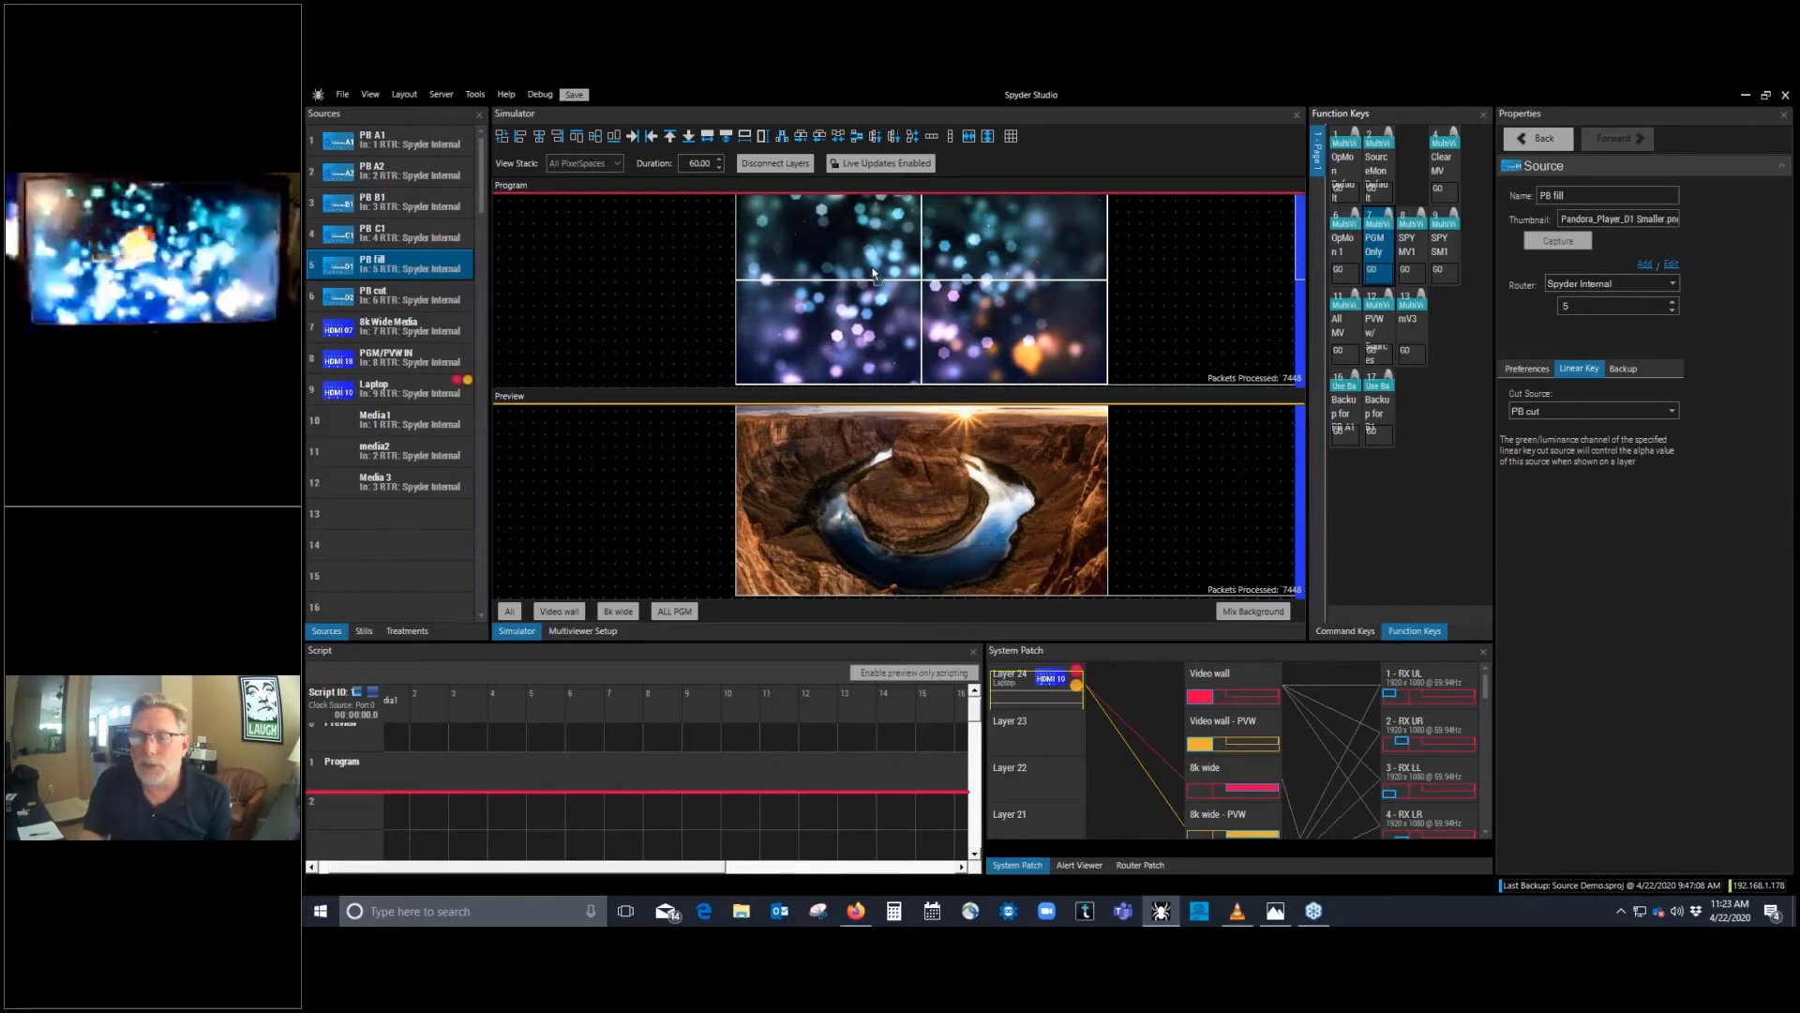
Step: Place PB fill as a layer on Program and enlarge it to about 3634 × 2044 to nearly fill the canvas
{"action": "left_click_drag", "start_coordinate": [873, 274], "coordinate": [873, 274]}
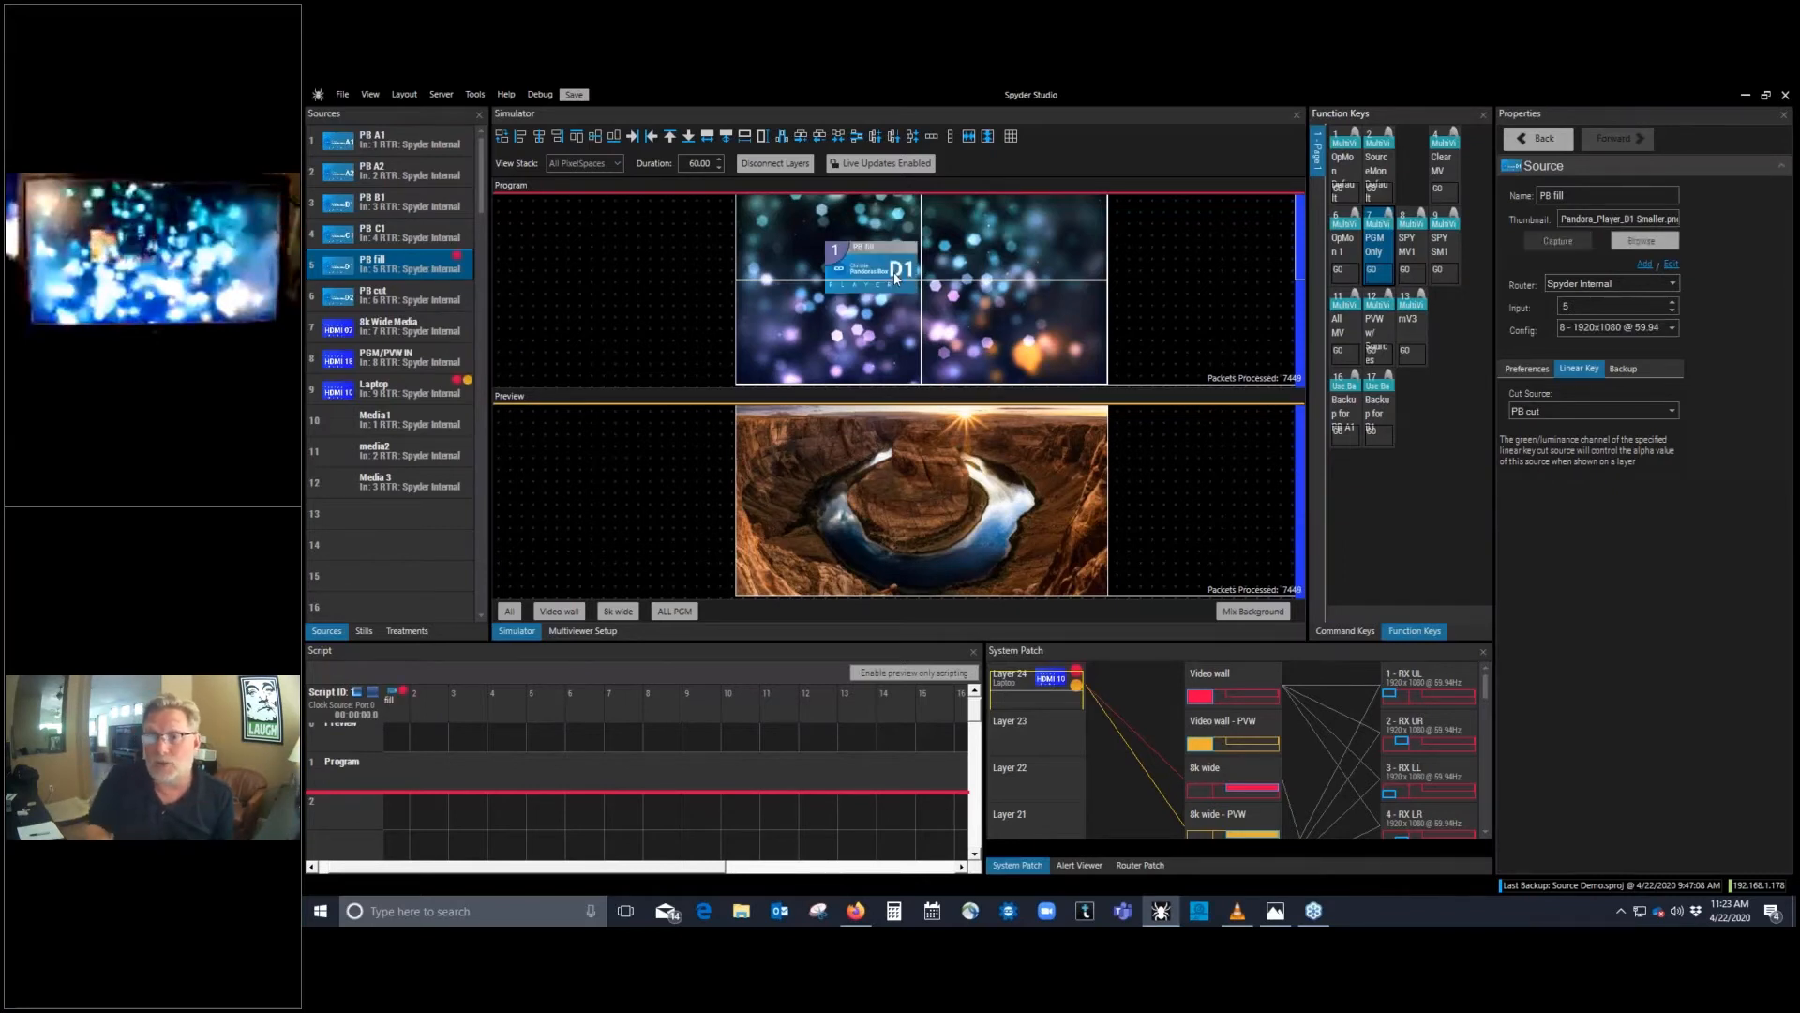
{"action": "left_click_drag", "start_coordinate": [917, 292], "coordinate": [1036, 353]}
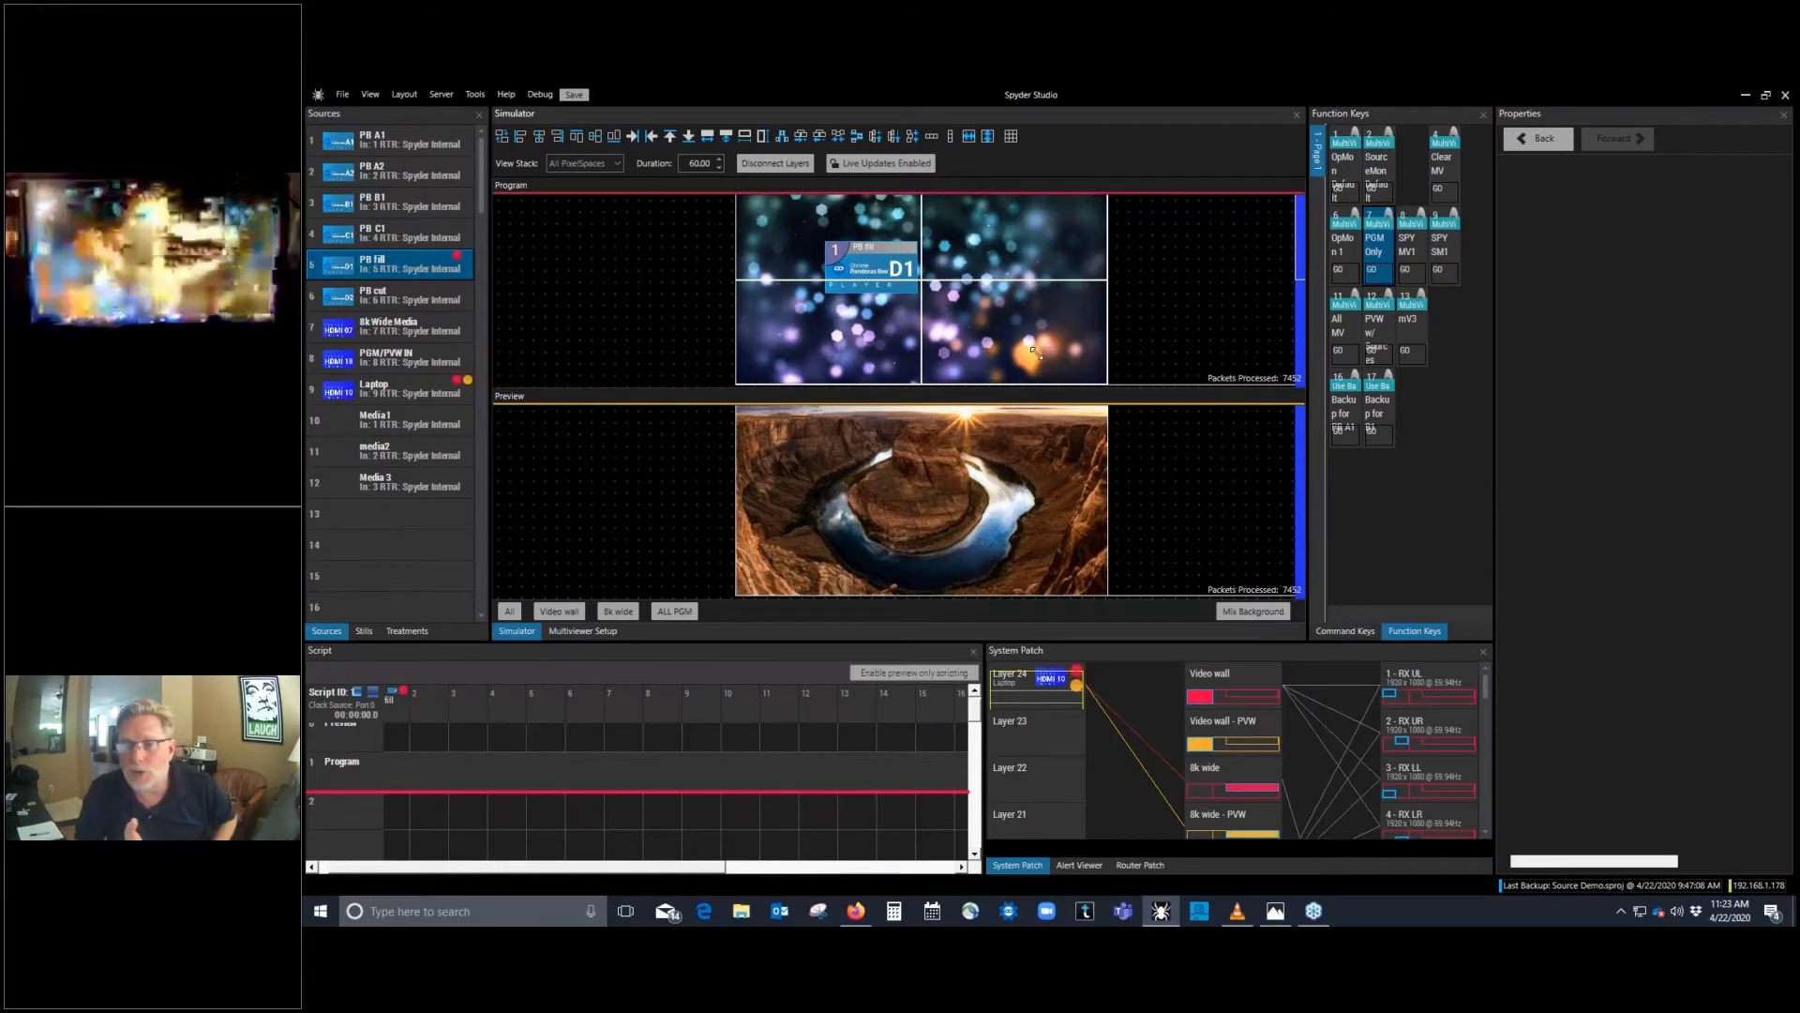
{"action": "left_click", "coordinate": [881, 243]}
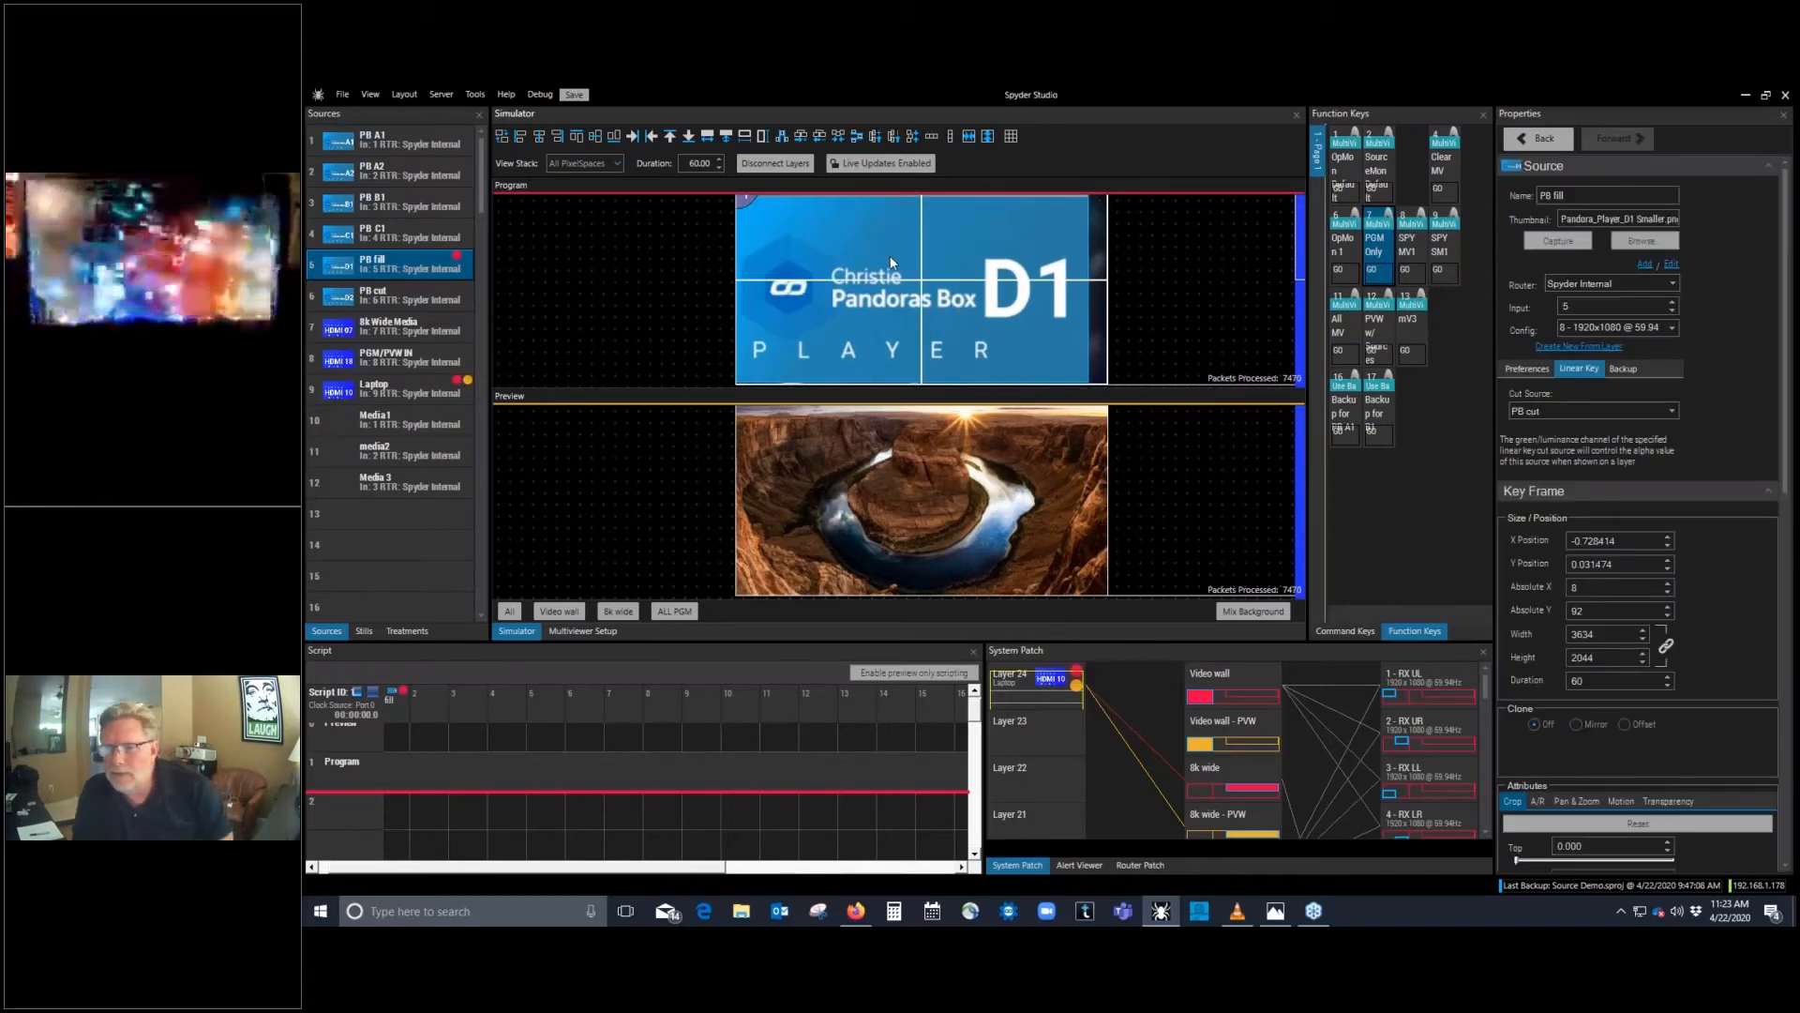
{"action": "left_click_drag", "start_coordinate": [892, 262], "coordinate": [899, 262]}
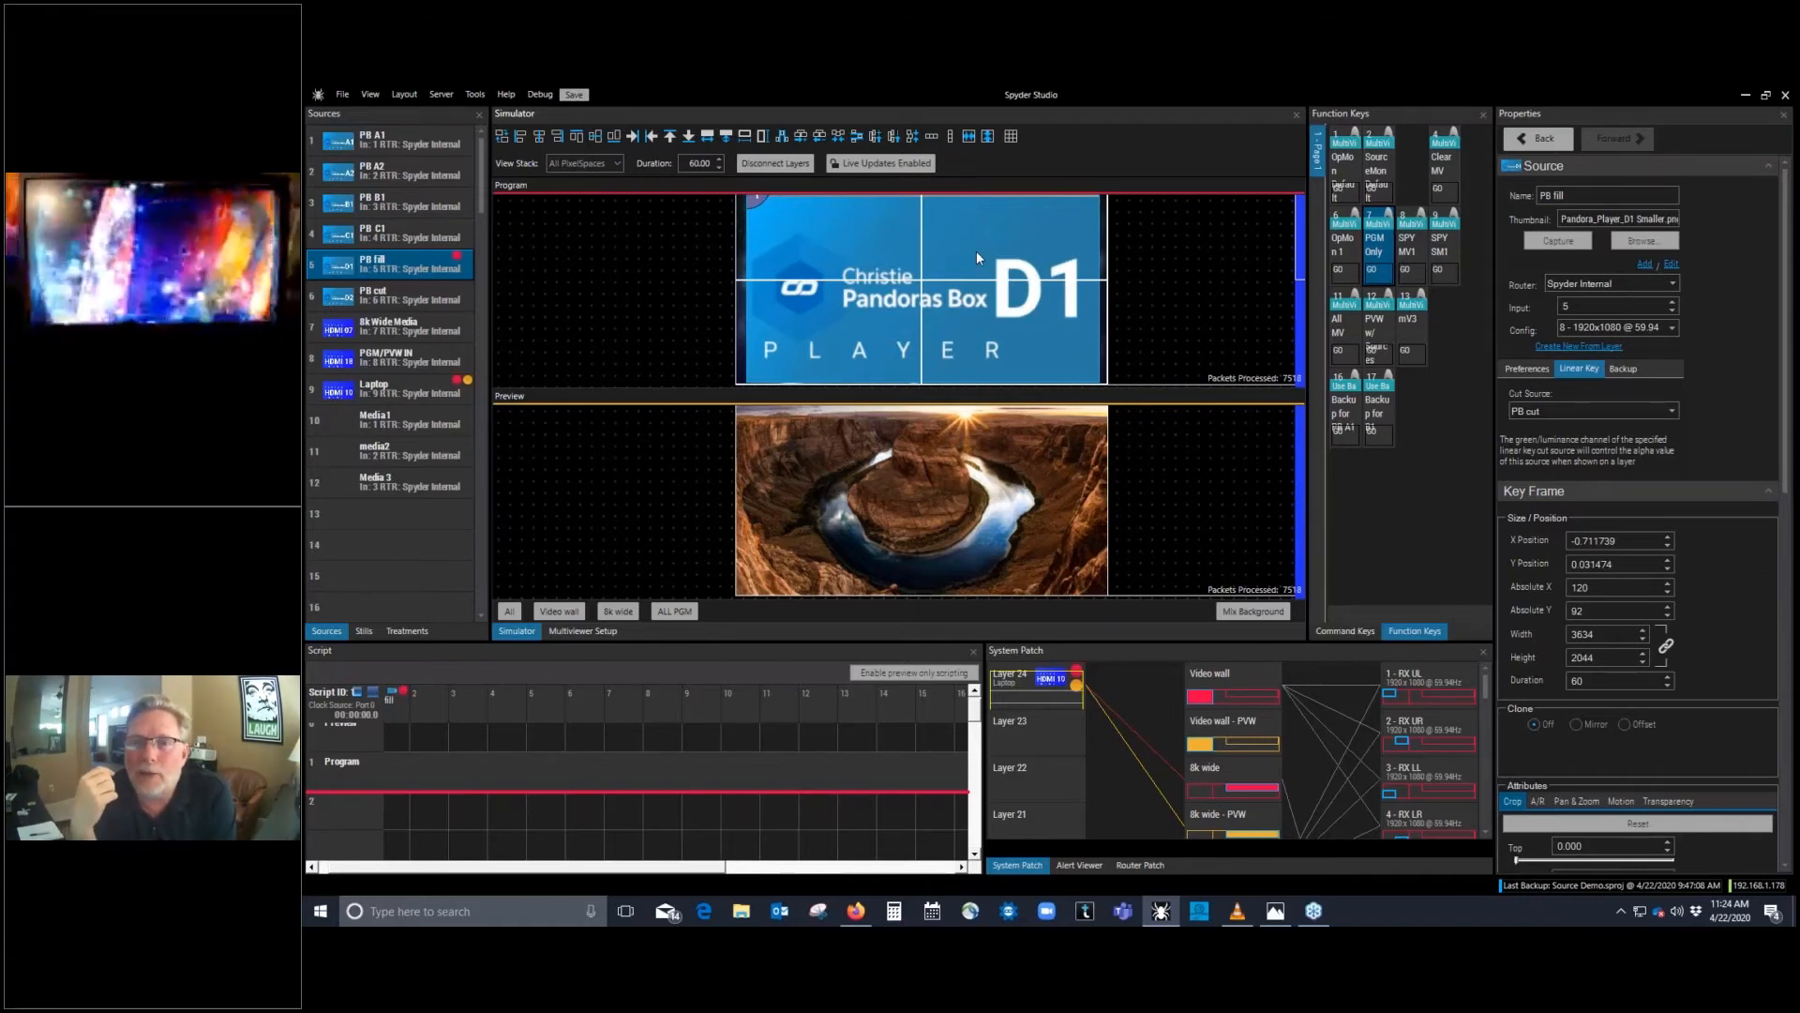
Step: Mix the background so the Preview canyon image moves behind the PB fill layer on Program
{"action": "left_click", "coordinate": [1273, 617]}
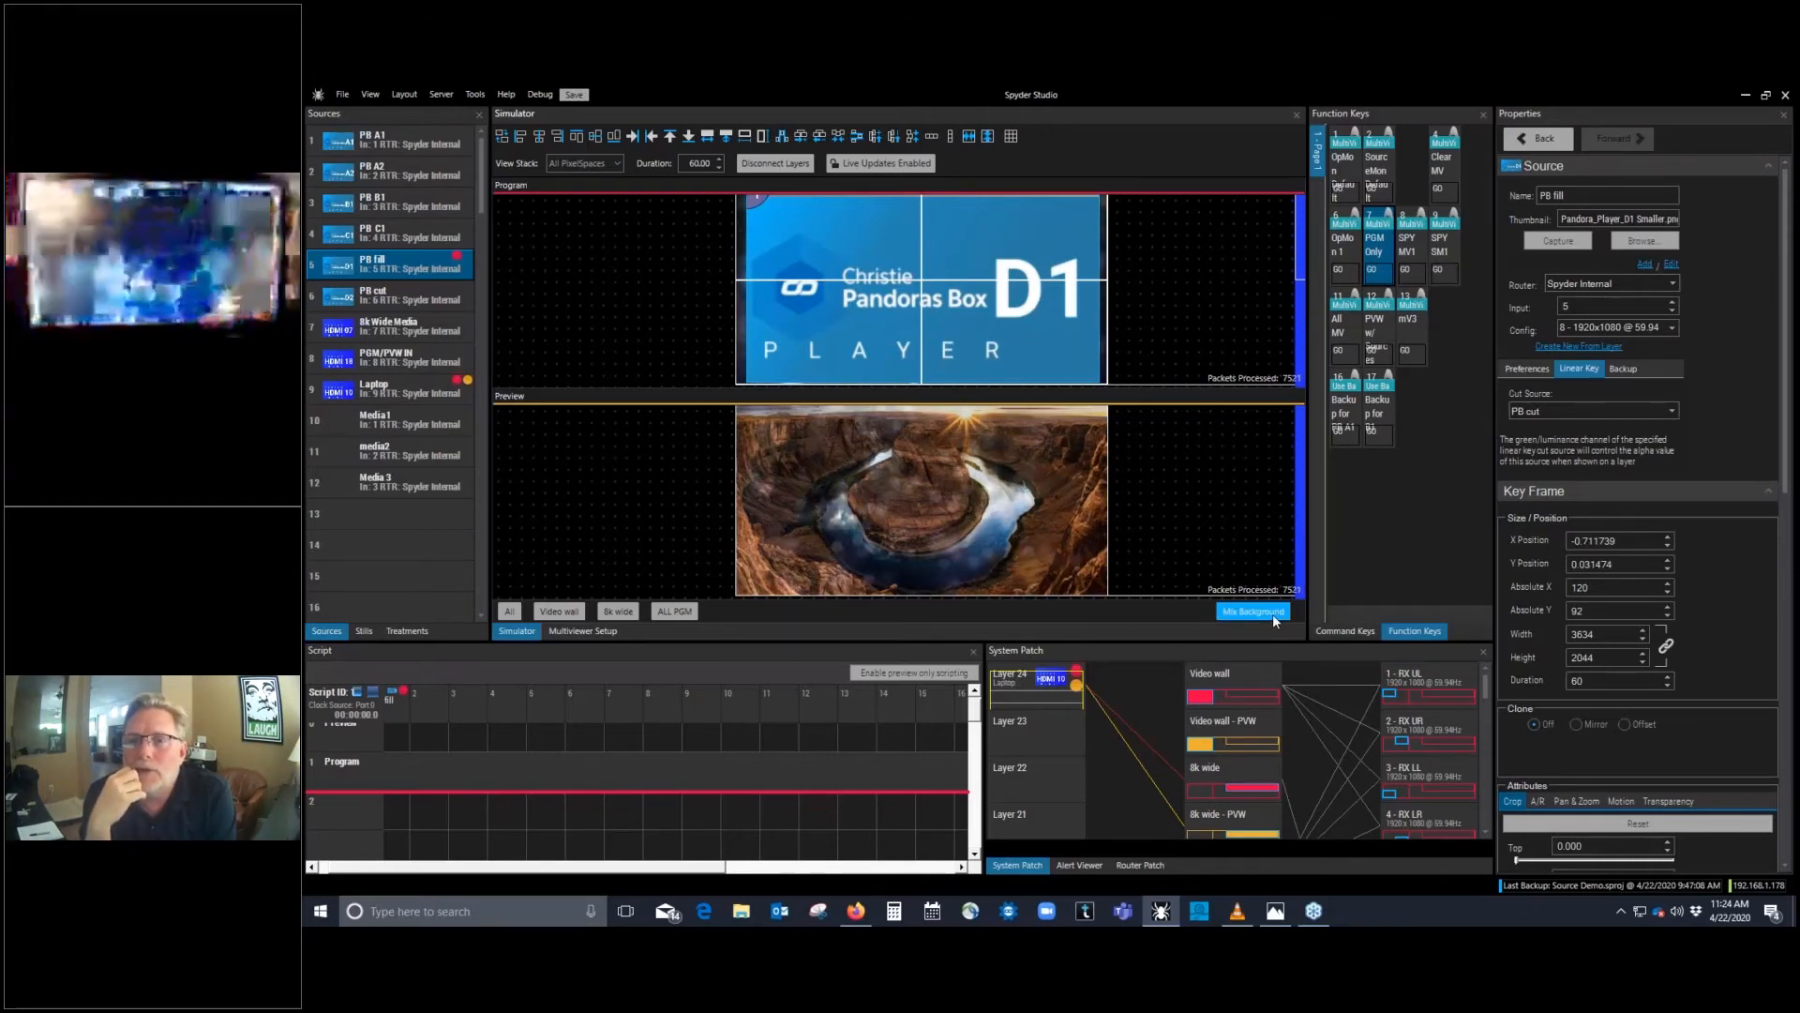
{"action": "left_click", "coordinate": [1273, 613]}
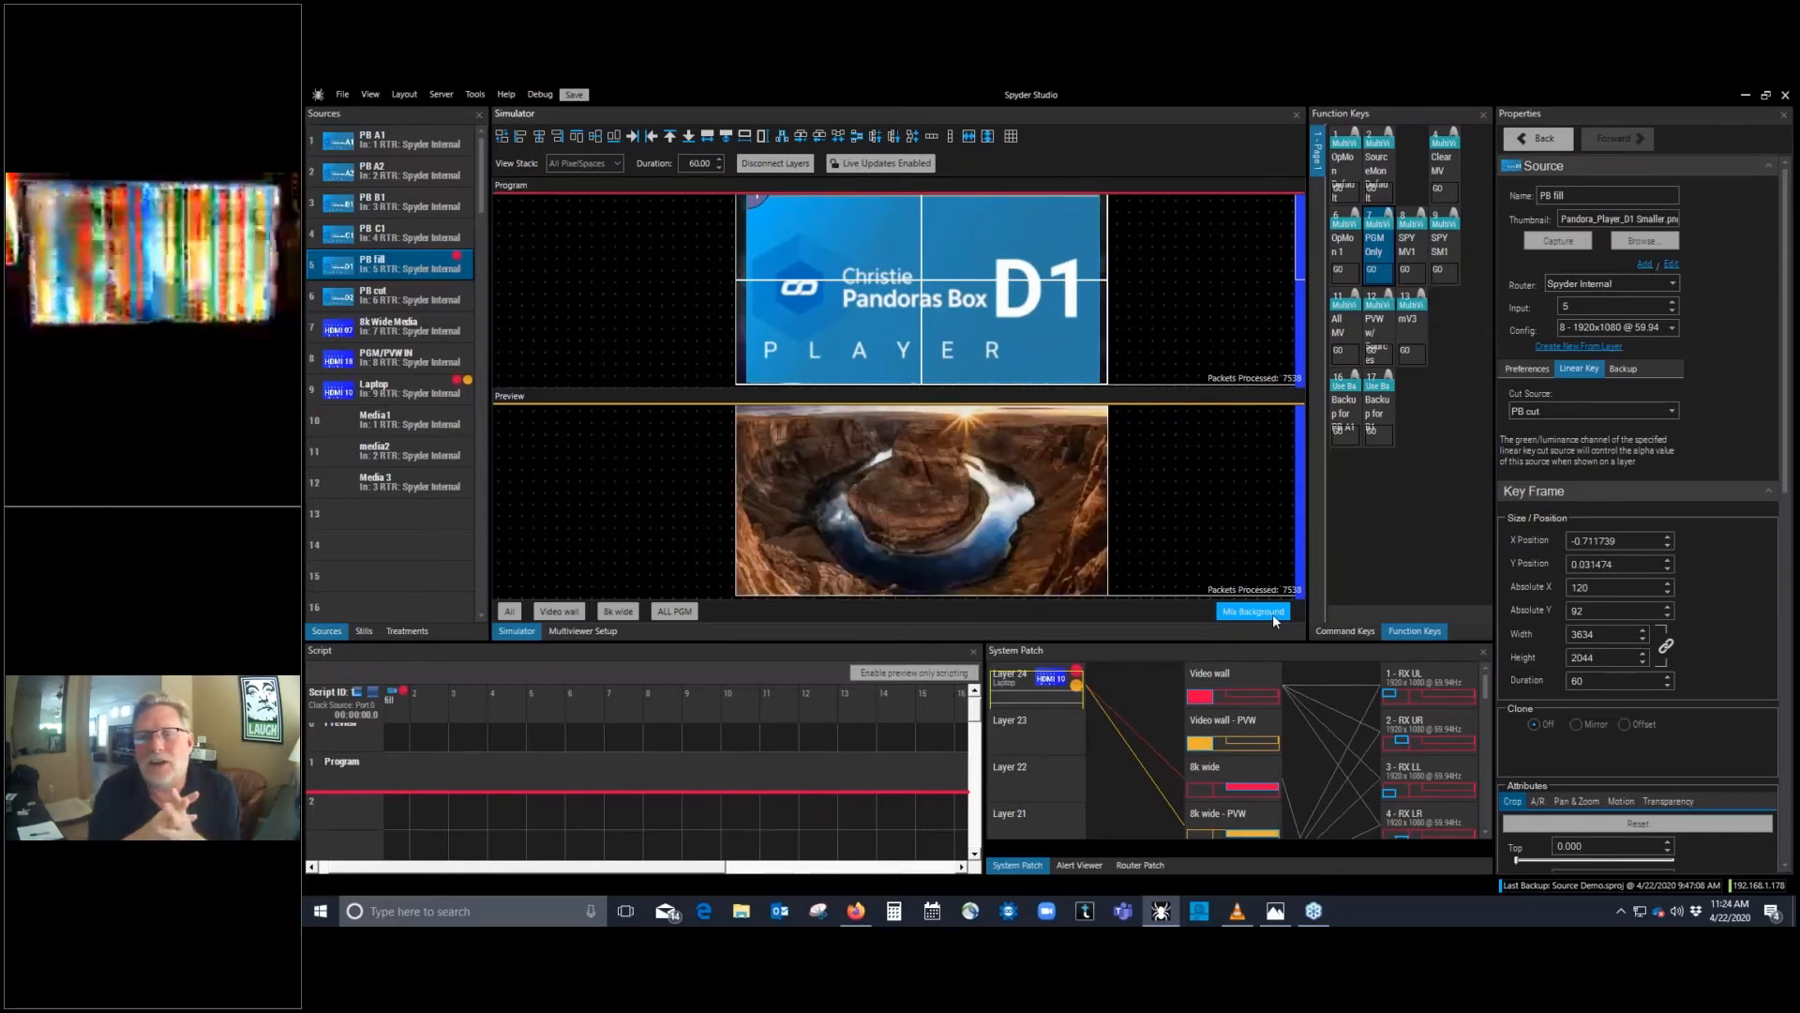
{"action": "left_click", "coordinate": [1273, 615]}
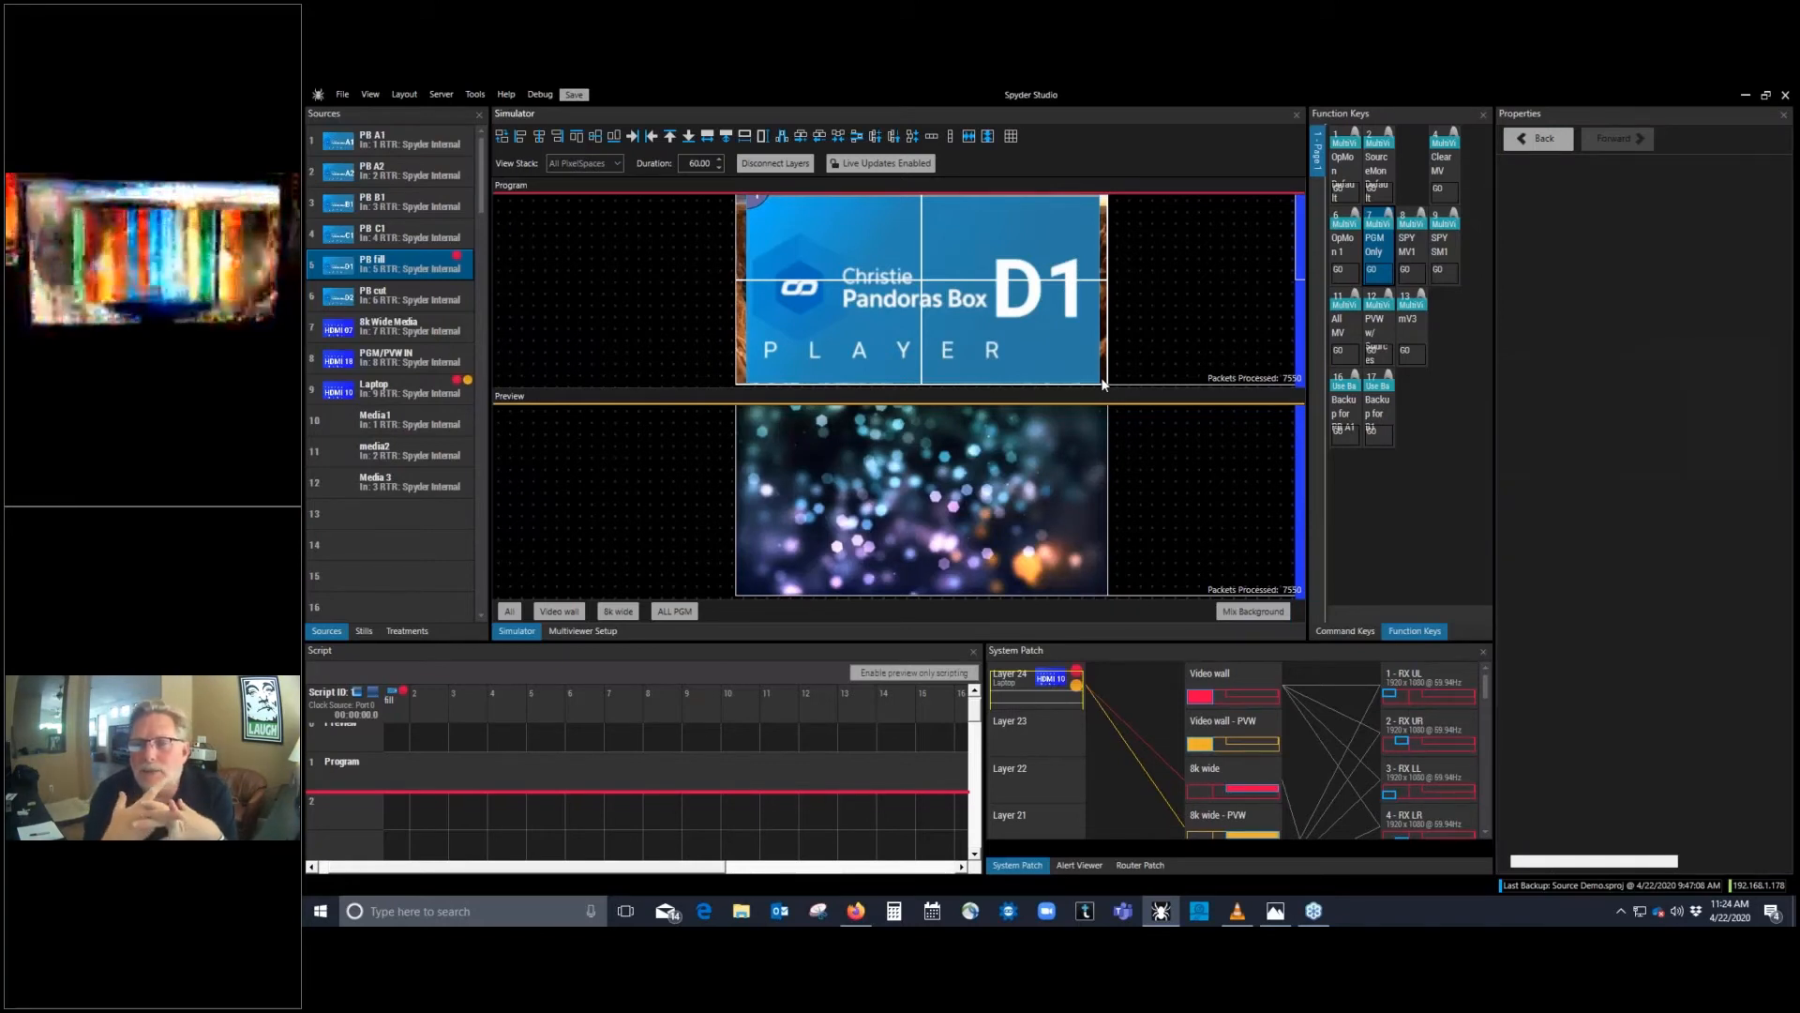
Step: Shrink the PB fill layer to about 2546 × 1432 and move it around the Program canvas, ending near the centre
{"action": "left_click", "coordinate": [1046, 341]}
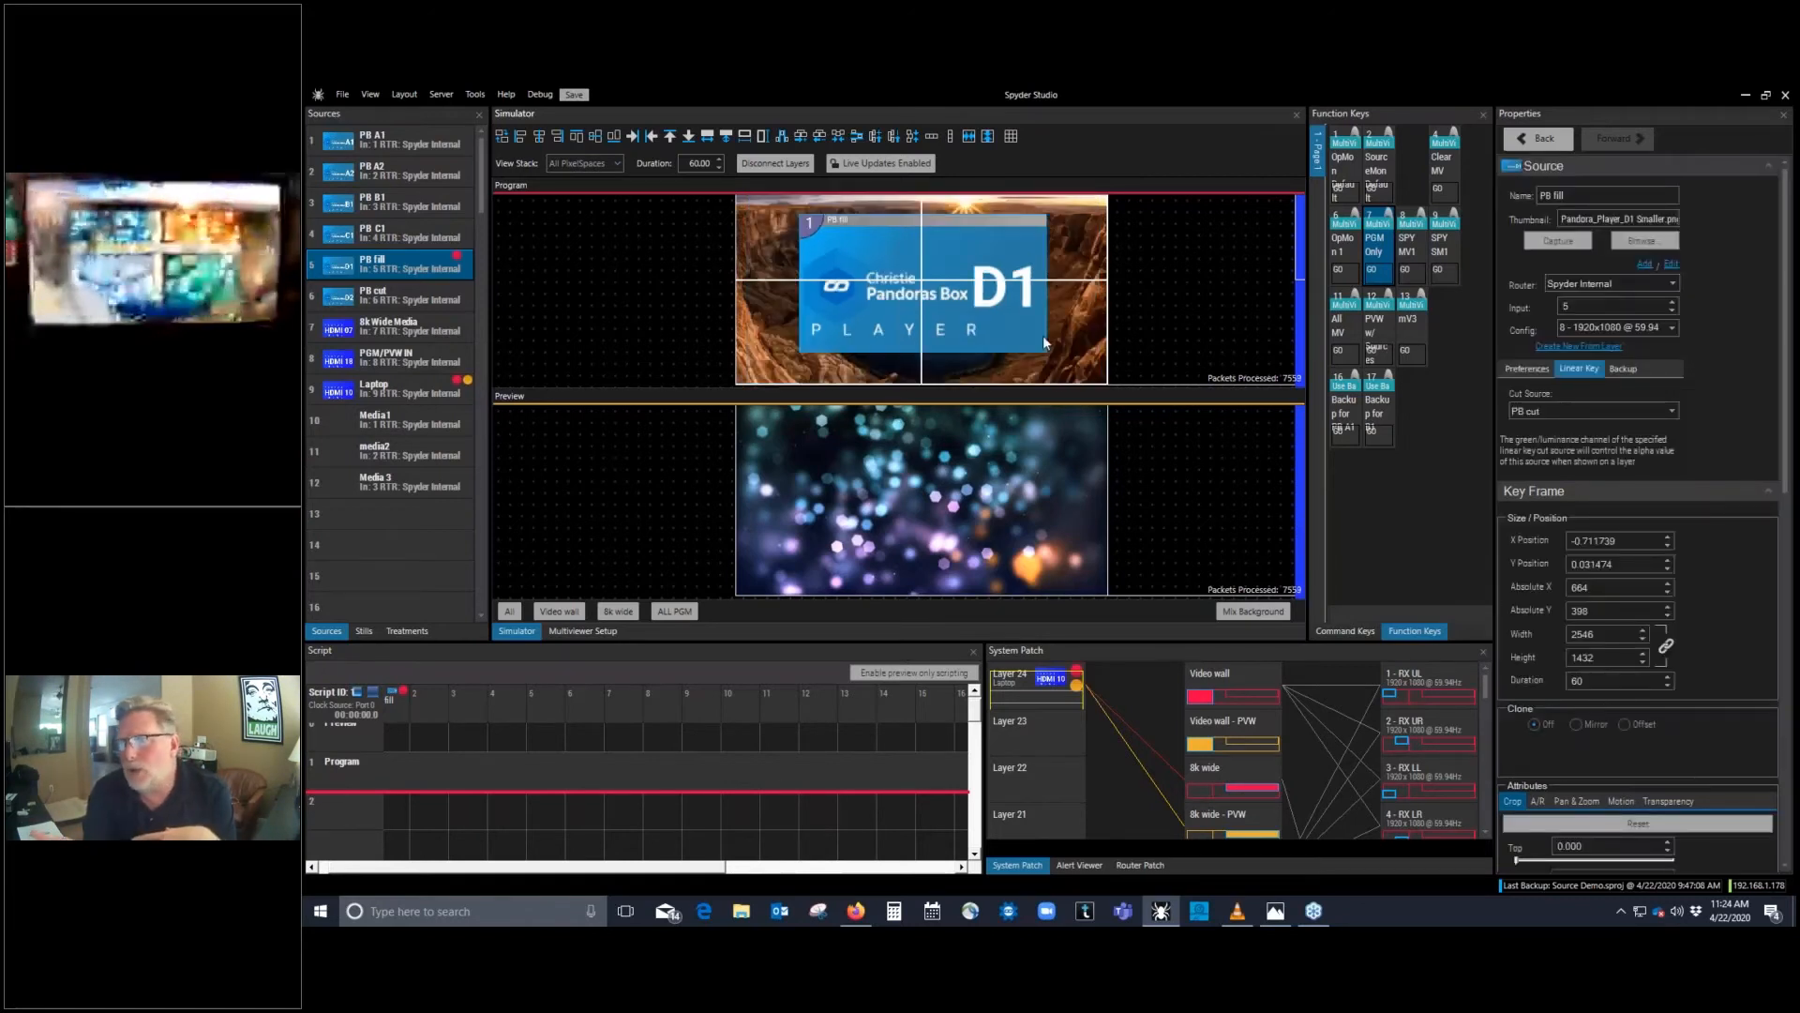
{"action": "left_click_drag", "start_coordinate": [1045, 342], "coordinate": [829, 221]}
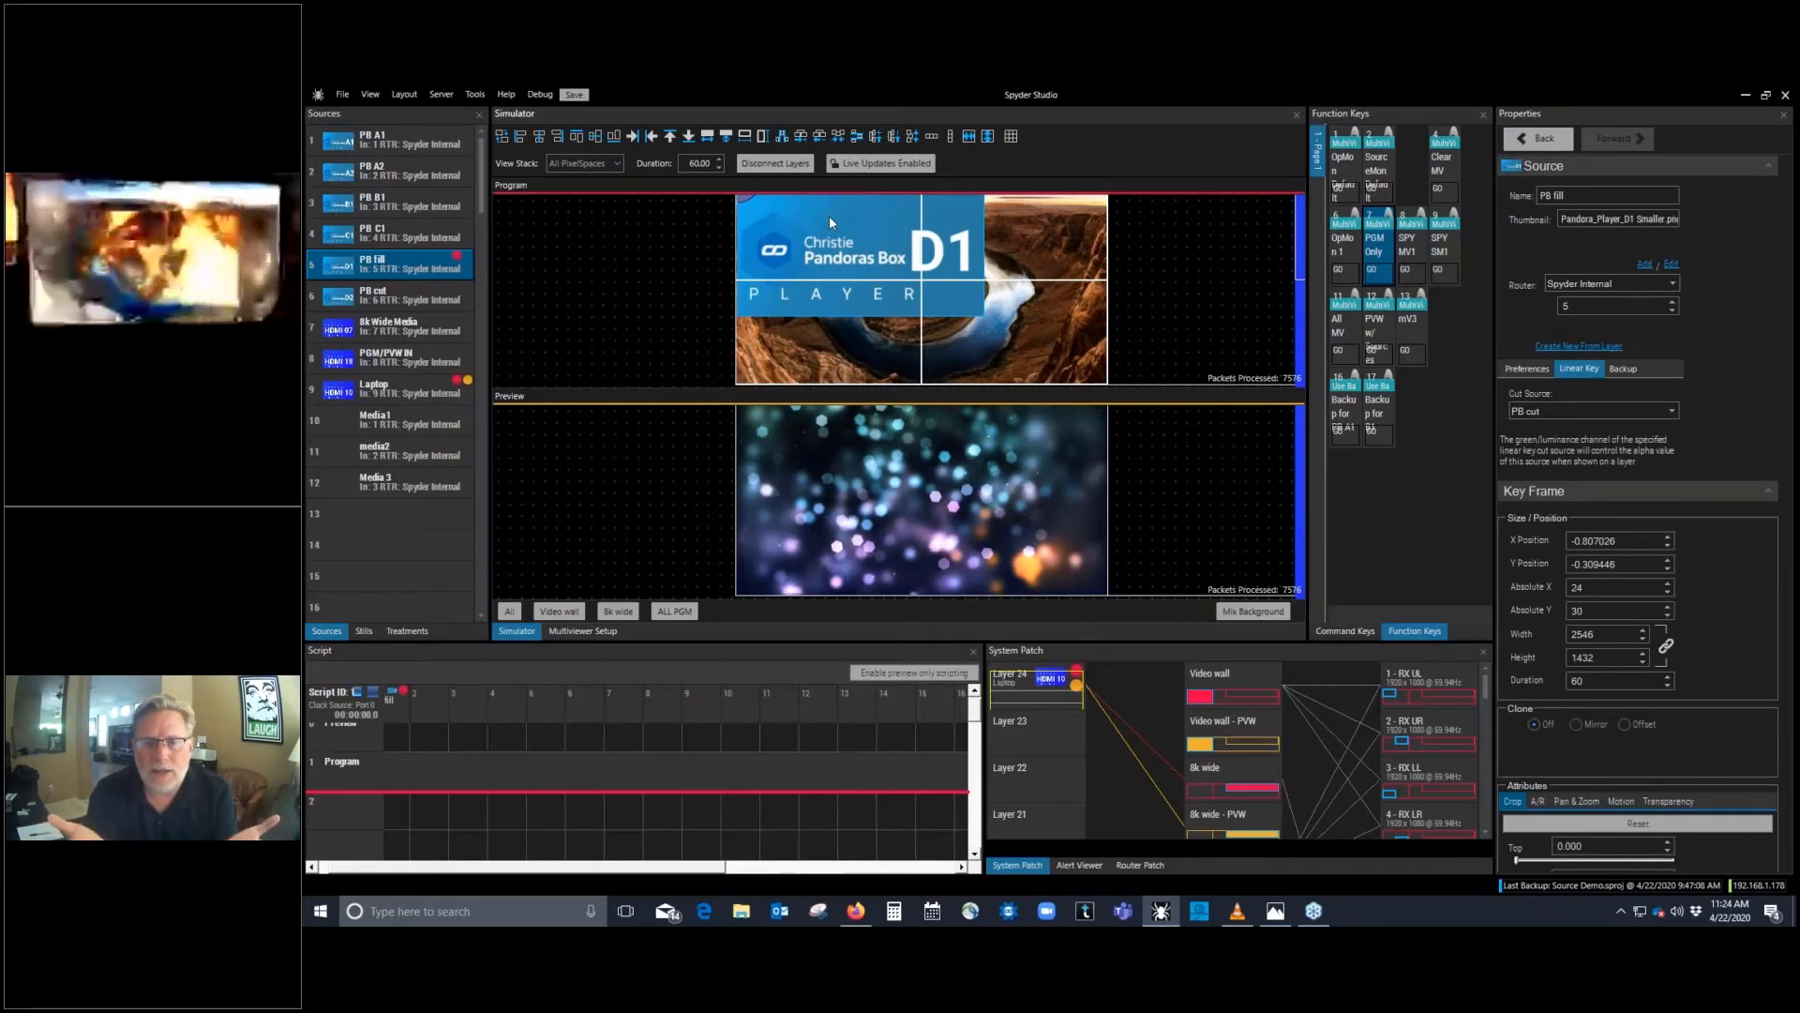
{"action": "left_click_drag", "start_coordinate": [829, 215], "coordinate": [851, 242]}
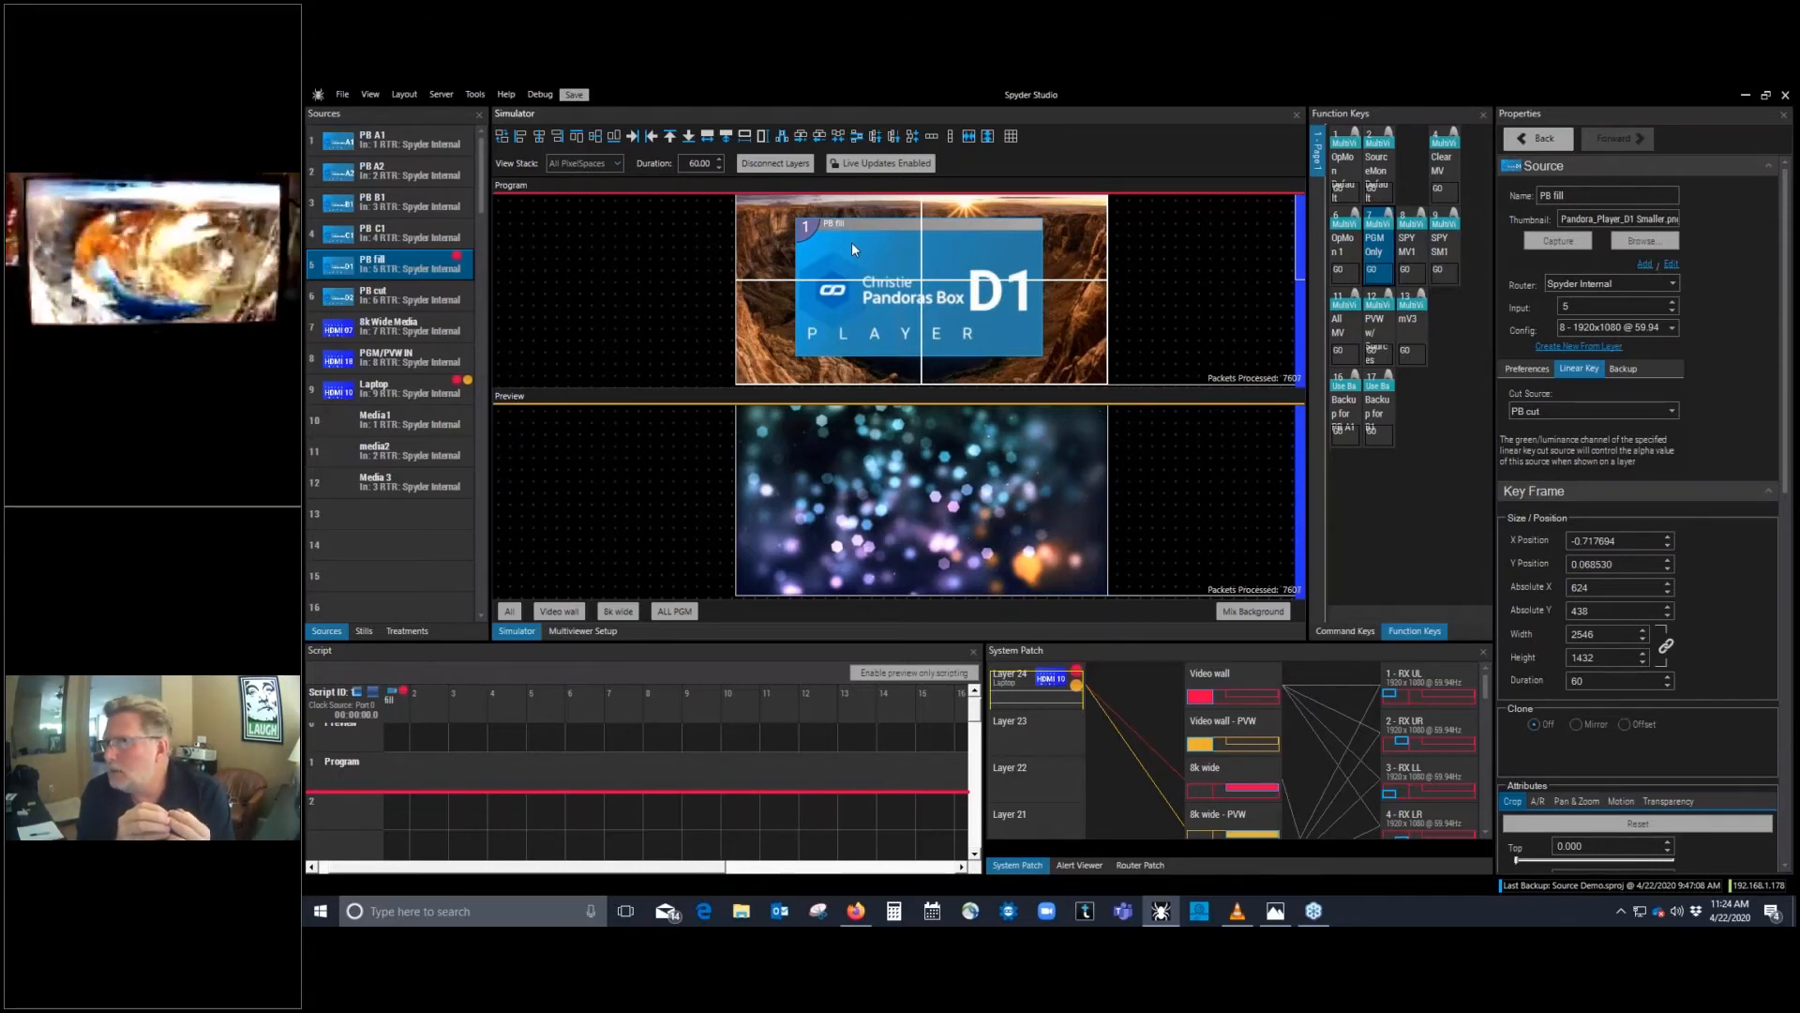
Step: Clear the PB fill layer from Program
{"action": "left_click", "coordinate": [861, 242]}
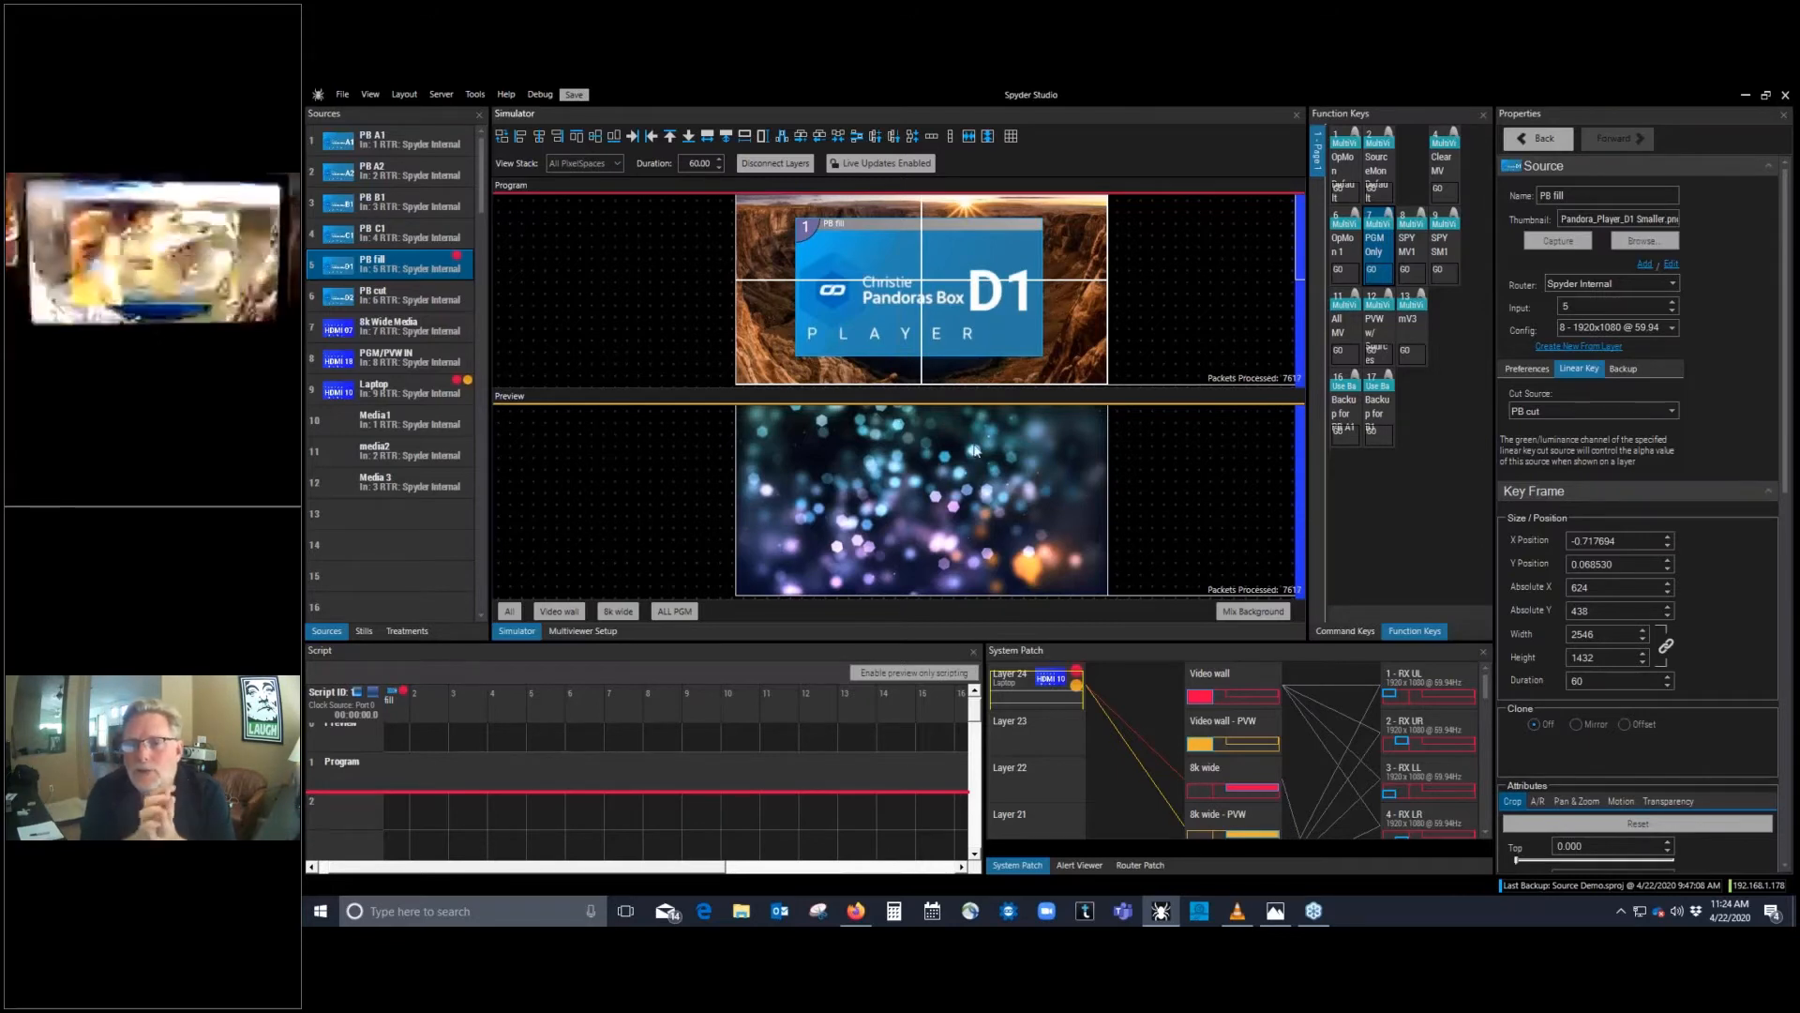
{"action": "left_click", "coordinate": [891, 242]}
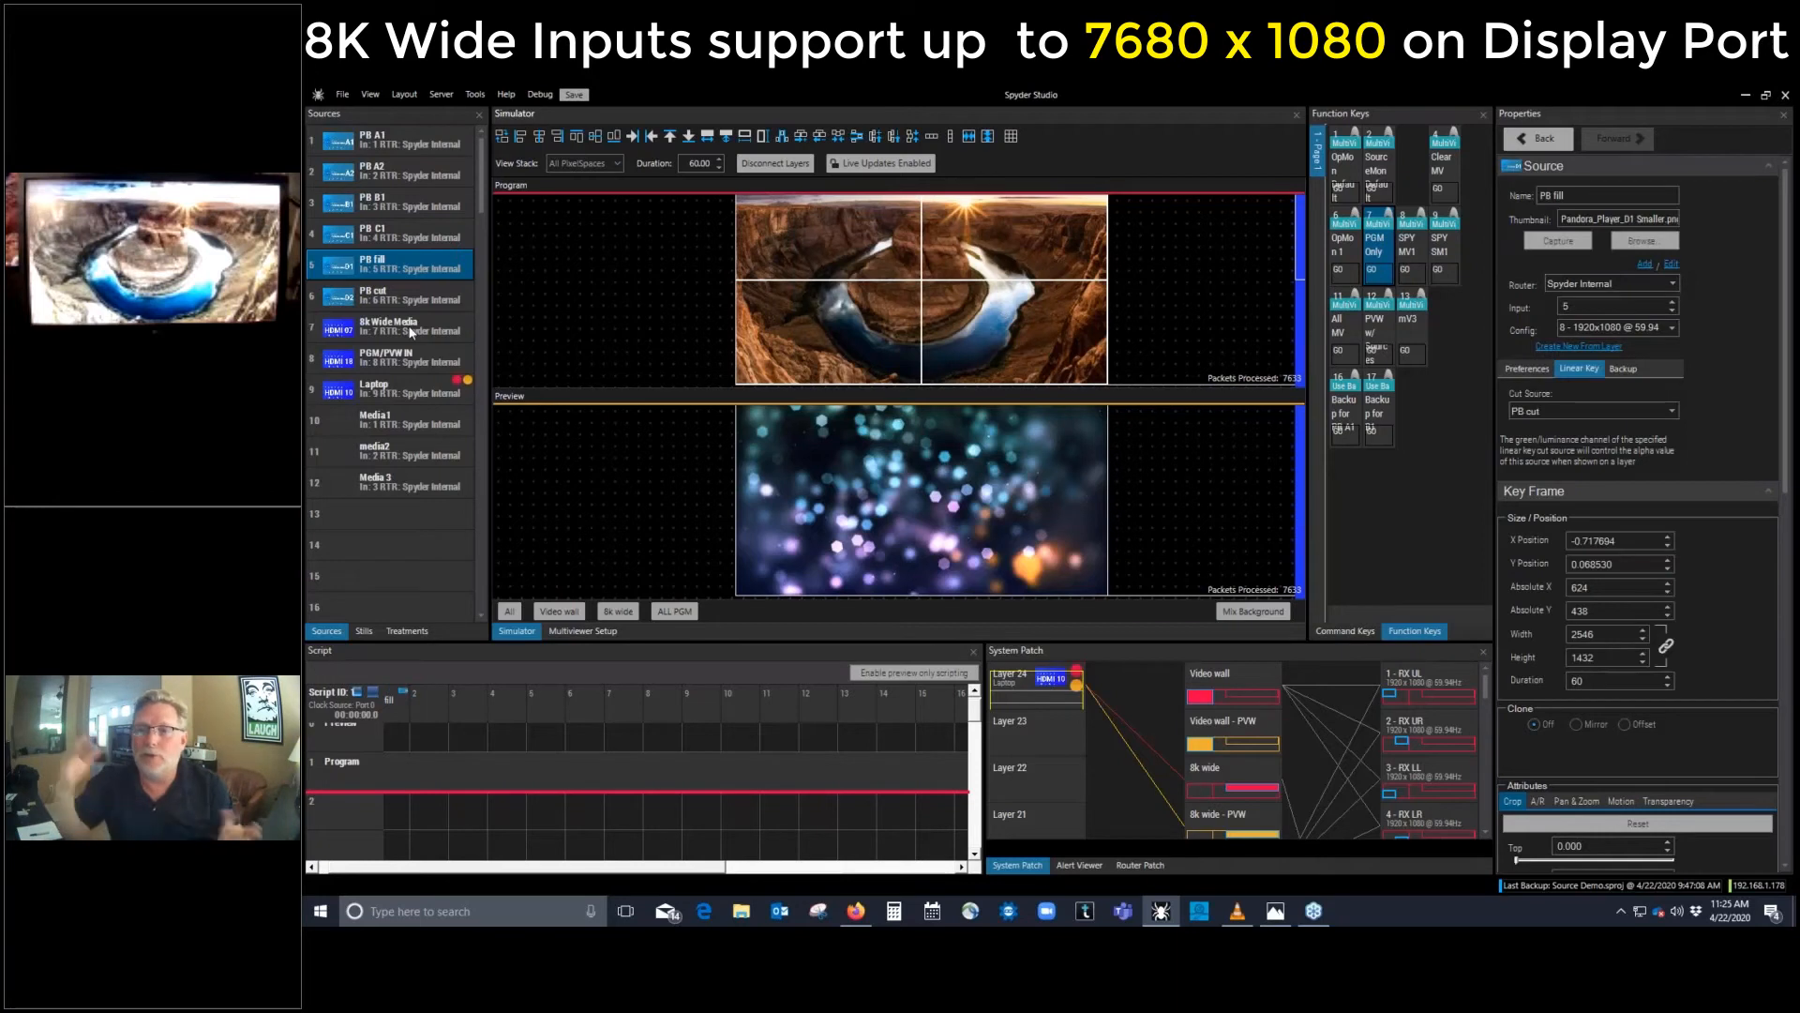
Step: Put the 8k Wide Media source into configuration mode and check its input resolution
{"action": "left_click", "coordinate": [410, 331]}
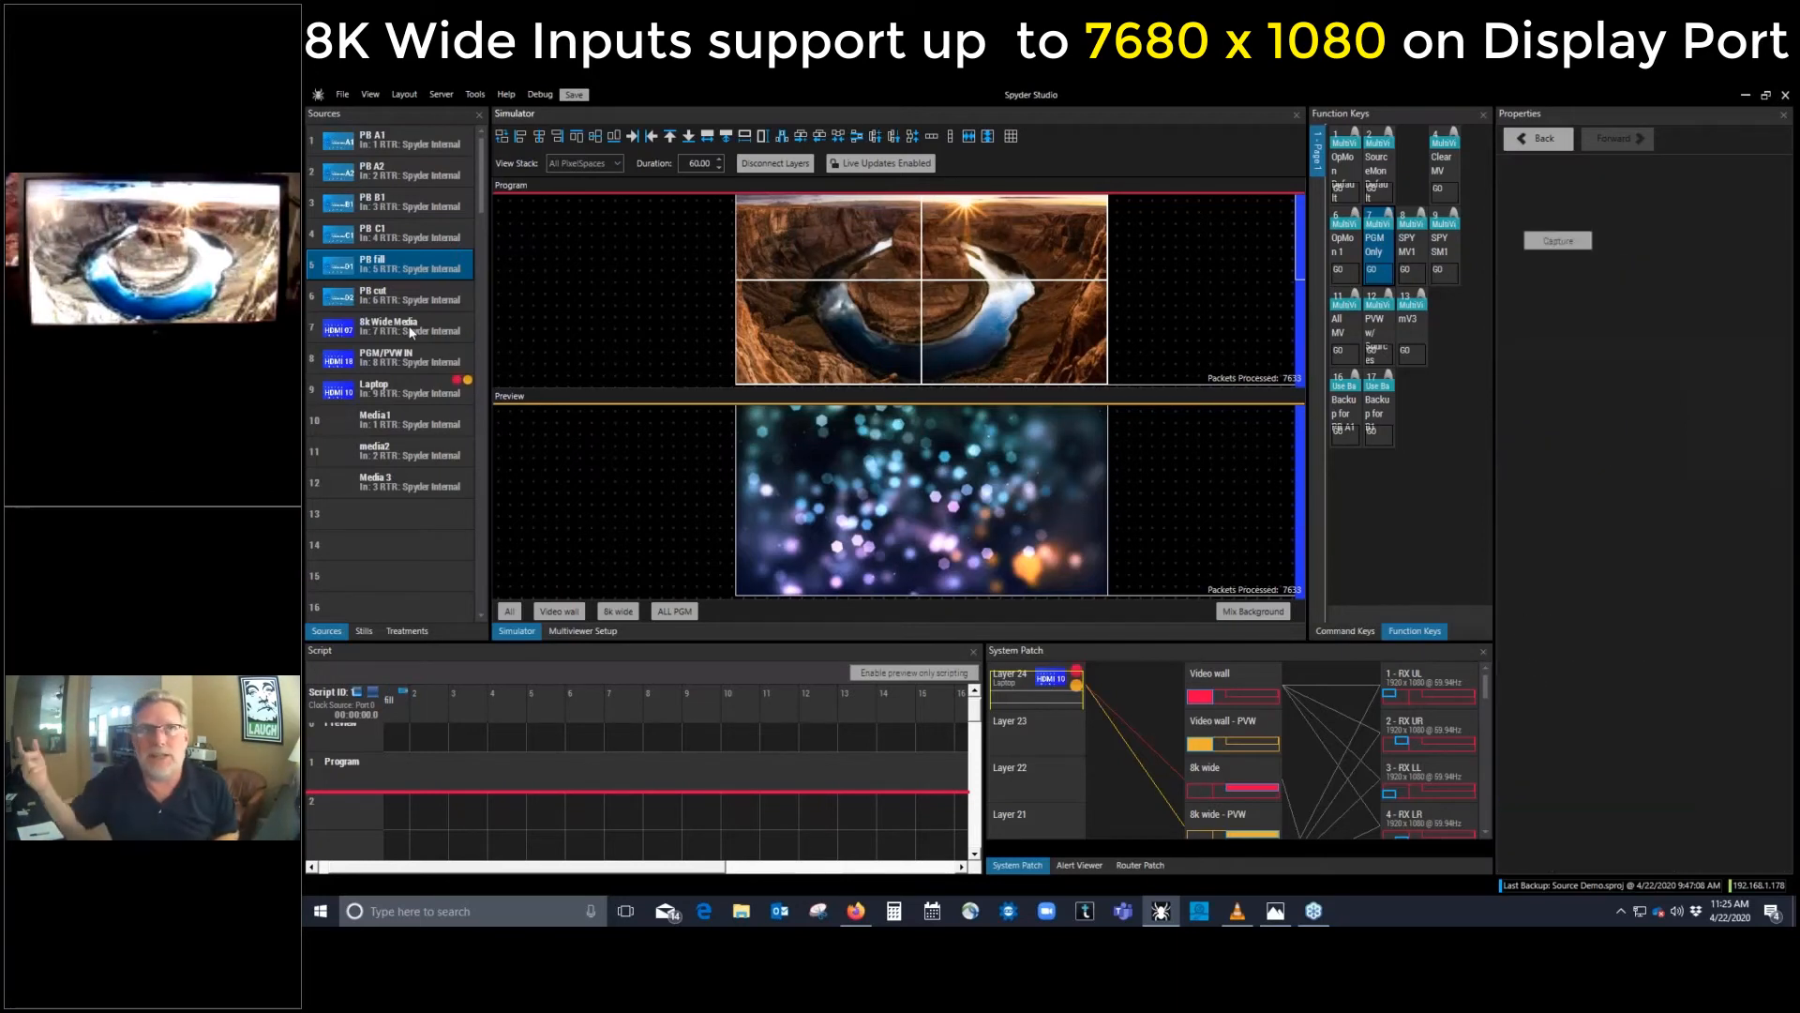
{"action": "left_click", "coordinate": [411, 332]}
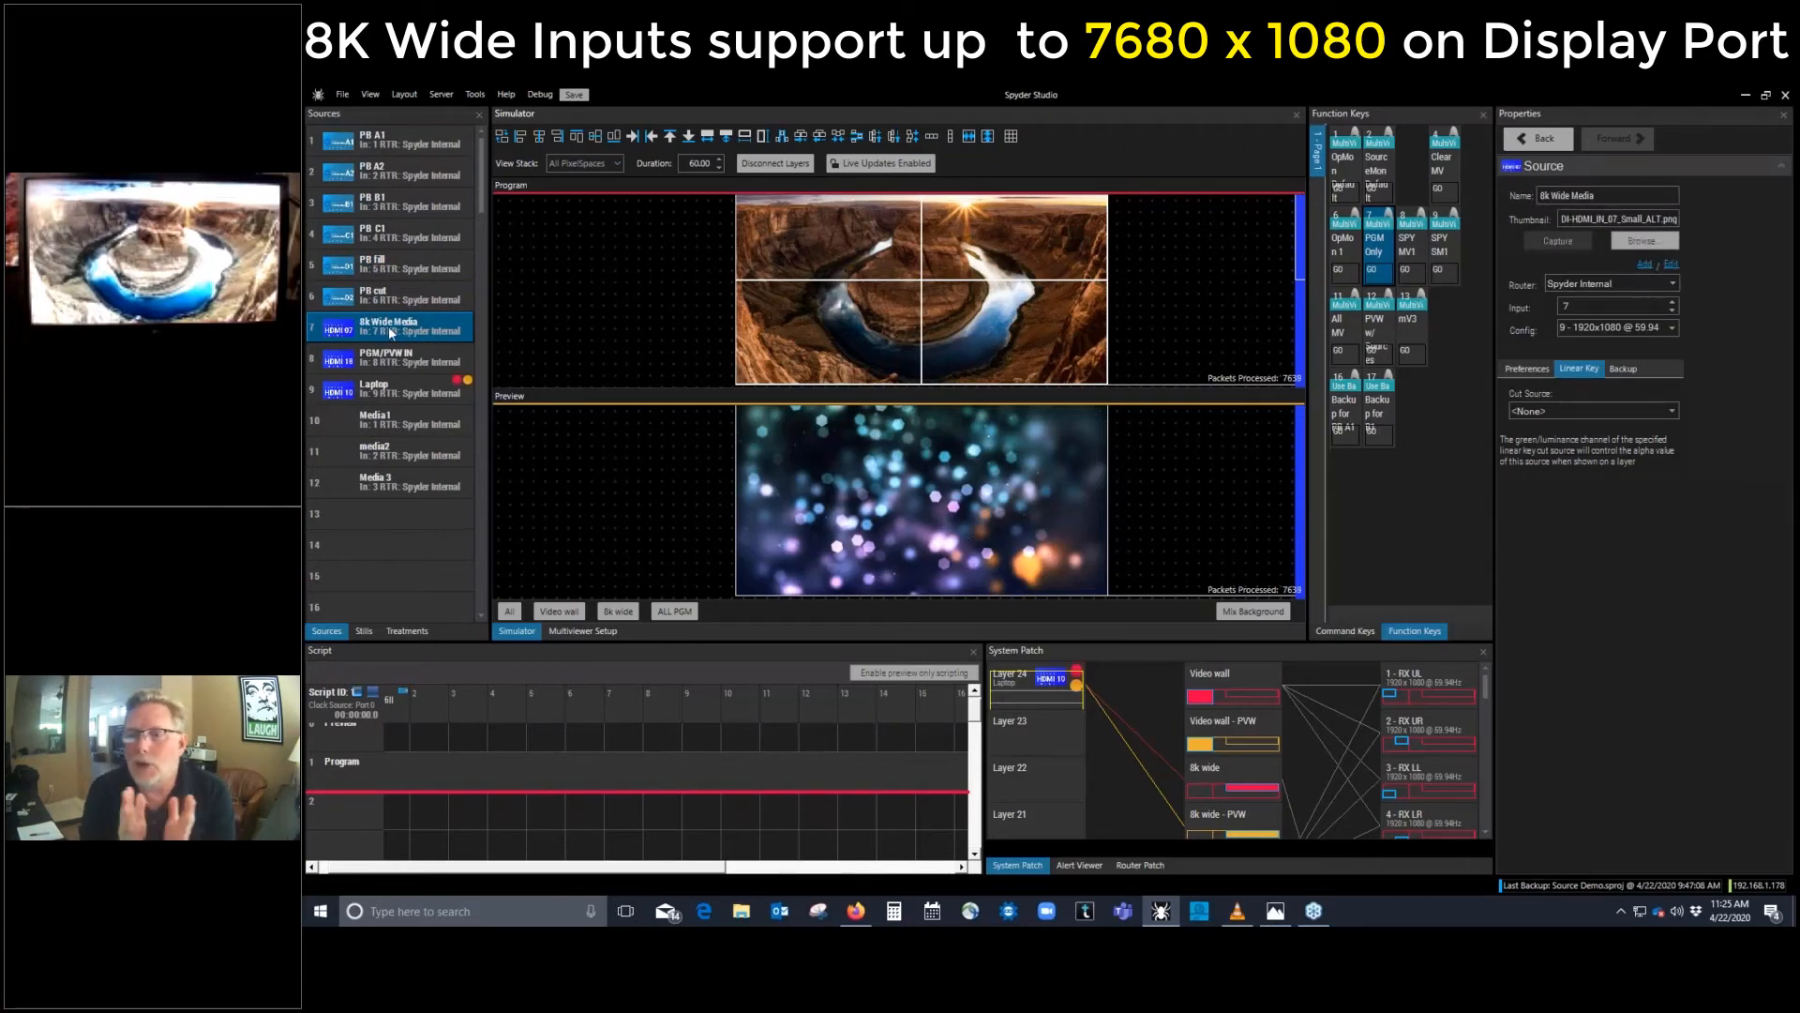
{"action": "right_click", "coordinate": [405, 330]}
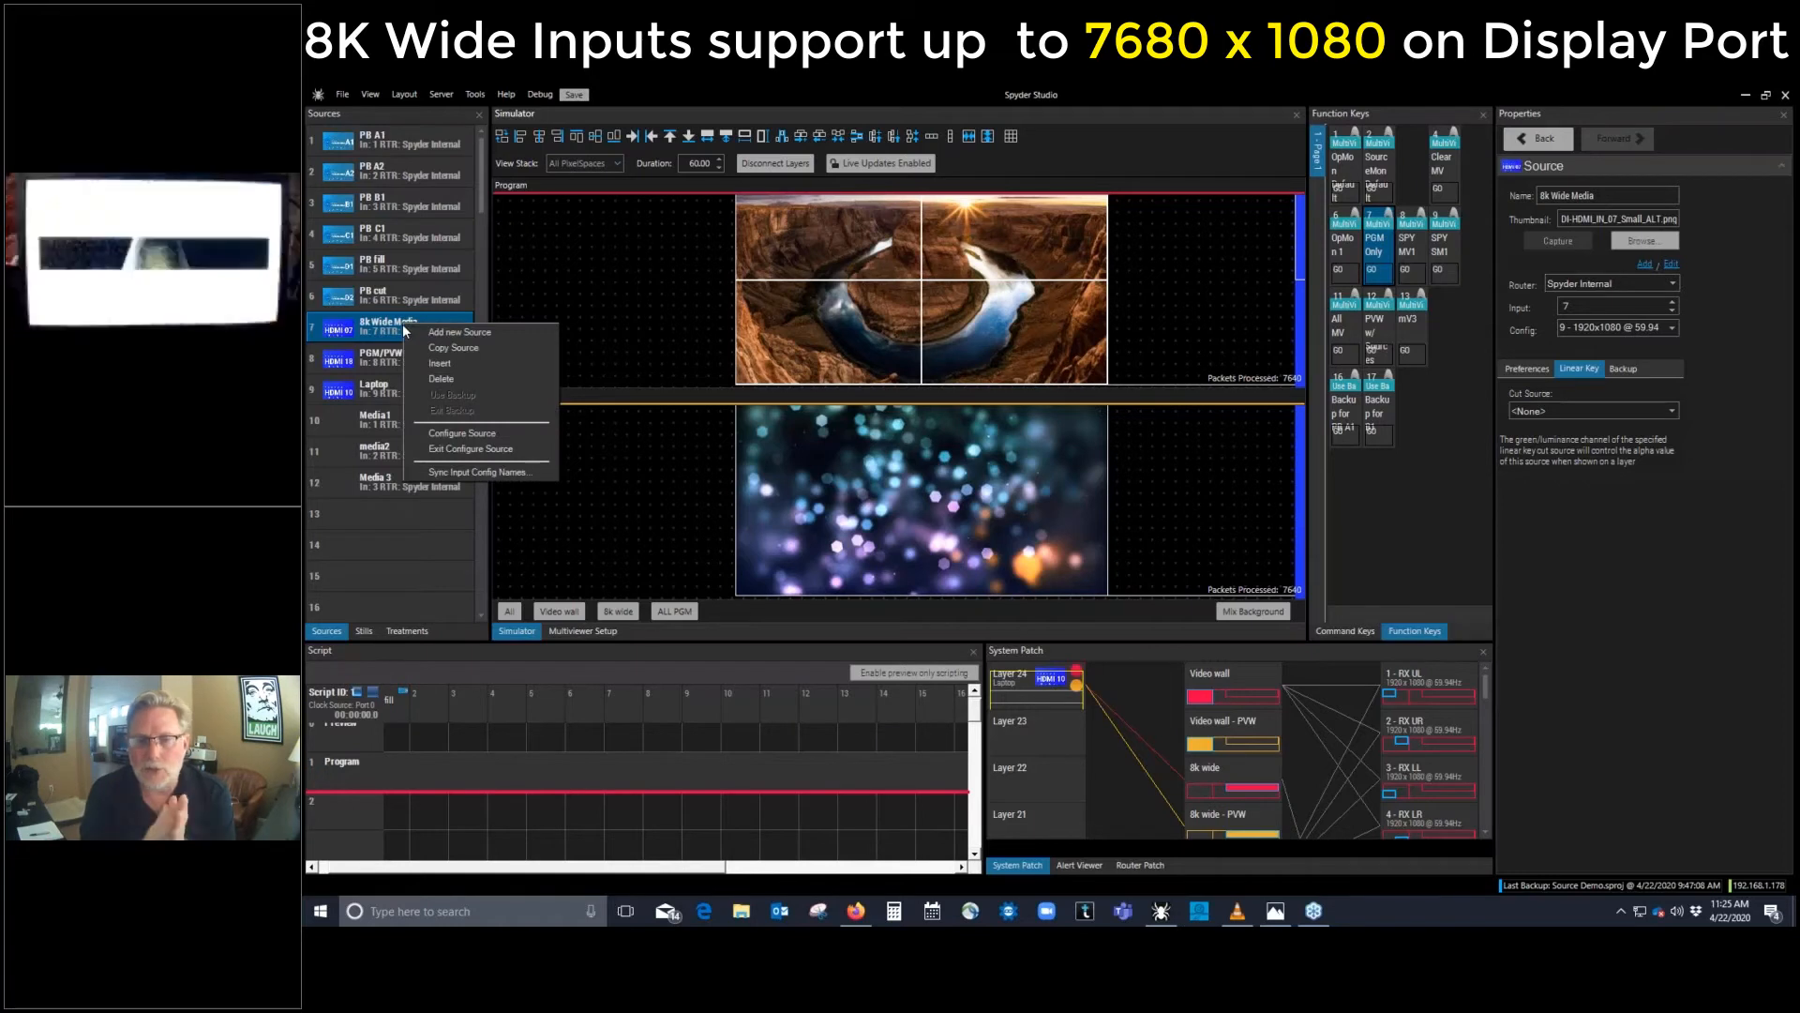
{"action": "left_click", "coordinate": [471, 430]}
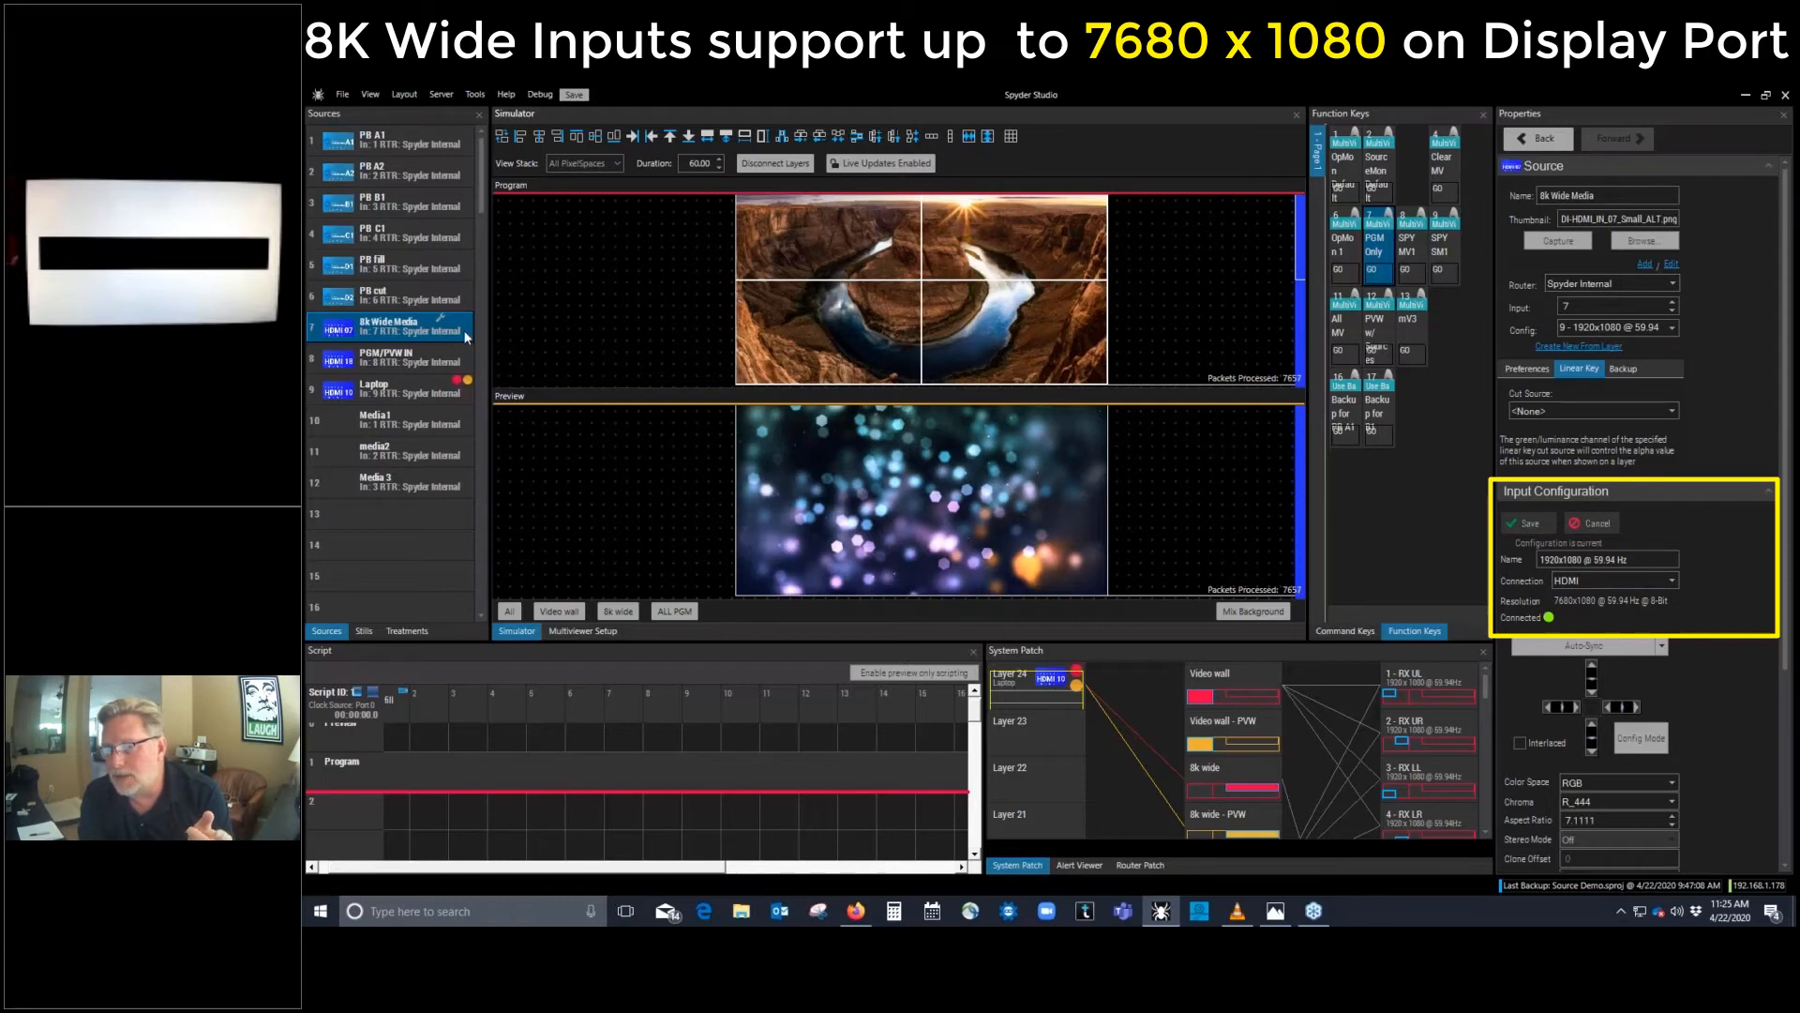
{"action": "left_click", "coordinate": [383, 330]}
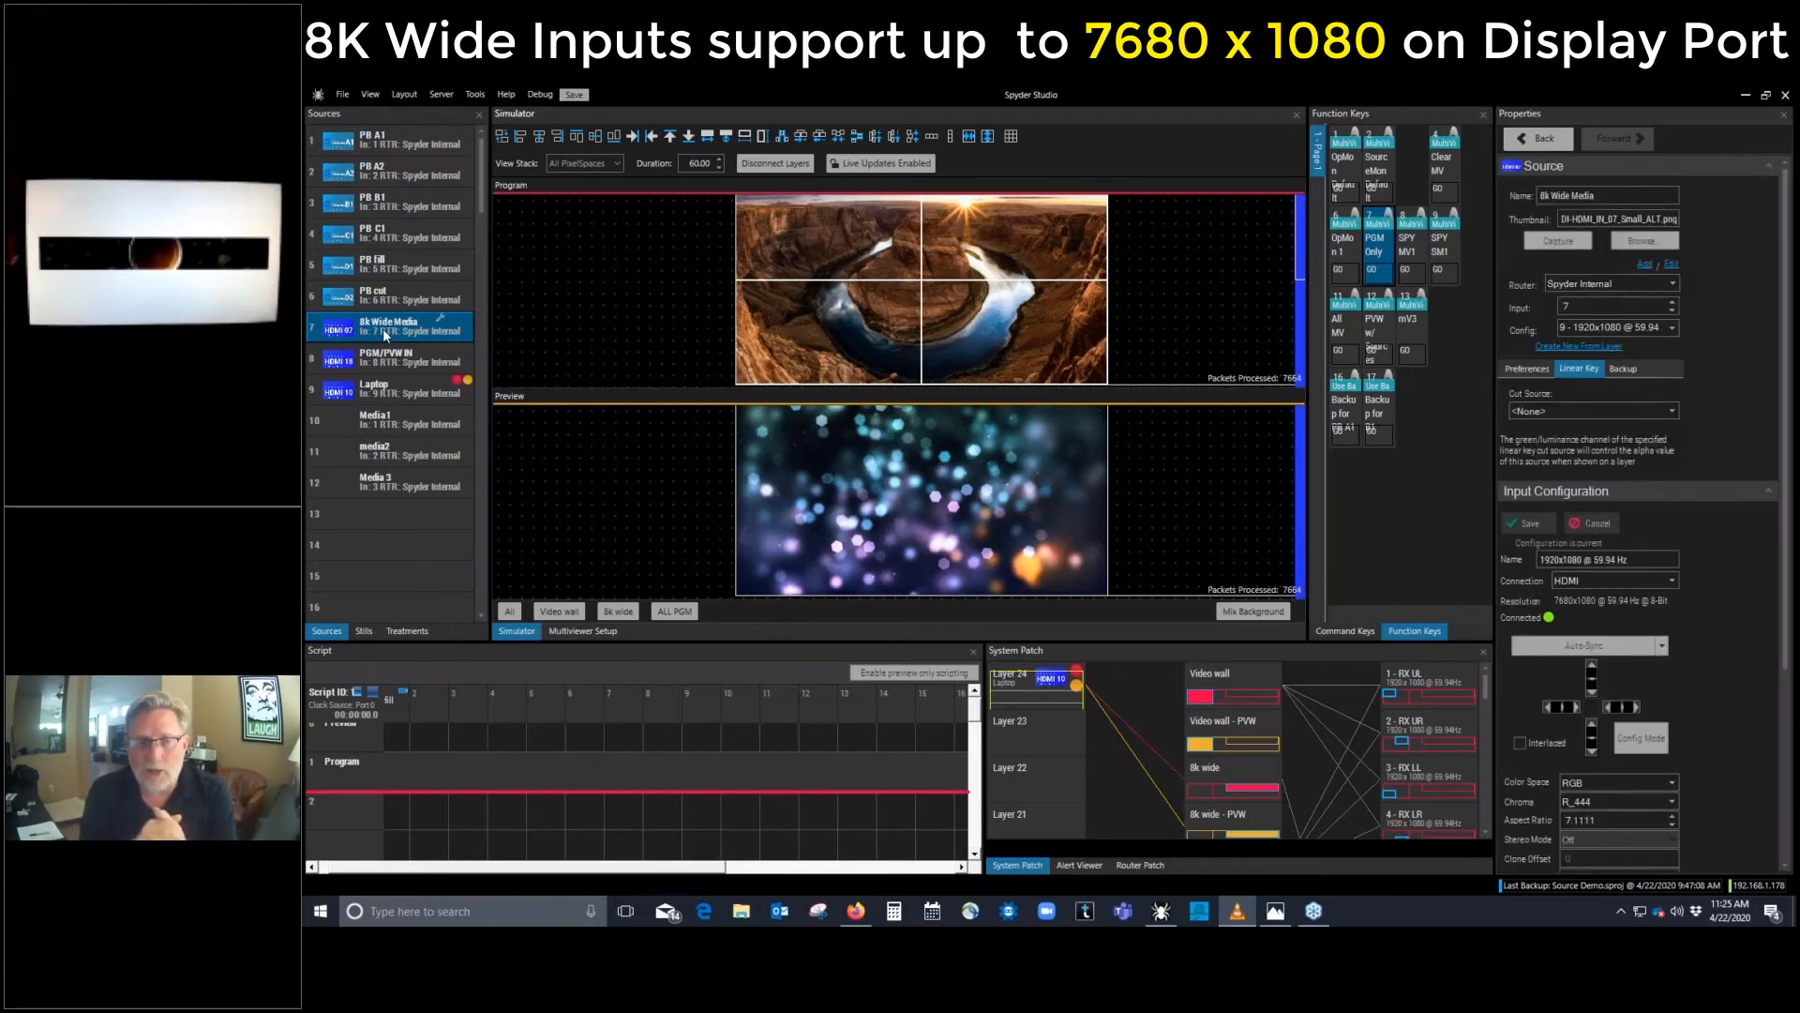
Step: Exit configuration mode for 8k Wide Media and place it on Program as a layer about 2897 × 407
{"action": "left_click", "coordinate": [735, 316]}
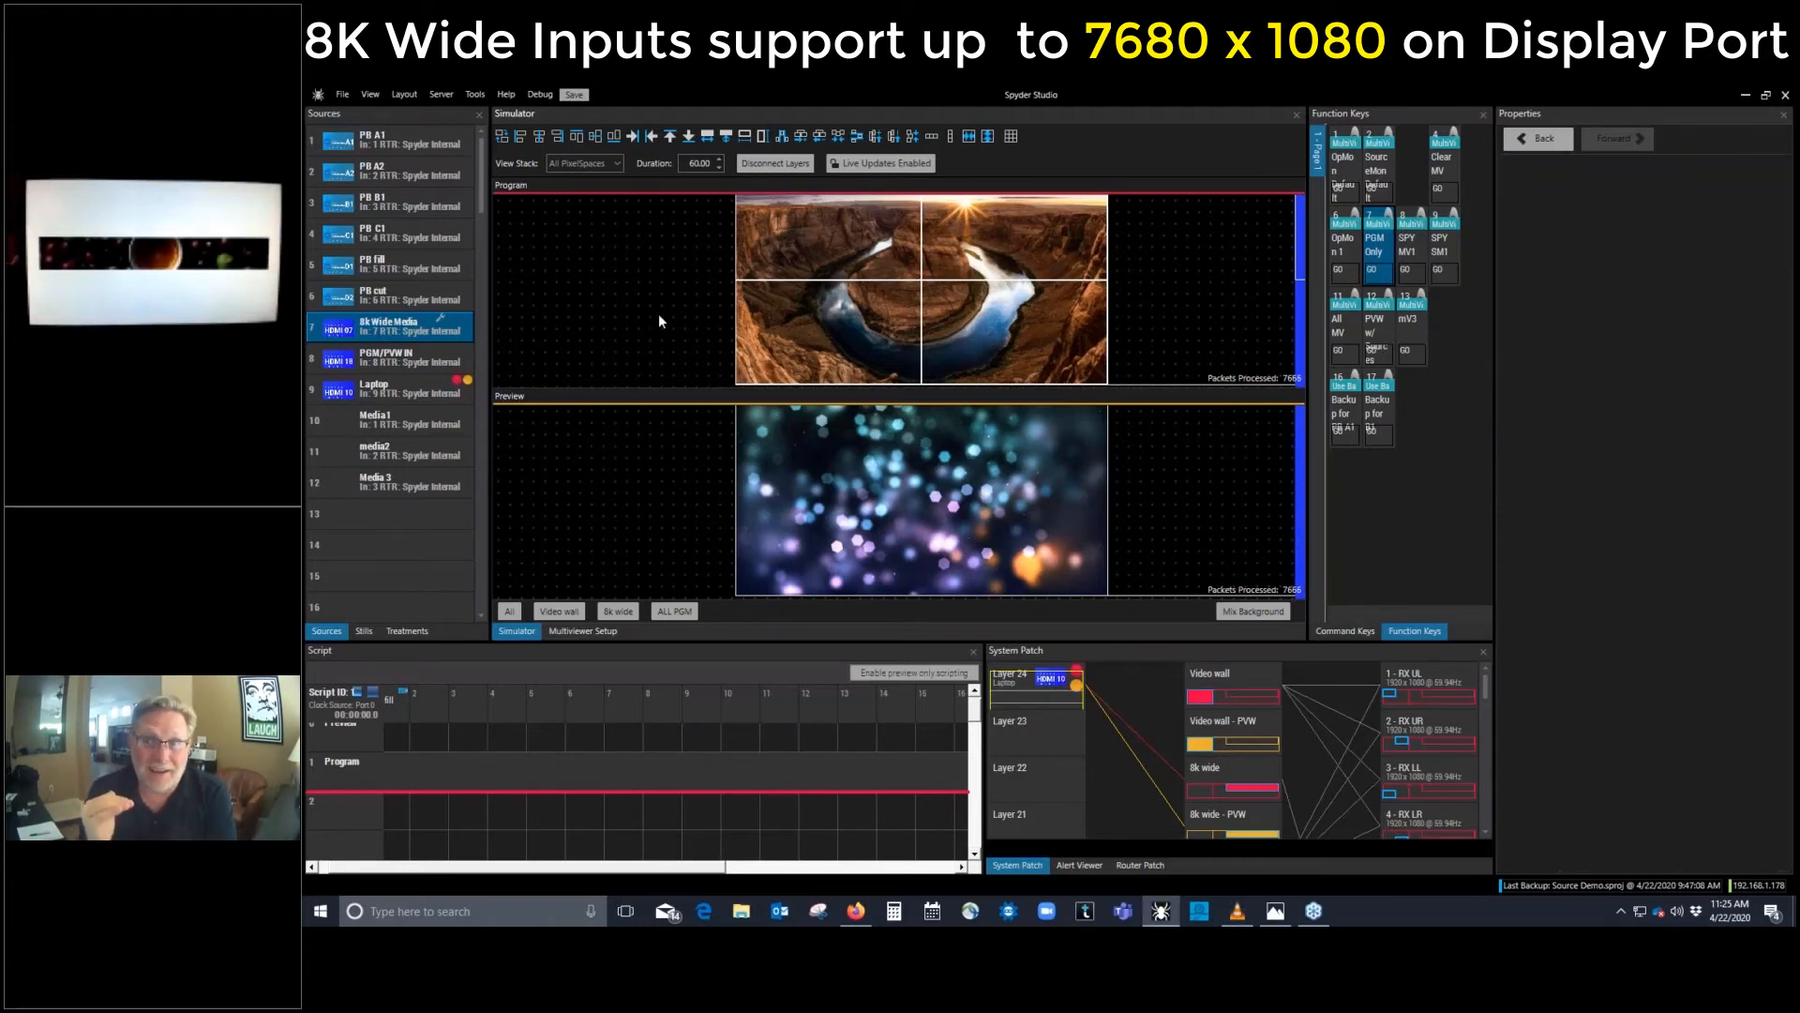
{"action": "left_click_drag", "start_coordinate": [397, 329], "coordinate": [406, 332]}
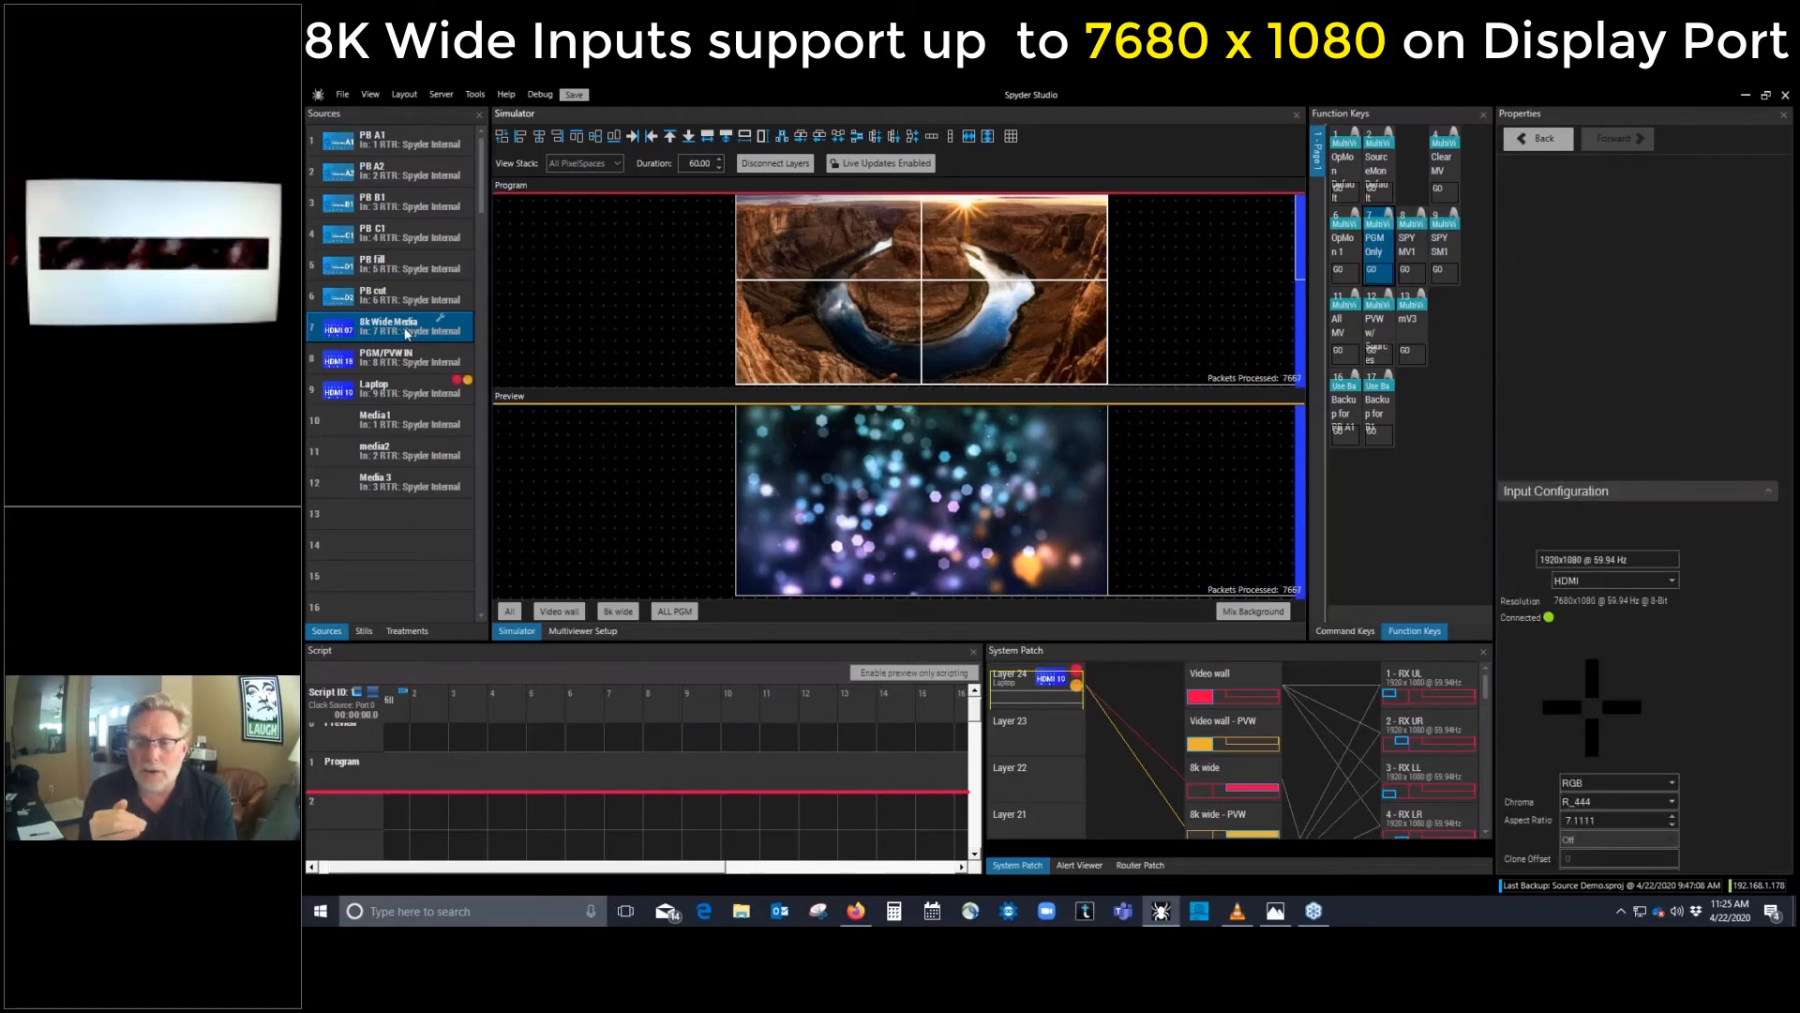
{"action": "right_click", "coordinate": [407, 332]}
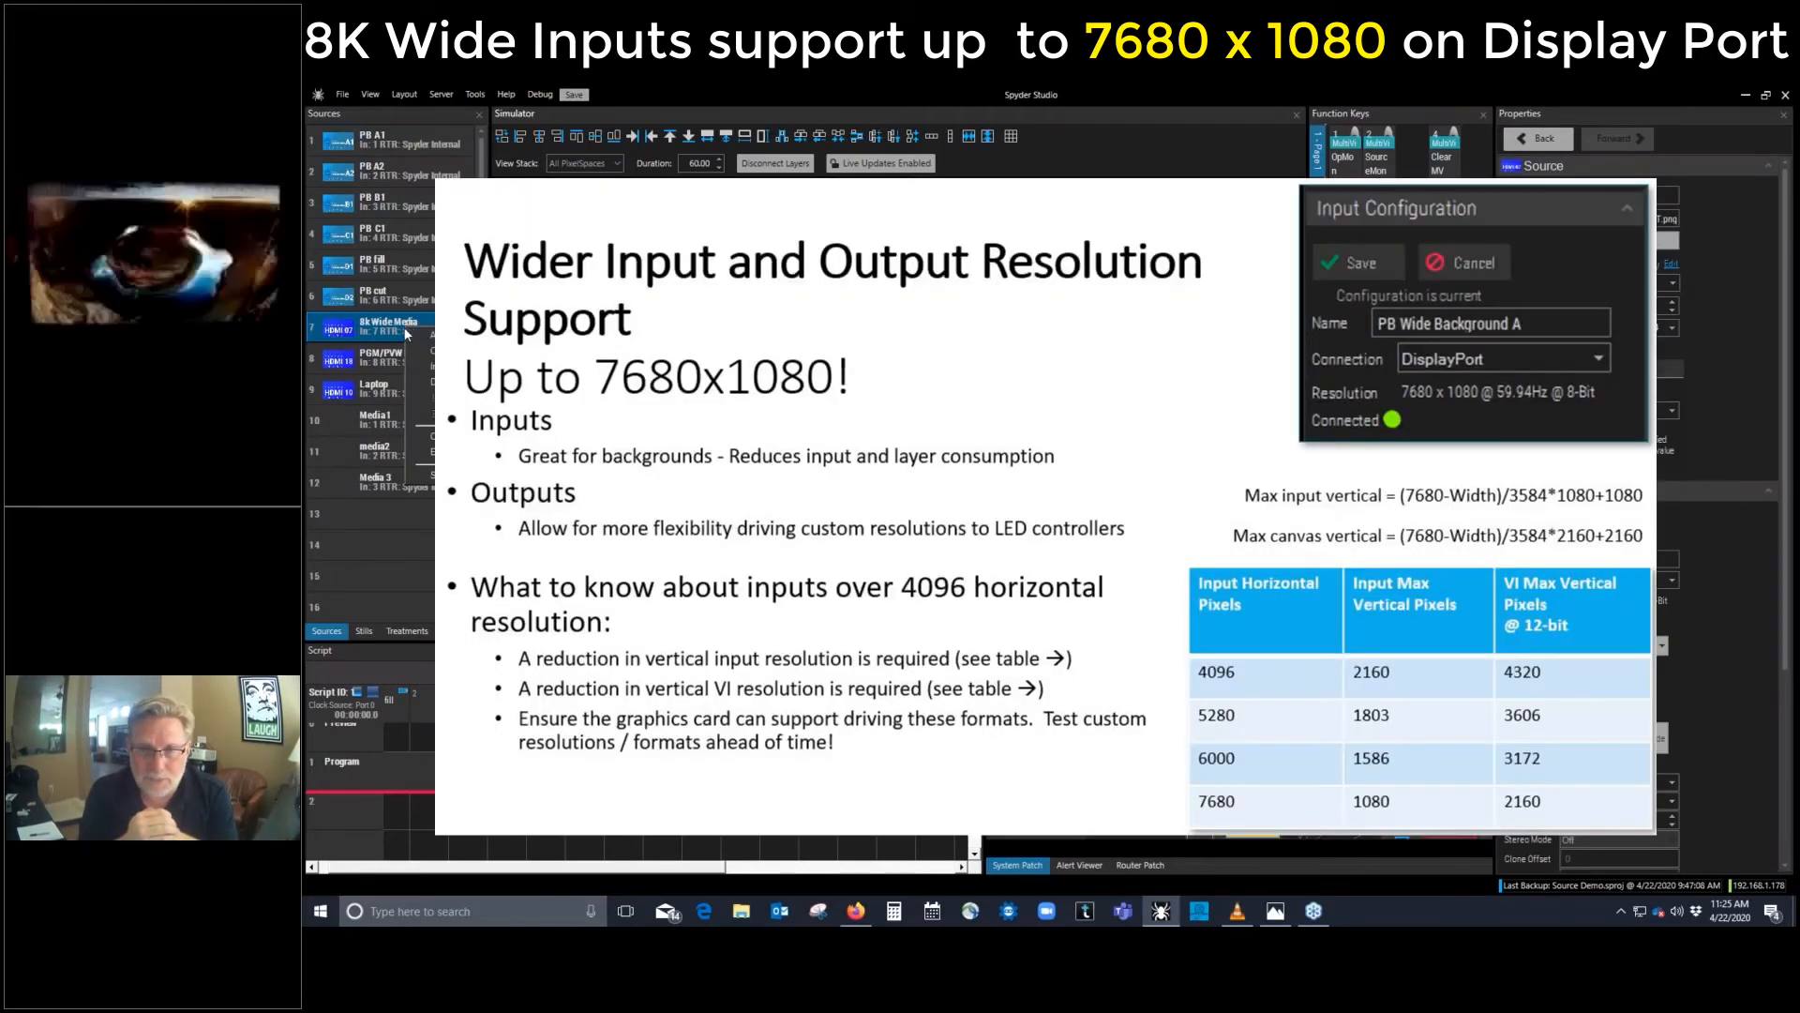
{"action": "left_click", "coordinate": [600, 328]}
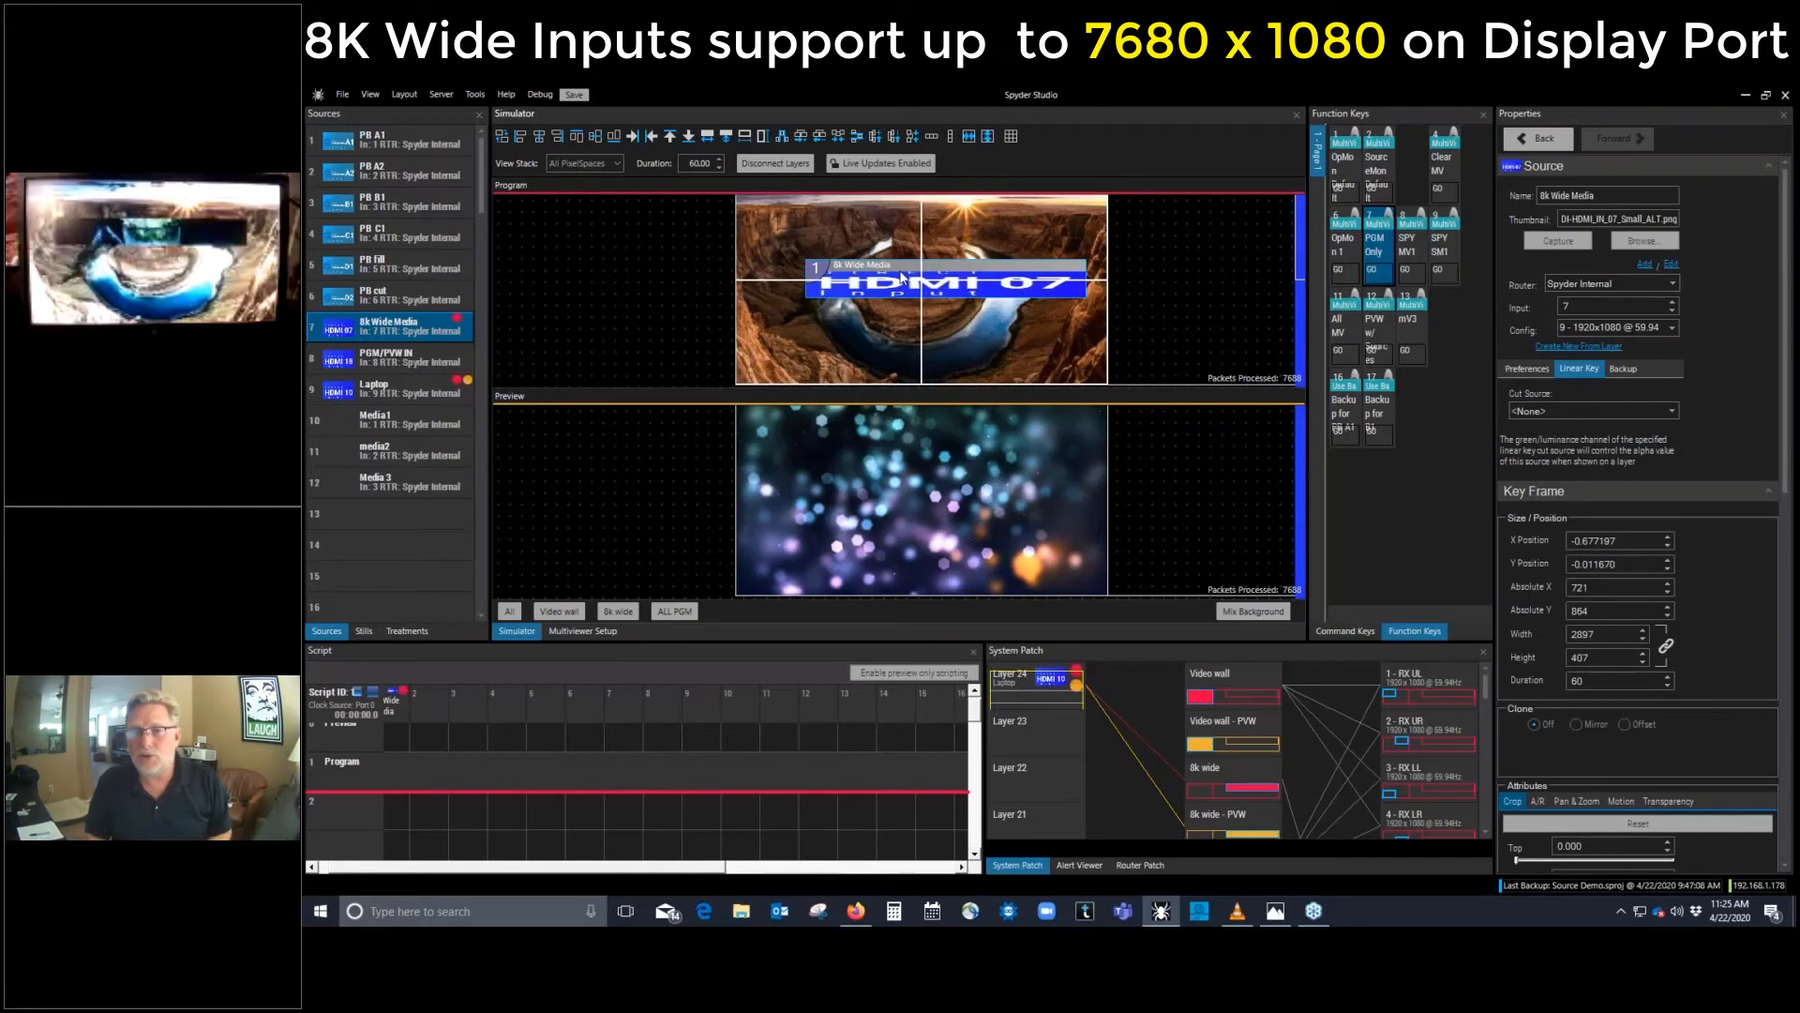
Step: Move the 8k Wide Media layer around the Program canvas and enlarge it to about 4145 × 583
{"action": "left_click_drag", "start_coordinate": [900, 275], "coordinate": [852, 257]}
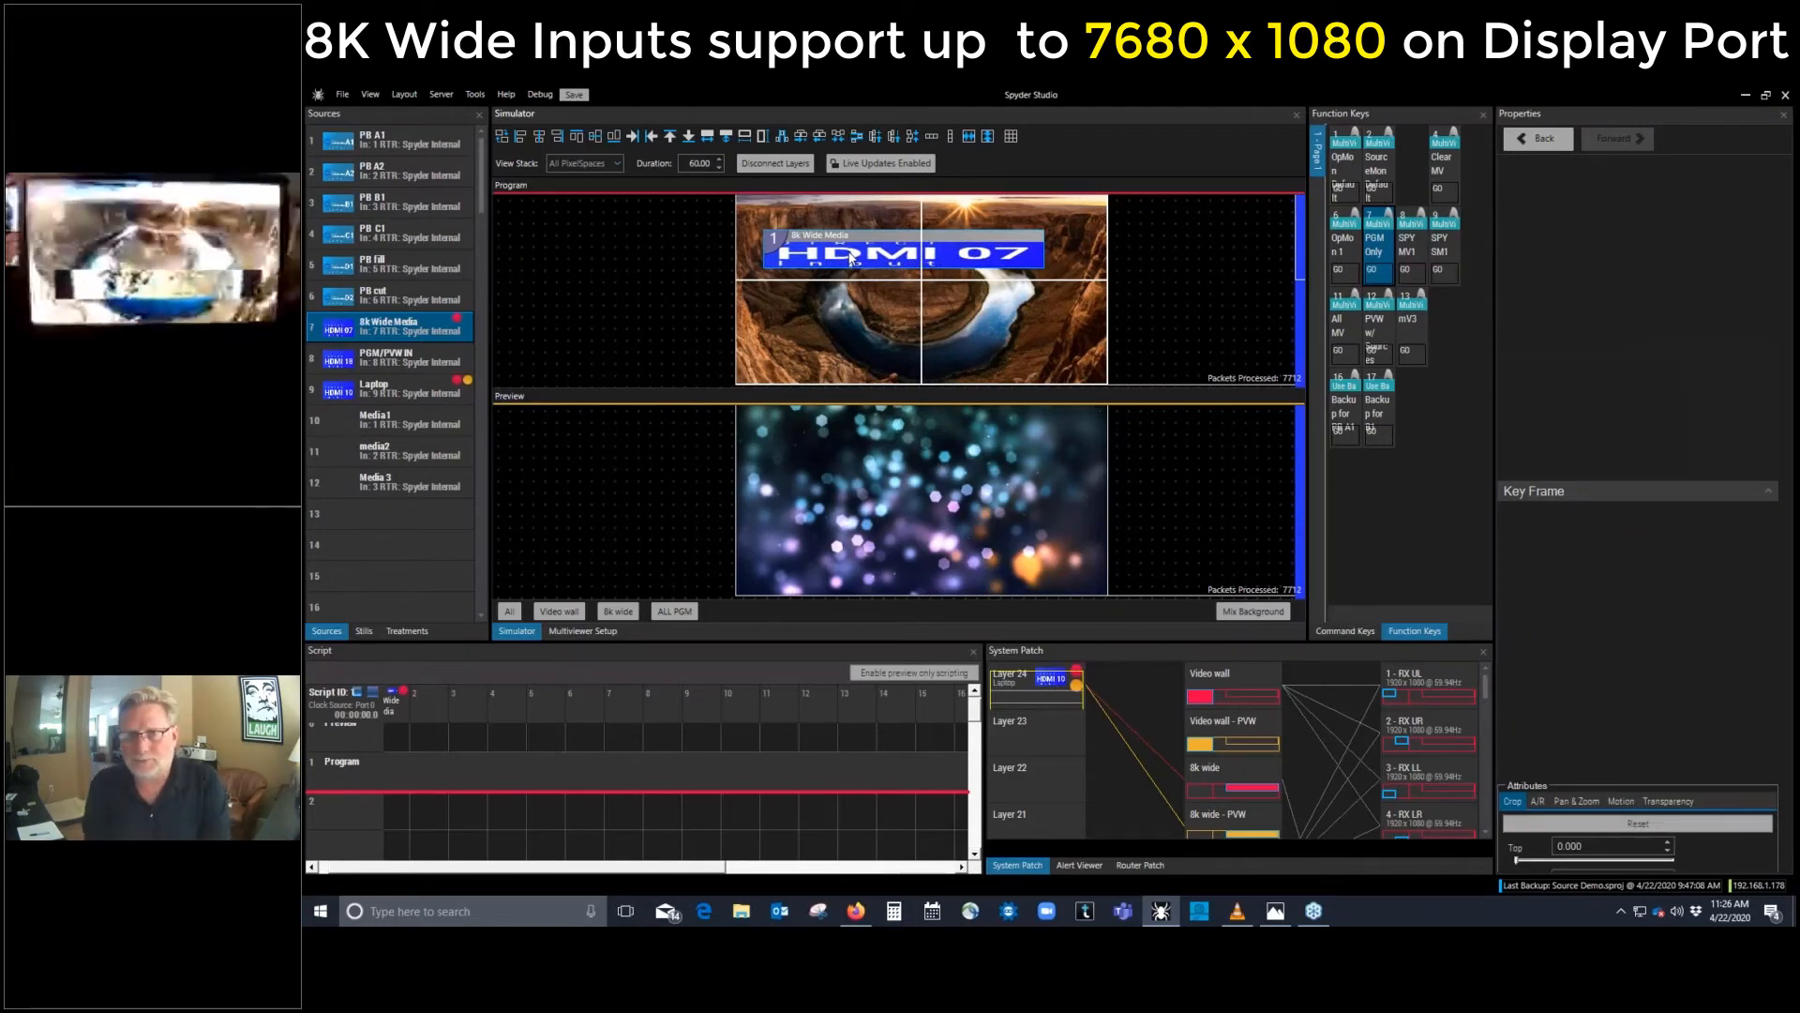
{"action": "left_click_drag", "start_coordinate": [852, 260], "coordinate": [983, 338]}
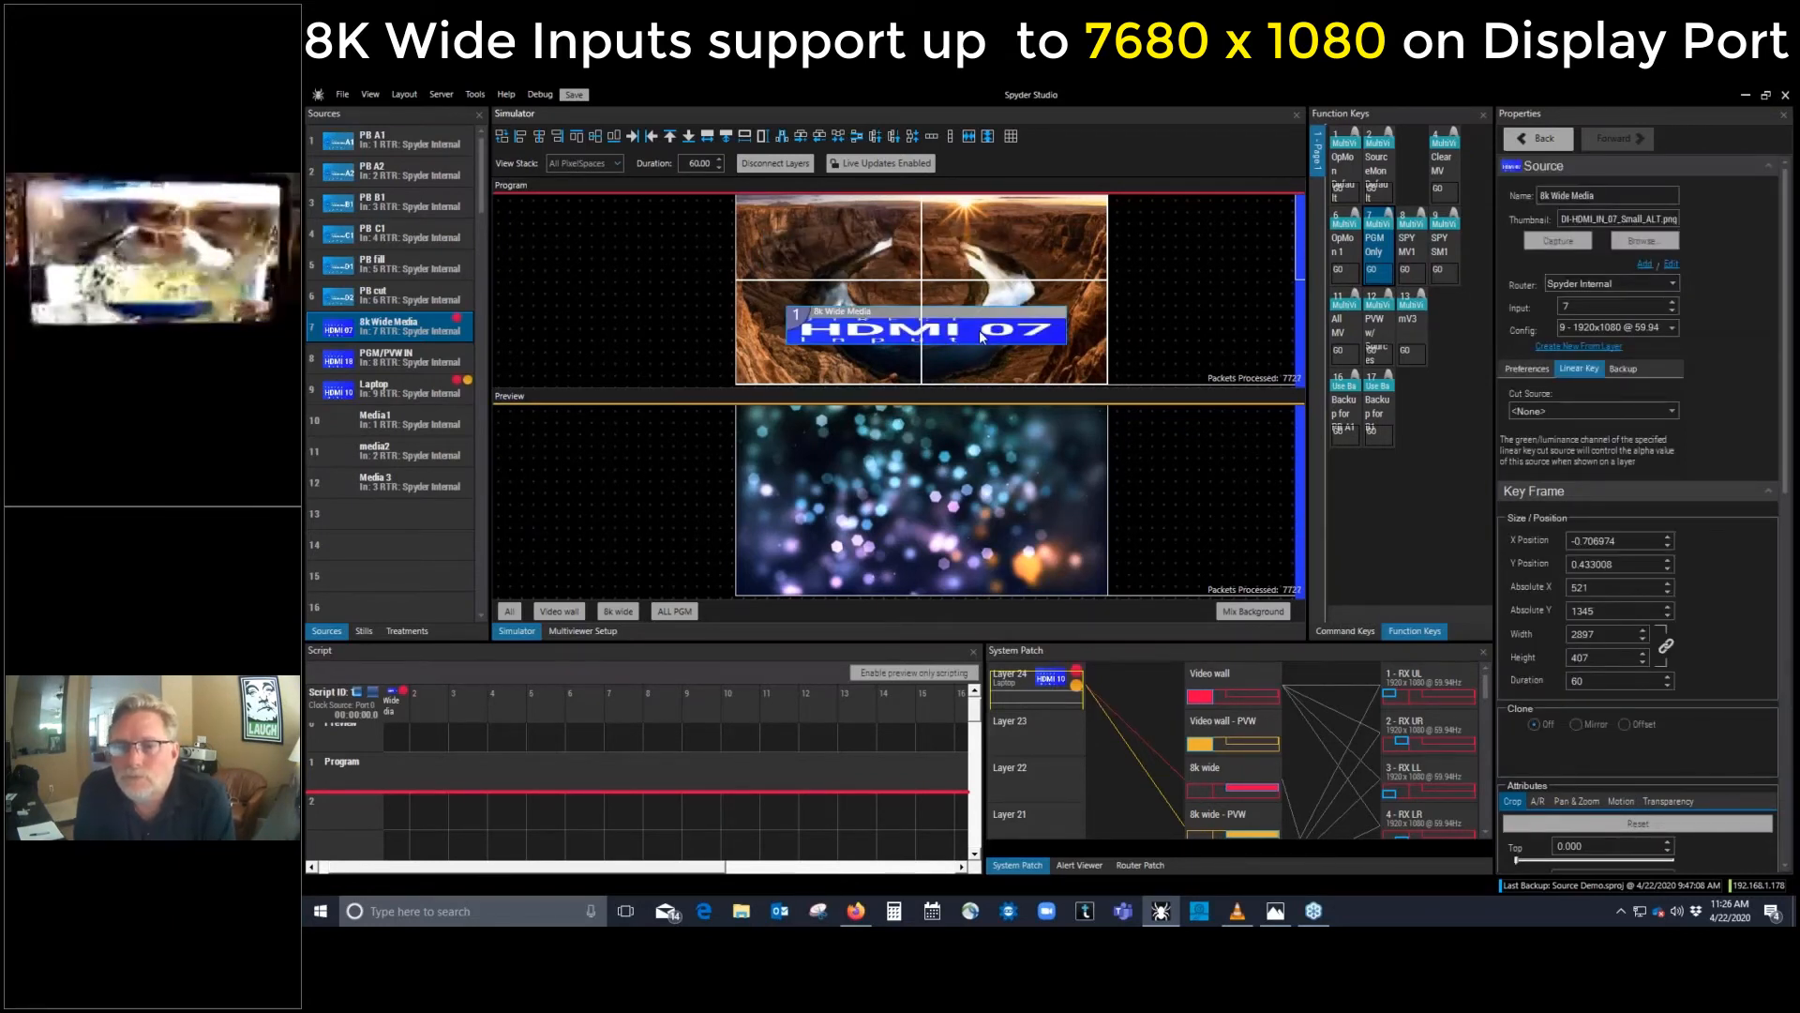
{"action": "left_click_drag", "start_coordinate": [1066, 344], "coordinate": [1196, 399]}
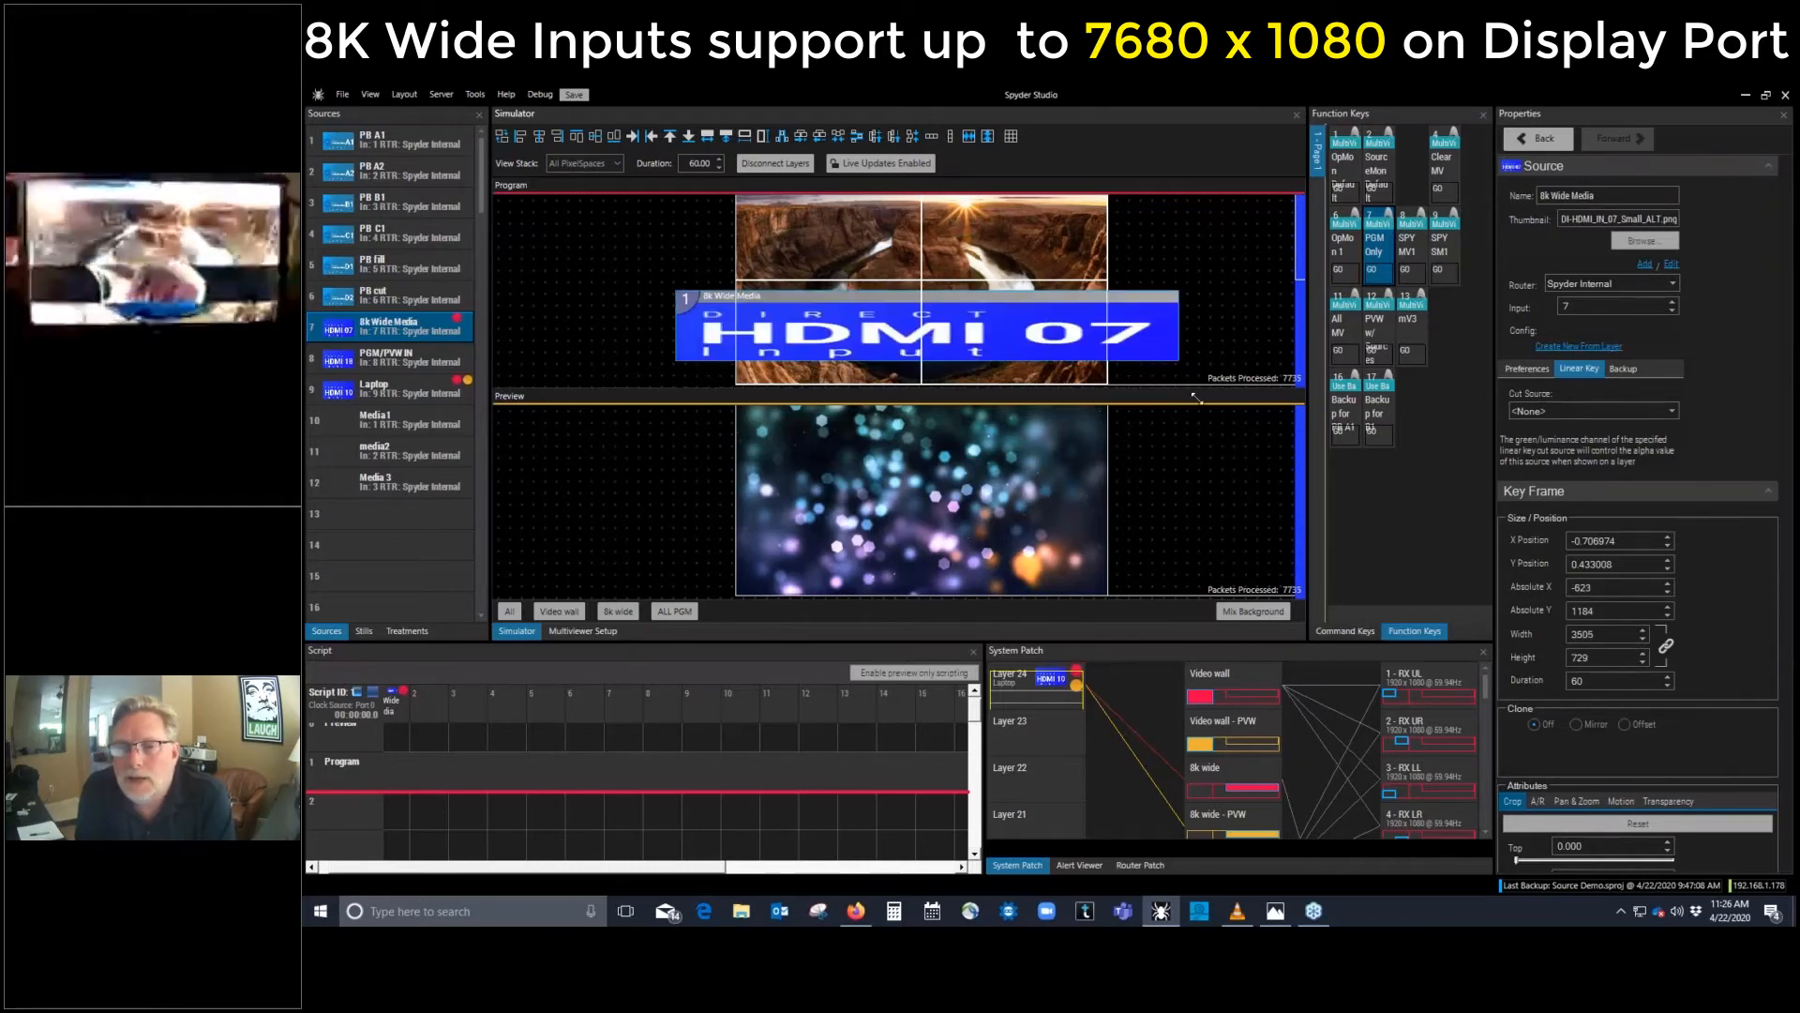
{"action": "left_click_drag", "start_coordinate": [1196, 398], "coordinate": [1146, 377]}
{"action": "scroll", "coordinate": [1045, 334], "scroll_direction": "down", "scroll_amount": 4}
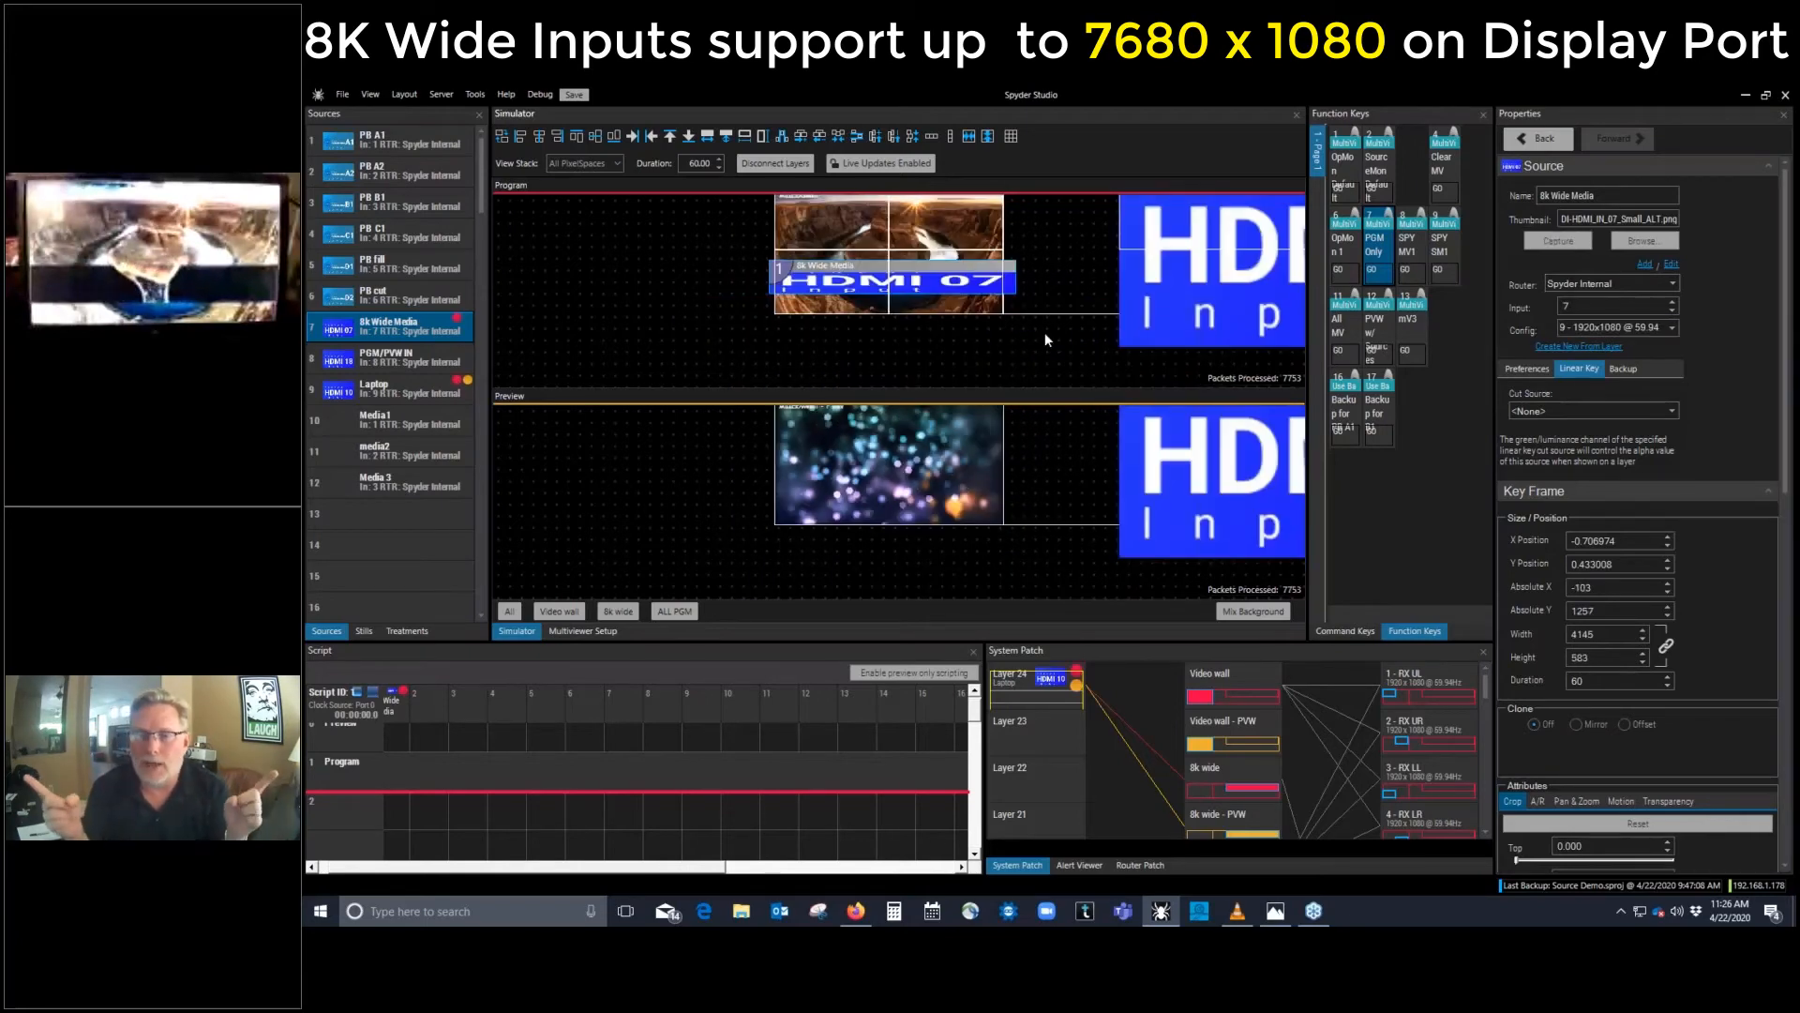
{"action": "scroll", "coordinate": [1046, 337], "scroll_direction": "down", "scroll_amount": 2}
{"action": "left_click", "coordinate": [881, 354]}
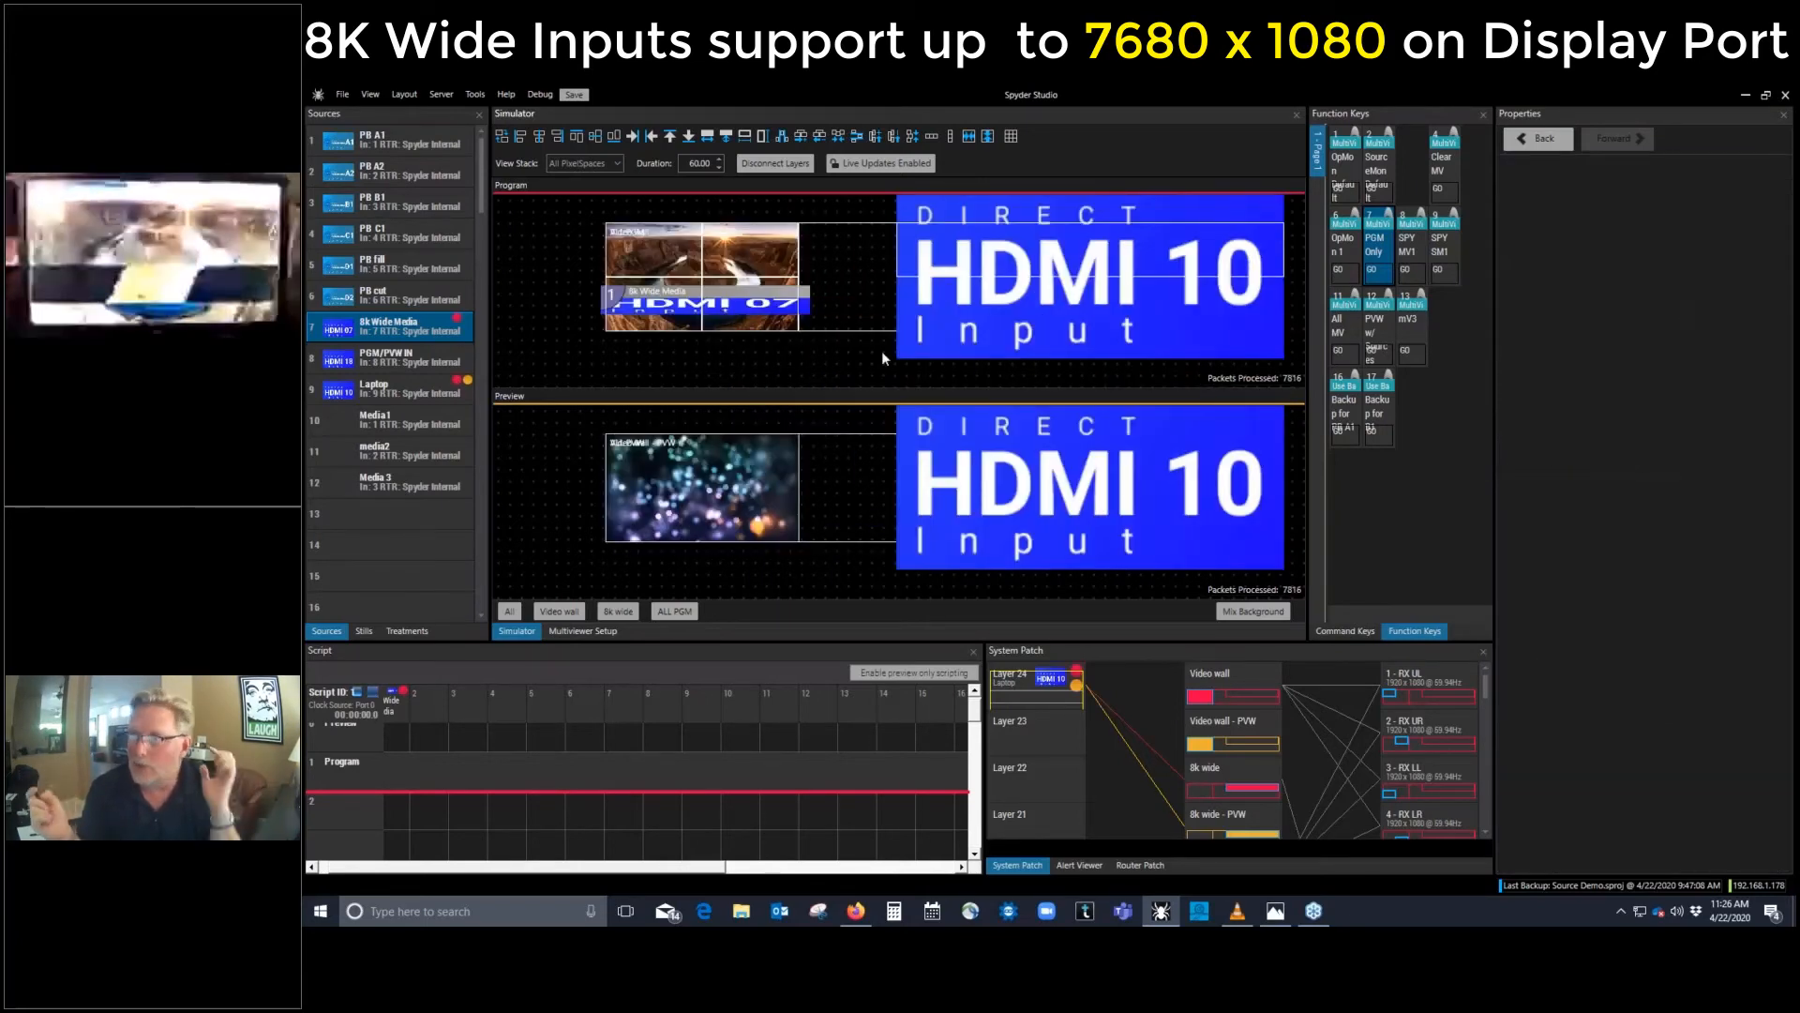
Step: Move the 8k Wide Media layer up over the middle of the video wall and enlarge it to about 6288 × 884
{"action": "scroll", "coordinate": [970, 334], "scroll_direction": "up", "scroll_amount": 2}
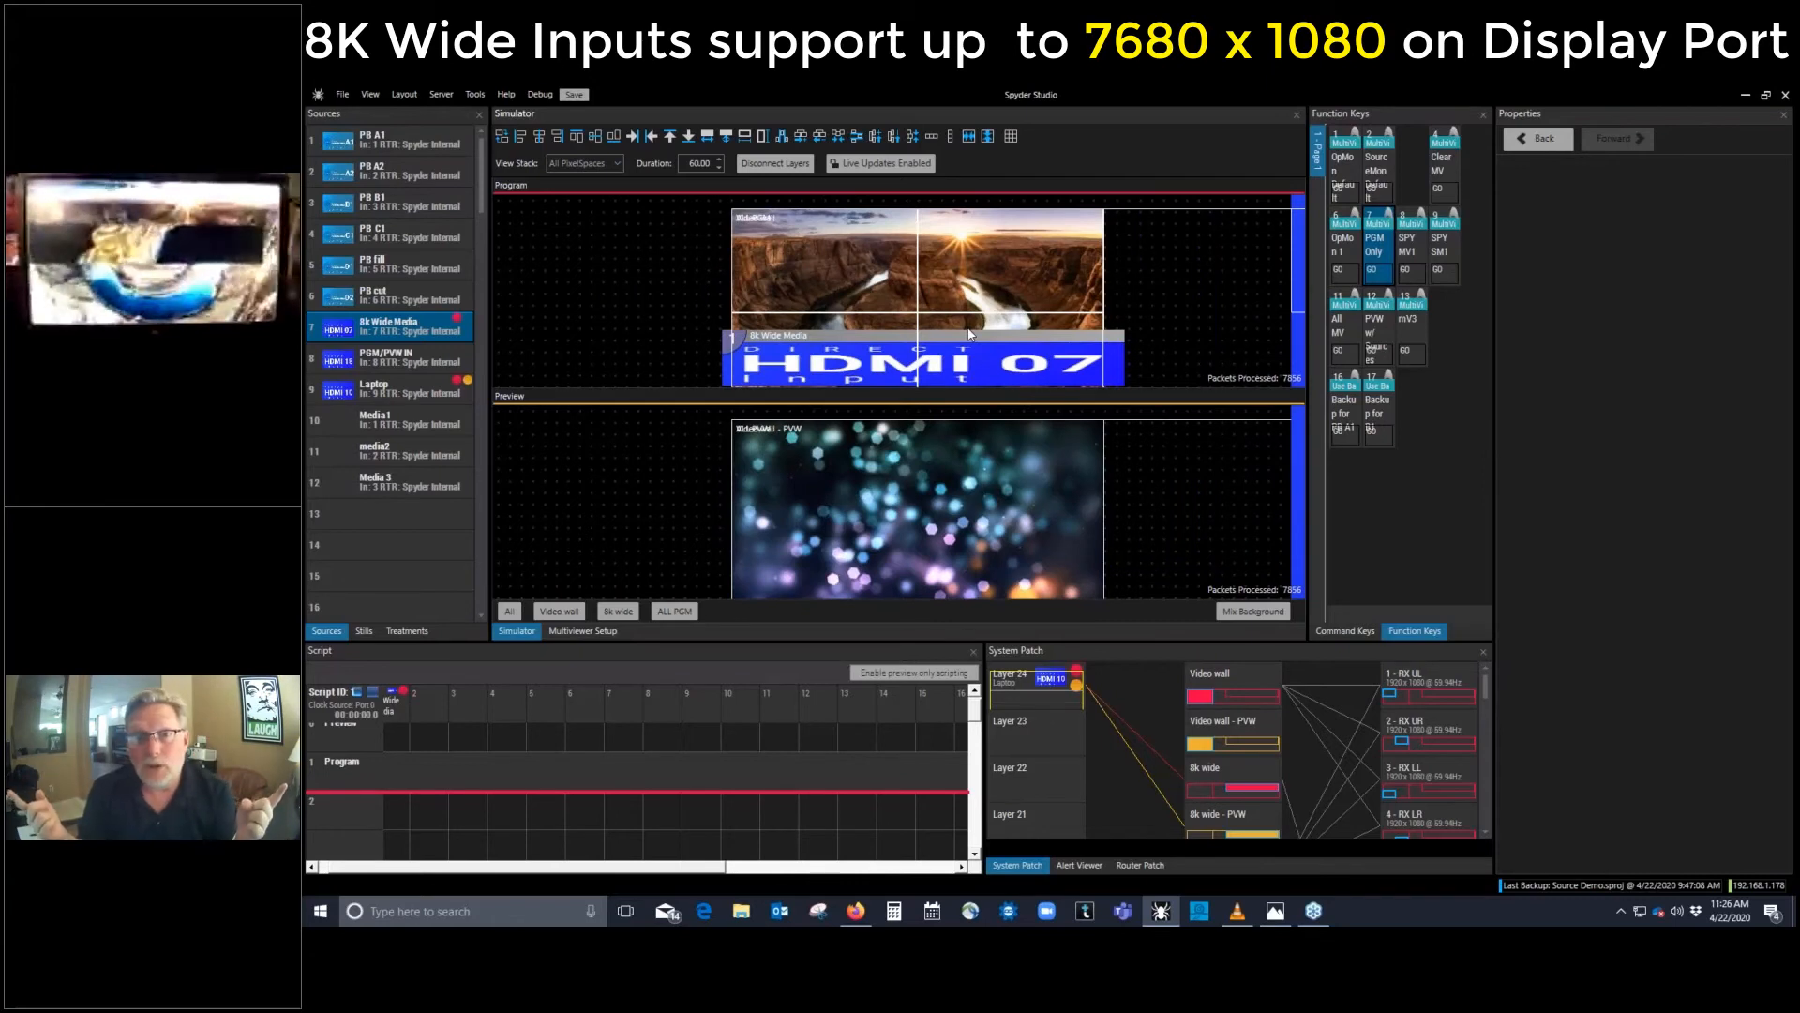
{"action": "scroll", "coordinate": [969, 334], "scroll_direction": "down", "scroll_amount": 1}
{"action": "left_click_drag", "start_coordinate": [973, 343], "coordinate": [949, 295]}
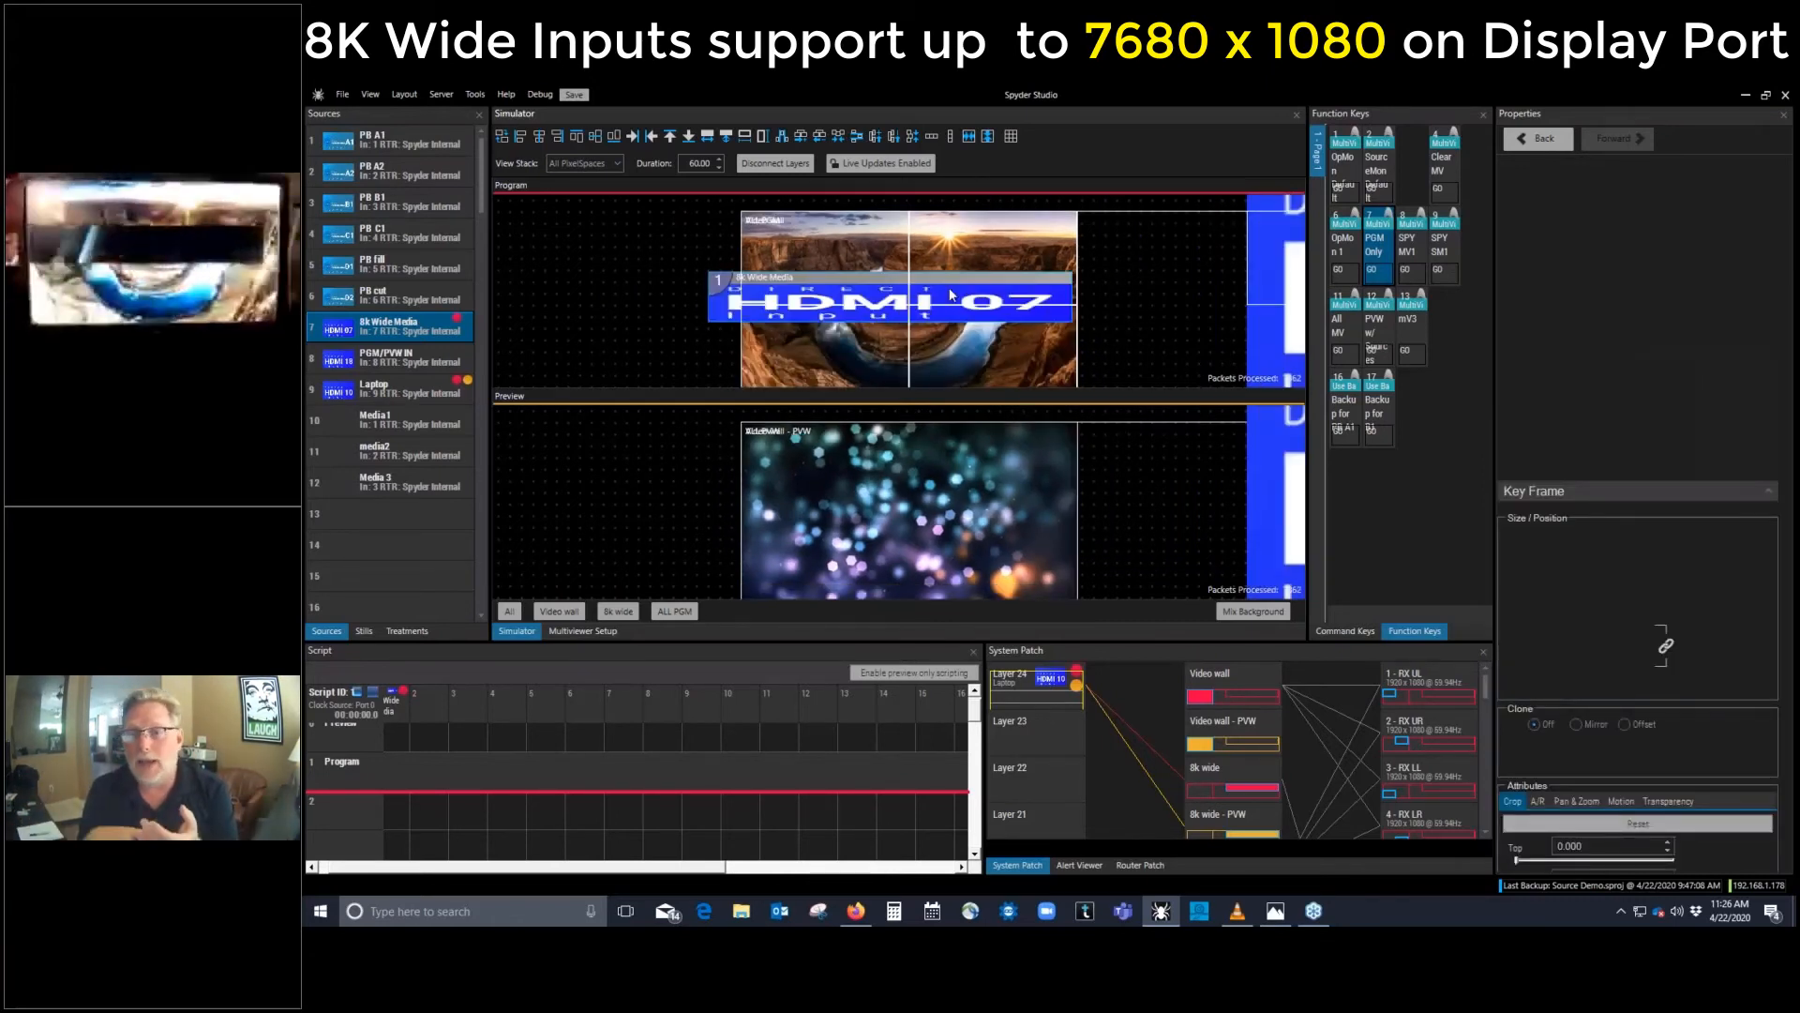
{"action": "left_click_drag", "start_coordinate": [949, 295], "coordinate": [933, 290]}
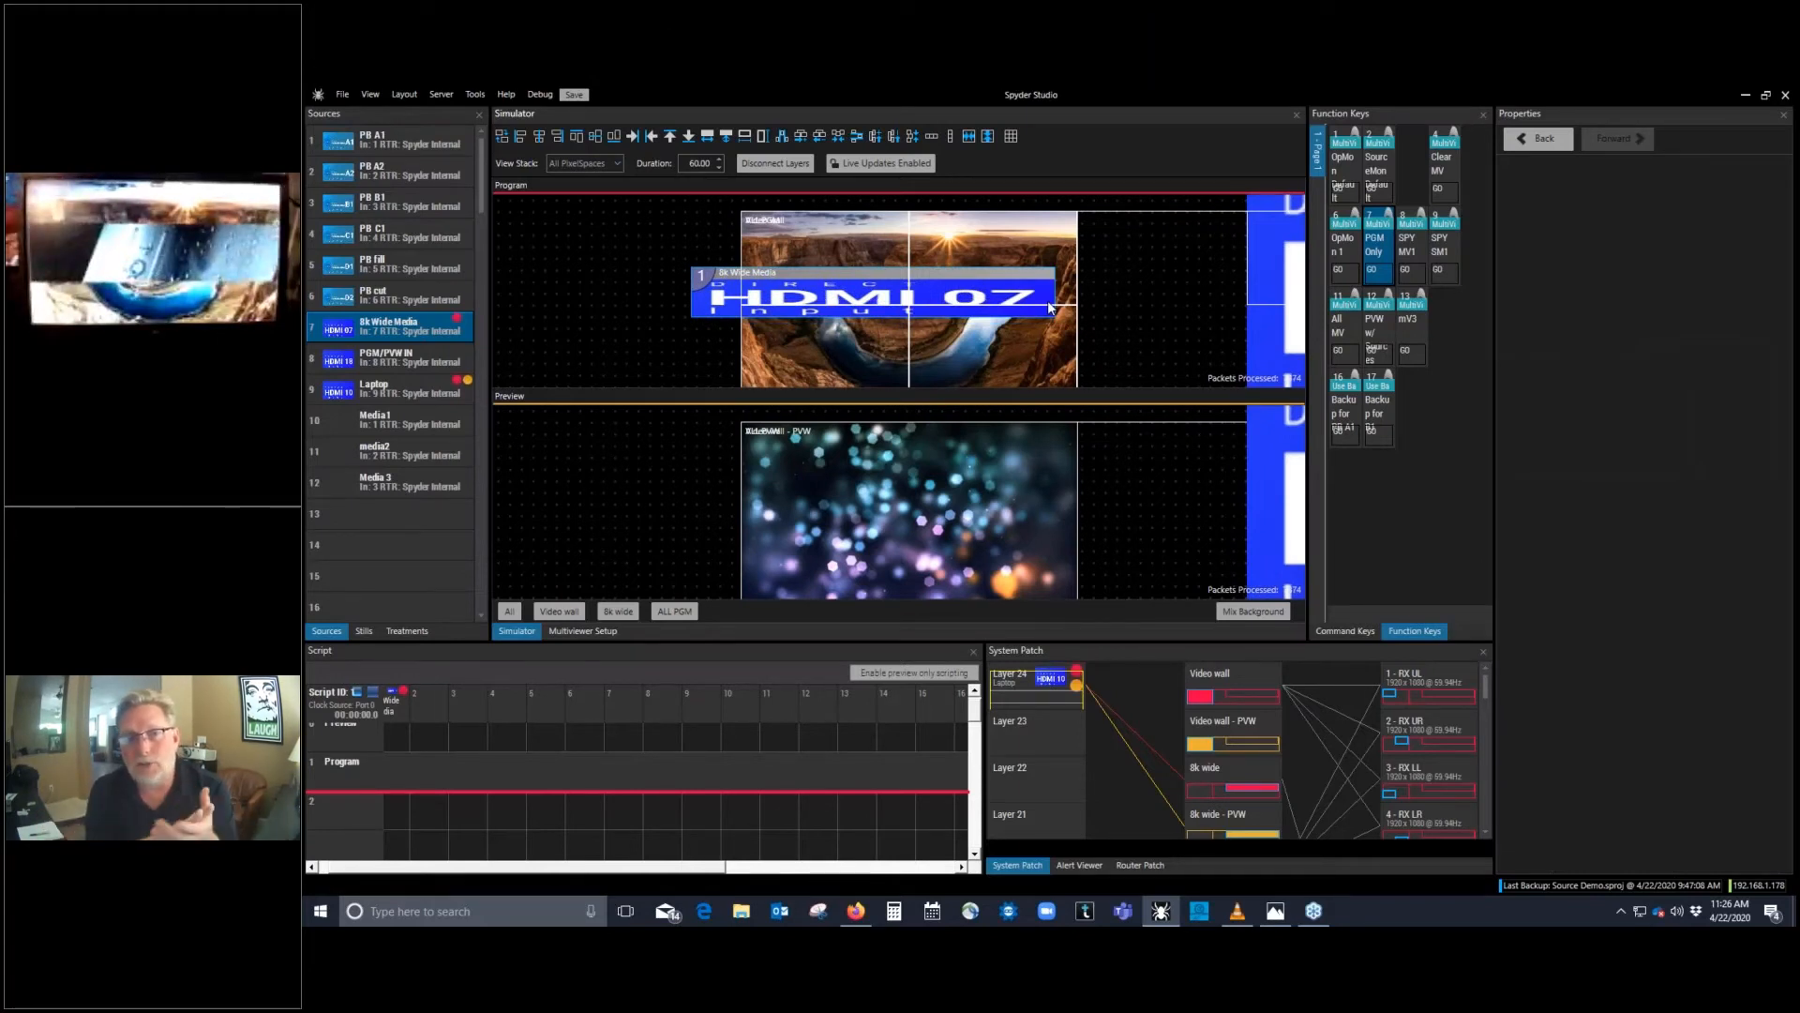
{"action": "left_click_drag", "start_coordinate": [1050, 308], "coordinate": [1142, 360]}
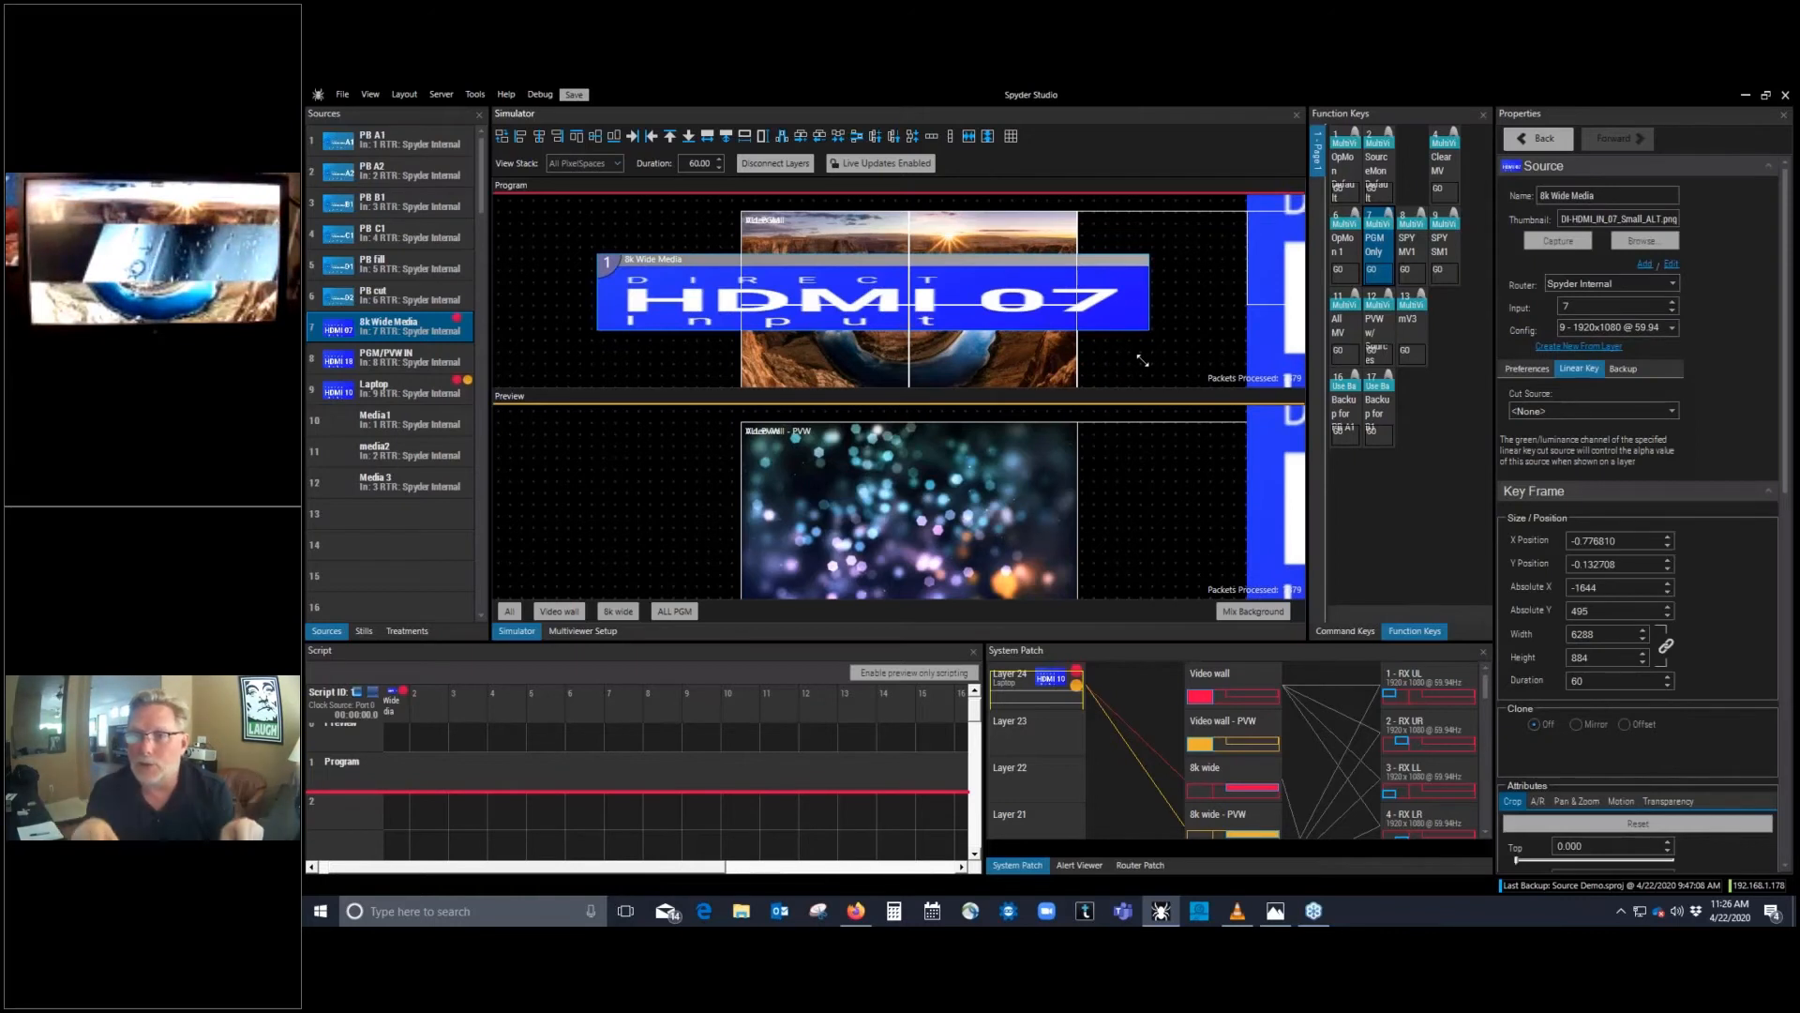
Step: Recall the PVW w/ Sources multiviewer preset
{"action": "left_click", "coordinate": [1384, 356]}
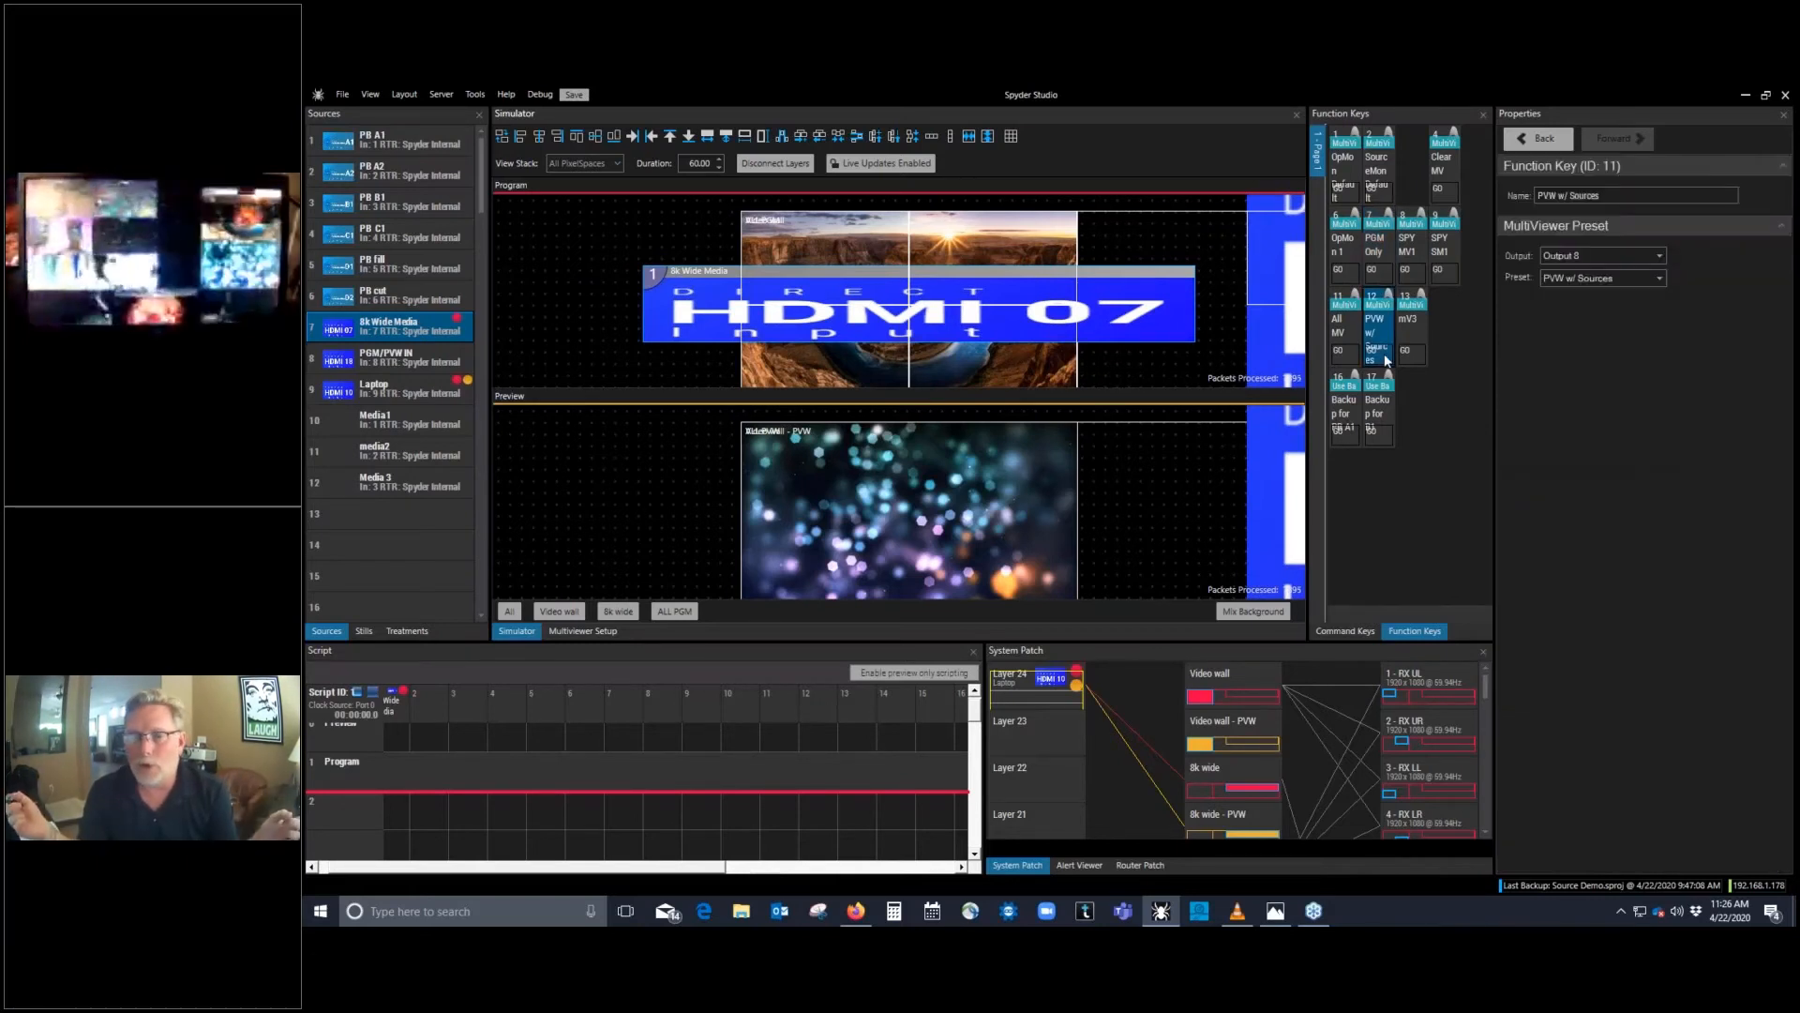
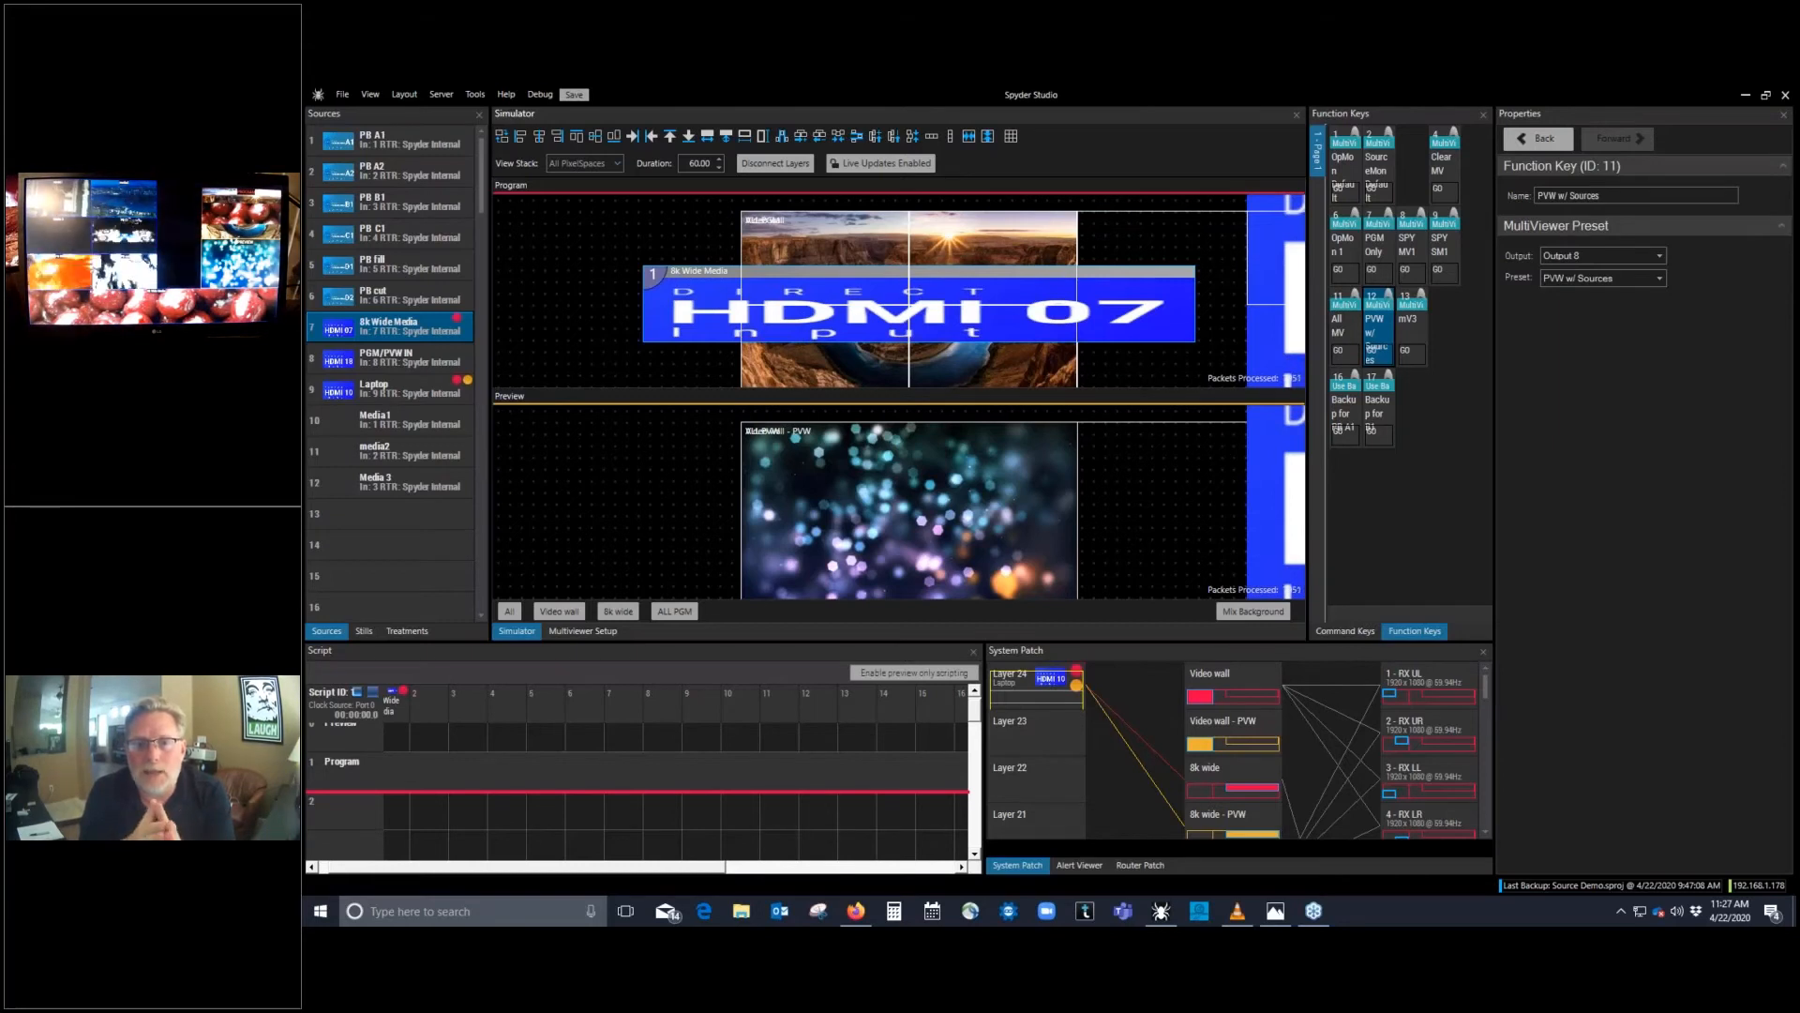
Step: Configure the backup of the PB A1 source with type Source and PB A2 as the backup source
{"action": "left_click", "coordinate": [393, 151]}
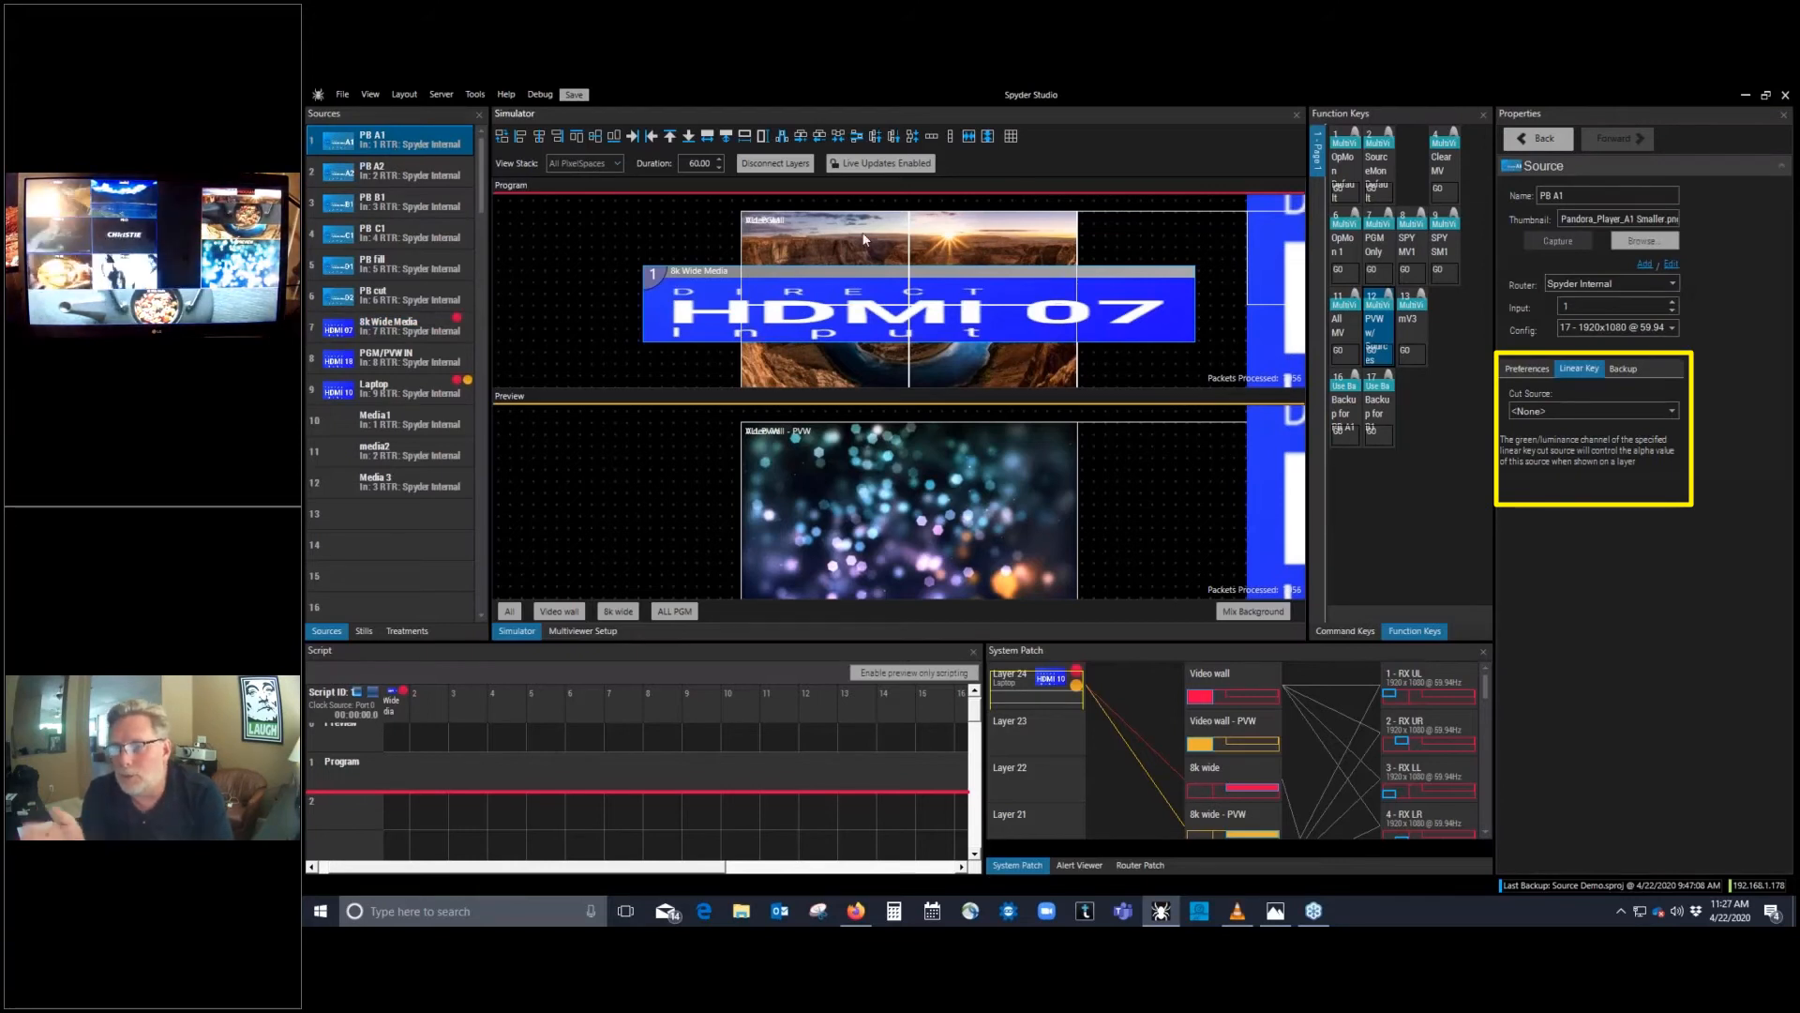
{"action": "left_click", "coordinate": [1632, 371]}
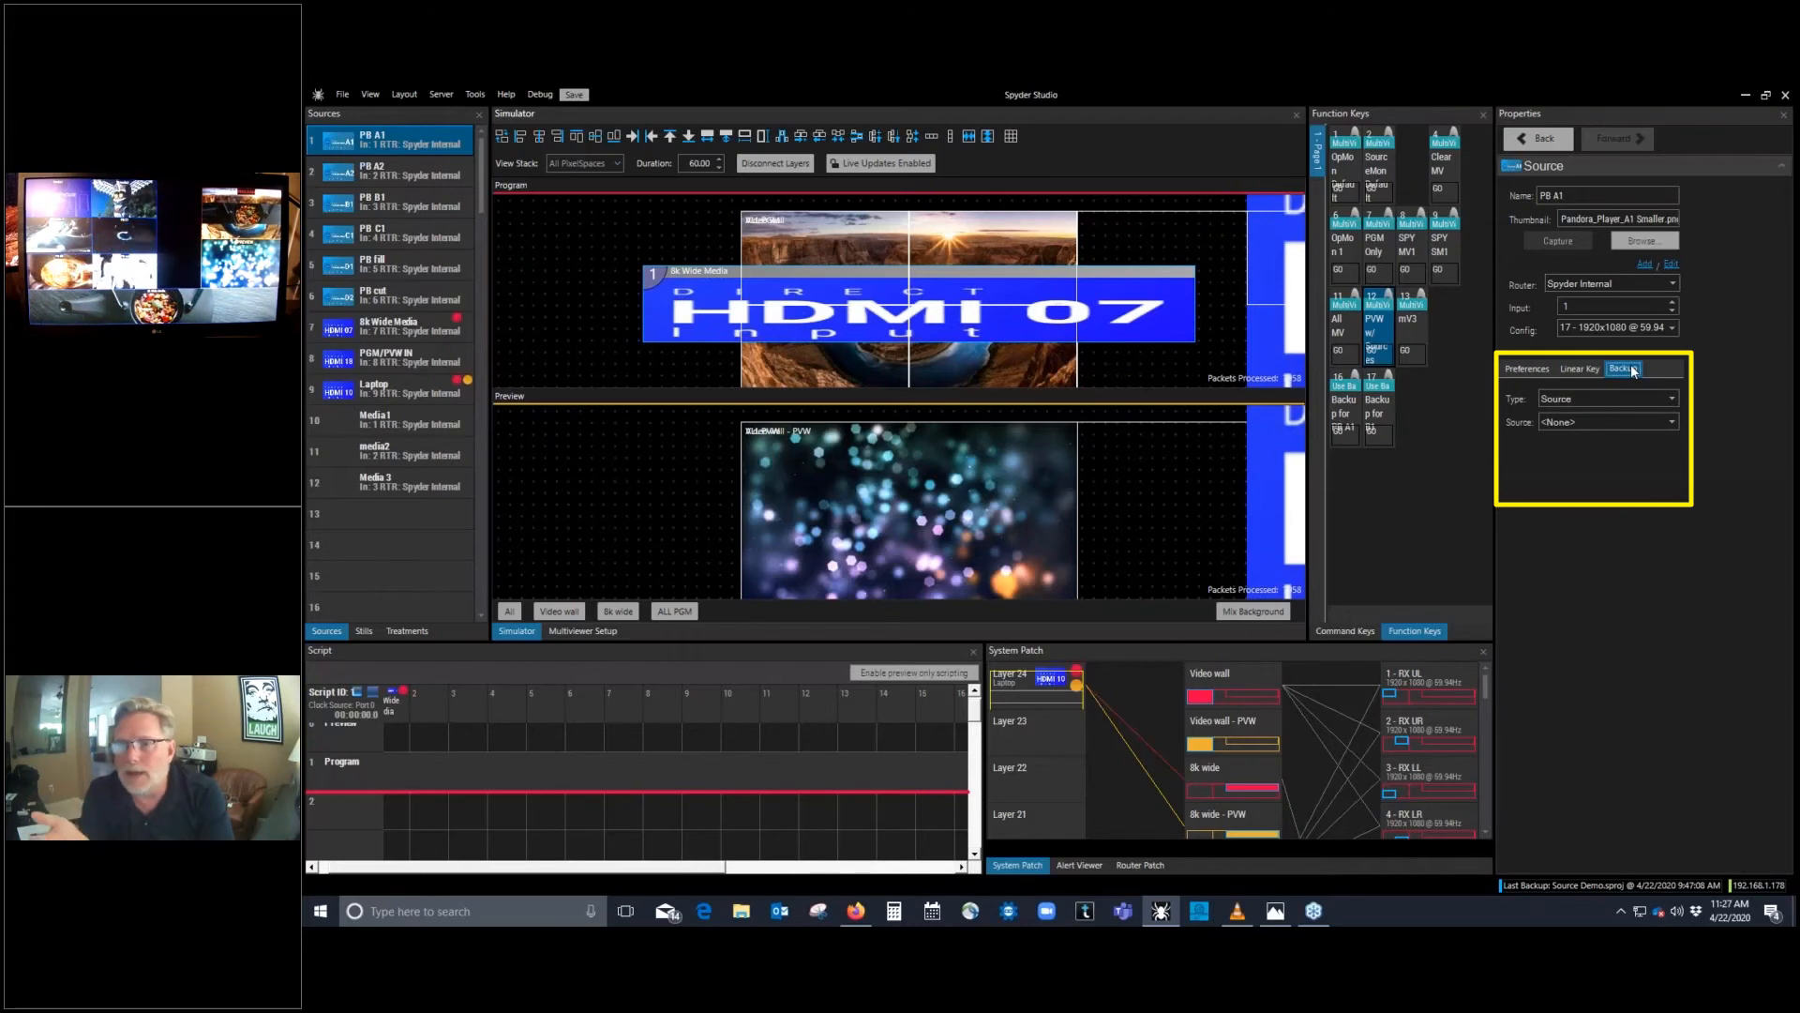
{"action": "left_click", "coordinate": [1579, 368]}
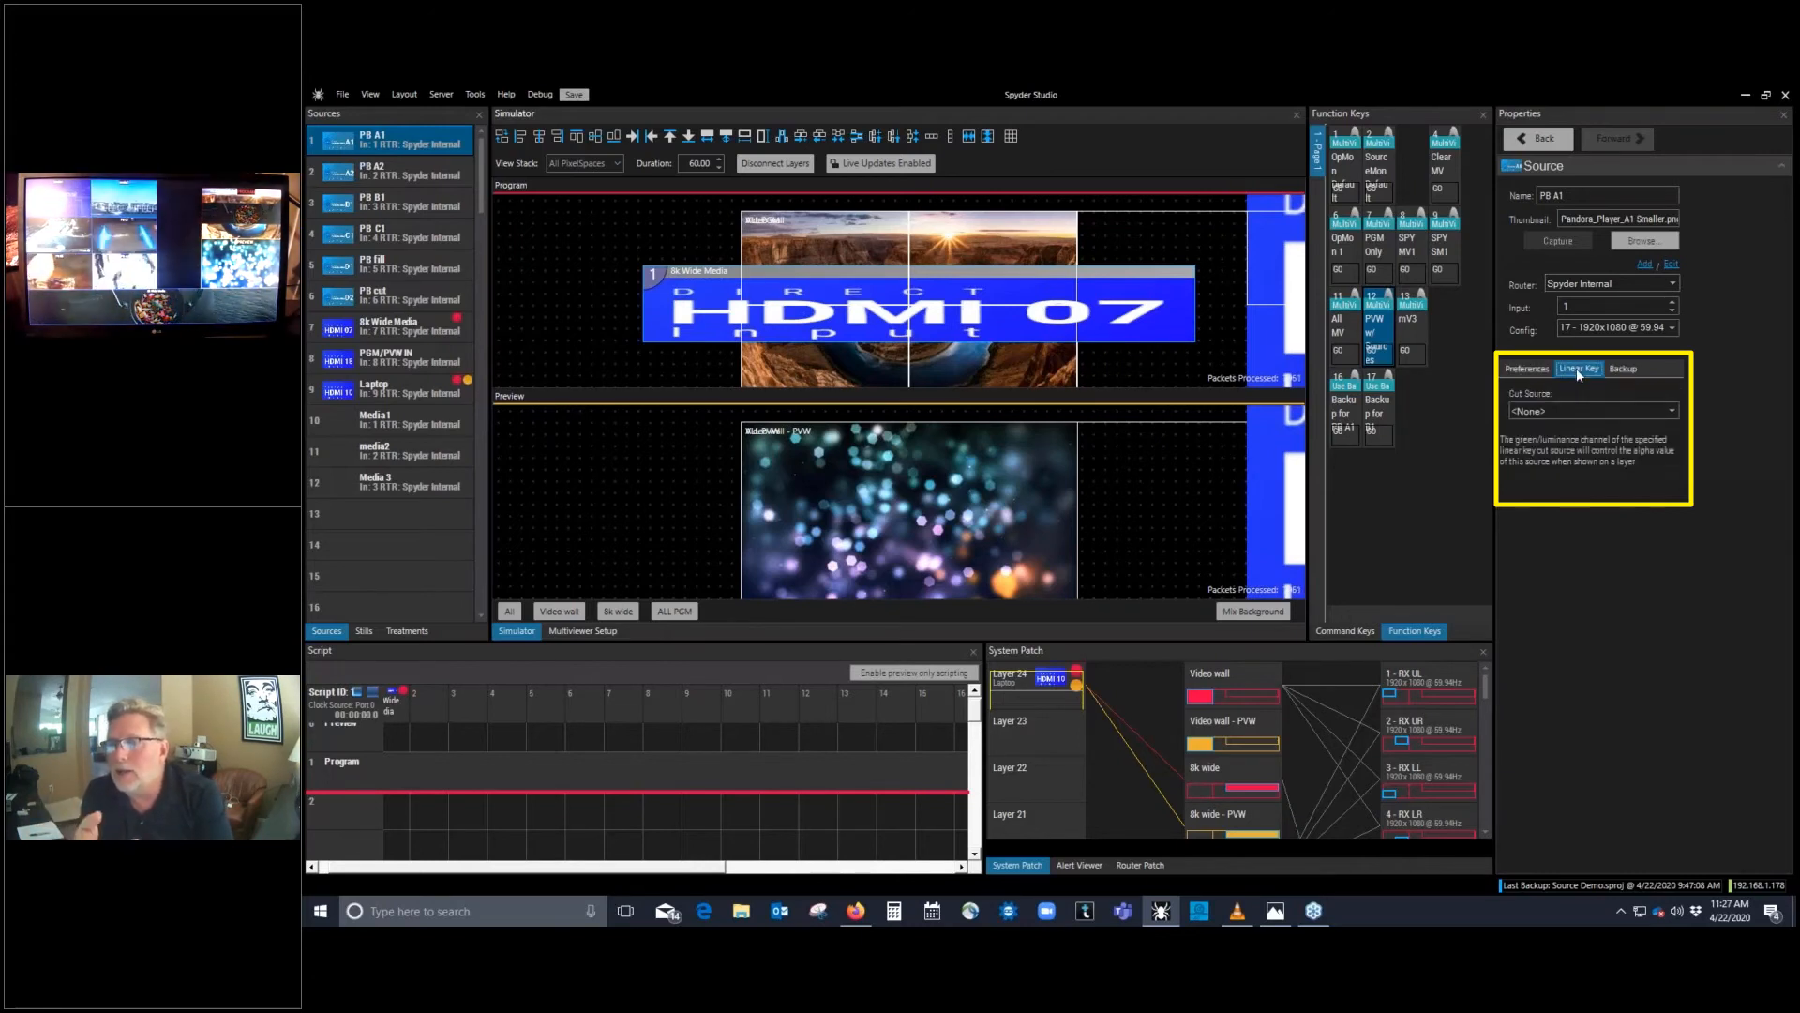
{"action": "left_click", "coordinate": [1626, 372]}
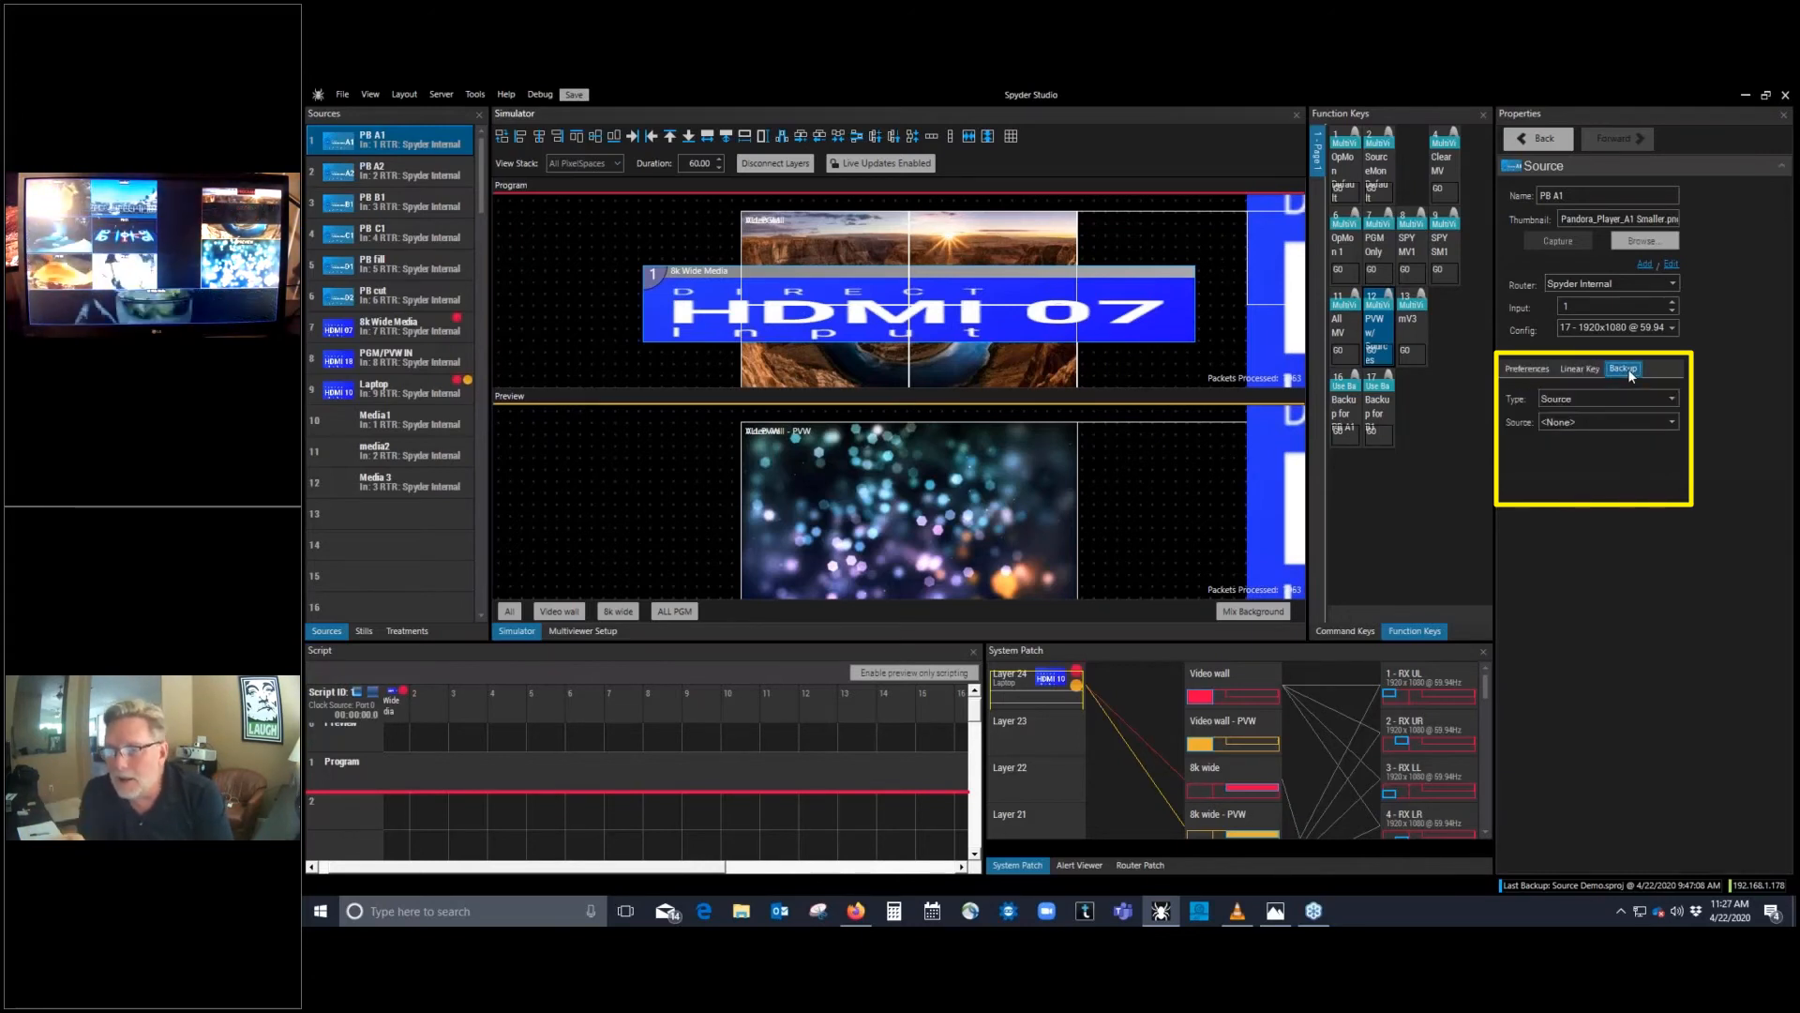
{"action": "left_click", "coordinate": [1673, 399]}
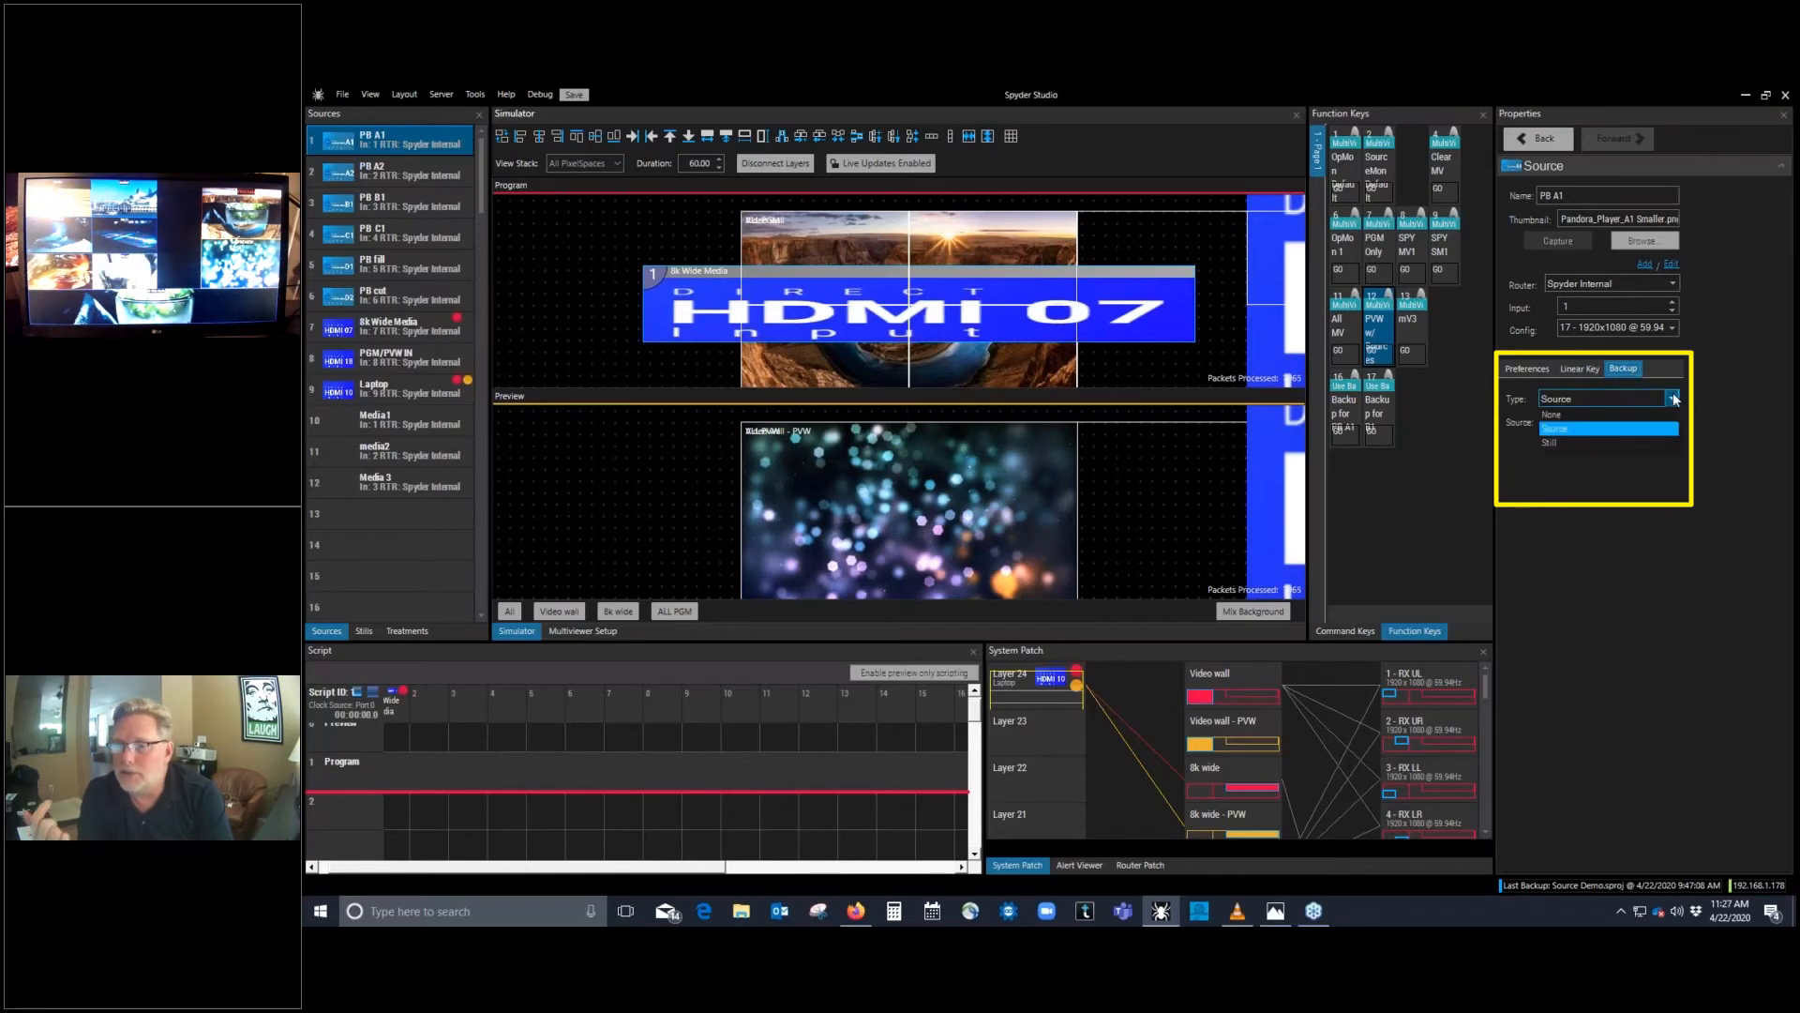
{"action": "left_click", "coordinate": [1640, 430]}
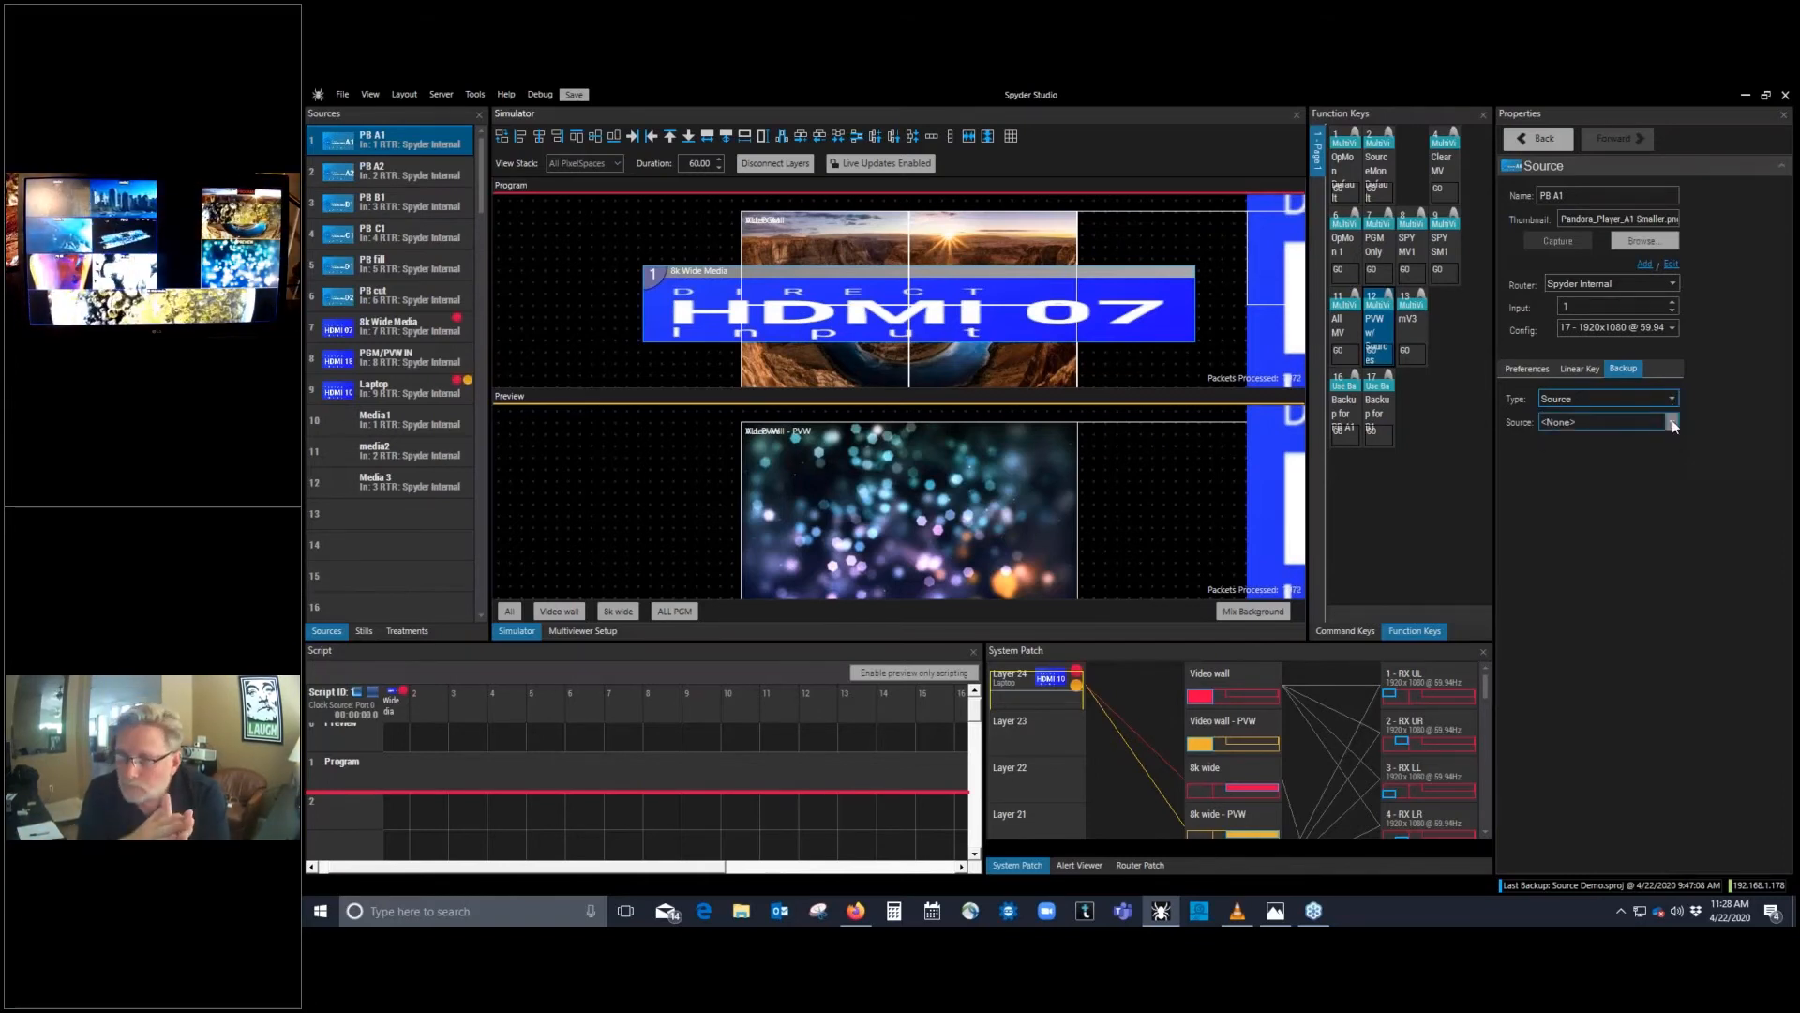
{"action": "left_click", "coordinate": [1673, 422]}
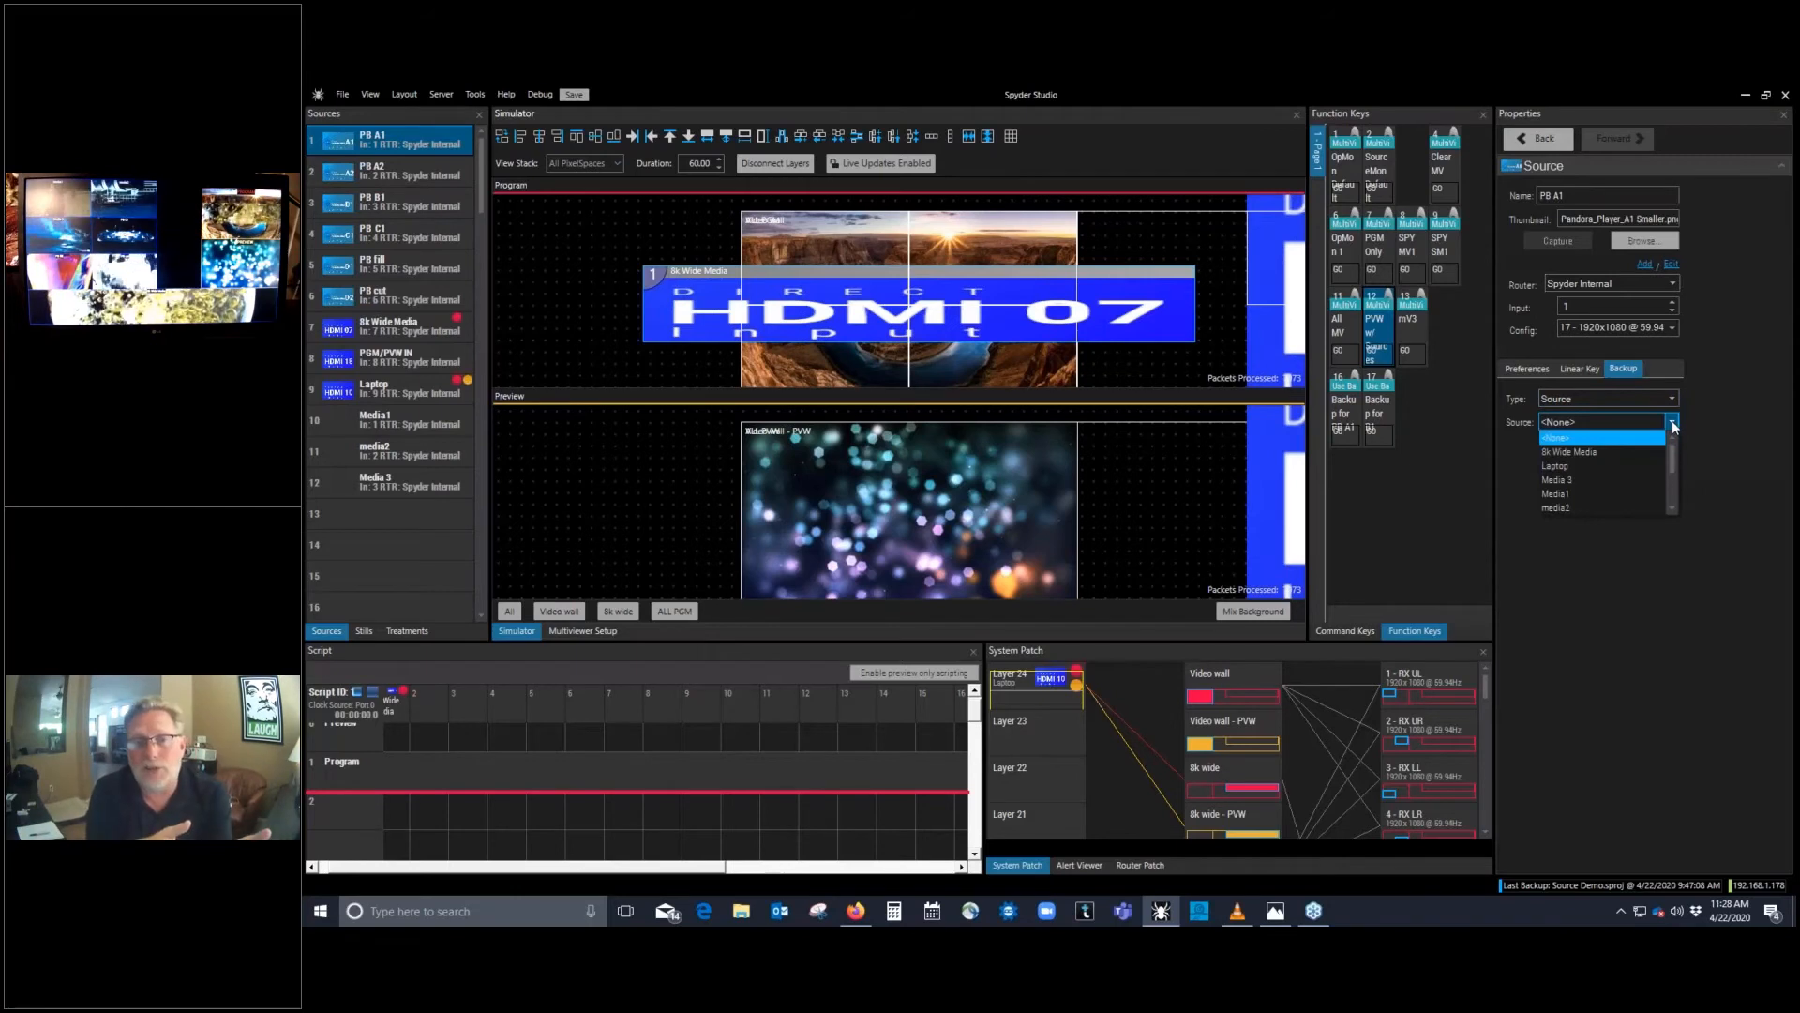
{"action": "scroll", "coordinate": [1674, 471], "scroll_direction": "down", "scroll_amount": 2}
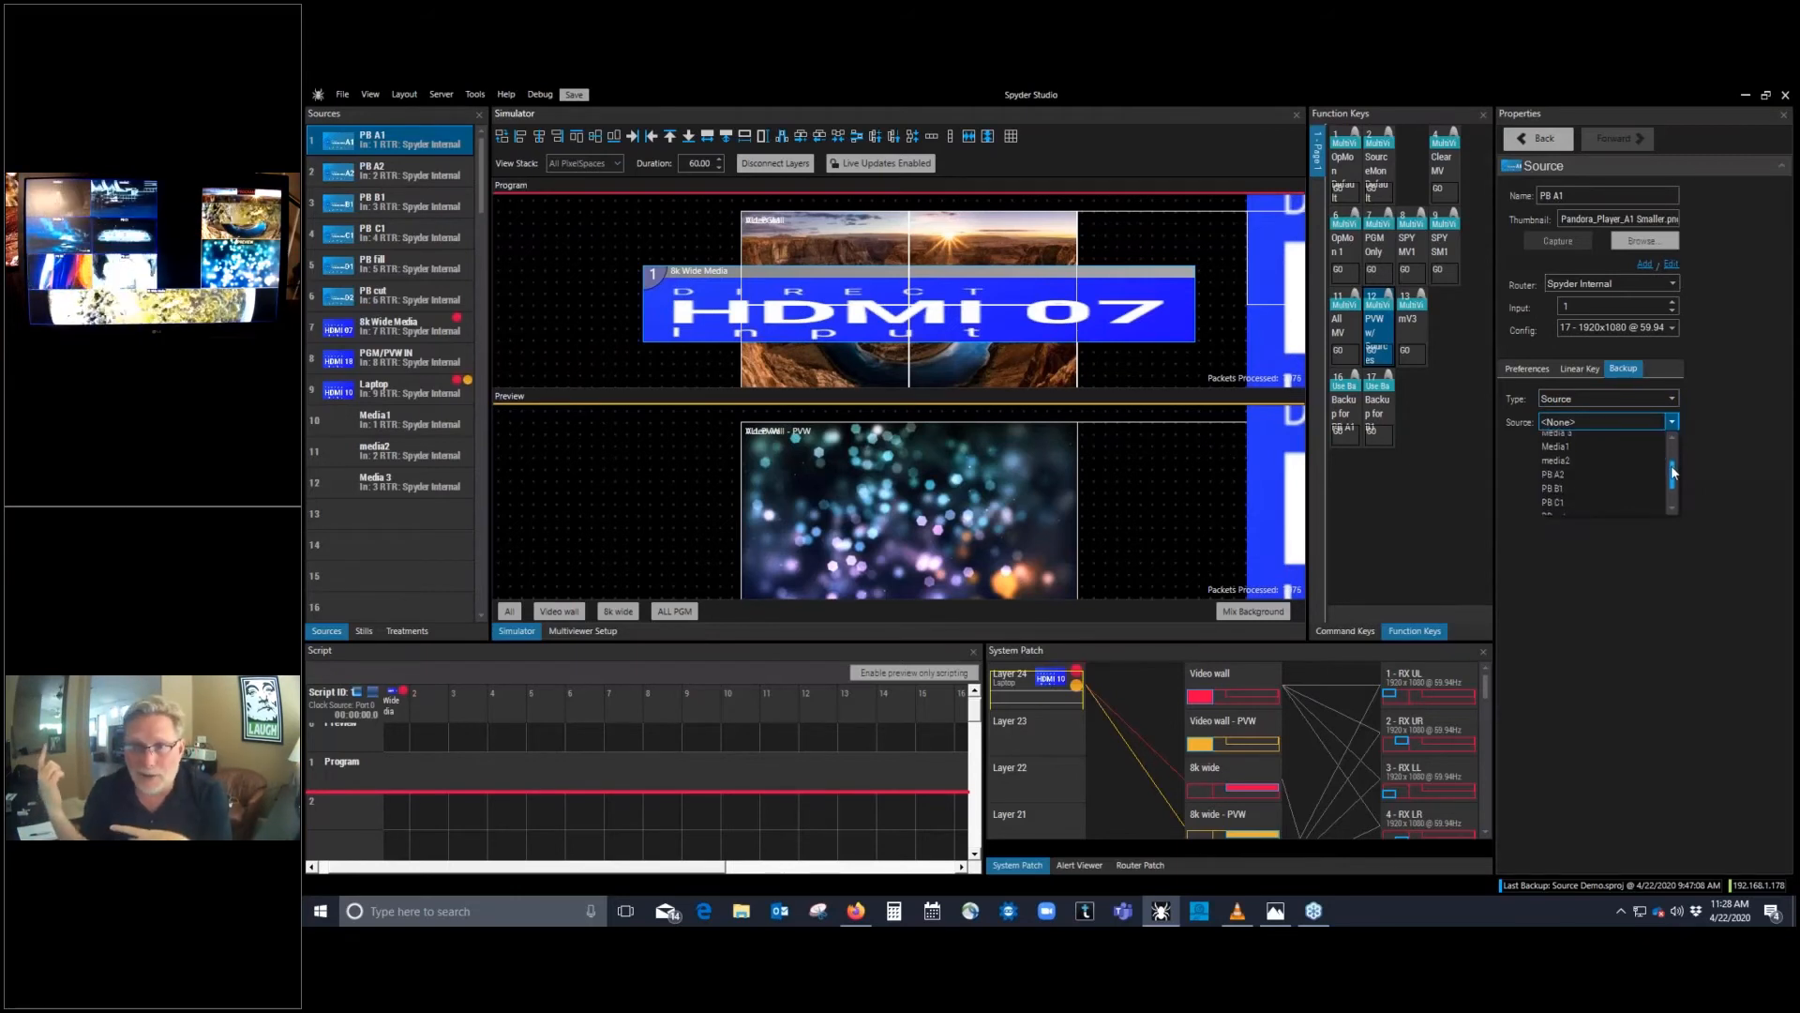
{"action": "scroll", "coordinate": [1674, 471], "scroll_direction": "down", "scroll_amount": 2}
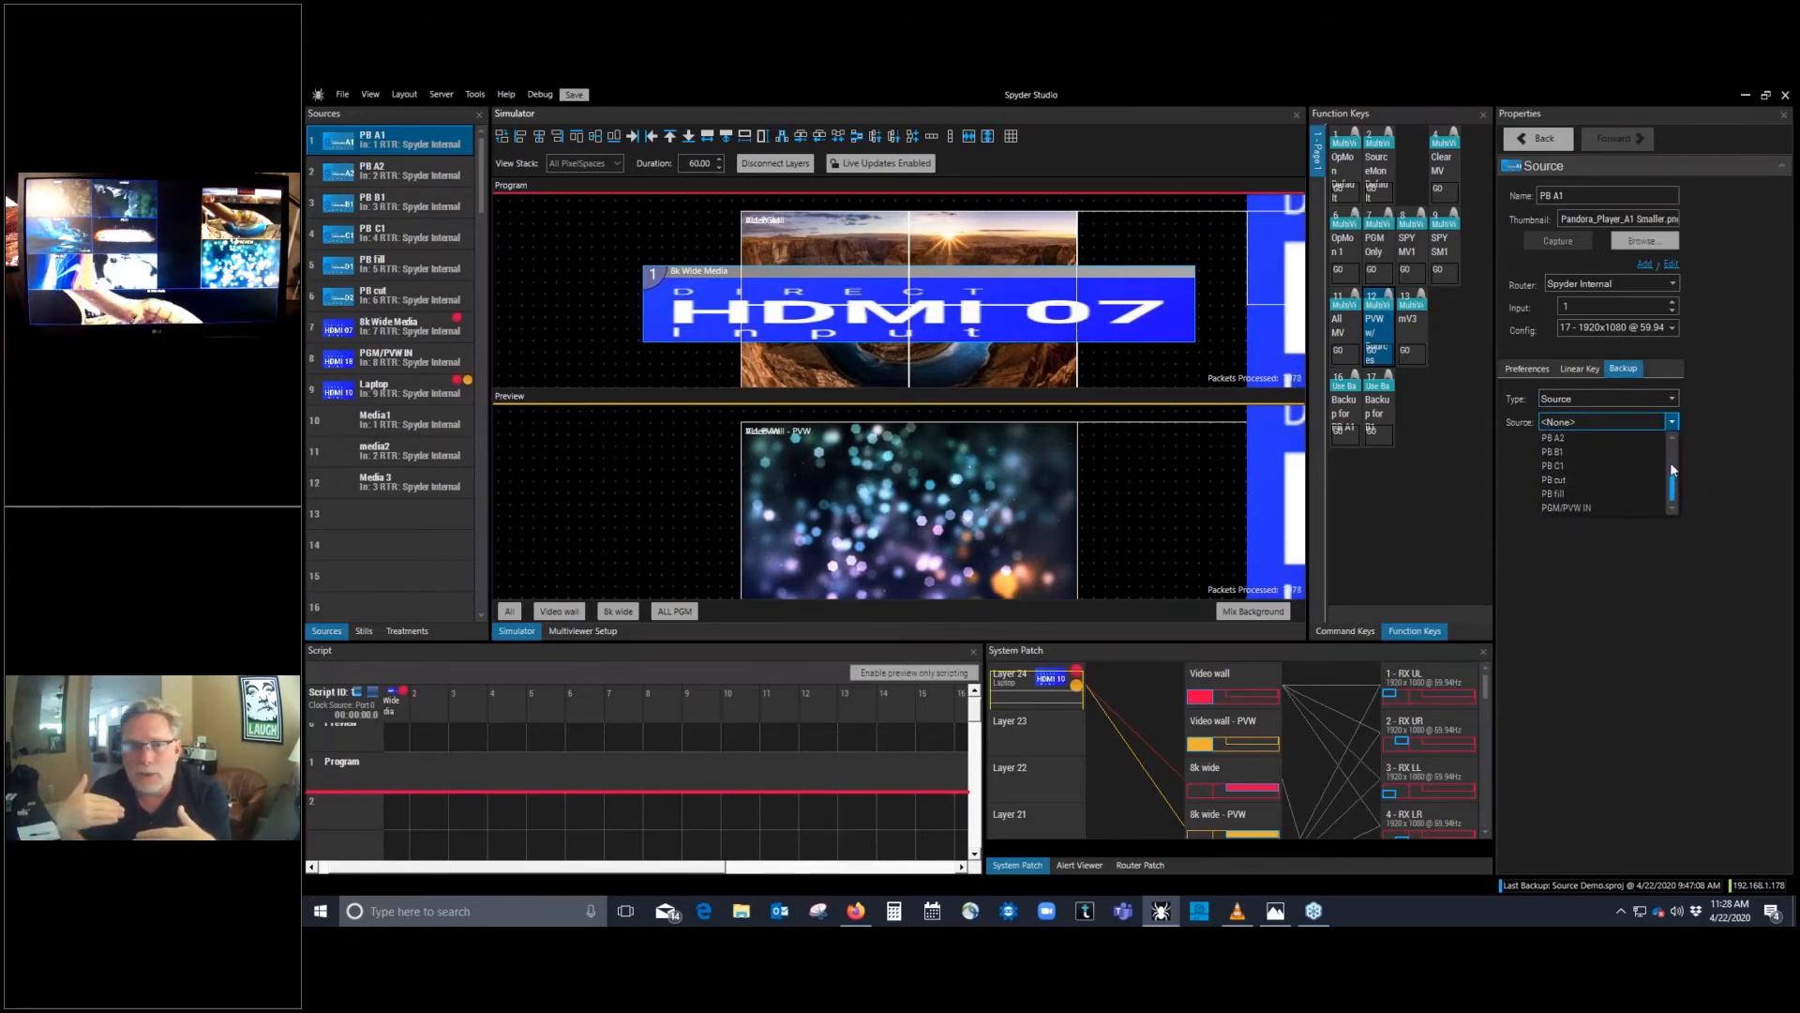
{"action": "scroll", "coordinate": [1671, 464], "scroll_direction": "up", "scroll_amount": 3}
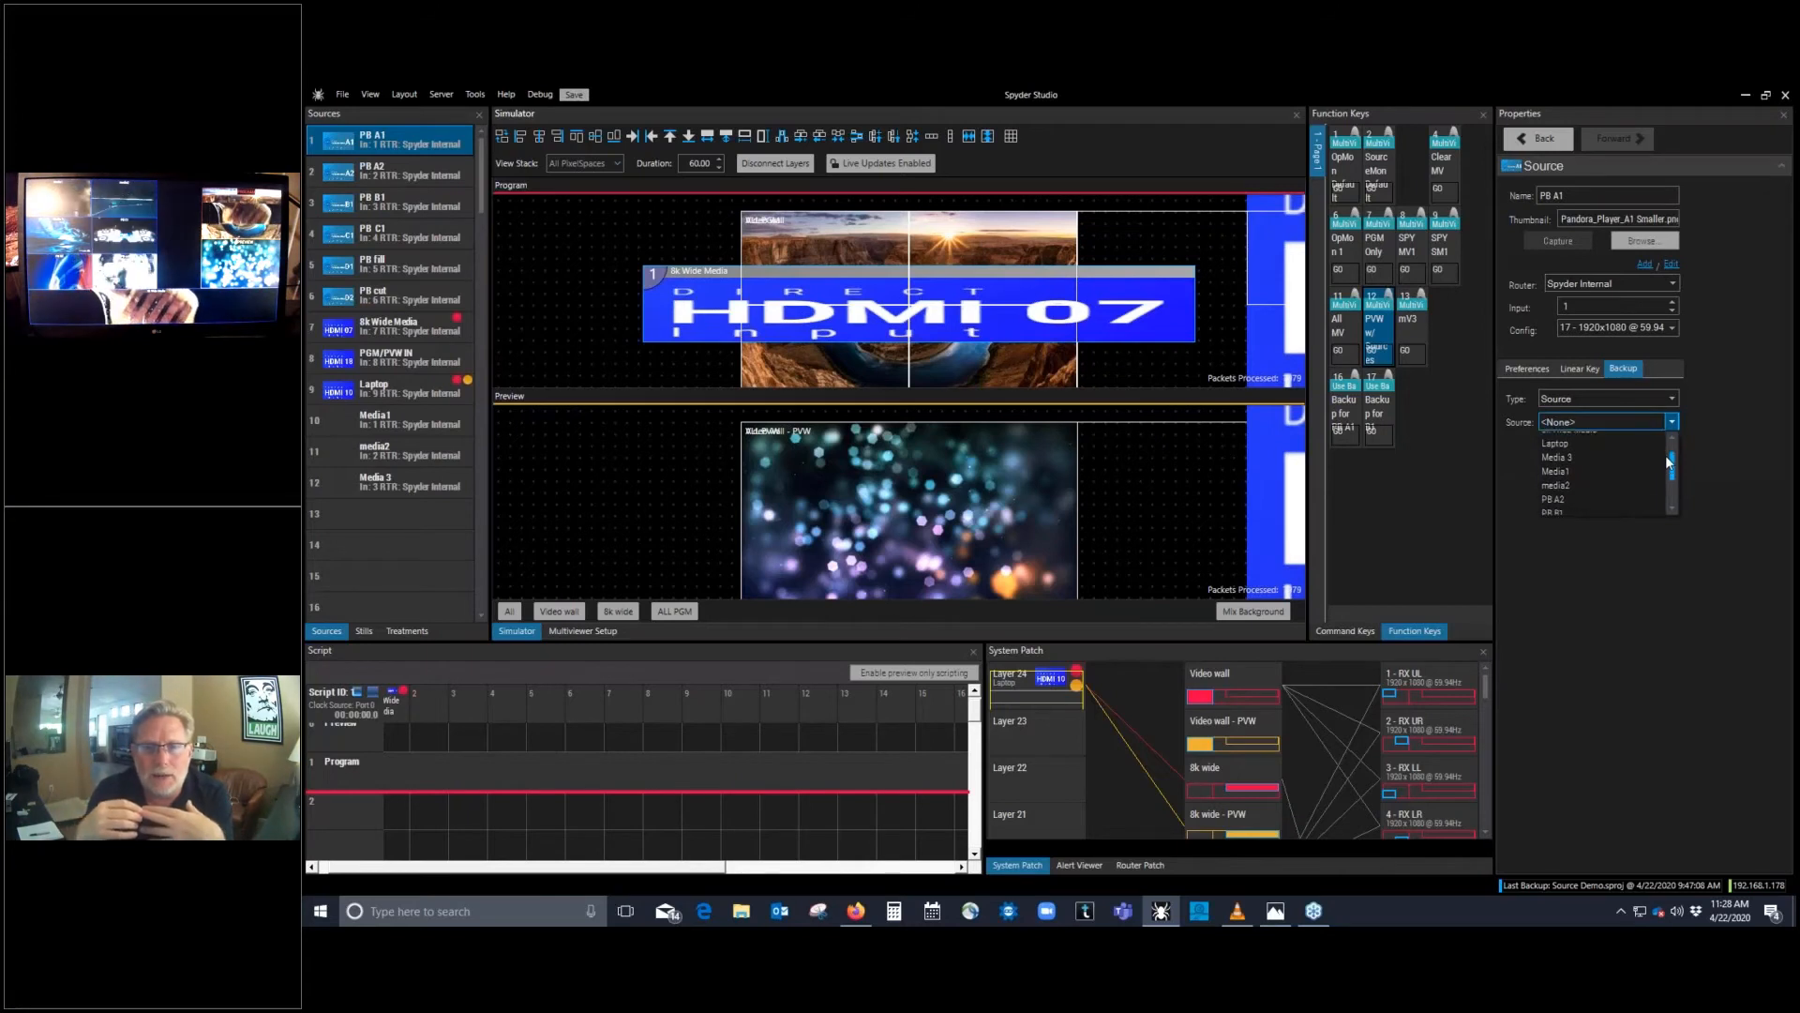
{"action": "left_click", "coordinate": [1624, 498]}
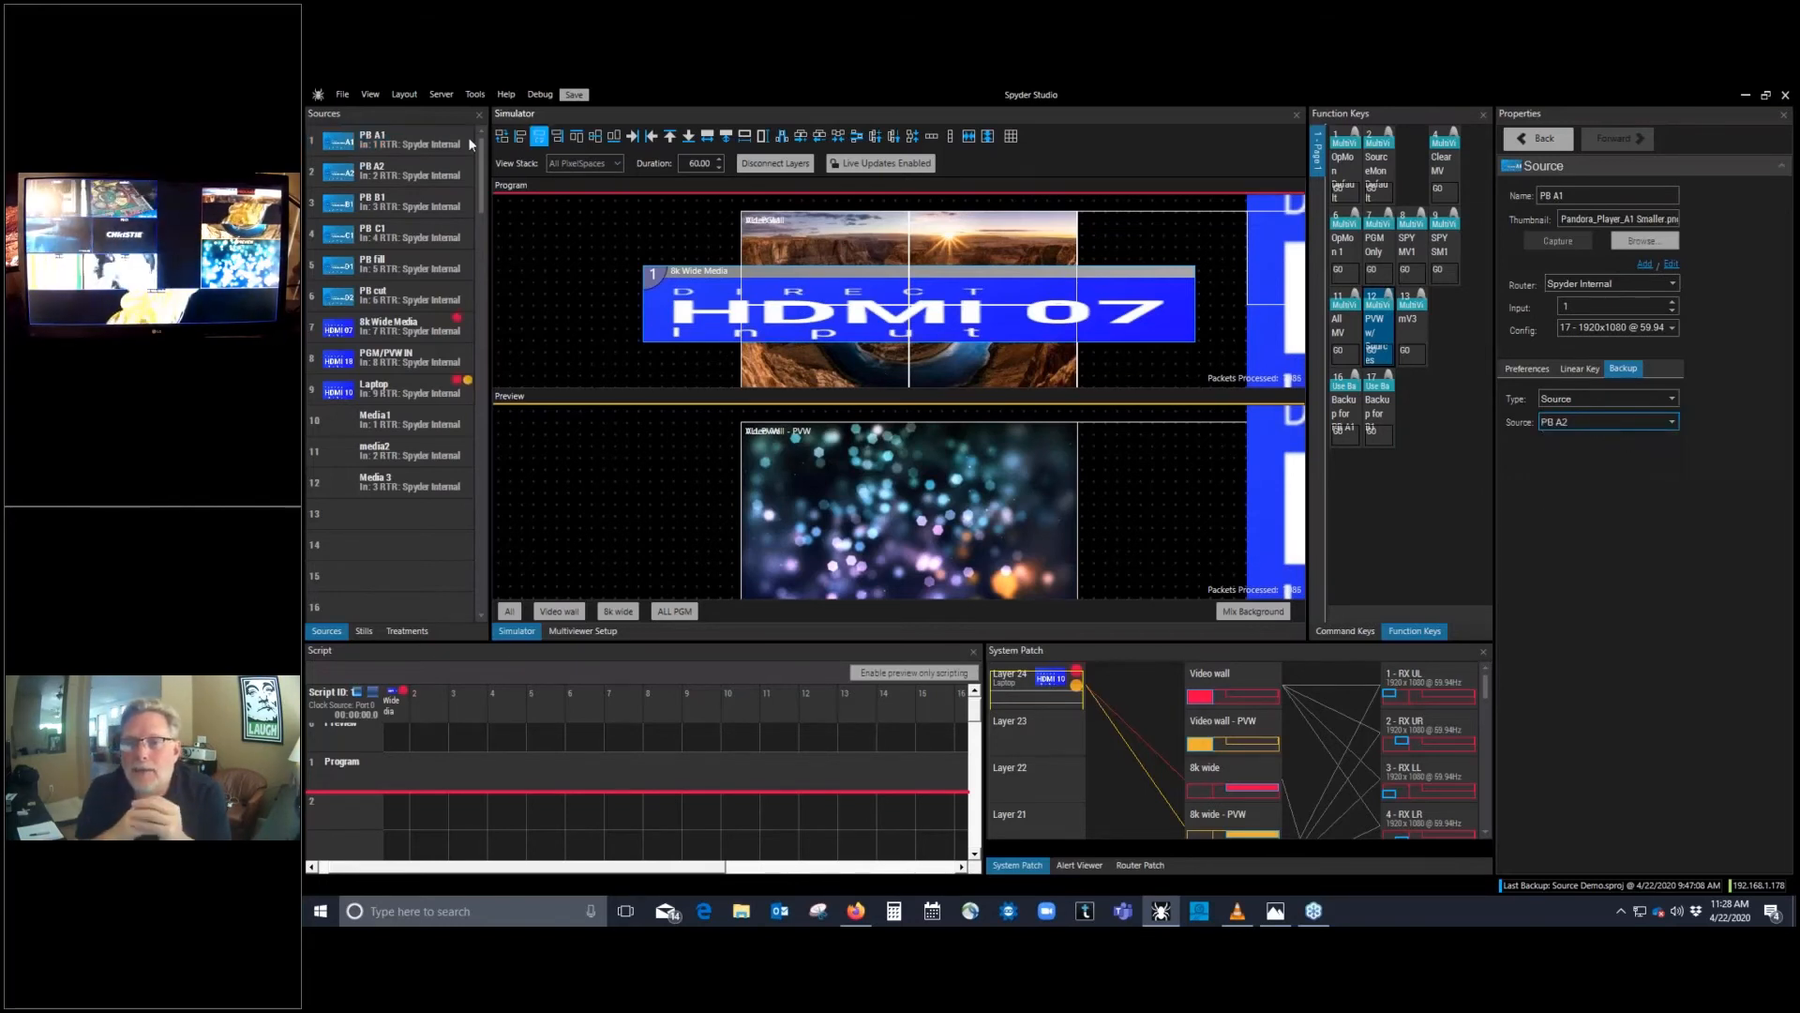
Step: Clear the 8k Wide Media layer from Program and recall the PGM Only multiviewer preset
{"action": "left_click", "coordinate": [430, 143]}
{"action": "left_click", "coordinate": [430, 140]}
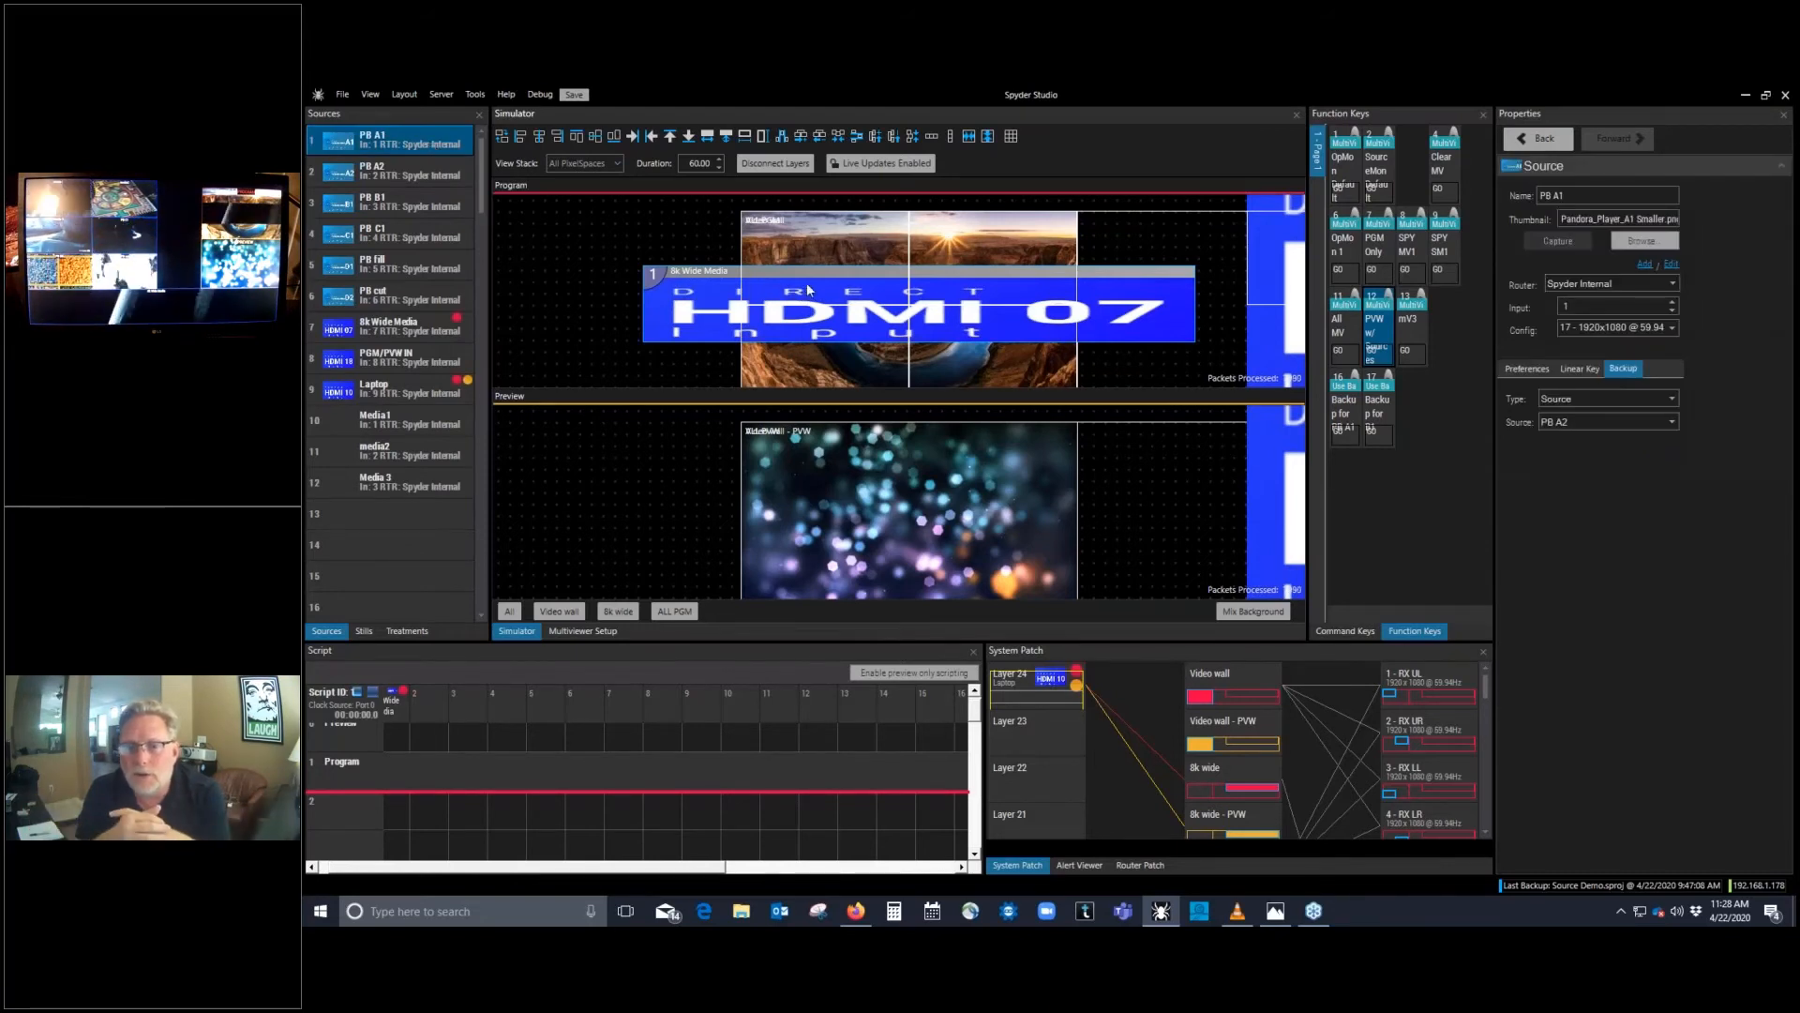
{"action": "left_click", "coordinate": [1363, 421]}
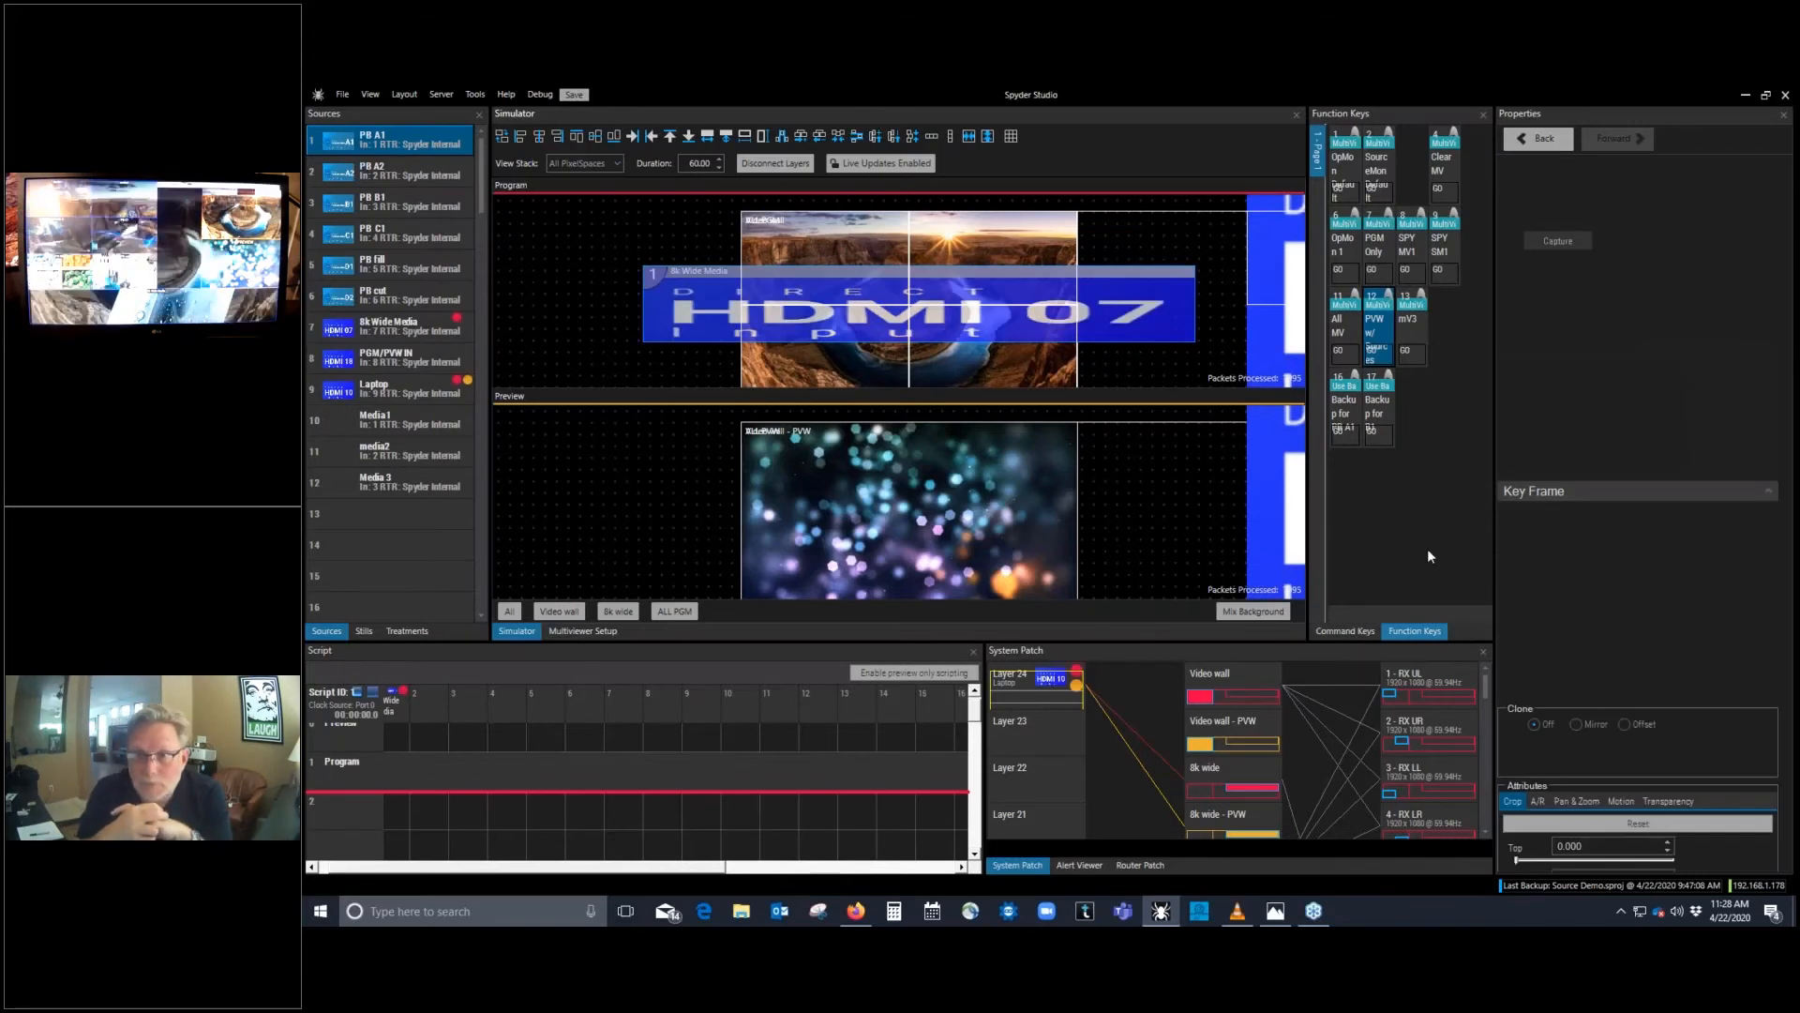
{"action": "left_click", "coordinate": [1373, 271]}
Step: Place PB A1 on Program as a layer about 2093 × 1177 and switch the source to its backup
{"action": "left_click_drag", "start_coordinate": [431, 142], "coordinate": [888, 292]}
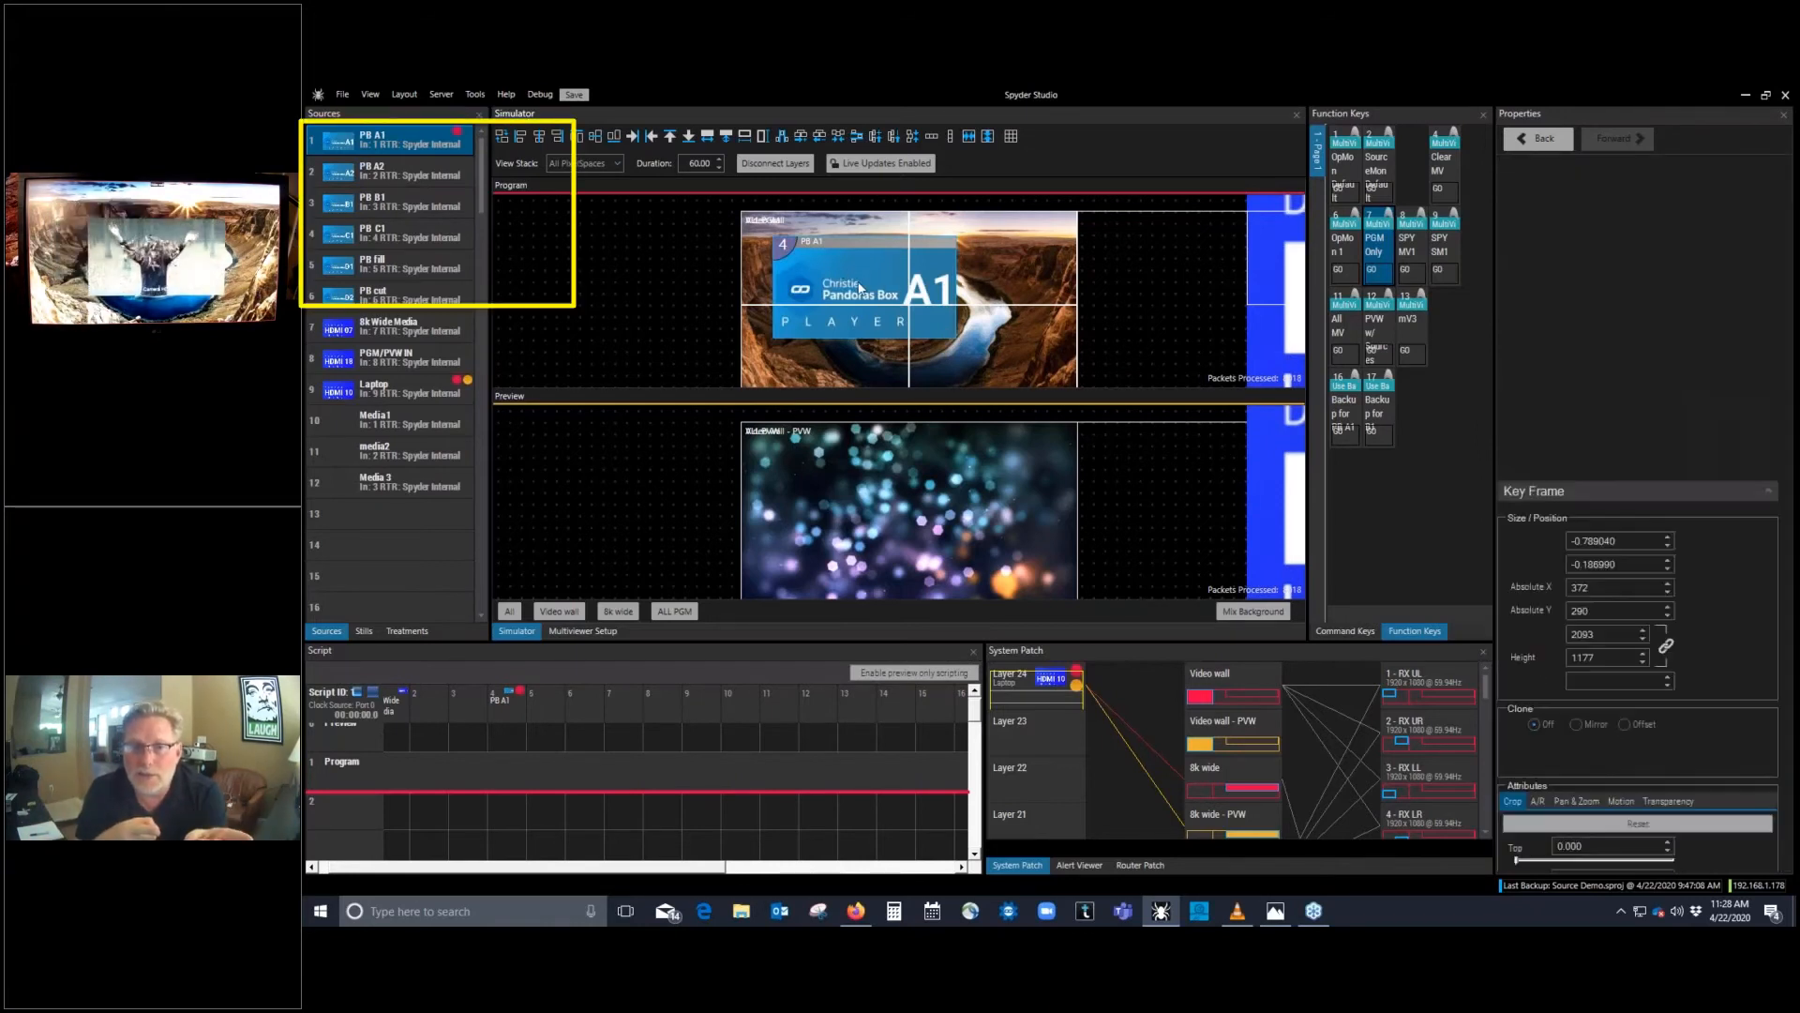
{"action": "right_click", "coordinate": [418, 137]}
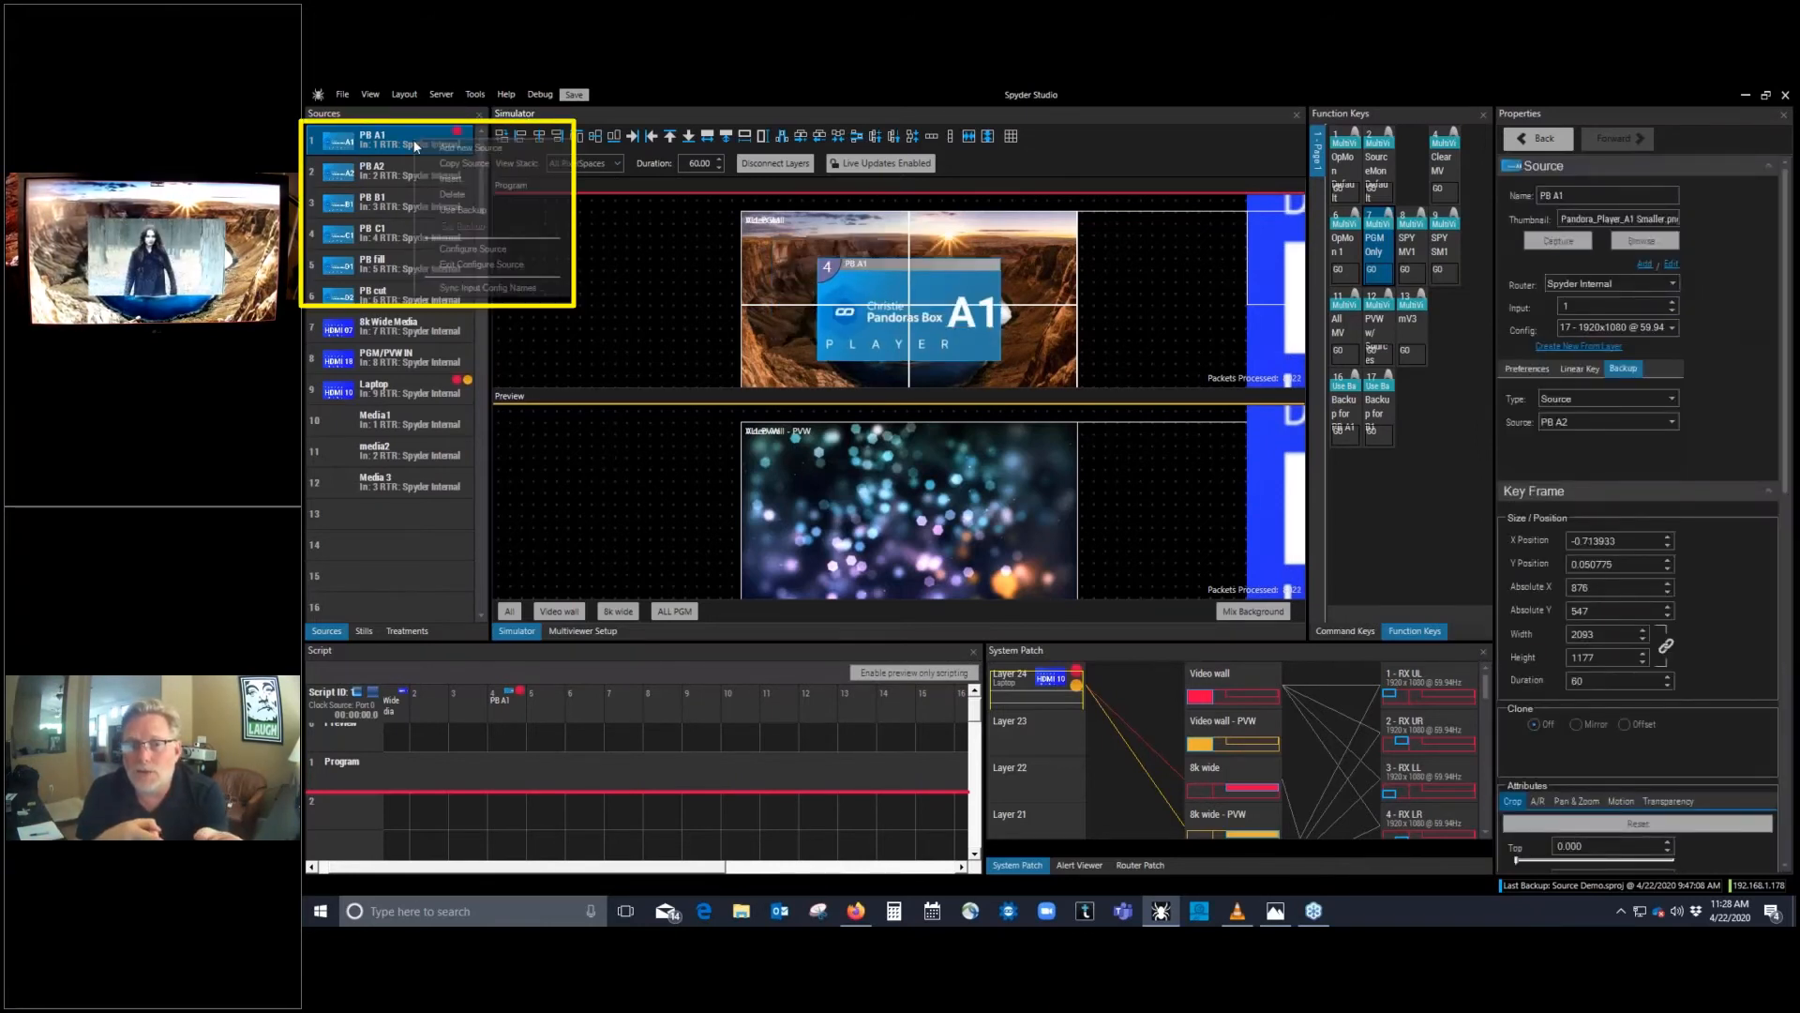
{"action": "left_click", "coordinate": [498, 212]}
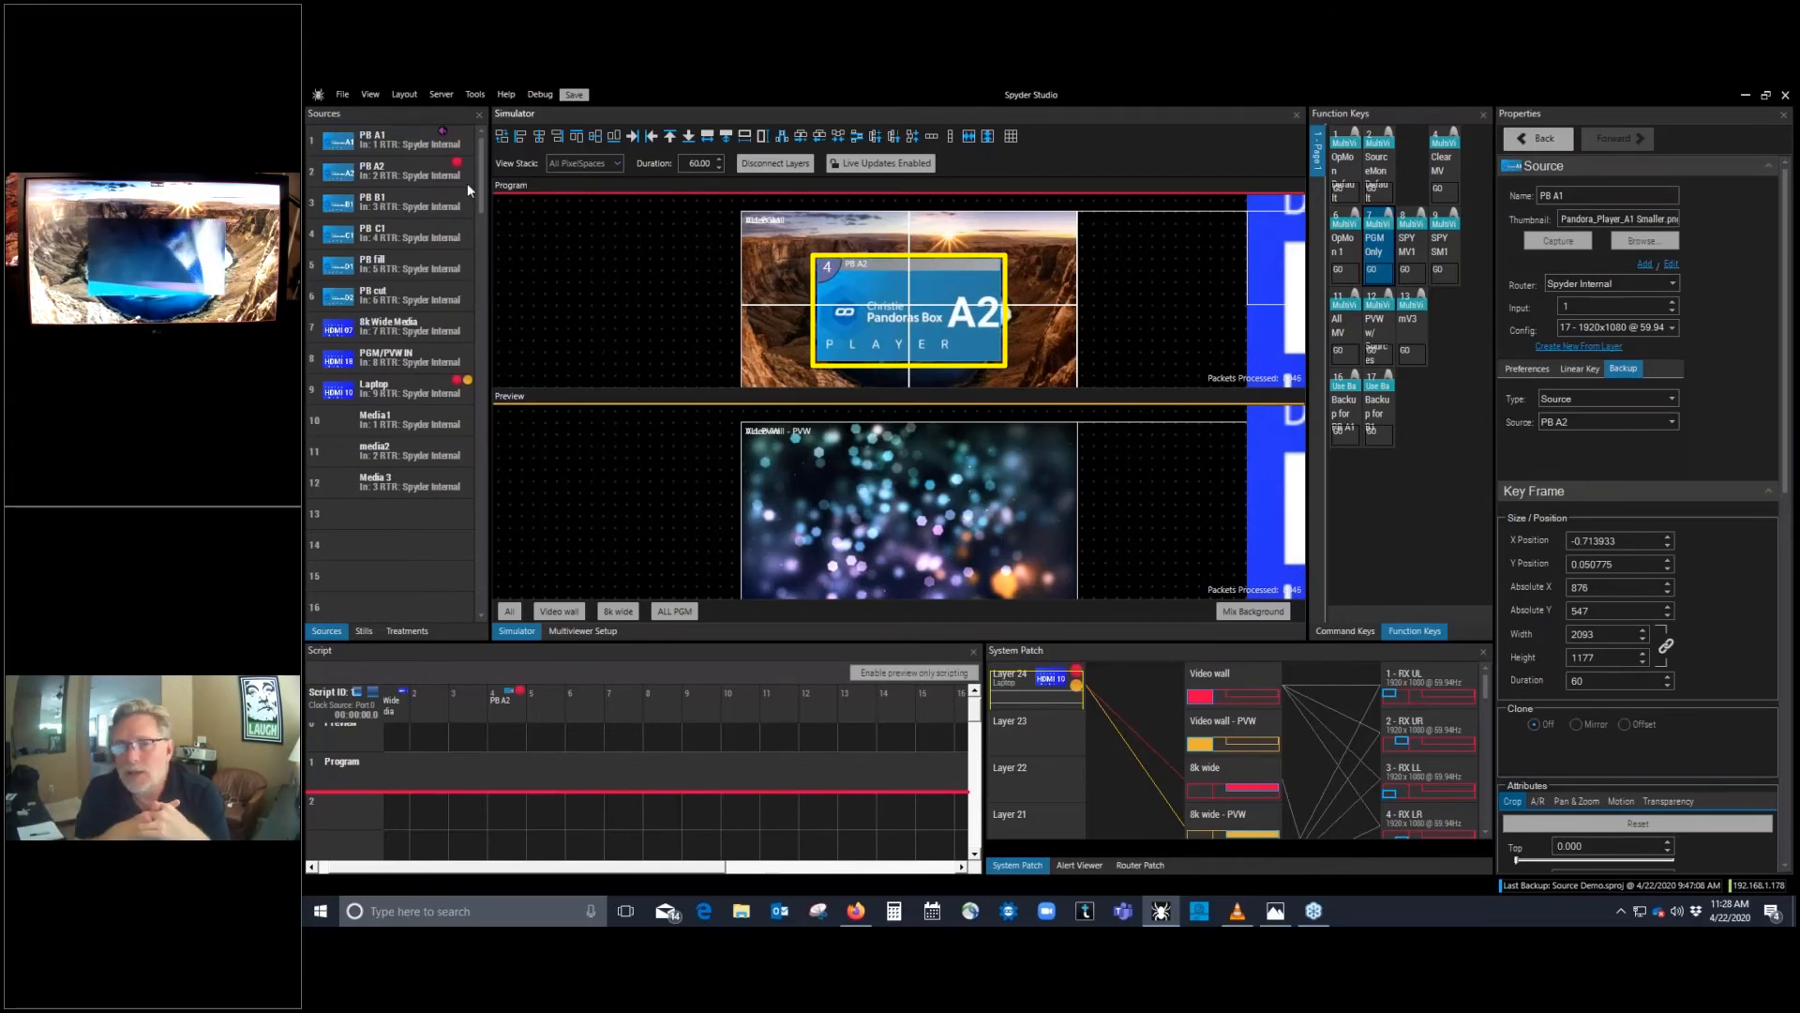
{"action": "key", "text": "ctrl"}
{"action": "key", "text": "ctrl"}
{"action": "key", "text": "ctrl"}
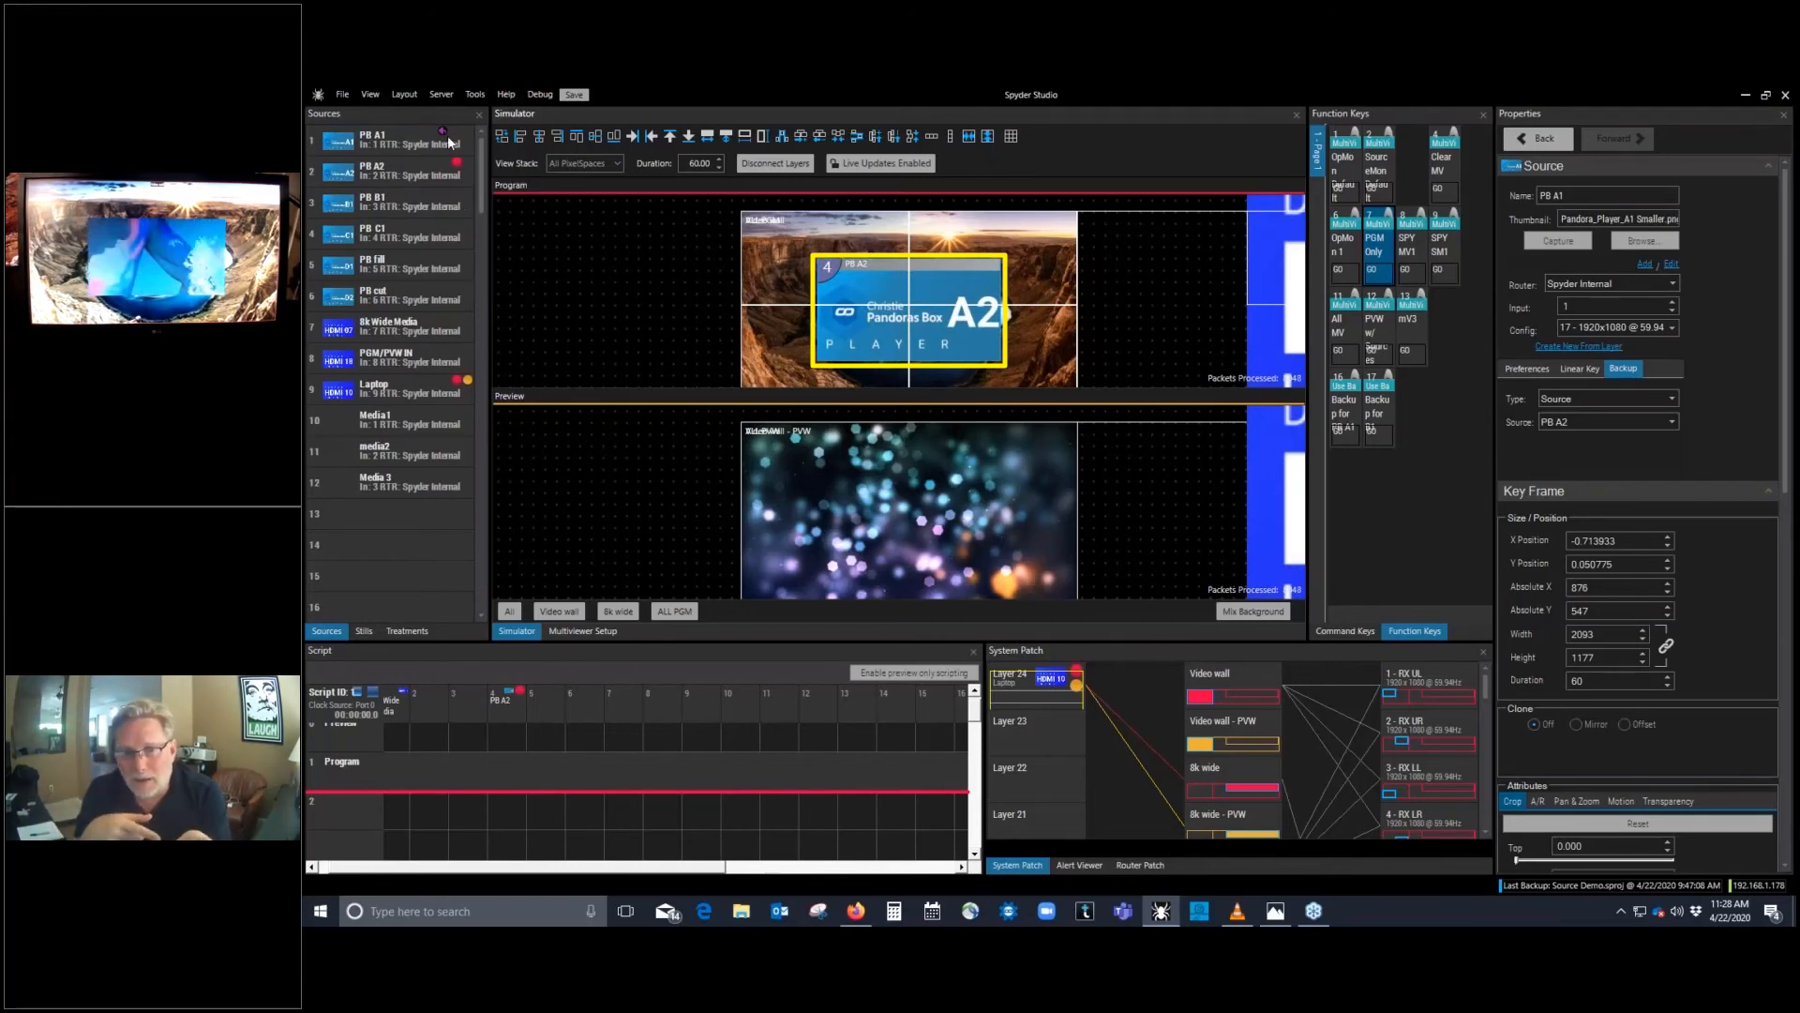
{"action": "key", "text": "ctrl"}
{"action": "key", "text": "ctrl"}
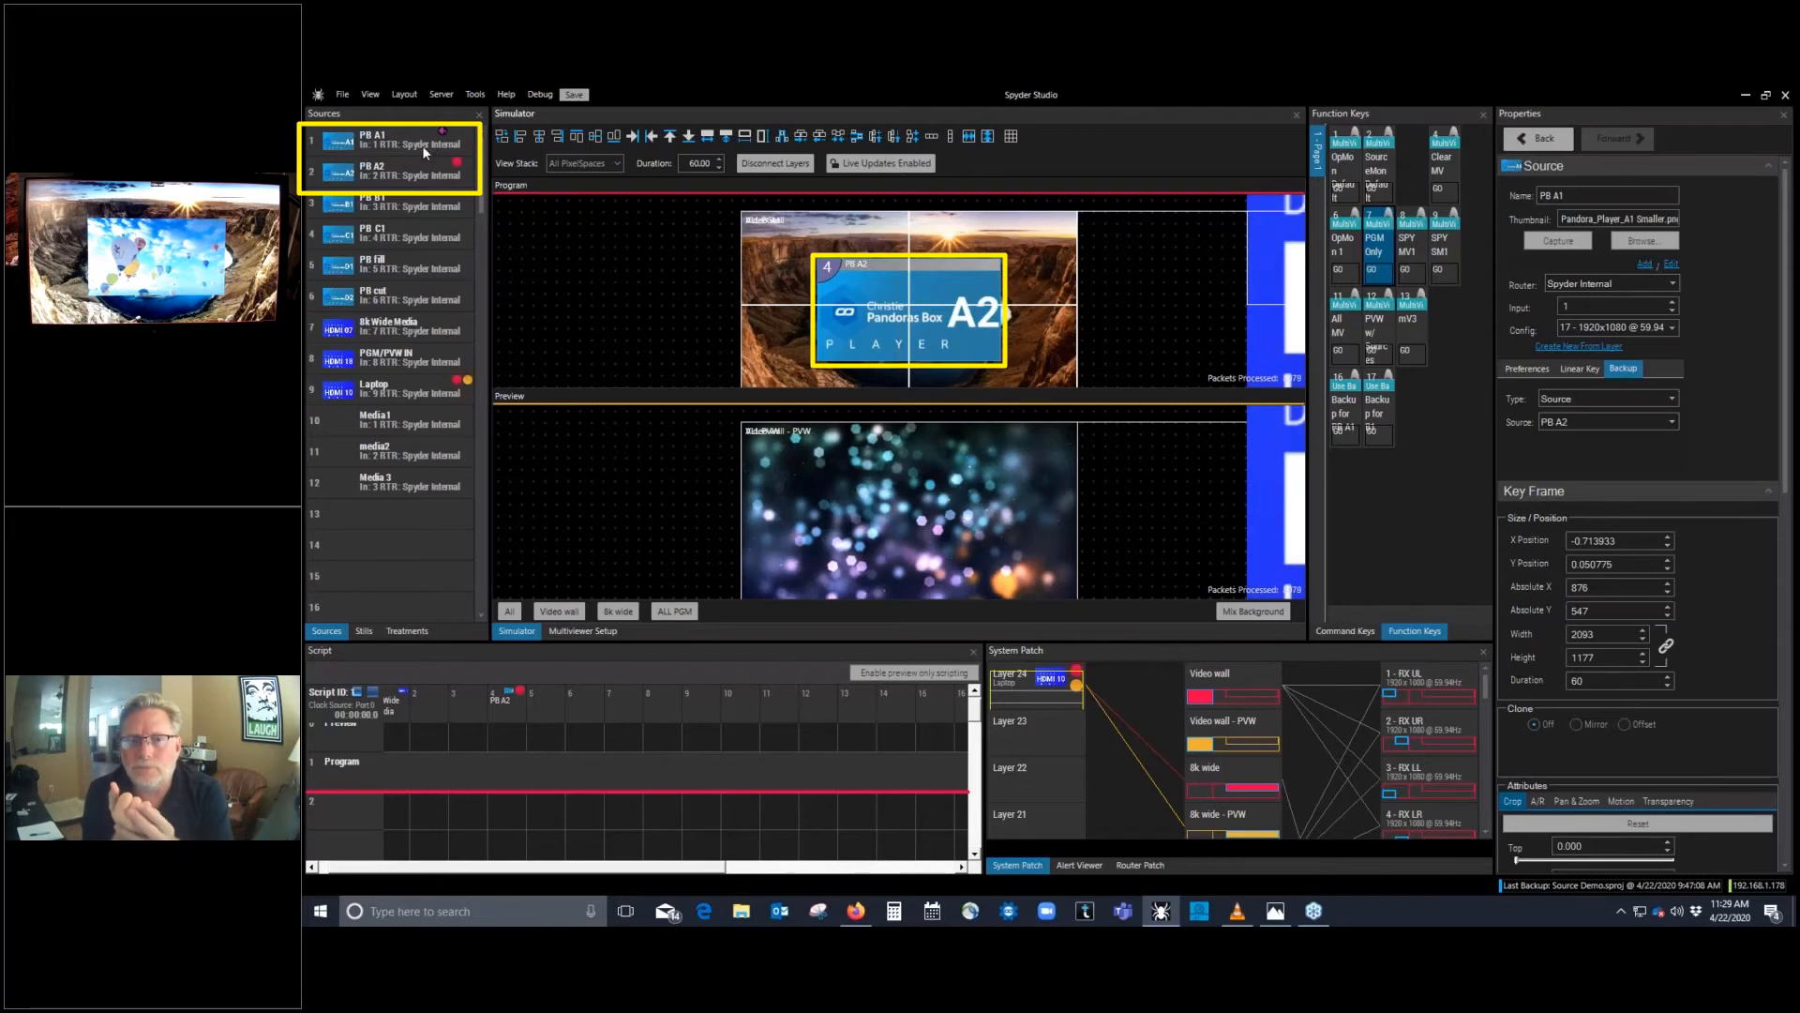
Step: Exit backup for the PB A1 source so its layer on Program returns to the primary input
{"action": "left_click", "coordinate": [398, 202]}
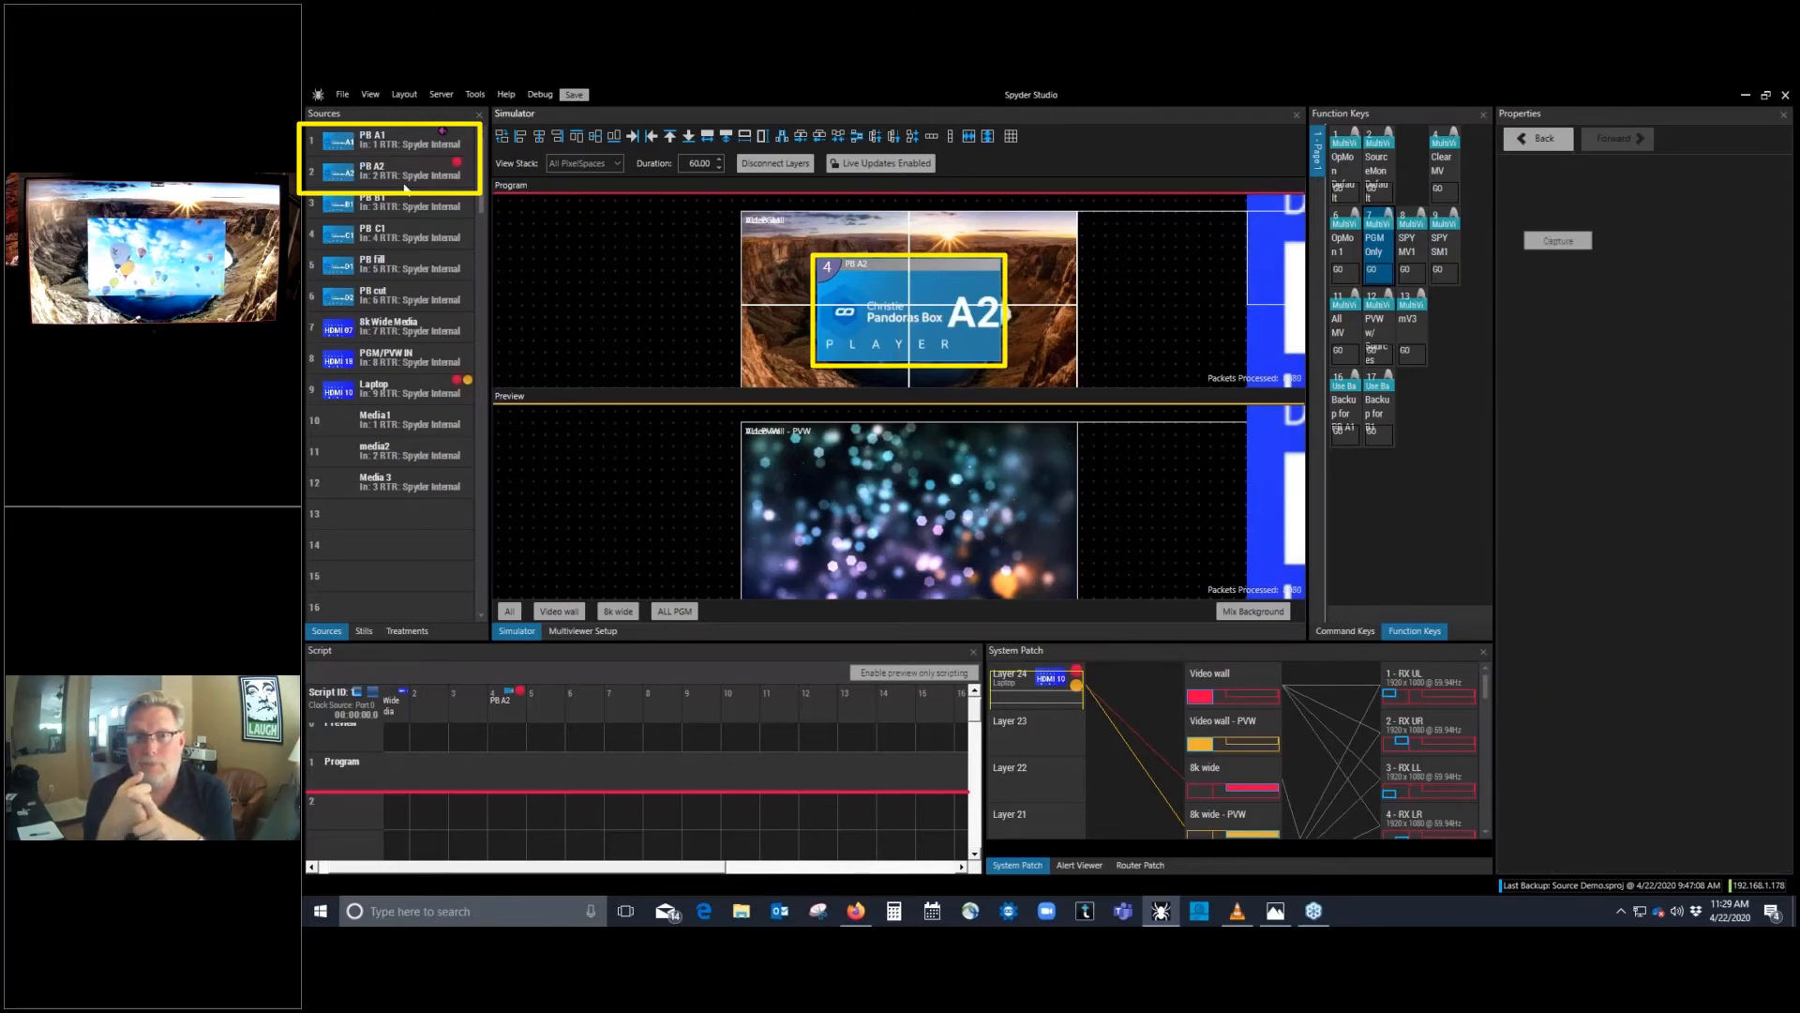
{"action": "left_click", "coordinate": [409, 150]}
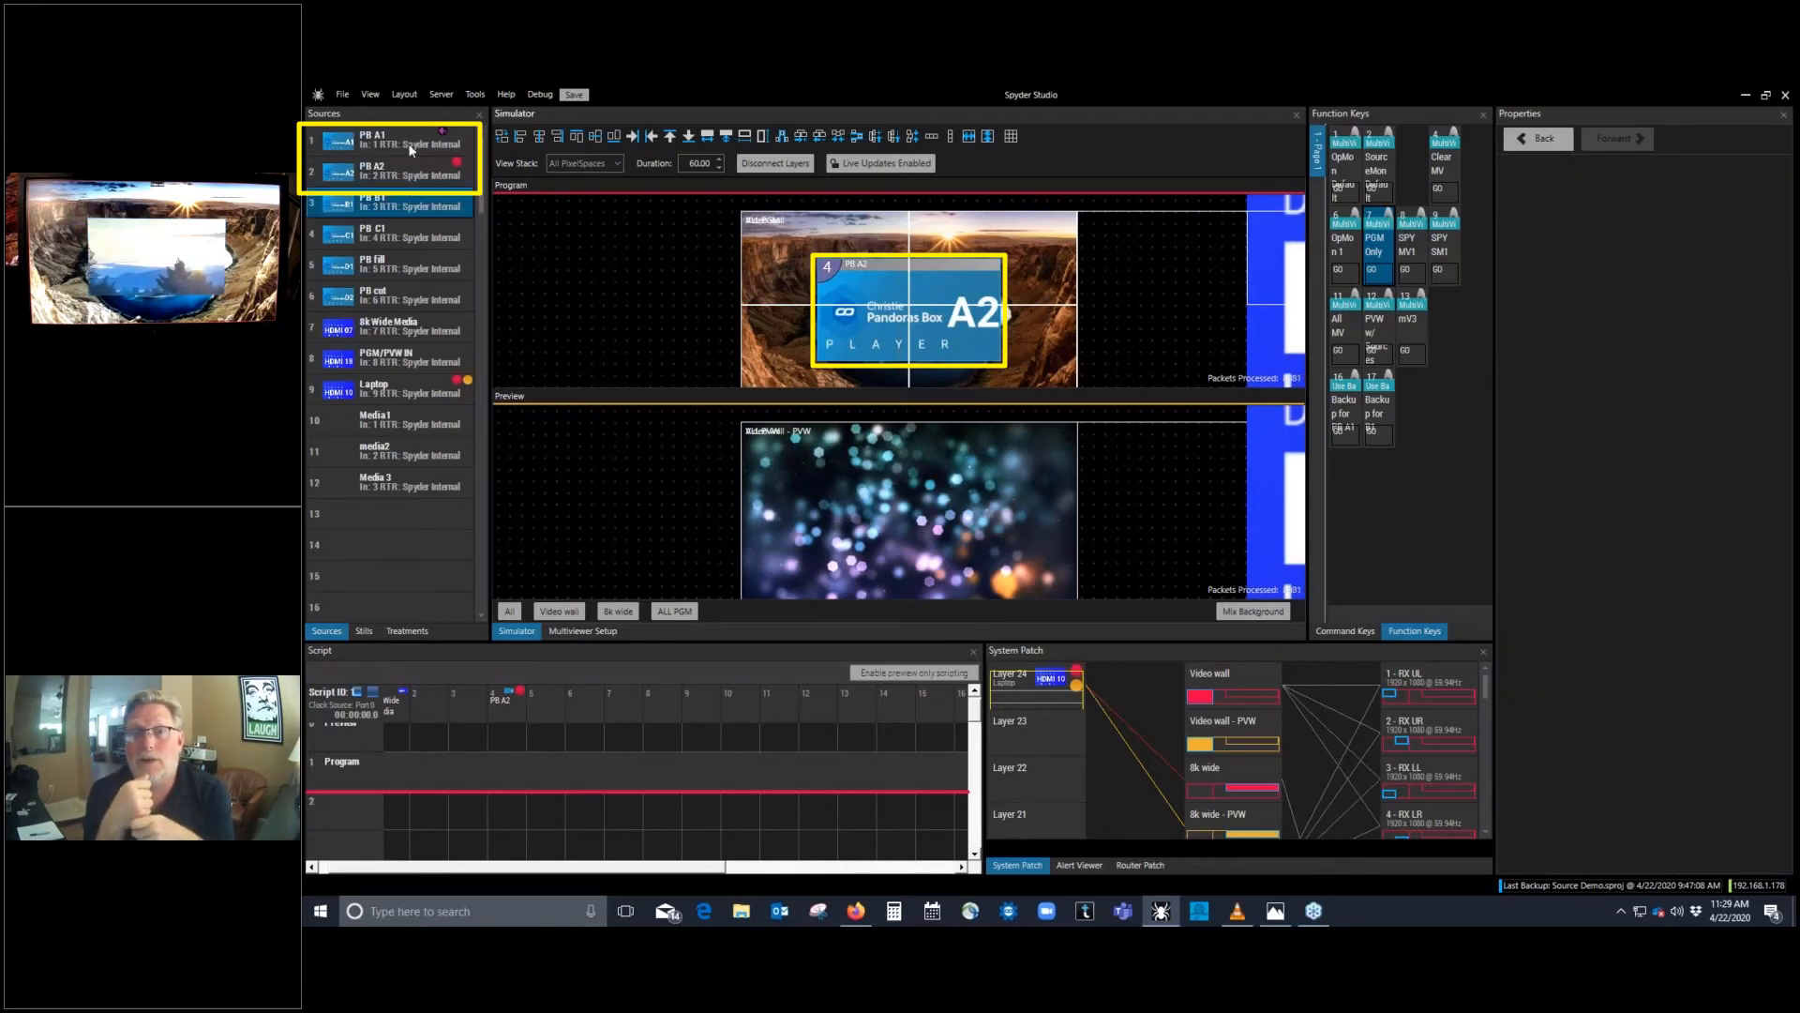
{"action": "right_click", "coordinate": [408, 148]}
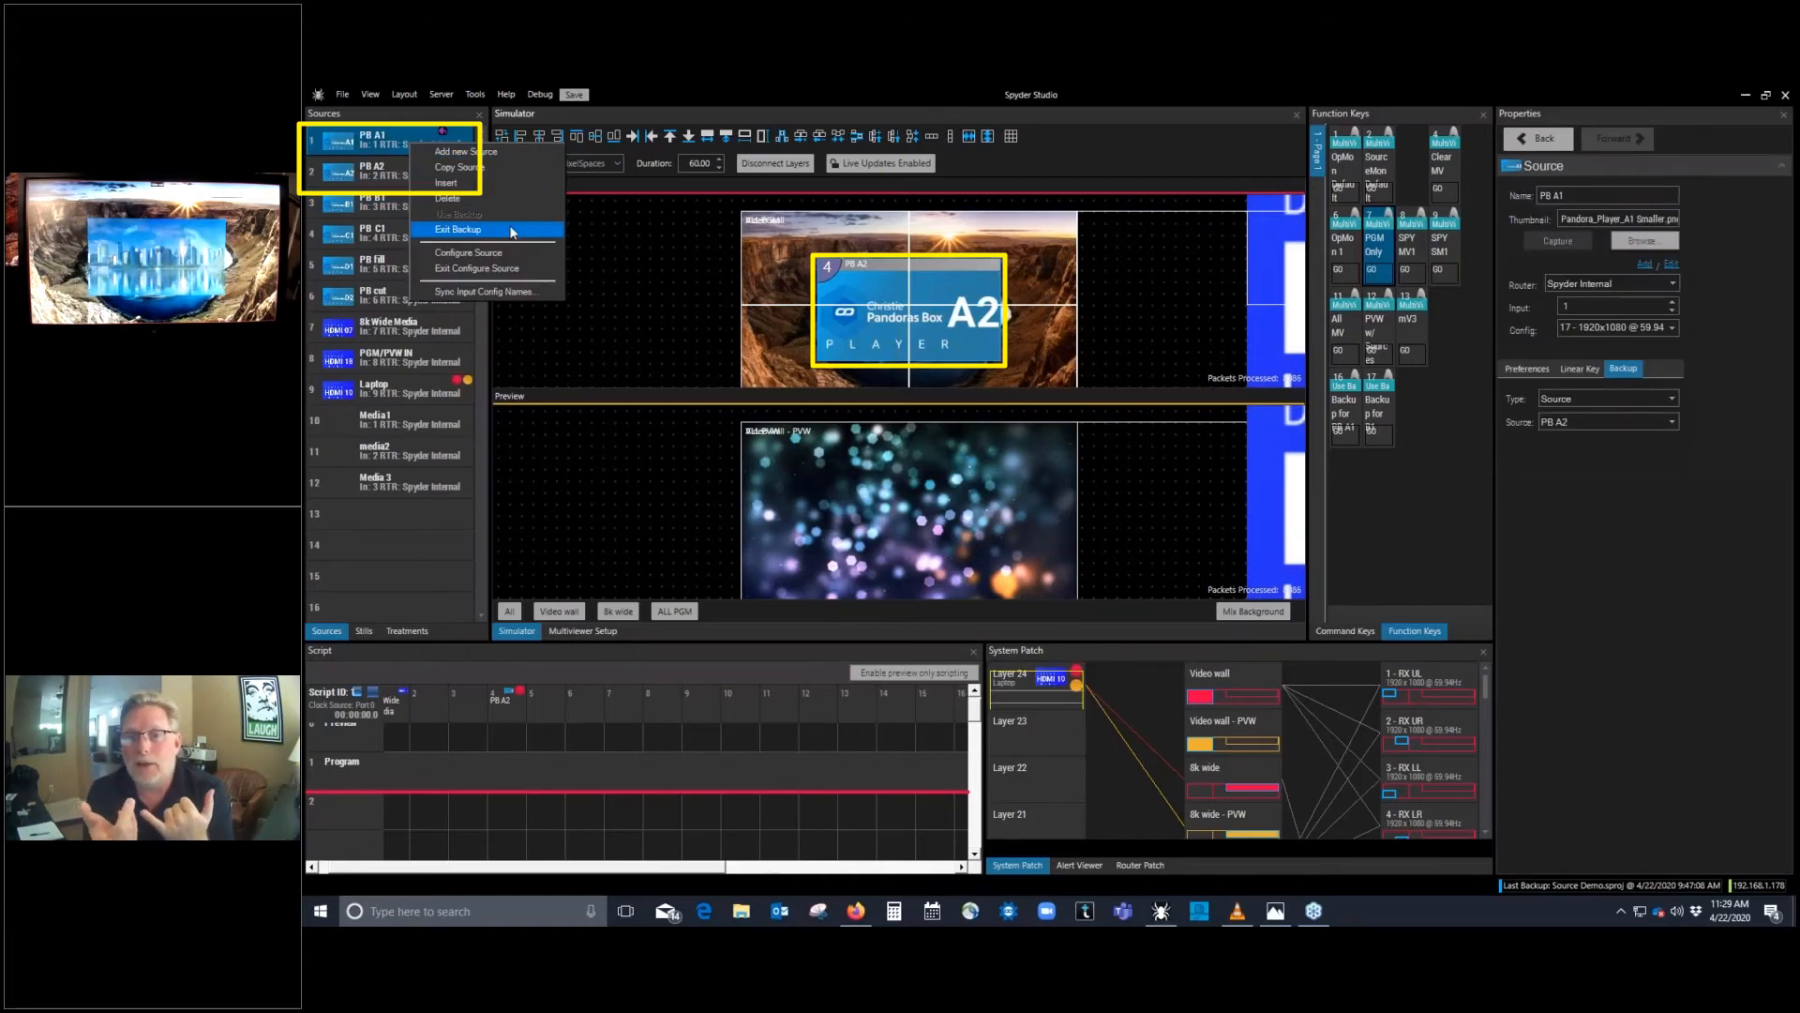
{"action": "left_click", "coordinate": [512, 231]}
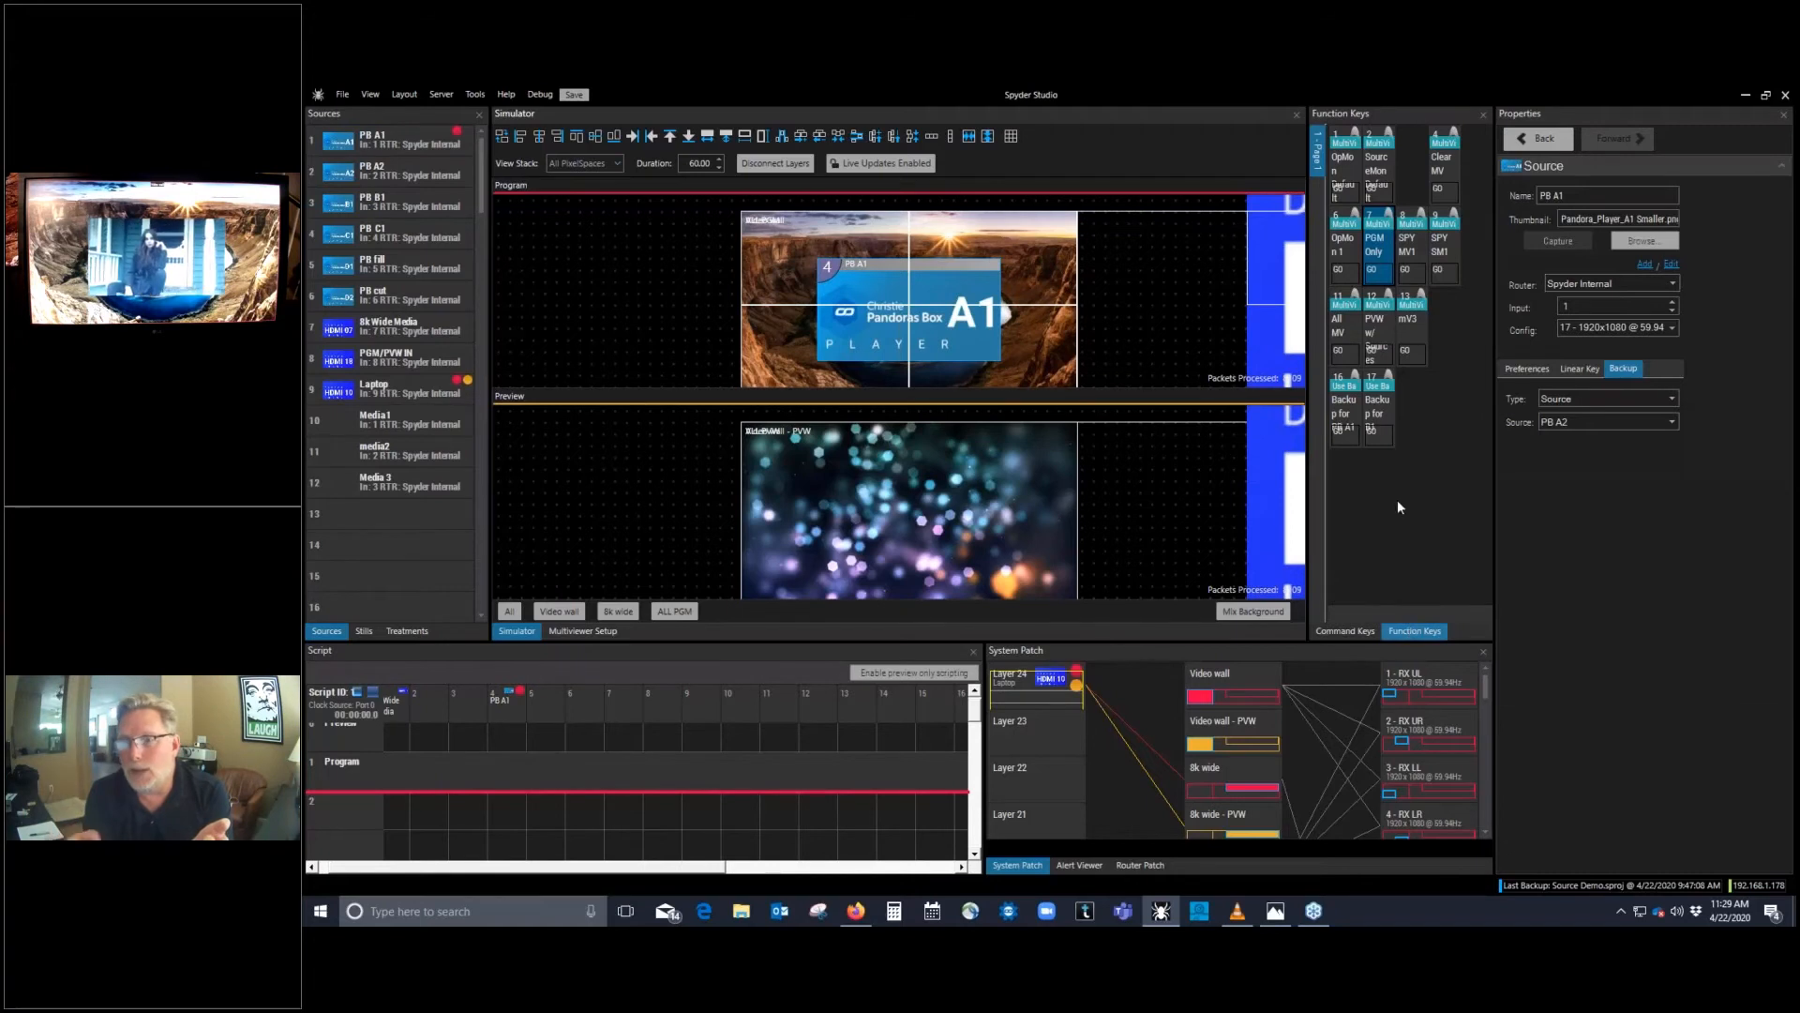
Step: Change the source of the Backup for PB A1 function key to PB B1
{"action": "left_click", "coordinate": [1345, 406]}
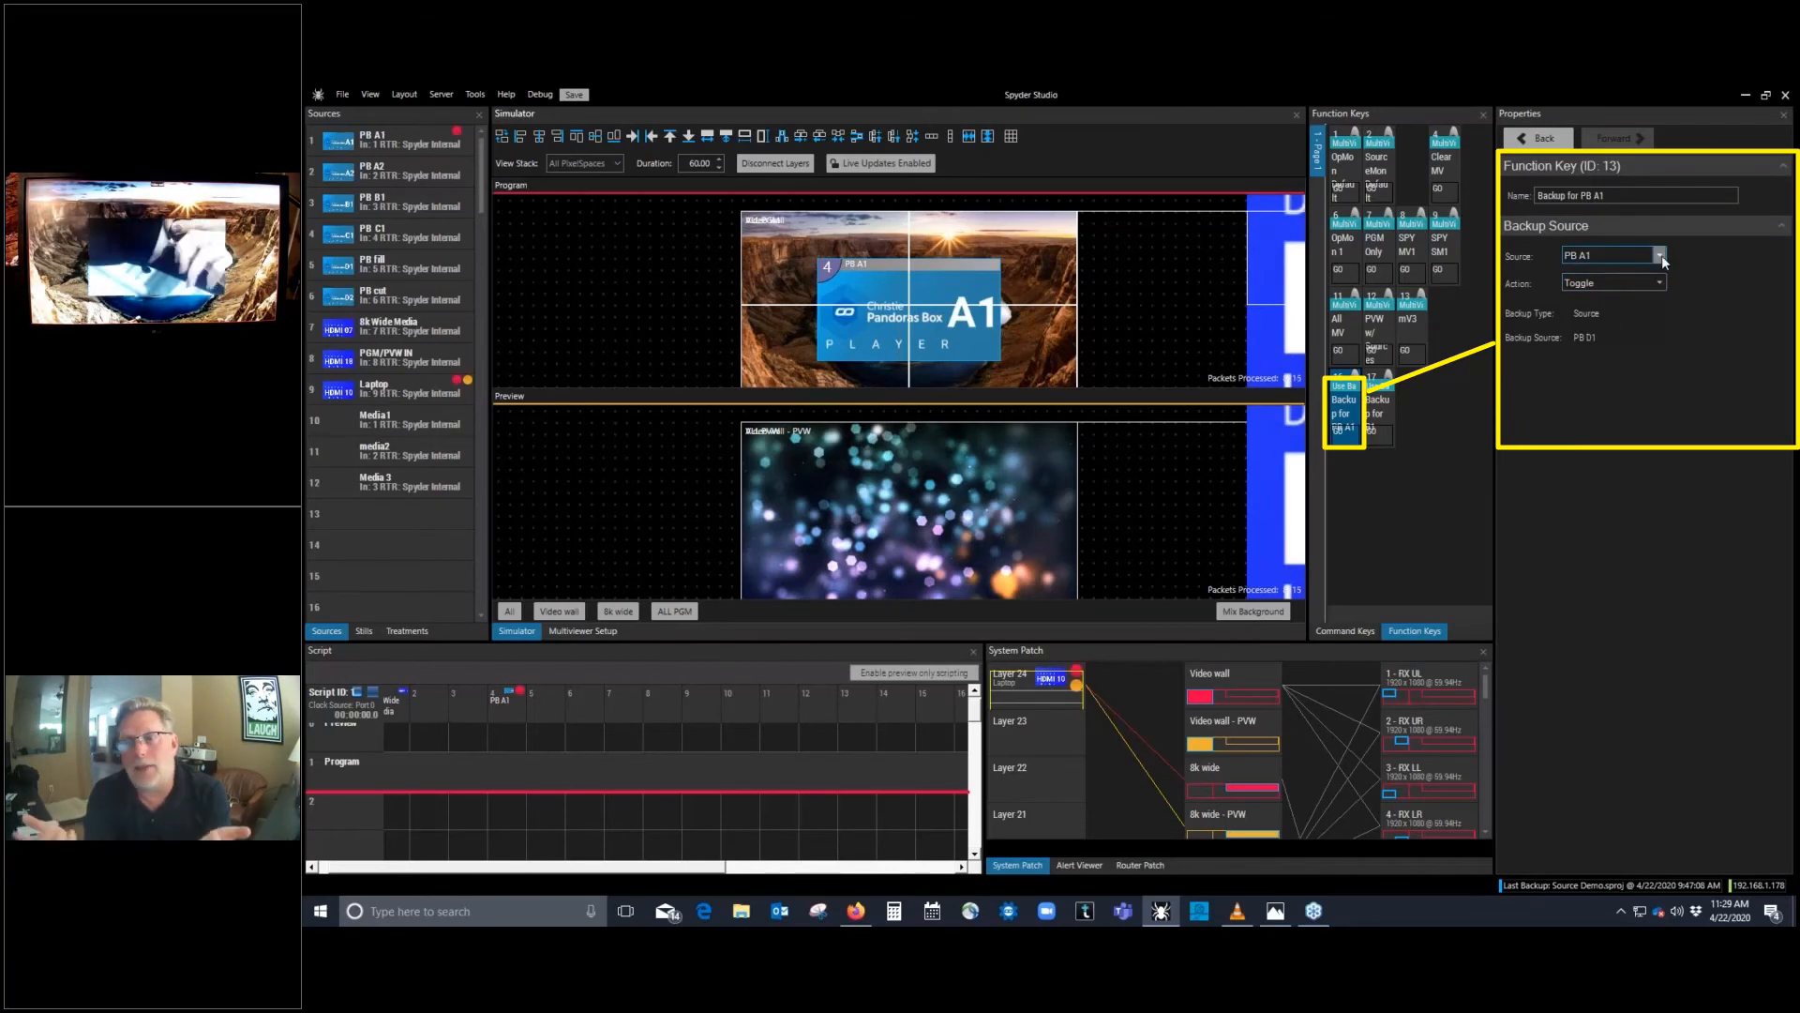
{"action": "left_click", "coordinate": [1659, 255]}
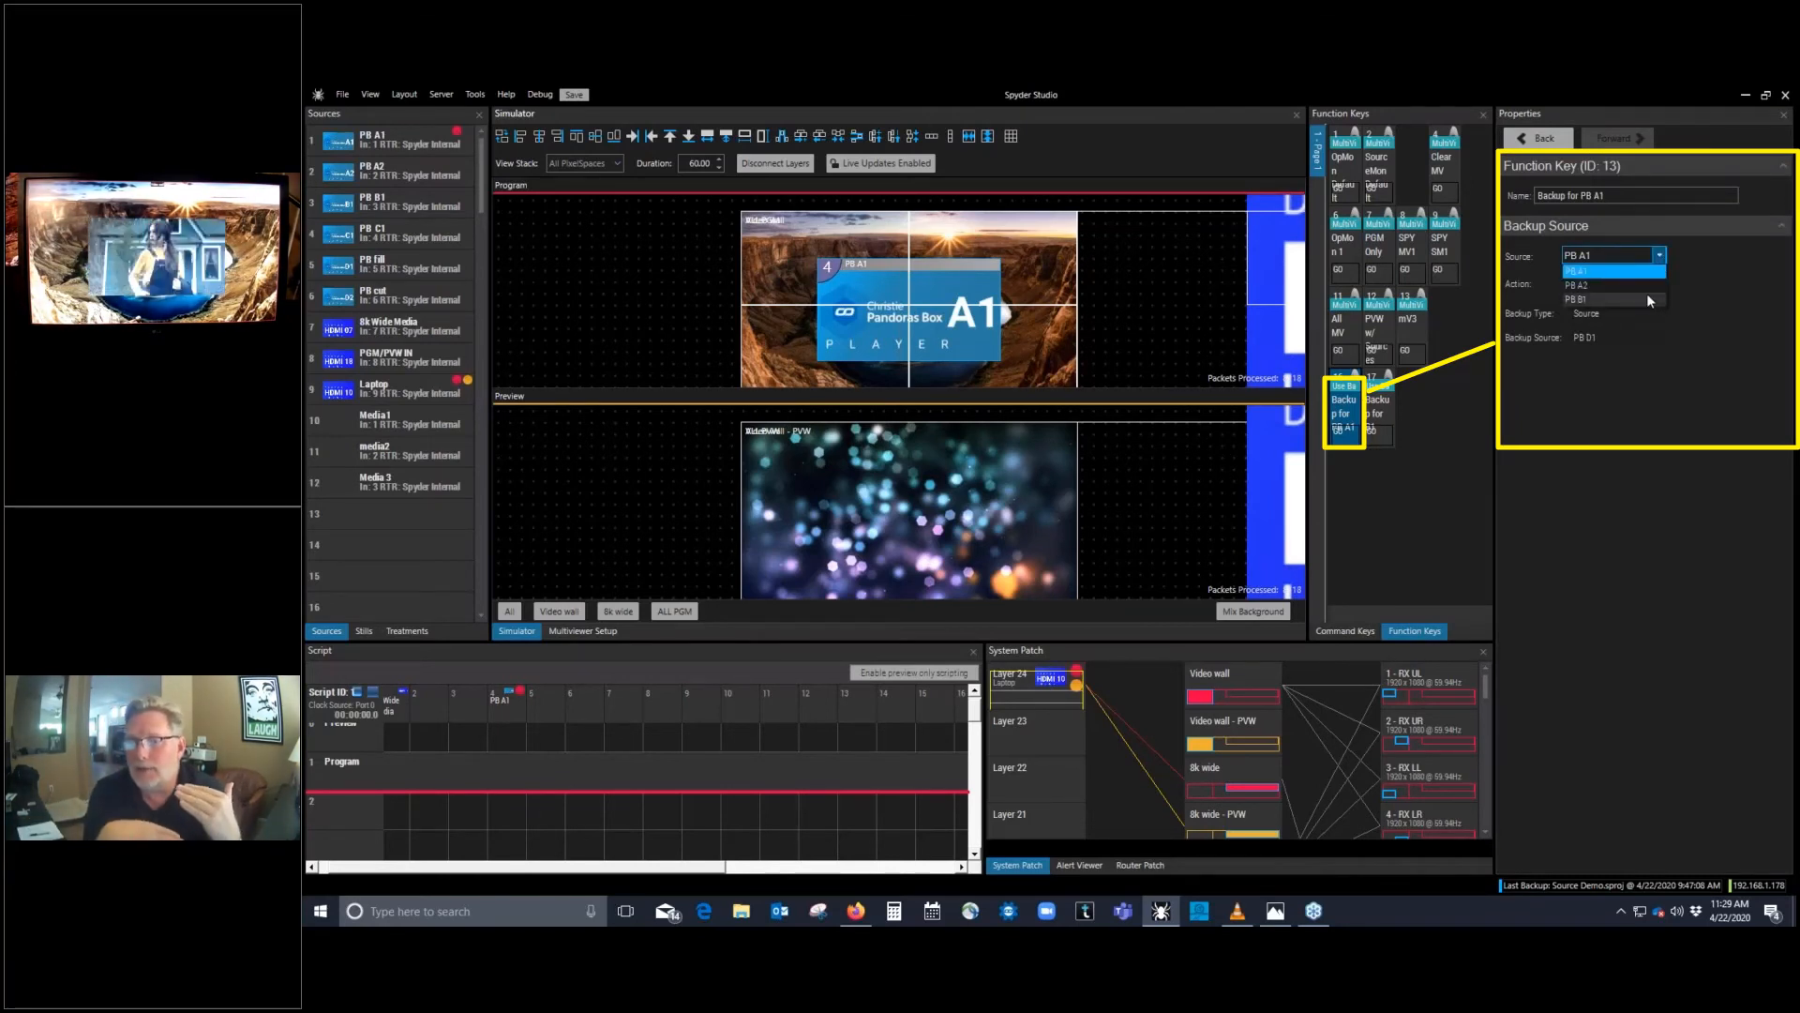
{"action": "left_click", "coordinate": [1647, 295]}
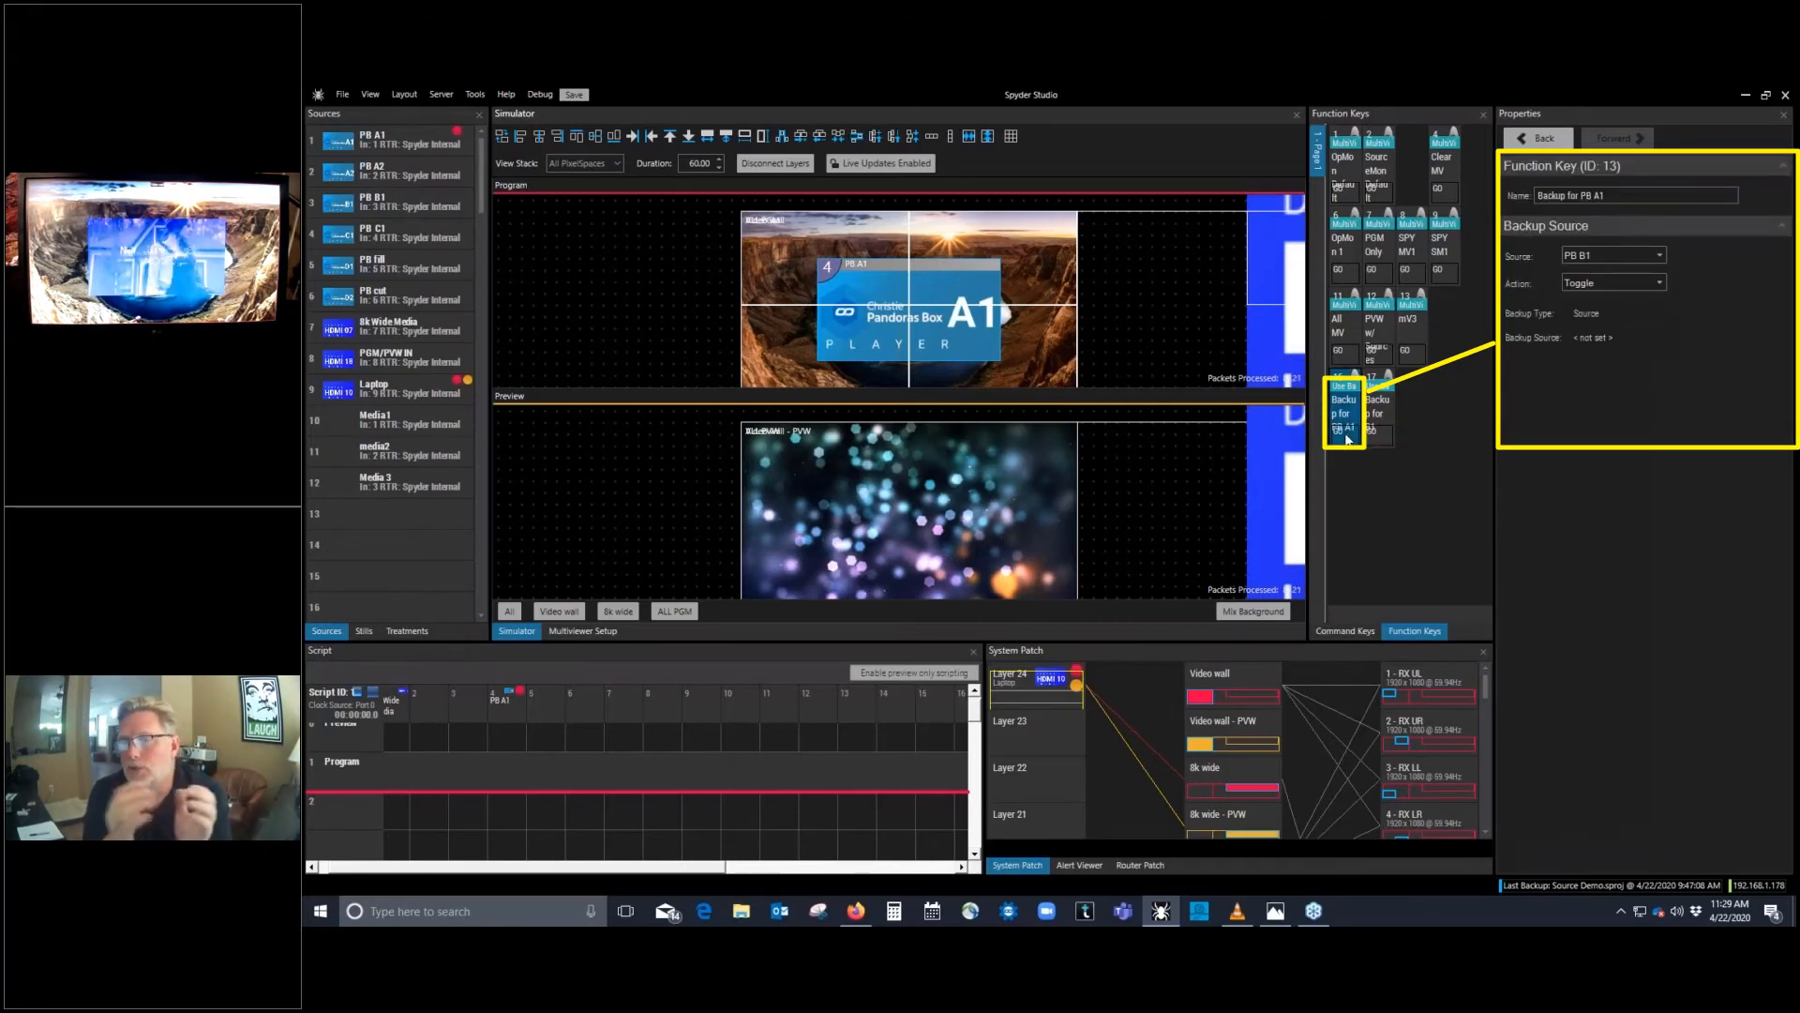
{"action": "left_click", "coordinate": [1655, 256]}
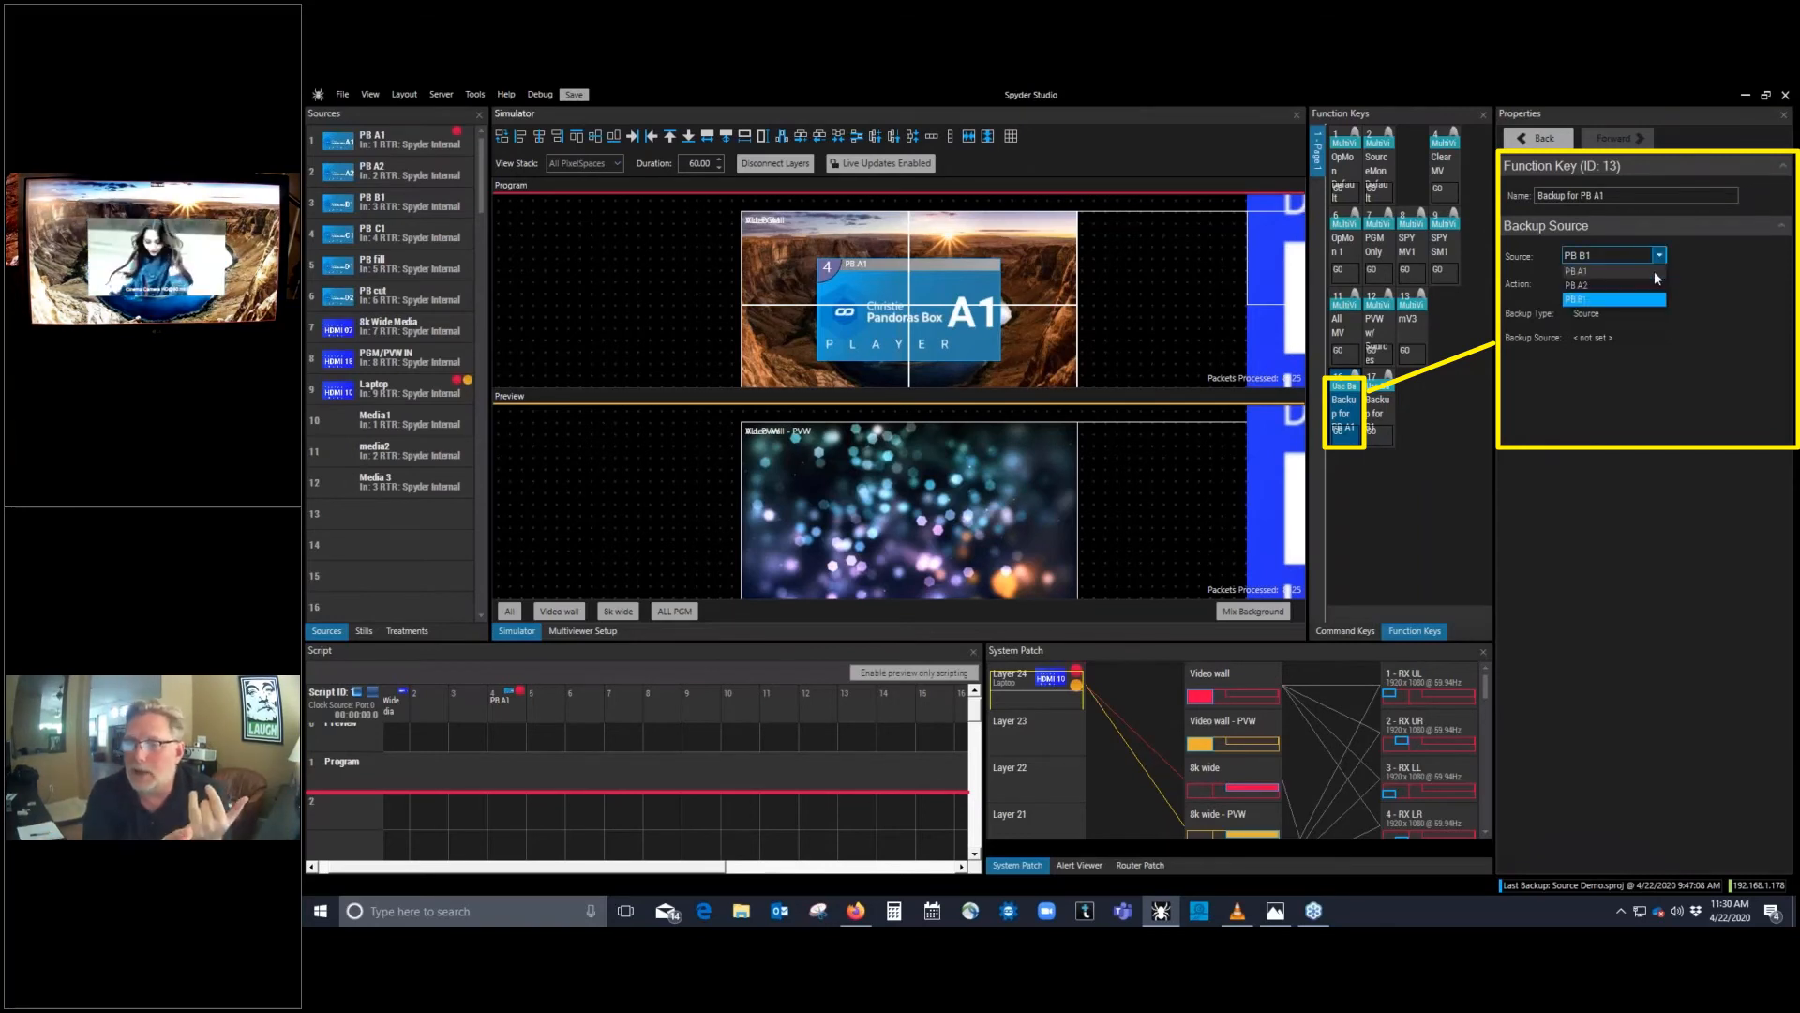
{"action": "left_click", "coordinate": [1442, 397]}
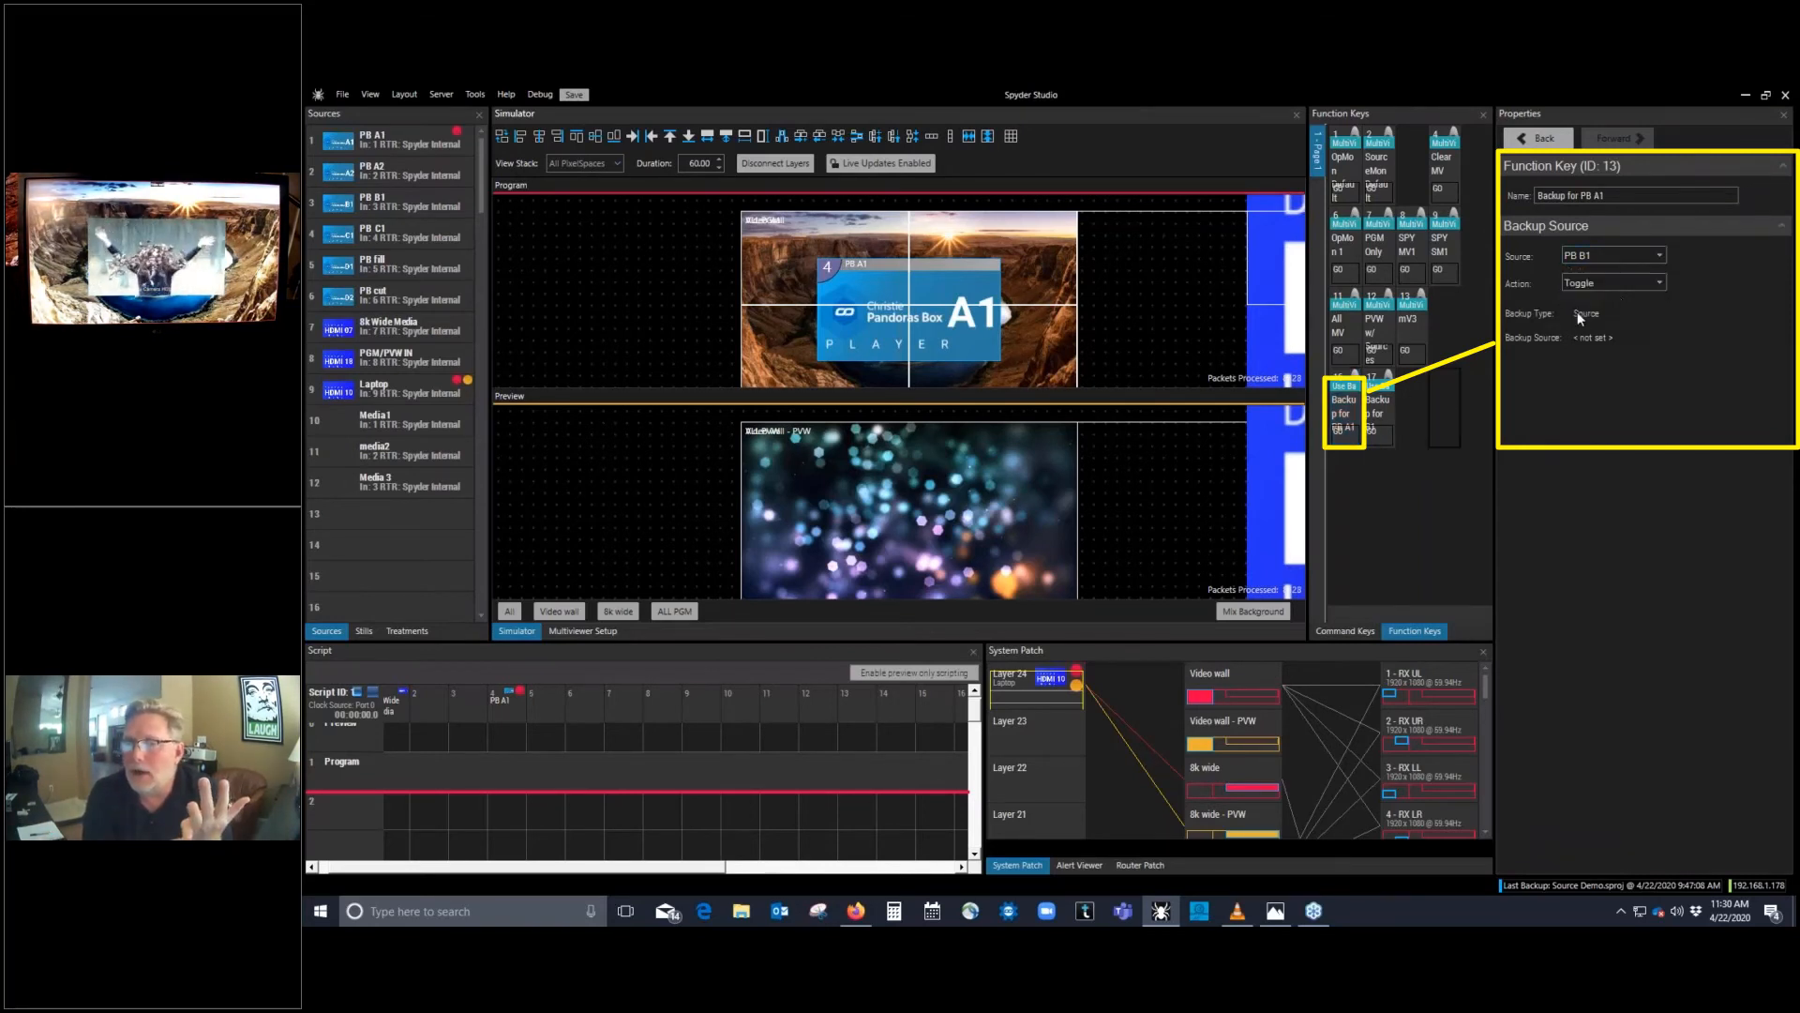
Step: Set the source of the Backup for PB A1 function key to PB A1, keeping Toggle as its action
{"action": "left_click", "coordinate": [1655, 284]}
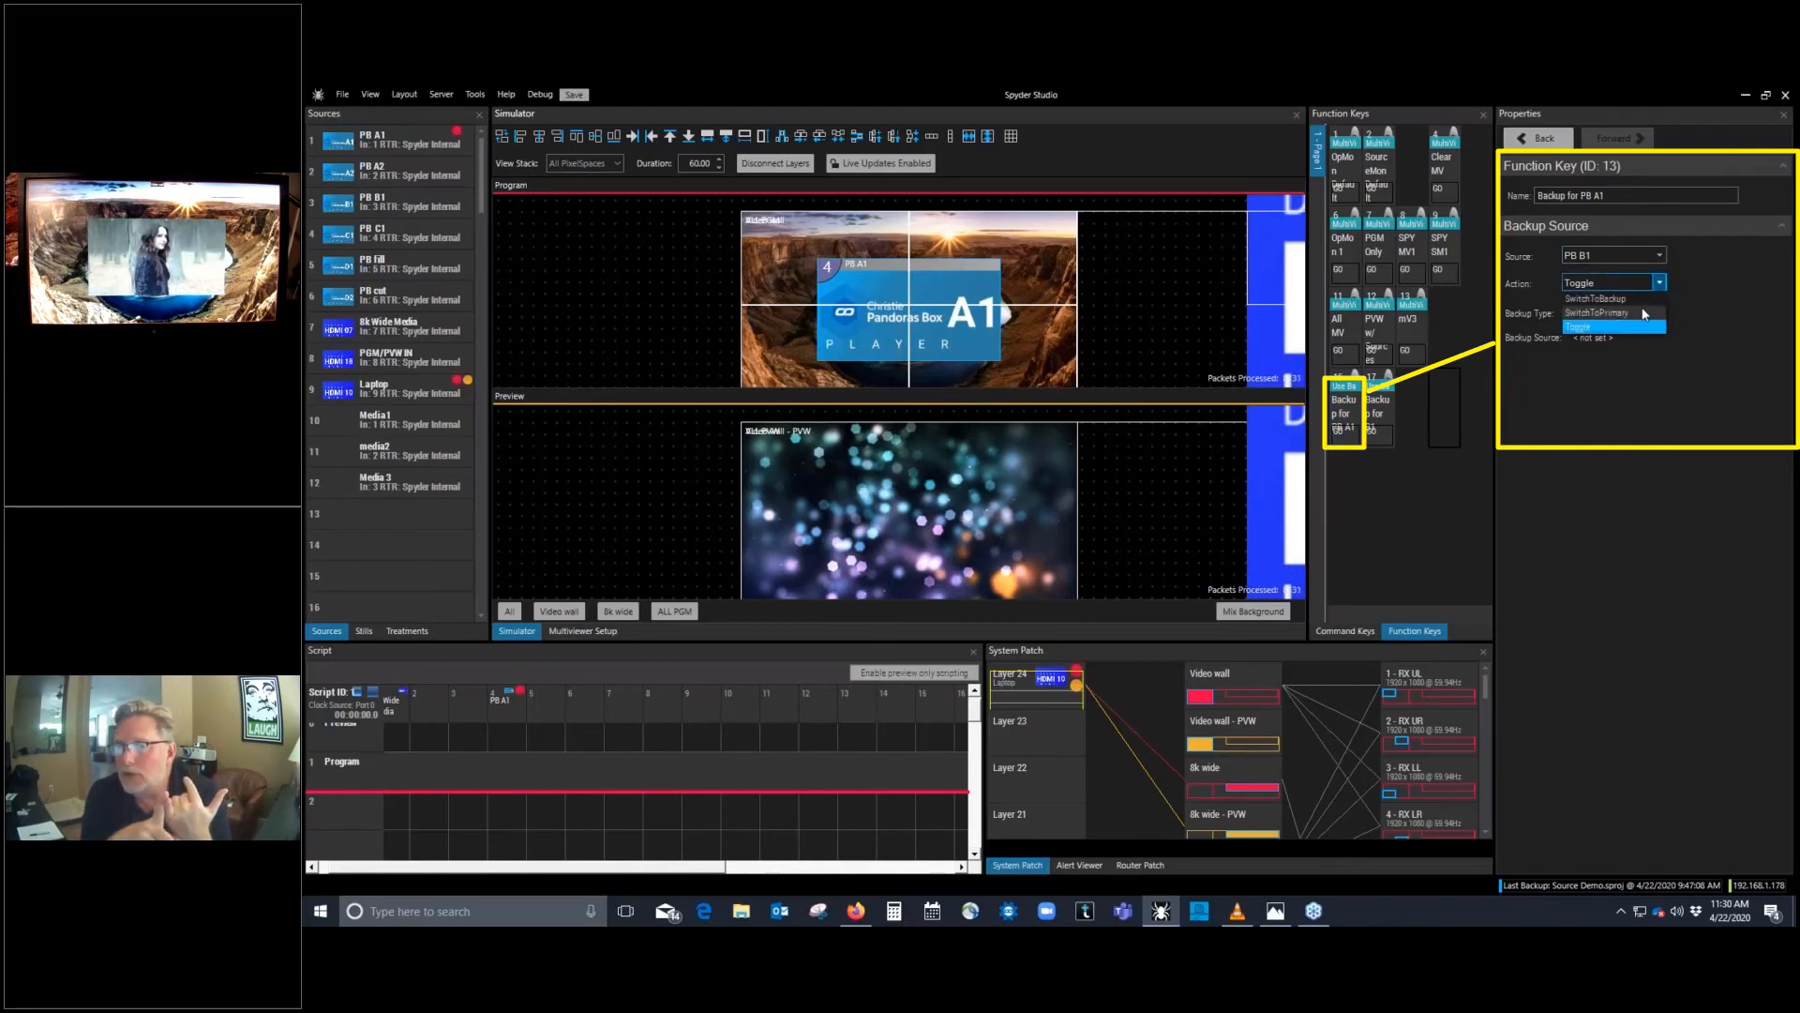
{"action": "left_click", "coordinate": [1652, 417]}
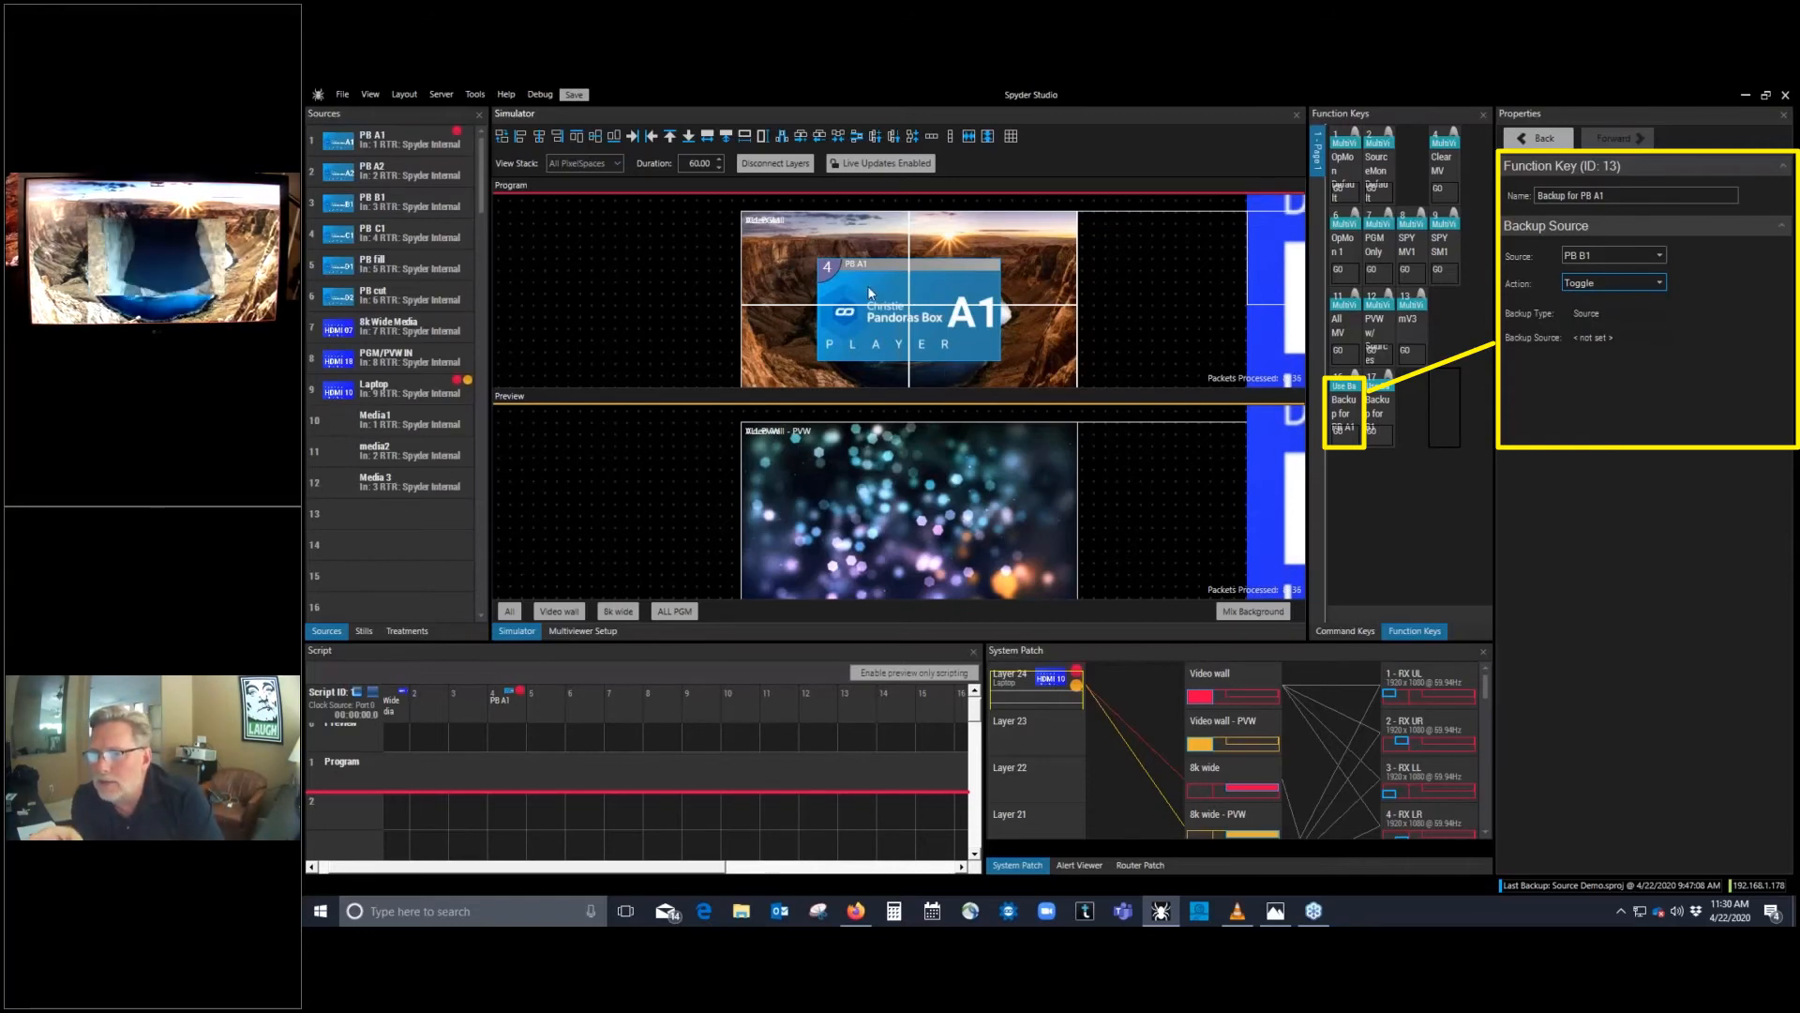
{"action": "left_click", "coordinate": [1661, 256]}
{"action": "left_click", "coordinate": [1641, 300]}
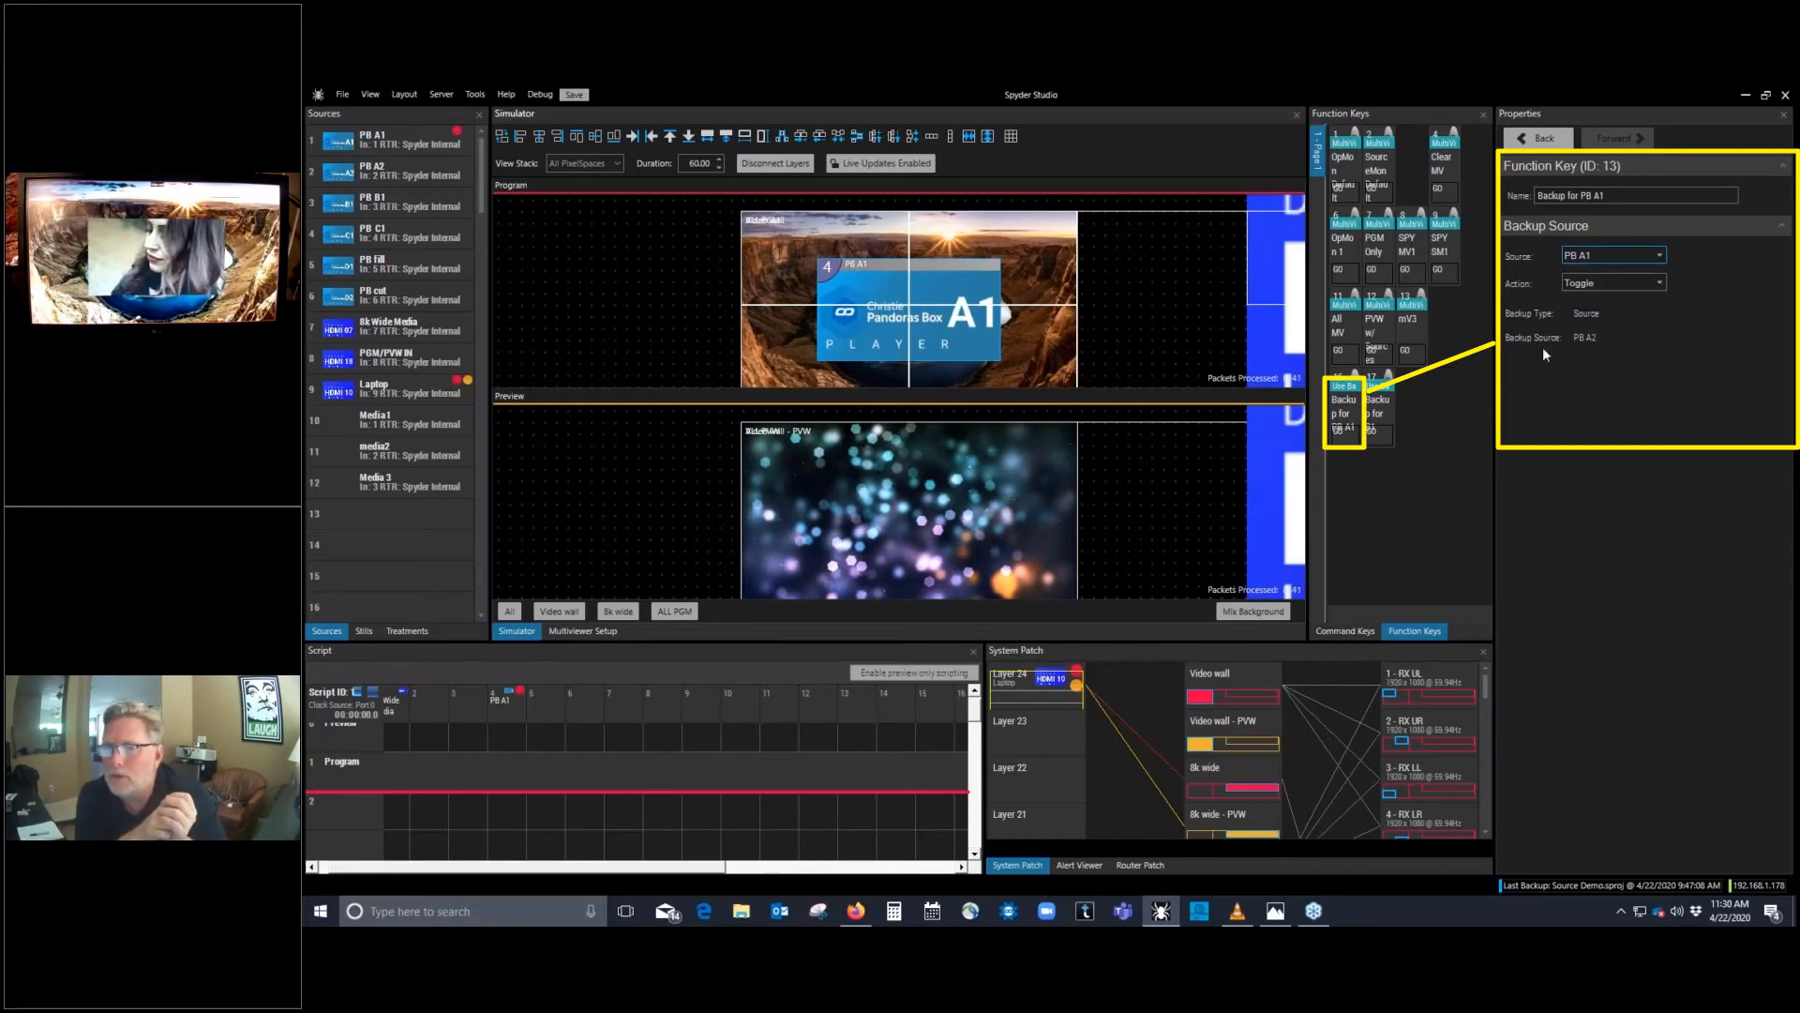
Step: Trigger the Backup for PB A1 function key repeatedly to toggle the Program layer between PB A1 and PB A2, ending on PB A2
{"action": "left_click", "coordinate": [1341, 436]}
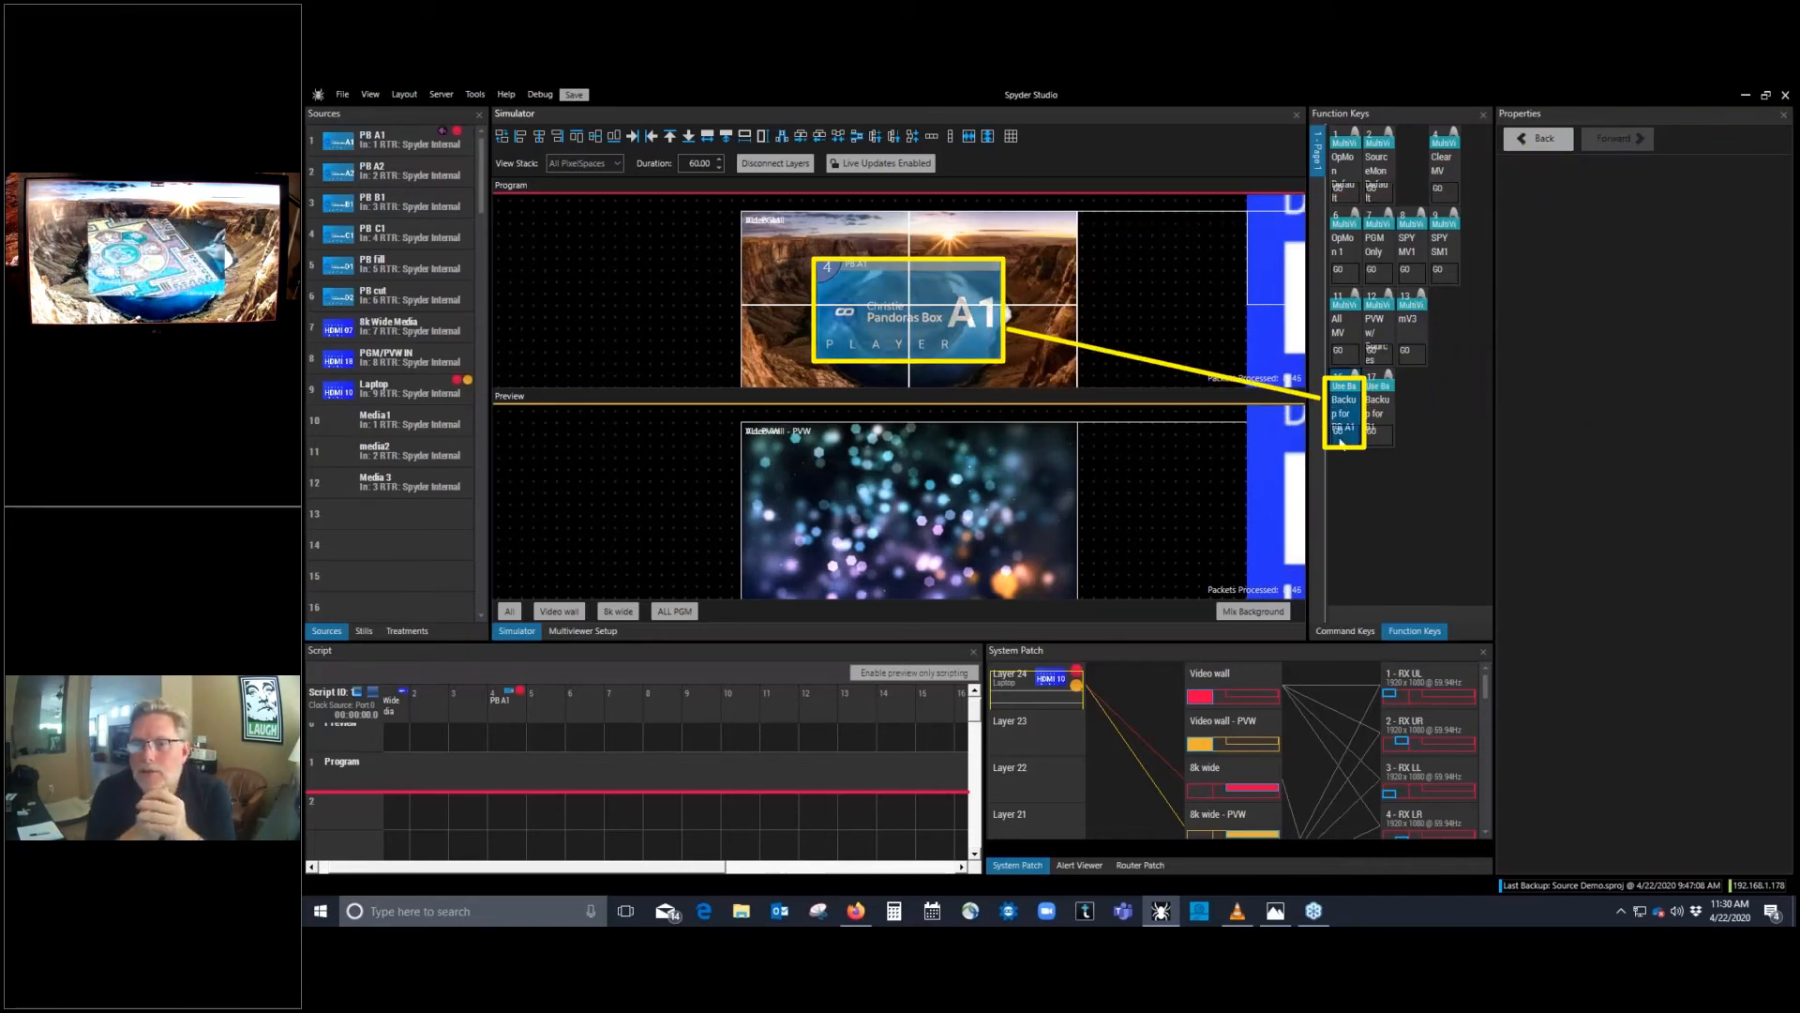
{"action": "left_click", "coordinate": [1341, 436]}
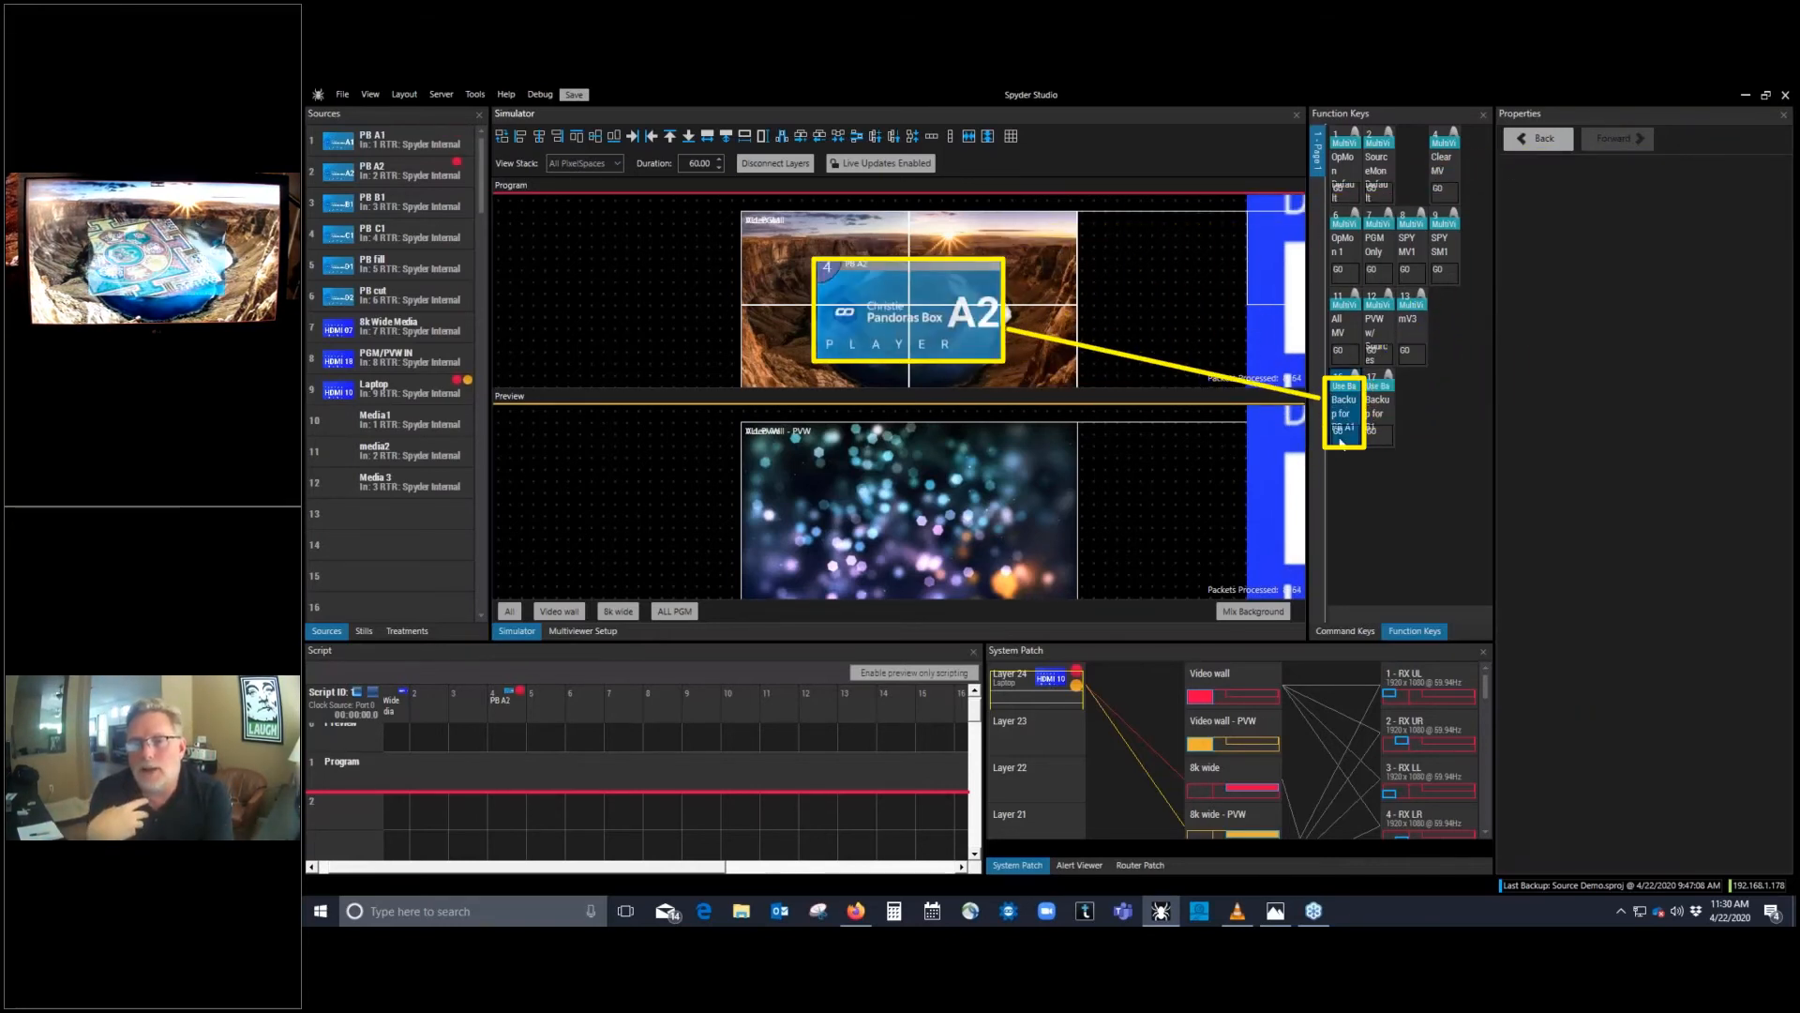
{"action": "left_click", "coordinate": [1341, 436]}
{"action": "left_click", "coordinate": [1342, 439]}
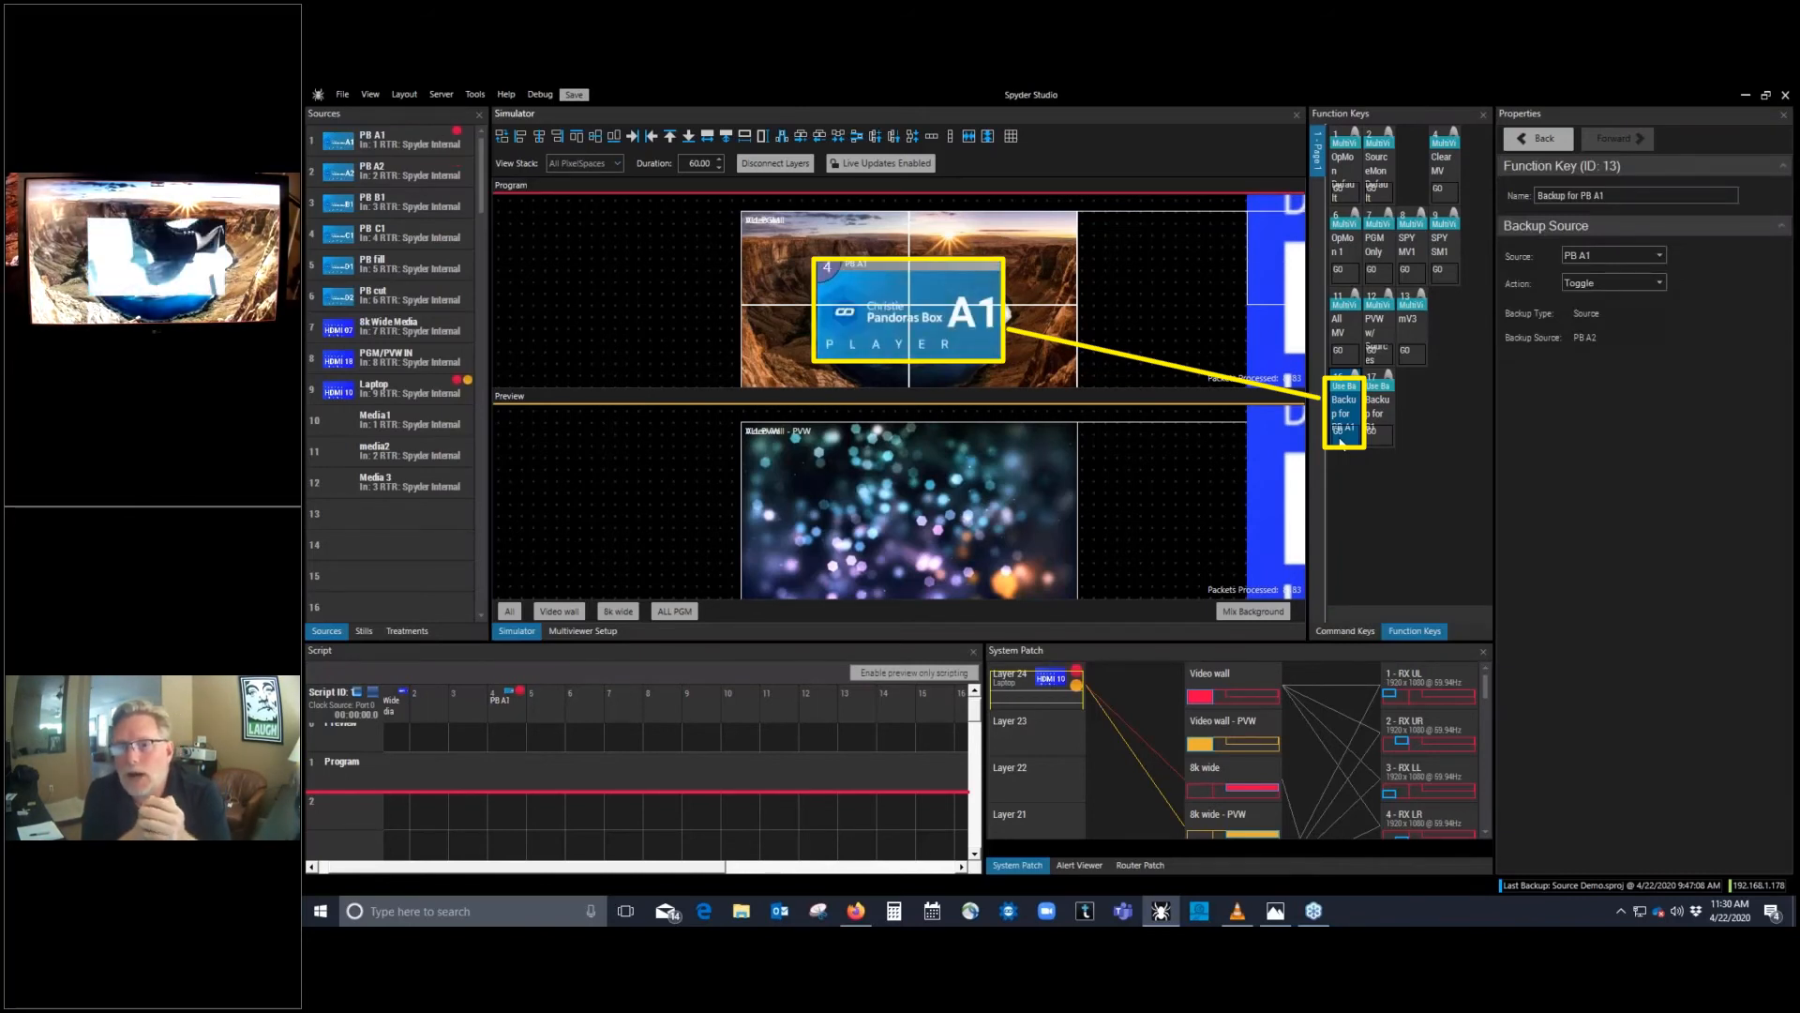
{"action": "left_click", "coordinate": [1340, 439]}
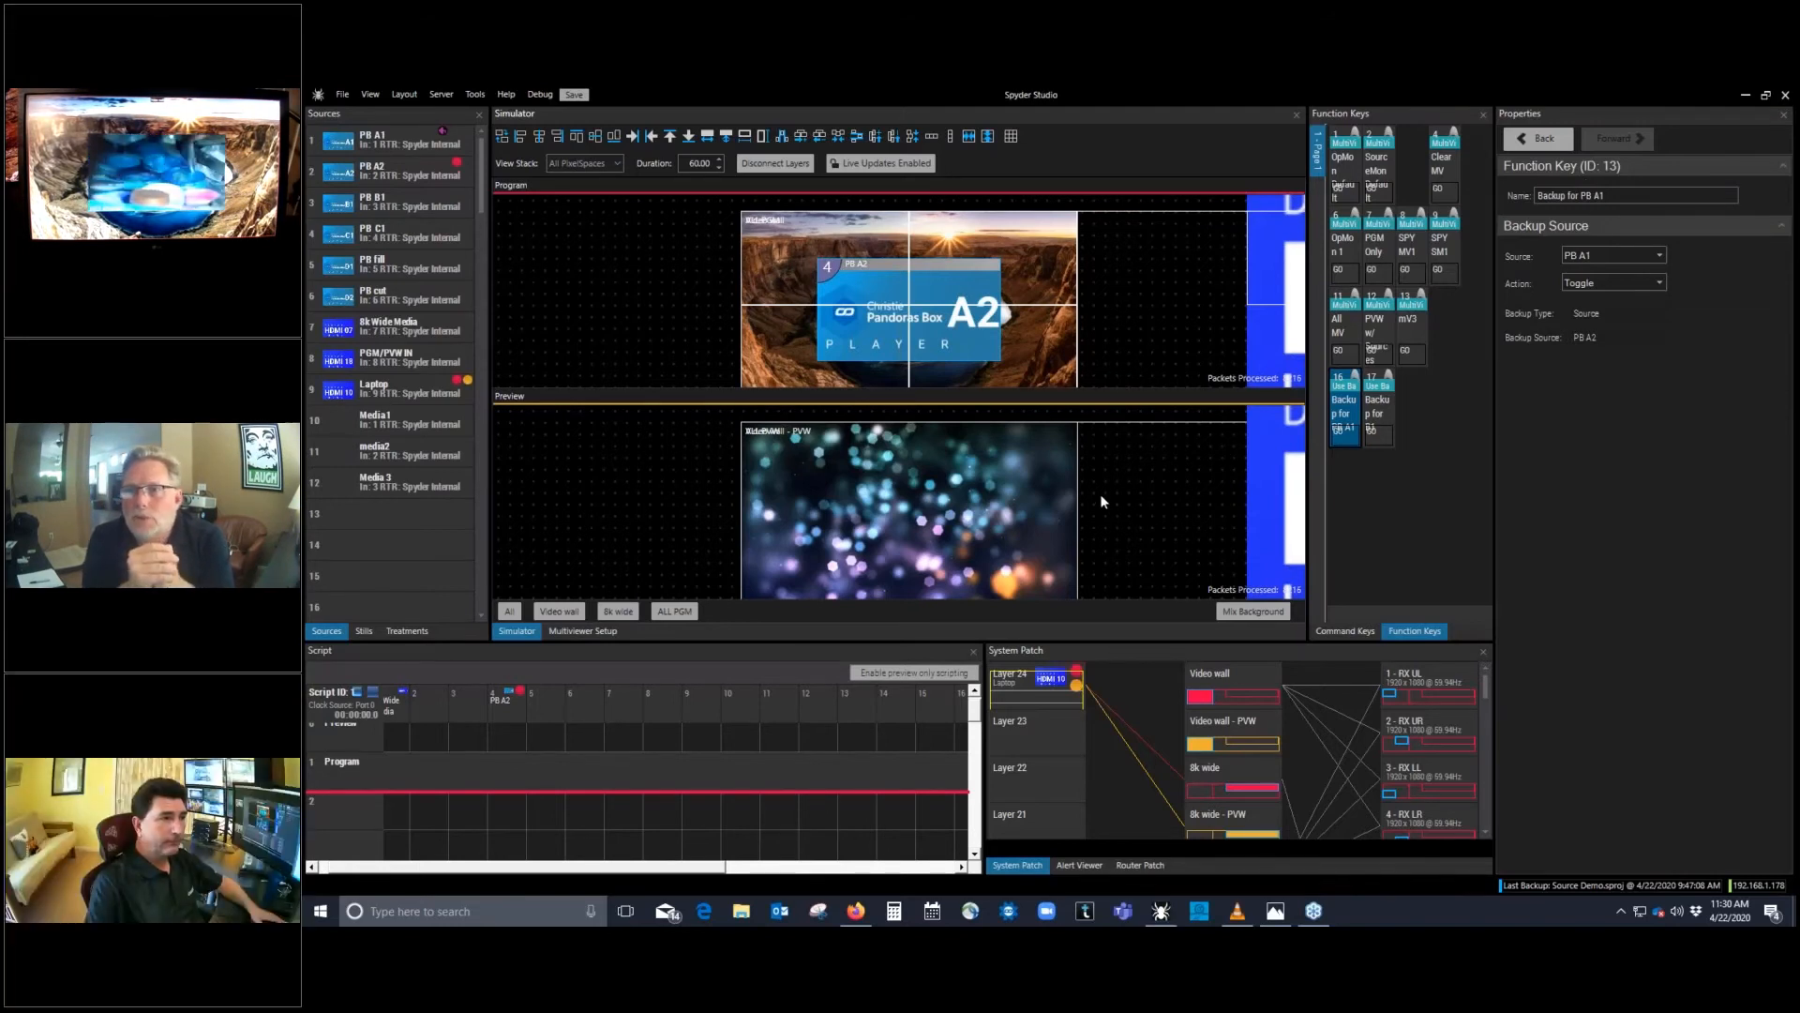
Step: Look through the stills list and inspect the properties of the hd-1920x1080-abstract-3d still
{"action": "left_click", "coordinate": [364, 630]}
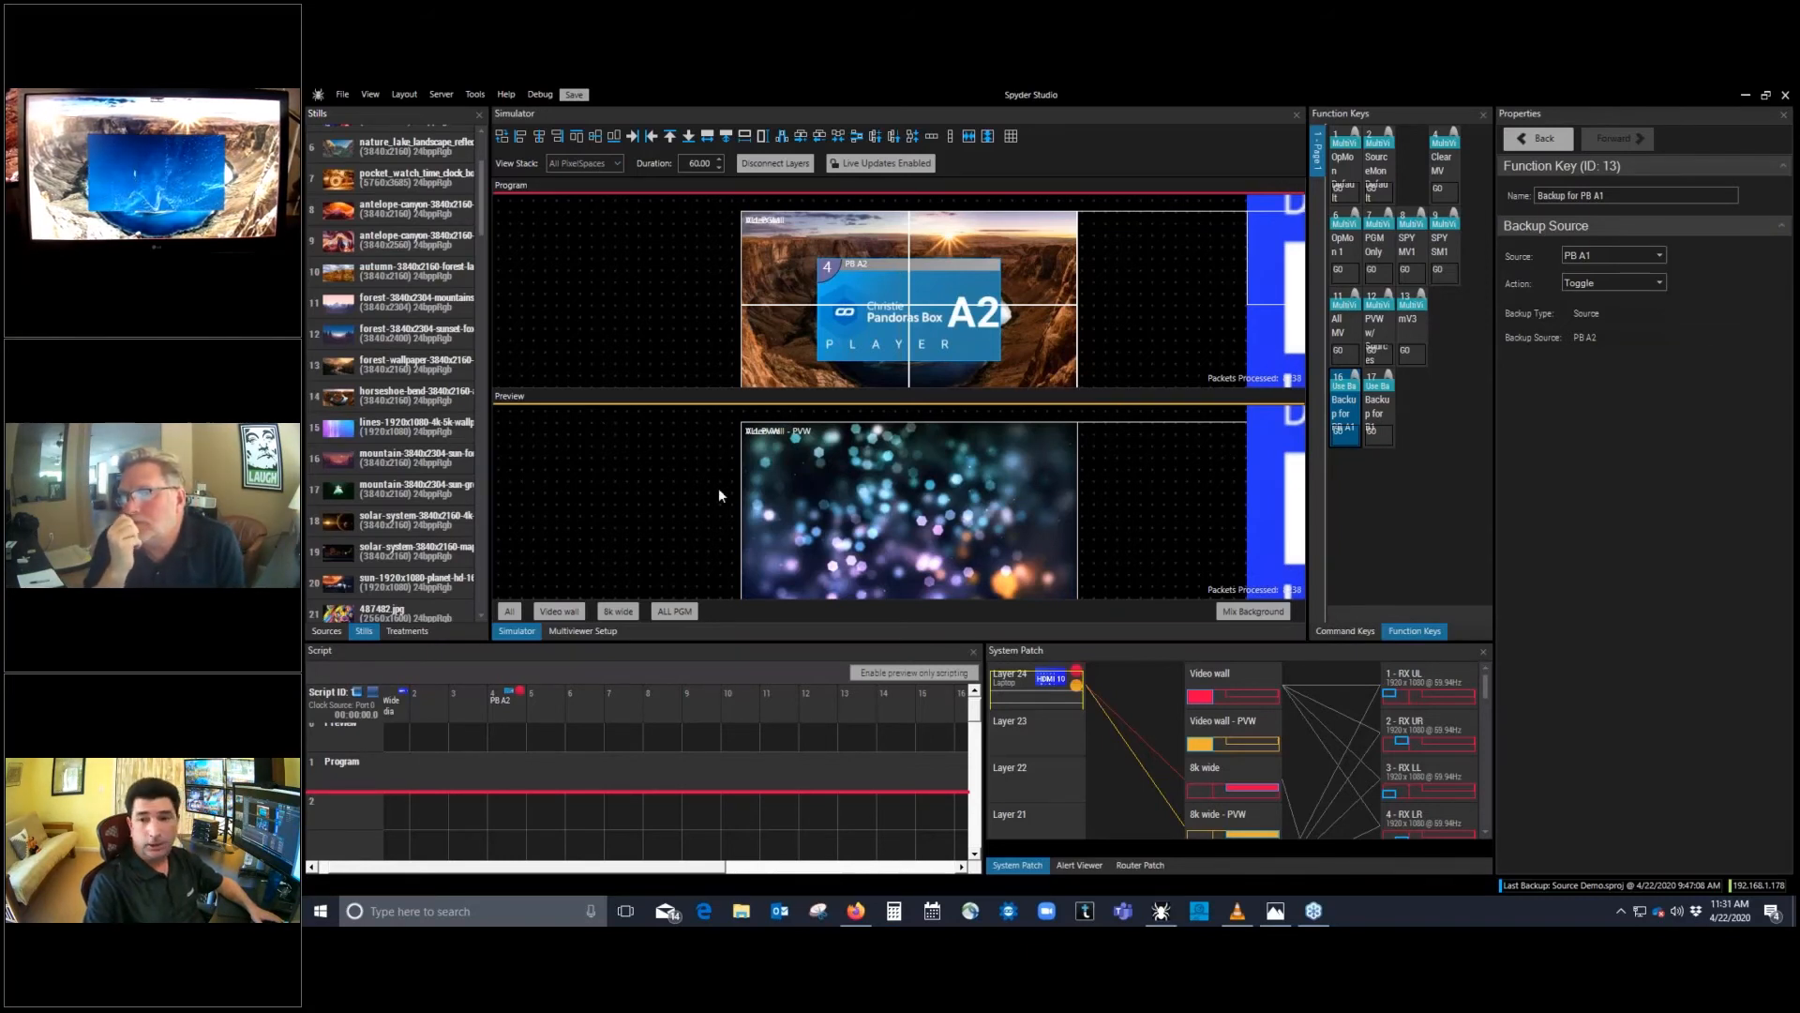
{"action": "left_click", "coordinate": [337, 628]}
{"action": "left_click", "coordinate": [387, 514]}
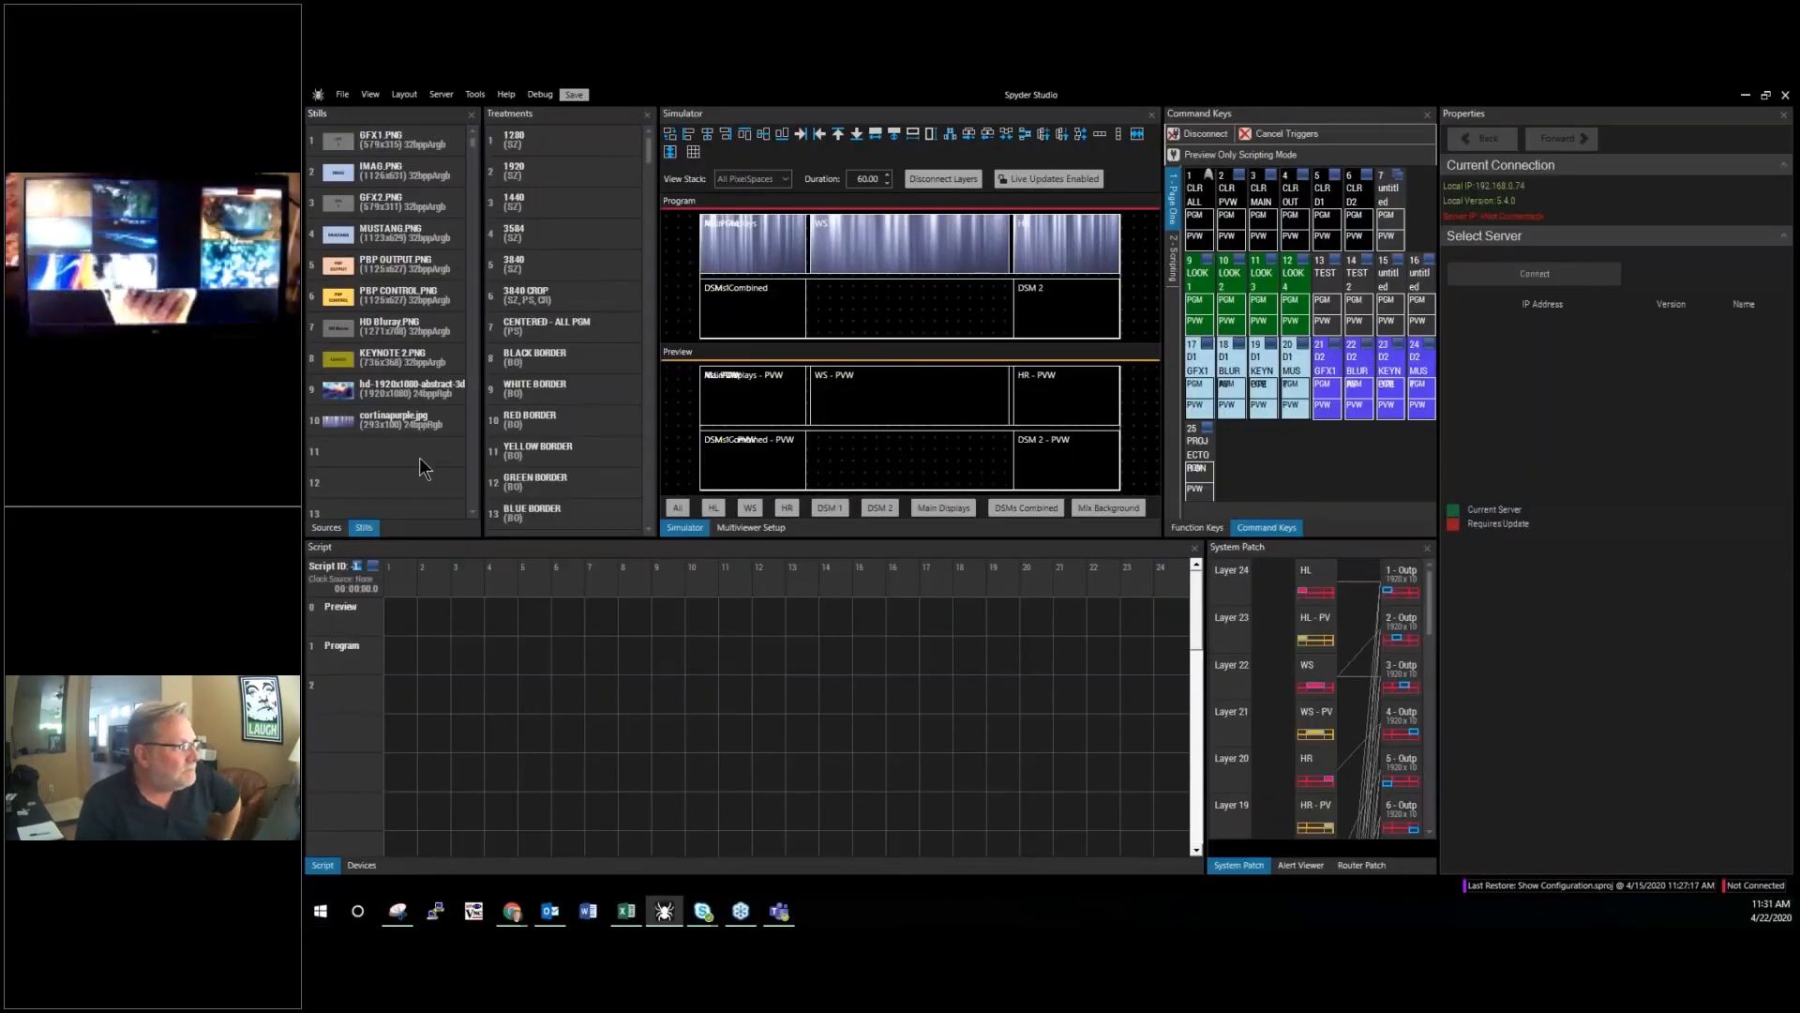
{"action": "left_click", "coordinate": [403, 387]}
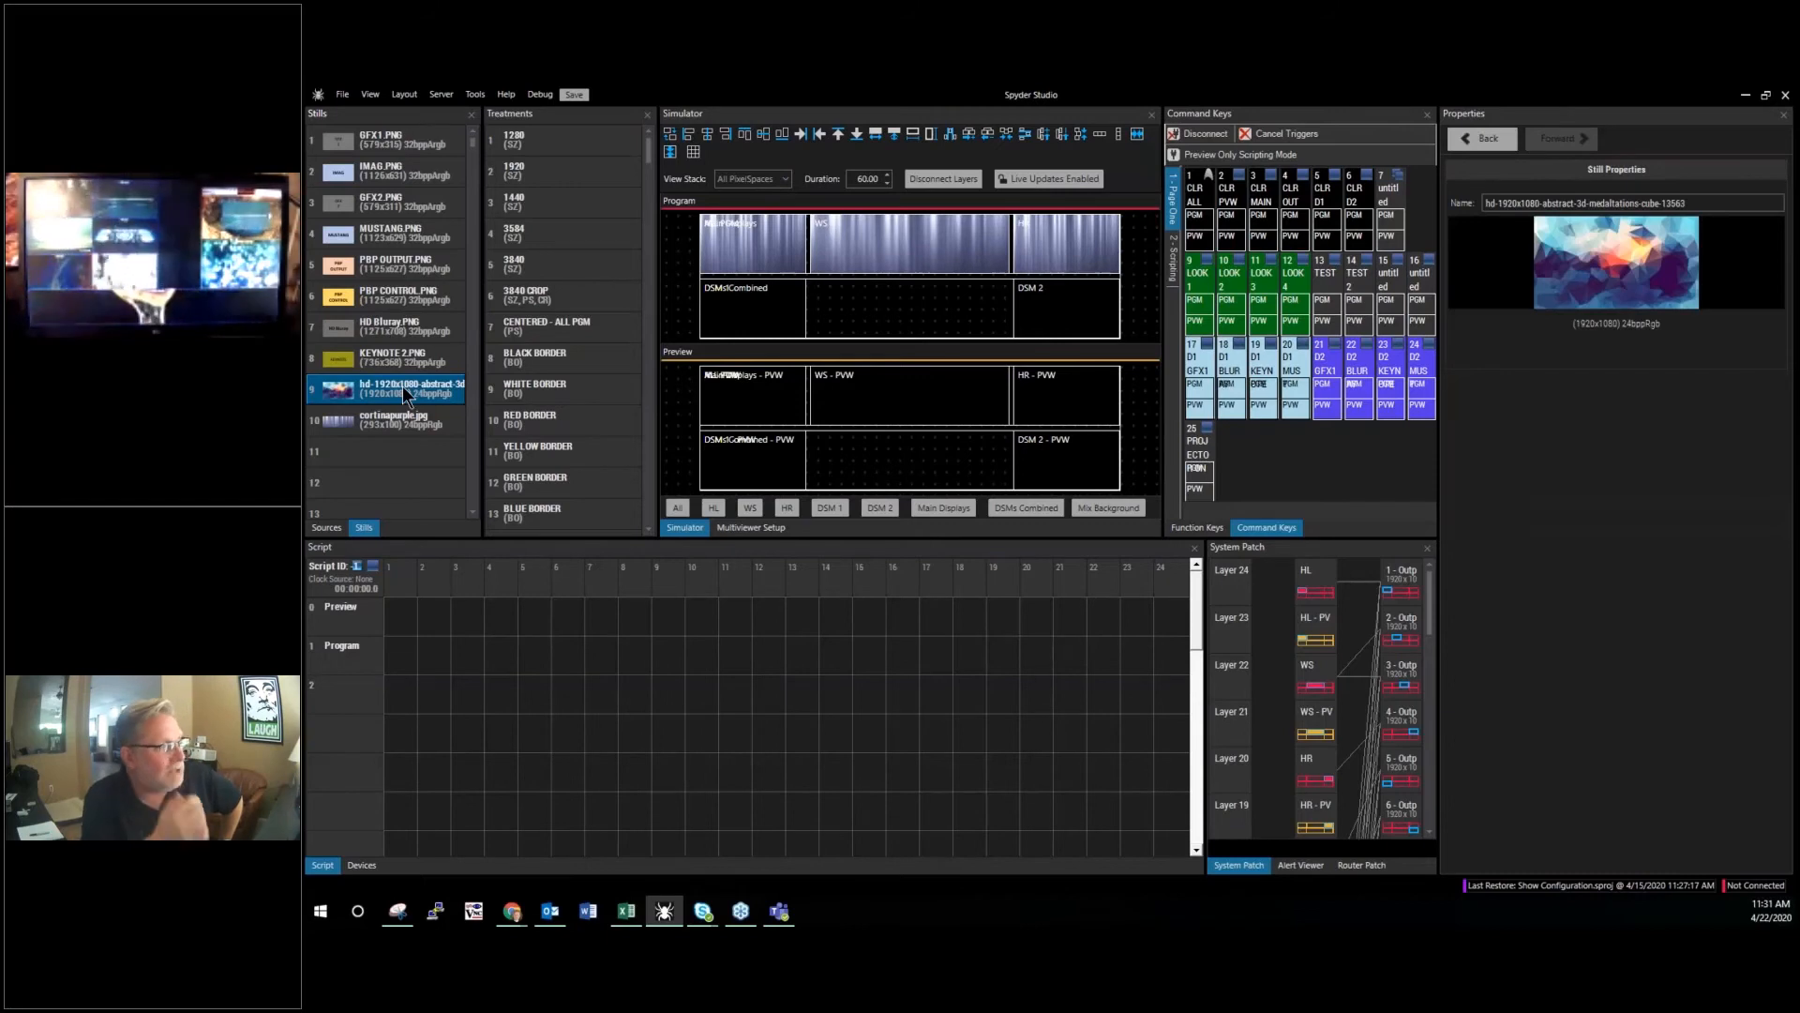
{"action": "left_click", "coordinate": [320, 528]}
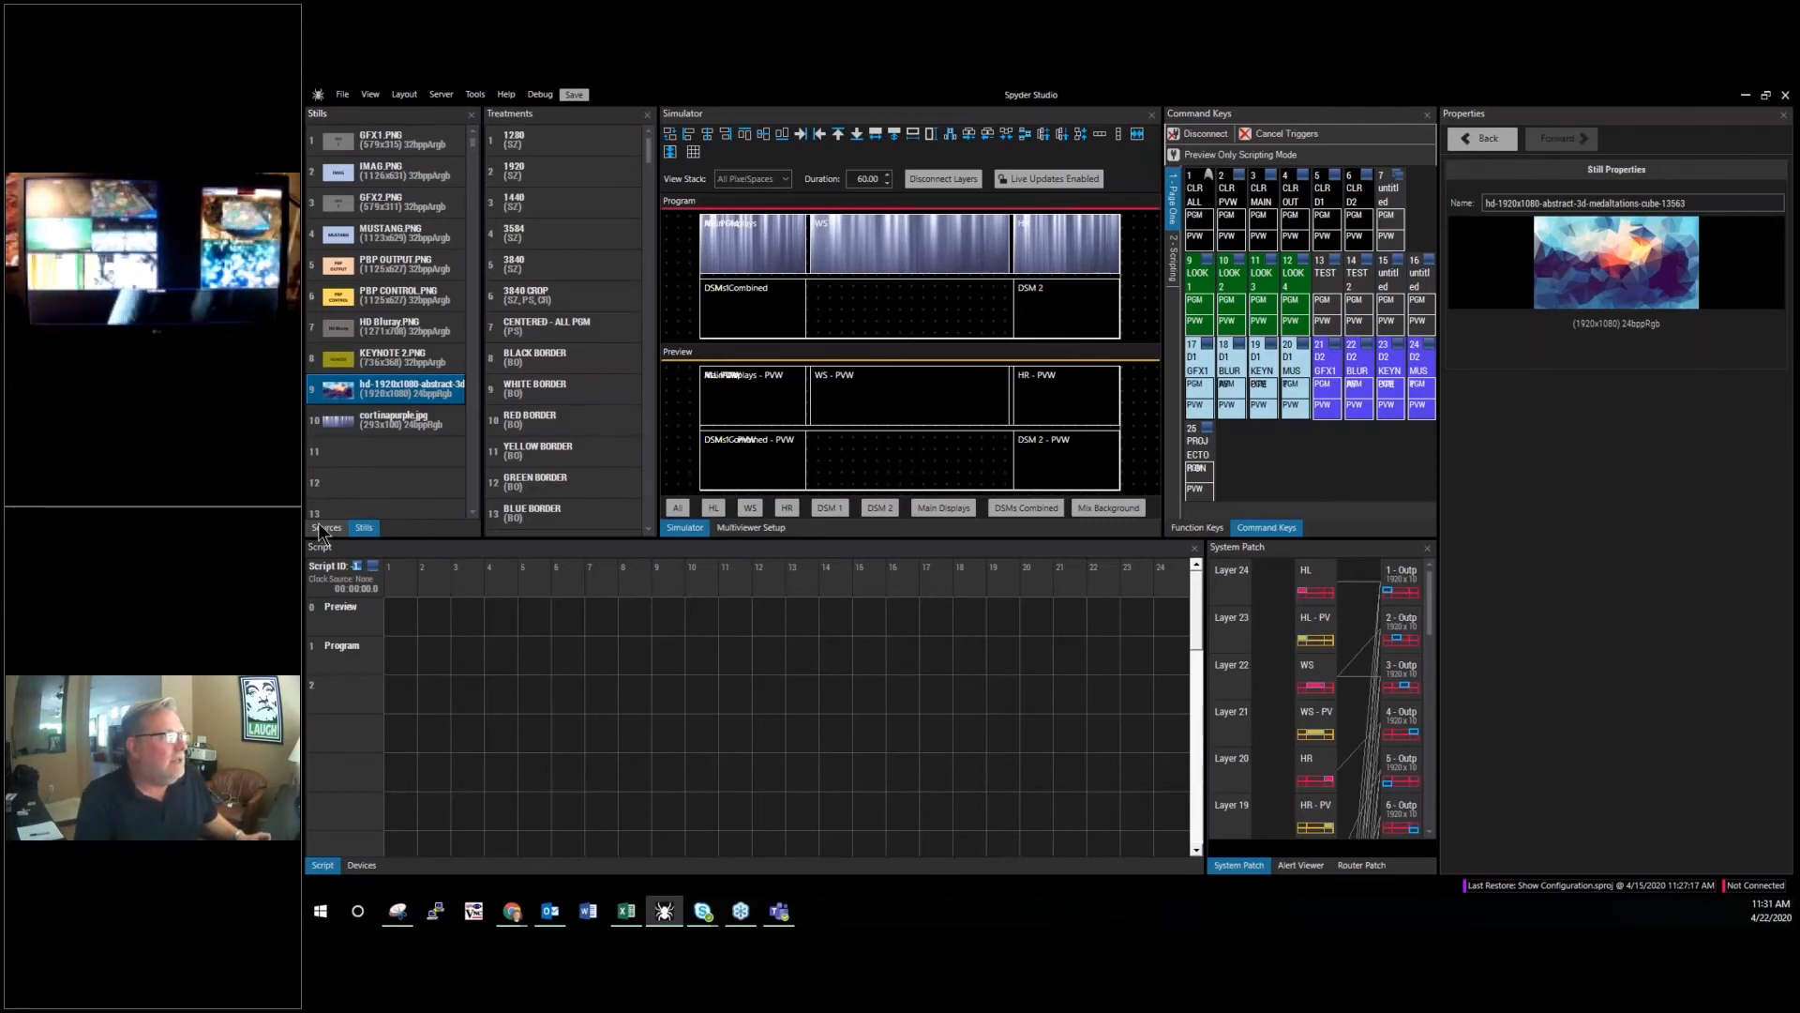
{"action": "left_click_drag", "start_coordinate": [473, 150], "coordinate": [470, 92]}
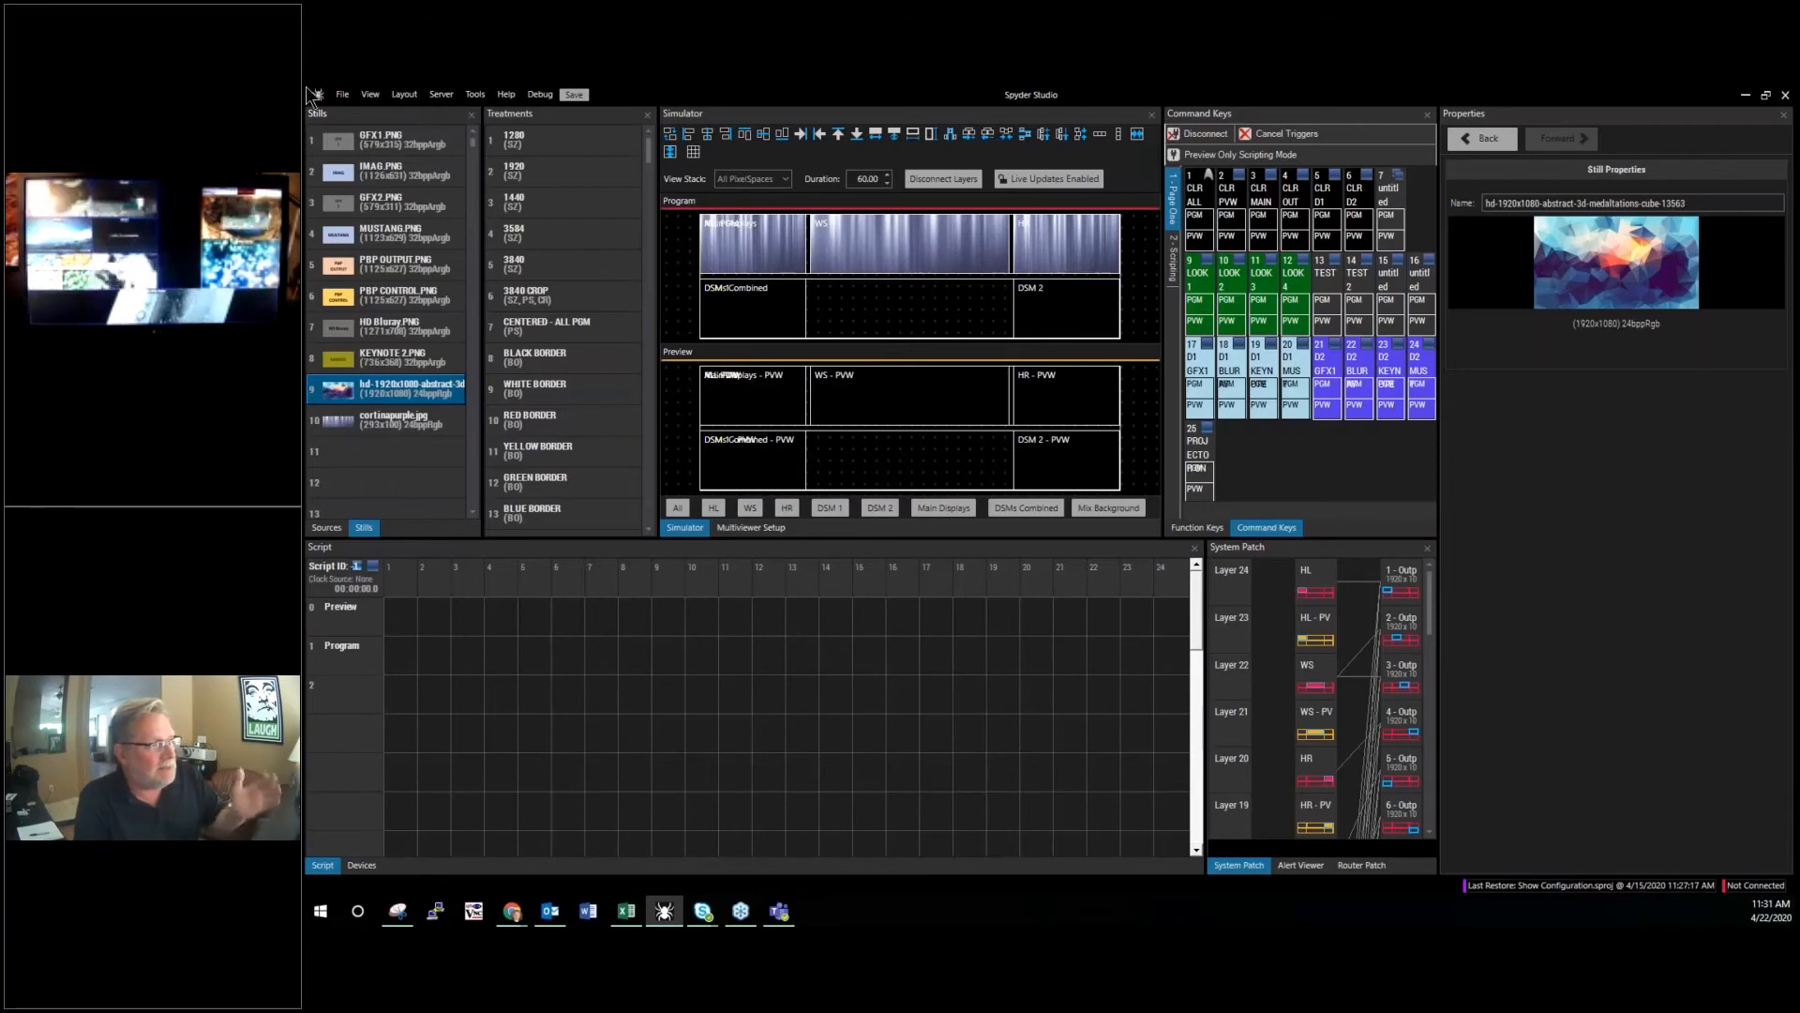
Step: Examine the advanced application options for the MaxSources, MaxStills and MaxTreatments limits
{"action": "left_click", "coordinate": [475, 93]}
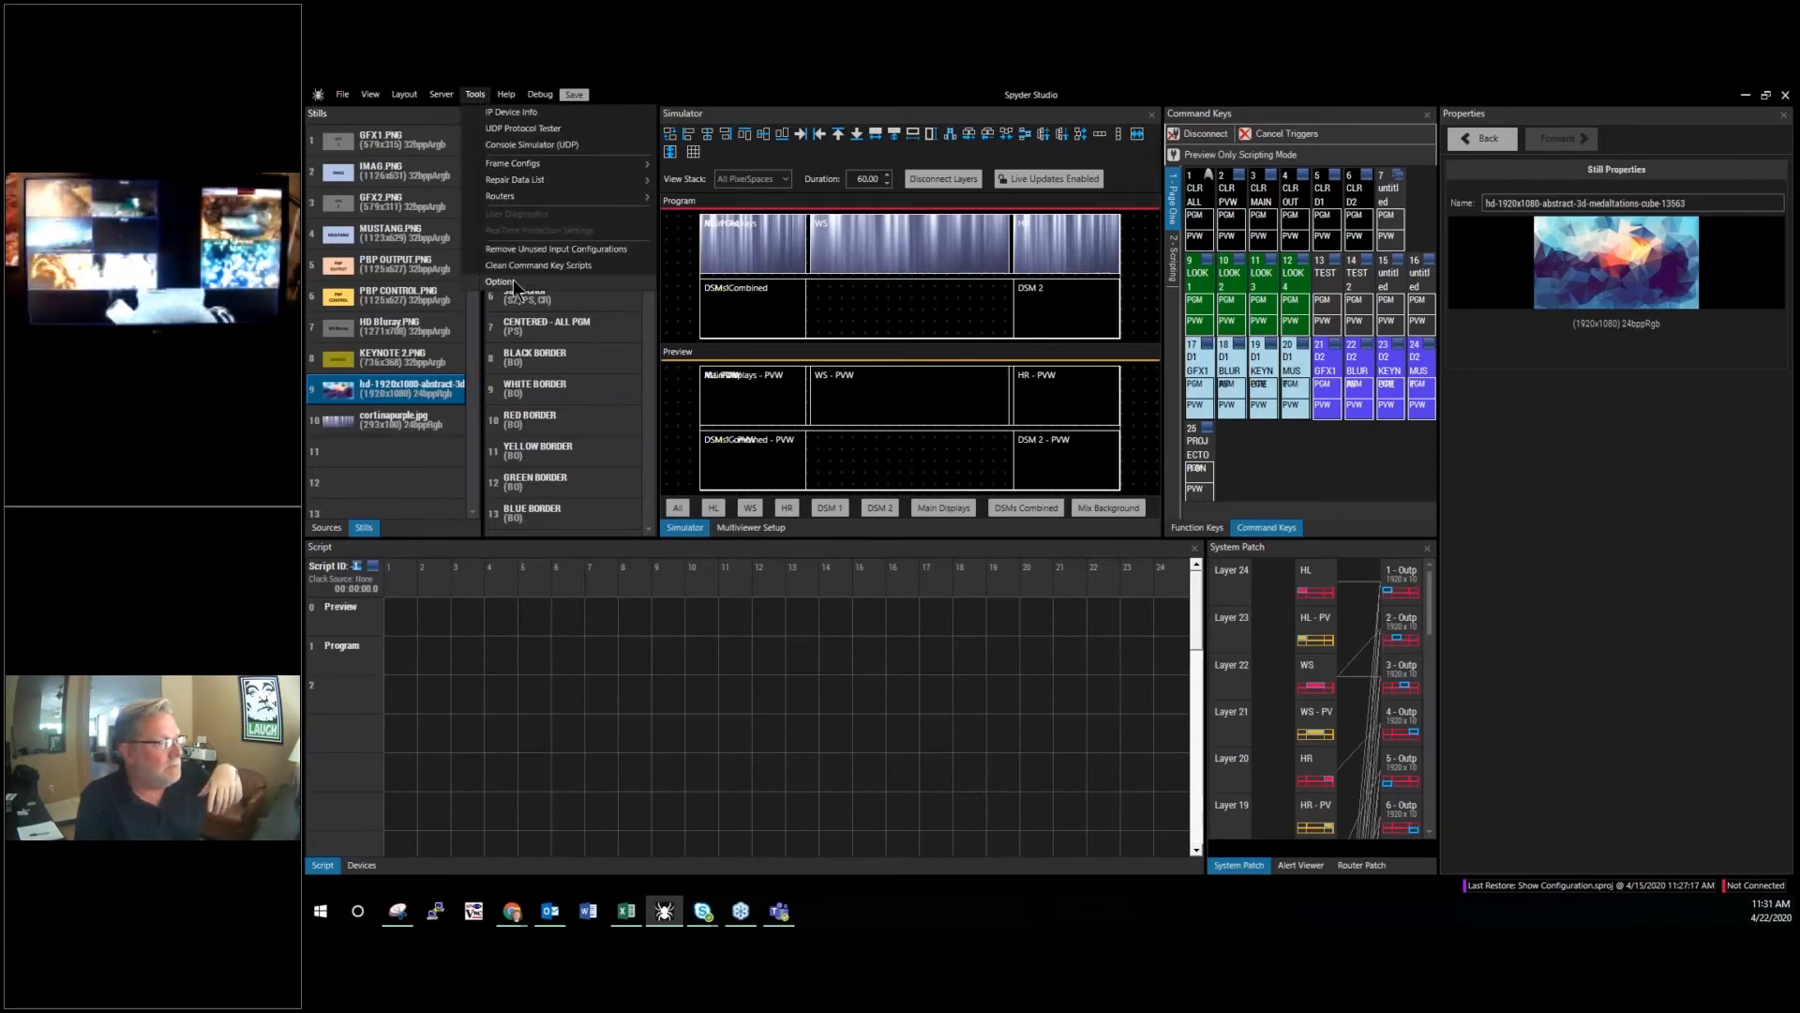
{"action": "left_click", "coordinate": [500, 281]}
{"action": "left_click", "coordinate": [1727, 750]}
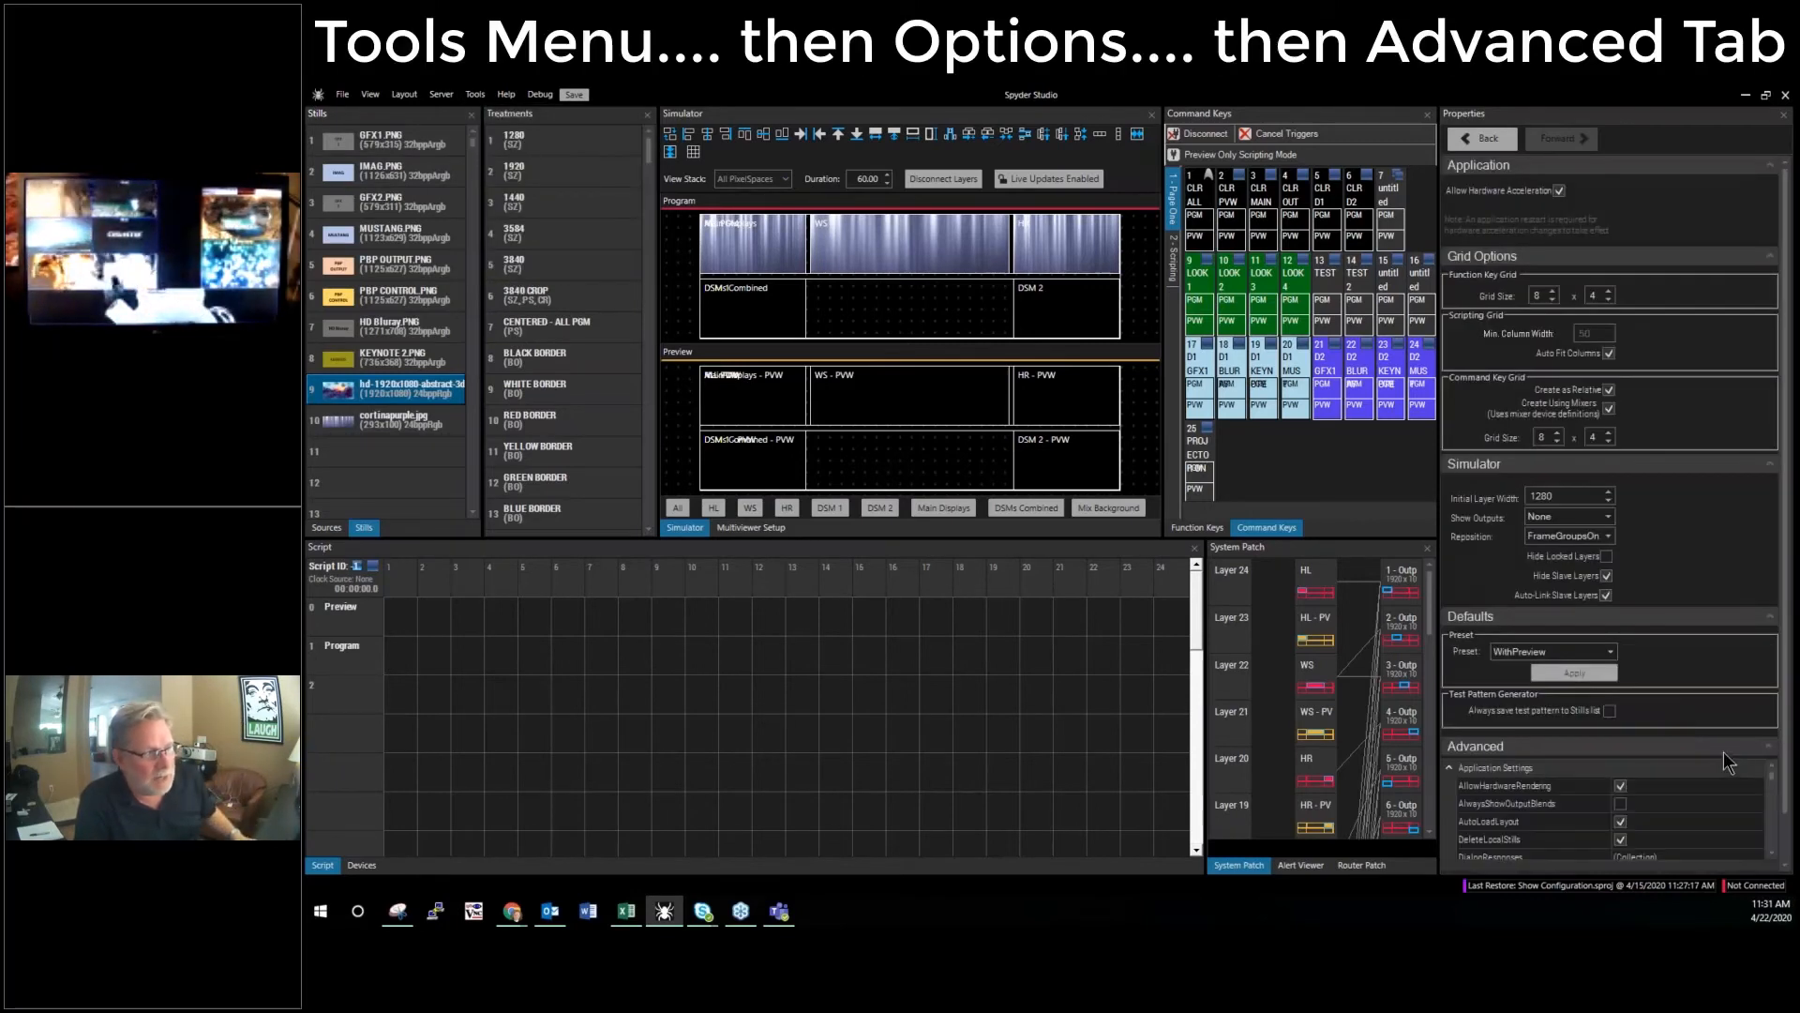
{"action": "scroll", "coordinate": [1779, 801], "scroll_direction": "down", "scroll_amount": 1}
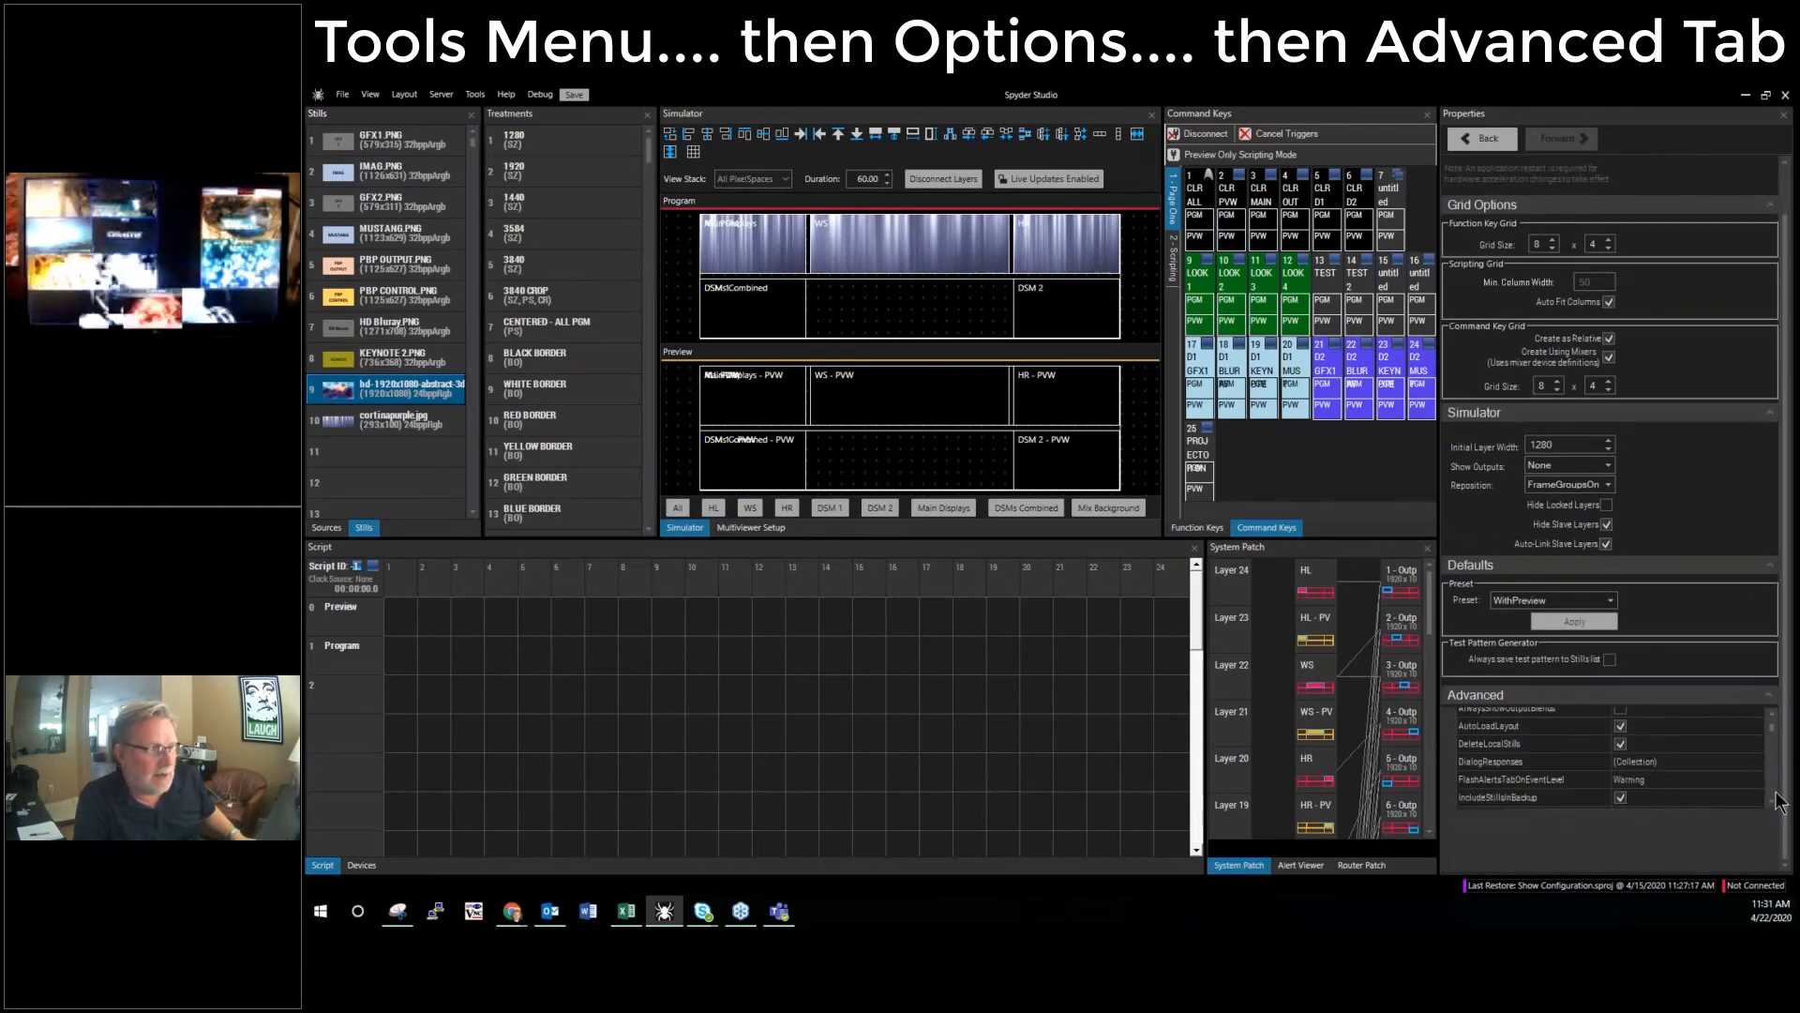
{"action": "scroll", "coordinate": [1774, 801], "scroll_direction": "down", "scroll_amount": 5}
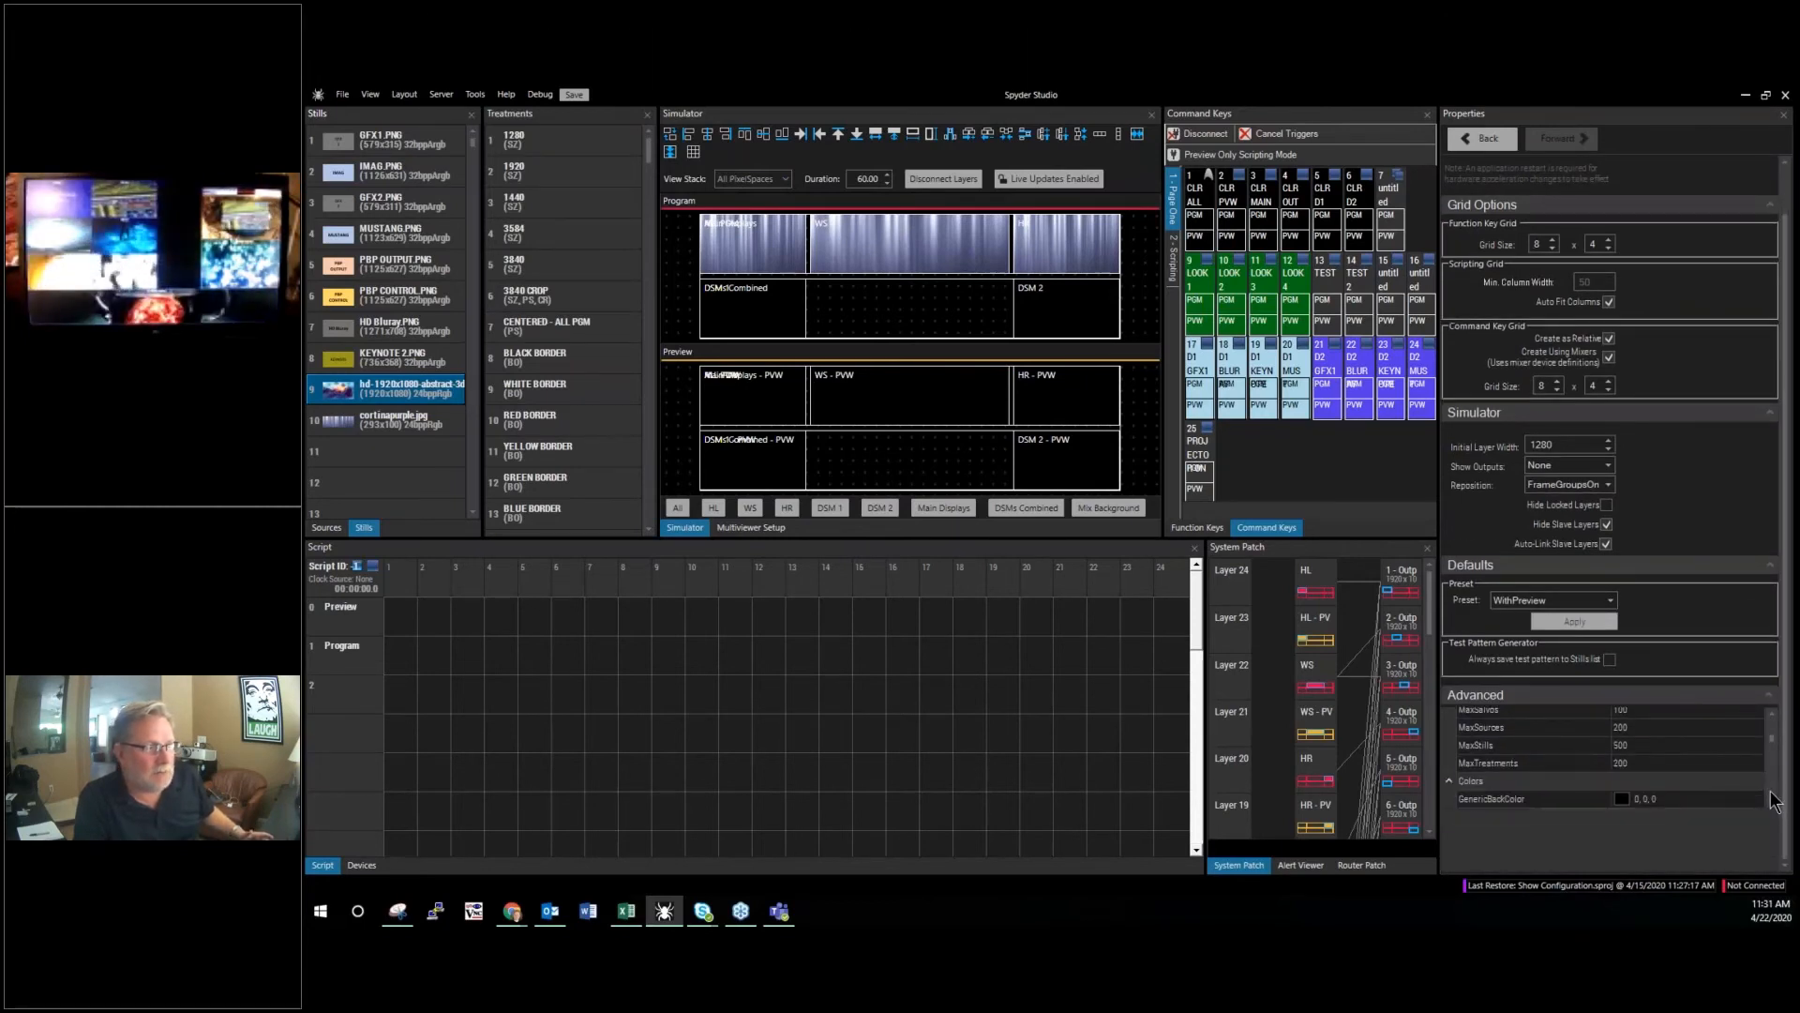
{"action": "left_click", "coordinate": [1581, 729]}
{"action": "left_click", "coordinate": [1579, 745]}
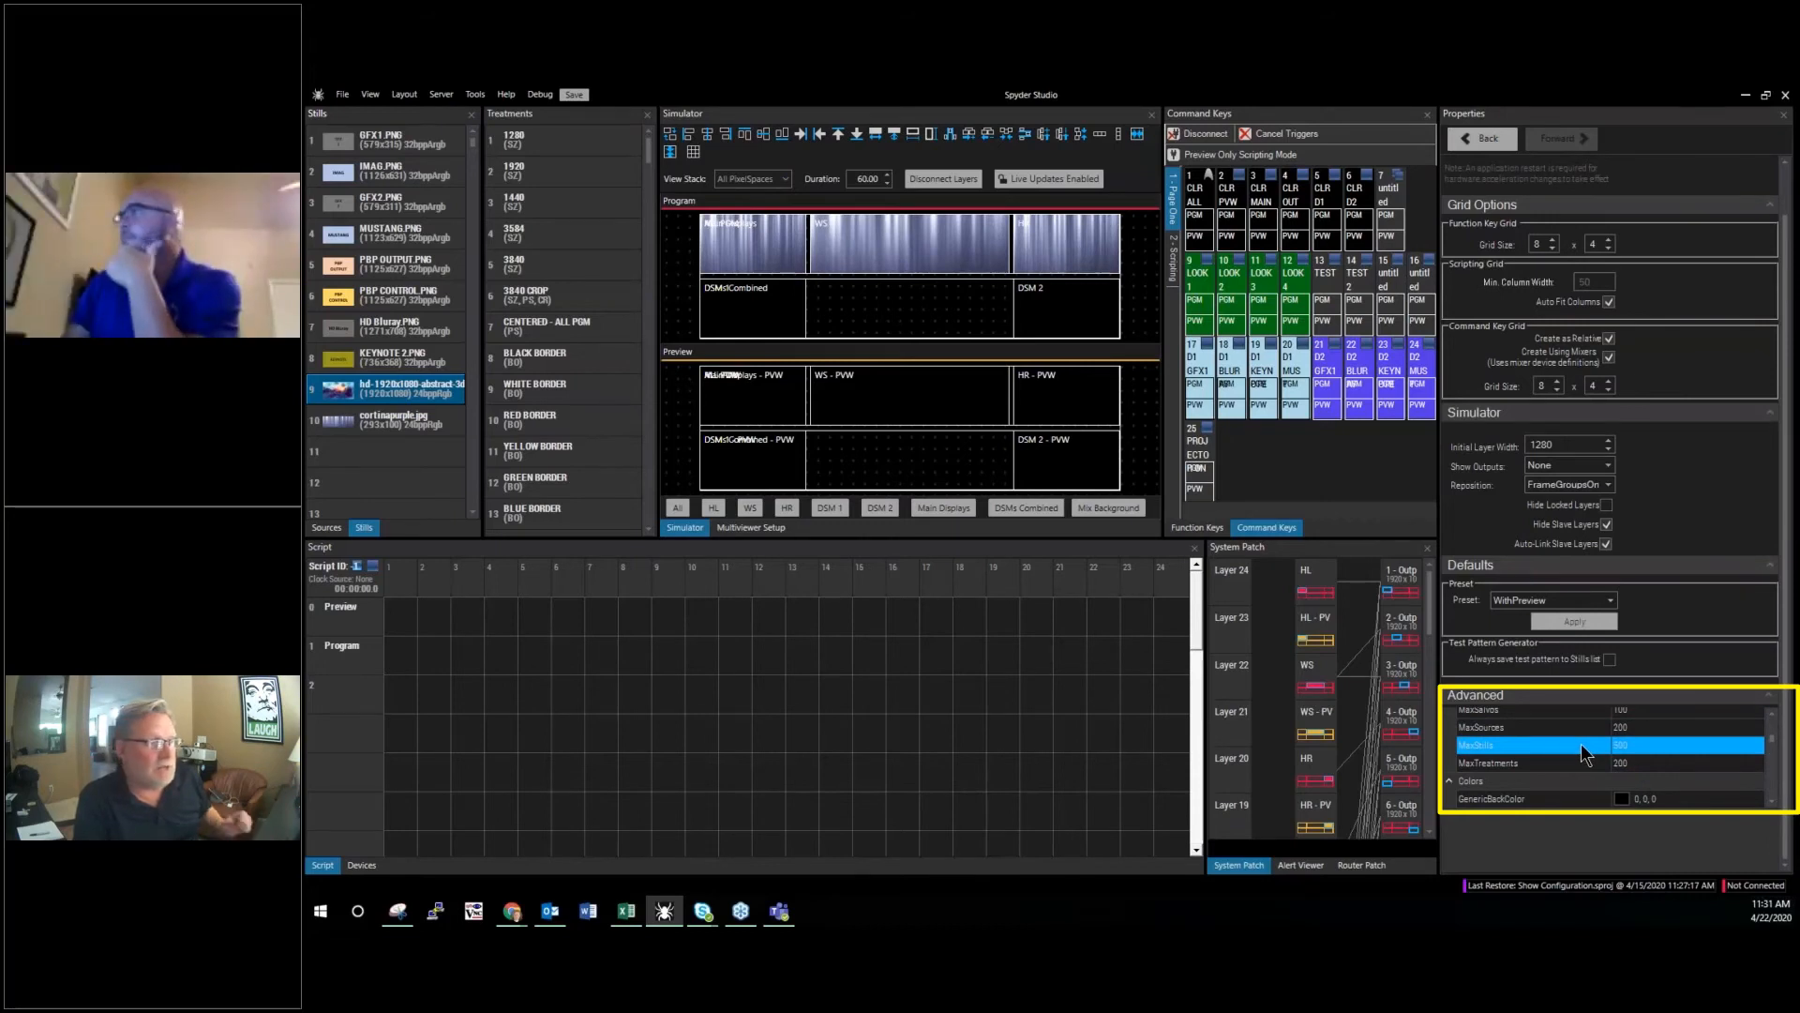
{"action": "left_click", "coordinate": [1470, 711]}
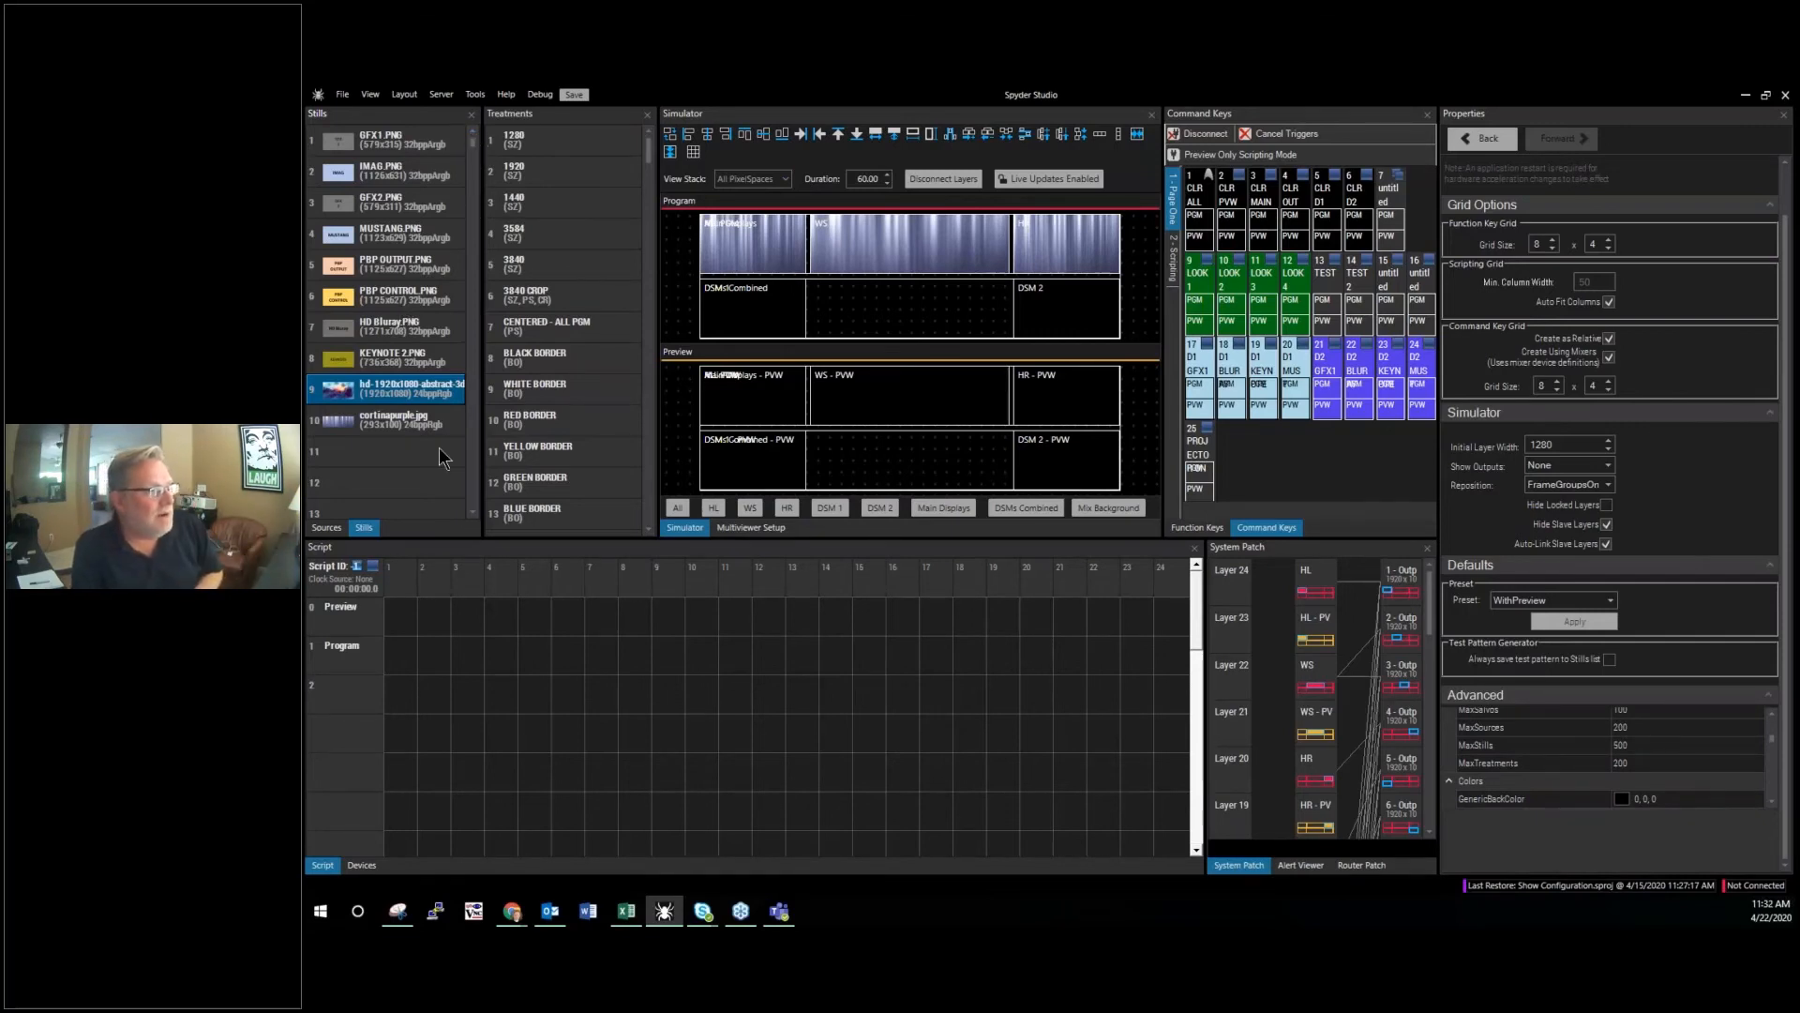
Step: Start adding images at empty still slot 11 and browse to the Images folder inside Desktop > Quick Access
{"action": "right_click", "coordinate": [374, 448]}
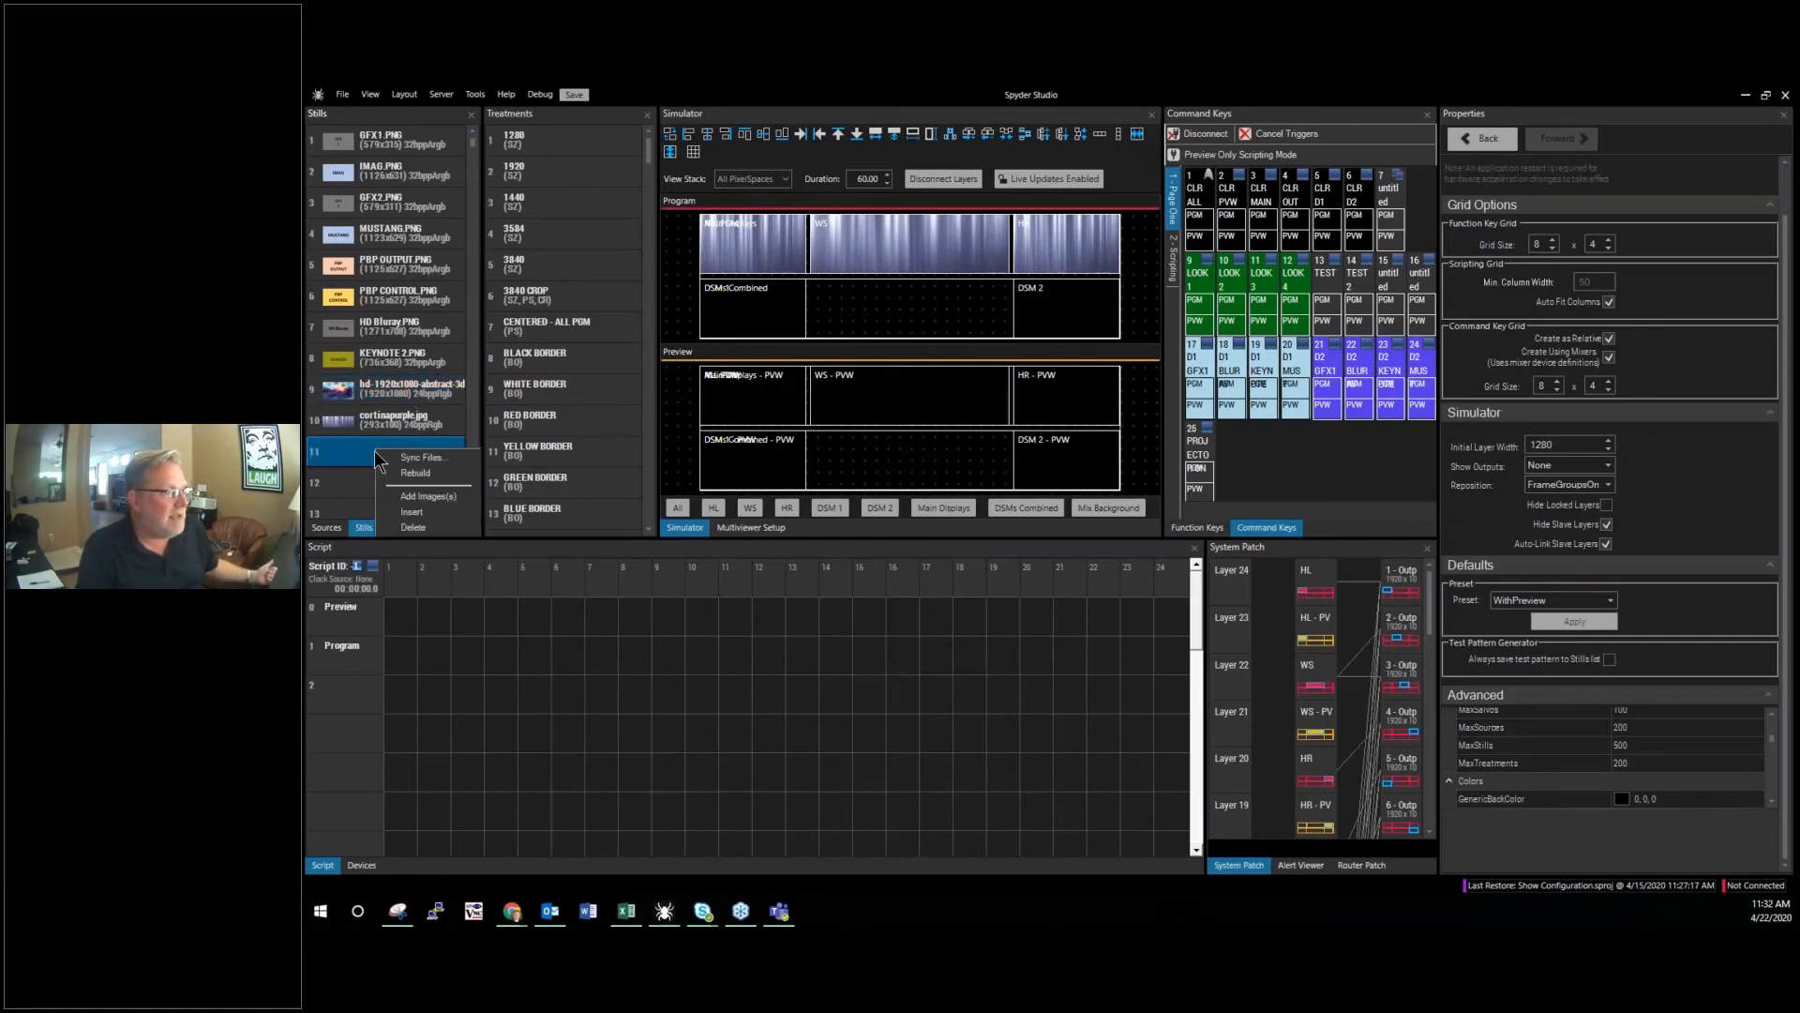
{"action": "left_click", "coordinate": [440, 499]}
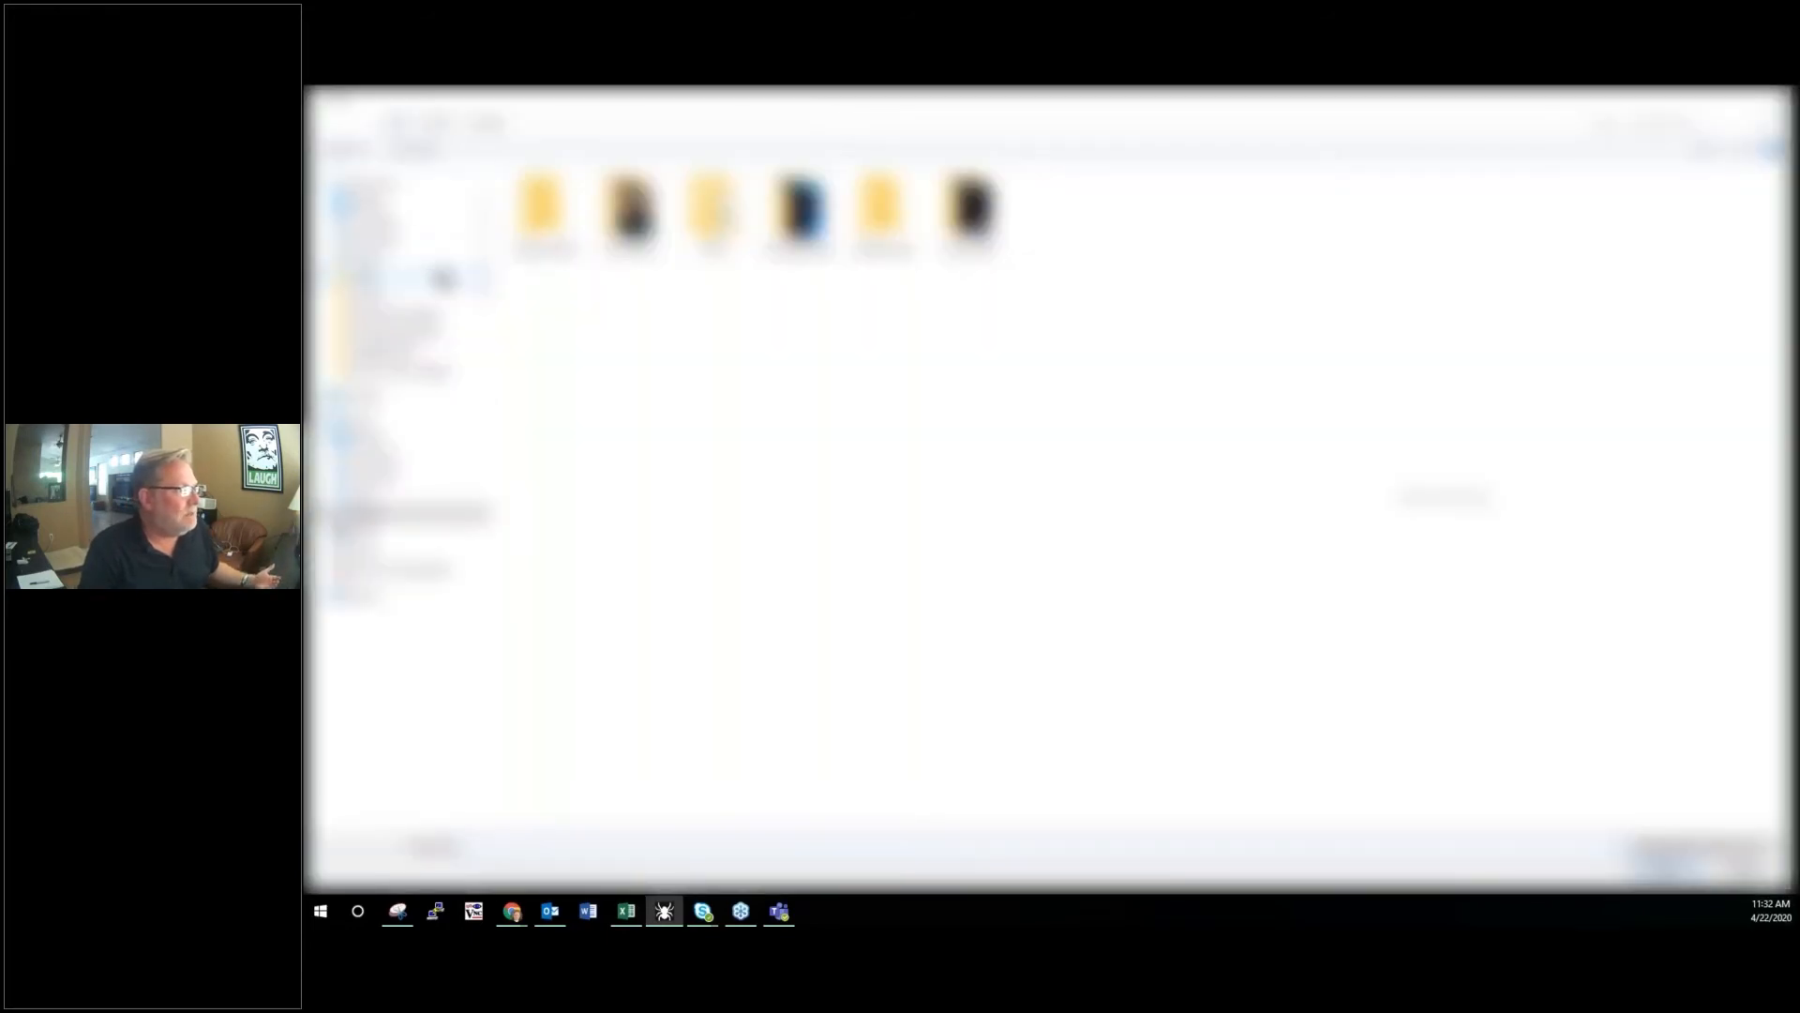
{"action": "left_click", "coordinate": [392, 204]}
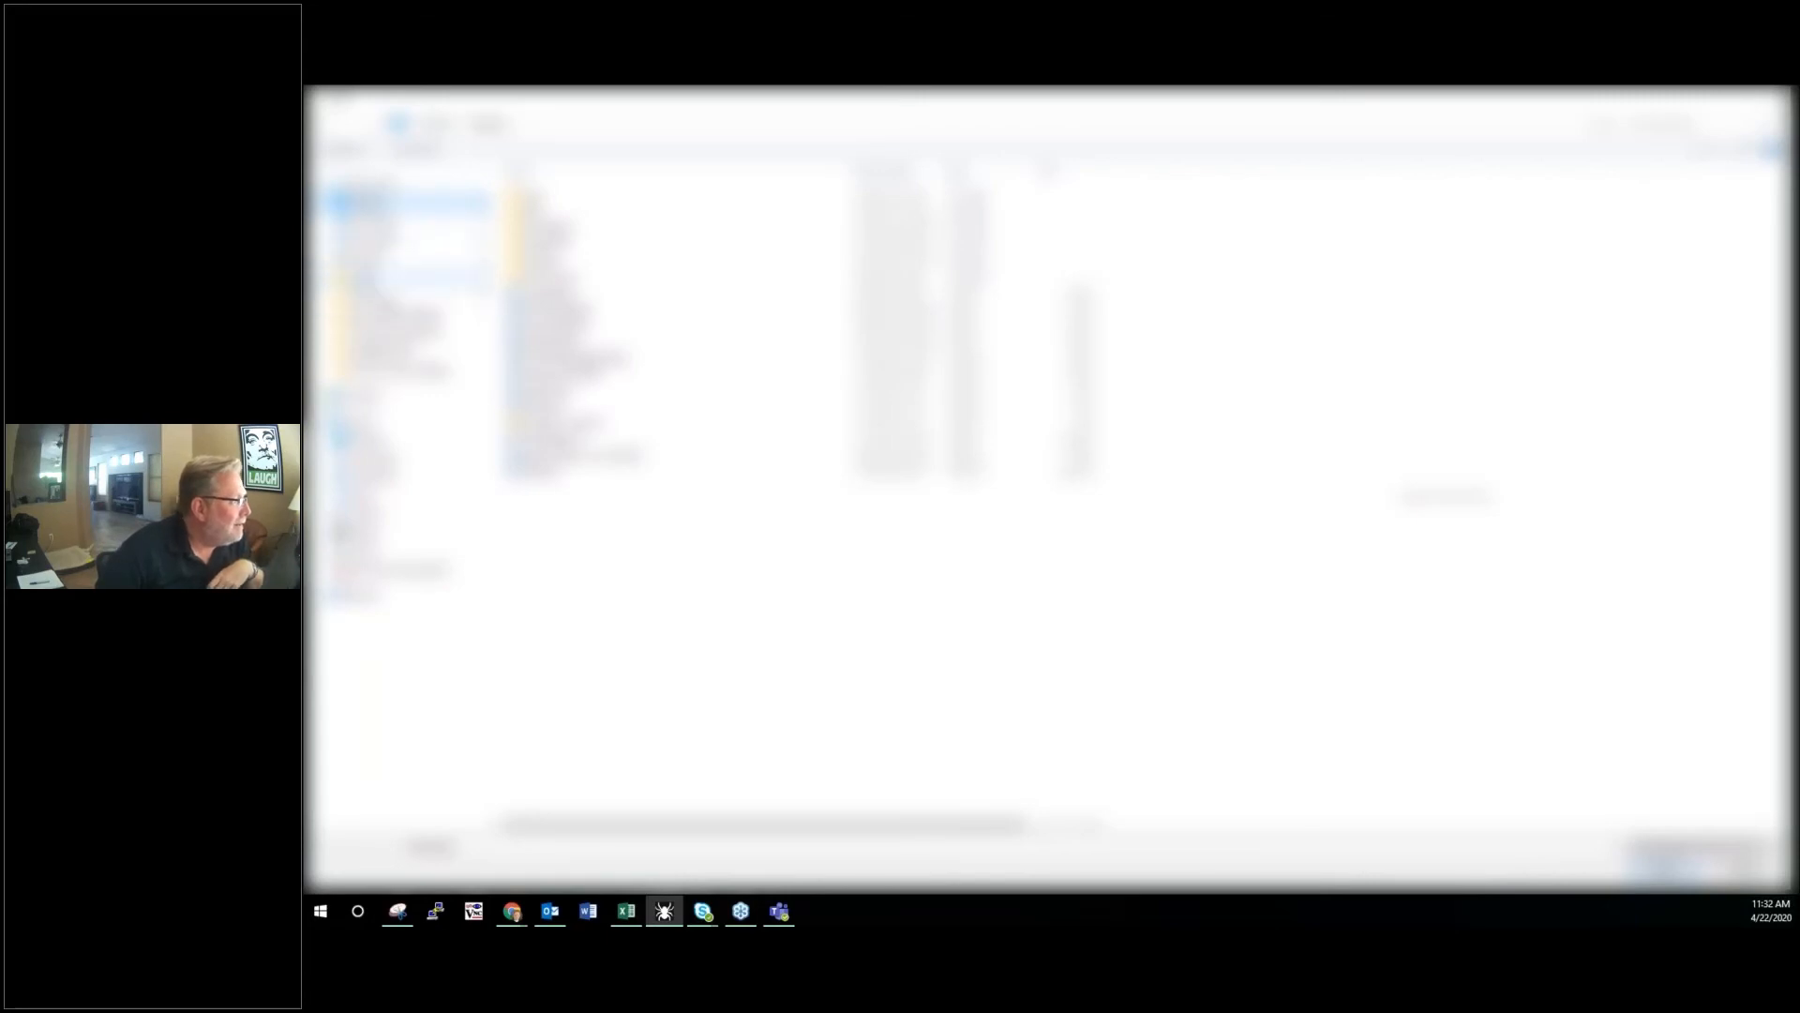
{"action": "left_click", "coordinate": [405, 421]}
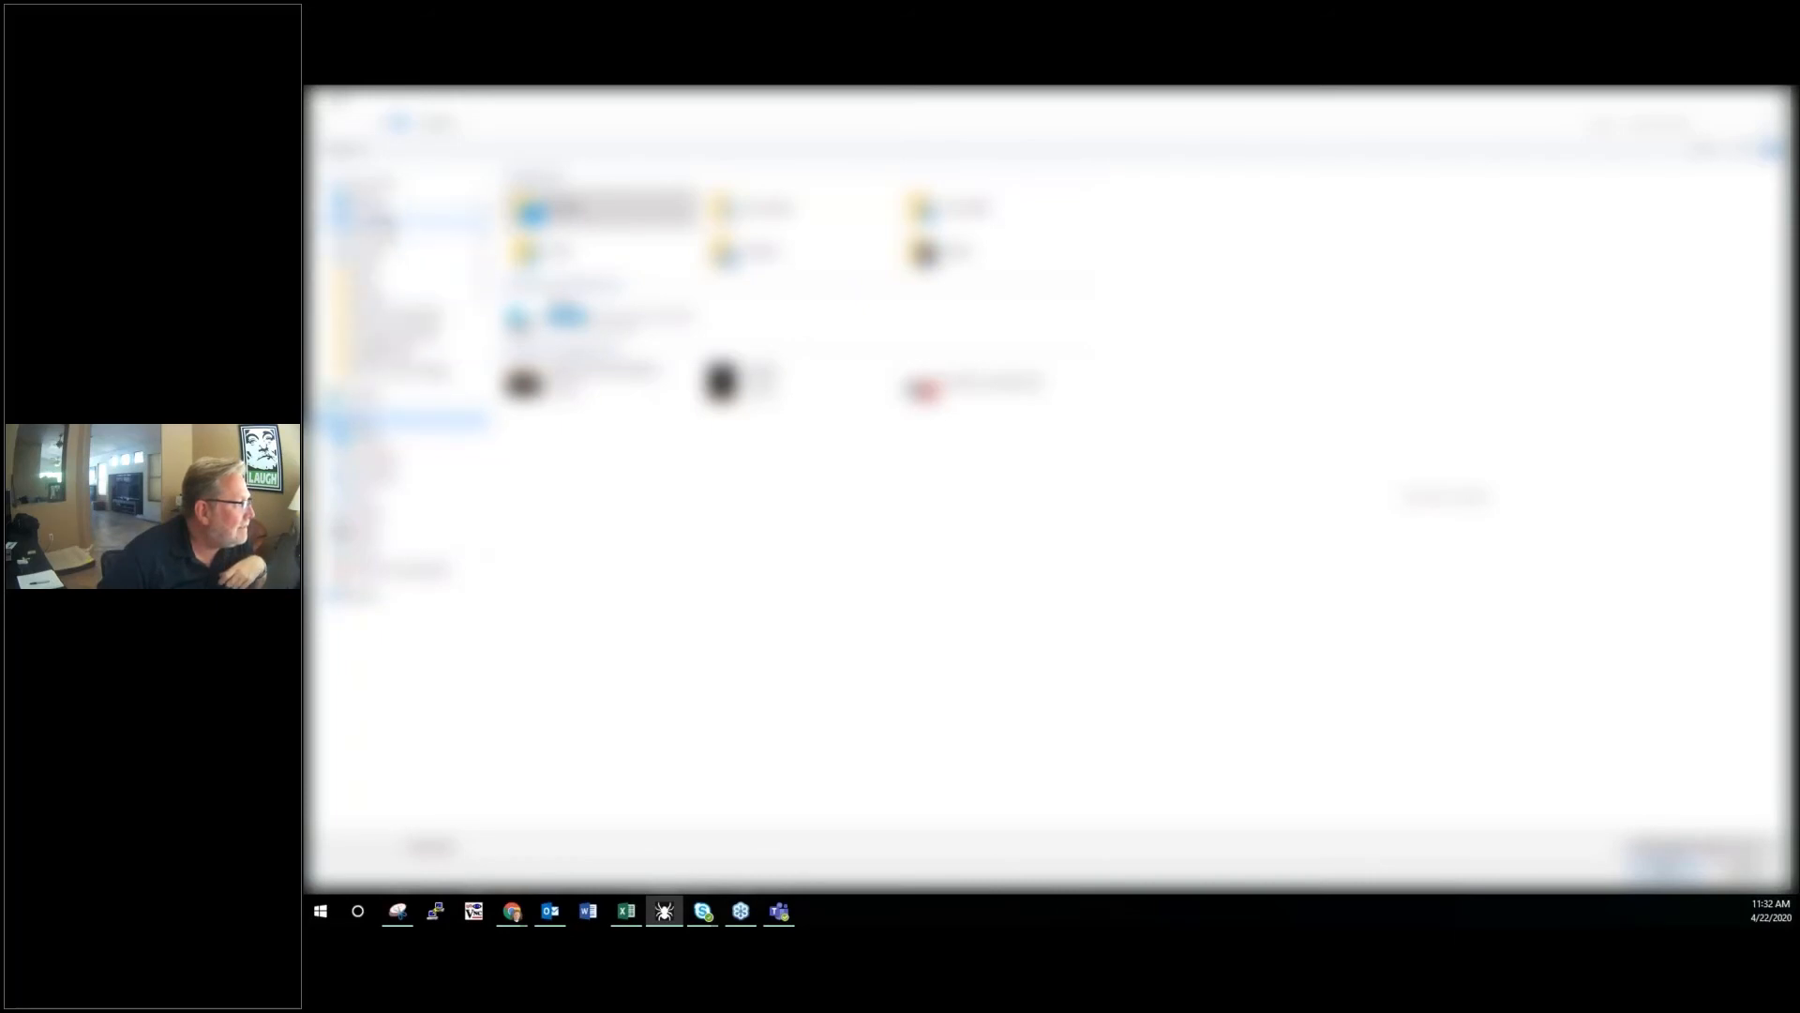
{"action": "left_click", "coordinate": [385, 202]}
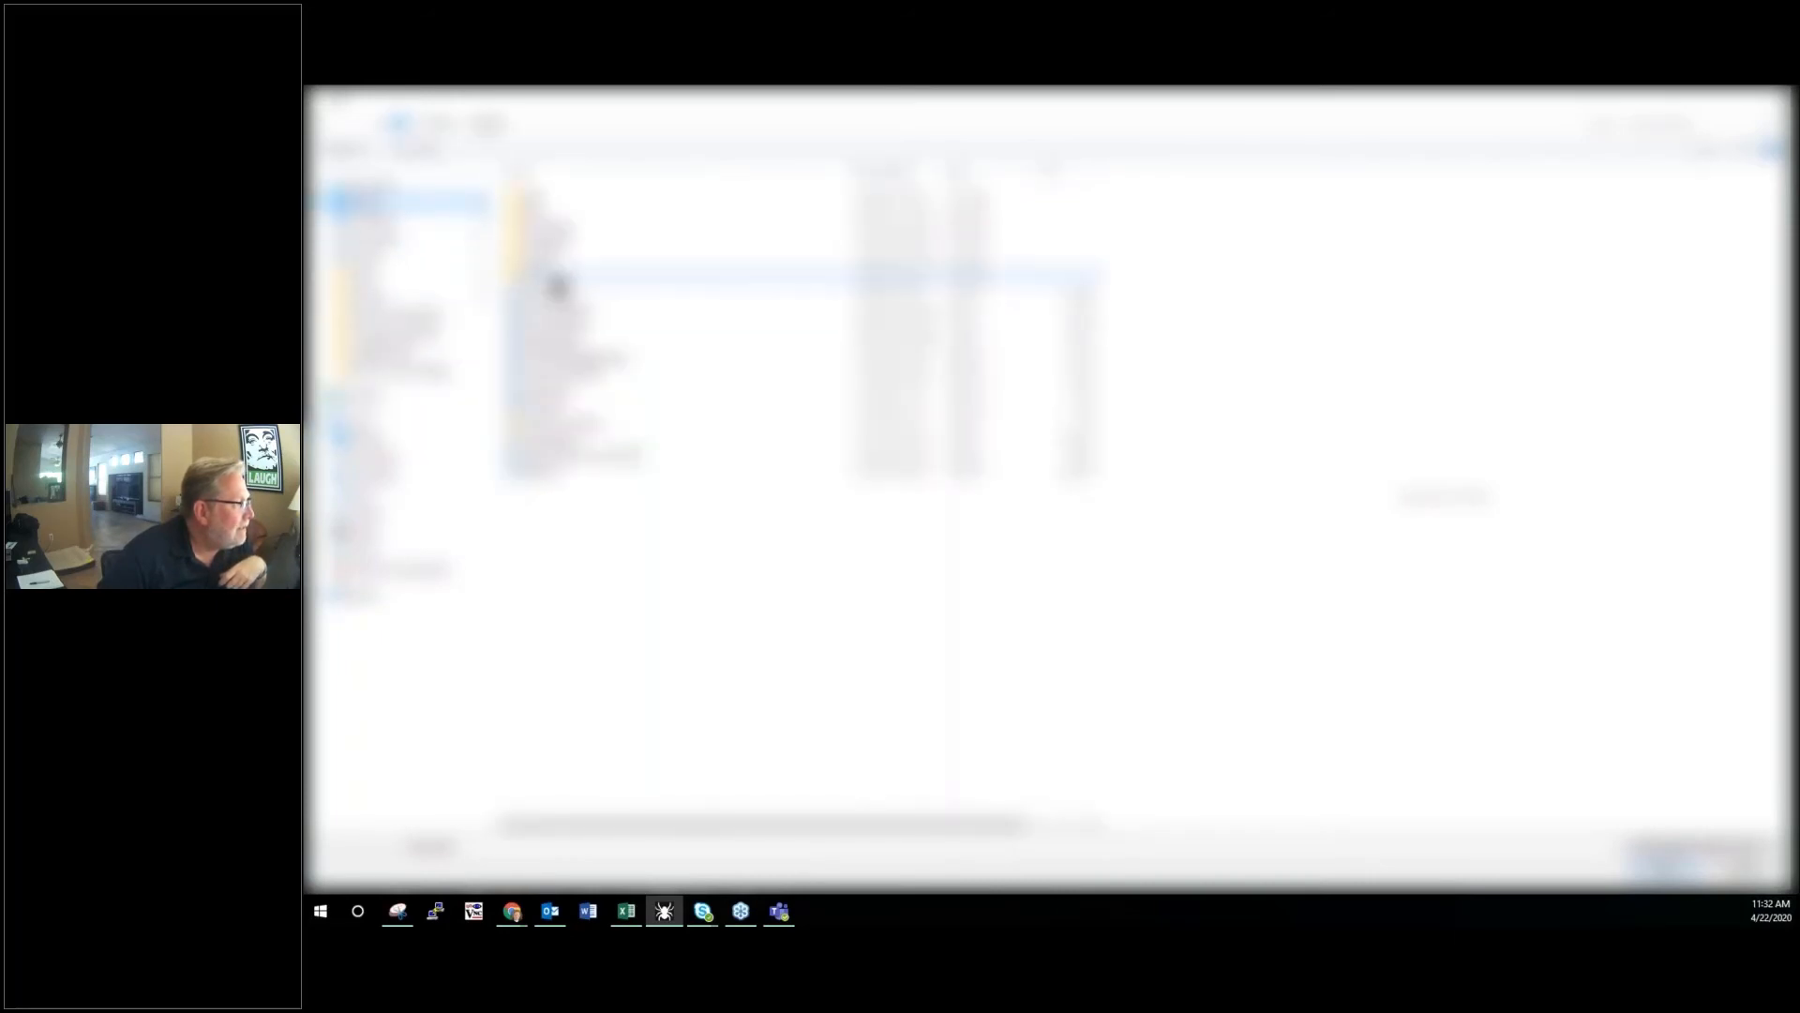
{"action": "double_click", "coordinate": [554, 276]}
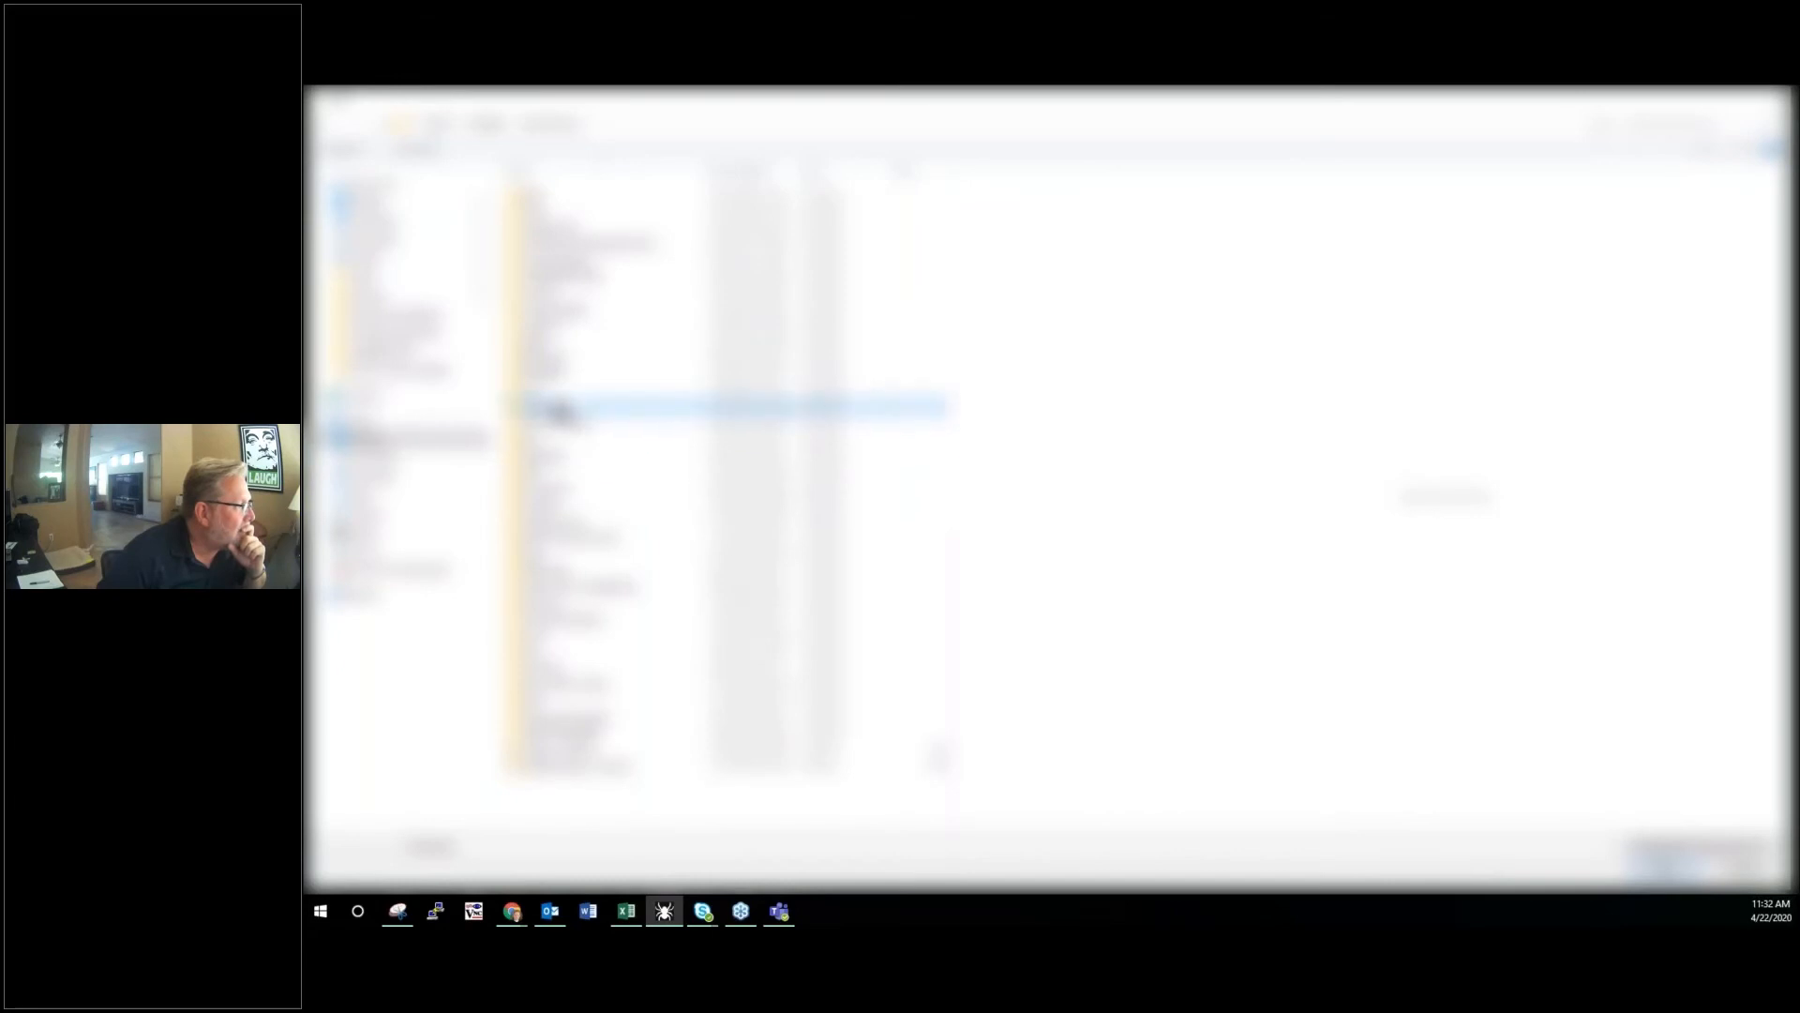
{"action": "double_click", "coordinate": [563, 413]}
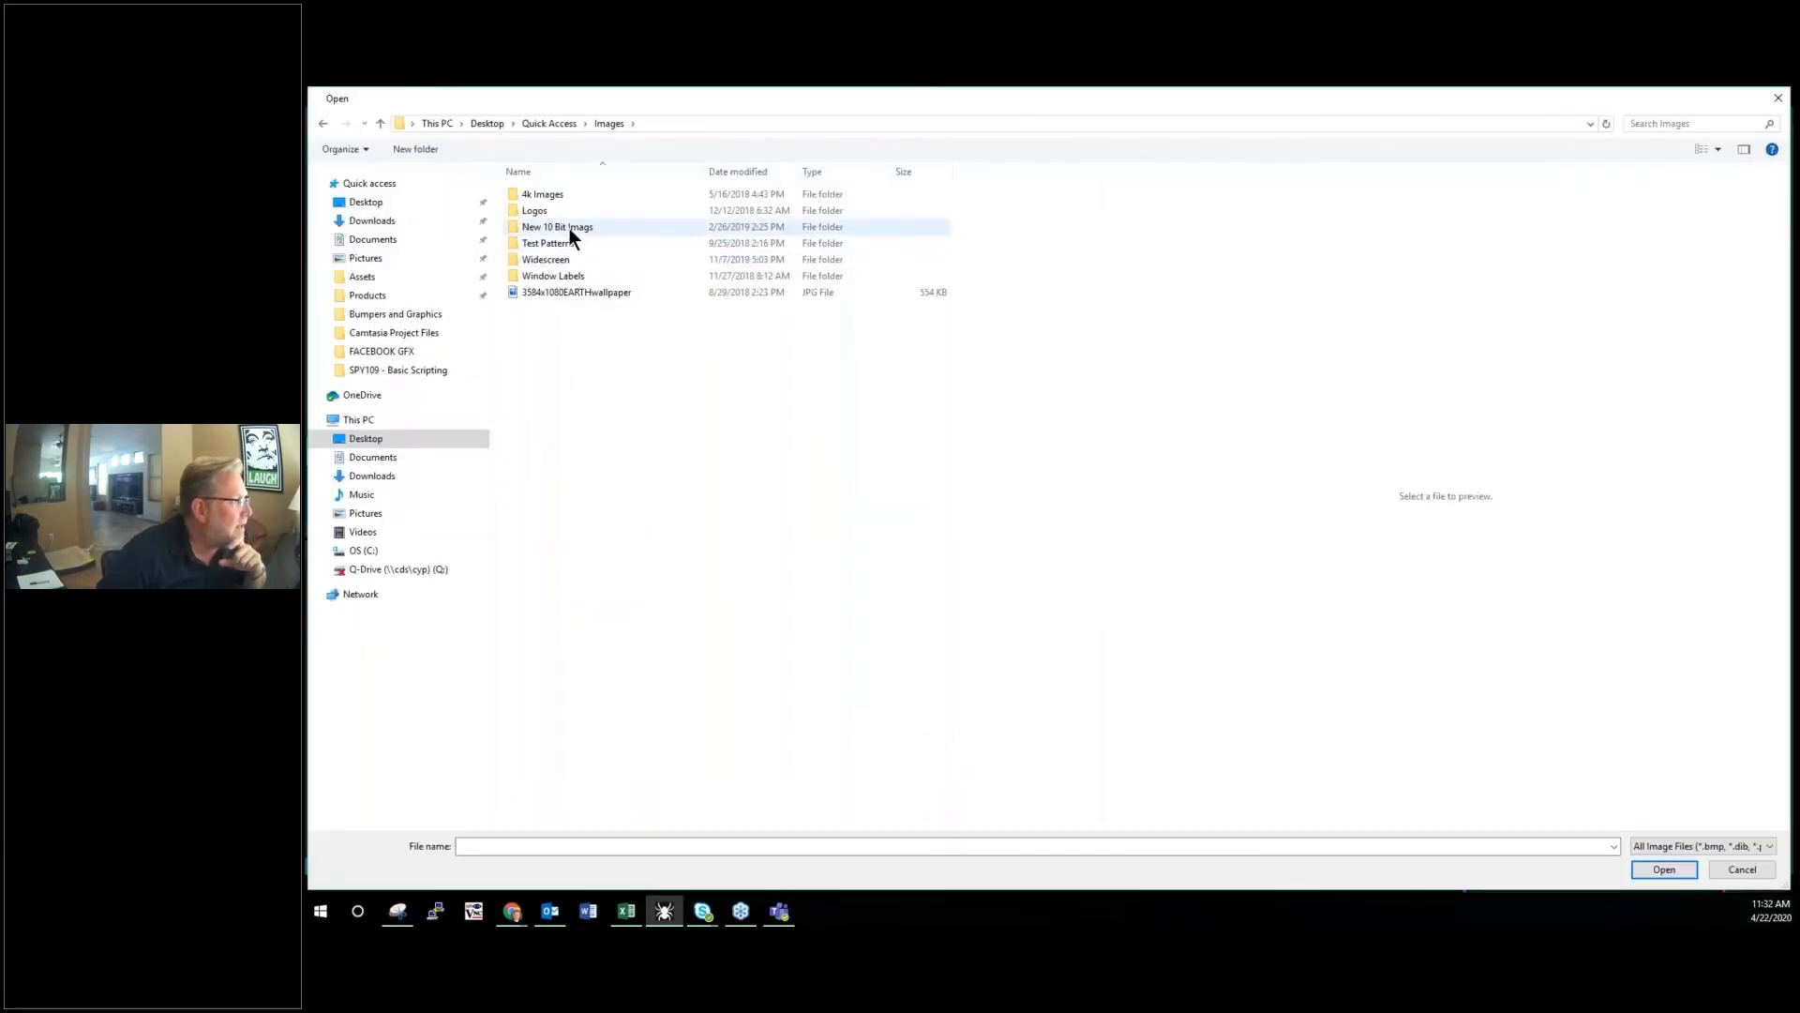
Step: Add all eight images from the New 10 Bit Imags folder to the stills list and check the new entries
{"action": "double_click", "coordinate": [570, 228]}
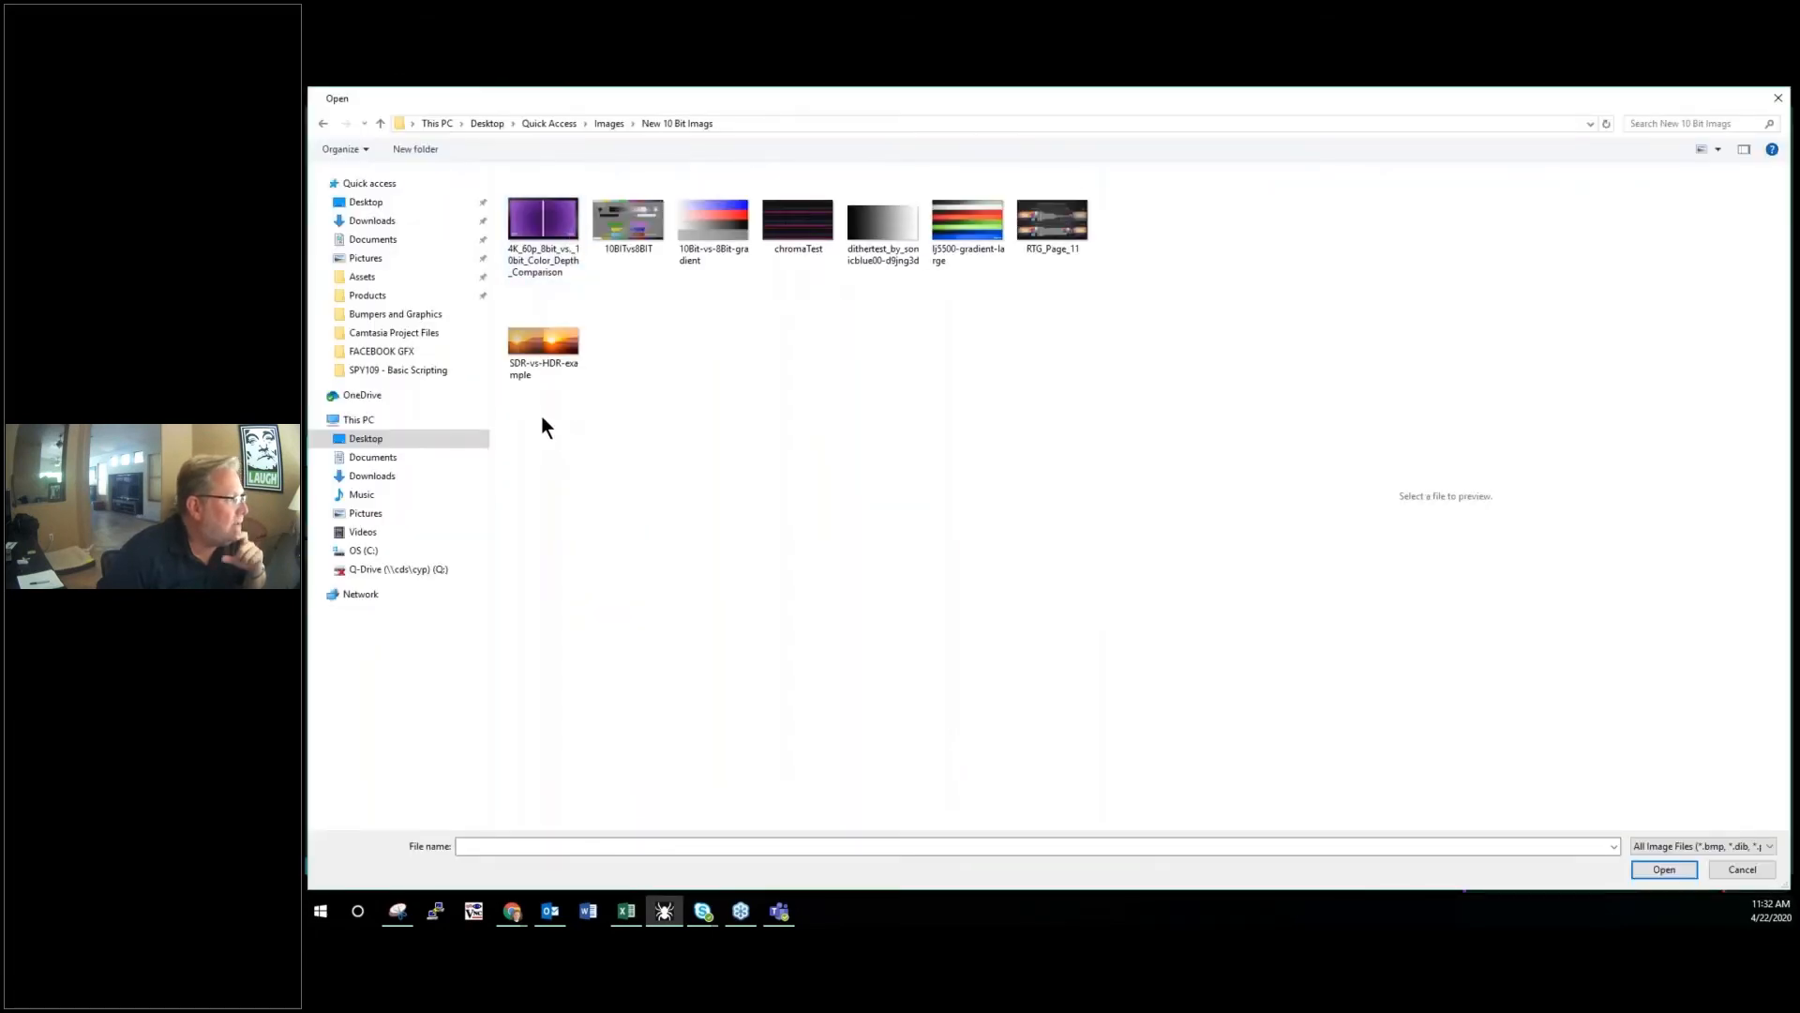
{"action": "left_click_drag", "start_coordinate": [541, 417], "coordinate": [1065, 183]}
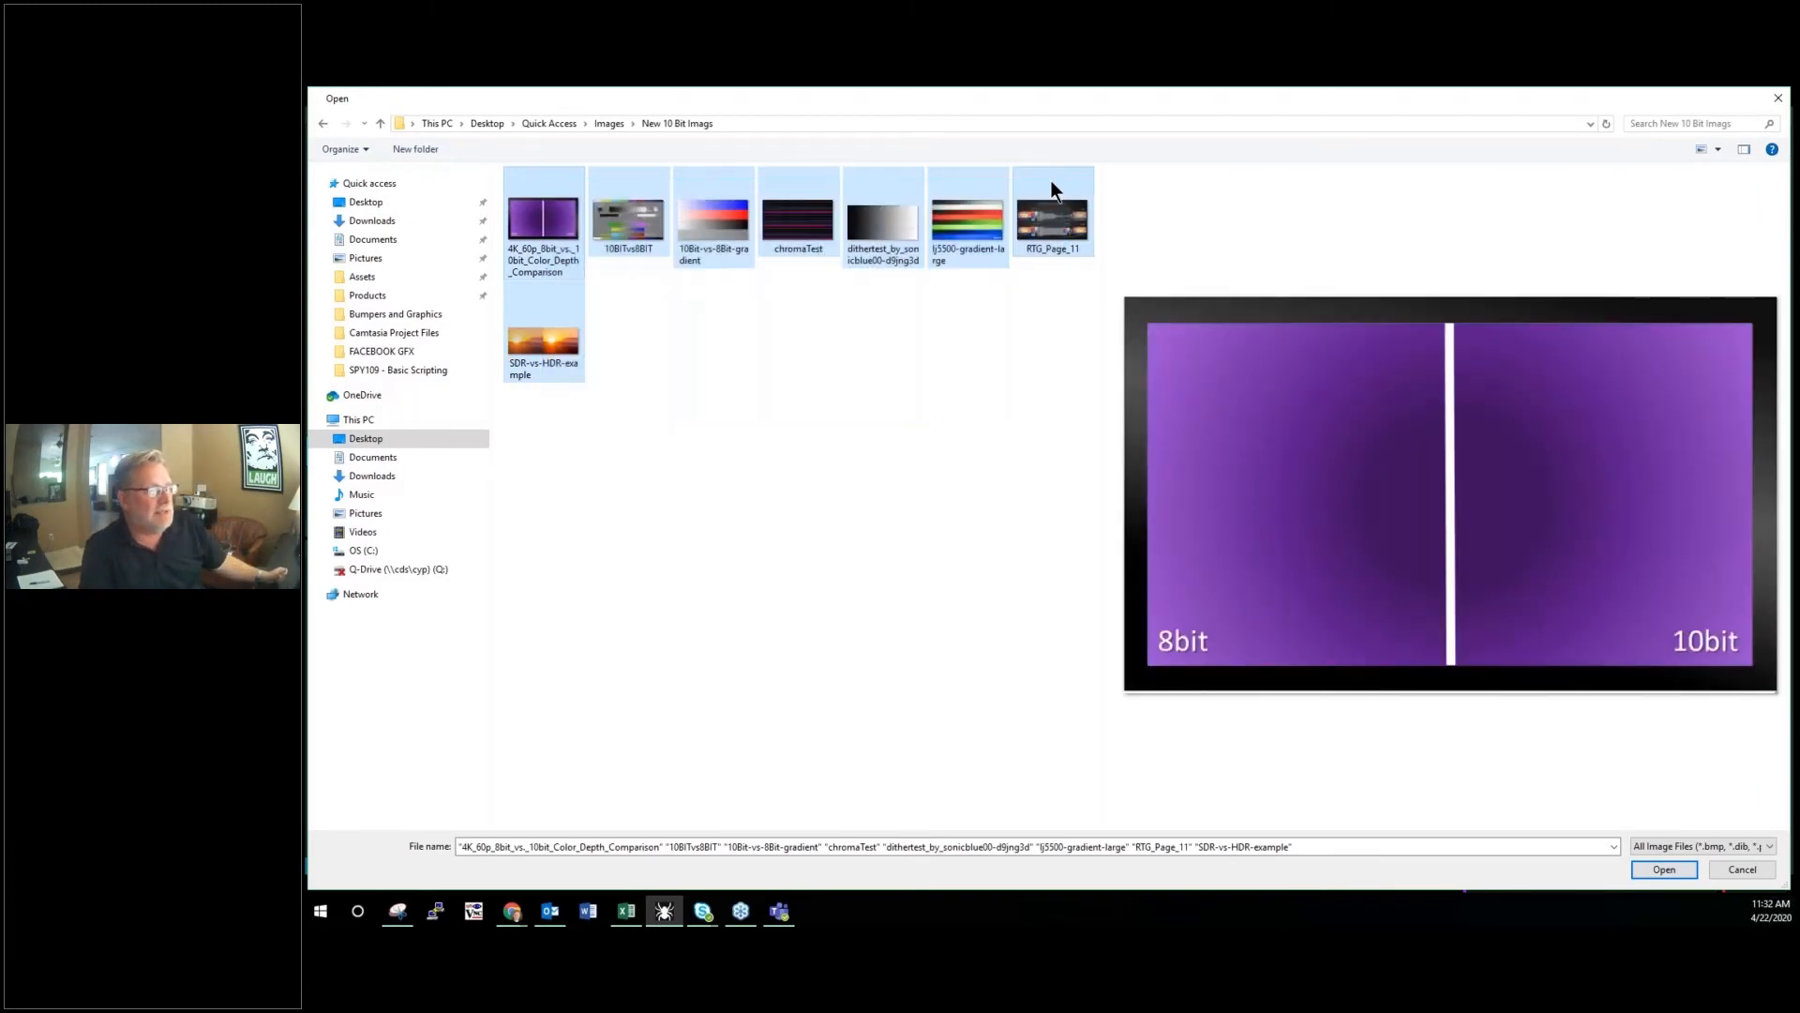
{"action": "left_click", "coordinate": [1669, 864]}
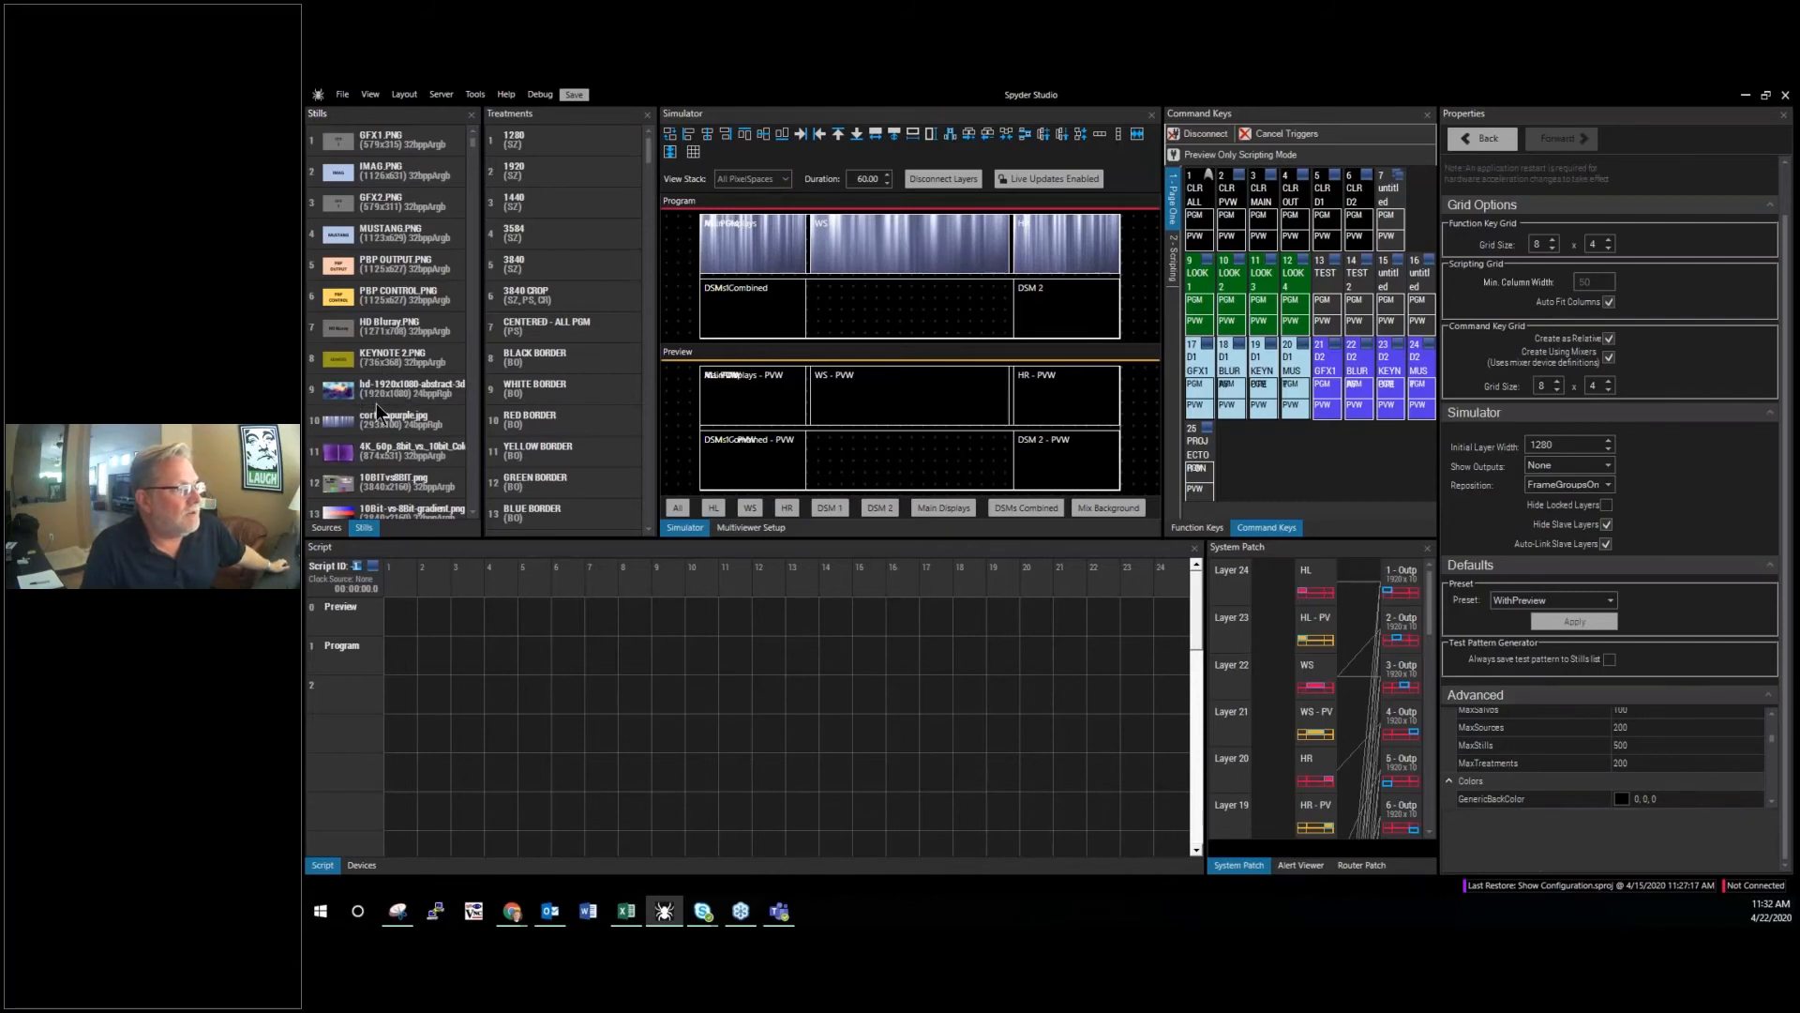
{"action": "scroll", "coordinate": [396, 420], "scroll_direction": "down", "scroll_amount": 2}
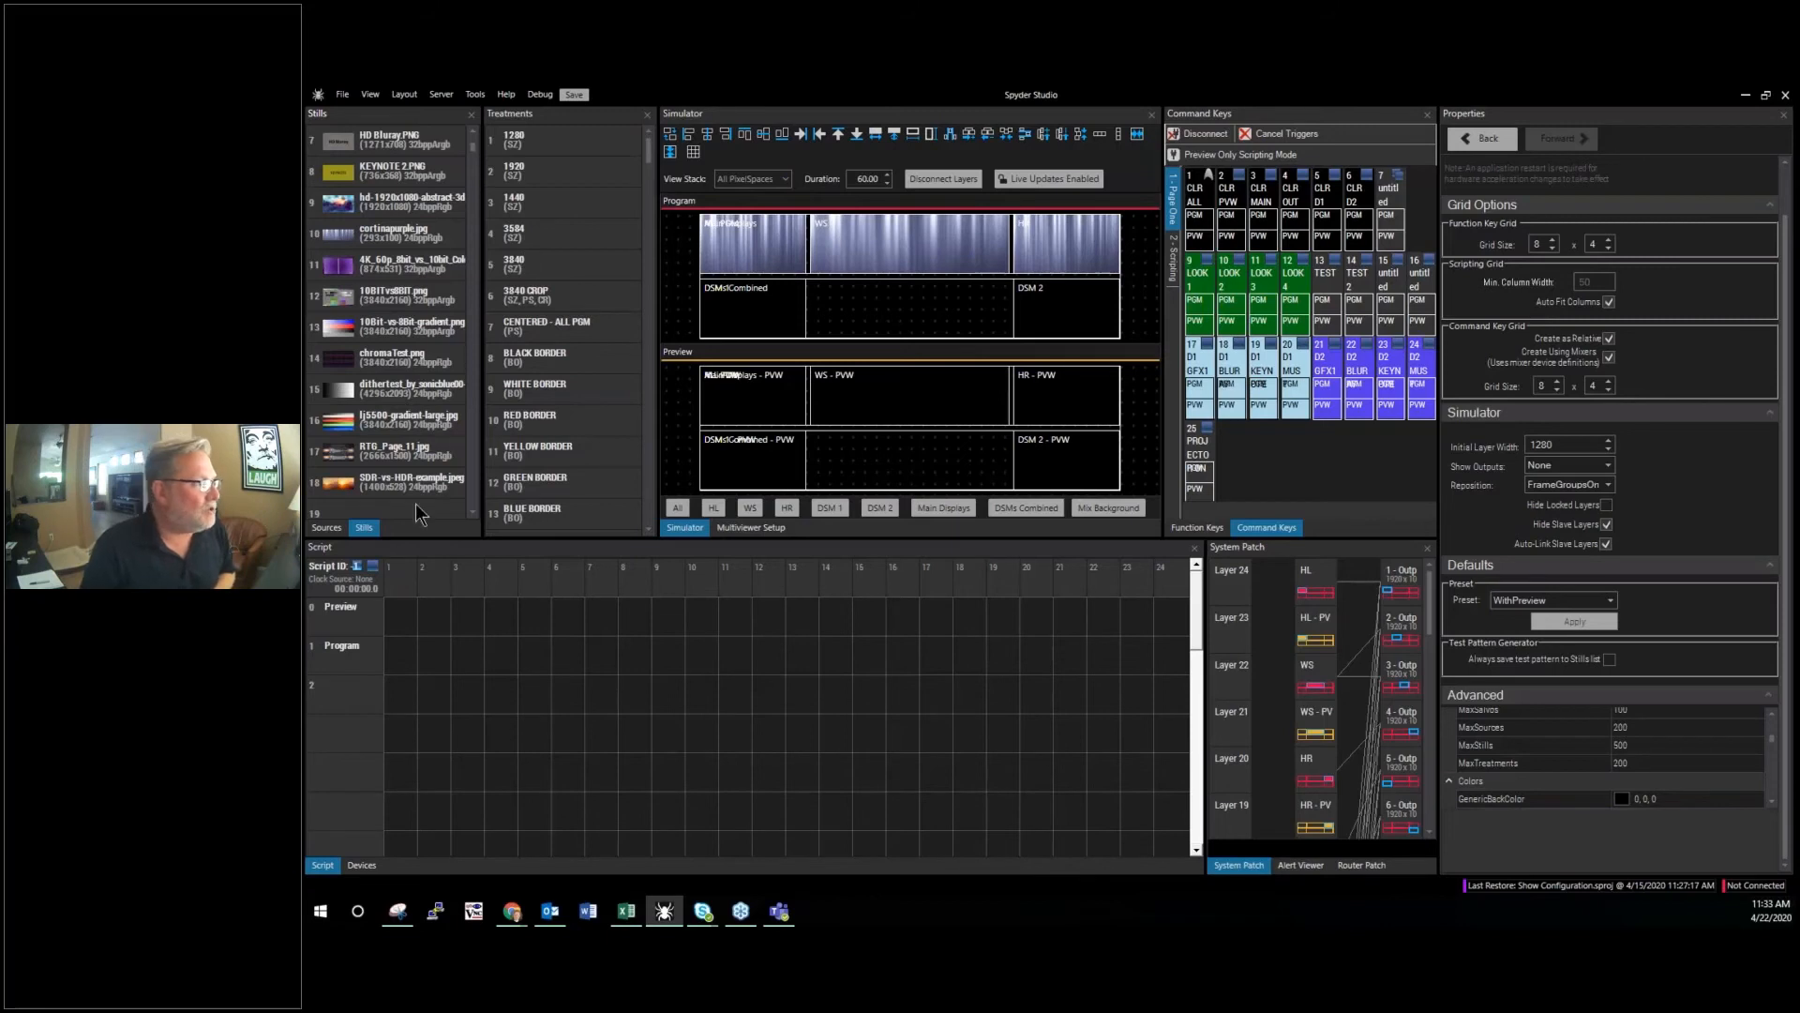
Step: Place the GFX 1 source on the WS program area and apply the 10BITvs8BIT.png still to its layer
{"action": "left_click", "coordinate": [326, 527]}
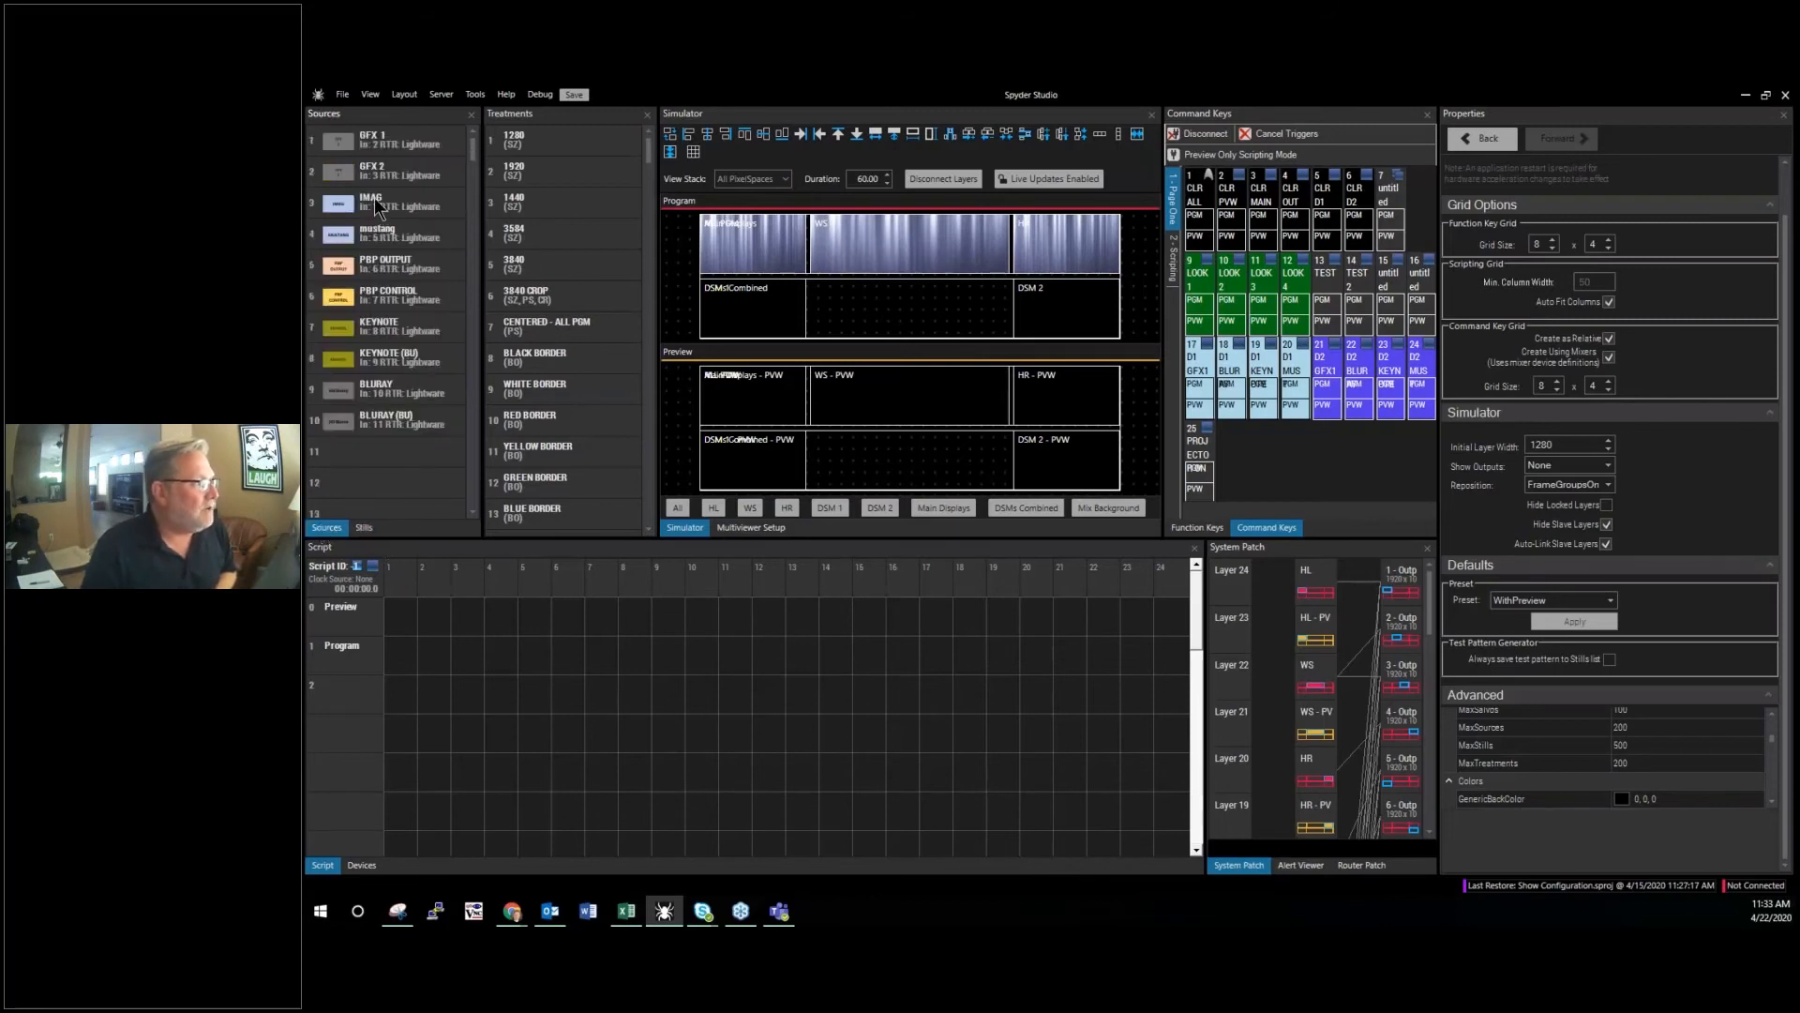
{"action": "left_click_drag", "start_coordinate": [375, 141], "coordinate": [931, 245]}
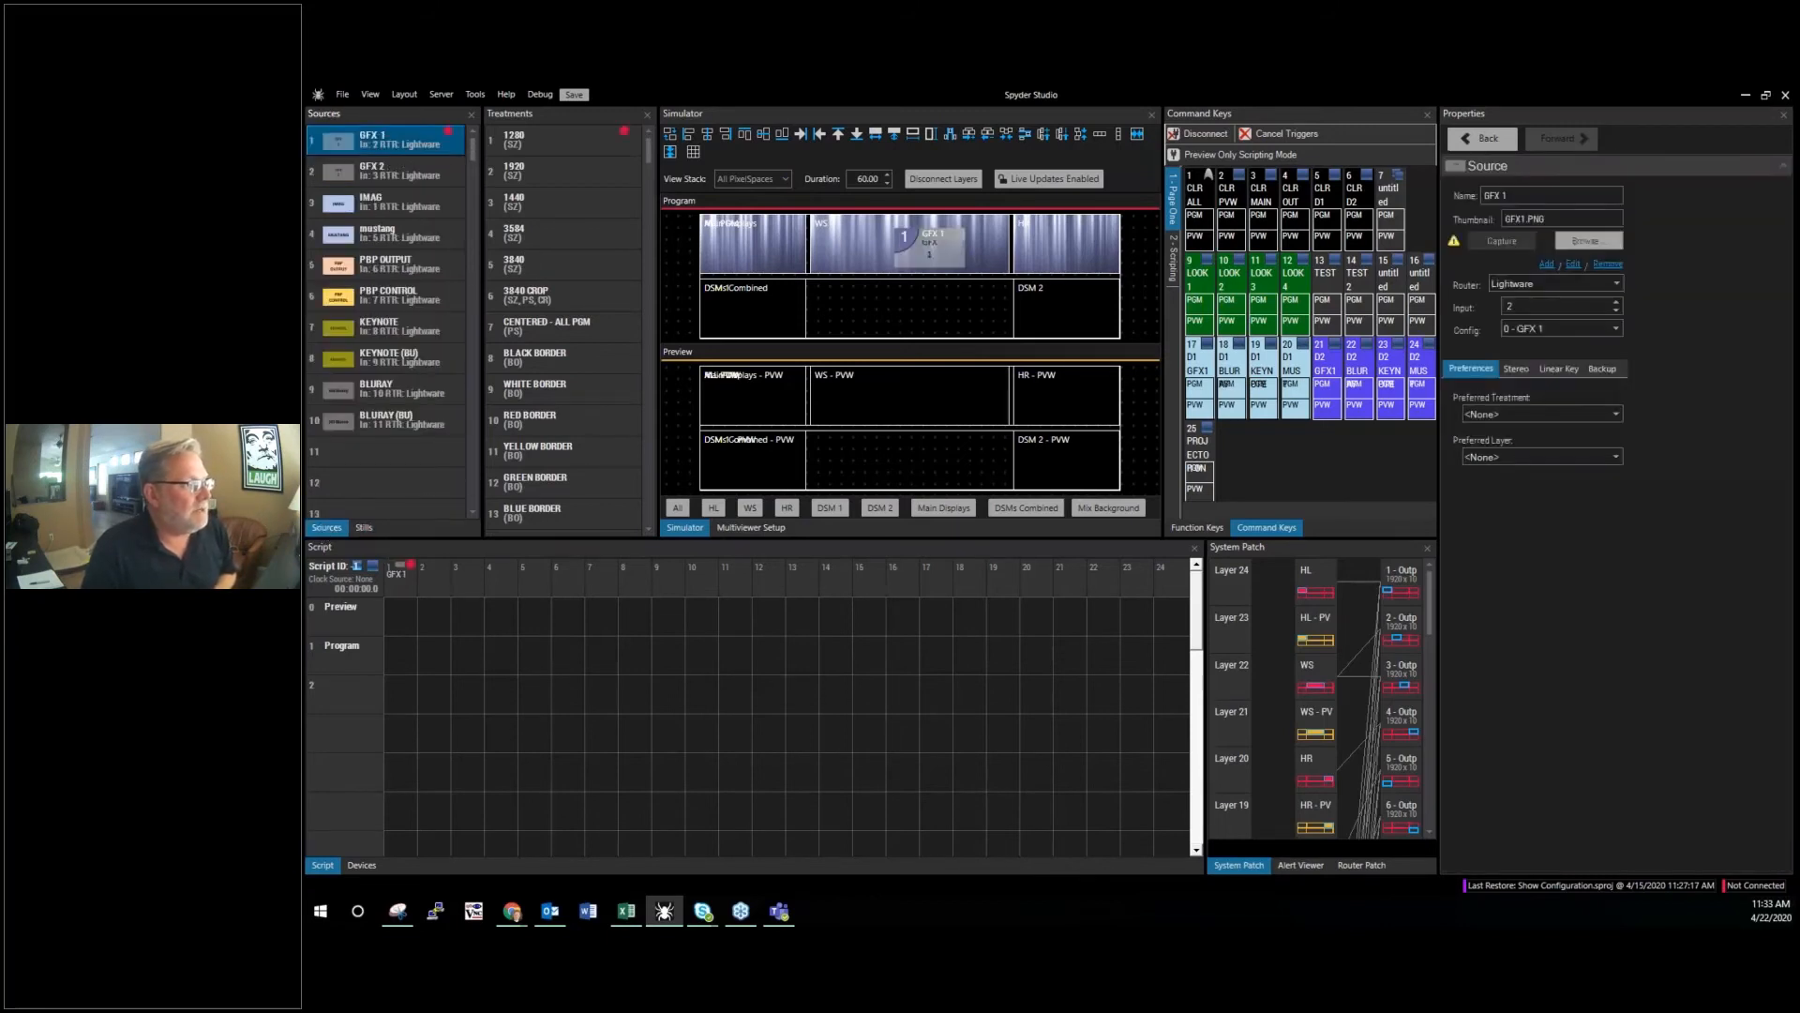
{"action": "left_click", "coordinate": [364, 528]}
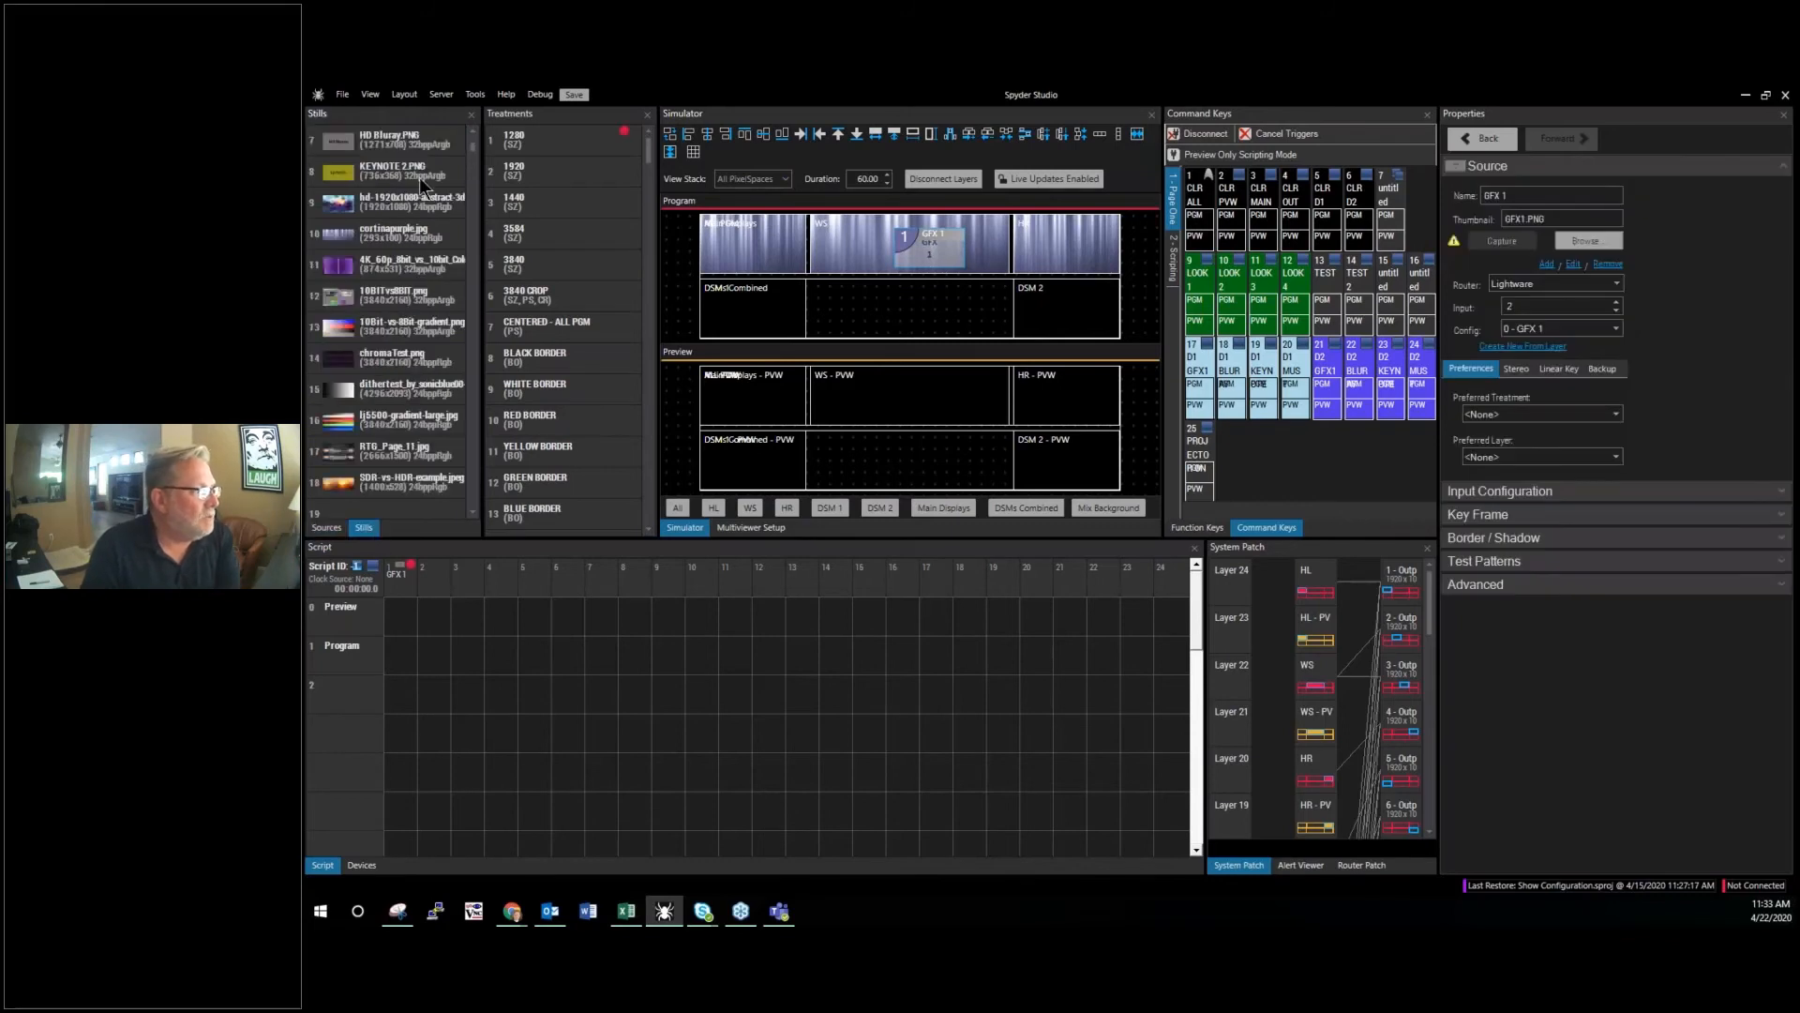
{"action": "left_click", "coordinate": [381, 298]}
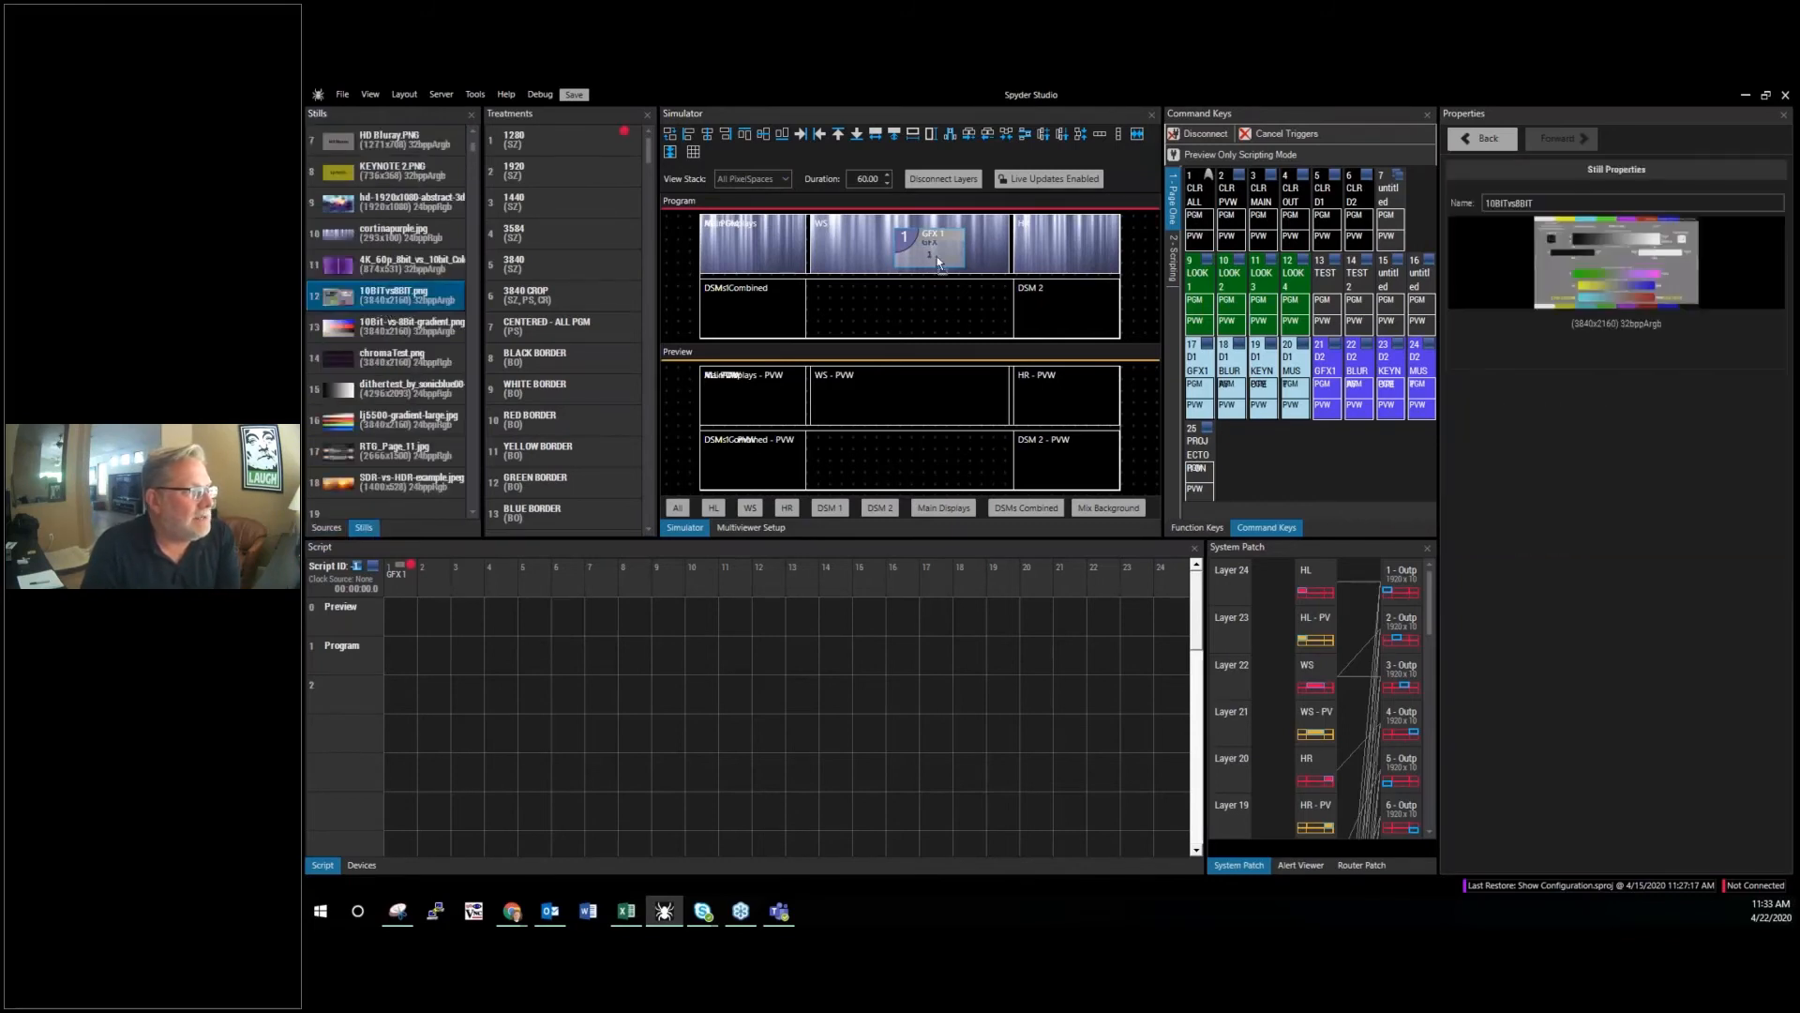
{"action": "left_click_drag", "start_coordinate": [938, 263], "coordinate": [938, 261]}
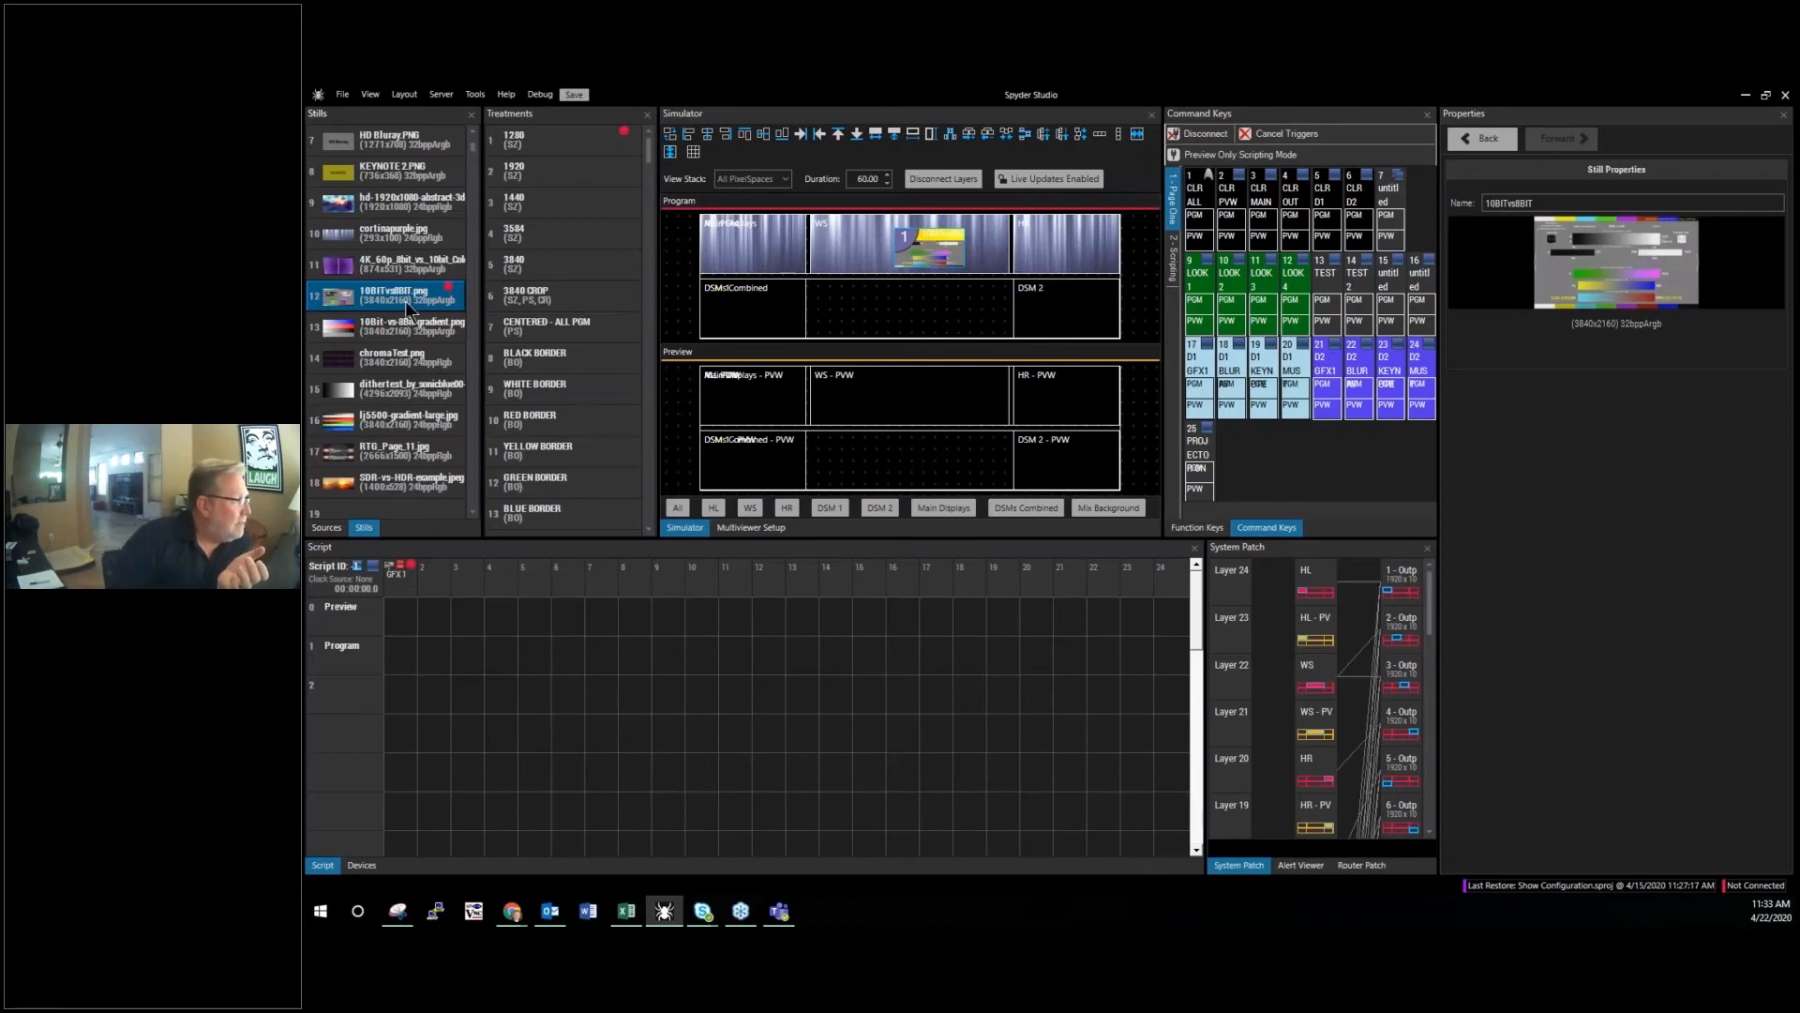
Step: Add the 4889x1111 image from the Images > Widescreen folder to empty still slot 19
{"action": "scroll", "coordinate": [406, 303], "scroll_direction": "down", "scroll_amount": 2}
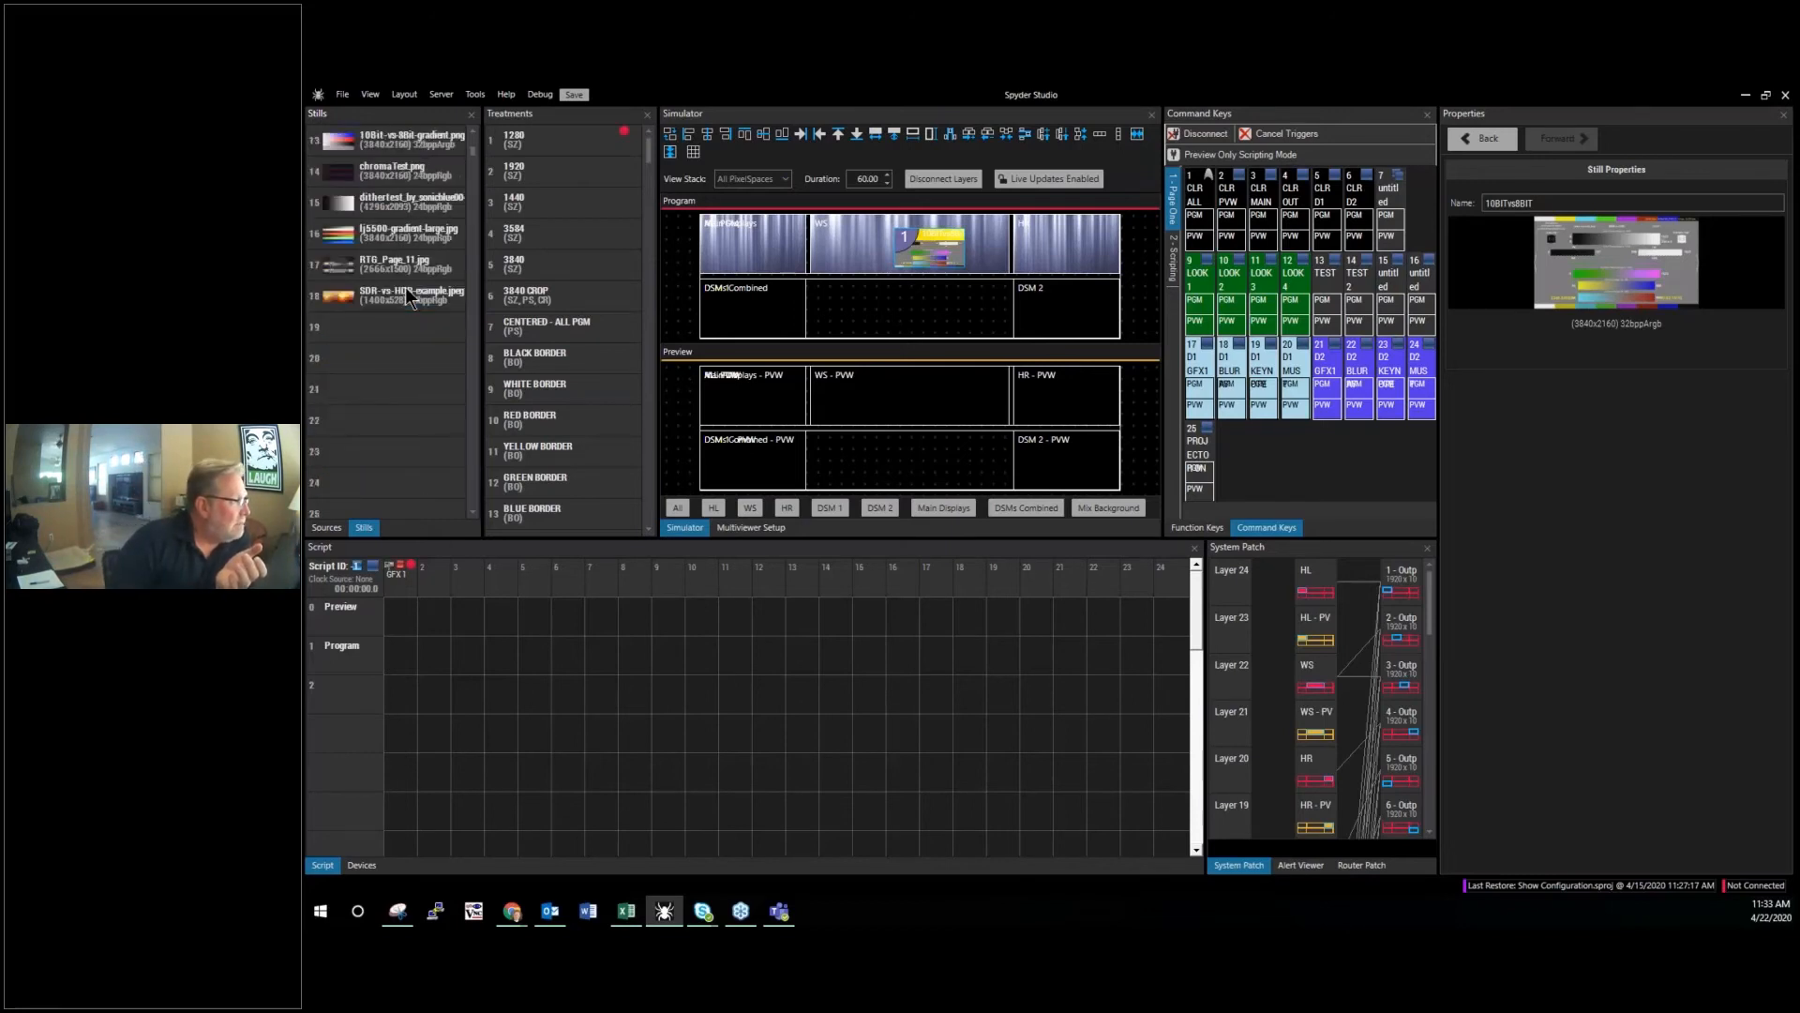
{"action": "scroll", "coordinate": [409, 297], "scroll_direction": "up", "scroll_amount": 2}
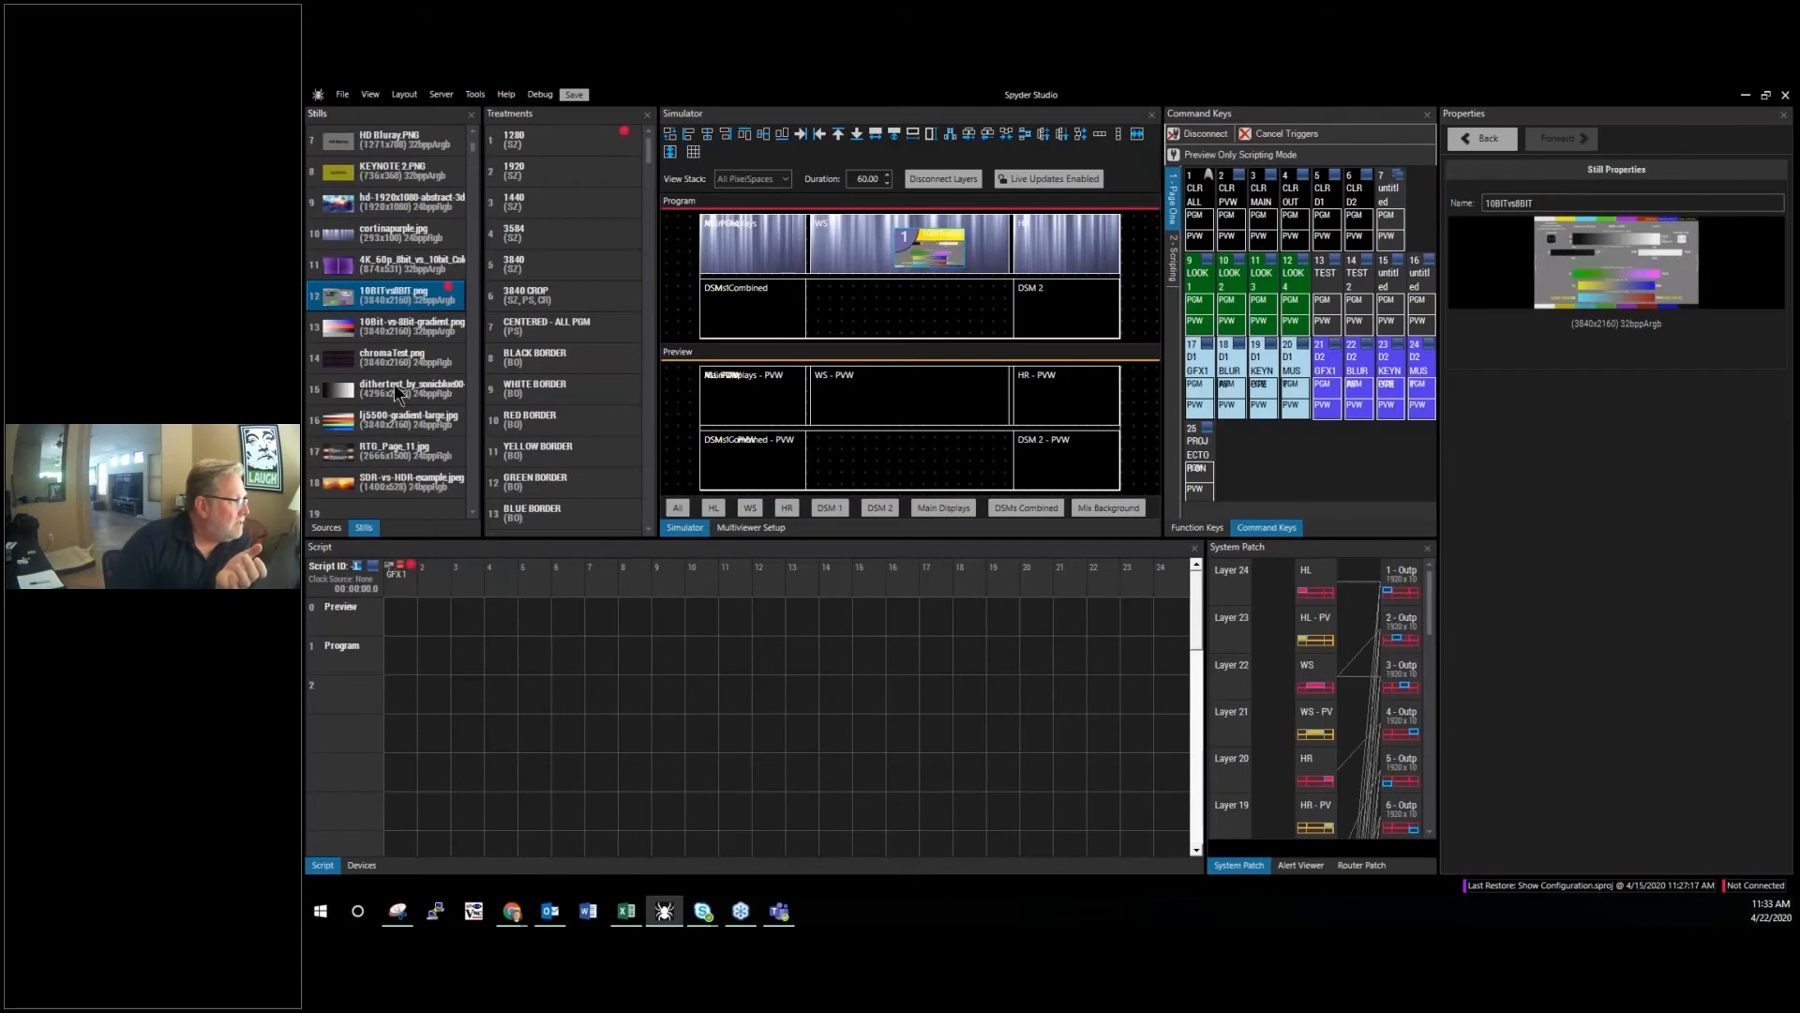
{"action": "scroll", "coordinate": [393, 382], "scroll_direction": "down", "scroll_amount": 2}
{"action": "right_click", "coordinate": [401, 330]}
{"action": "left_click", "coordinate": [446, 377]}
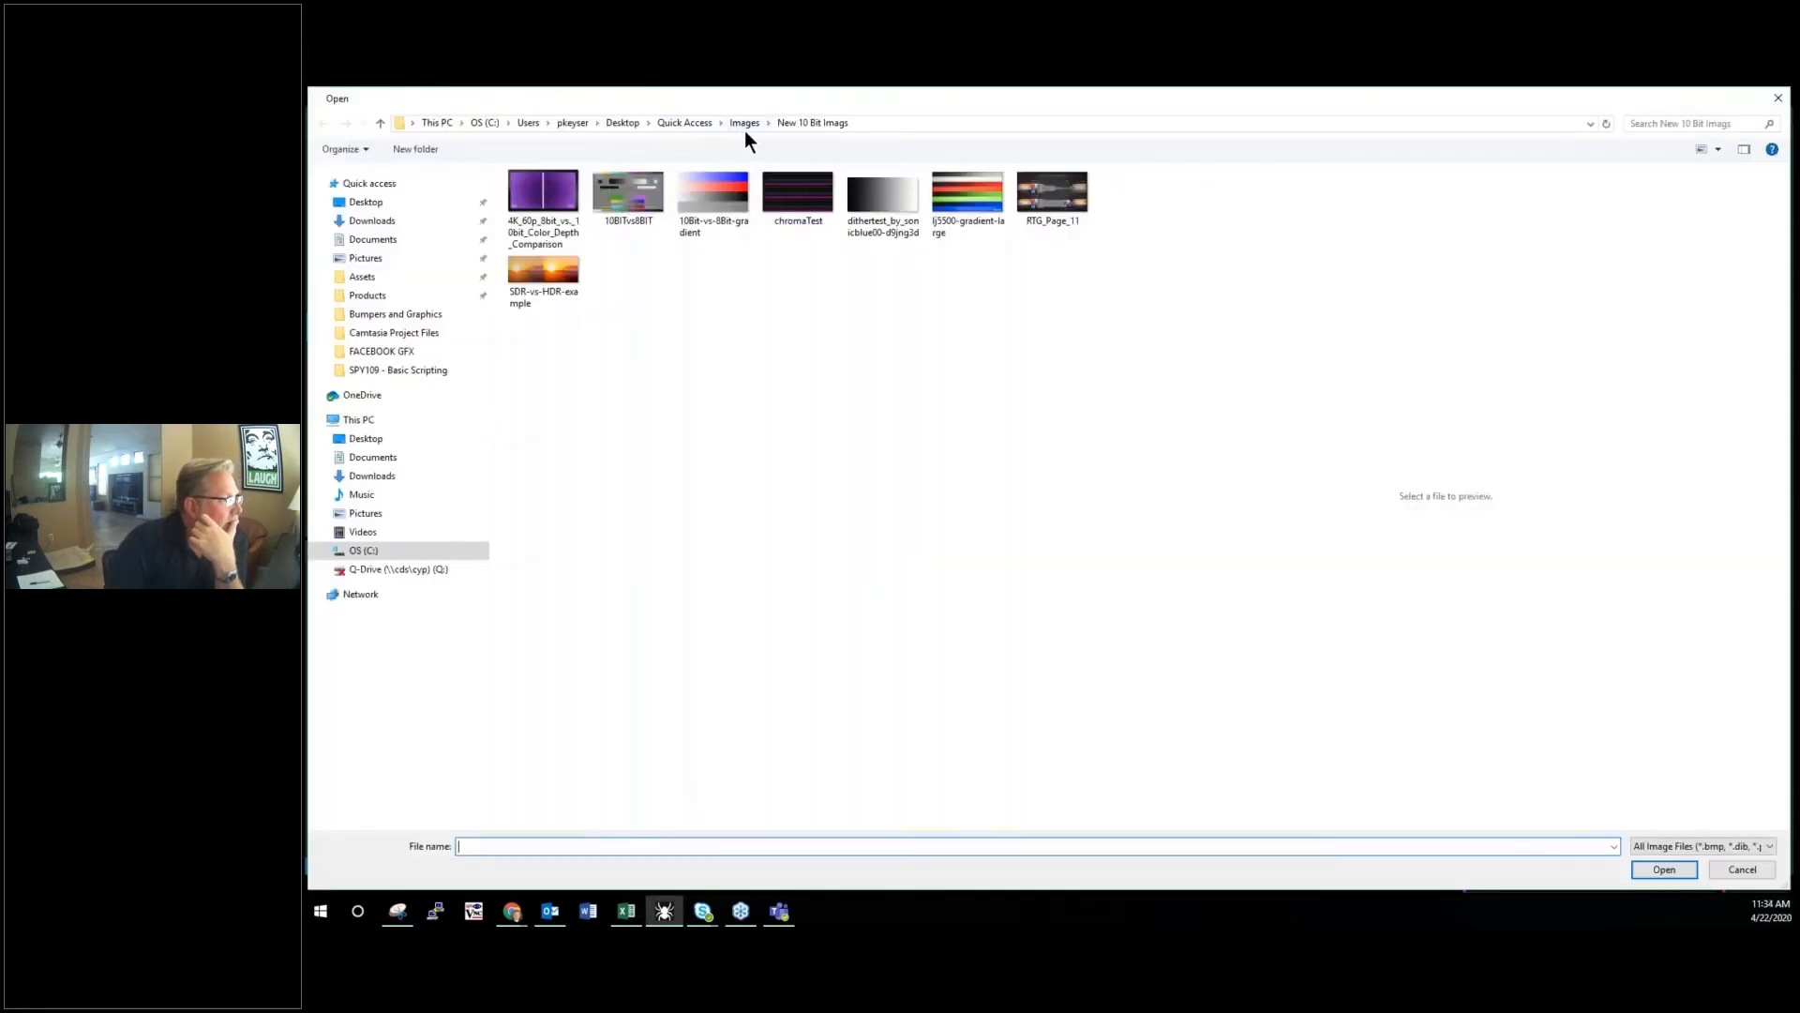
{"action": "left_click", "coordinate": [743, 123]}
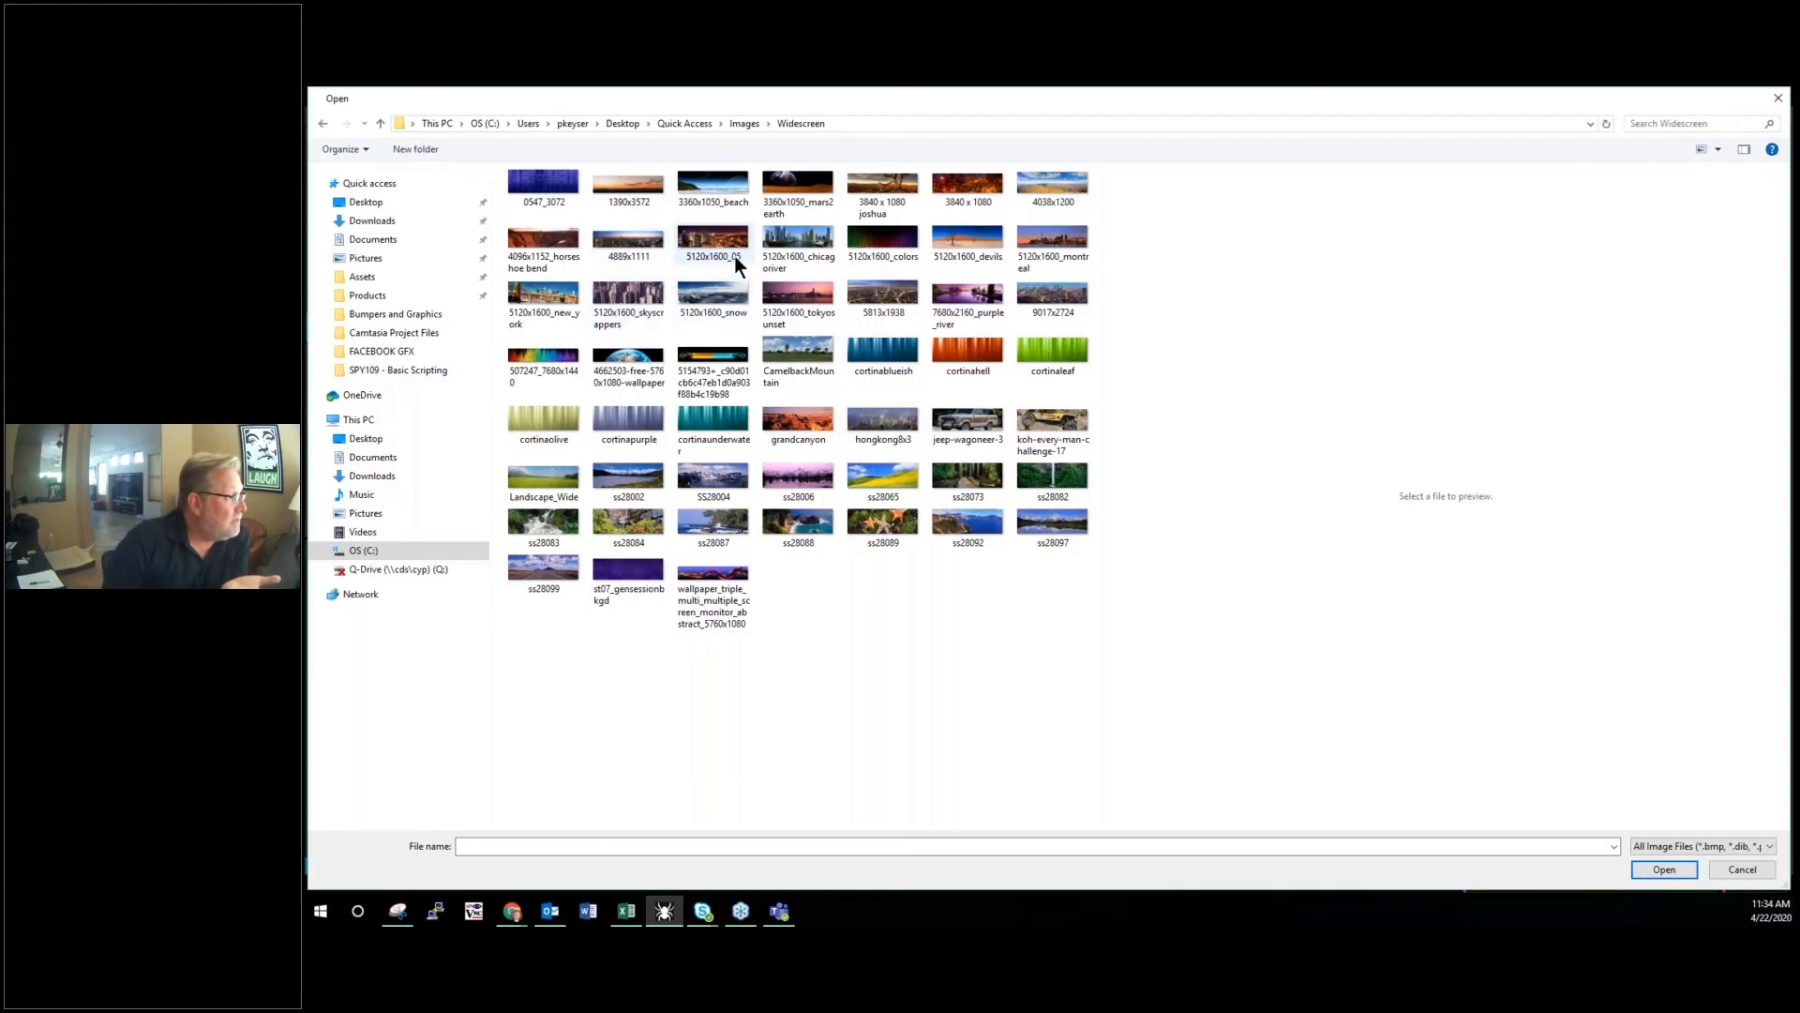
{"action": "left_click", "coordinate": [651, 246]}
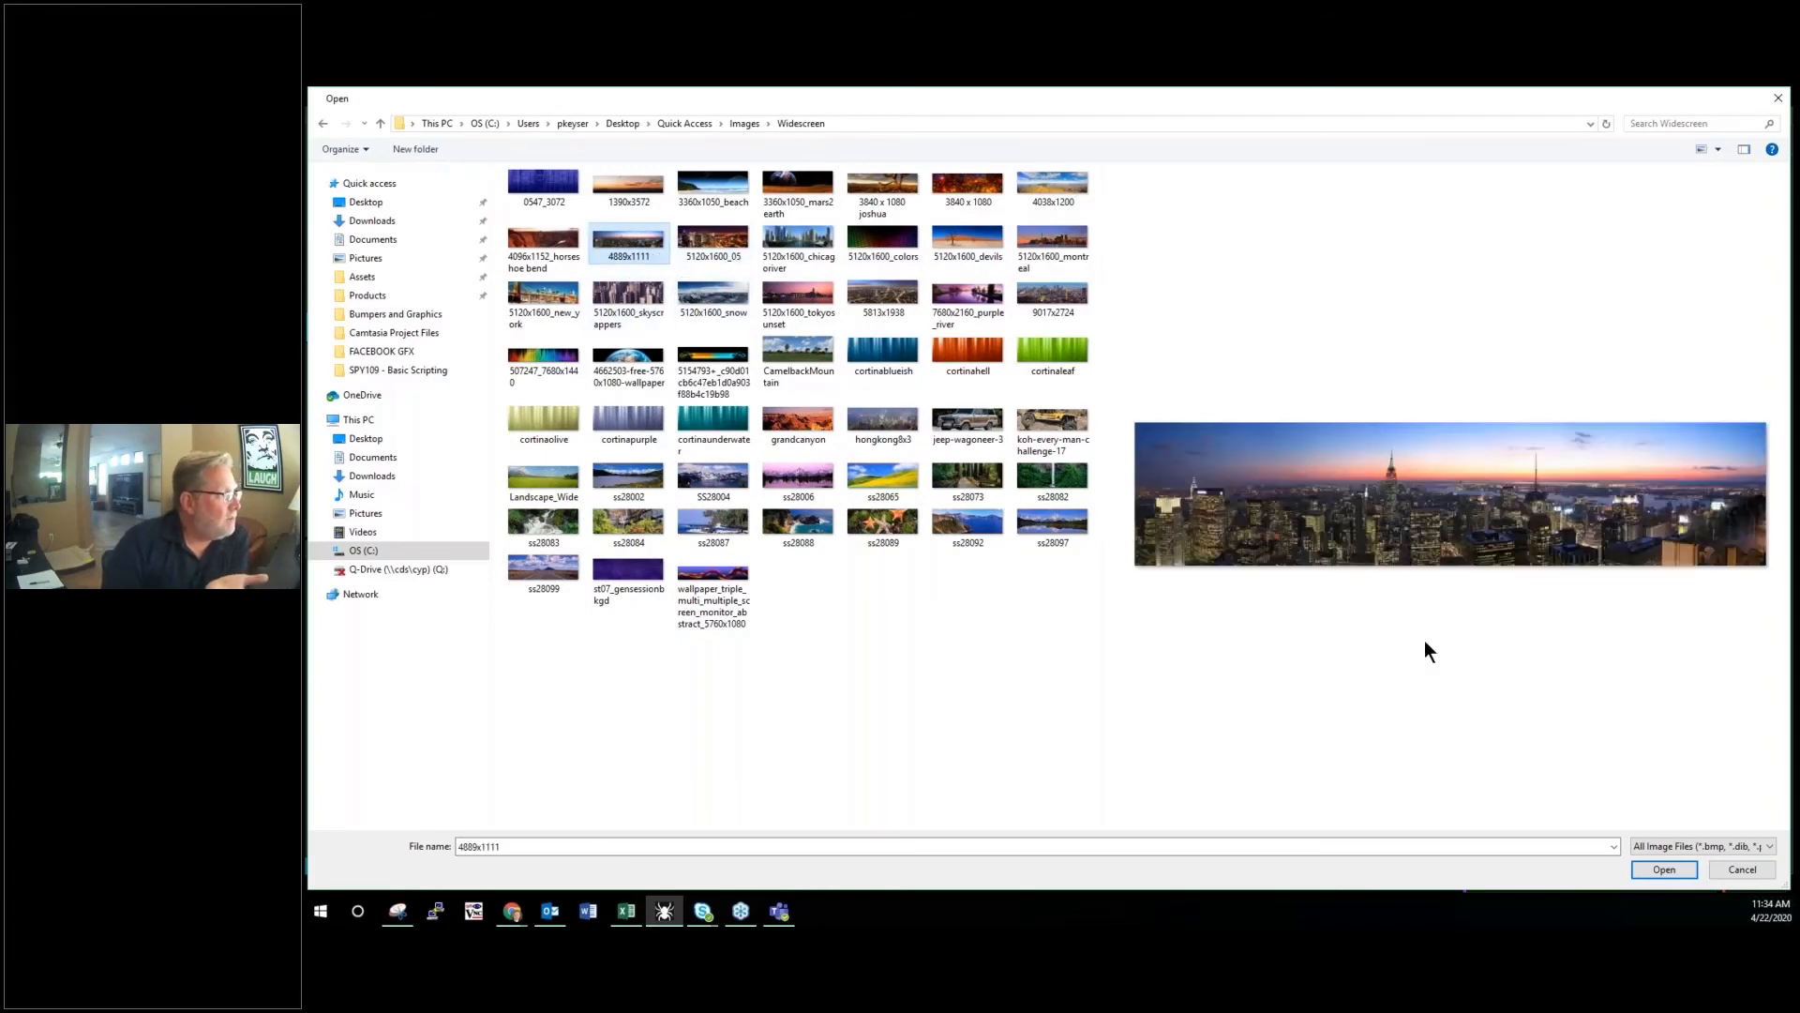
{"action": "left_click", "coordinate": [1655, 869]}
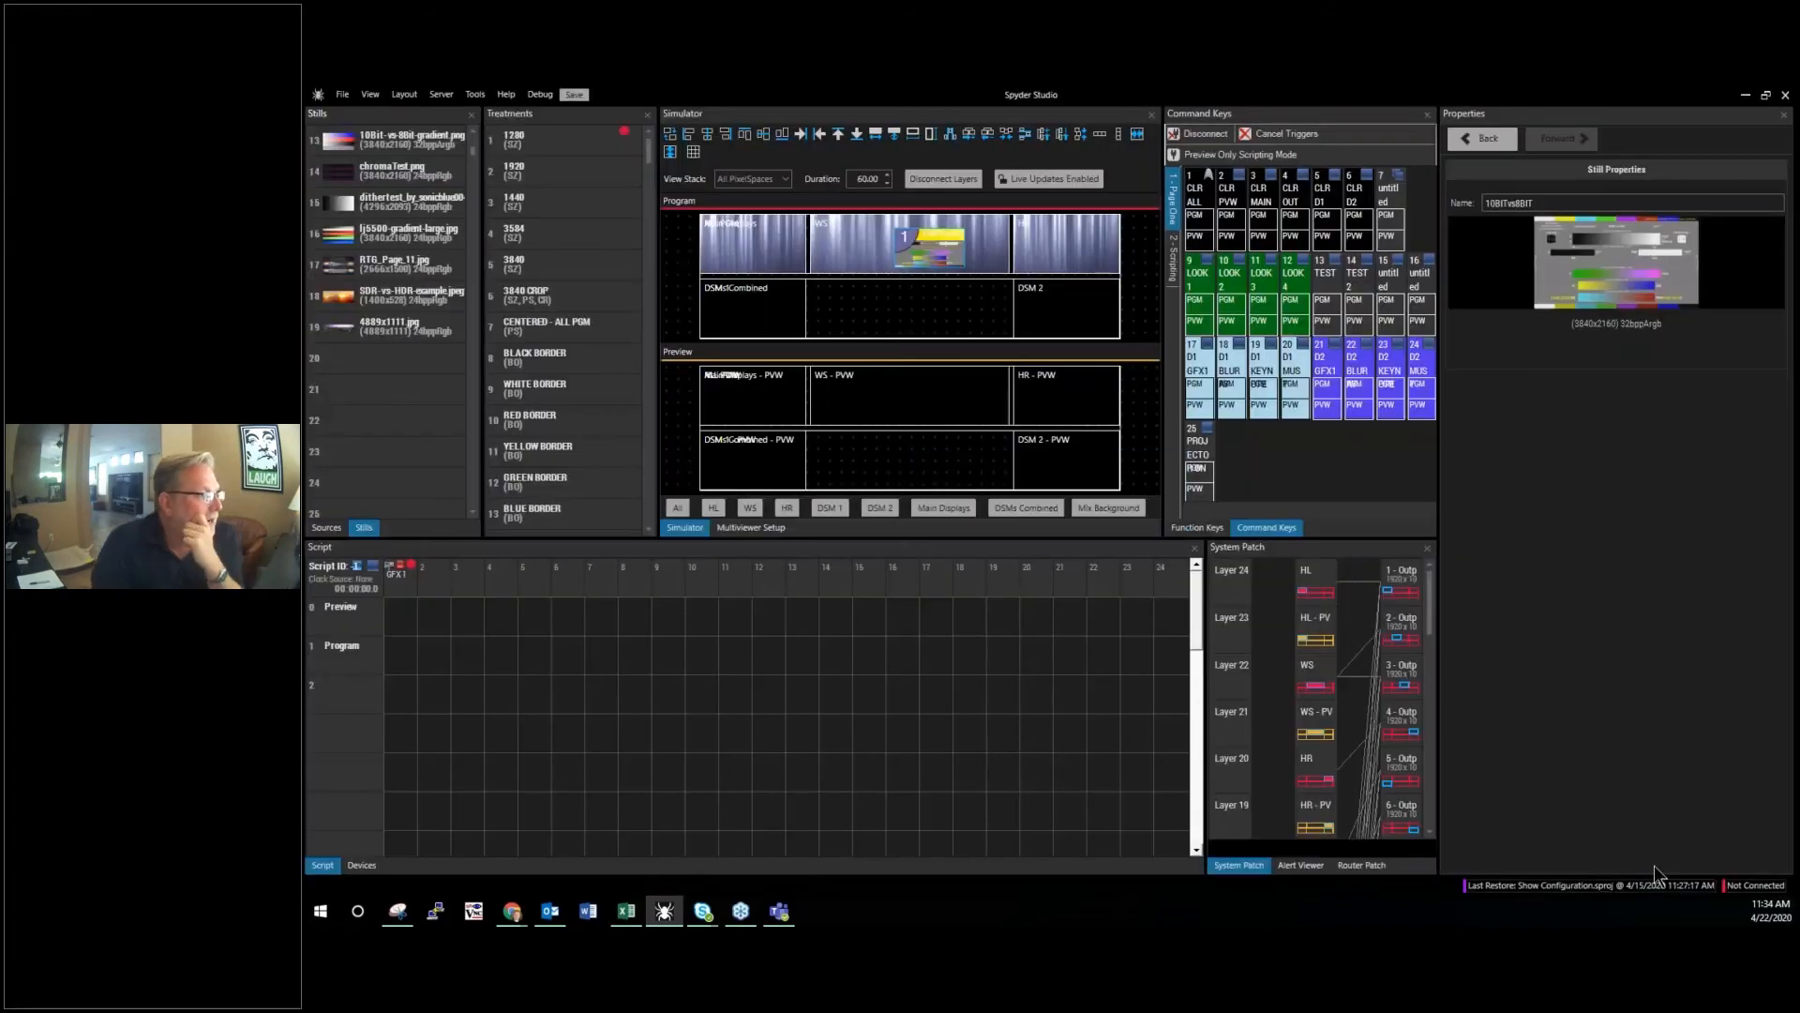
Step: Apply the 4889x1111 still to layer 1, then resize it to about 3099 x 704 and move it into the DSM area below
{"action": "left_click", "coordinate": [367, 335]}
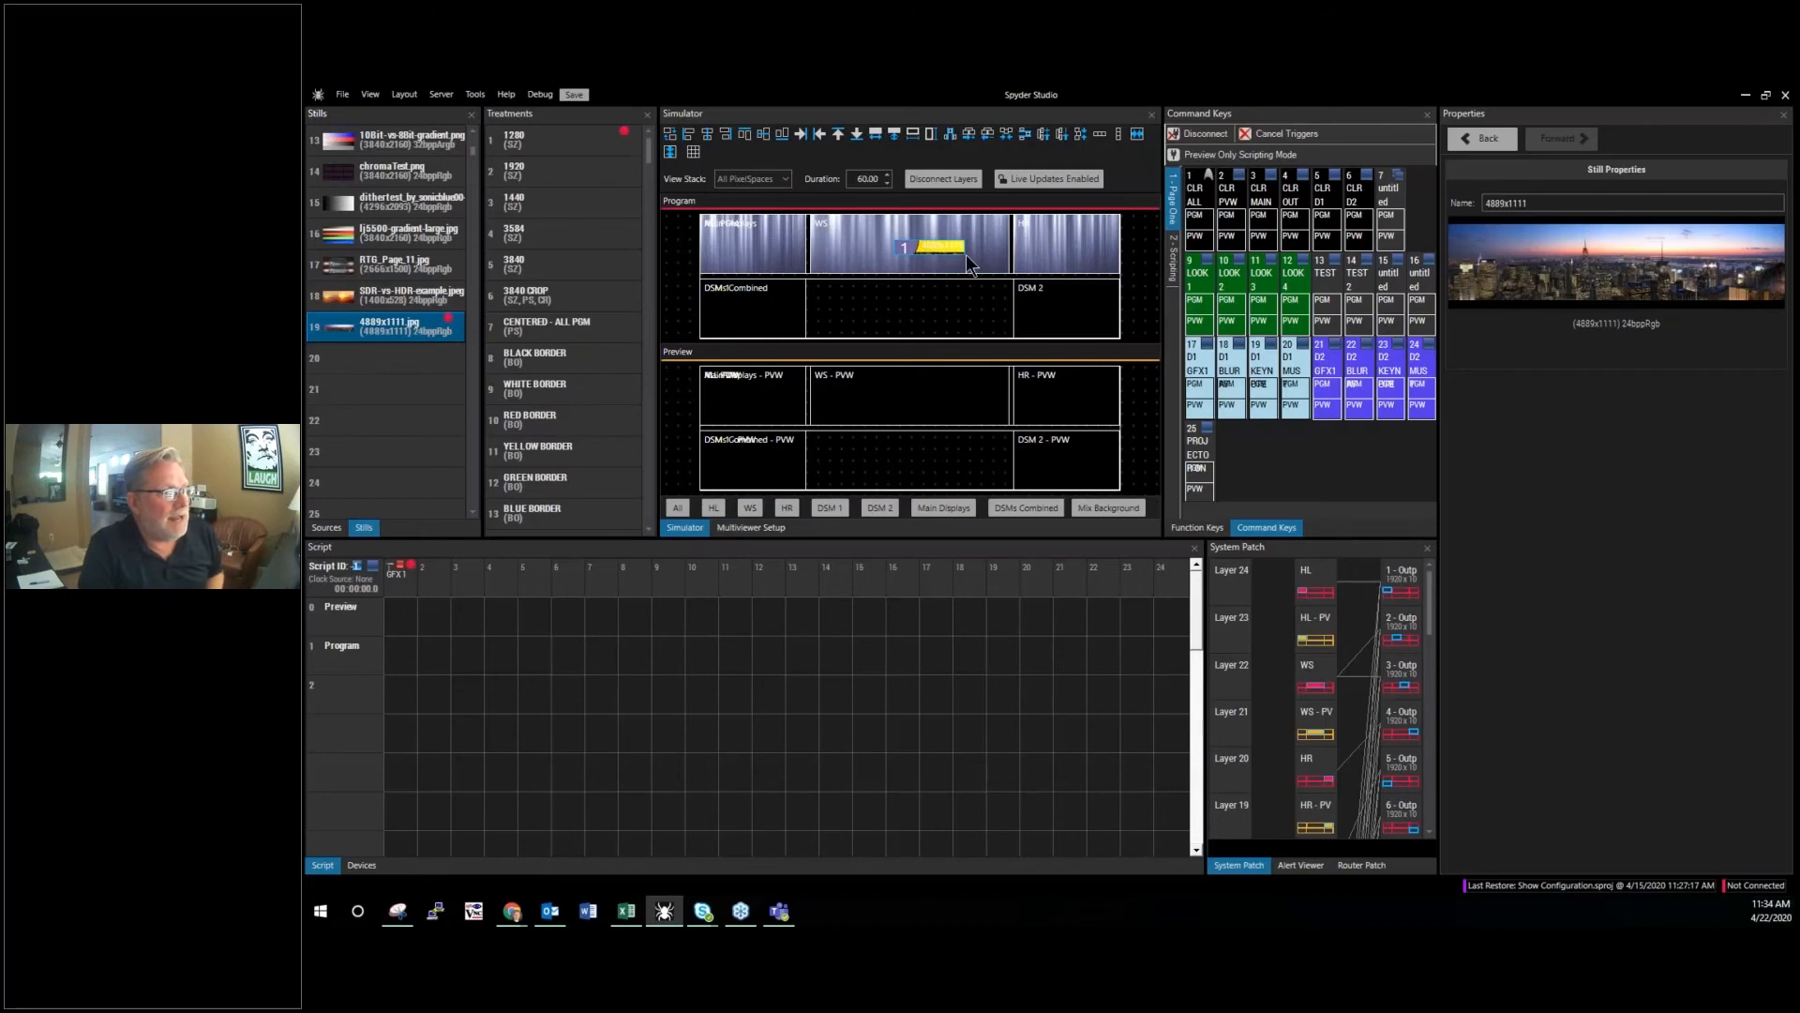
{"action": "left_click_drag", "start_coordinate": [966, 255], "coordinate": [965, 255]}
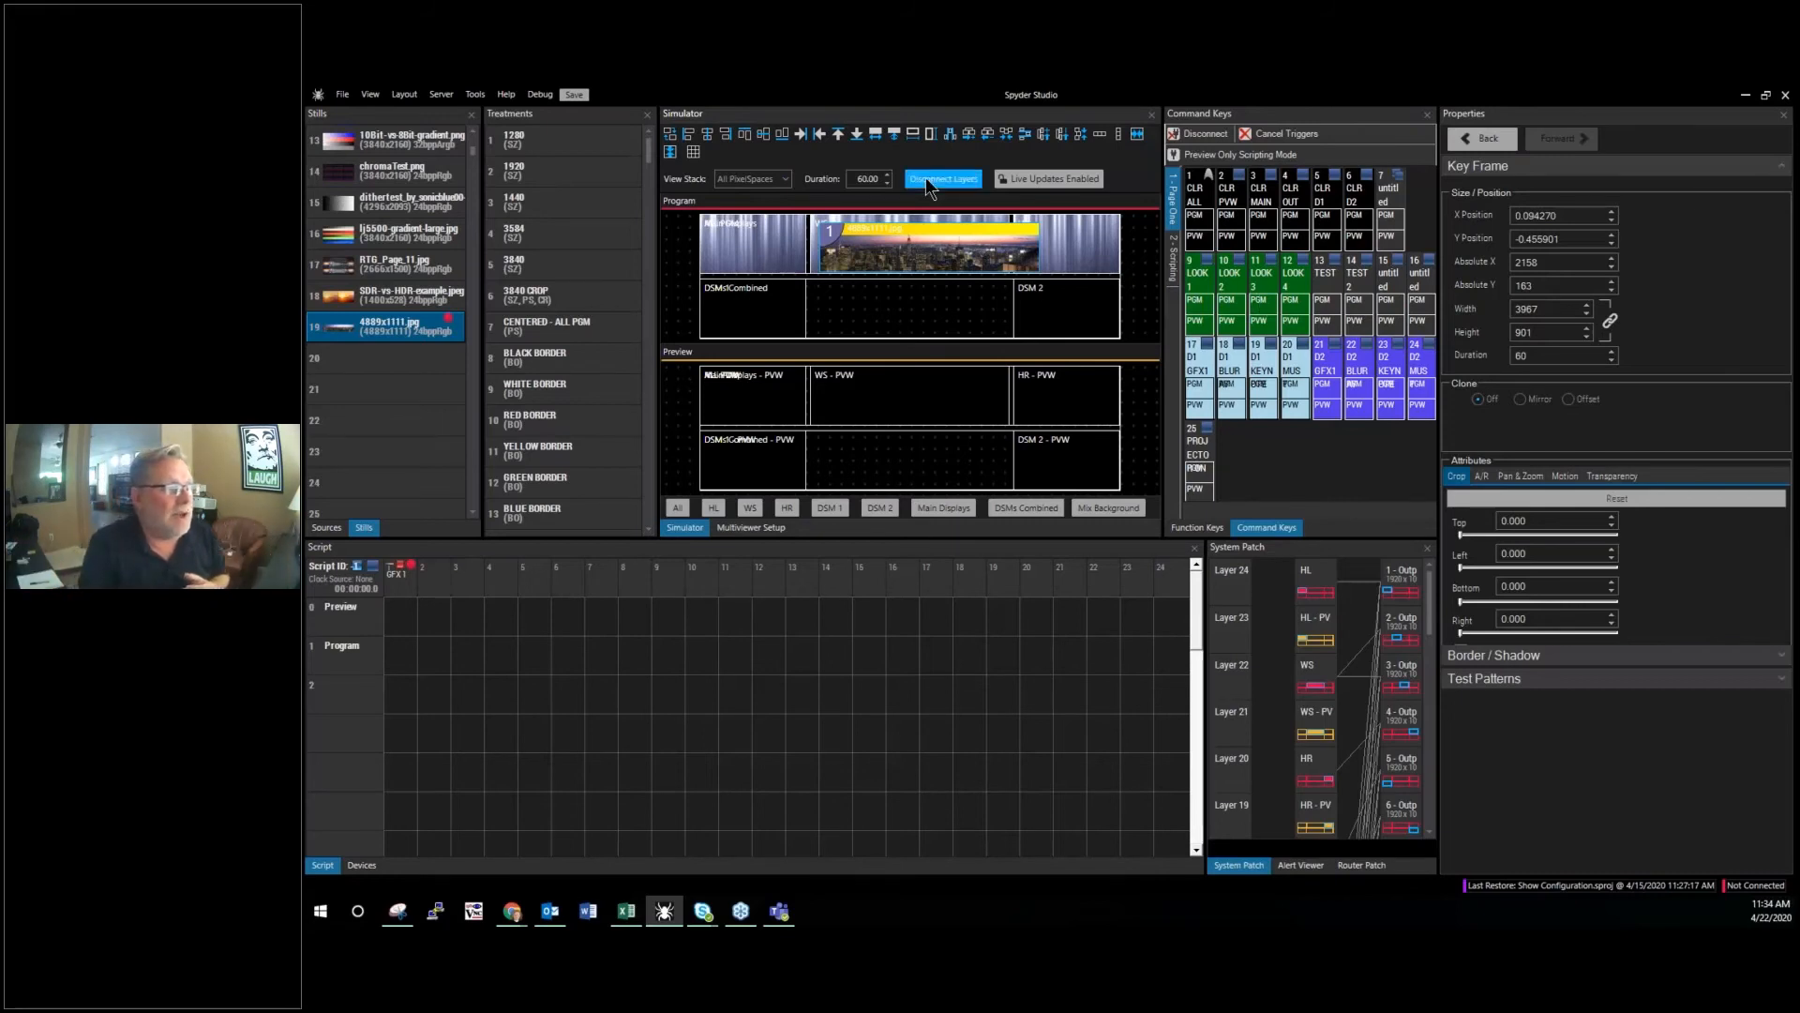
{"action": "left_click_drag", "start_coordinate": [1041, 279], "coordinate": [943, 302]}
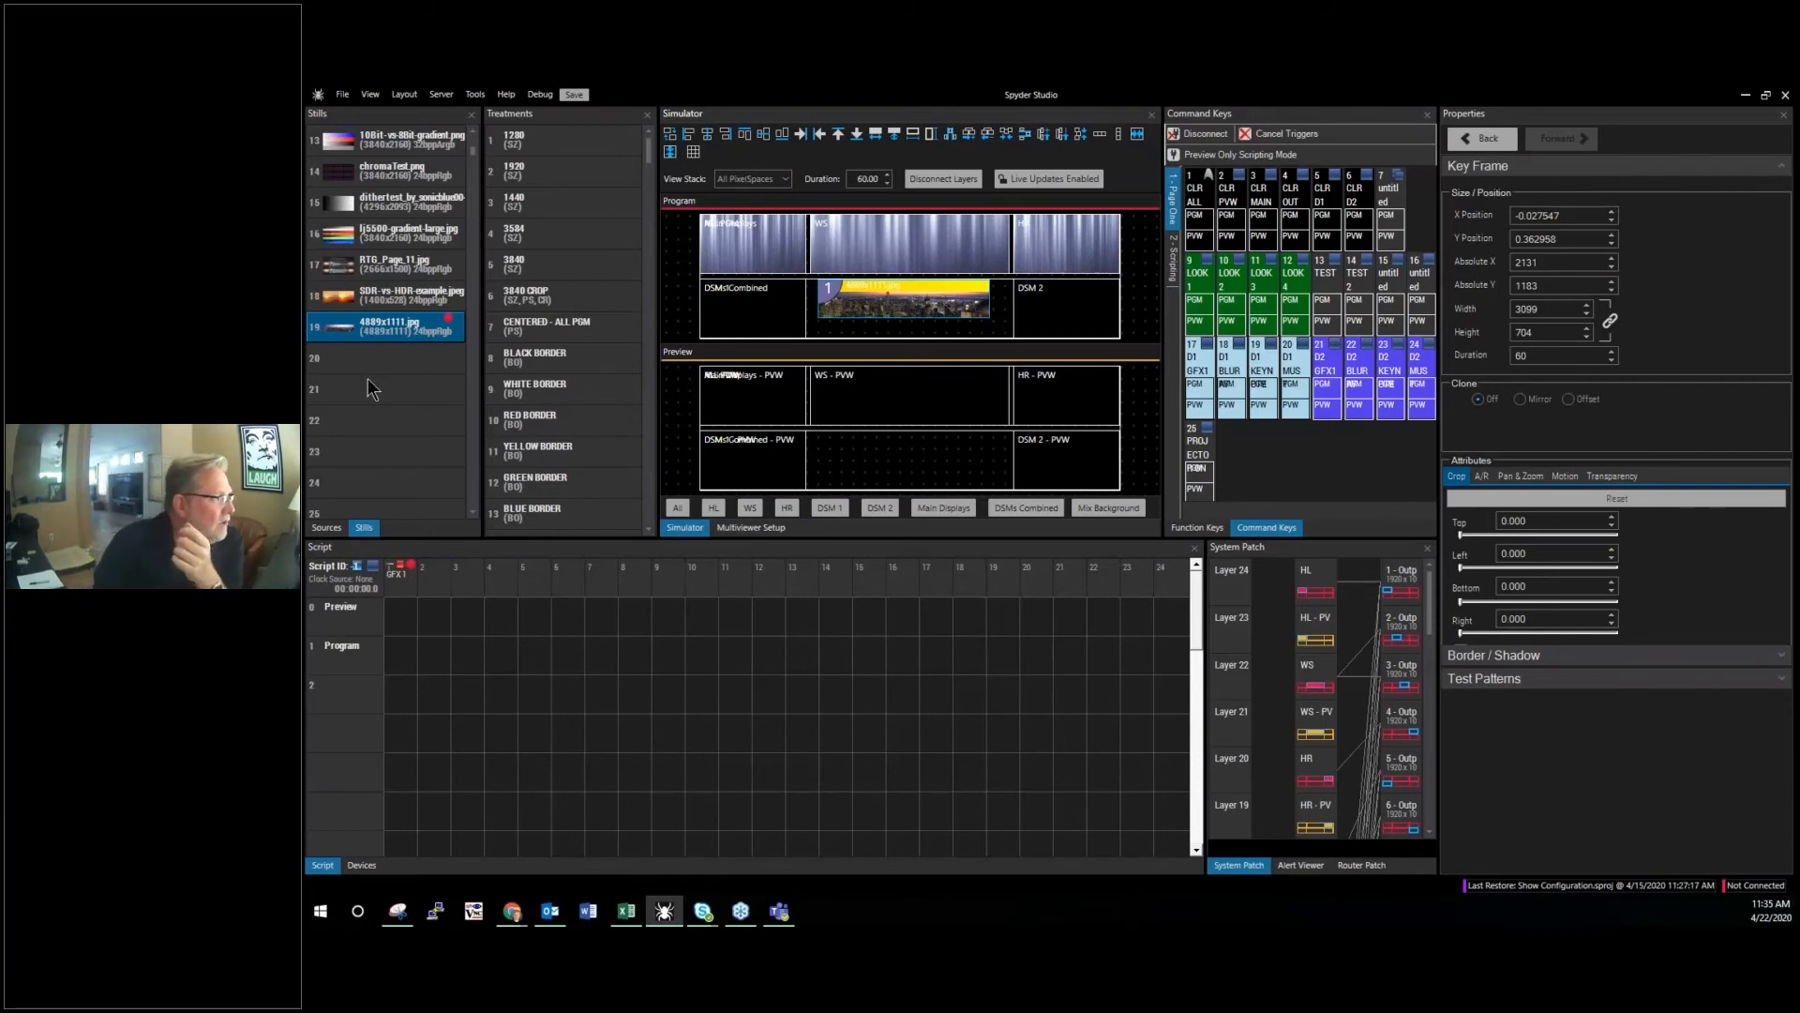
Step: Rebuild the entire still register list from the available image files and look through the rebuilt entries
{"action": "right_click", "coordinate": [413, 366]}
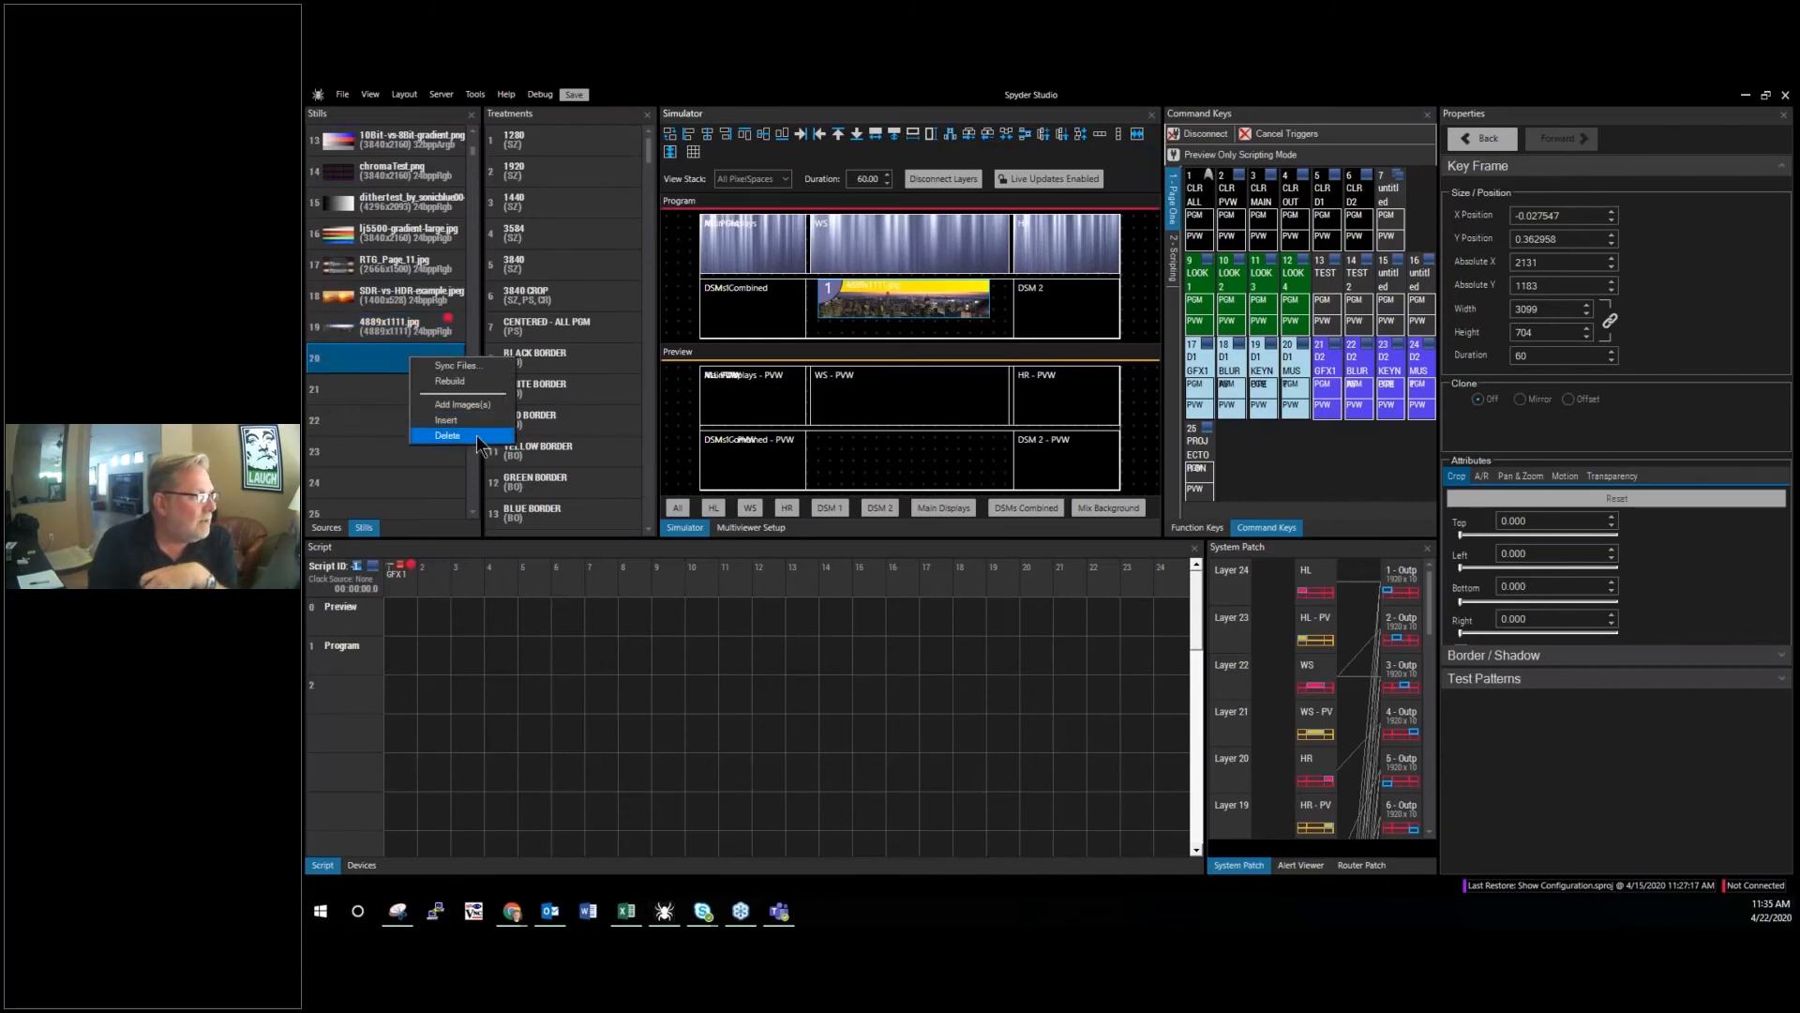
{"action": "left_click", "coordinate": [465, 382]}
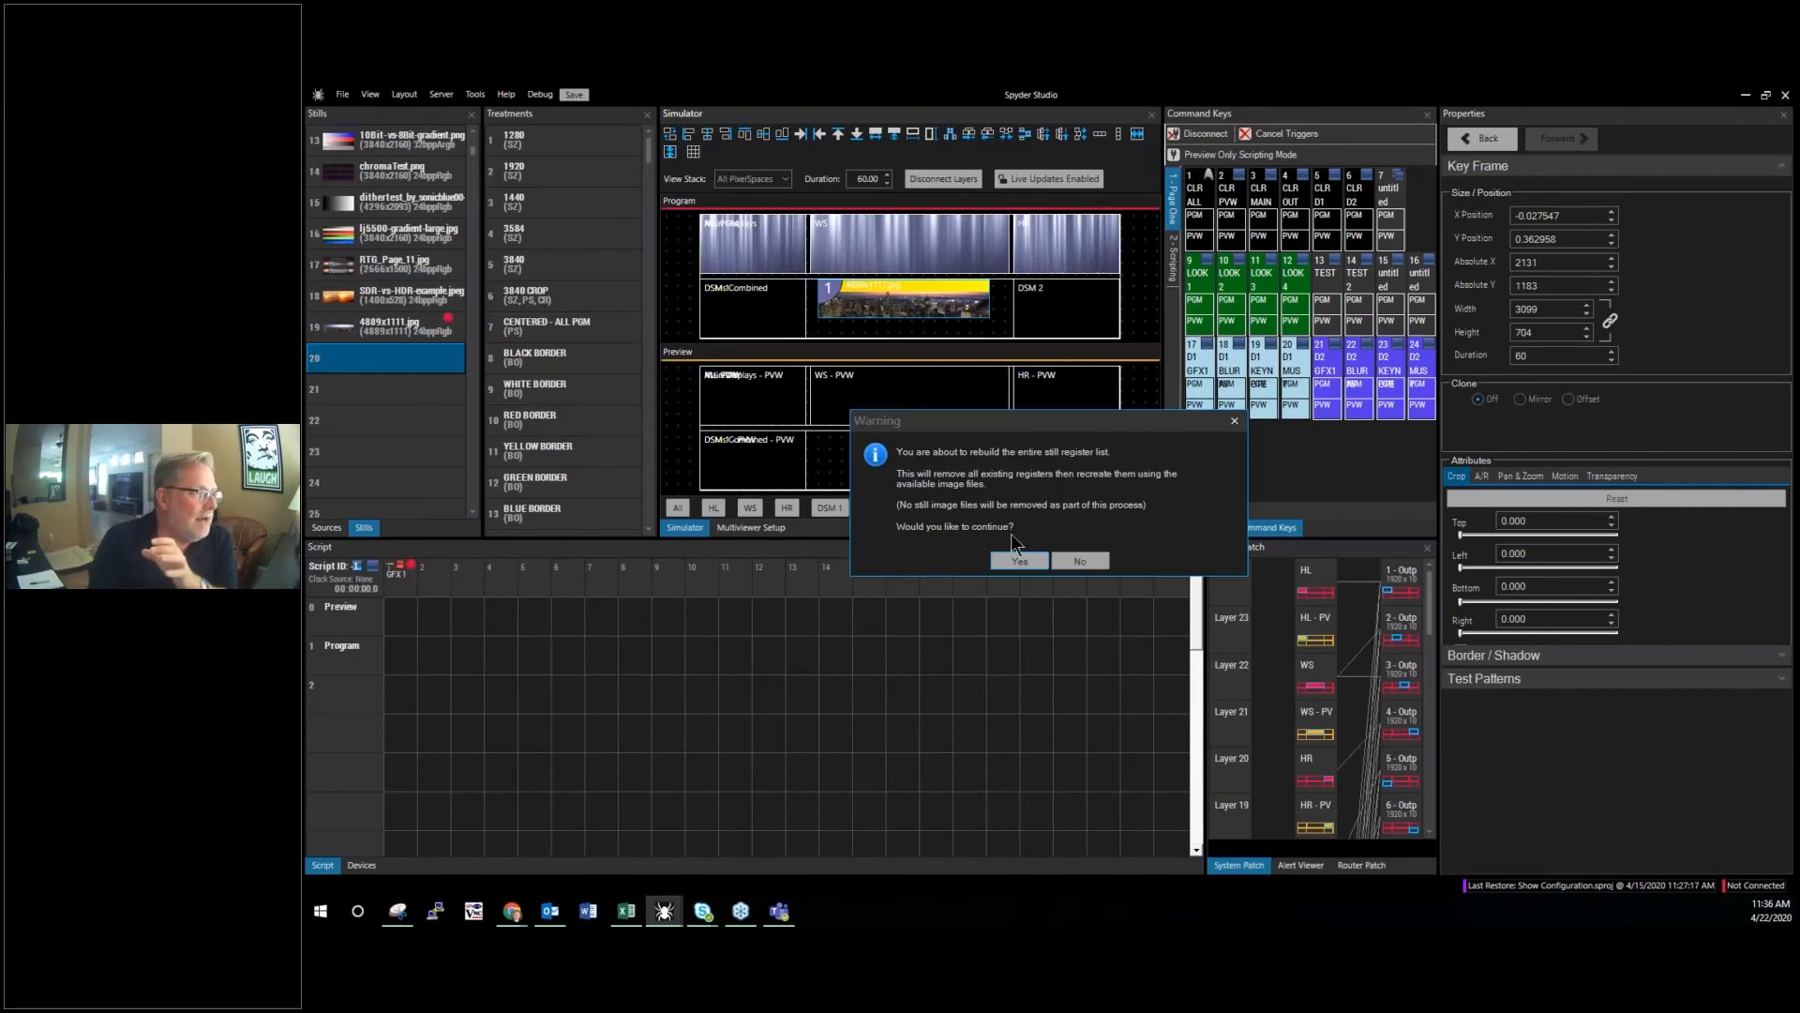
{"action": "left_click", "coordinate": [1022, 563]}
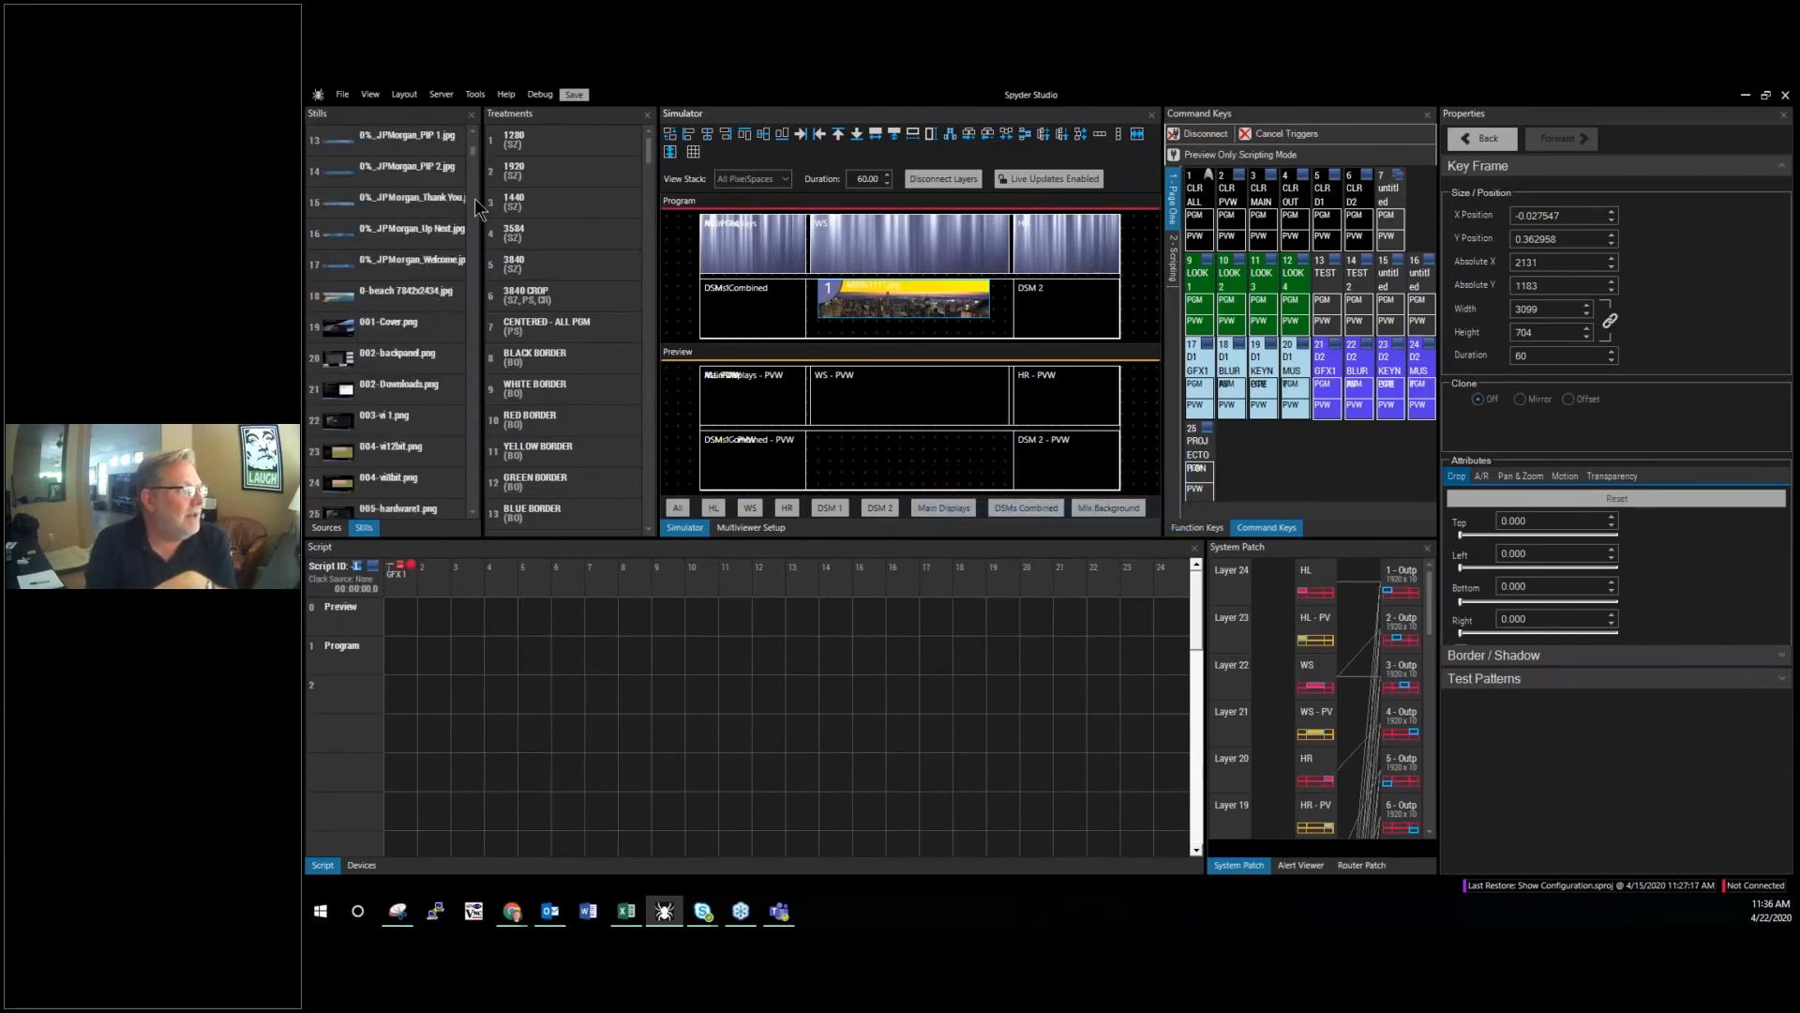
{"action": "scroll", "coordinate": [476, 262], "scroll_direction": "down", "scroll_amount": 1}
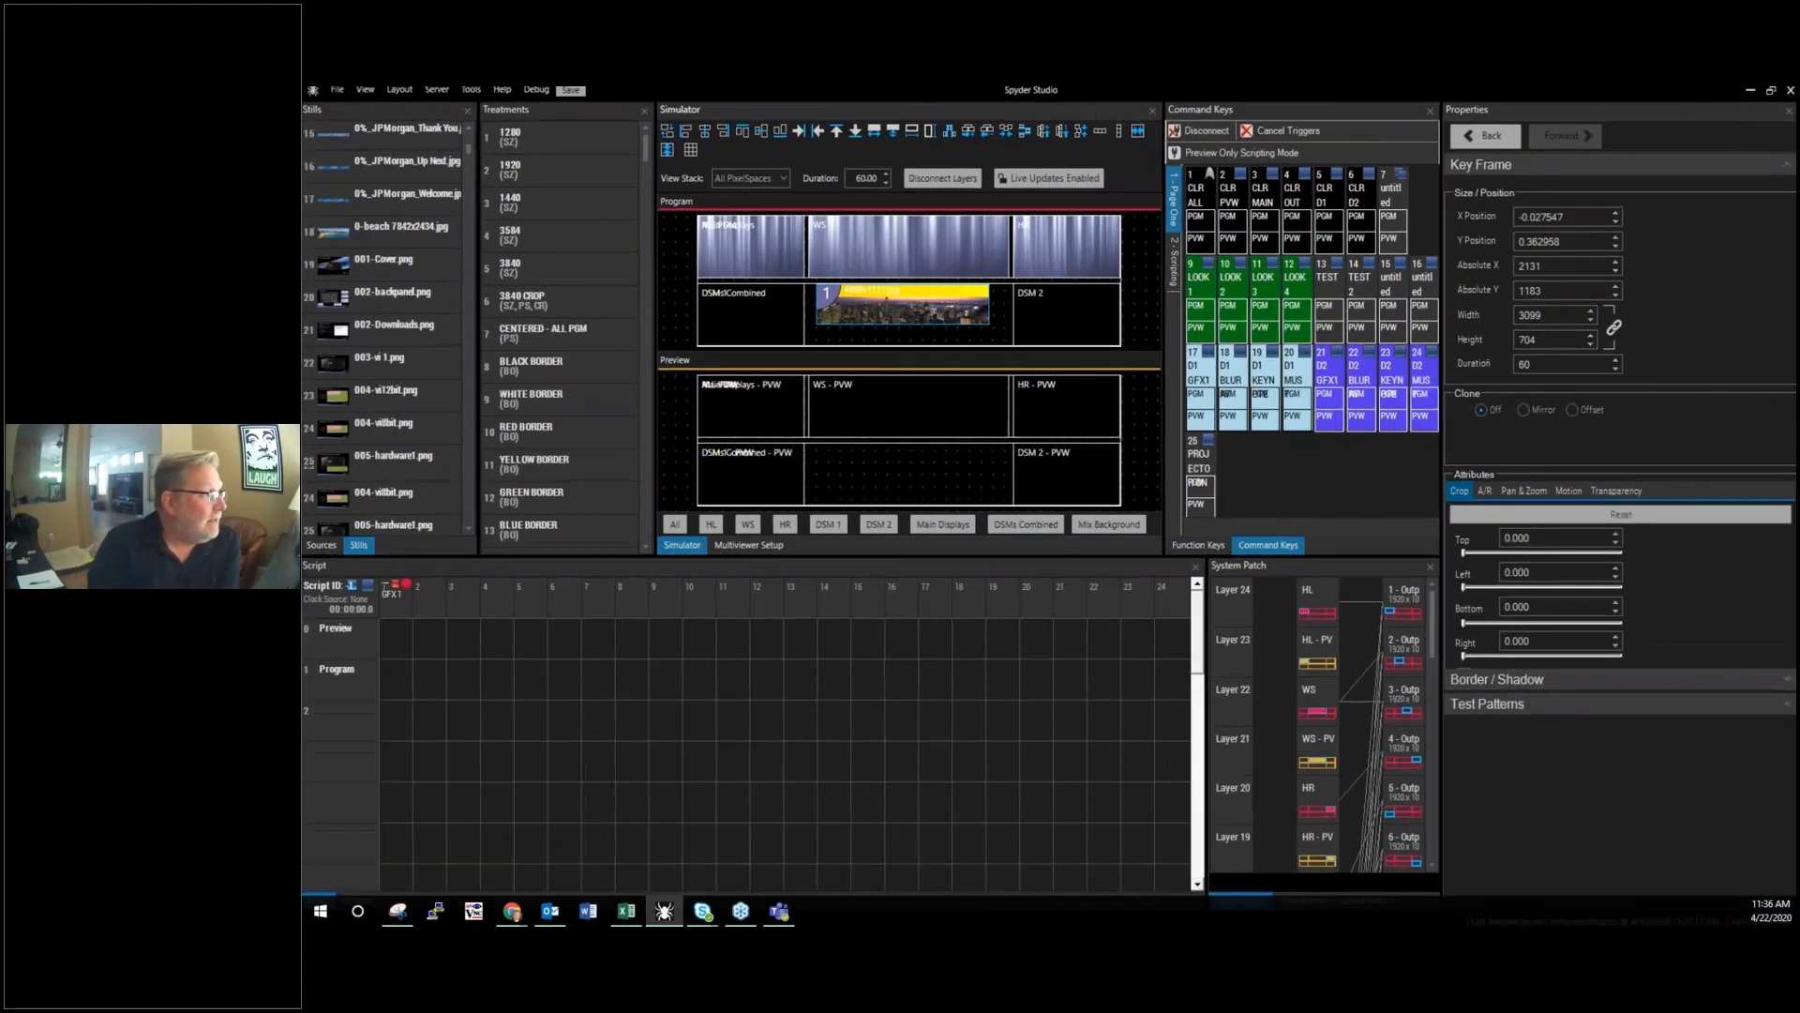
{"action": "scroll", "coordinate": [384, 393], "scroll_direction": "down", "scroll_amount": 20}
Step: Review the Still Synchronization Options without syncing and view the properties of the CAMERA_UI_ALPHA.png still
{"action": "right_click", "coordinate": [425, 372]}
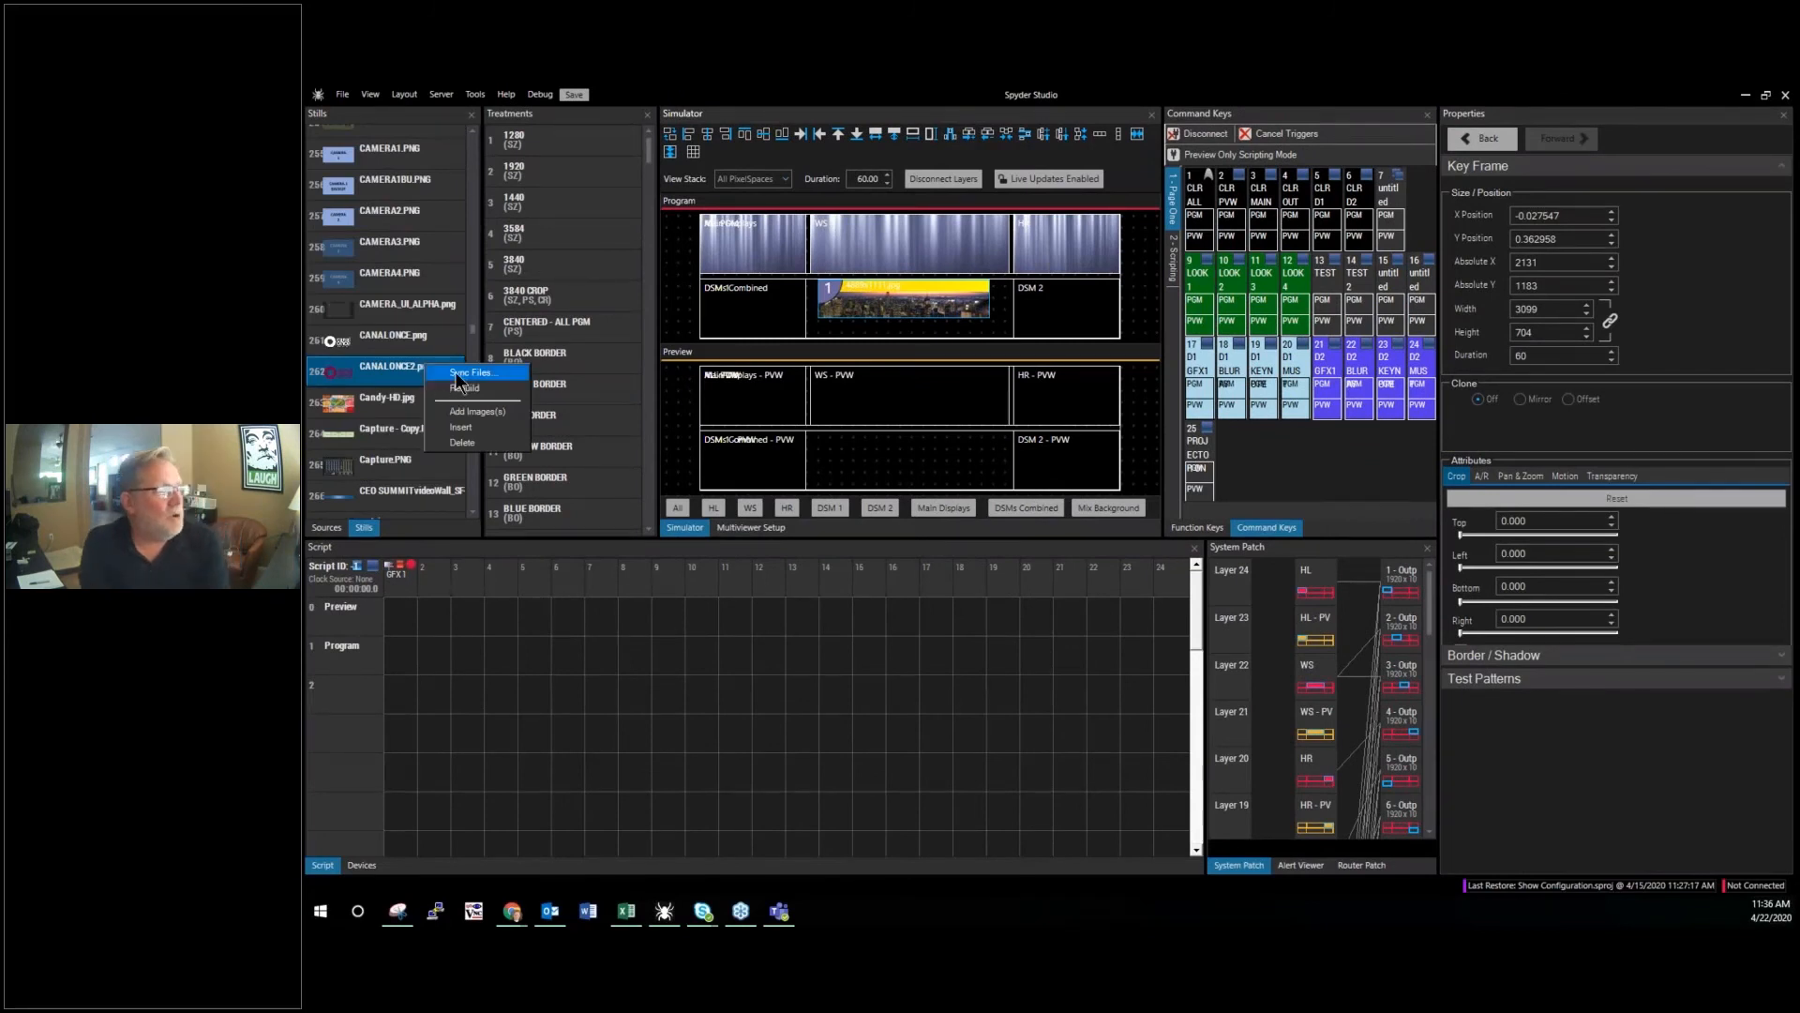
{"action": "left_click", "coordinate": [459, 376]}
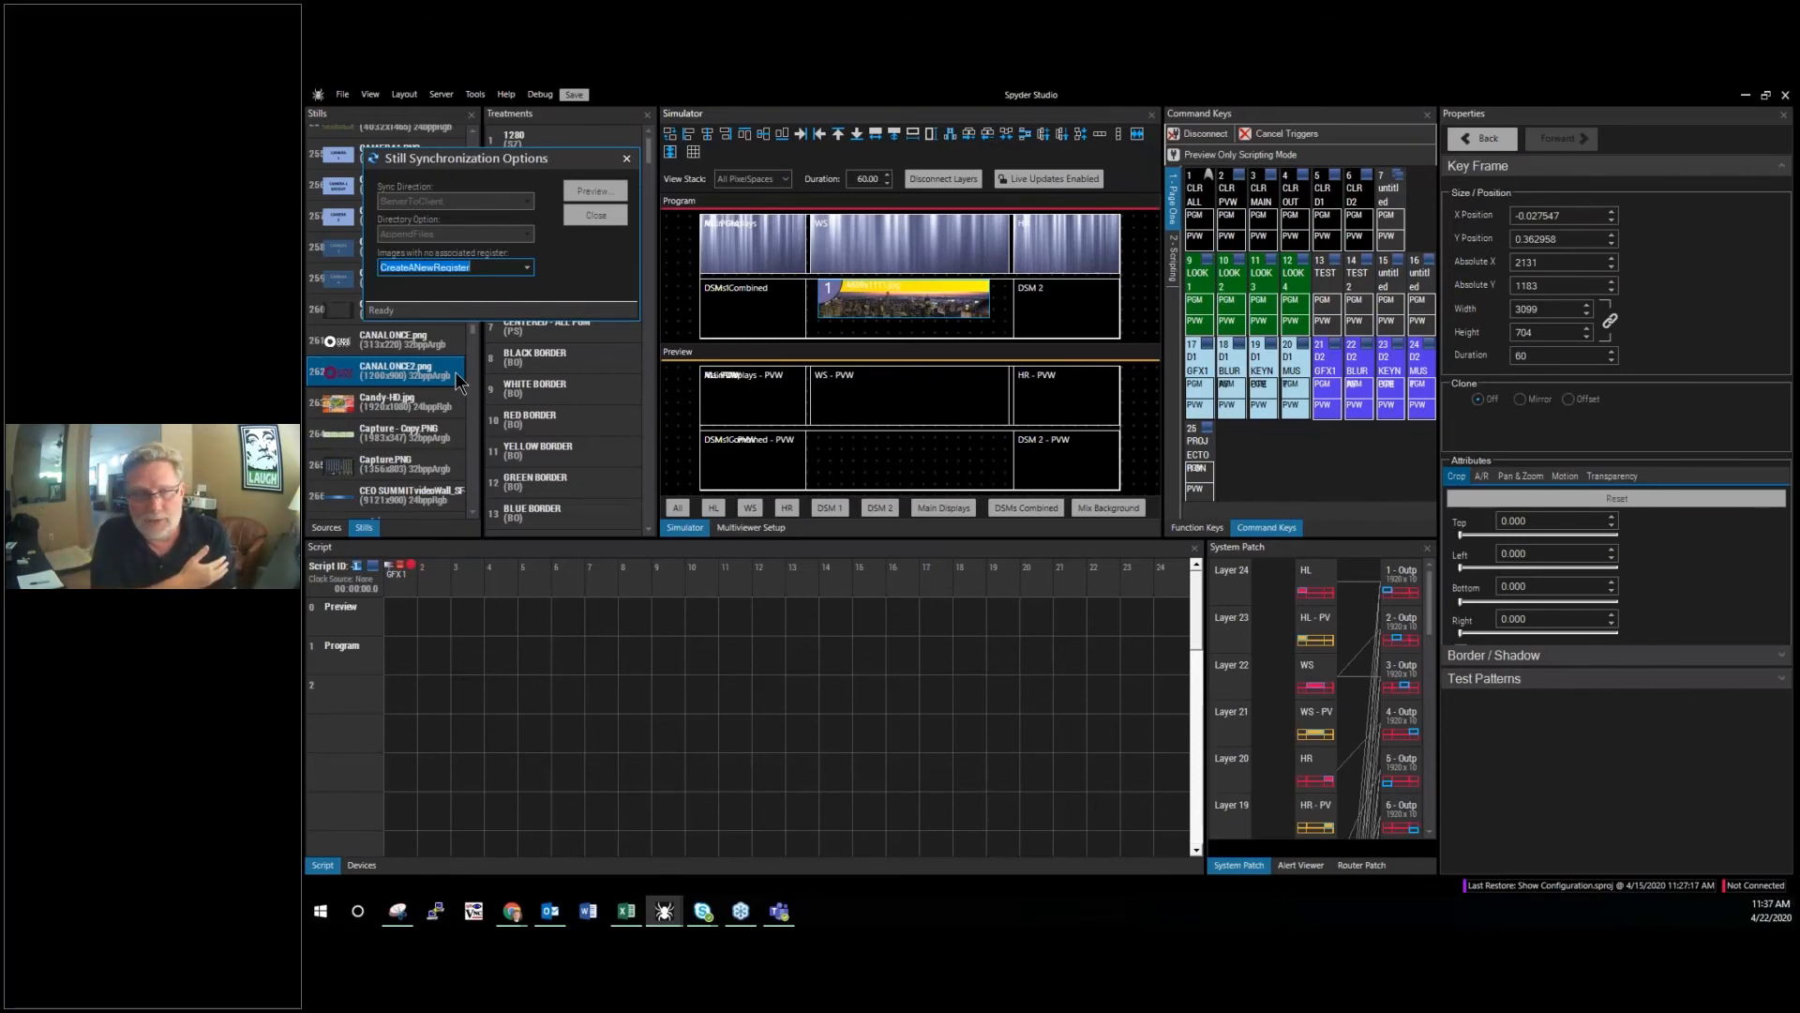
{"action": "left_click", "coordinate": [626, 158]}
{"action": "right_click", "coordinate": [388, 388]}
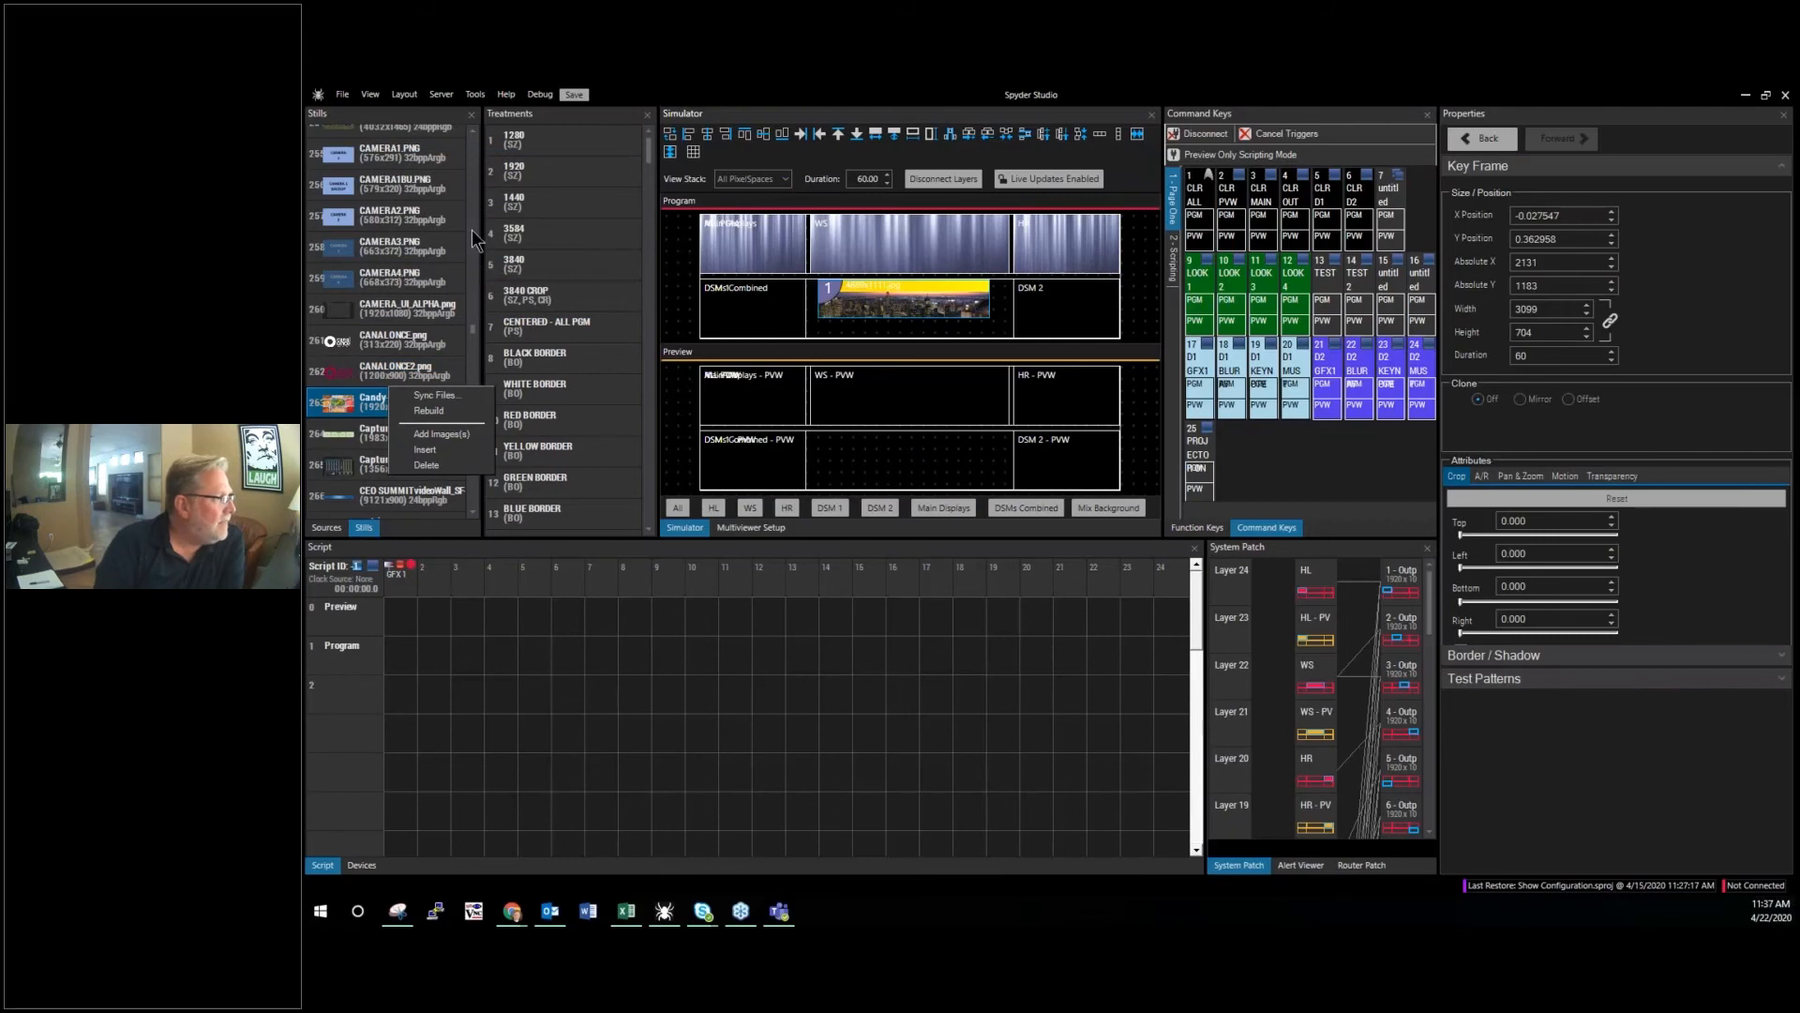
{"action": "left_click", "coordinate": [436, 323]}
{"action": "left_click", "coordinate": [435, 321]}
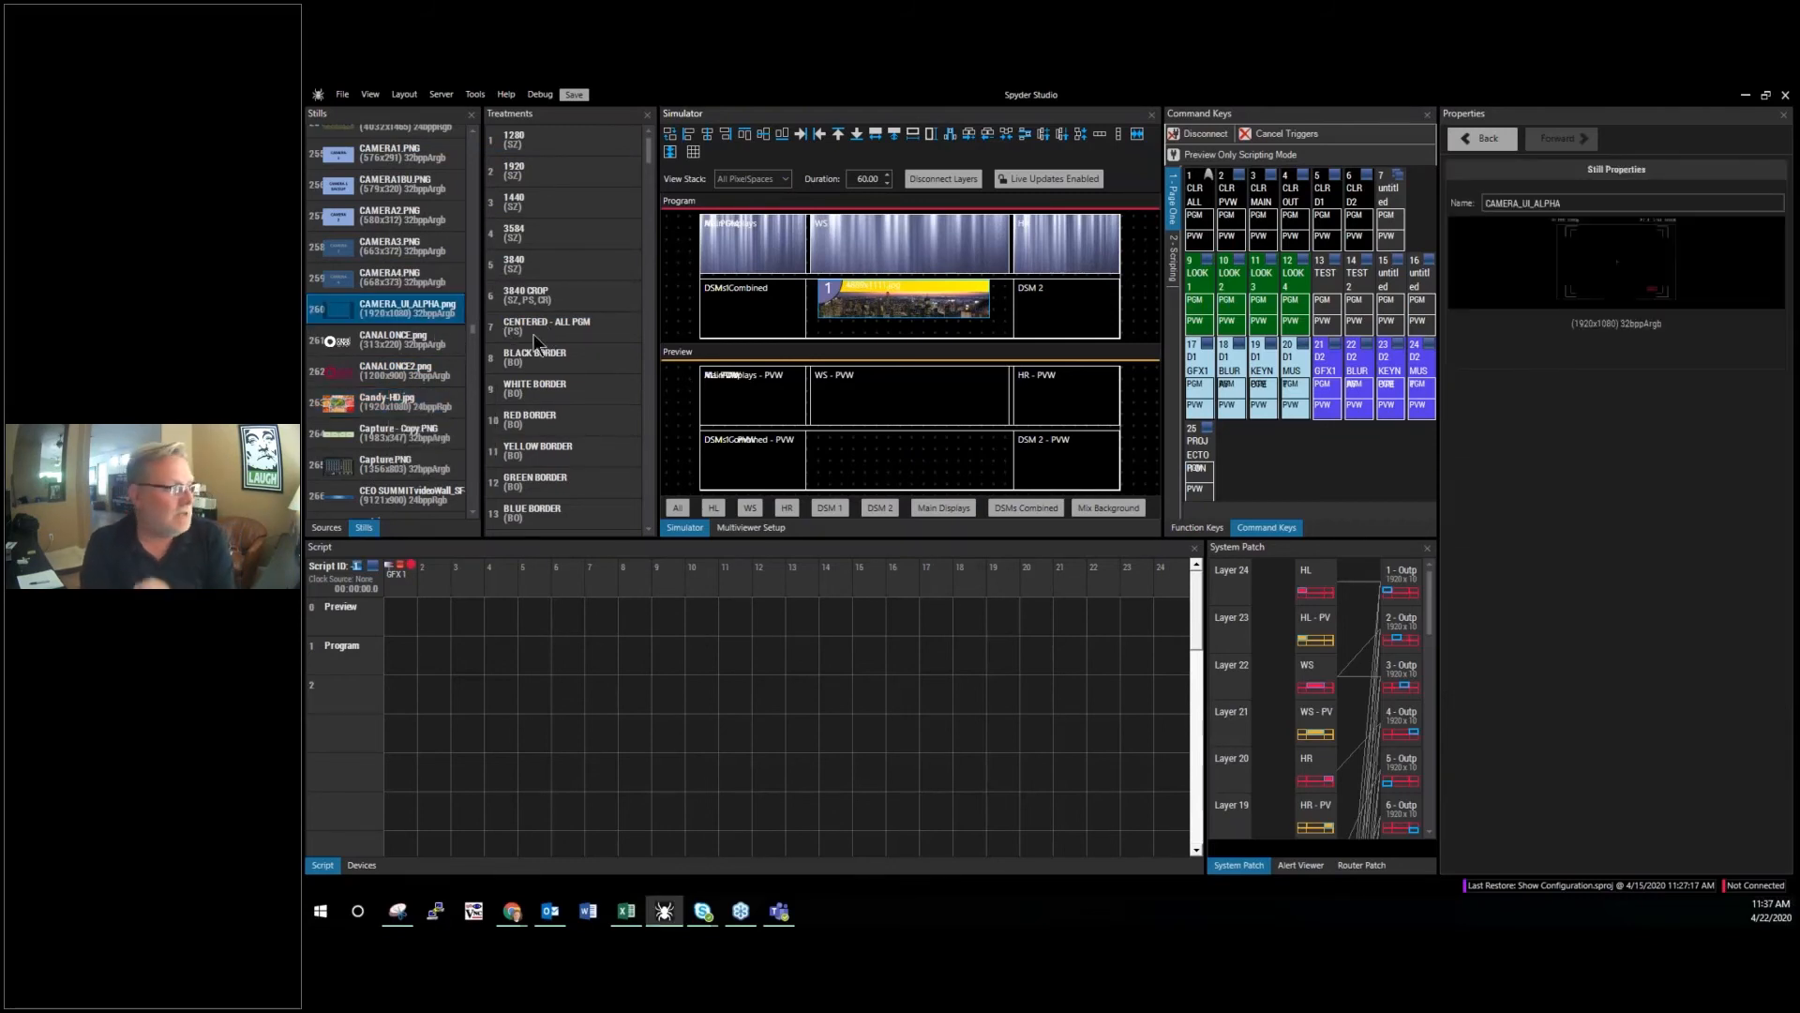
Step: Place the IMAG source as a new layer on the WS program area
{"action": "left_click", "coordinate": [327, 528]}
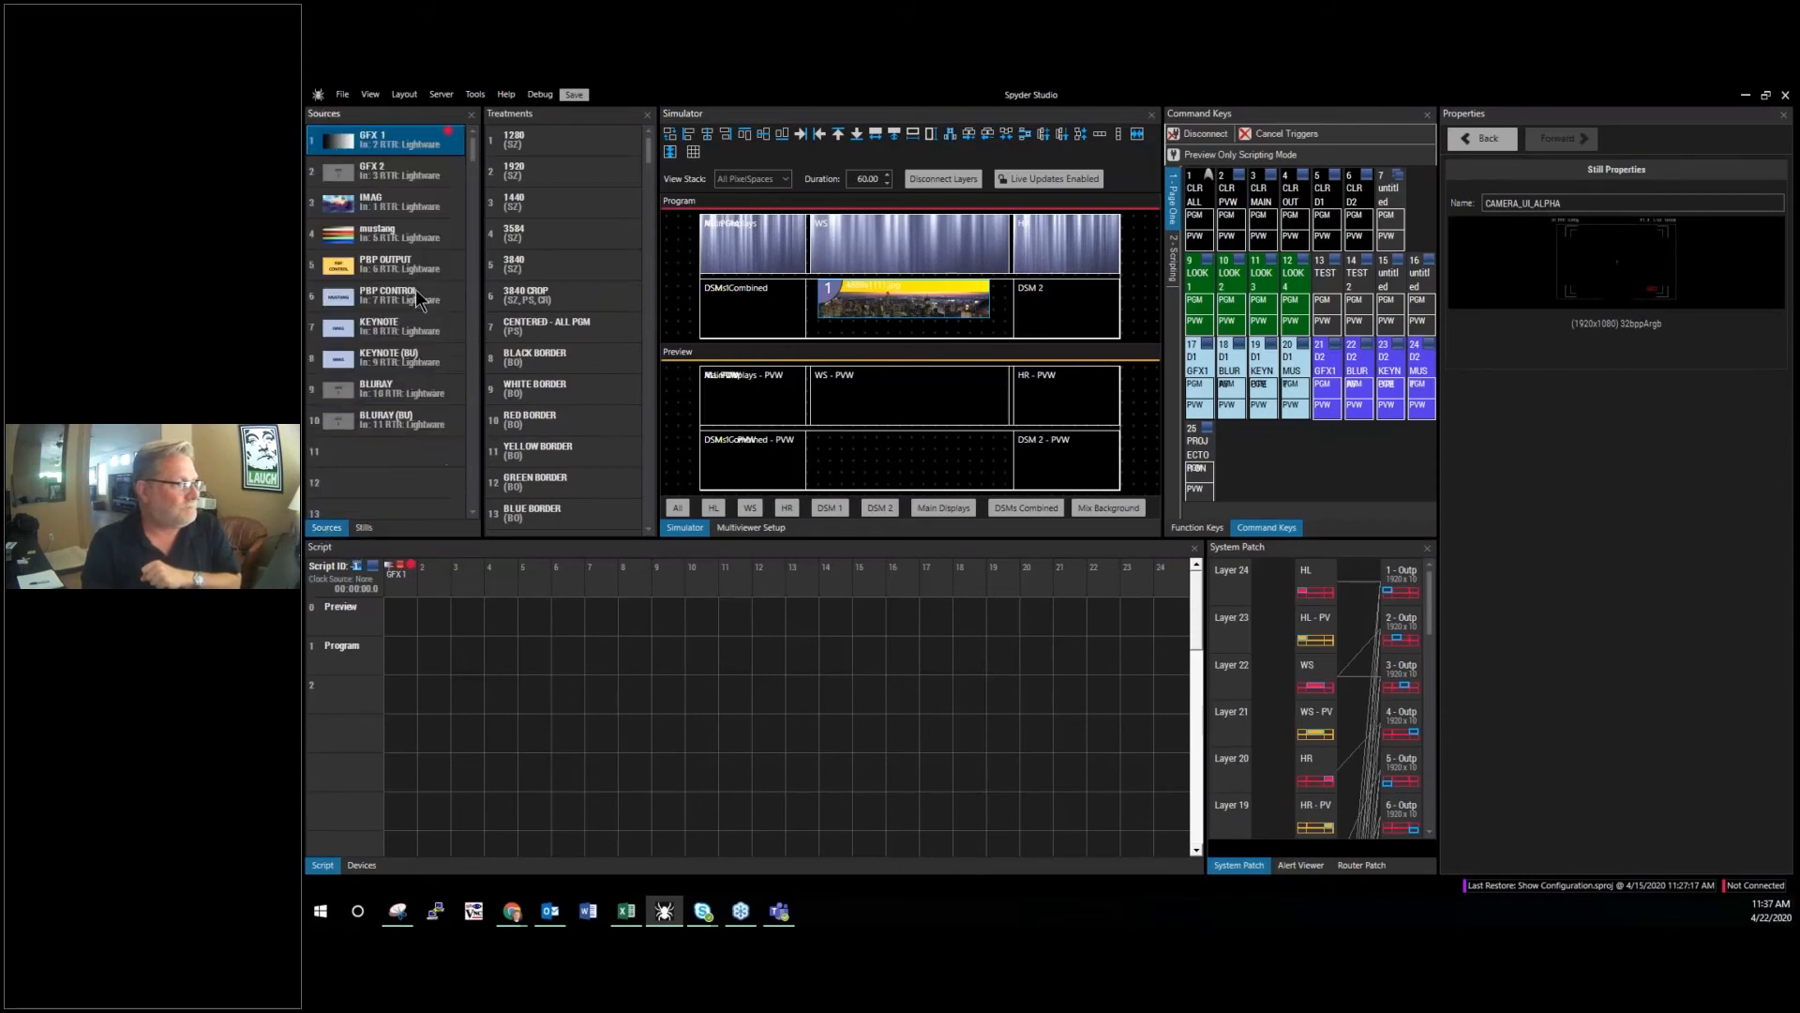
{"action": "left_click", "coordinate": [394, 202]}
{"action": "left_click", "coordinate": [916, 250]}
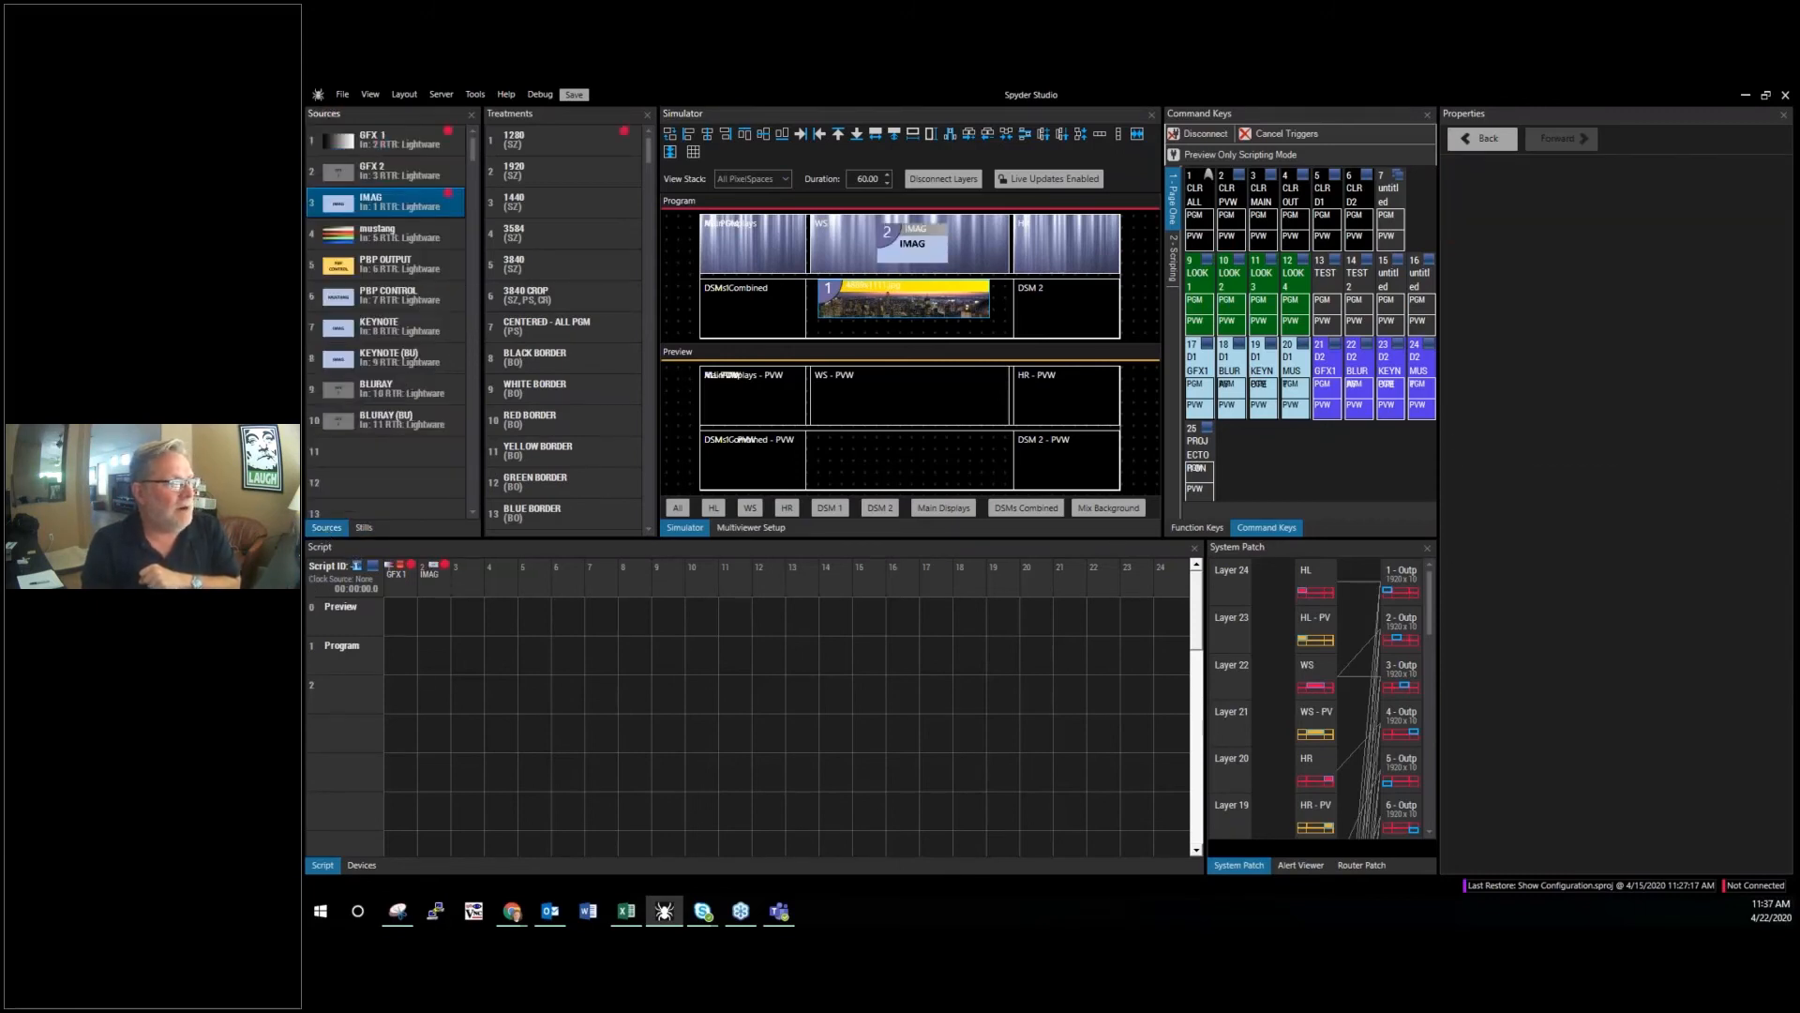
Step: Give the IMAG layer a circular border using ShapeType and set its stretch to Uniform
{"action": "left_click", "coordinate": [1612, 169]}
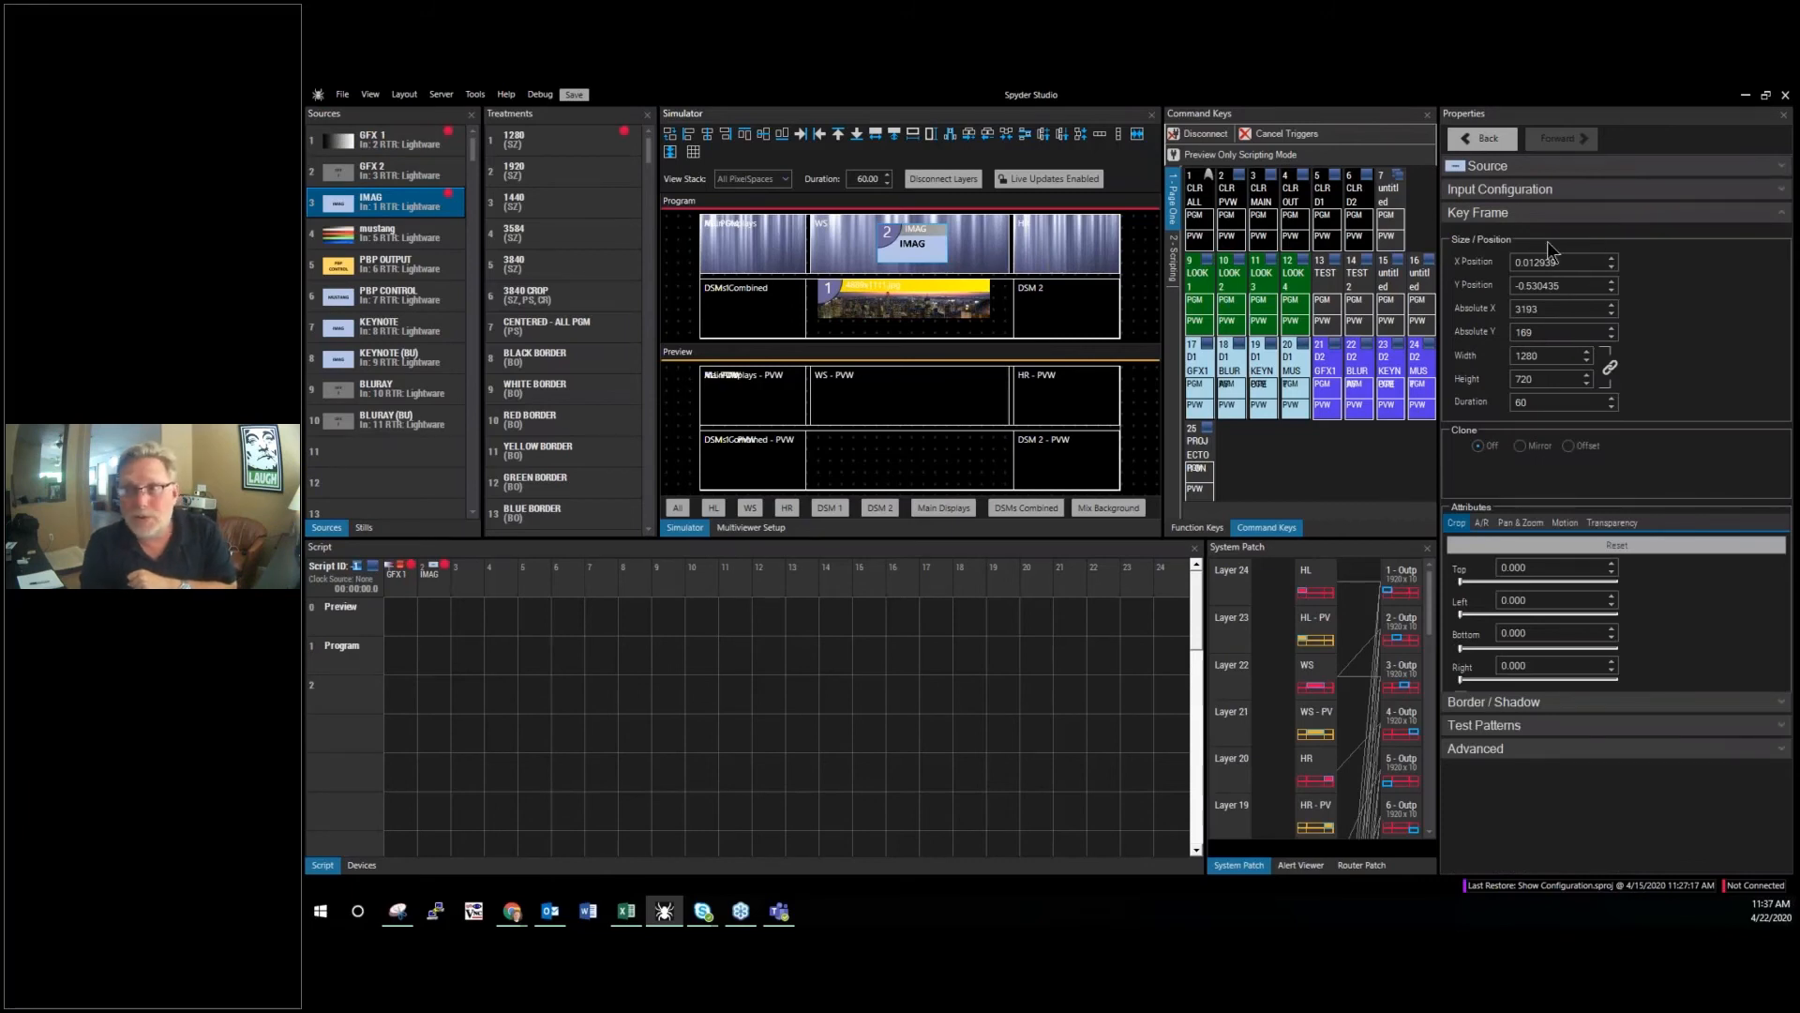
{"action": "left_click", "coordinate": [1560, 216]}
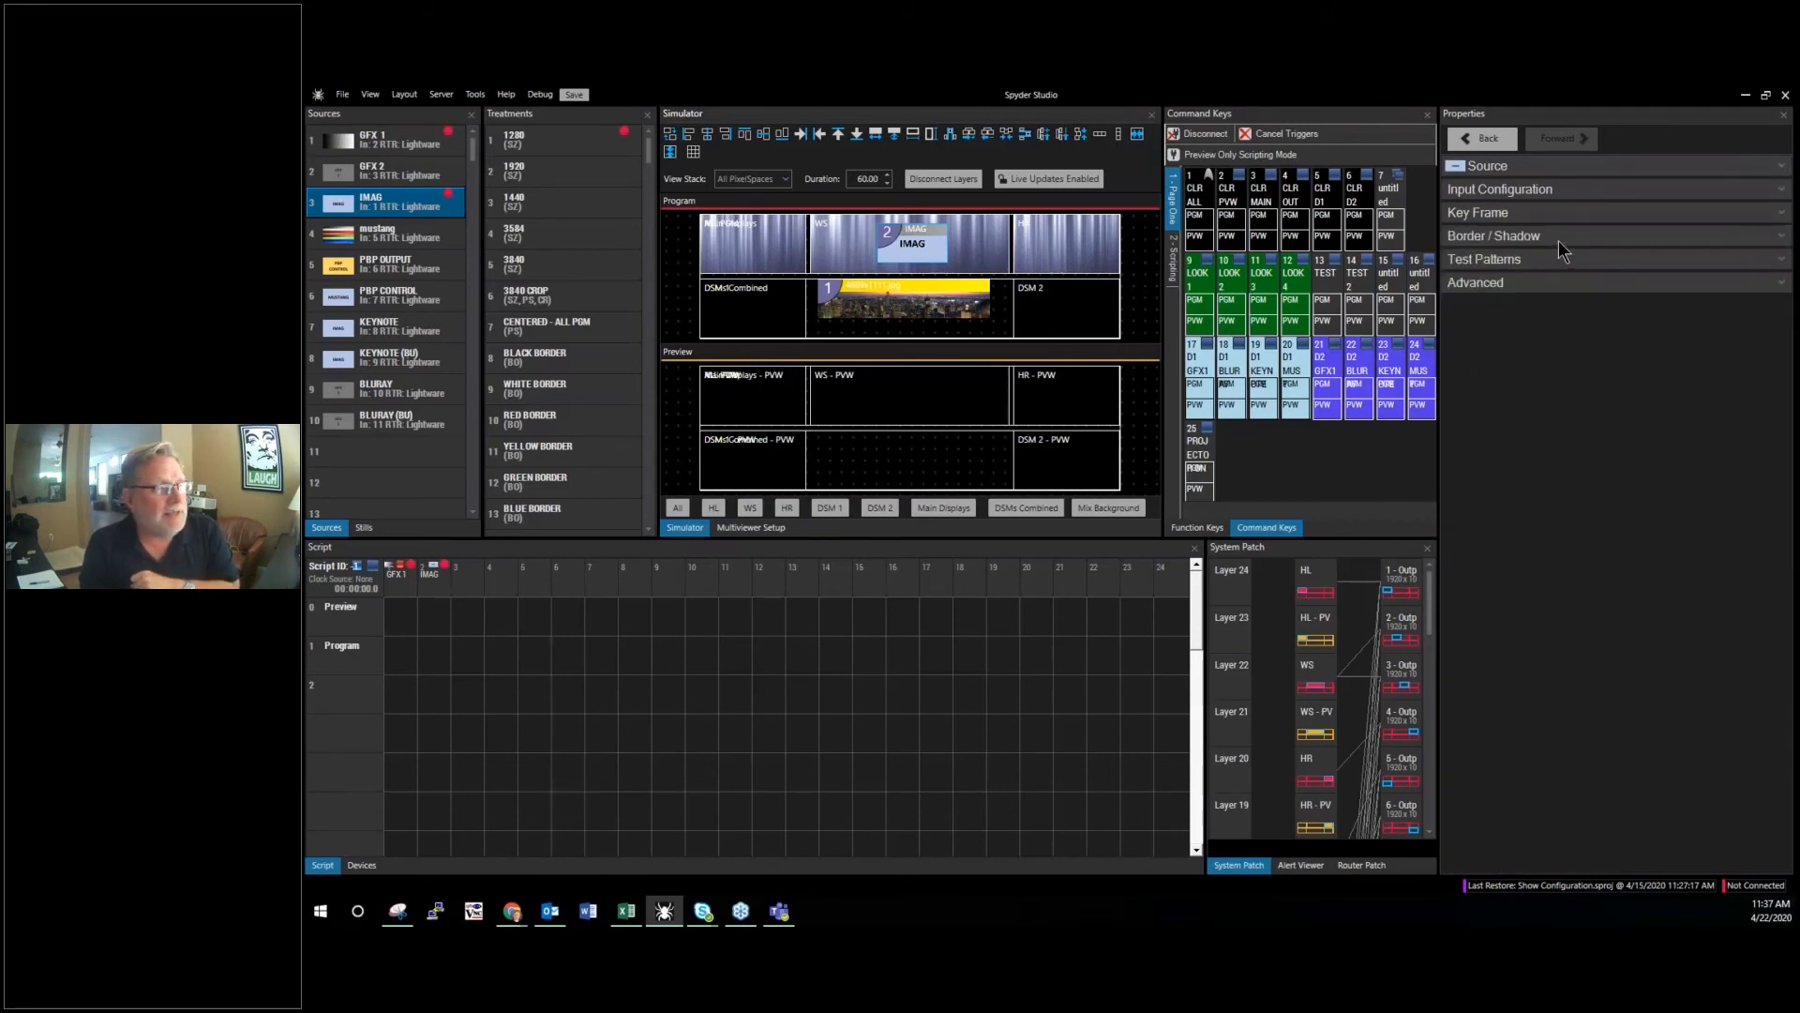
{"action": "left_click", "coordinate": [1559, 239]}
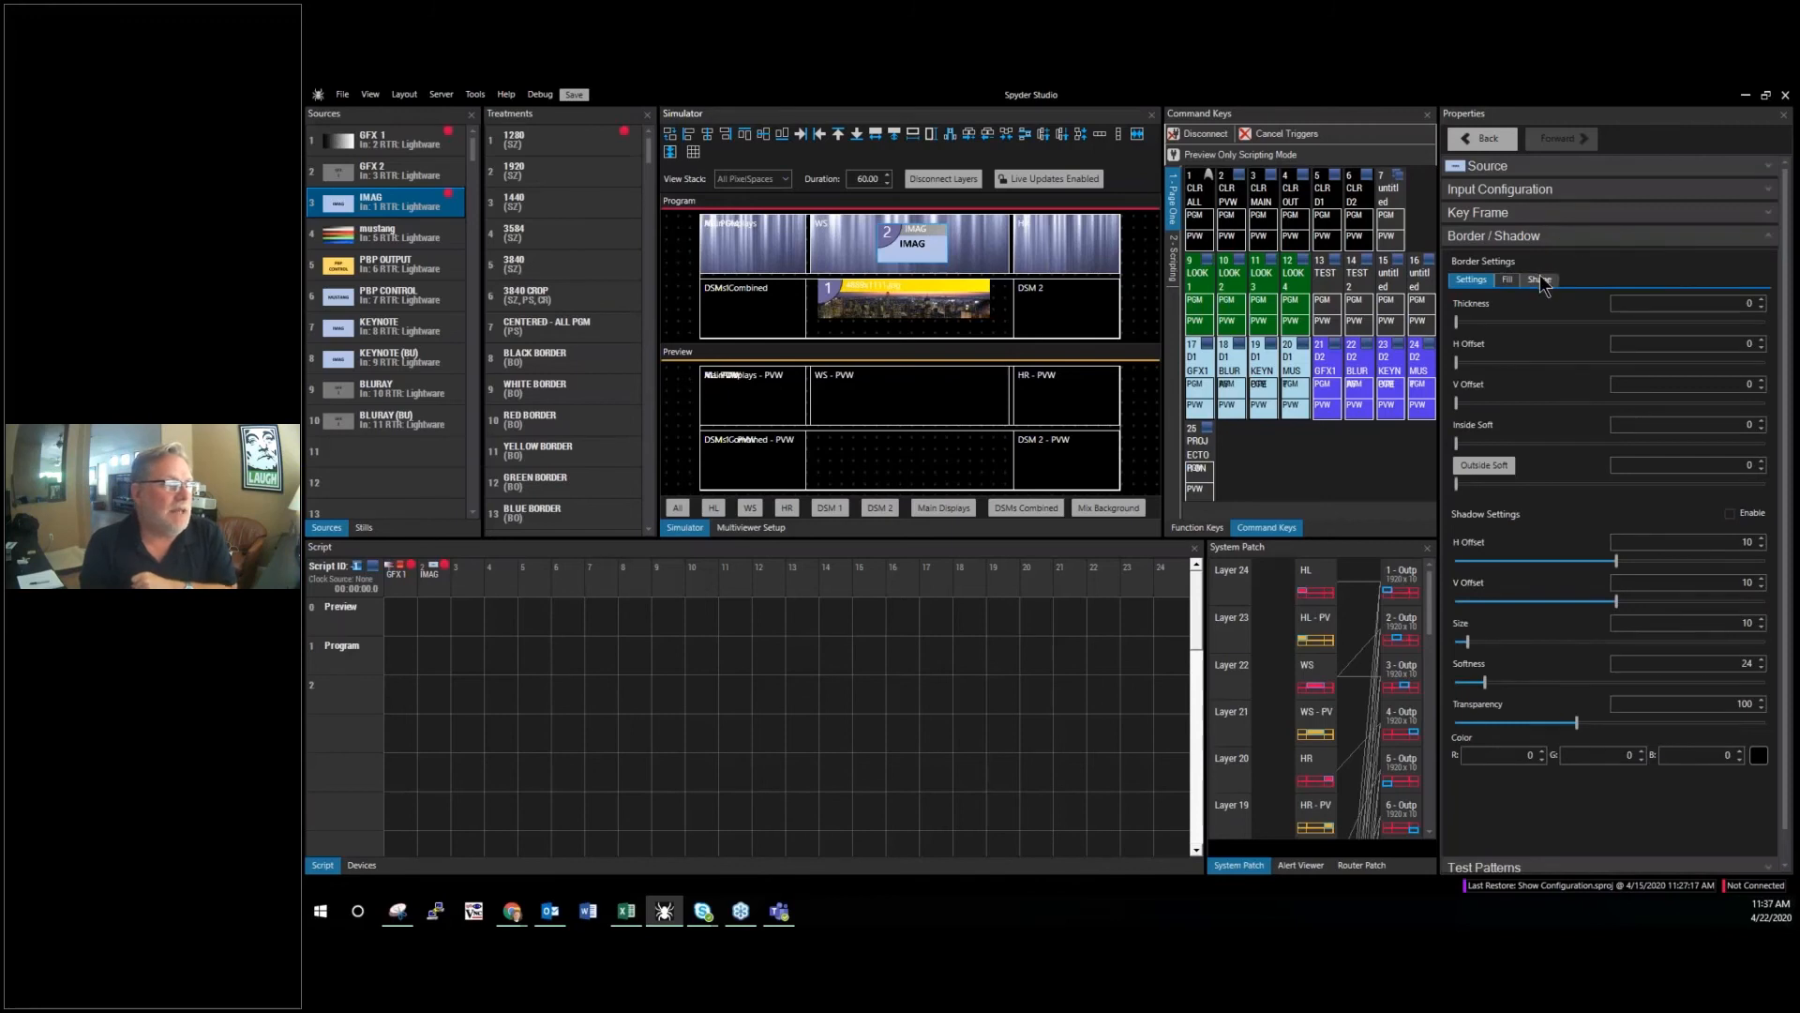
{"action": "left_click", "coordinate": [1540, 279]}
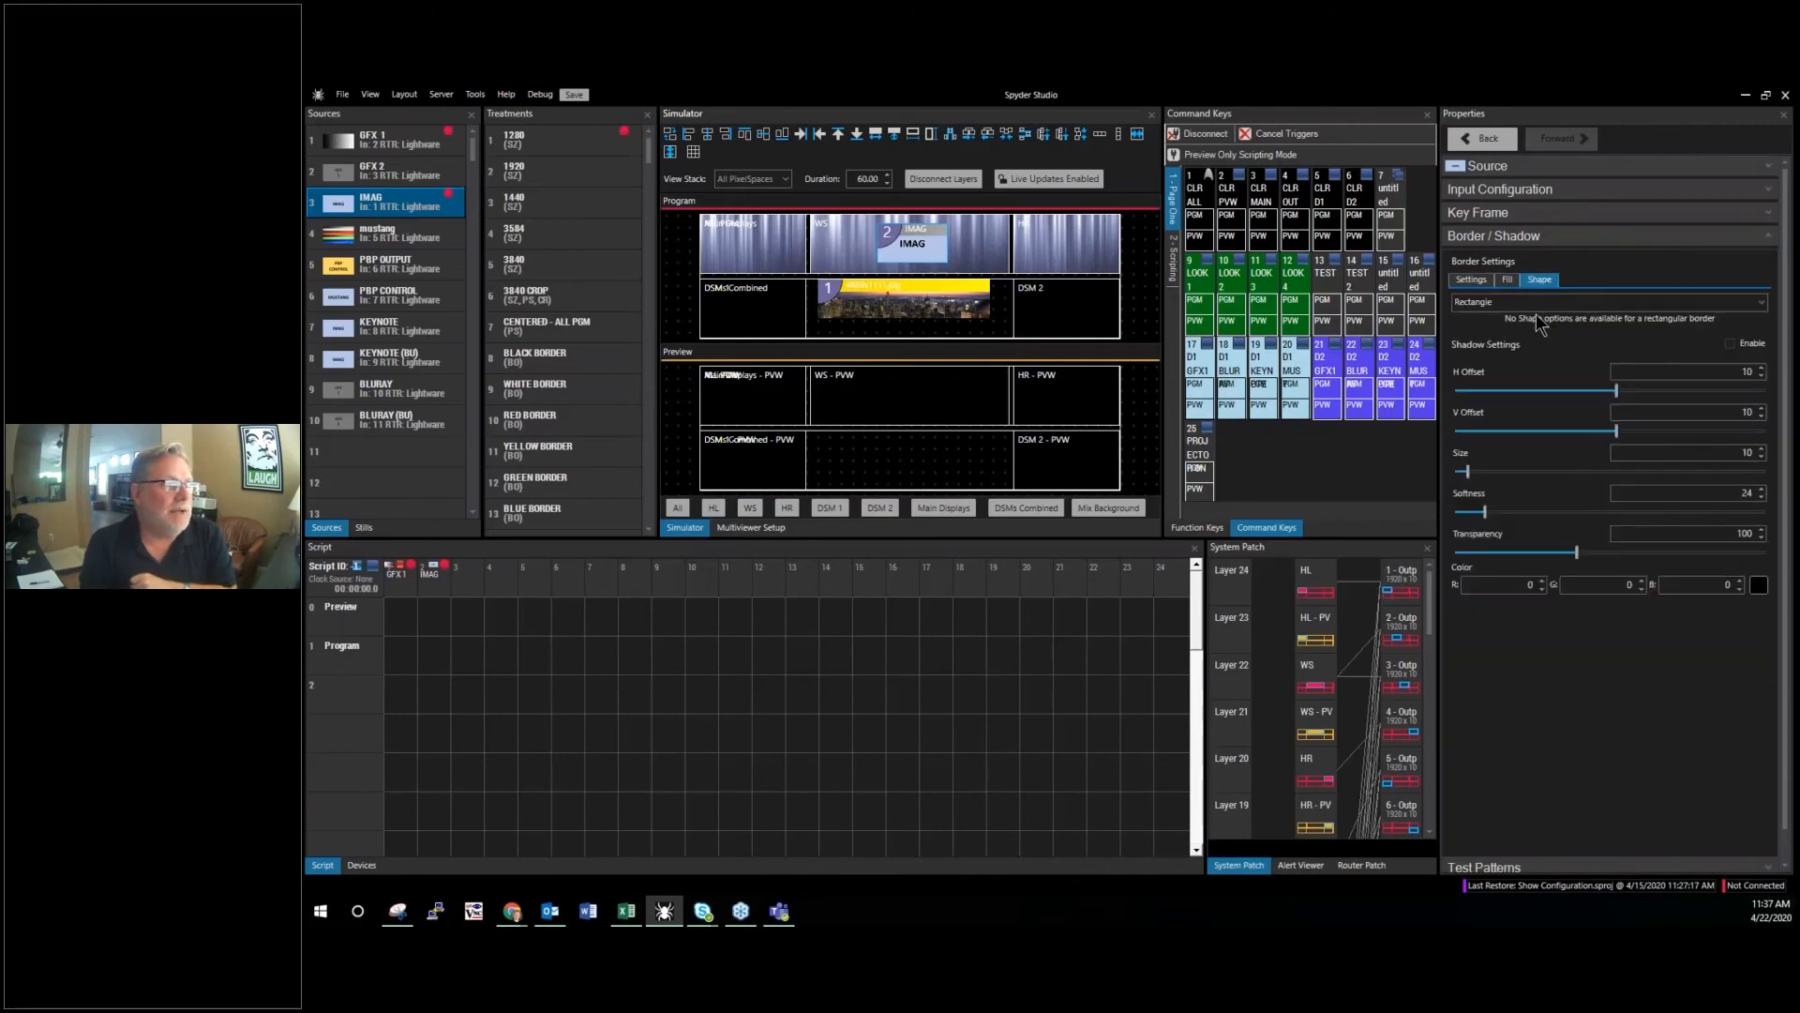
{"action": "left_click", "coordinate": [1632, 310]}
{"action": "left_click", "coordinate": [1632, 345]}
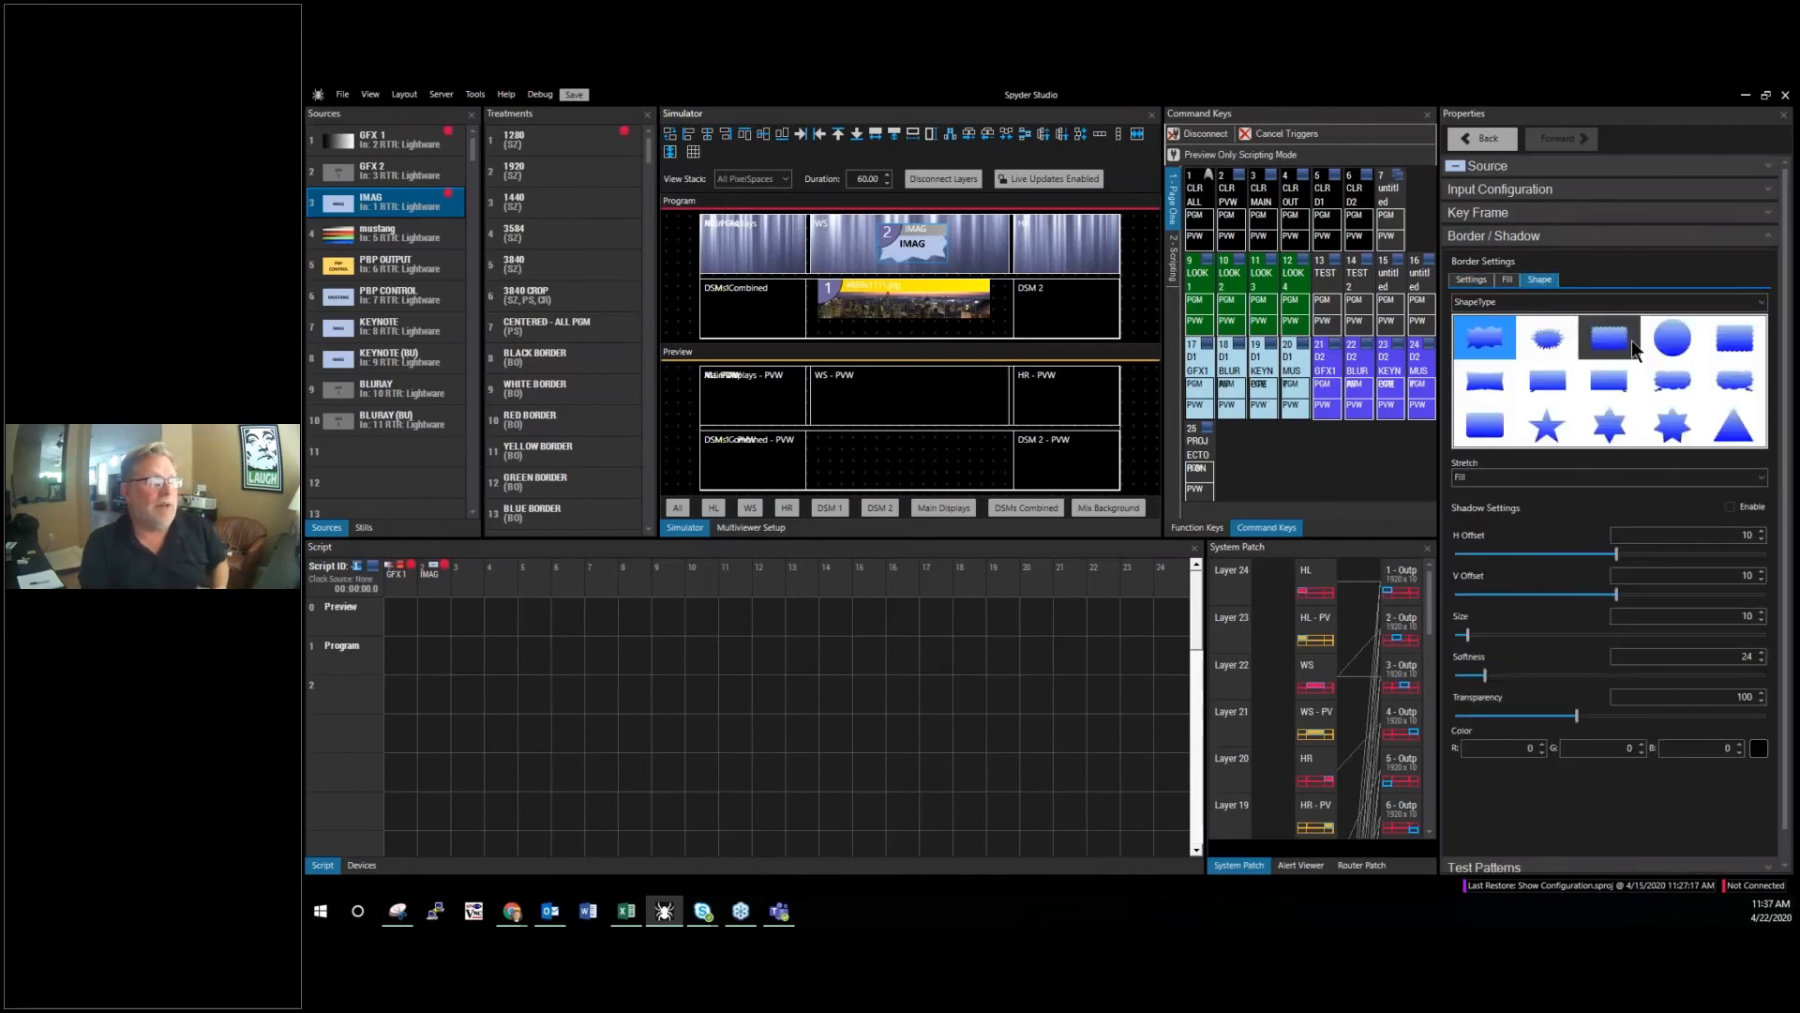
{"action": "left_click", "coordinate": [1668, 345]}
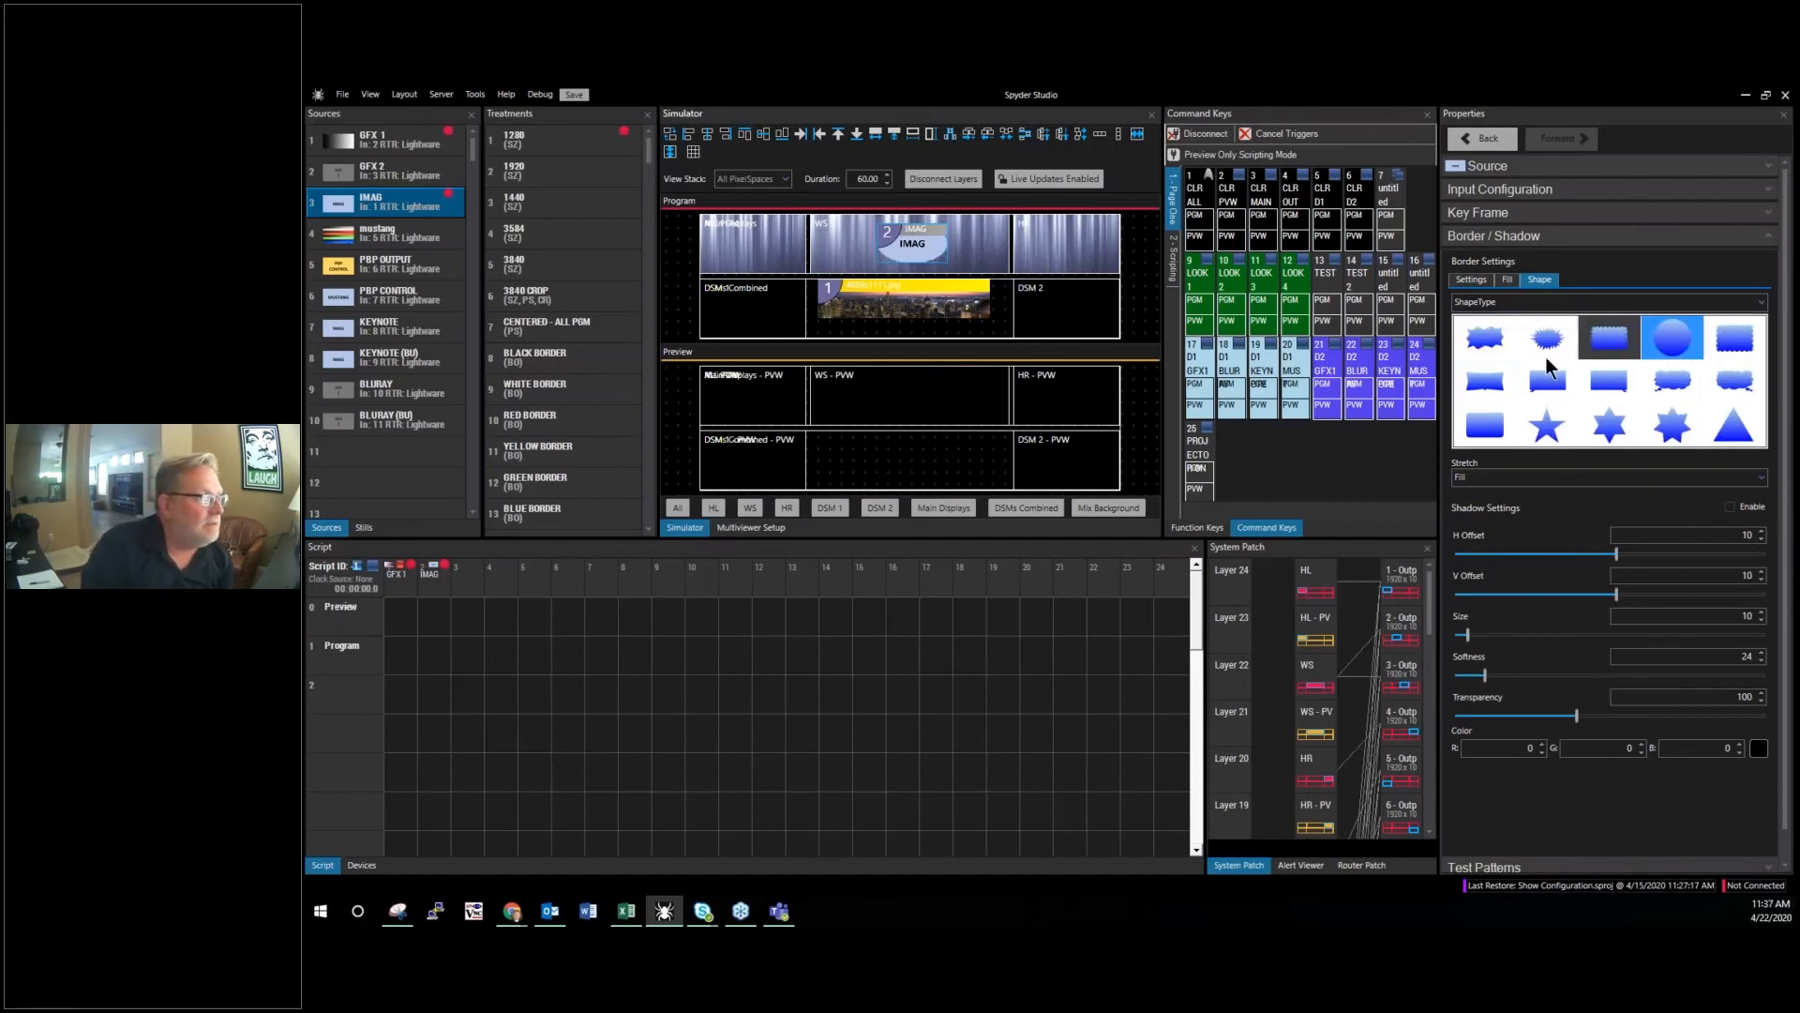
{"action": "left_click", "coordinate": [1539, 477]}
{"action": "left_click", "coordinate": [1538, 510]}
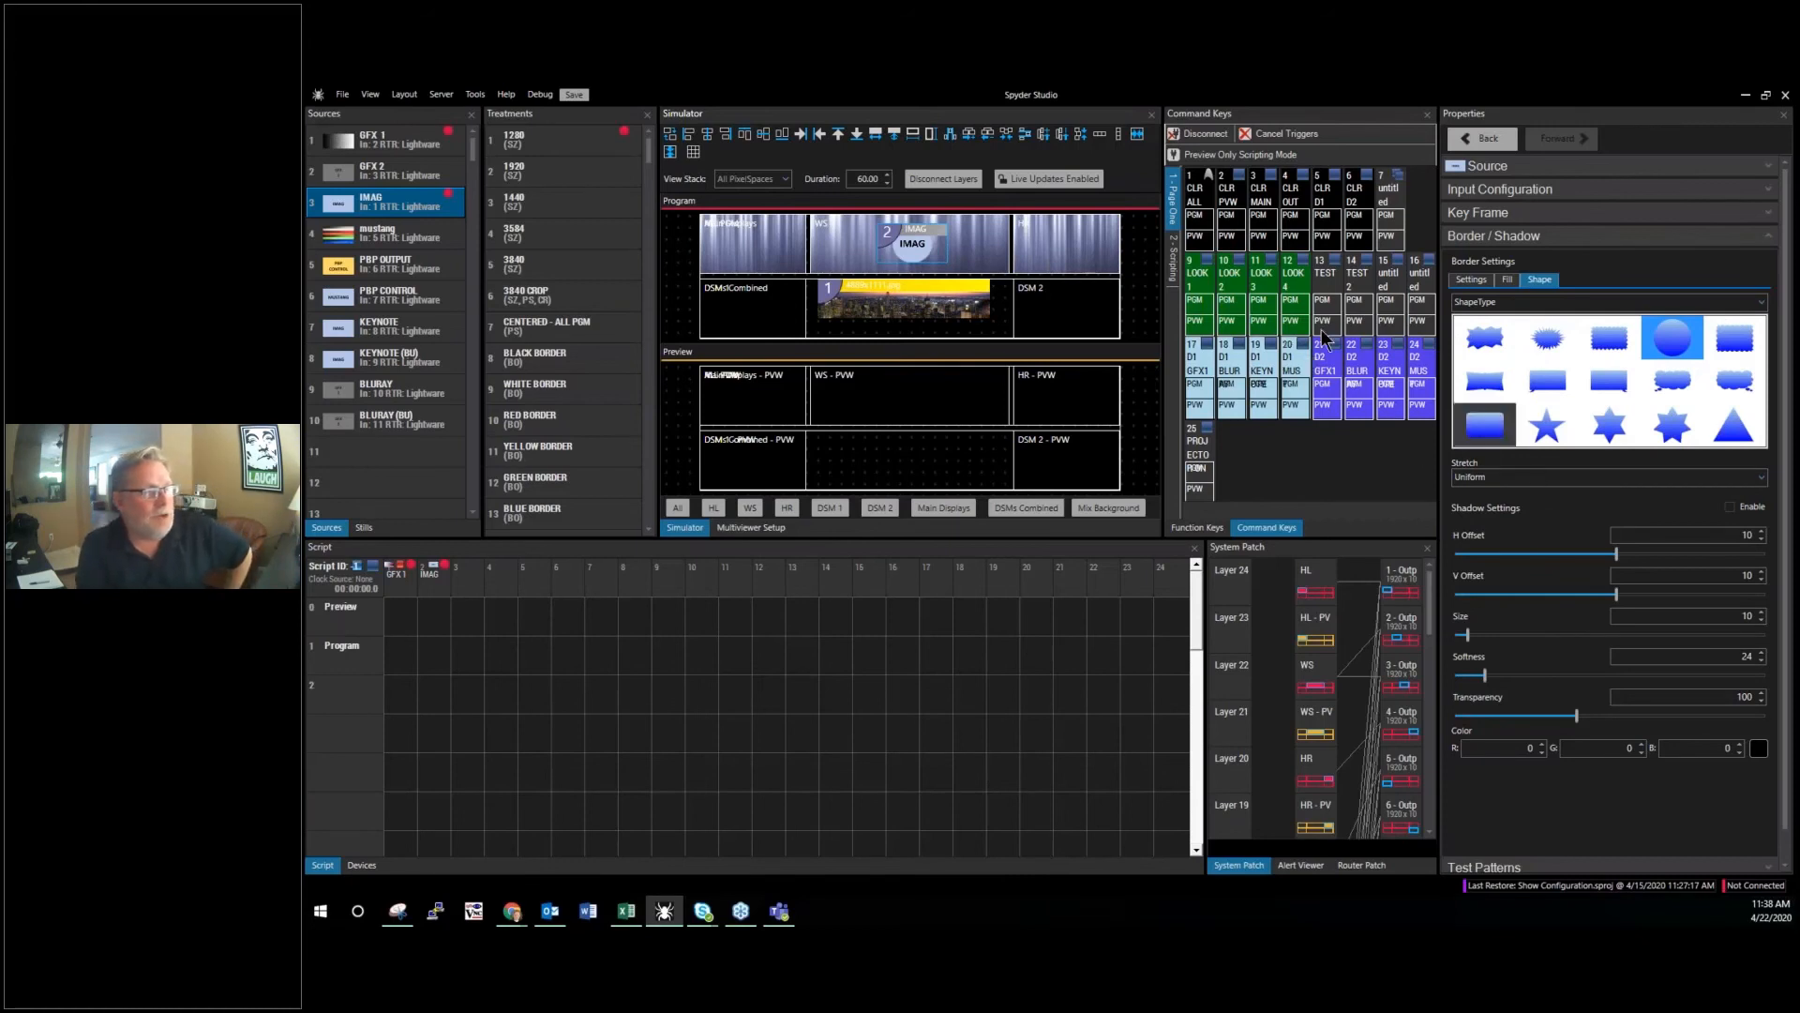
Step: Examine the Titling properties of the HL pixelspace on Layer 24
{"action": "left_click", "coordinate": [1326, 592]}
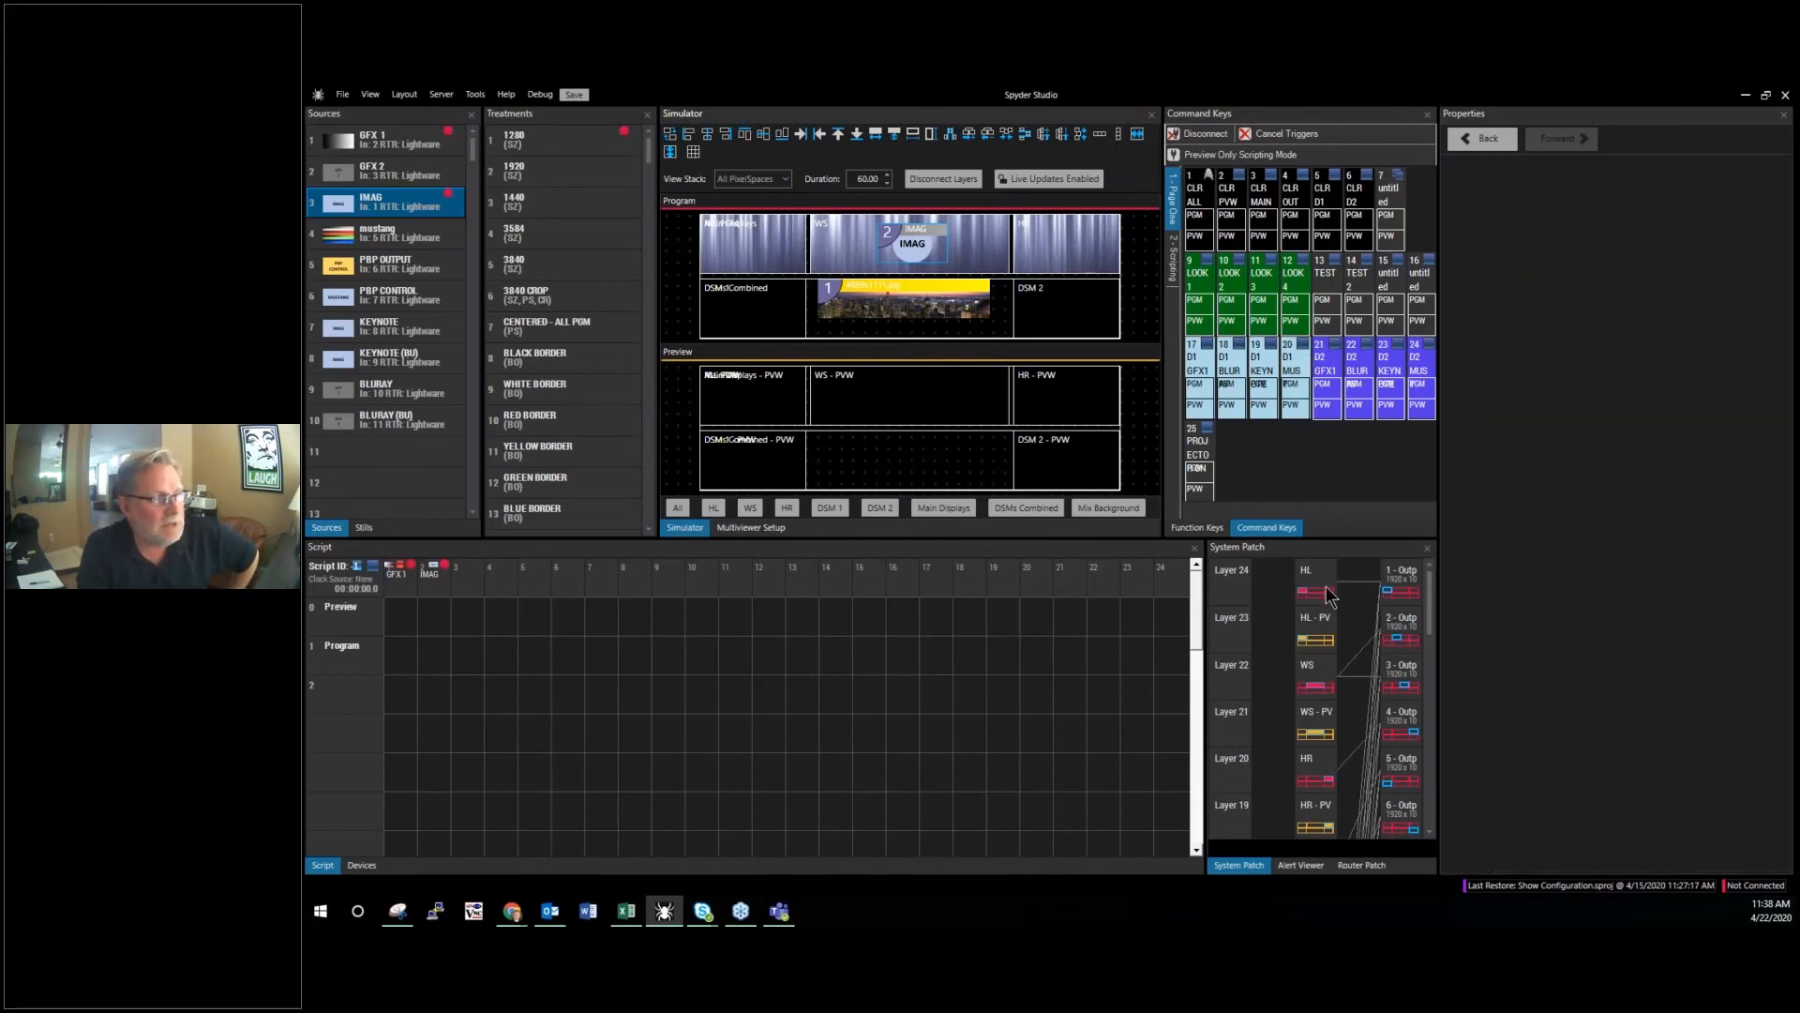
{"action": "left_click", "coordinate": [1594, 355]}
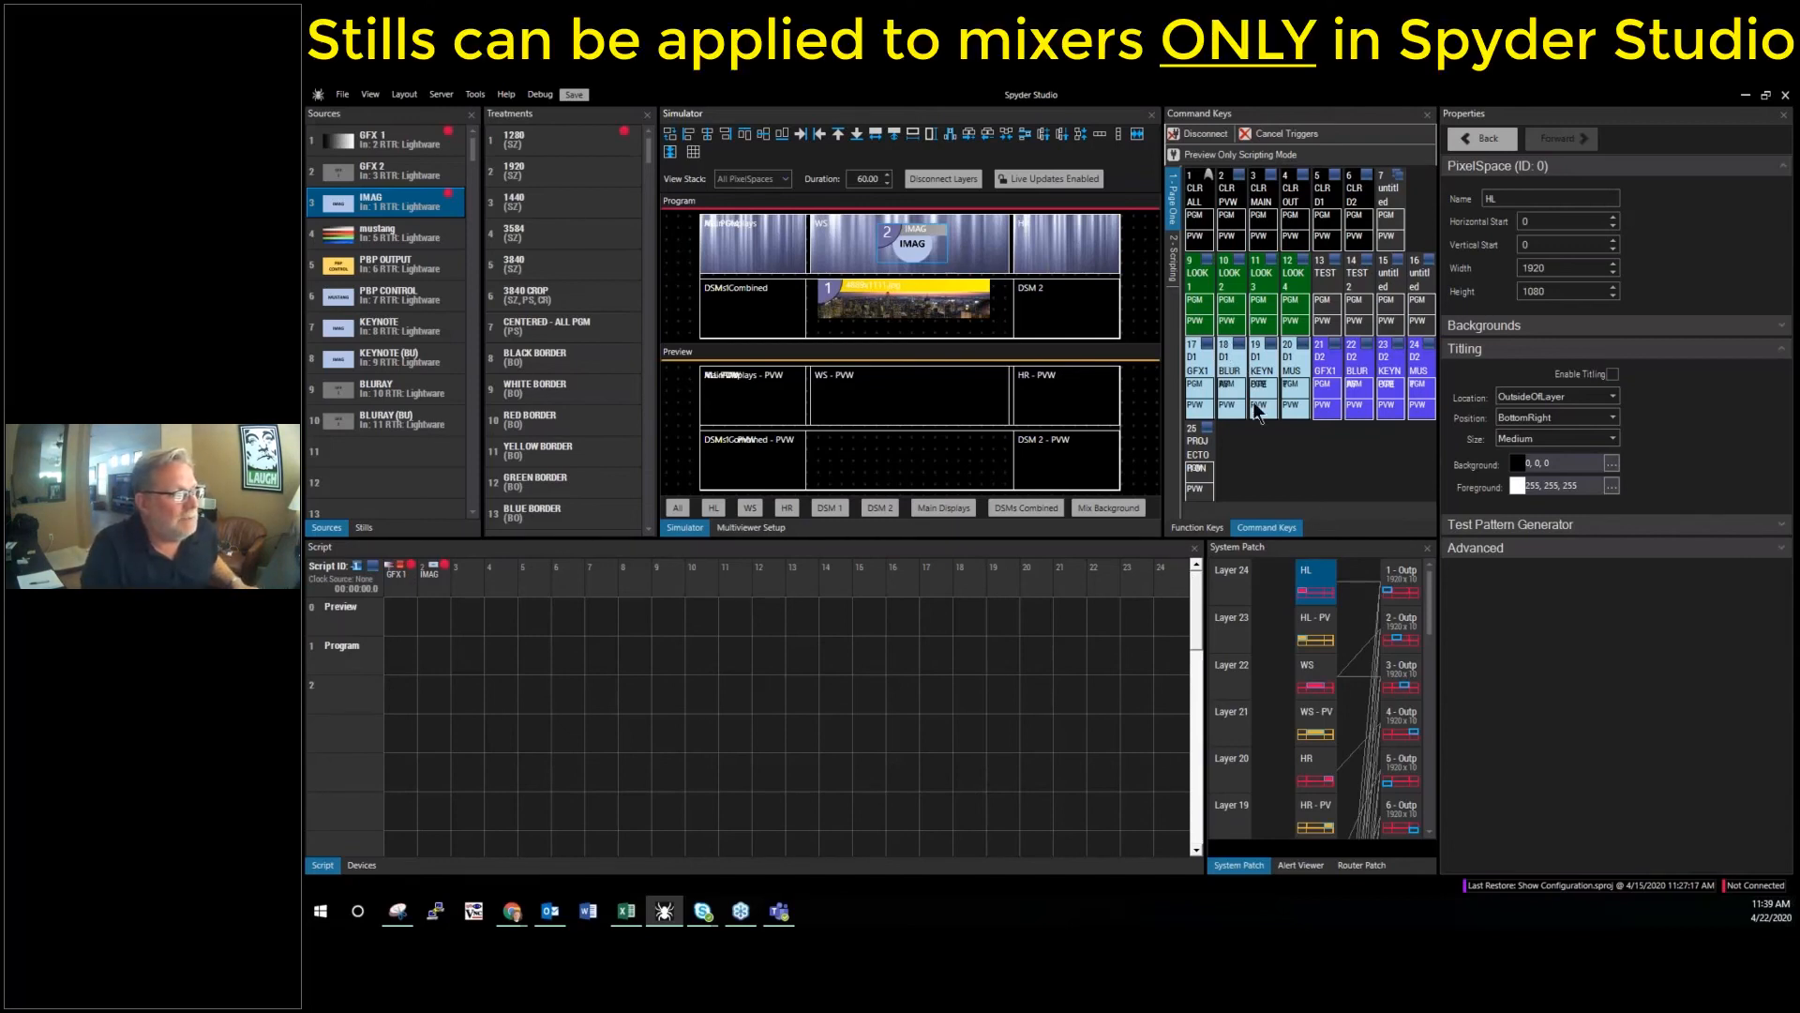
Step: Create a command key named "mixer still" in slot 27 and load it into preview
{"action": "double_click", "coordinate": [1257, 438]}
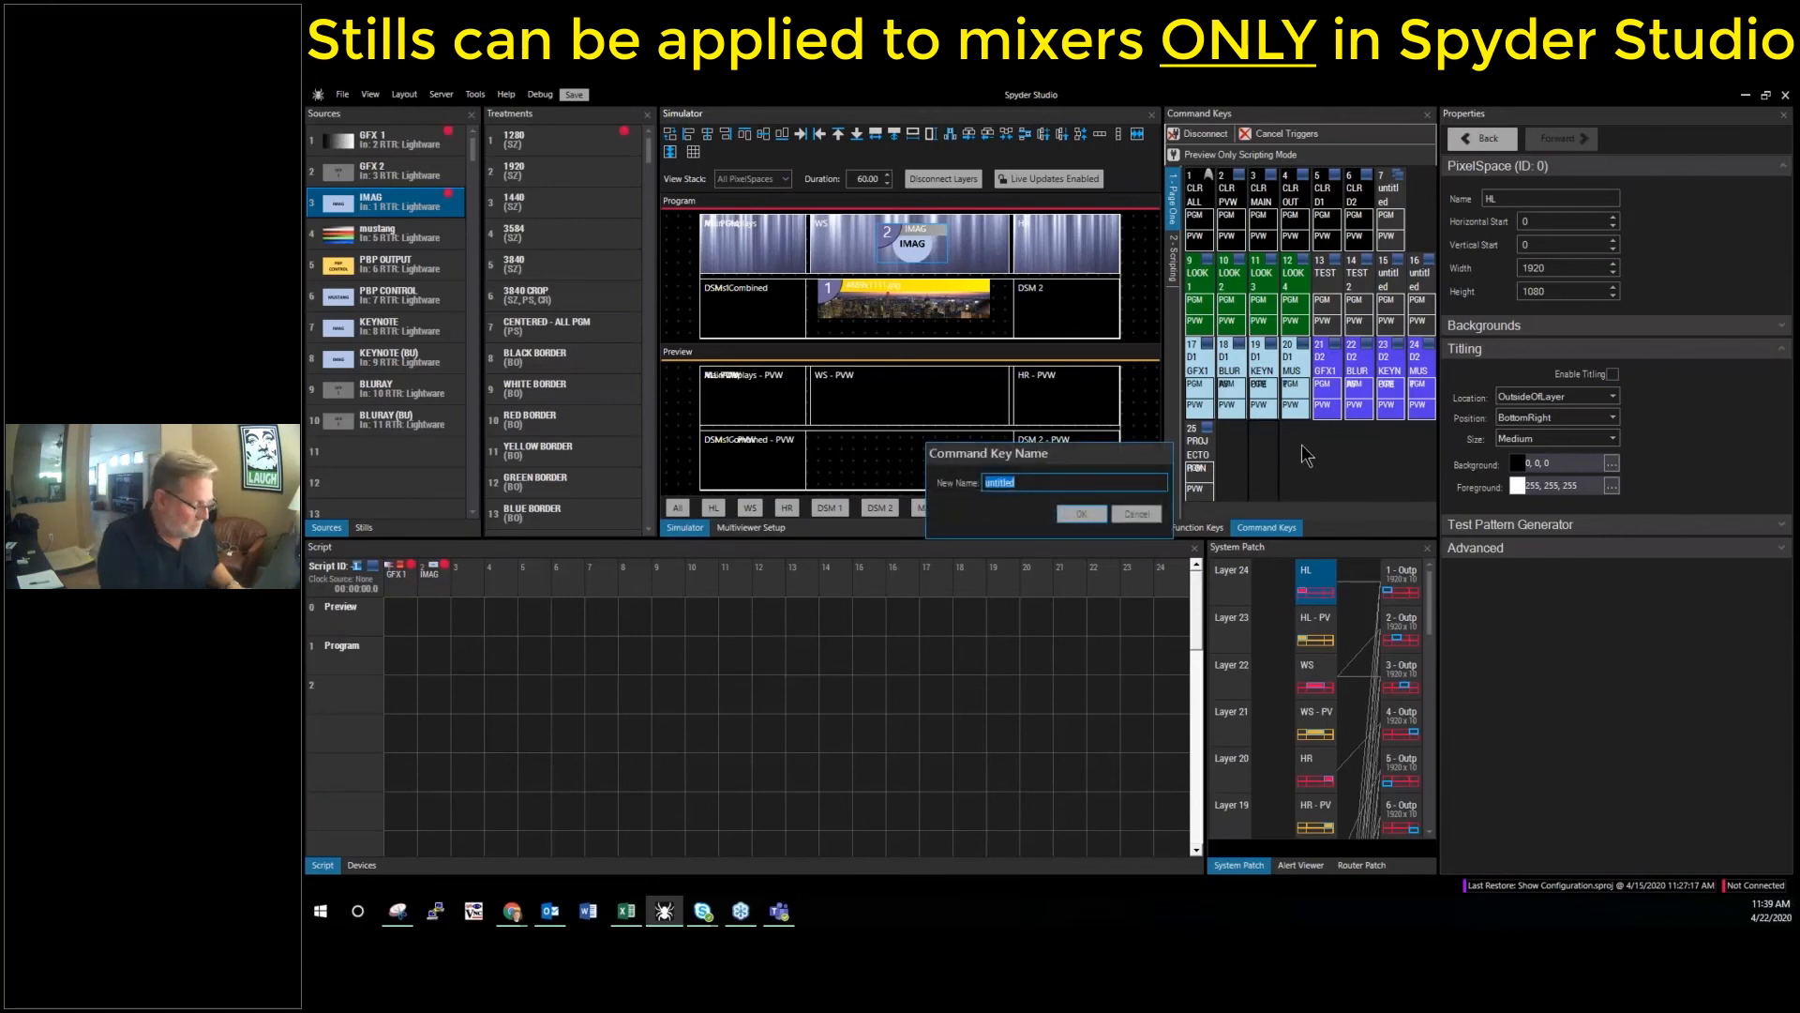
{"action": "type", "text": "mixer still"}
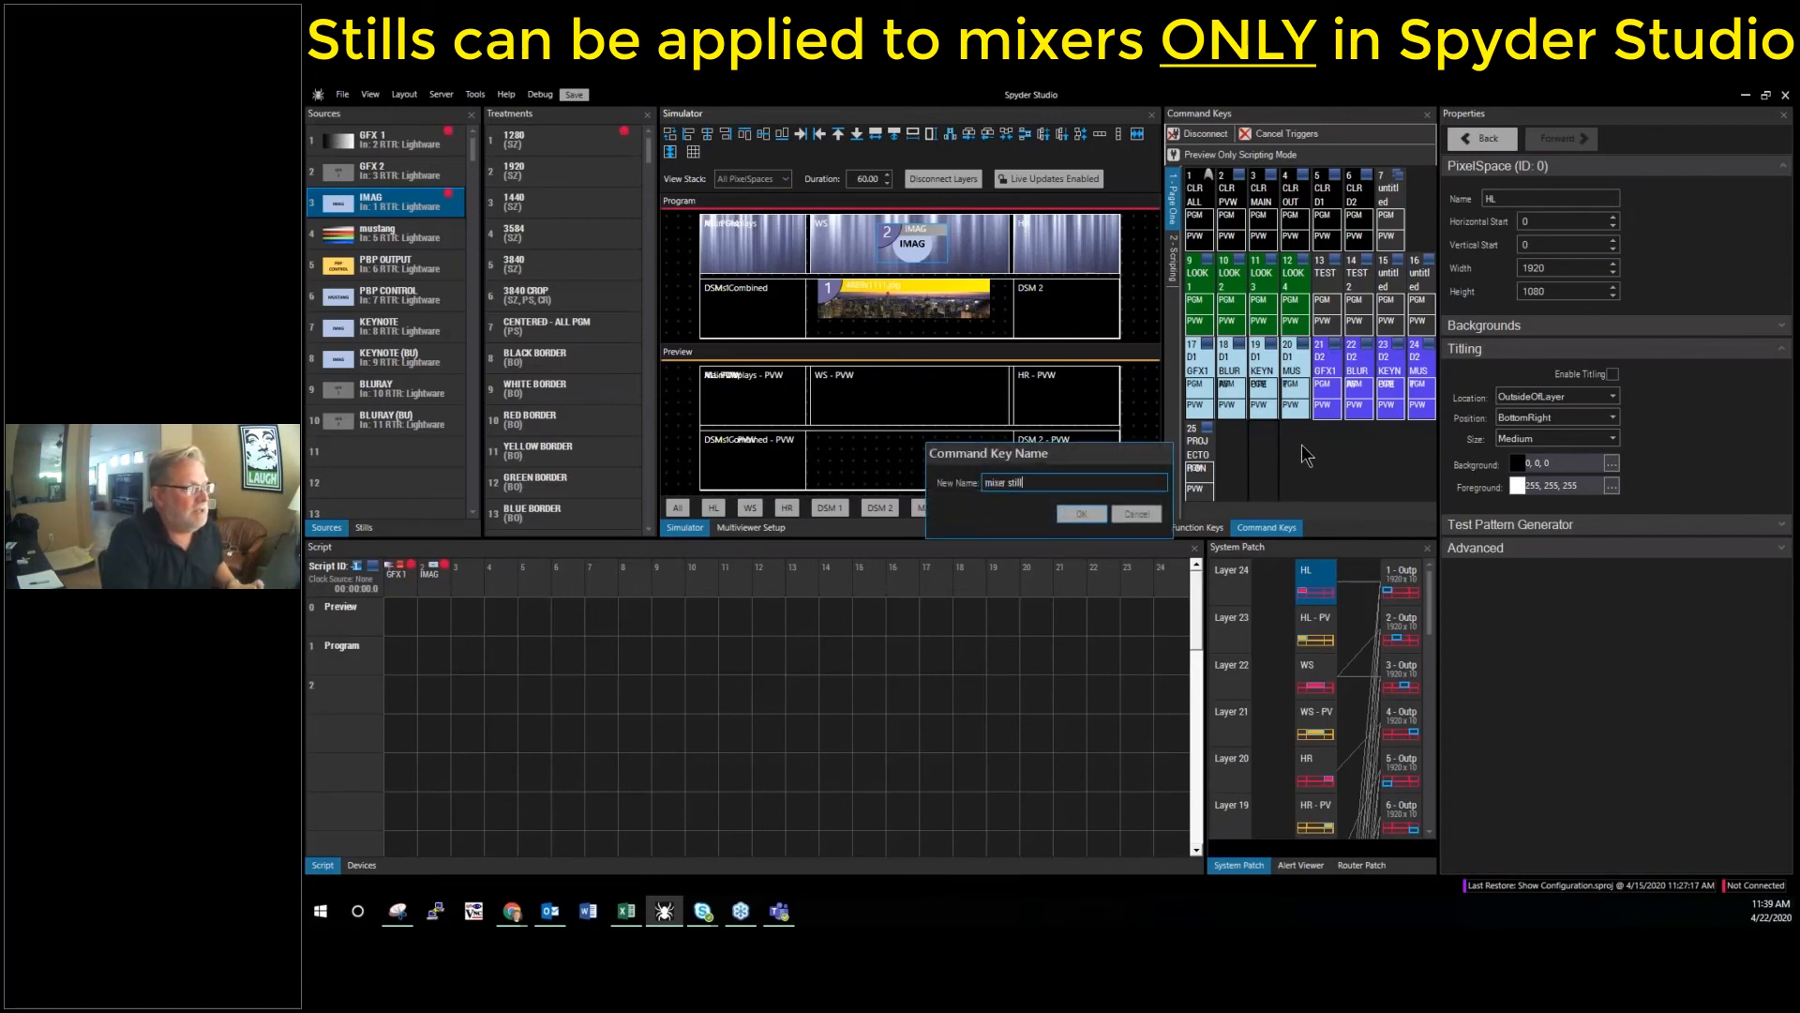
{"action": "key", "text": "Return"}
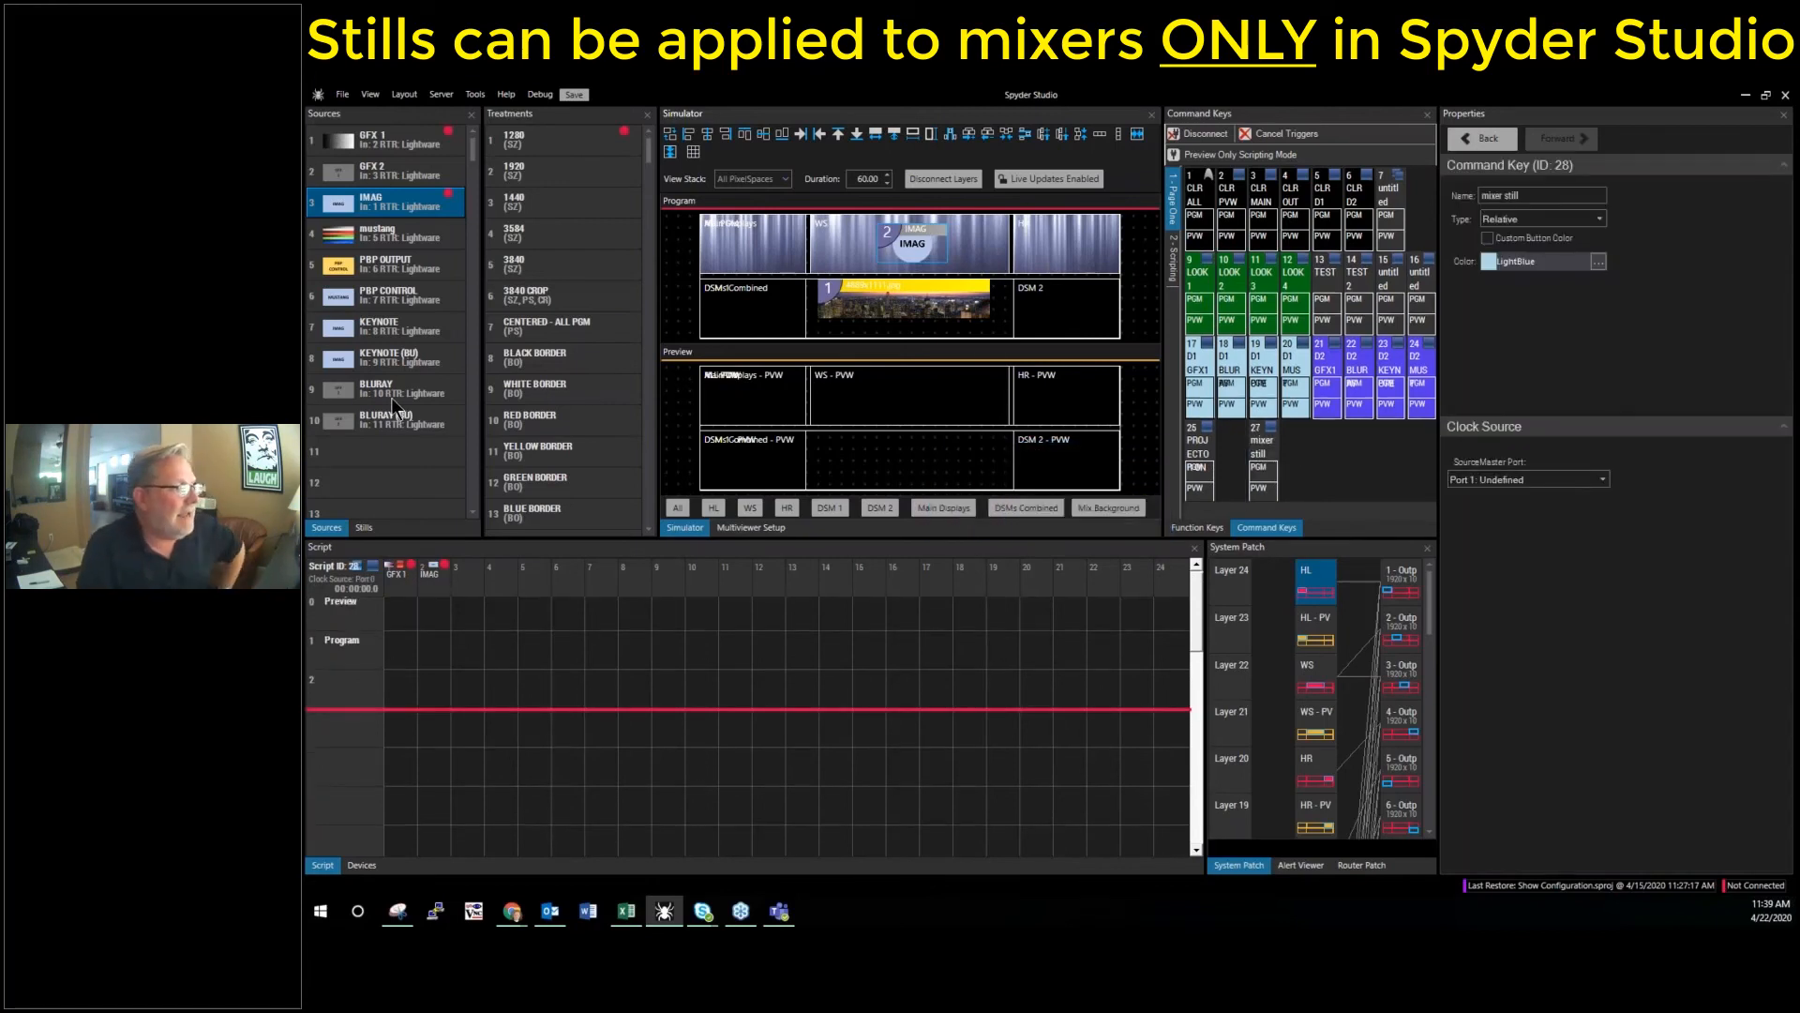
{"action": "left_click", "coordinate": [1272, 487]}
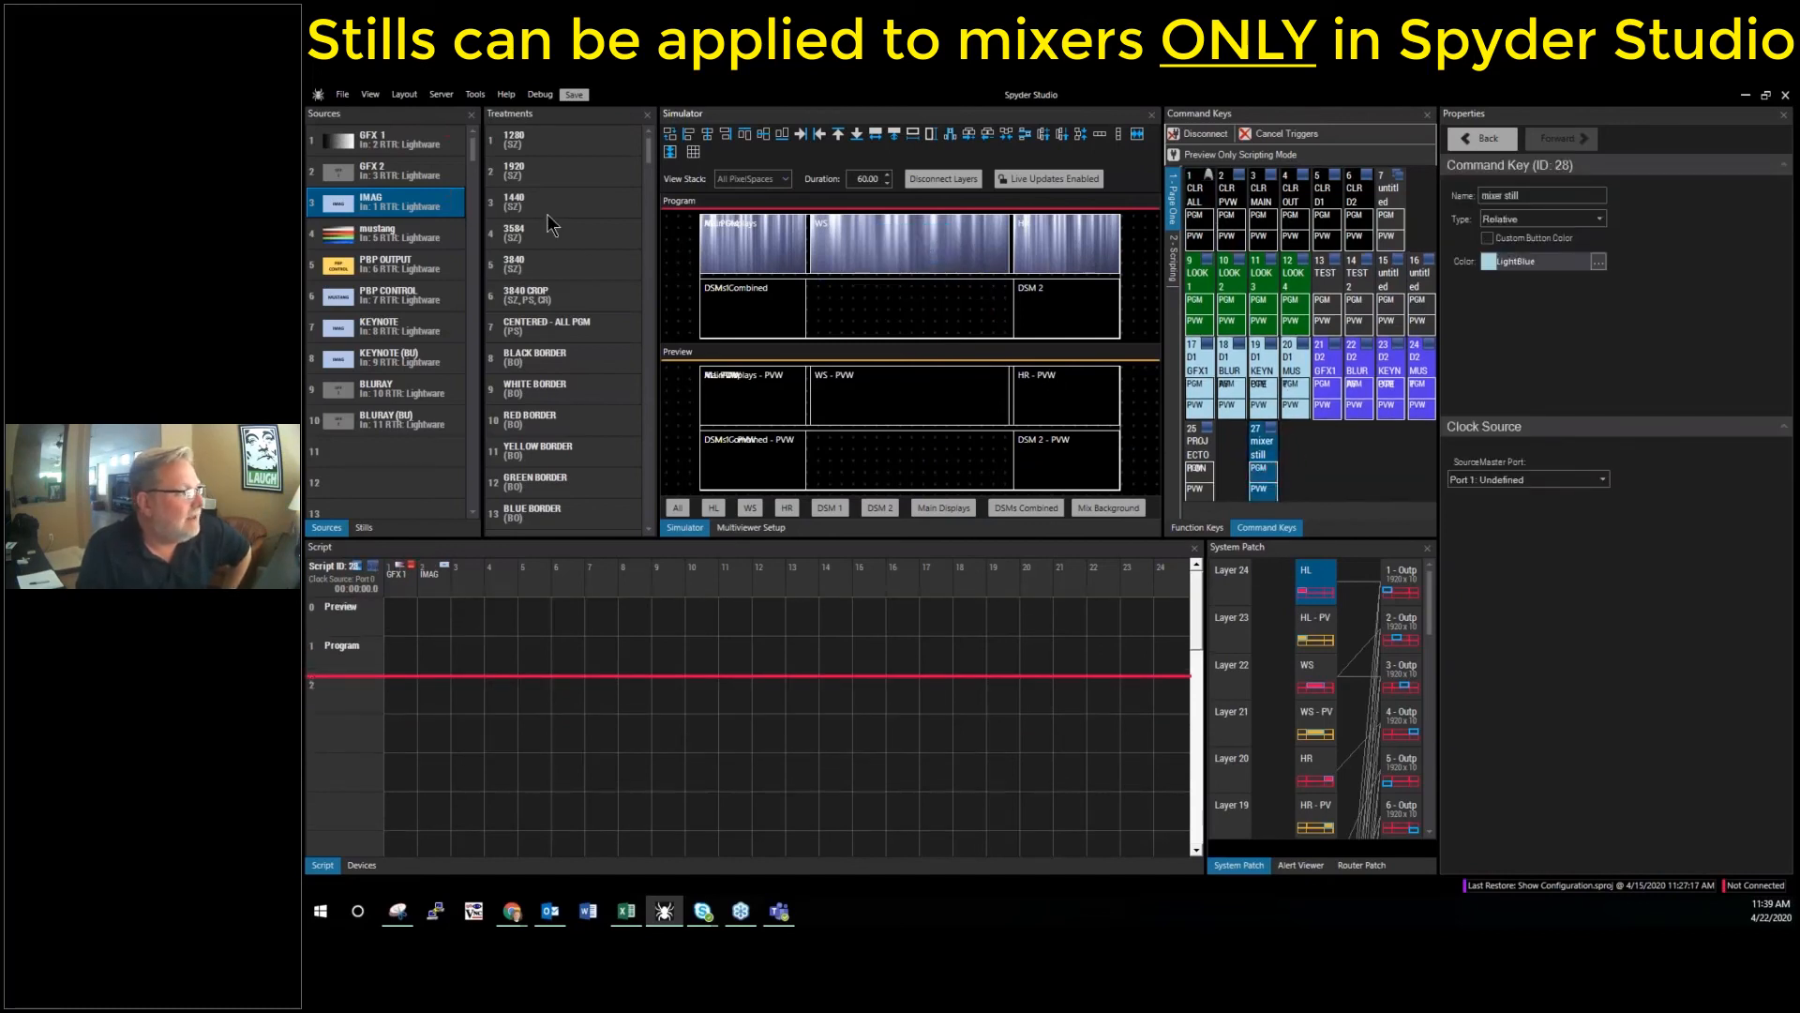
Step: Add the GFX 2 source to the mixer still script as a mixer element starting at Program on layer 4
{"action": "left_click_drag", "start_coordinate": [416, 175], "coordinate": [498, 667]}
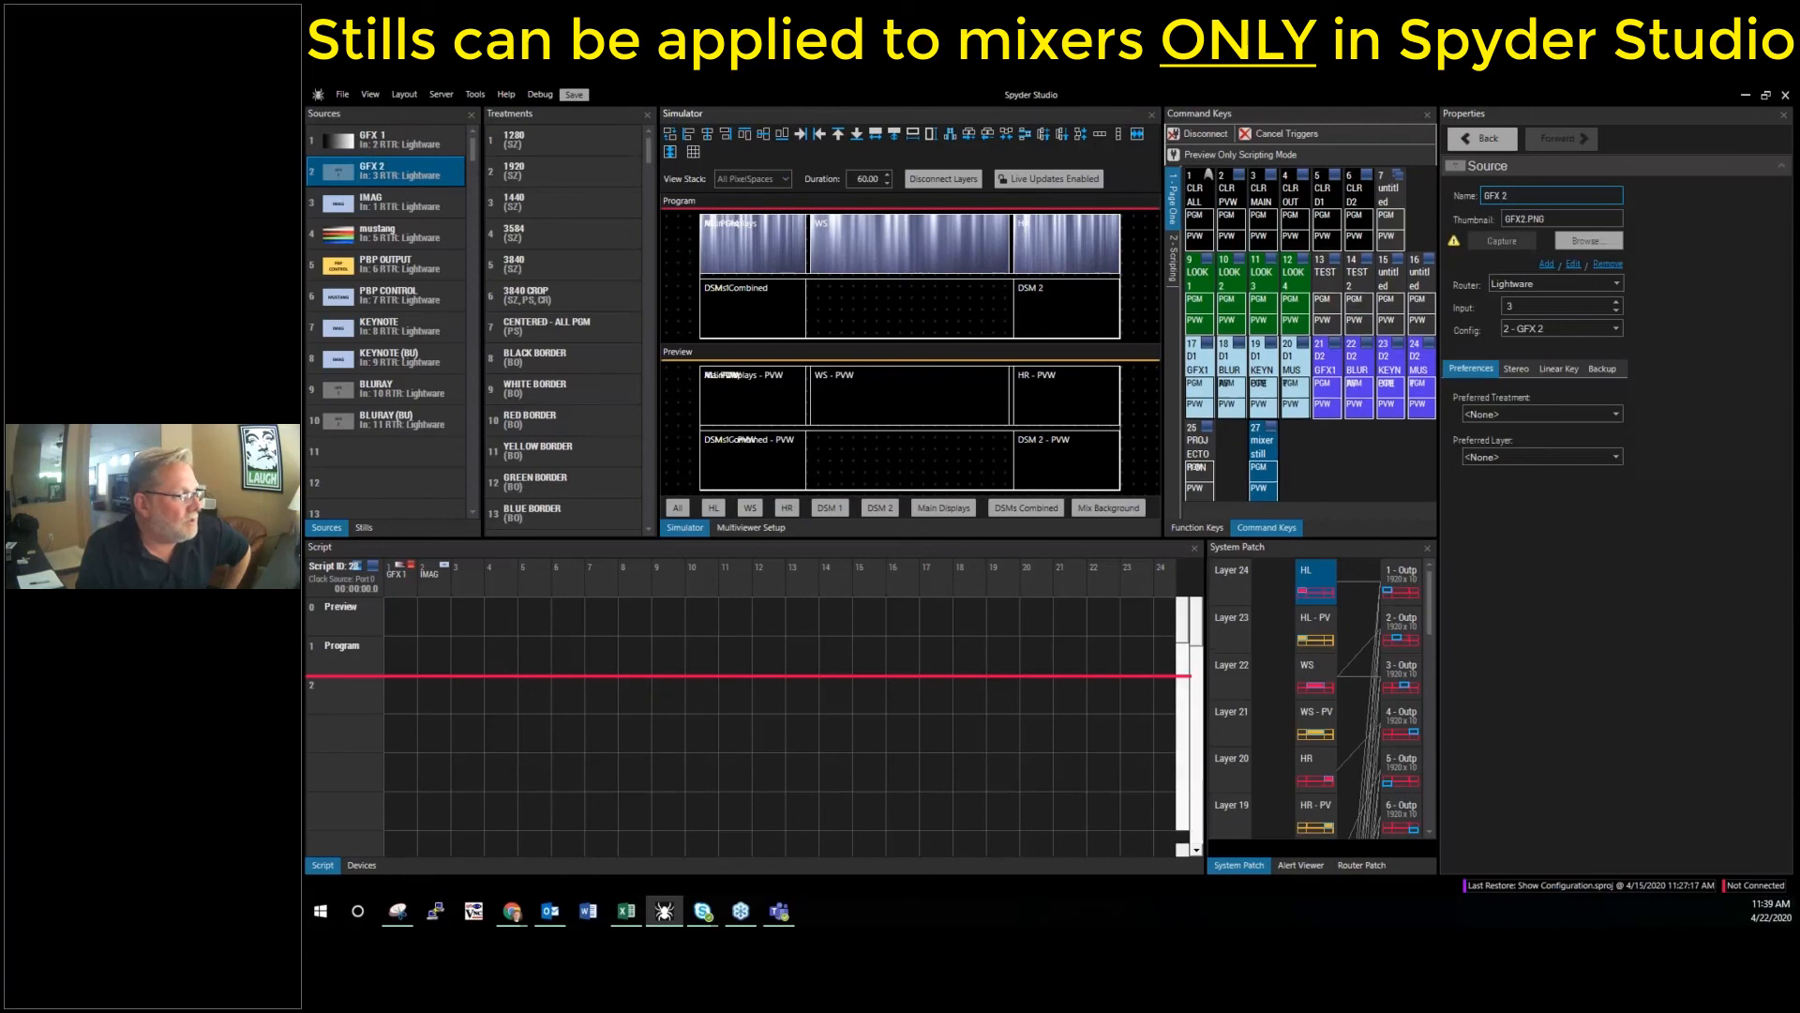
{"action": "right_click", "coordinate": [502, 659]}
{"action": "left_click", "coordinate": [553, 738]}
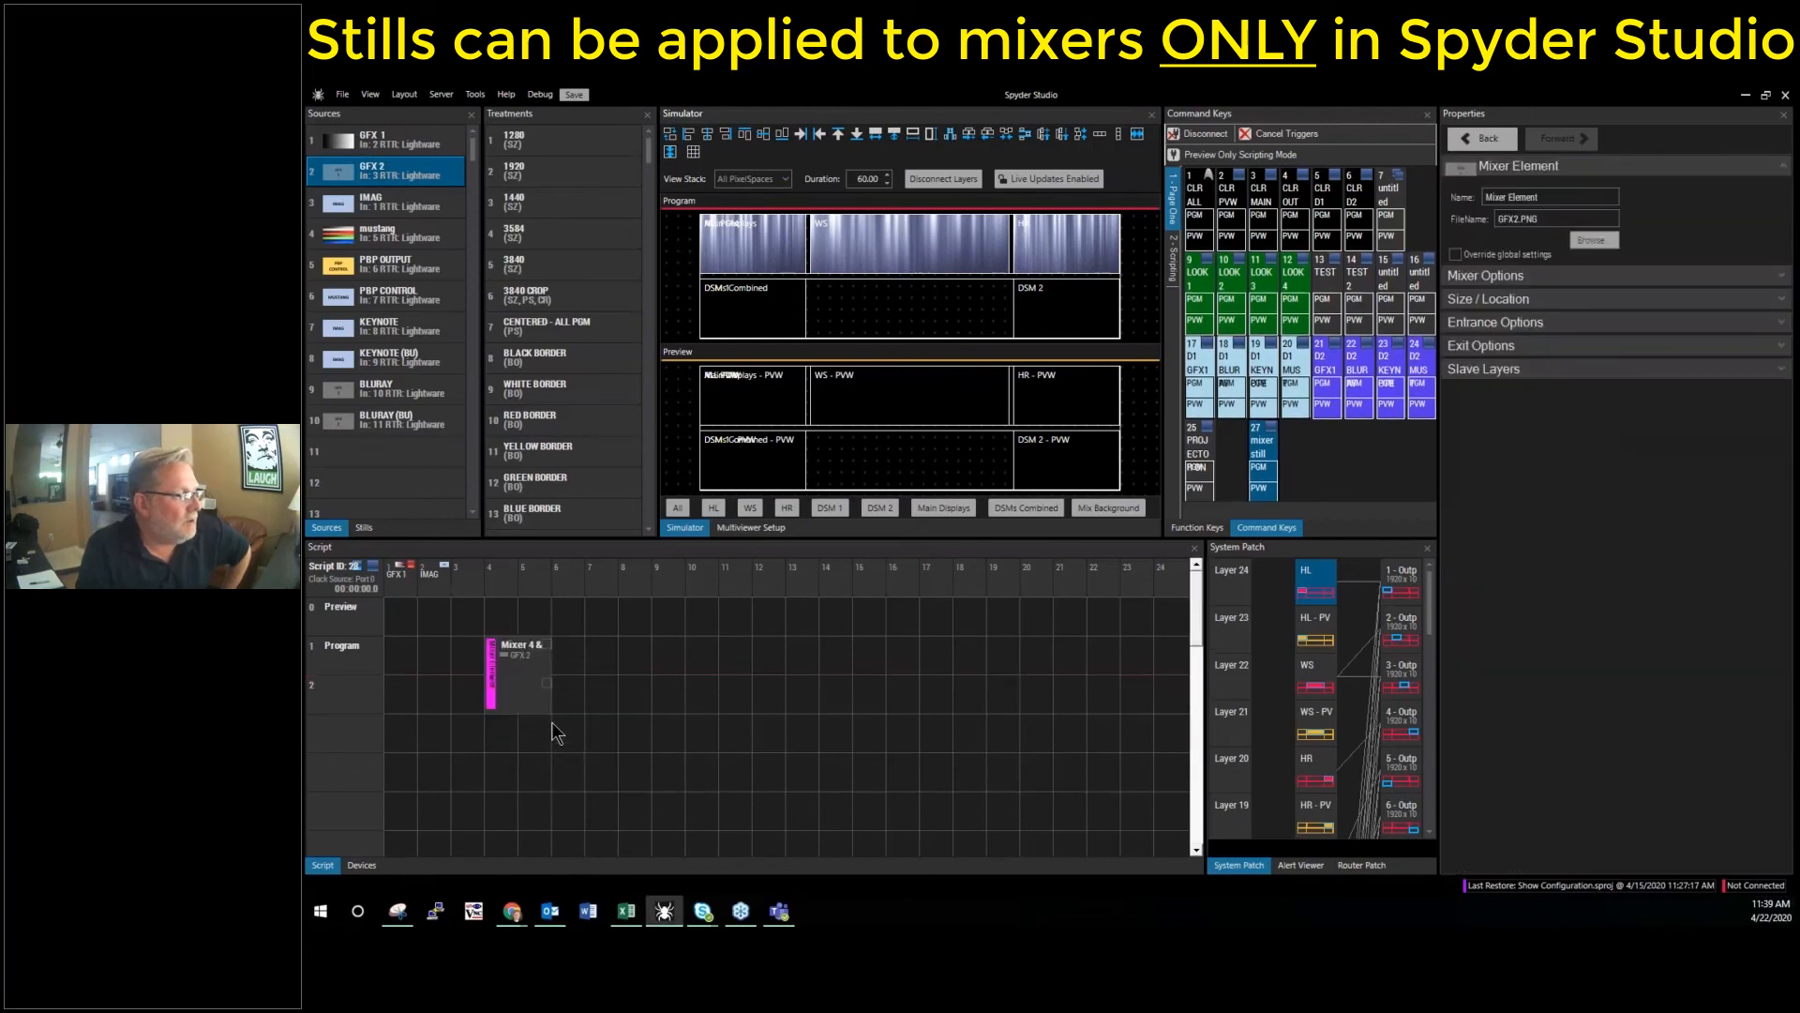
Step: Replace the mixer element's content with the Candy-HD.jpg still and recall the mixer still command key
{"action": "left_click", "coordinate": [364, 527]}
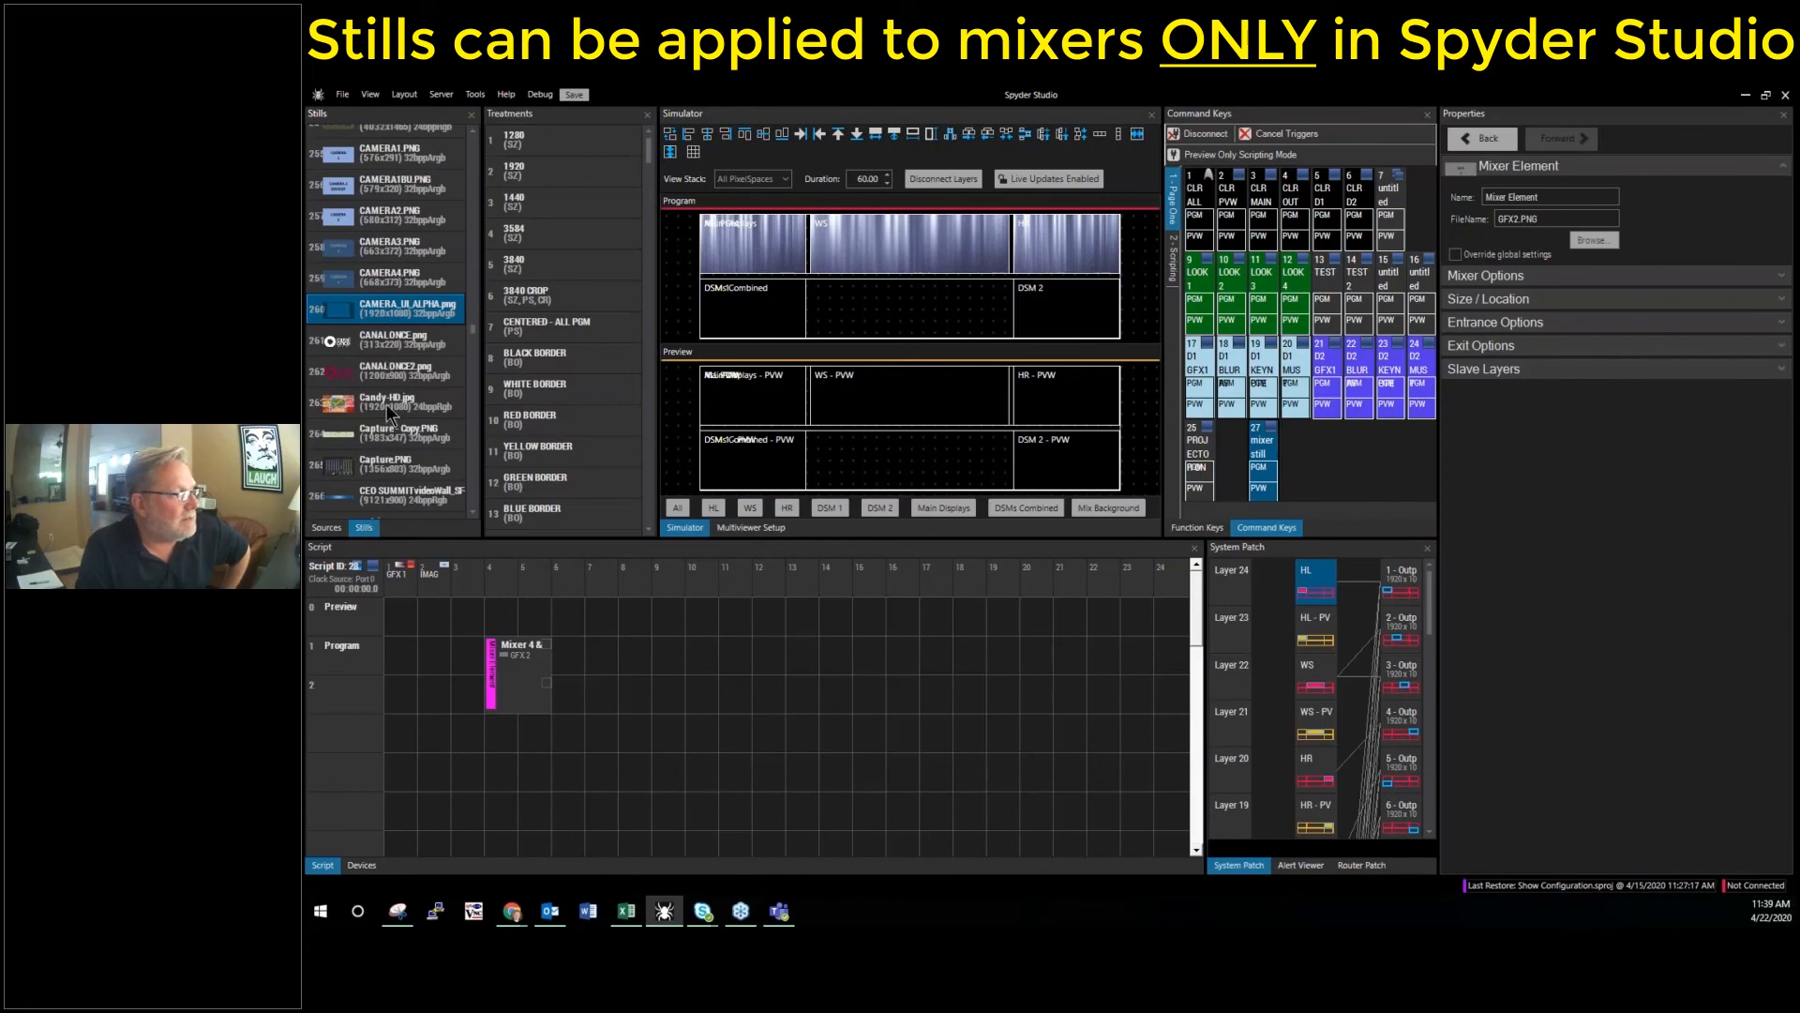
{"action": "left_click_drag", "start_coordinate": [386, 403], "coordinate": [515, 662]}
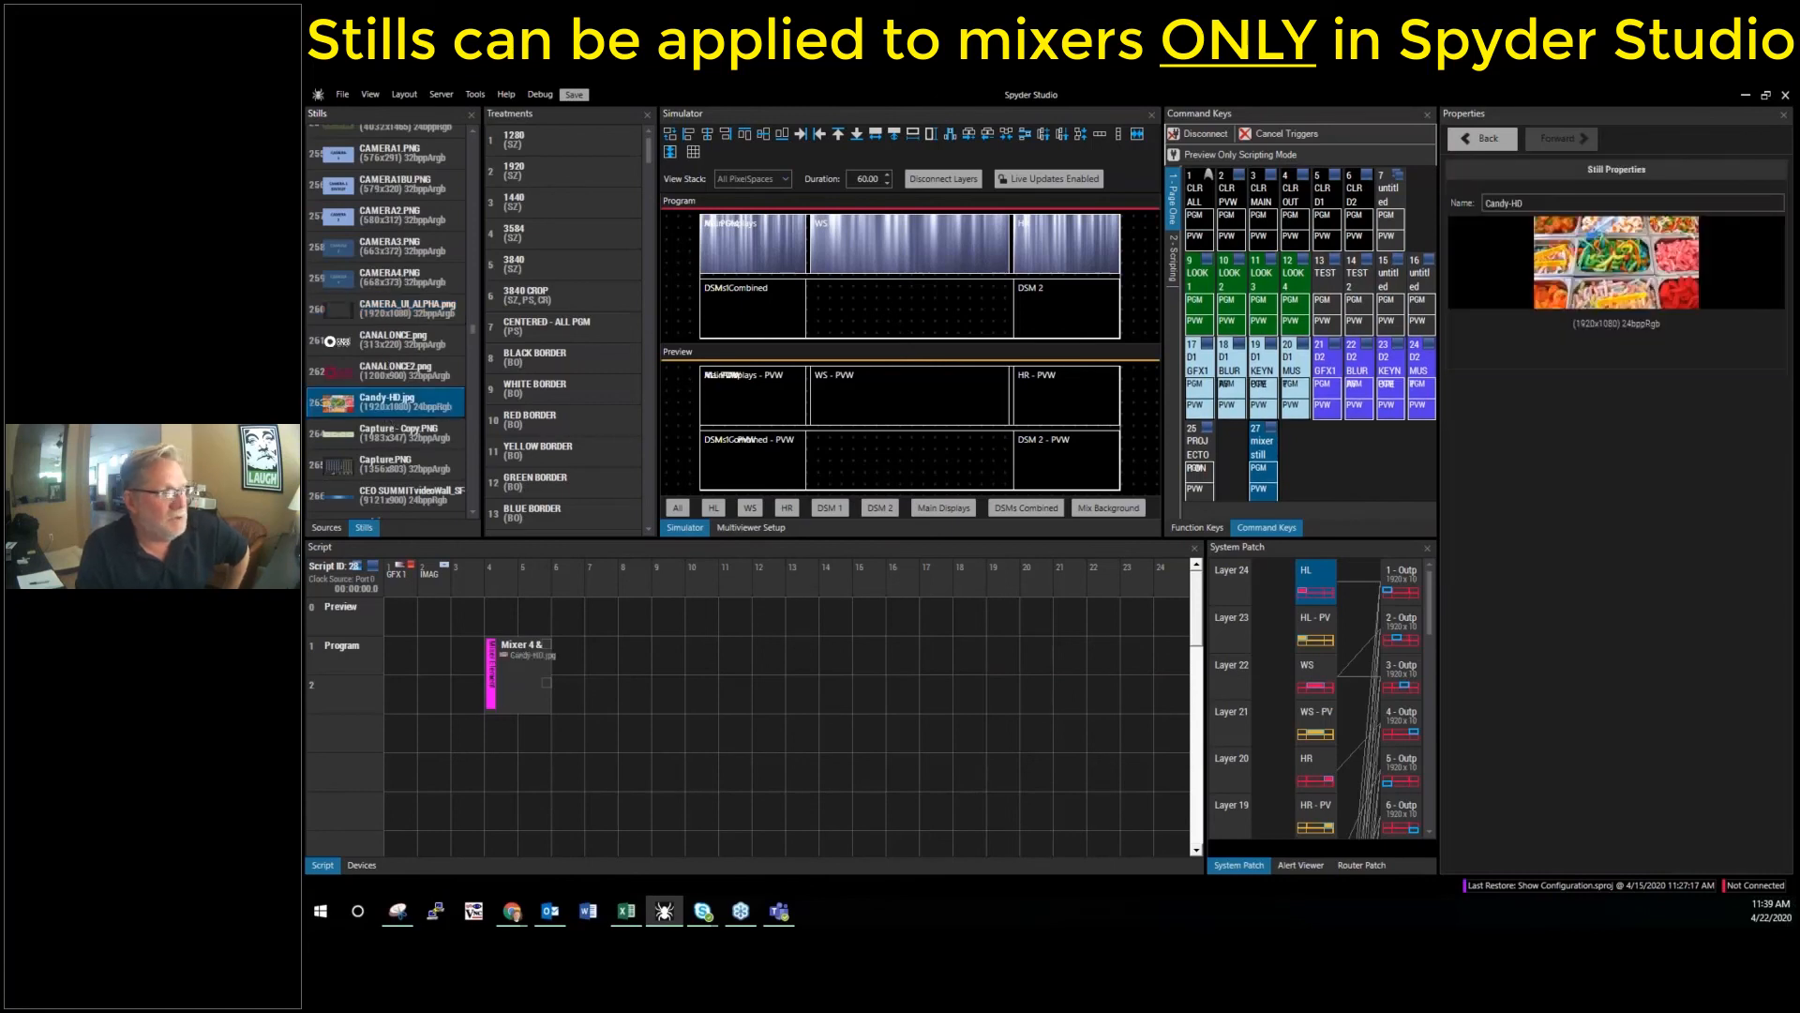
{"action": "left_click", "coordinate": [1263, 470]}
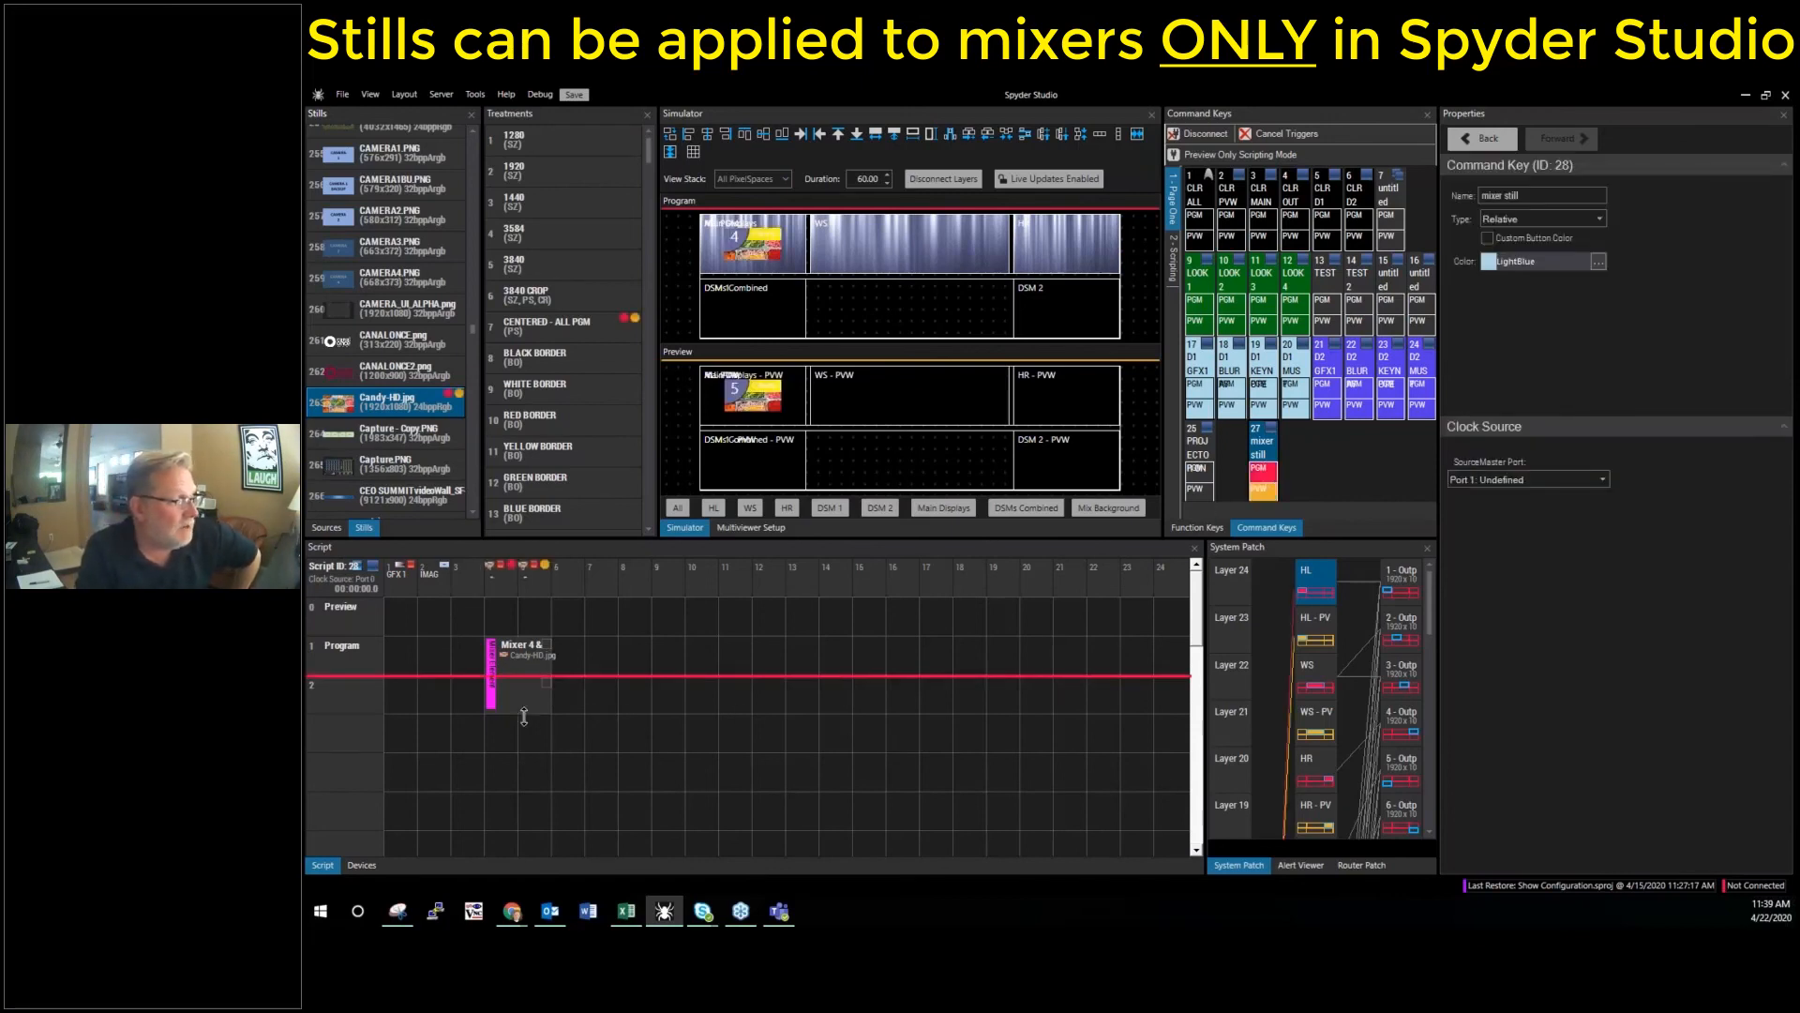
Step: Extend the mixer element through cue 5 and apply the IMAG source to the live mixer layer 4
{"action": "left_click_drag", "start_coordinate": [524, 712], "coordinate": [525, 826]}
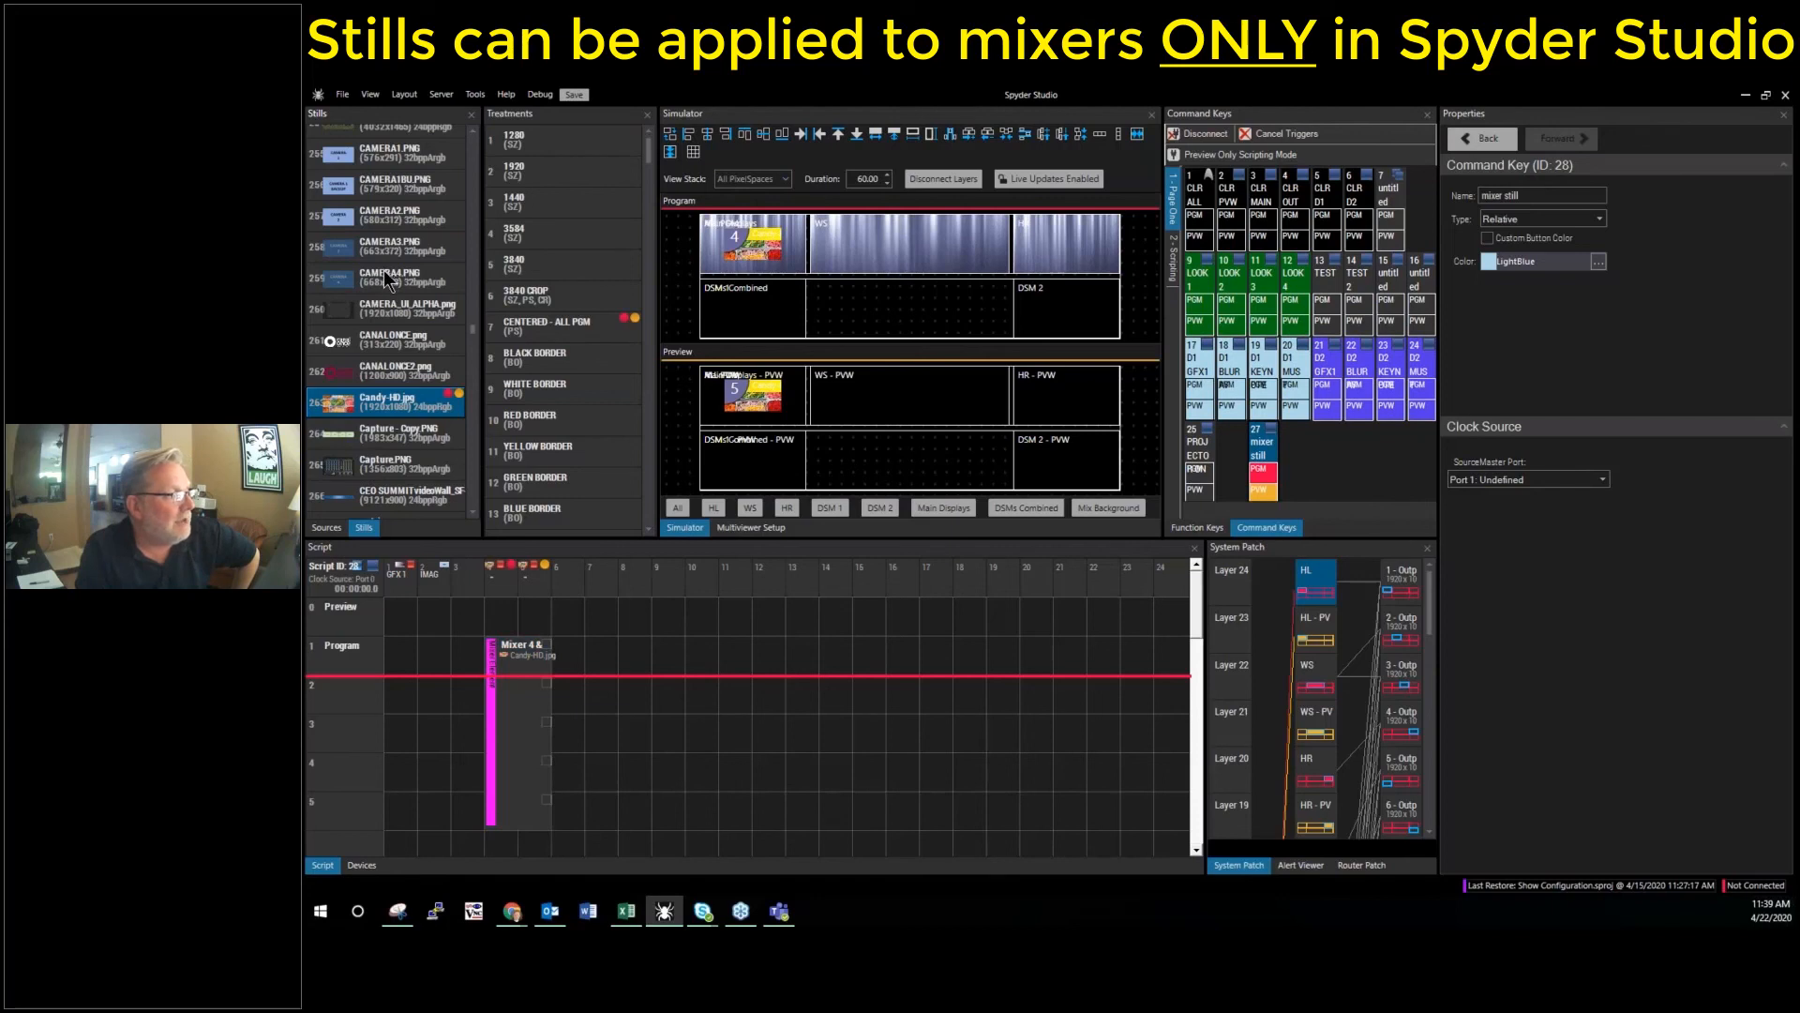
{"action": "left_click", "coordinate": [326, 528]}
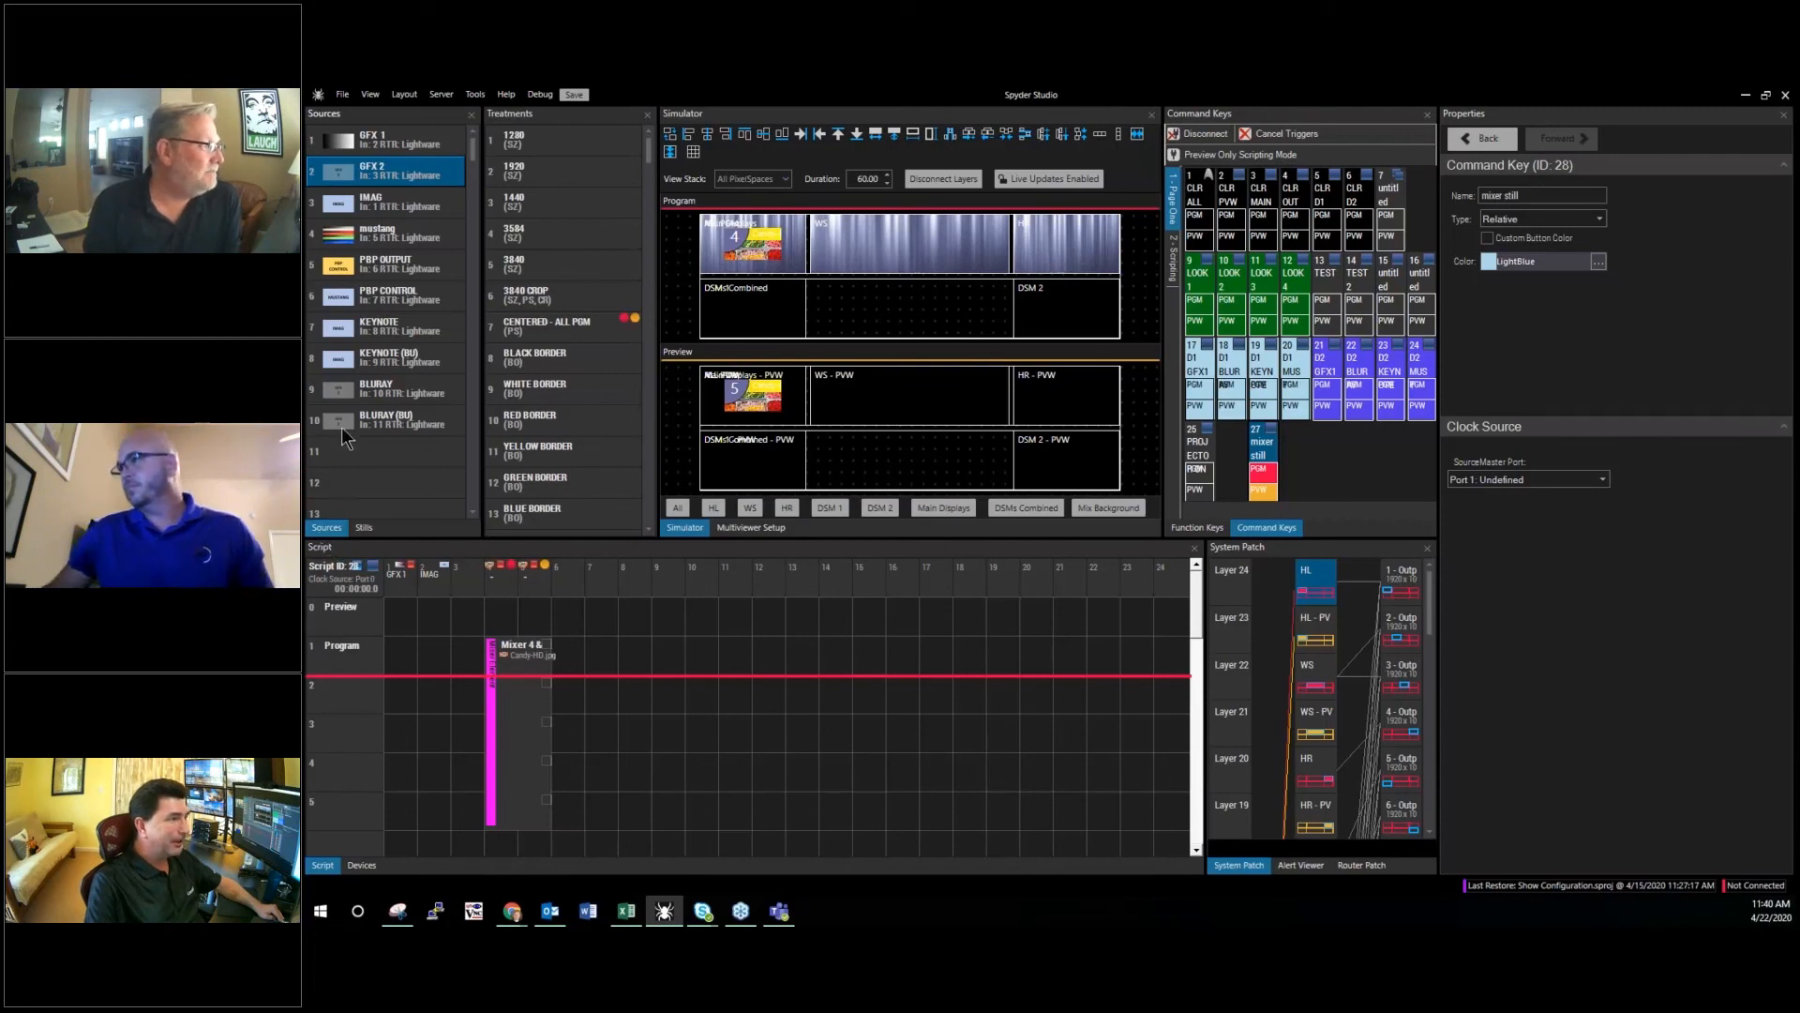
{"action": "left_click", "coordinate": [353, 203]}
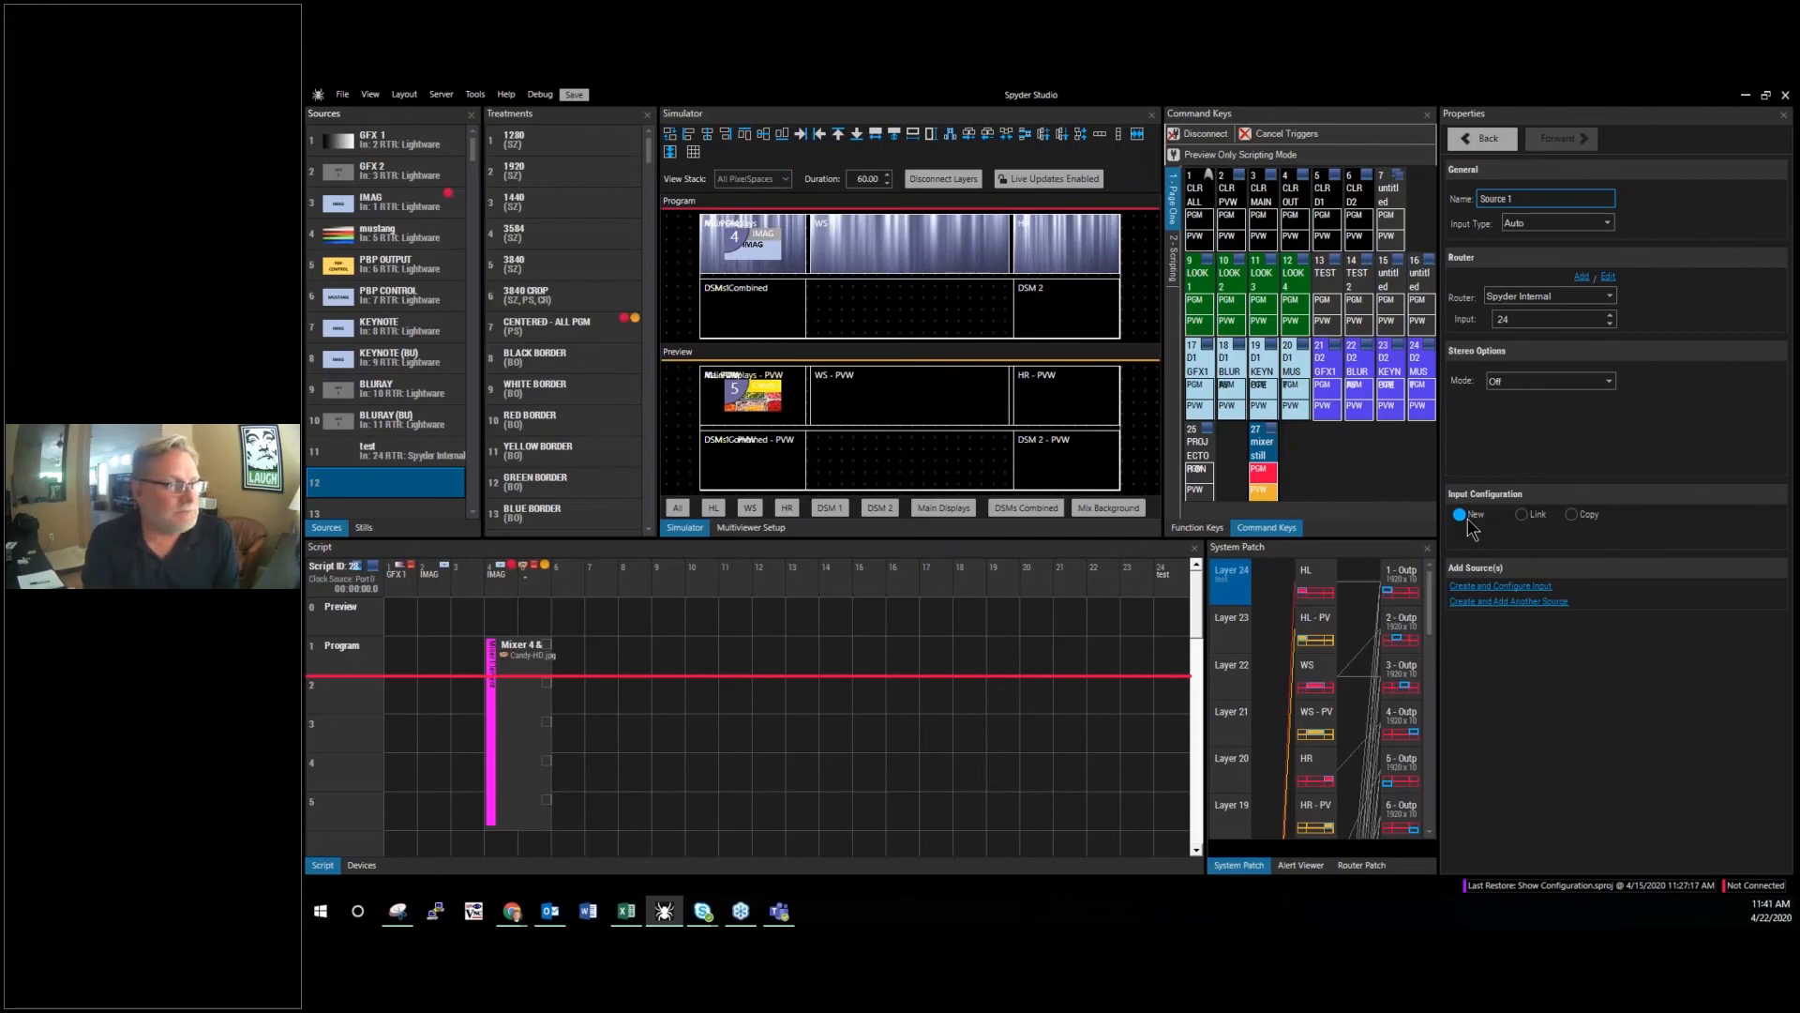
Step: Look through the Link choices for the new source's input configuration, then set it to Copy
{"action": "left_click", "coordinate": [1522, 514]}
{"action": "left_click", "coordinate": [1581, 534]}
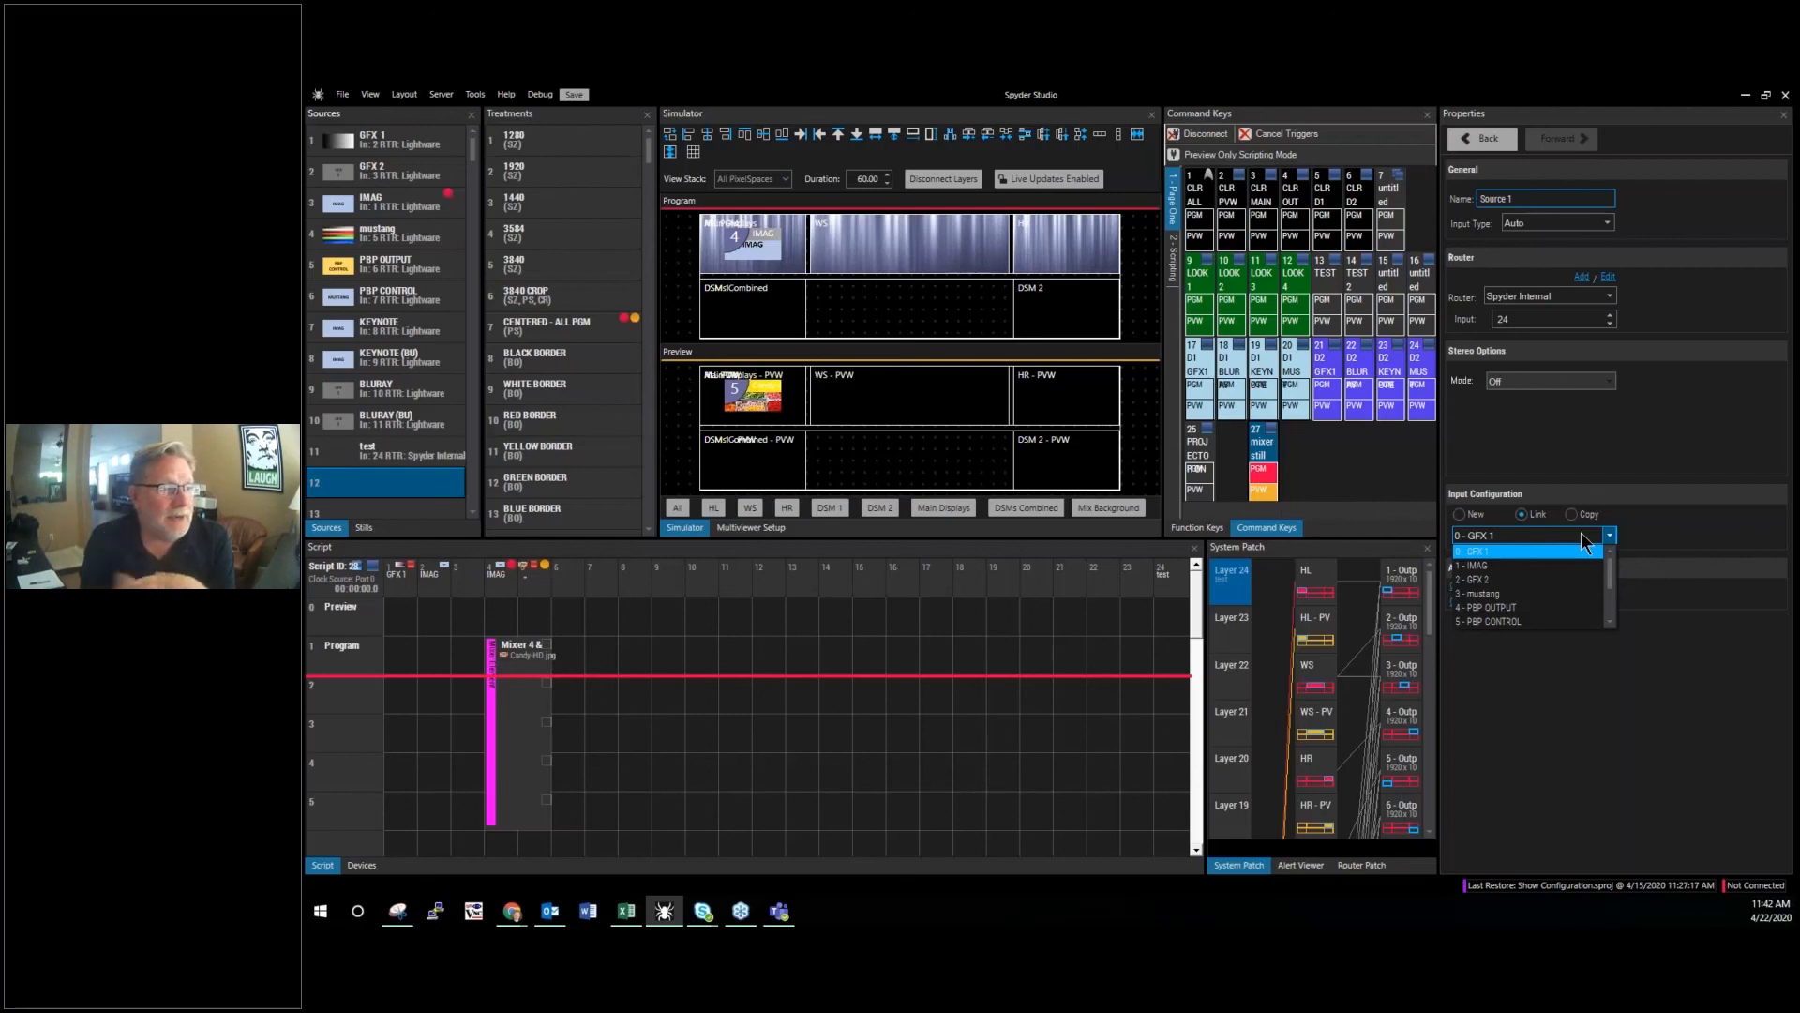
{"action": "left_click", "coordinate": [1584, 515]}
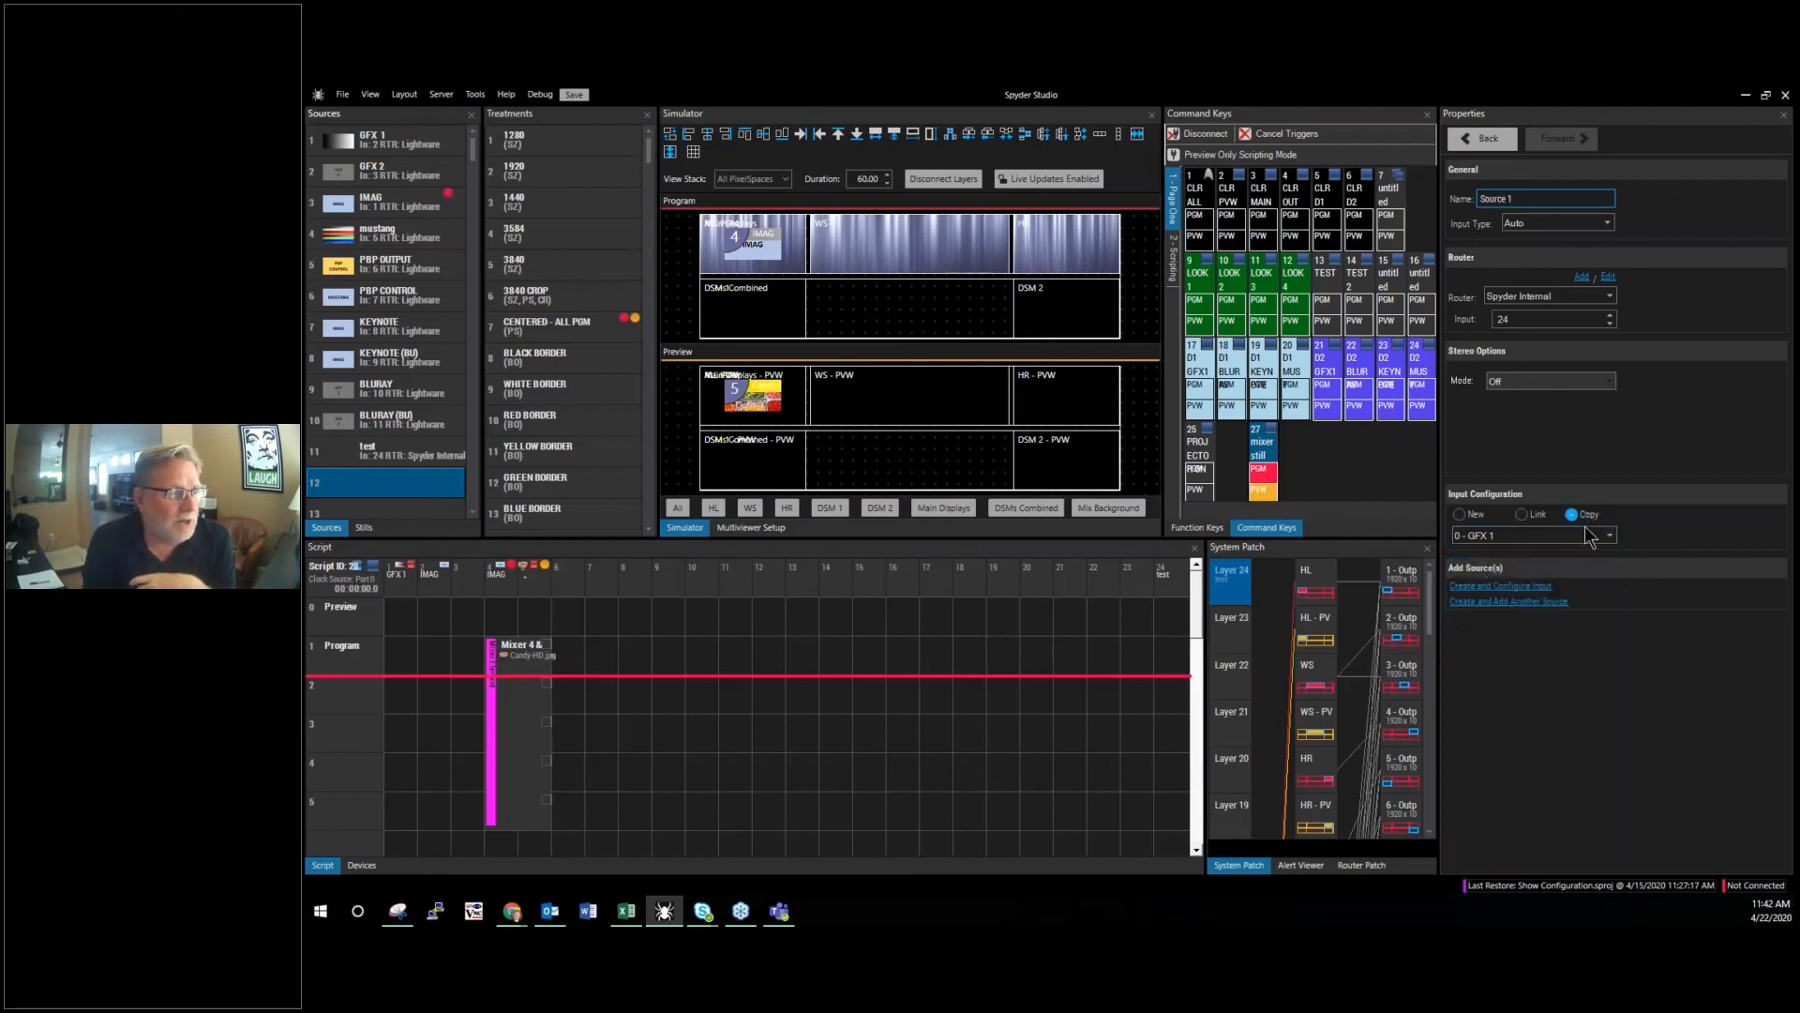
{"action": "left_click", "coordinate": [1587, 542]}
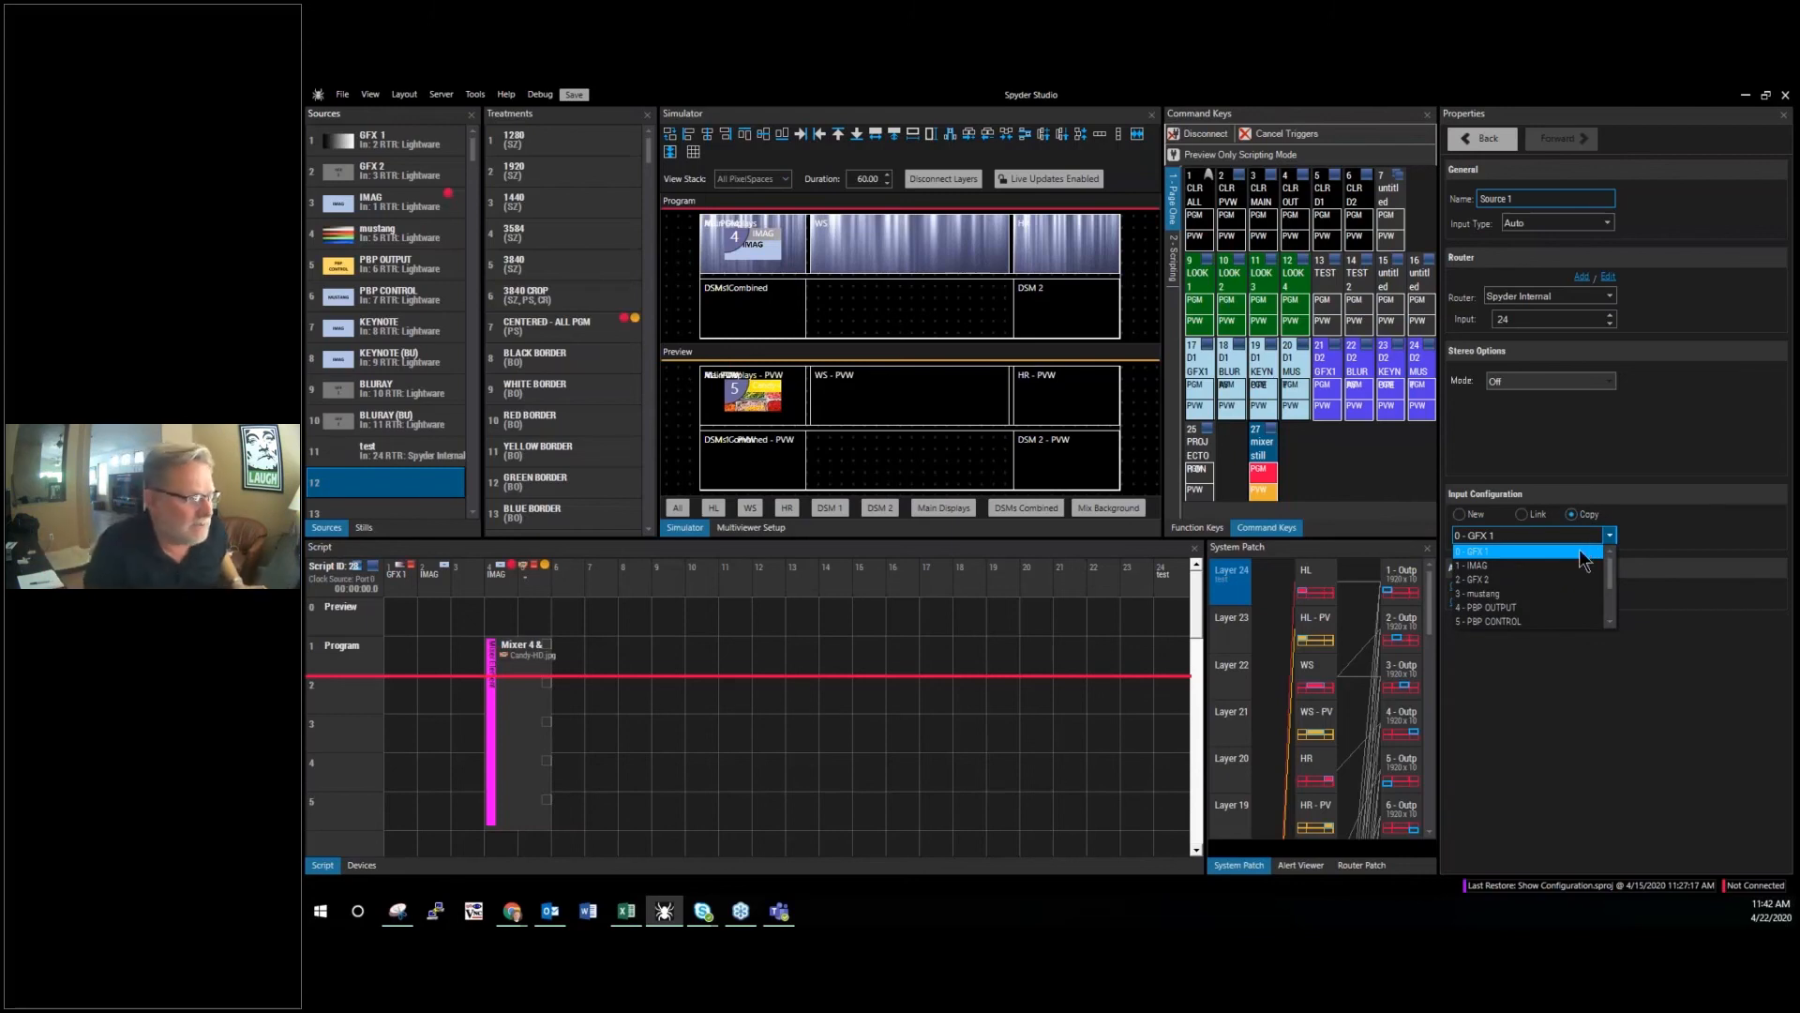
Step: Name the new source "mustang 2"
{"action": "left_click", "coordinate": [1538, 199]}
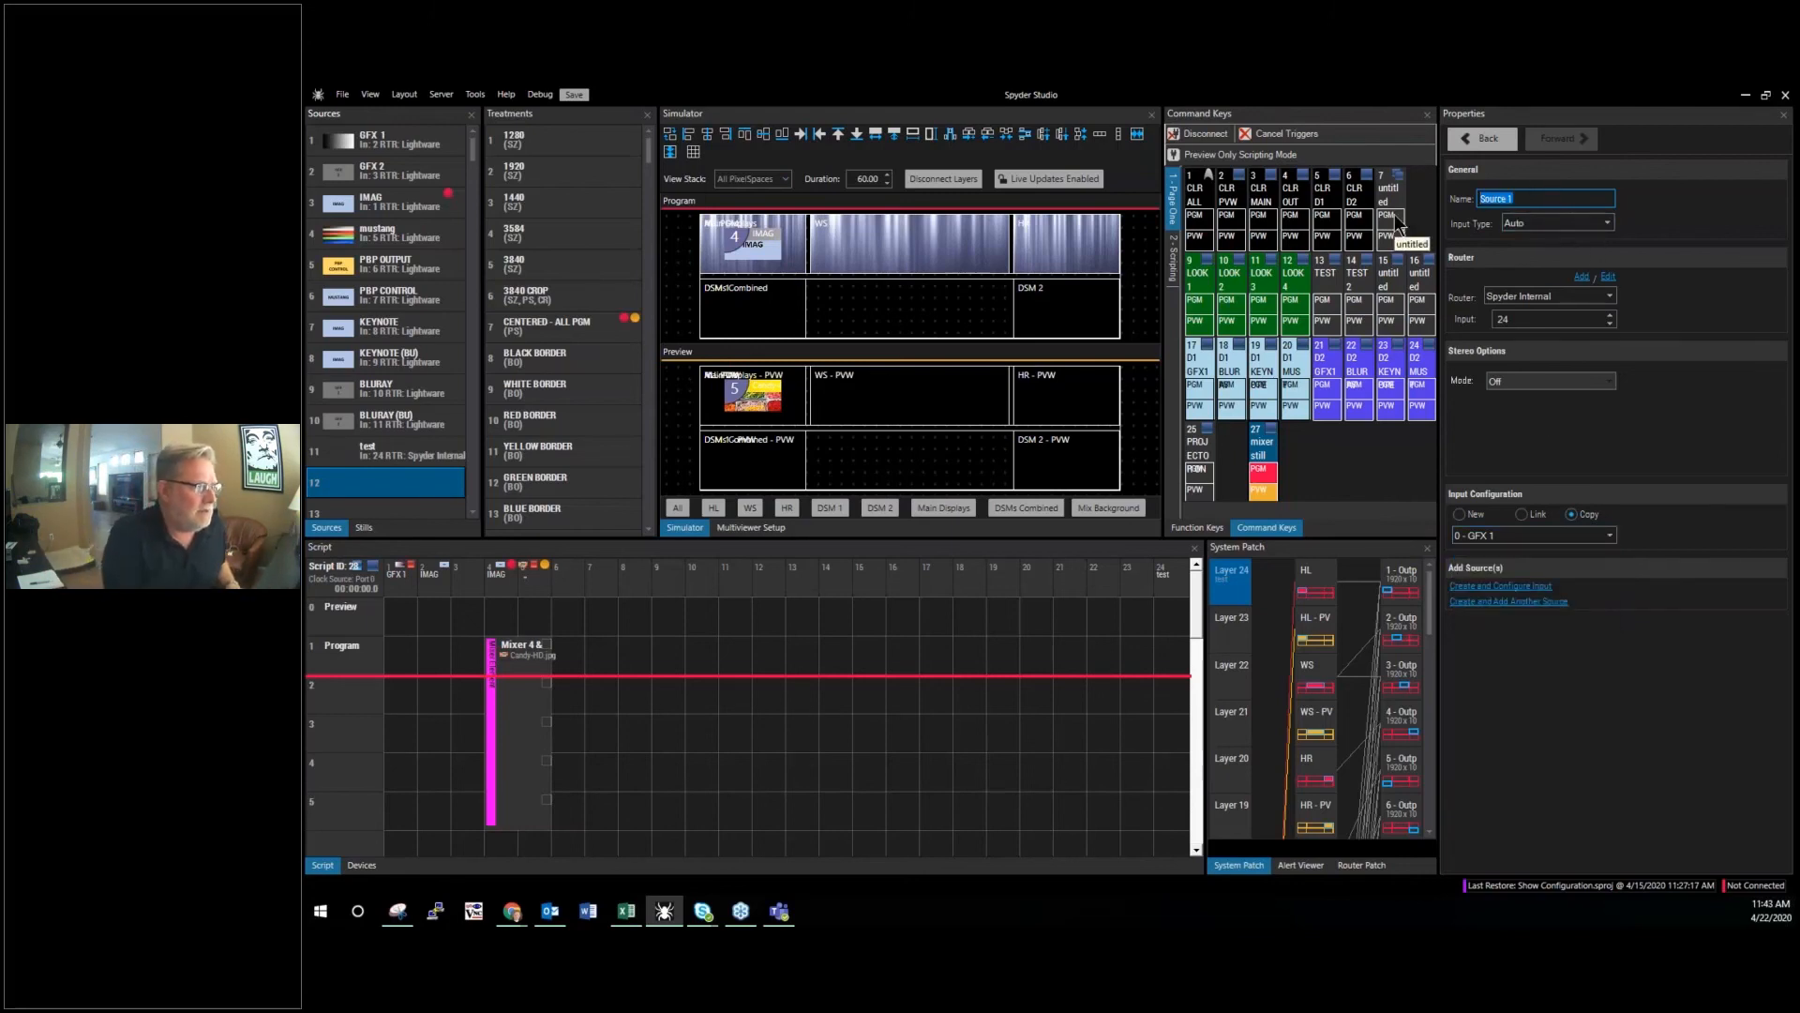
{"action": "type", "text": "mustant"}
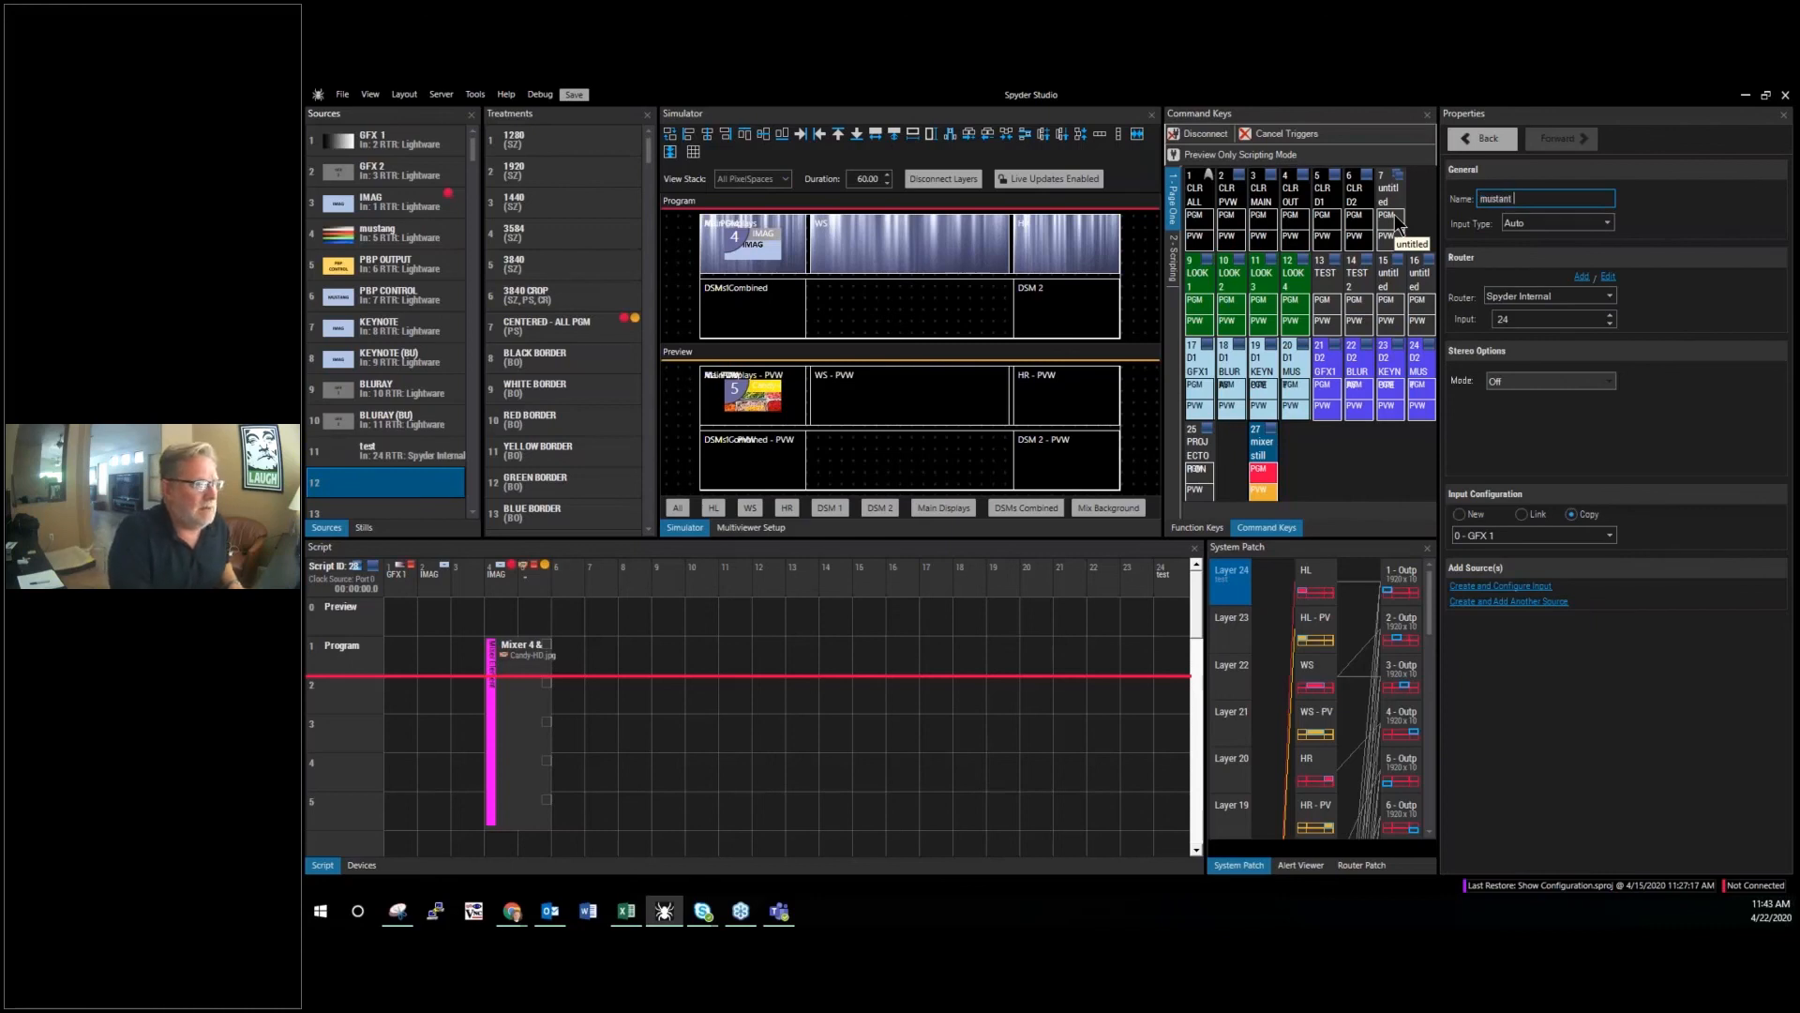
{"action": "type", "text": " 2"}
{"action": "key", "text": "Return"}
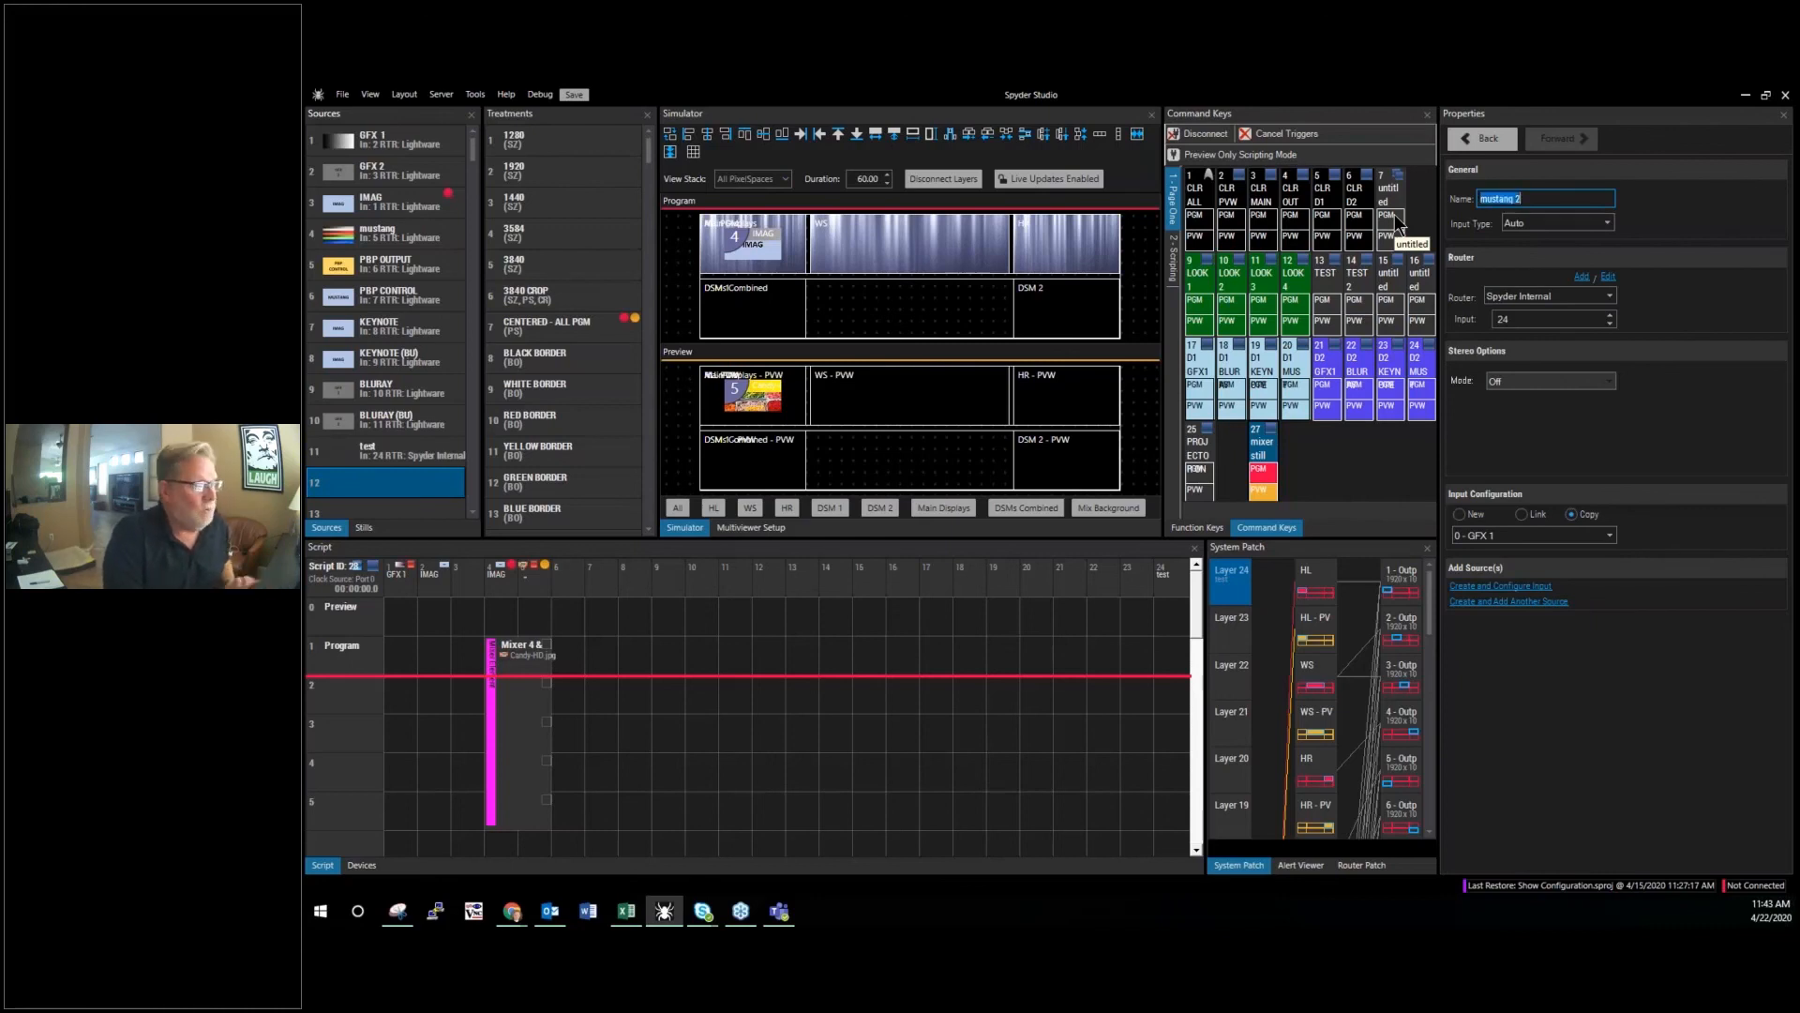
Step: Create and configure the new source with a copy of the 3 - mustang input configuration, and exit its source configuration
{"action": "left_click", "coordinate": [1609, 535]}
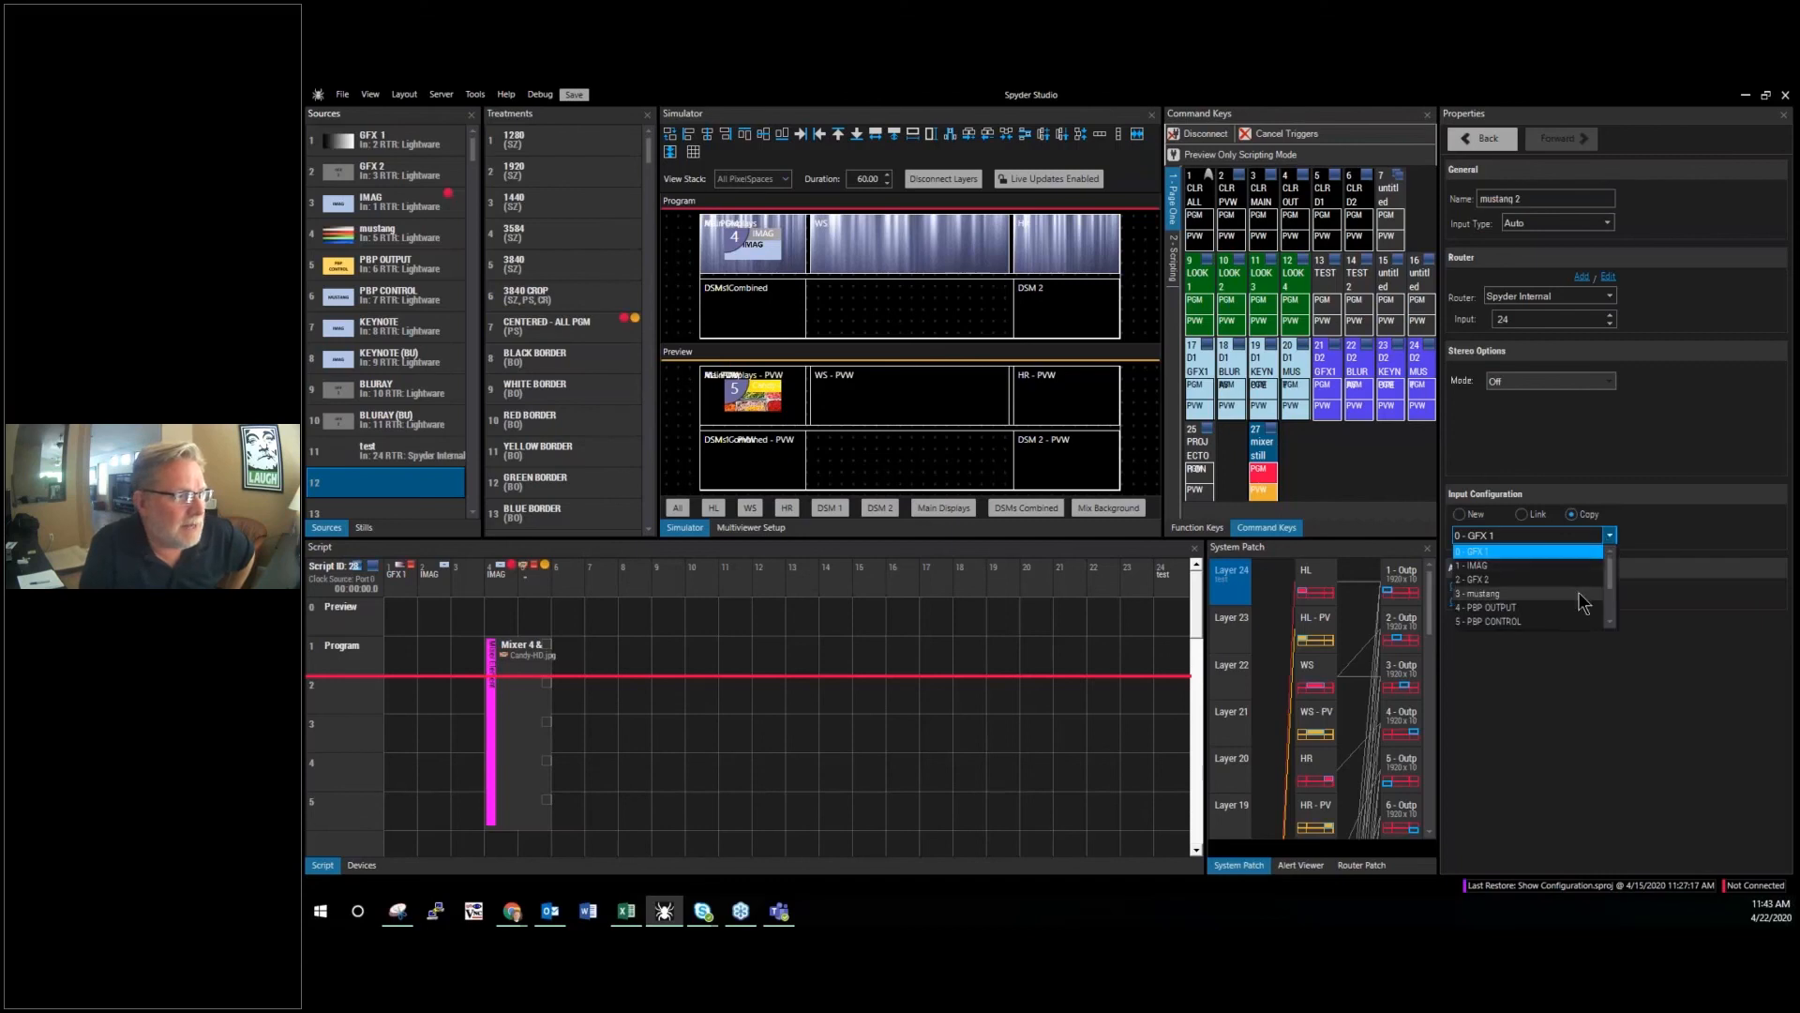
{"action": "left_click", "coordinate": [1581, 584]}
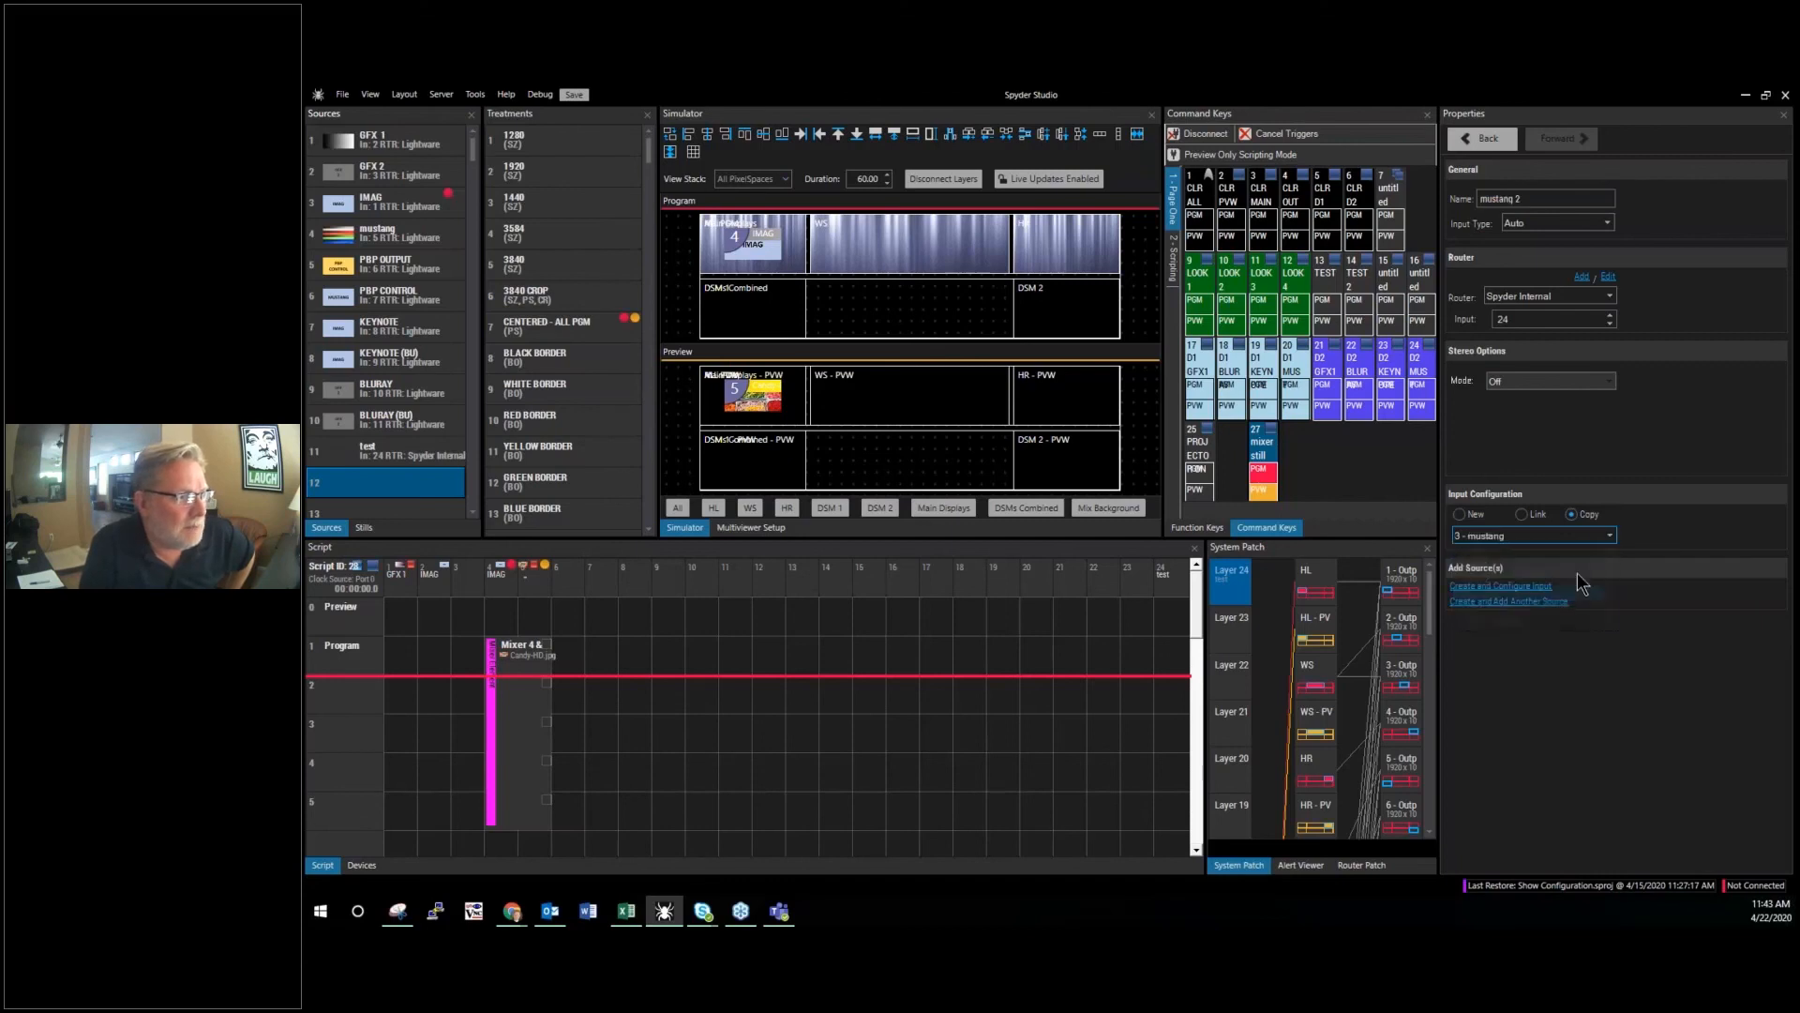
{"action": "left_click", "coordinate": [1528, 585]}
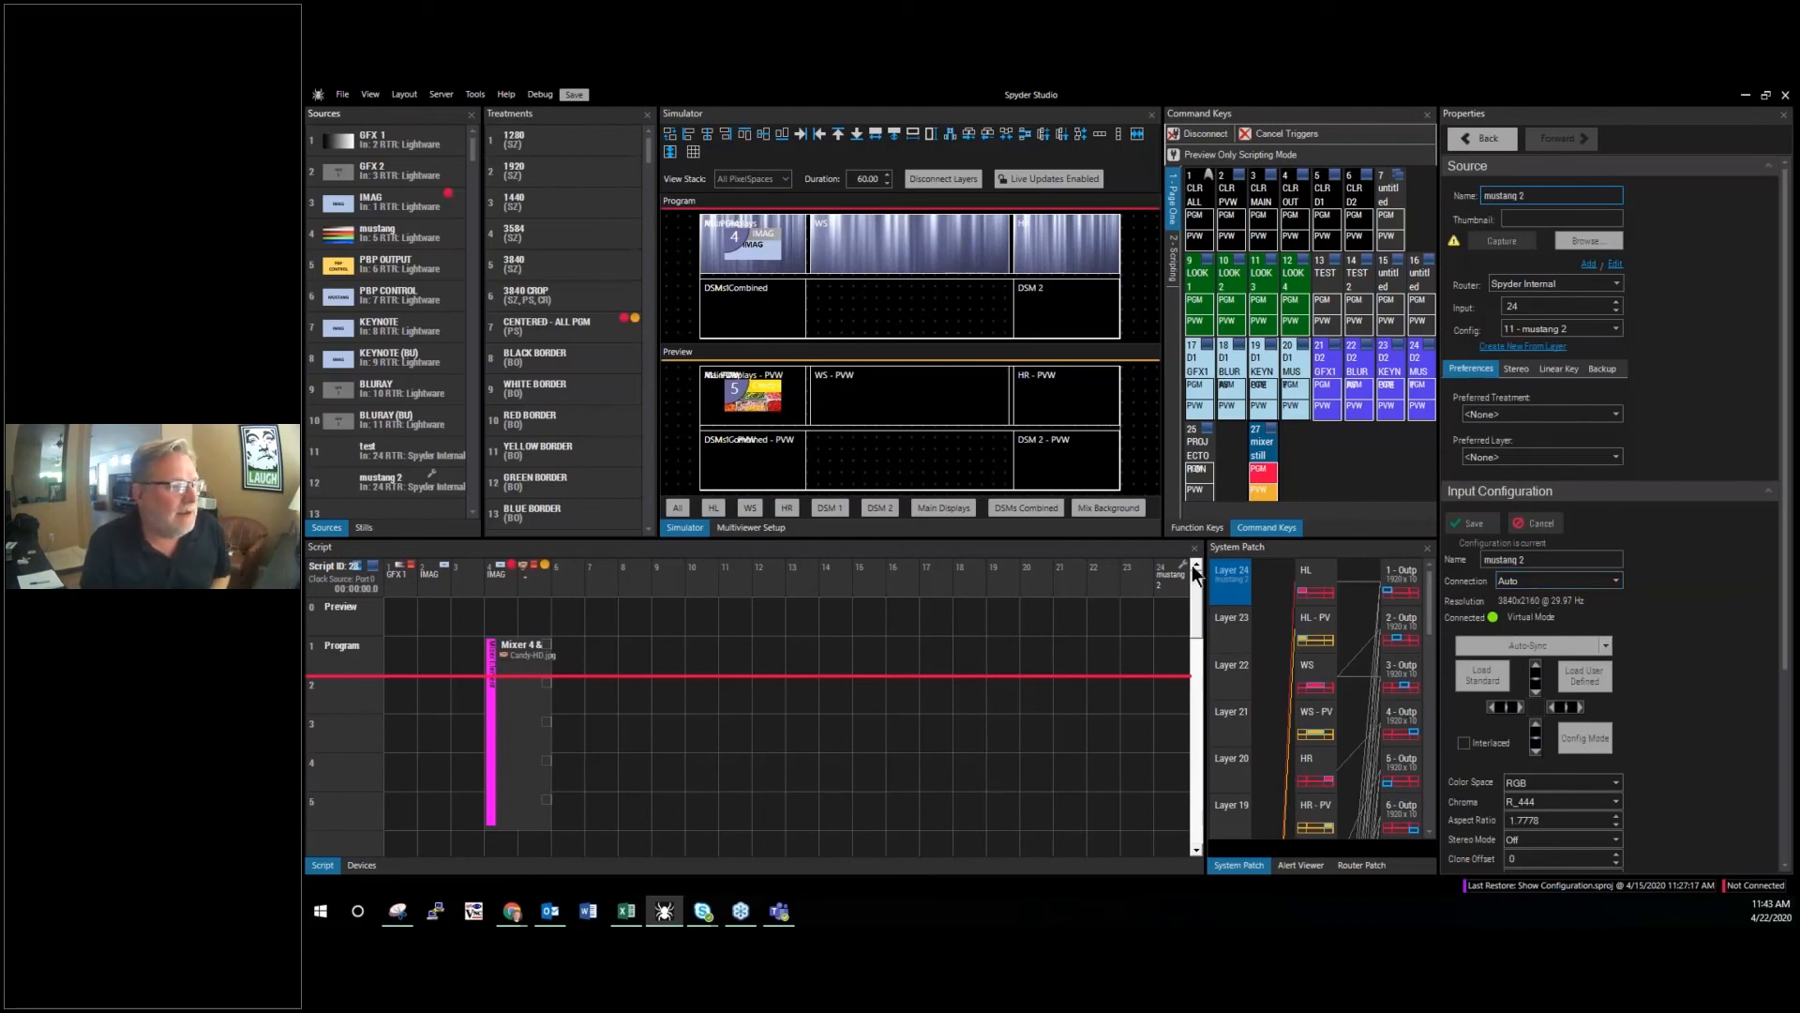
{"action": "right_click", "coordinate": [433, 482]}
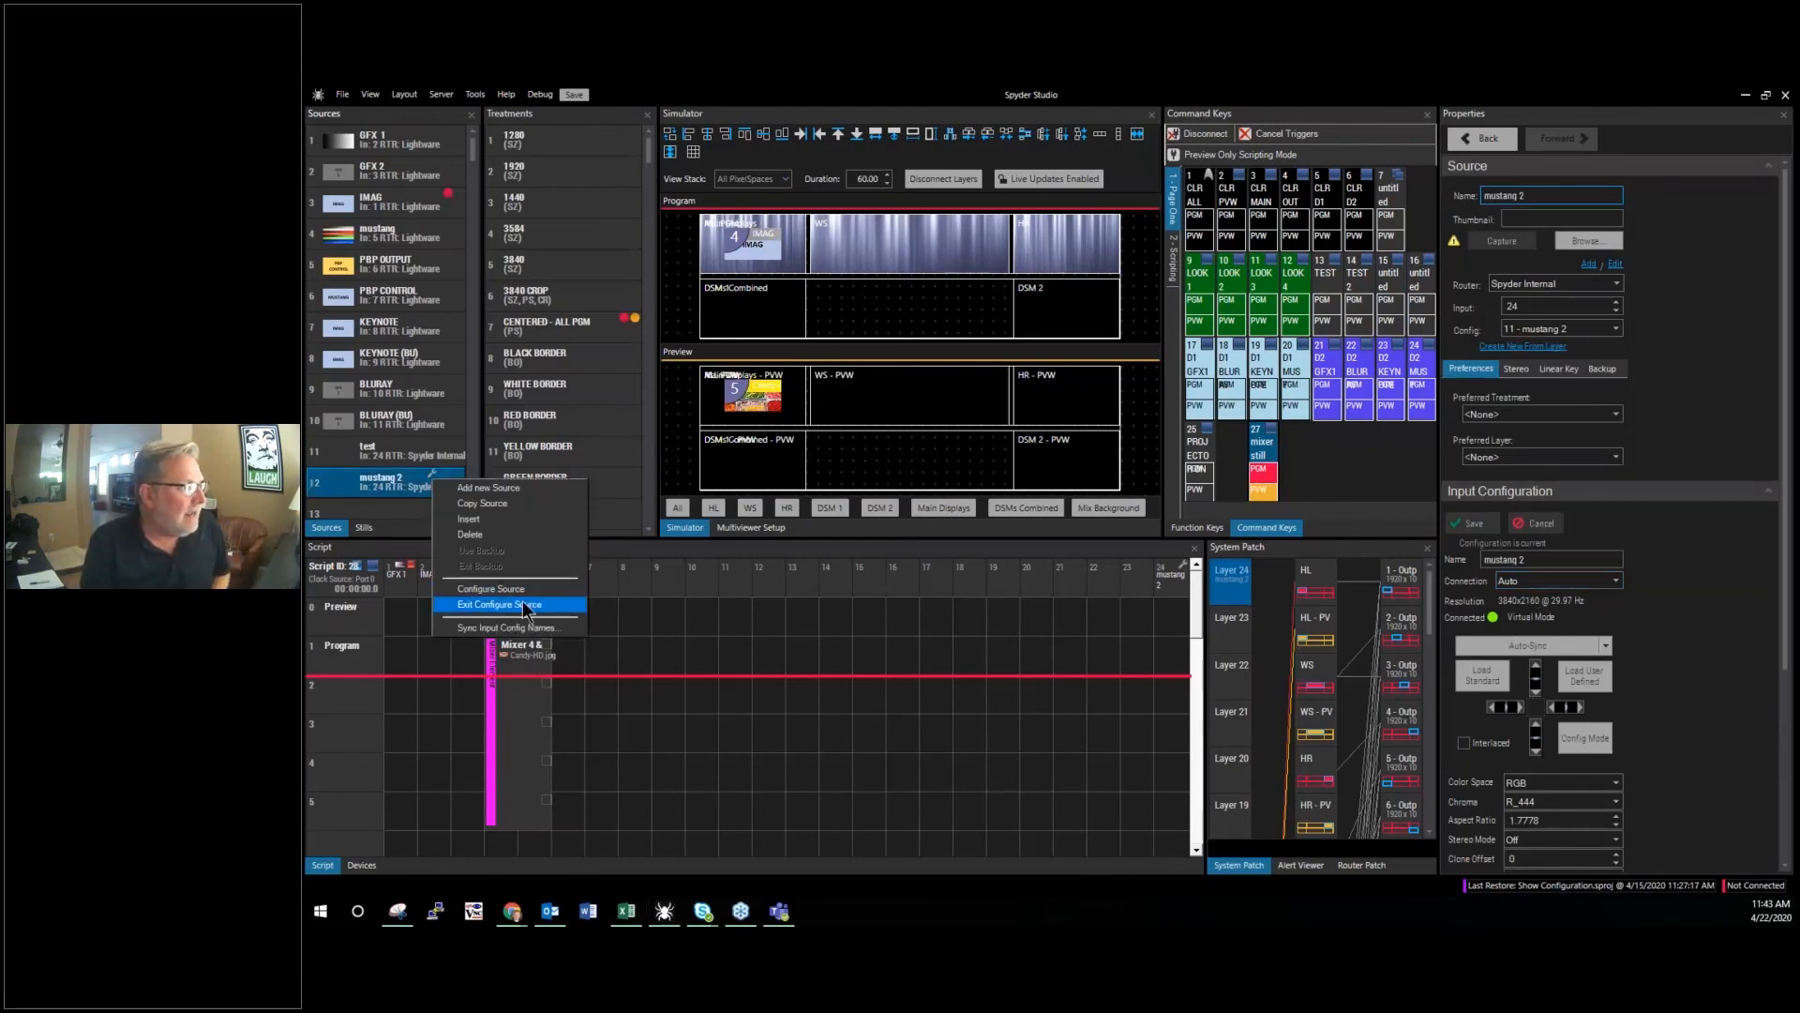
{"action": "left_click", "coordinate": [525, 606]}
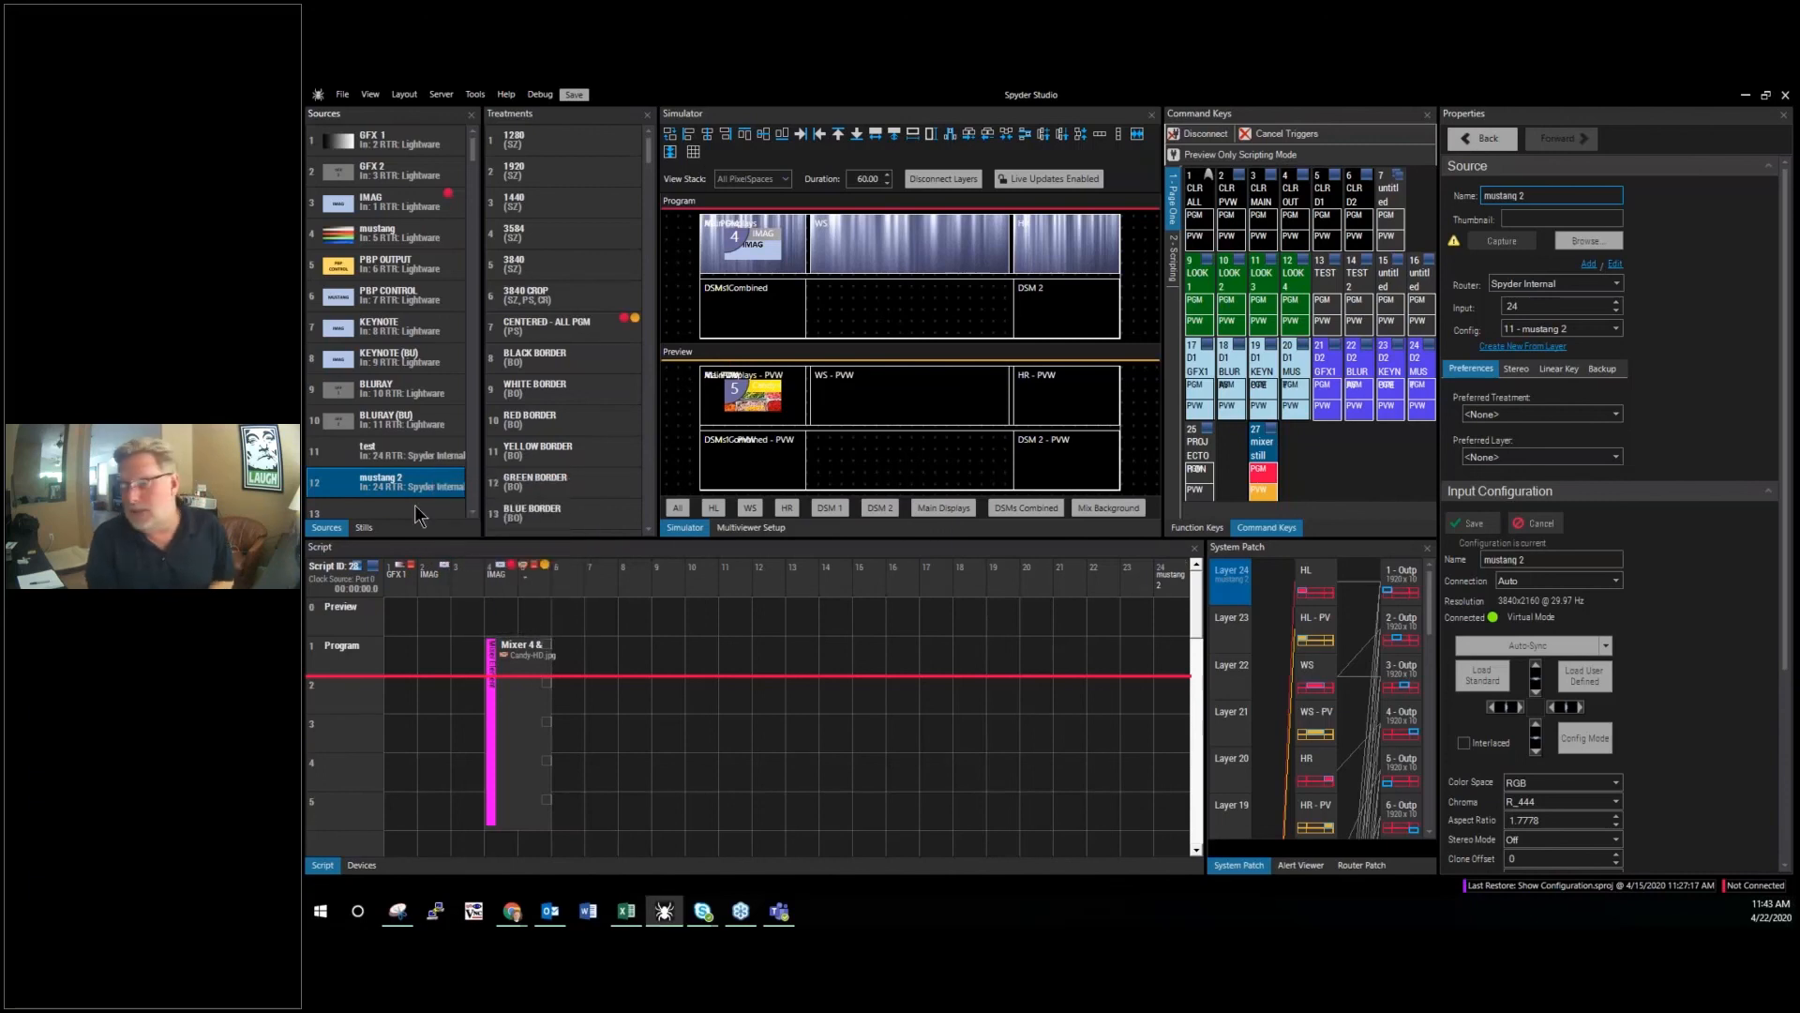